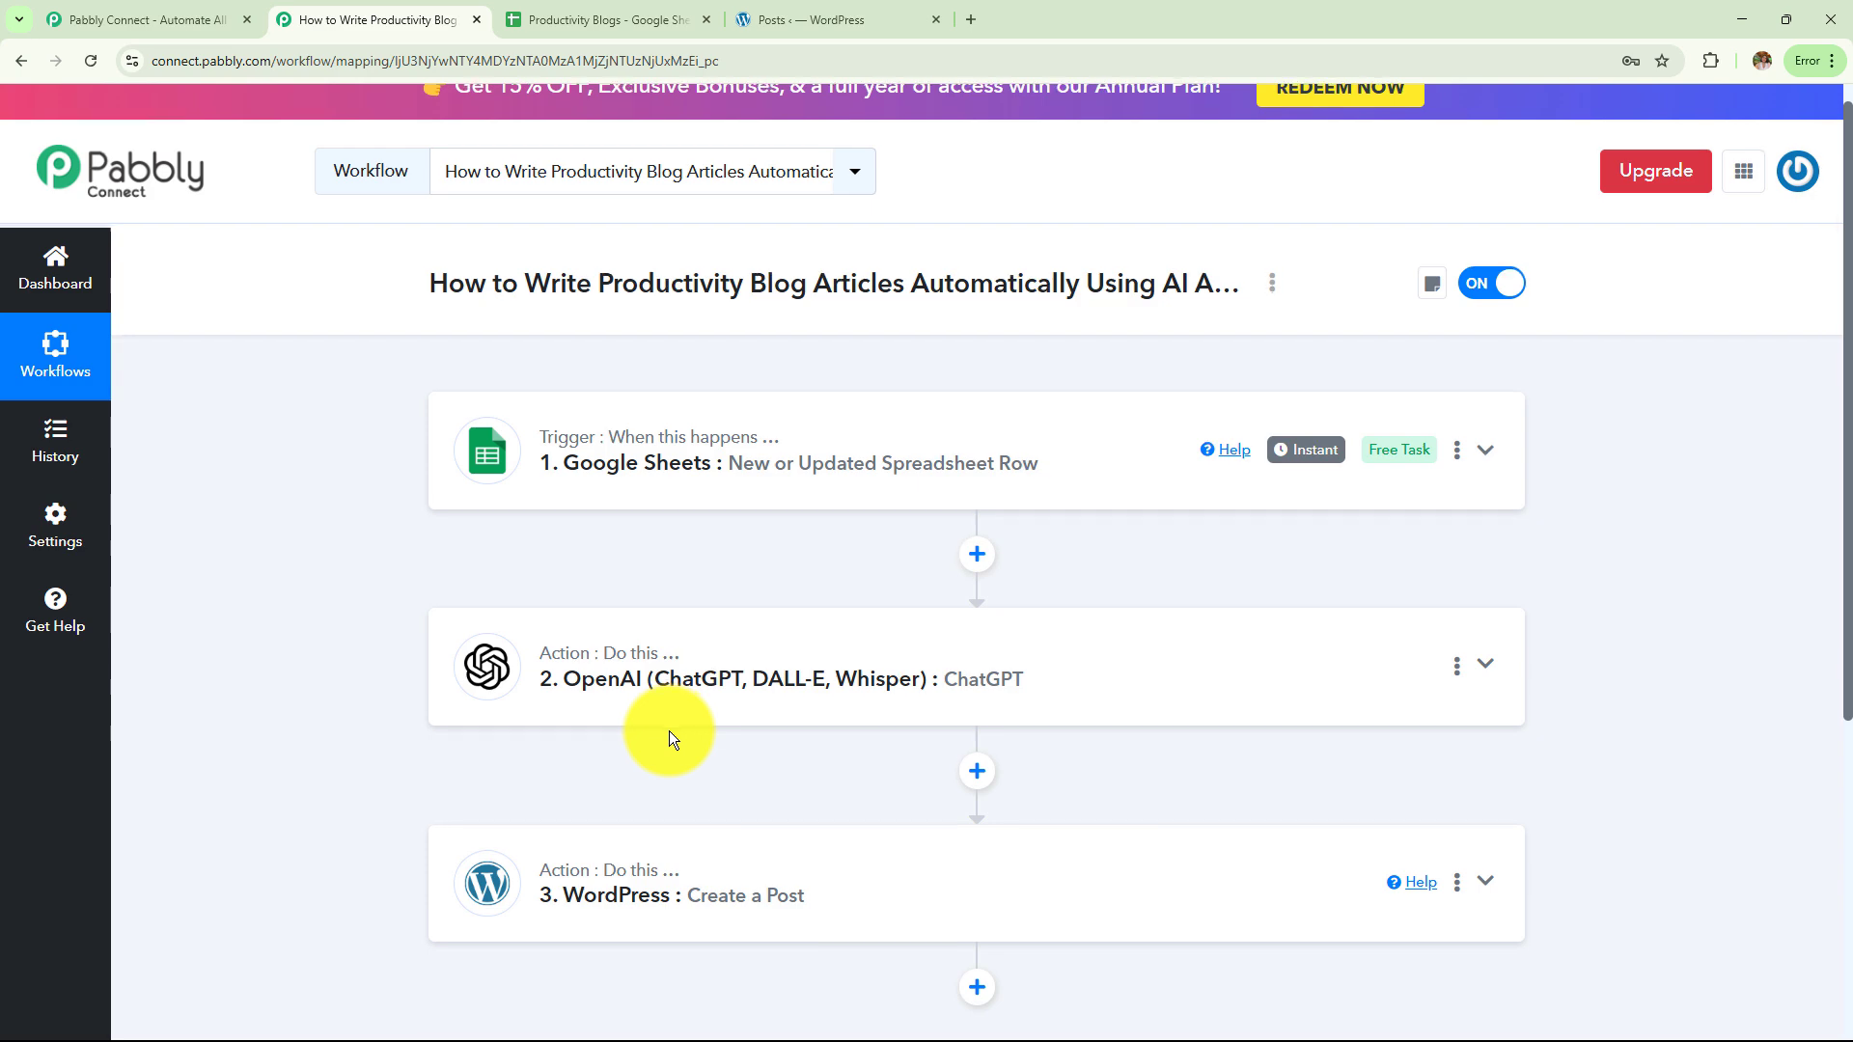
Review the Google Sheets → ChatGPT → WordPress workflow steps, then bring up the Productivity Blogs spreadsheet
scroll(669, 732, down, 3)
scroll(669, 732, up, 3)
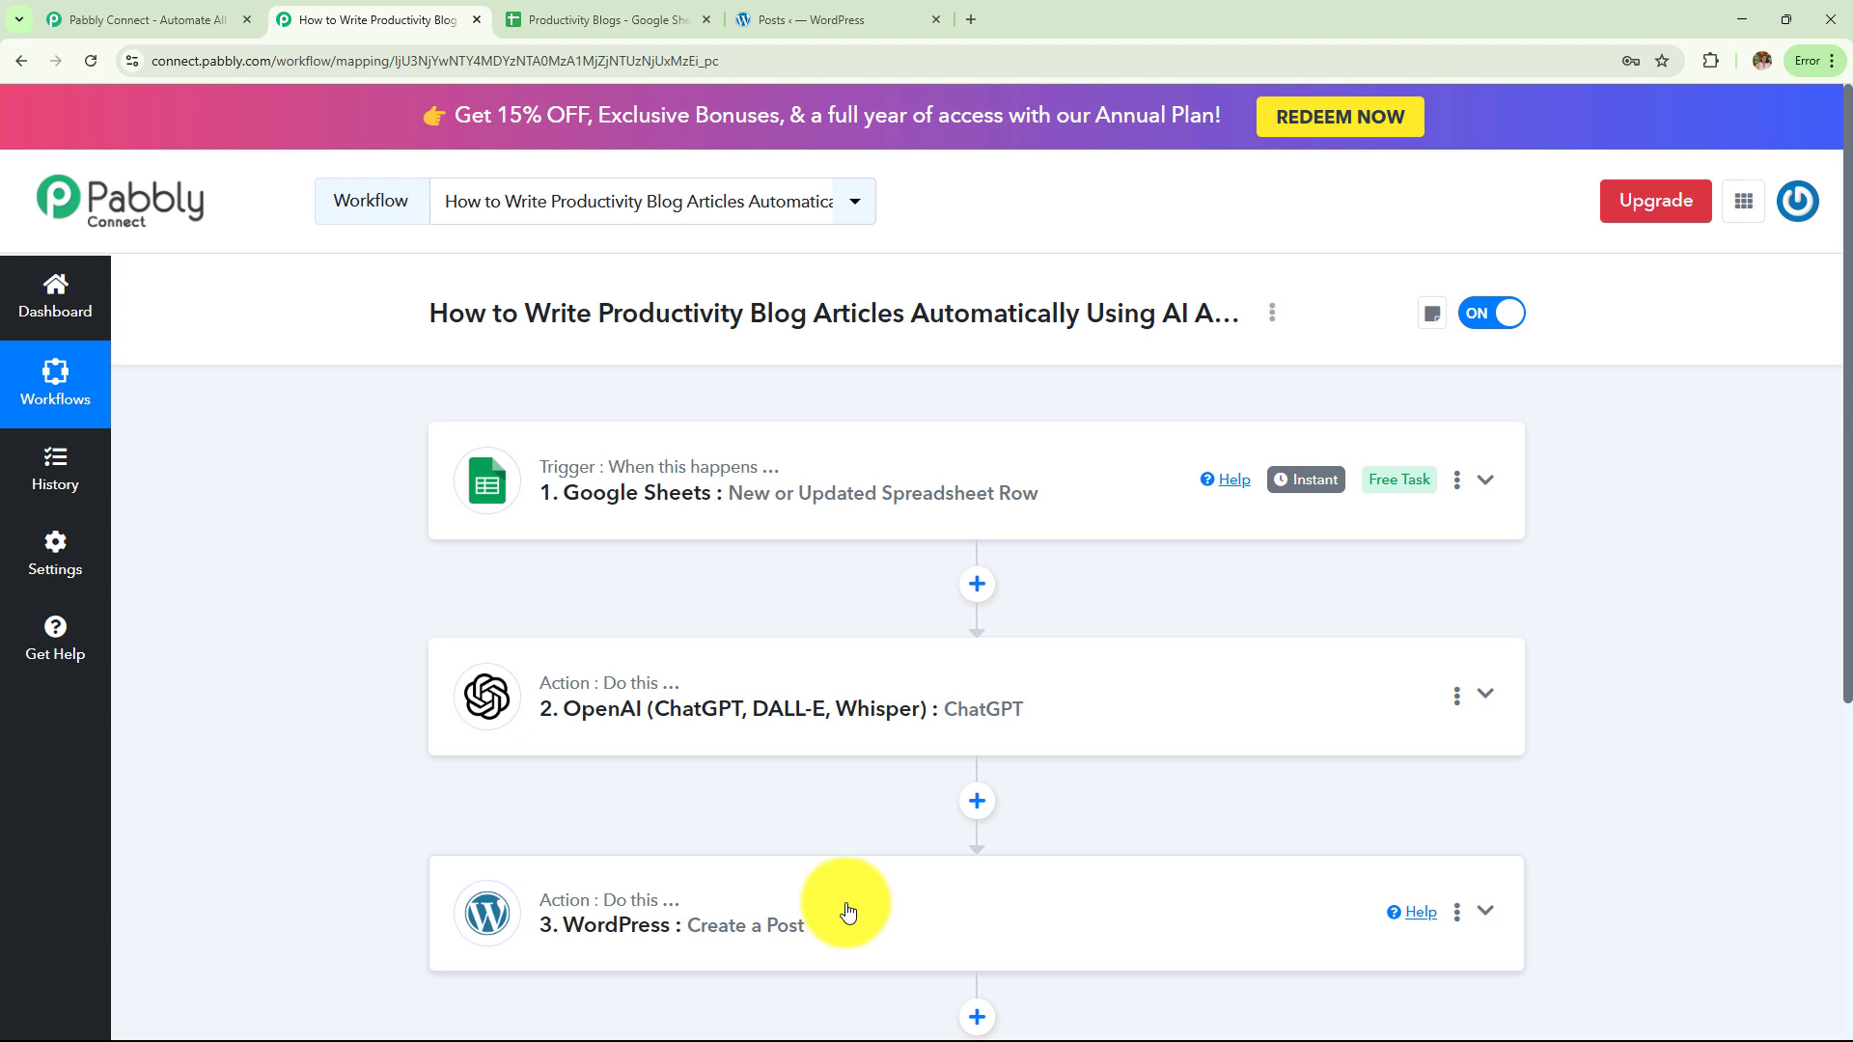
click(574, 19)
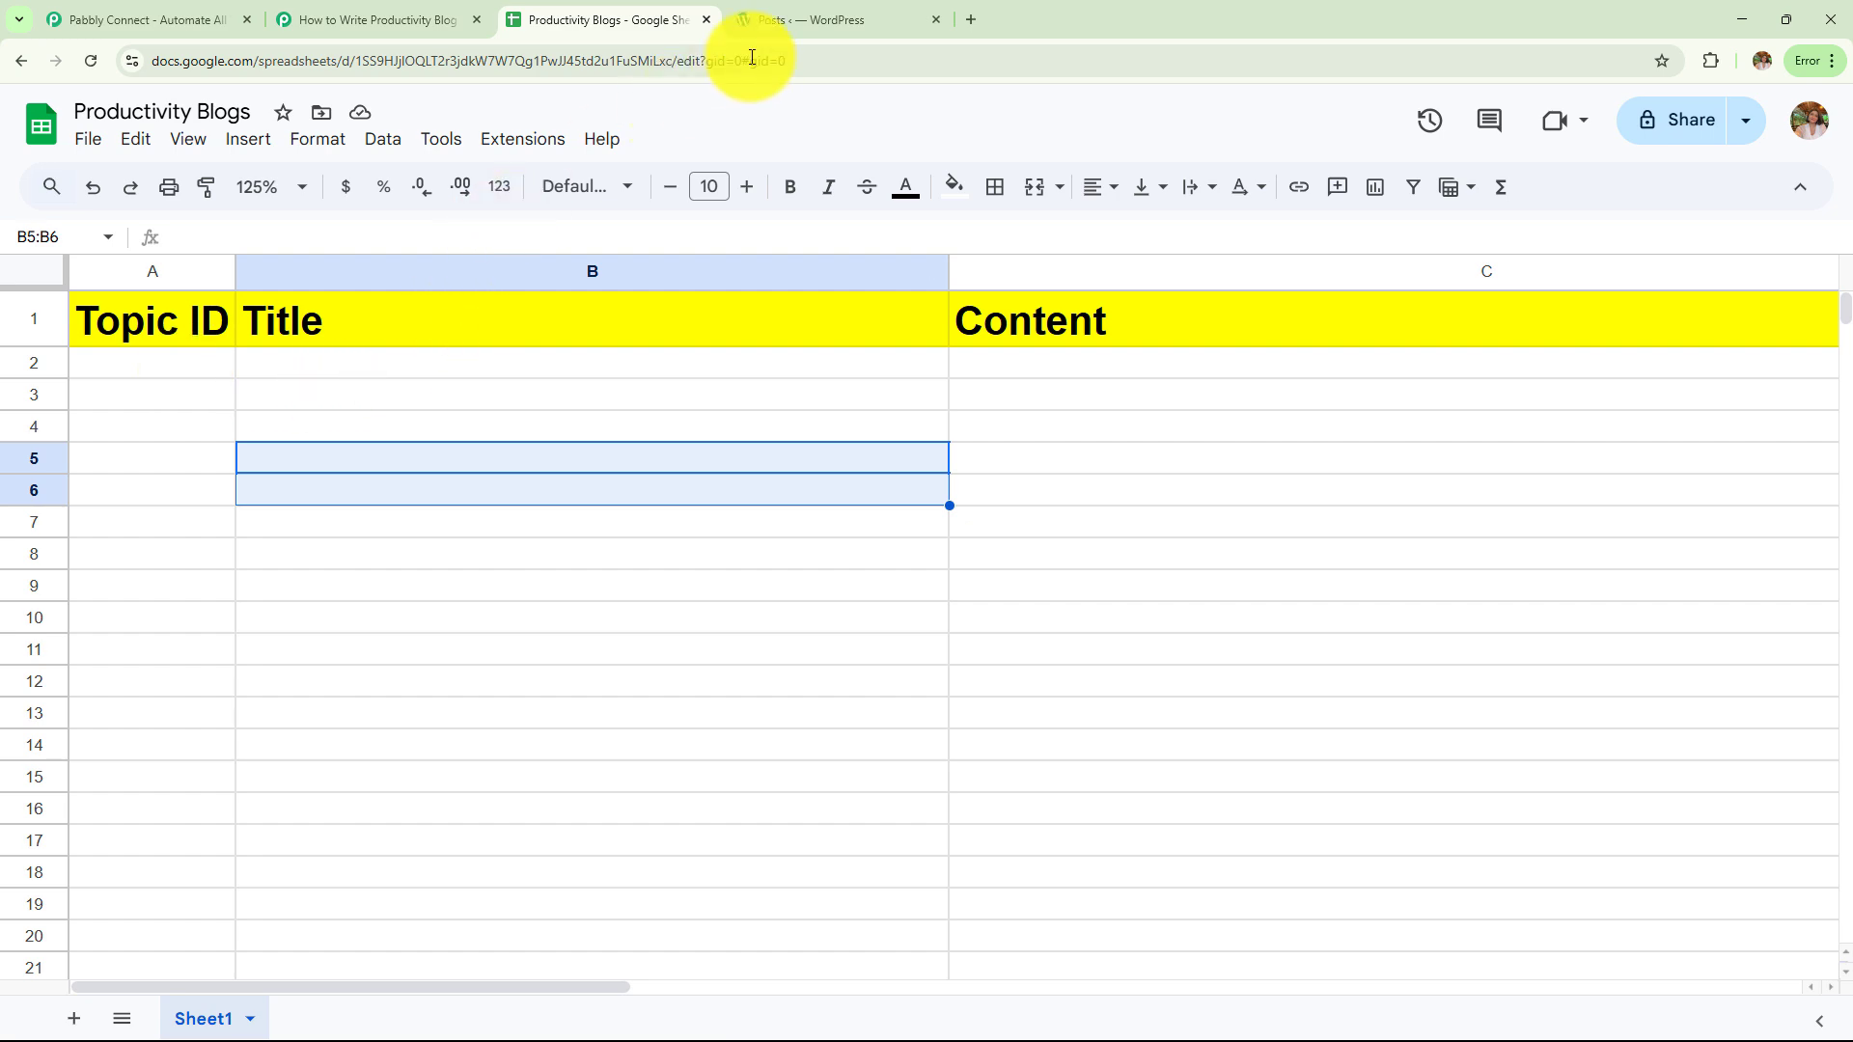
Glance at the WordPress posts list and the workflow, then return to the Productivity Blogs spreadsheet
click(816, 16)
scroll(827, 601, down, 4)
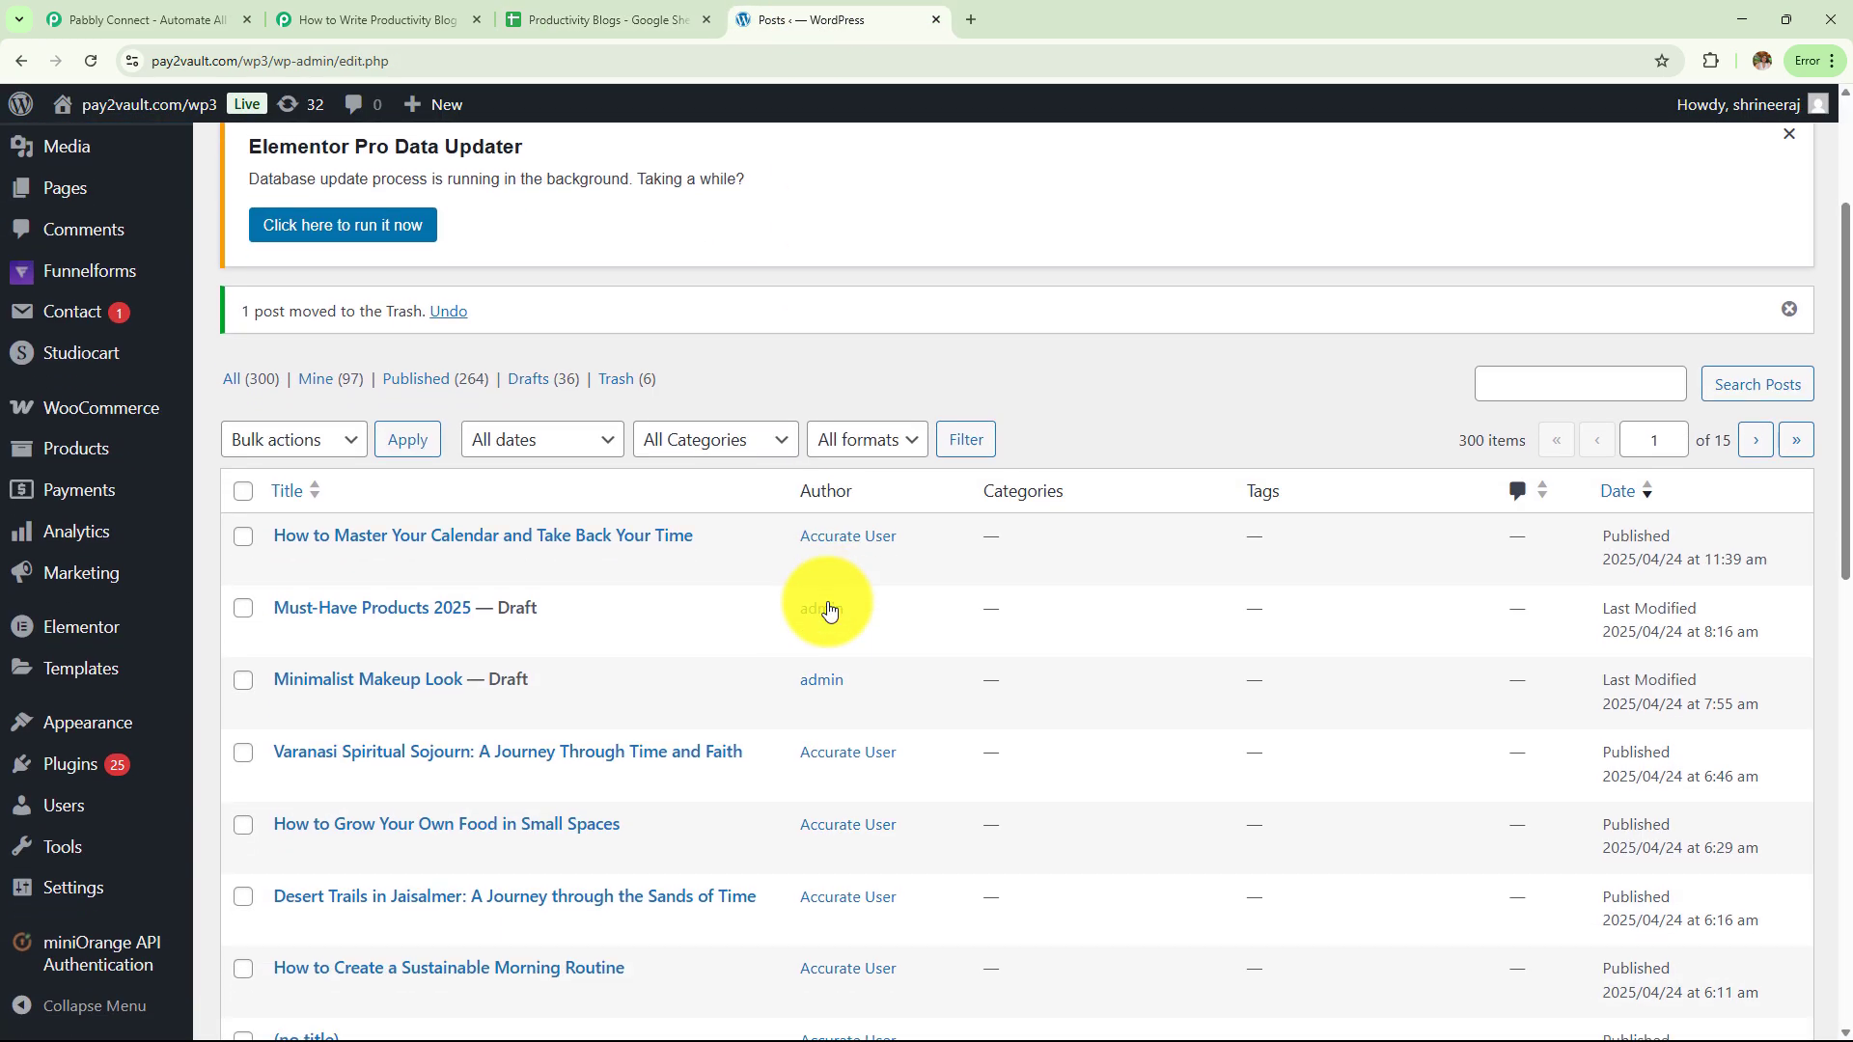
click(433, 18)
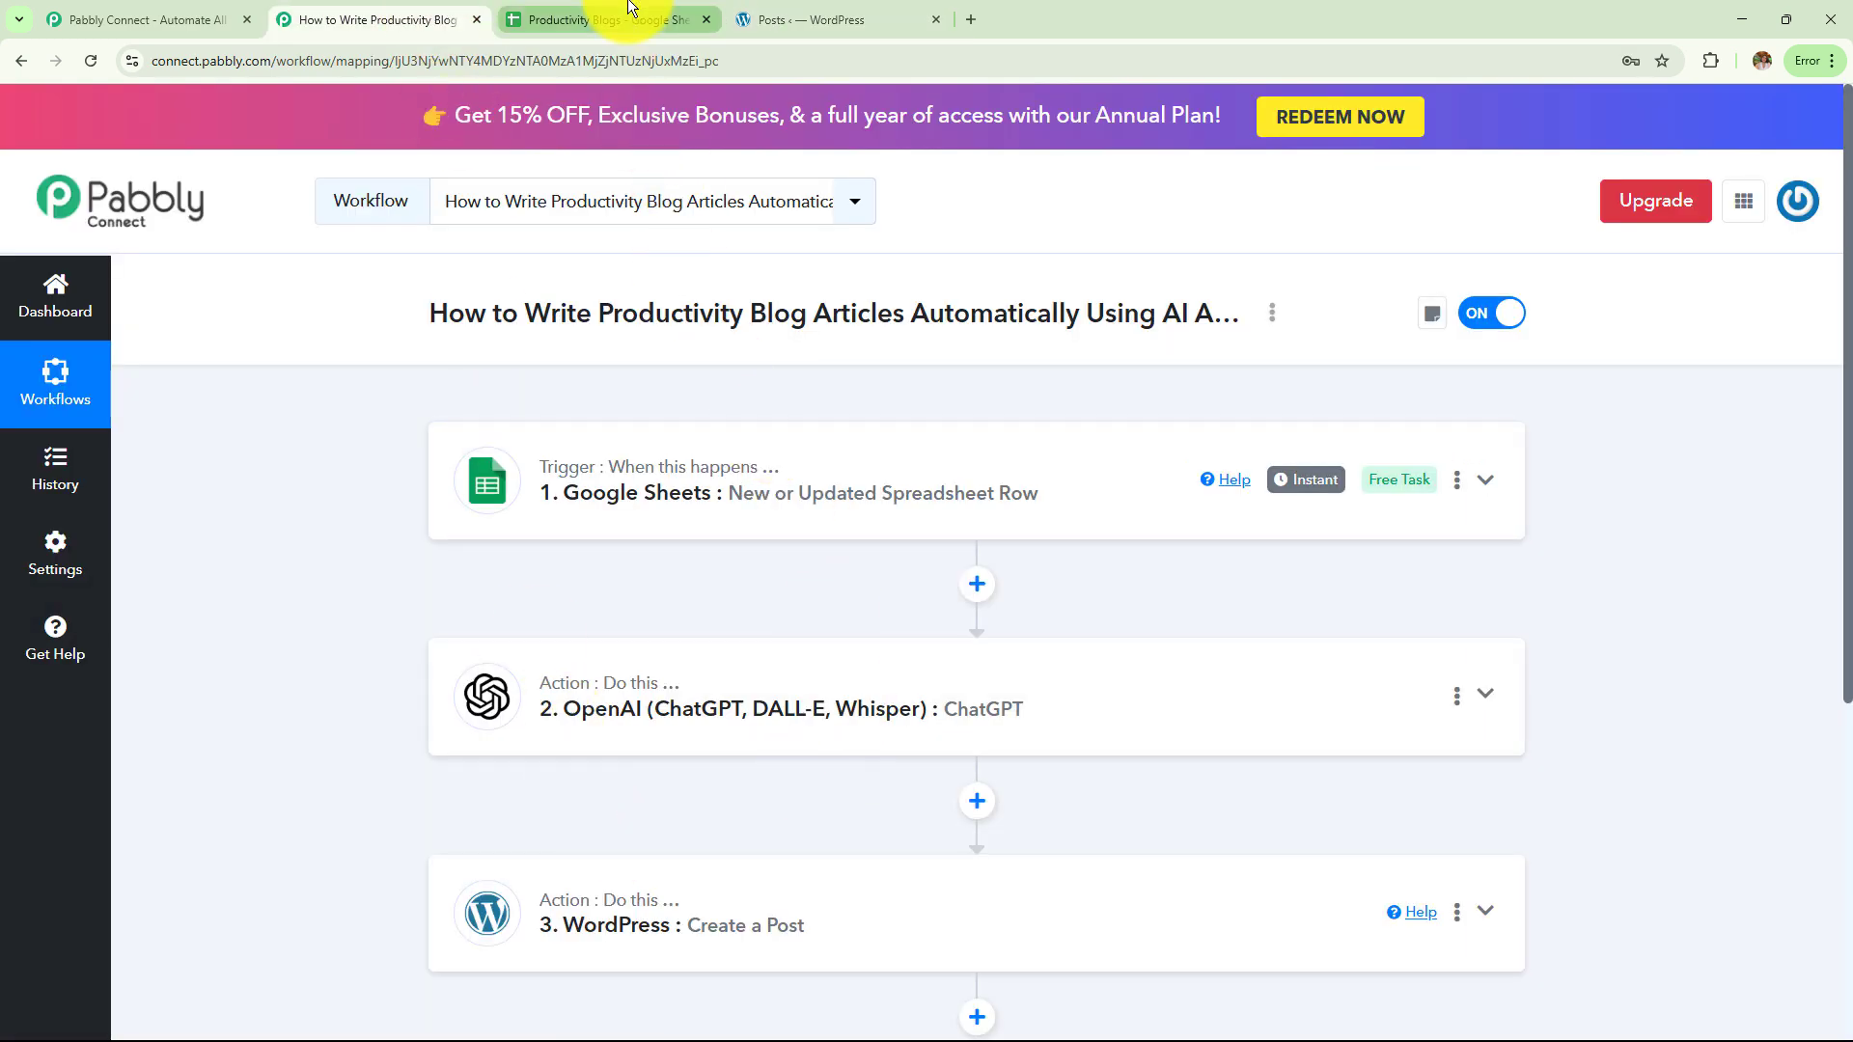
click(599, 20)
Enter Topic ID 001 and title 'Time Blocking vs. To-Do Lists: What Works Best?' in row 2, then view WordPress Posts
click(179, 363)
double_click(180, 363)
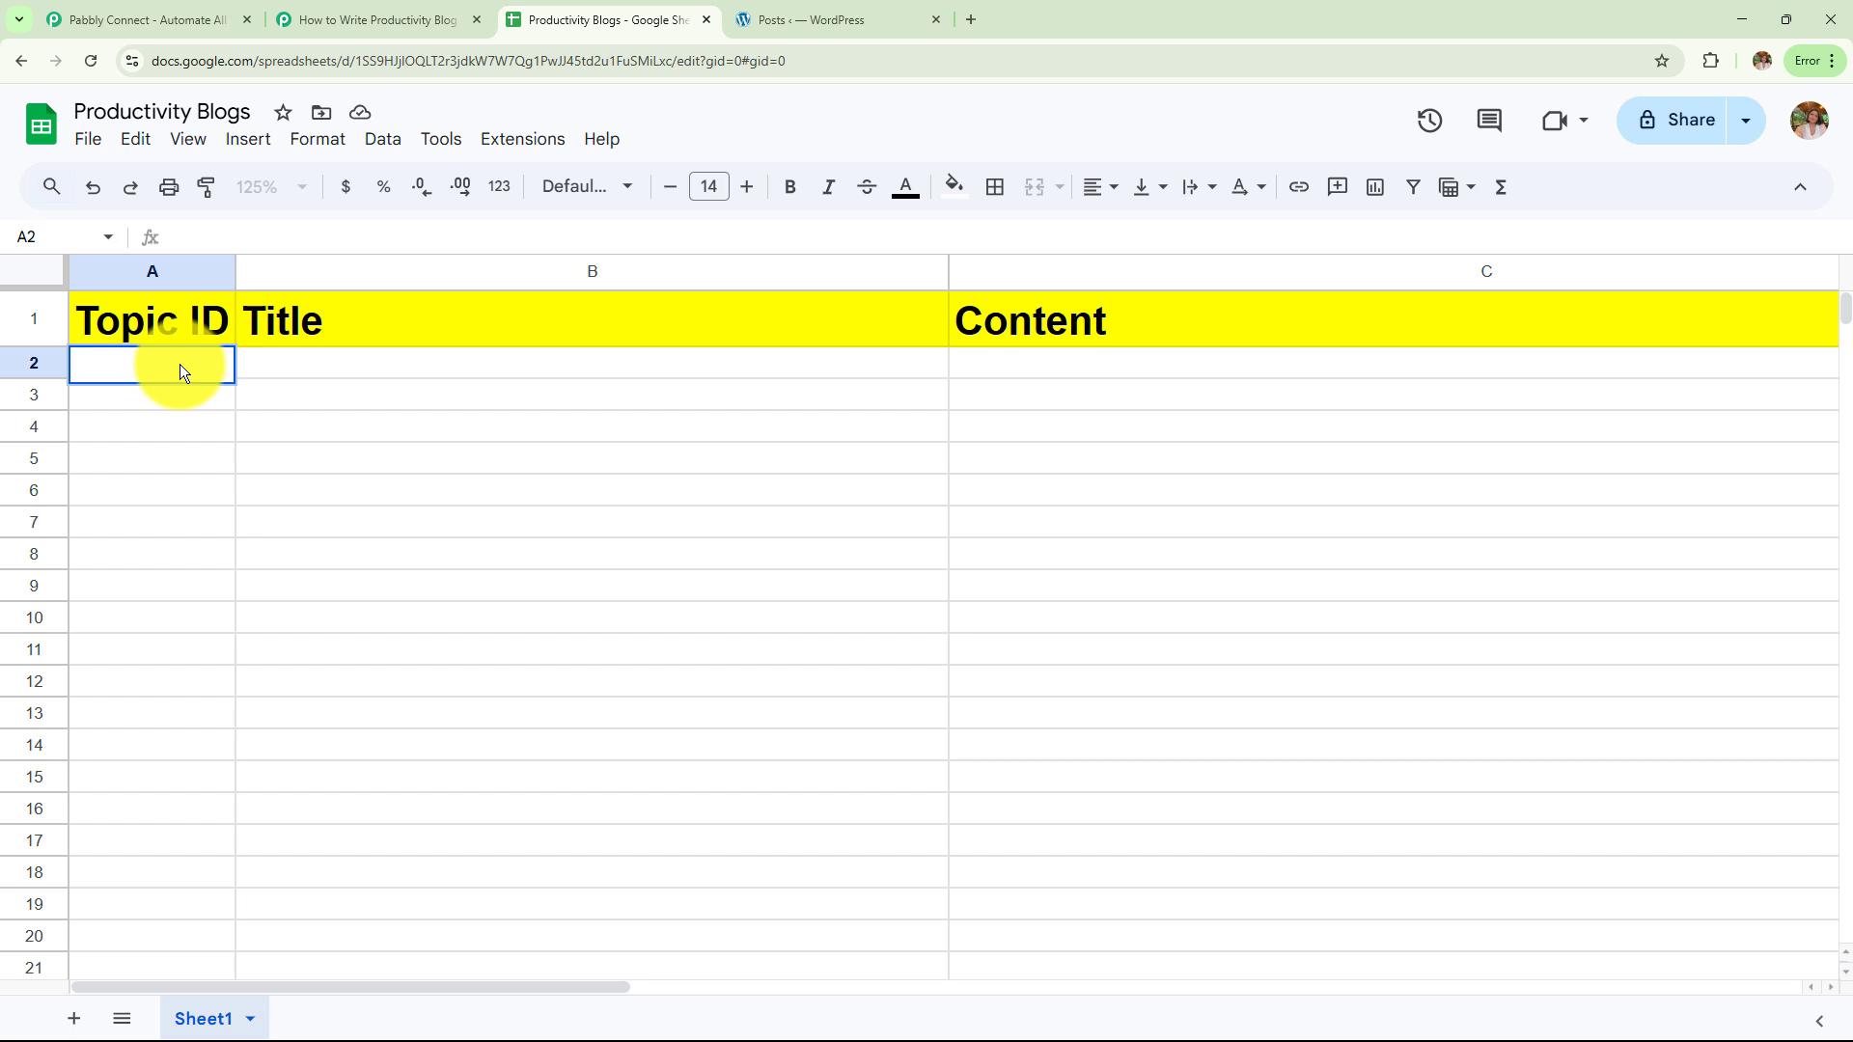
text(001)
click(252, 366)
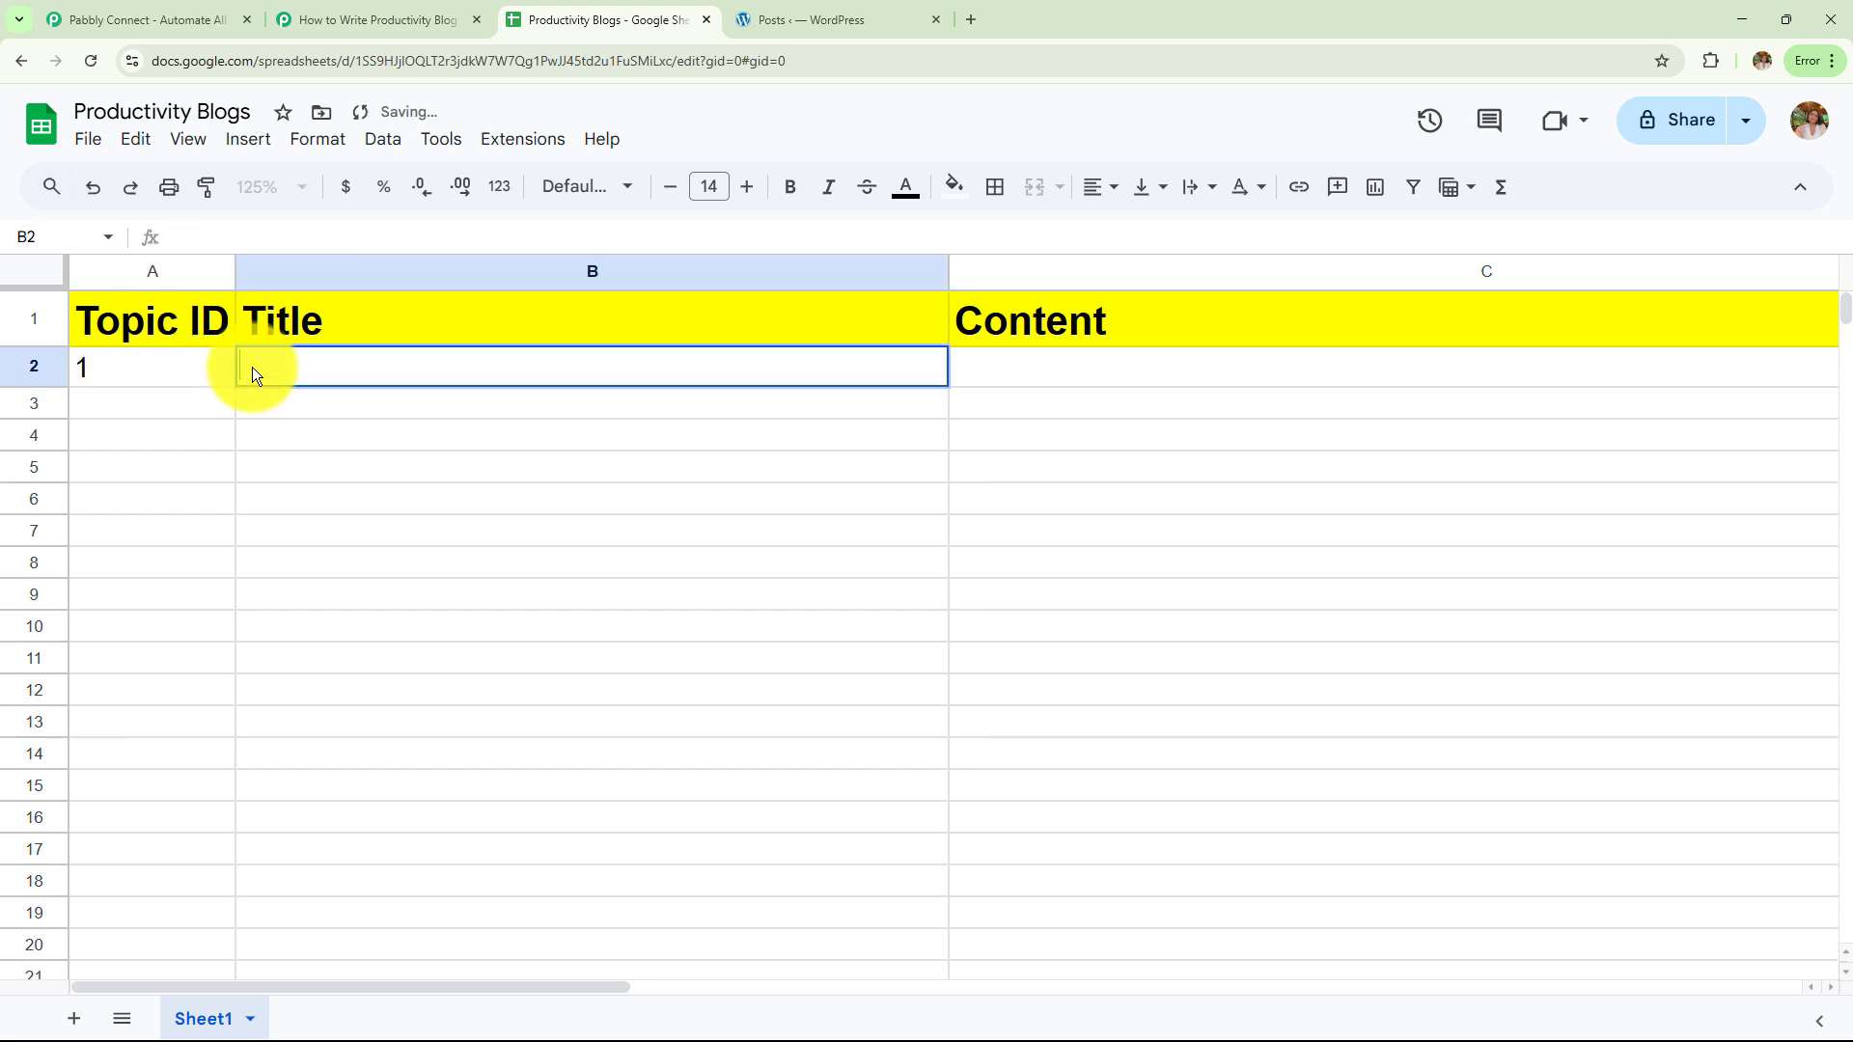
text(Time Blocking vs. To-Do Lists: What Works Best?)
key(Return)
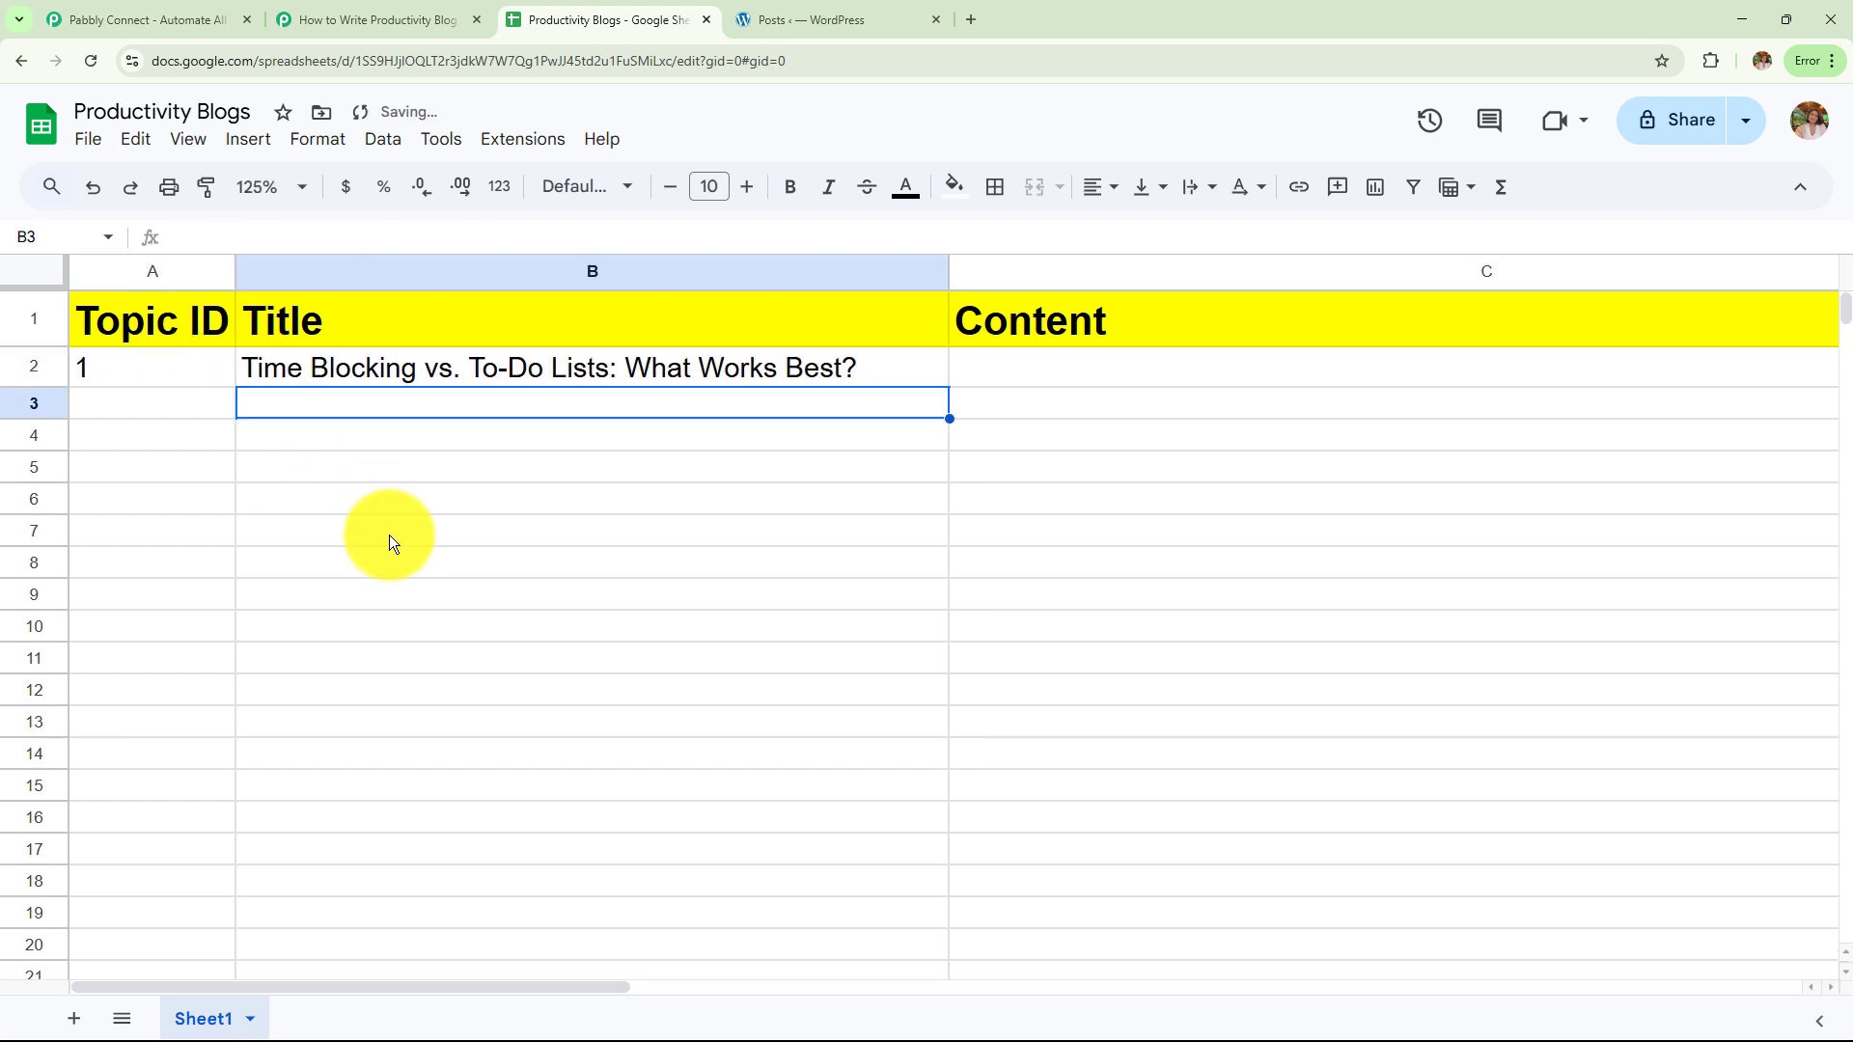
click(785, 18)
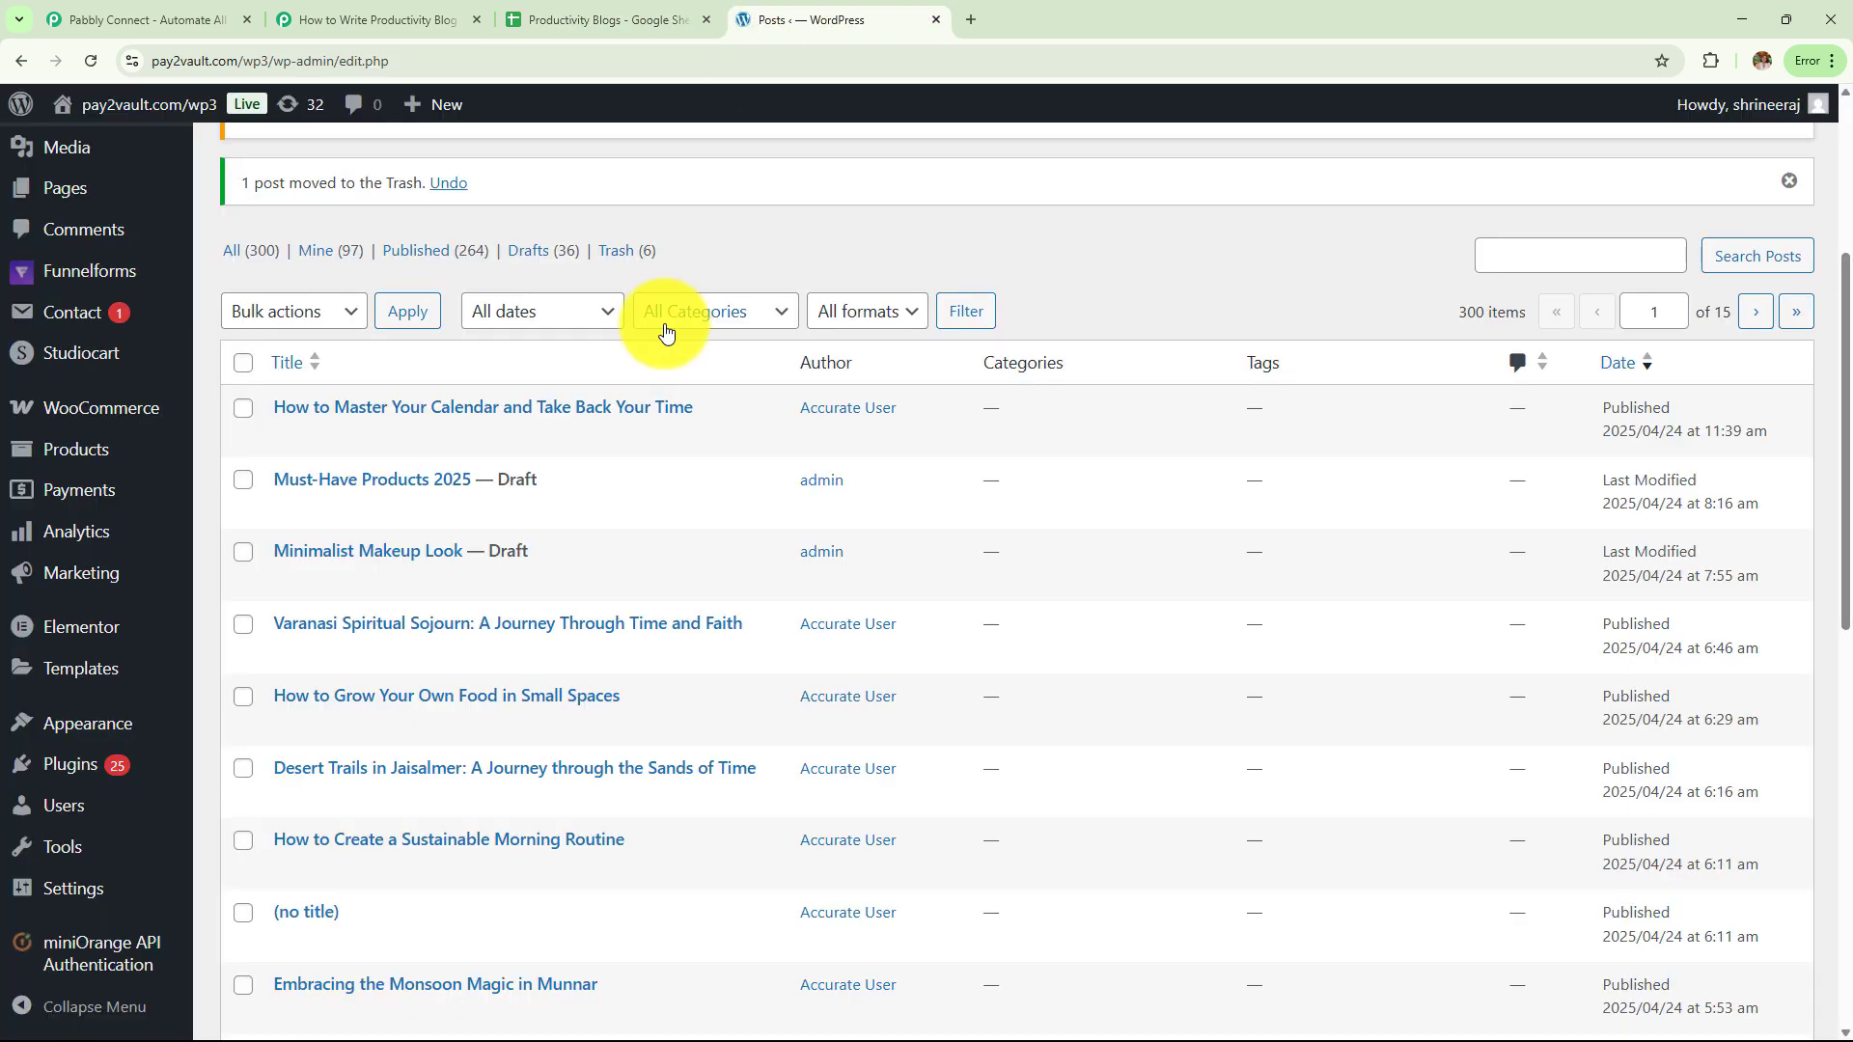
scroll(511, 396, up, 4)
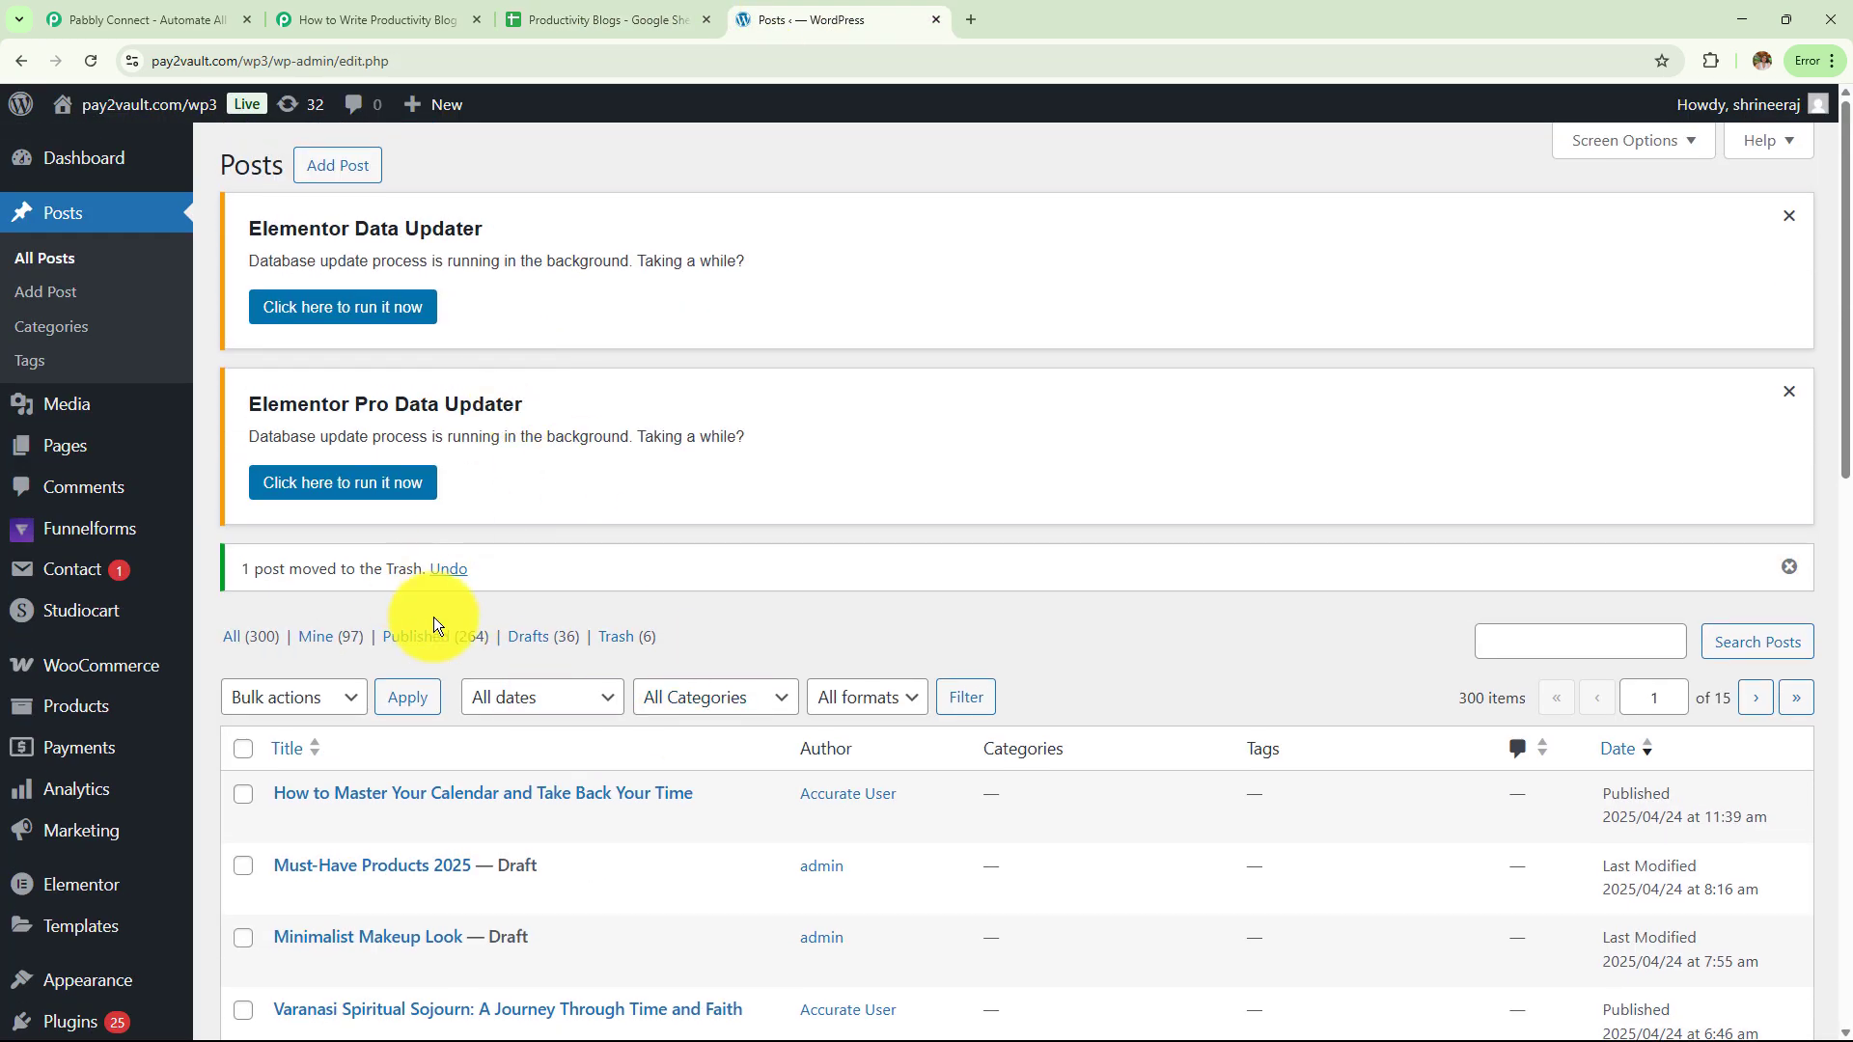
Reload the WordPress Posts list and read the new Time Blocking post's title, byline and opening paragraph
click(93, 62)
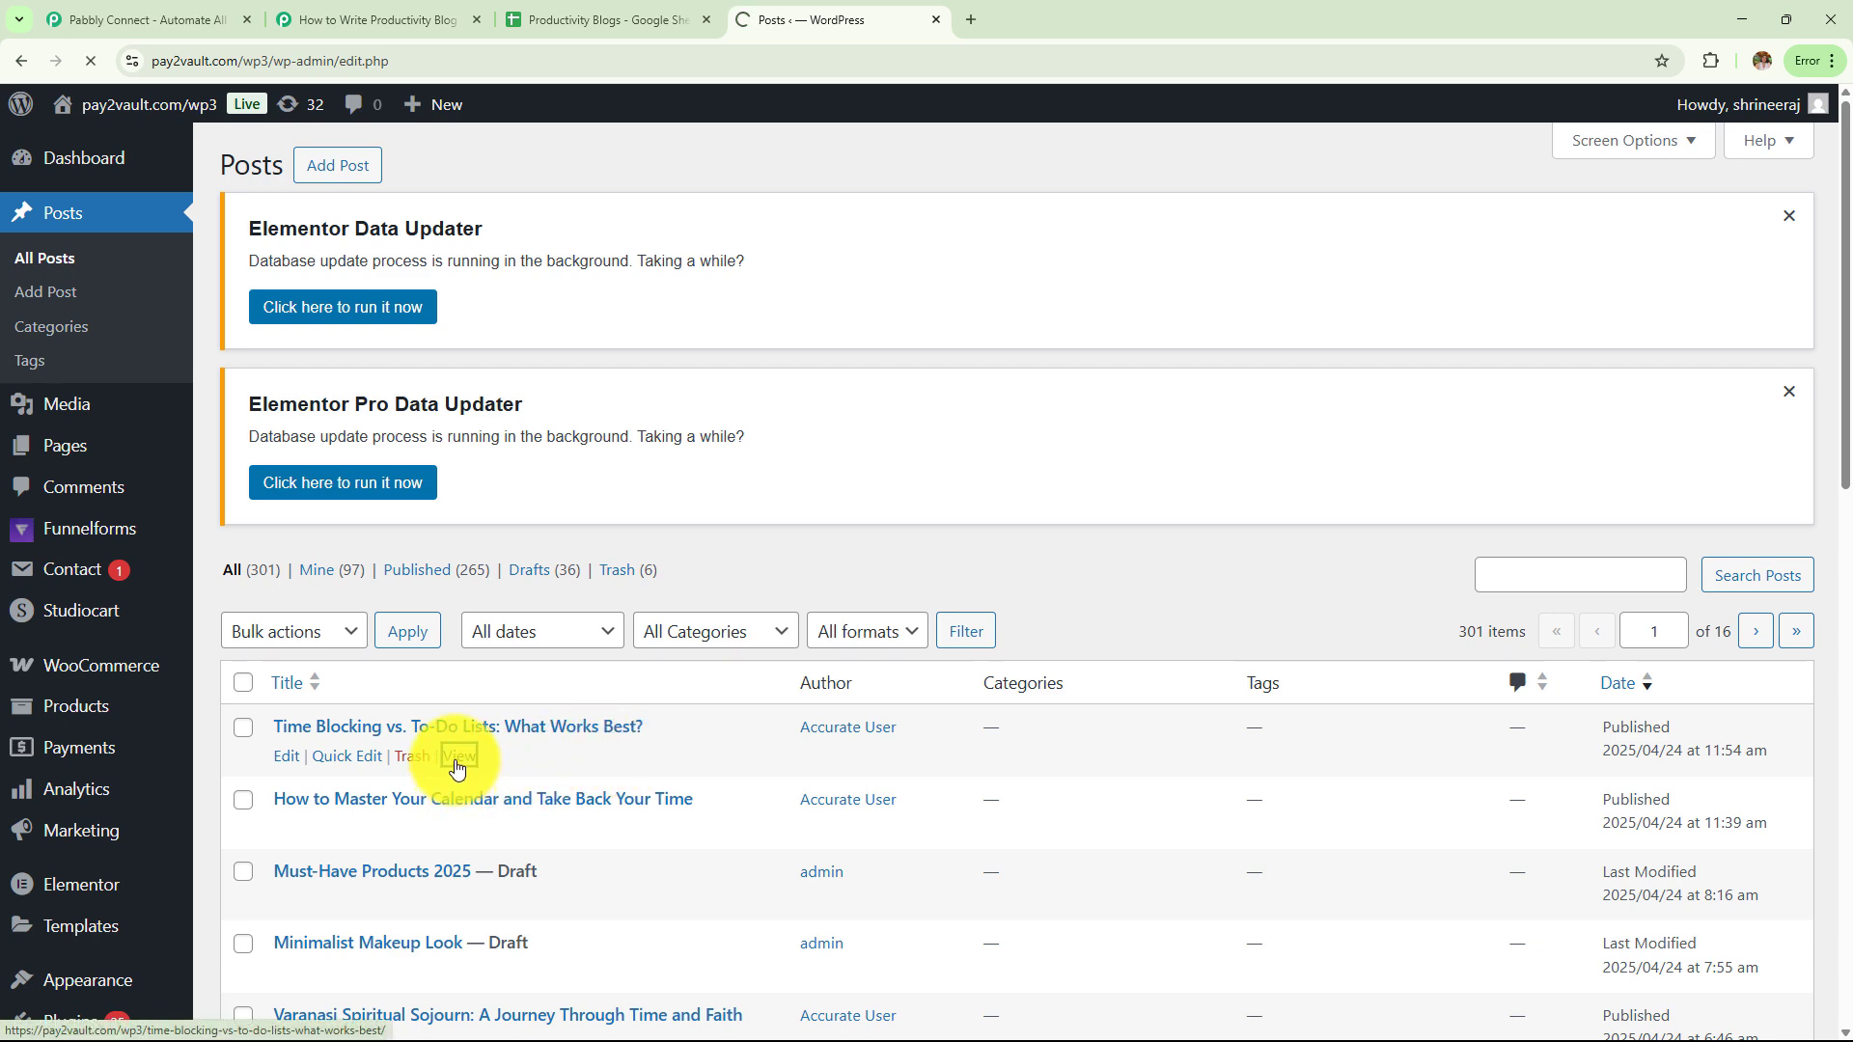
scroll(818, 653, down, 6)
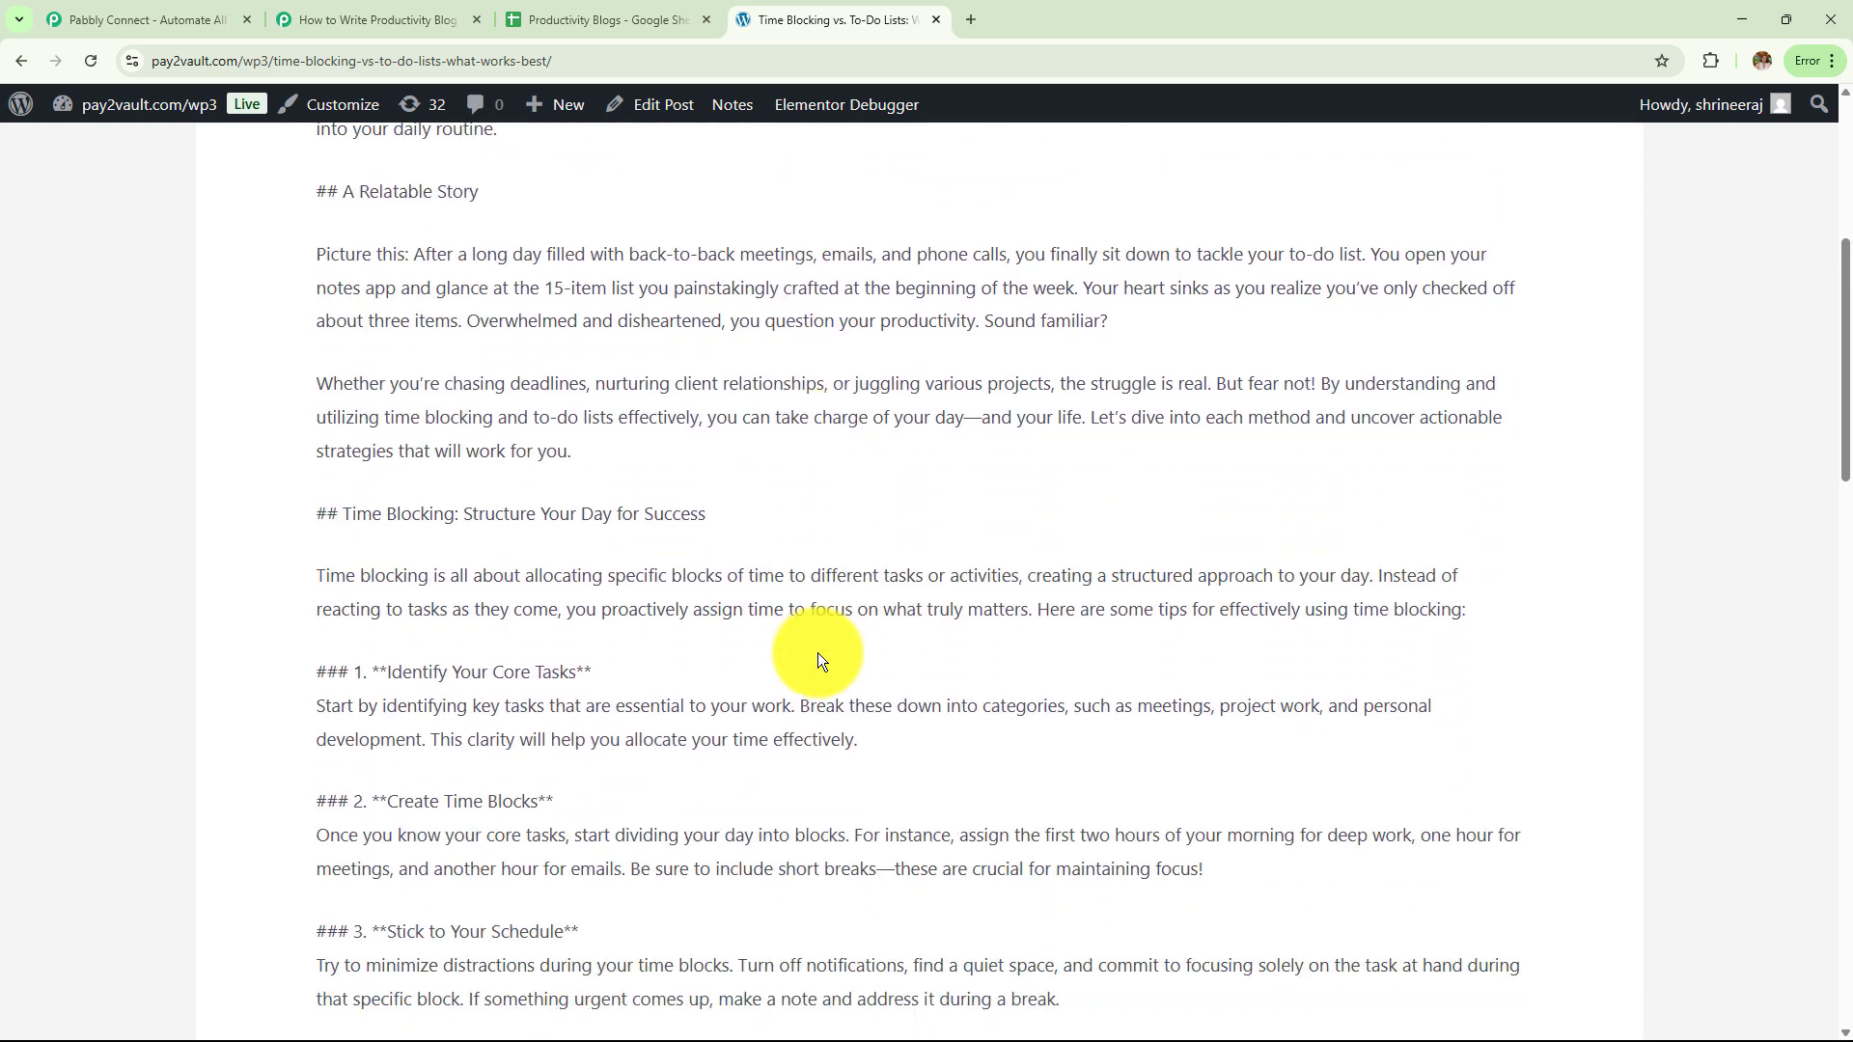
scroll(819, 653, down, 4)
scroll(818, 652, up, 9)
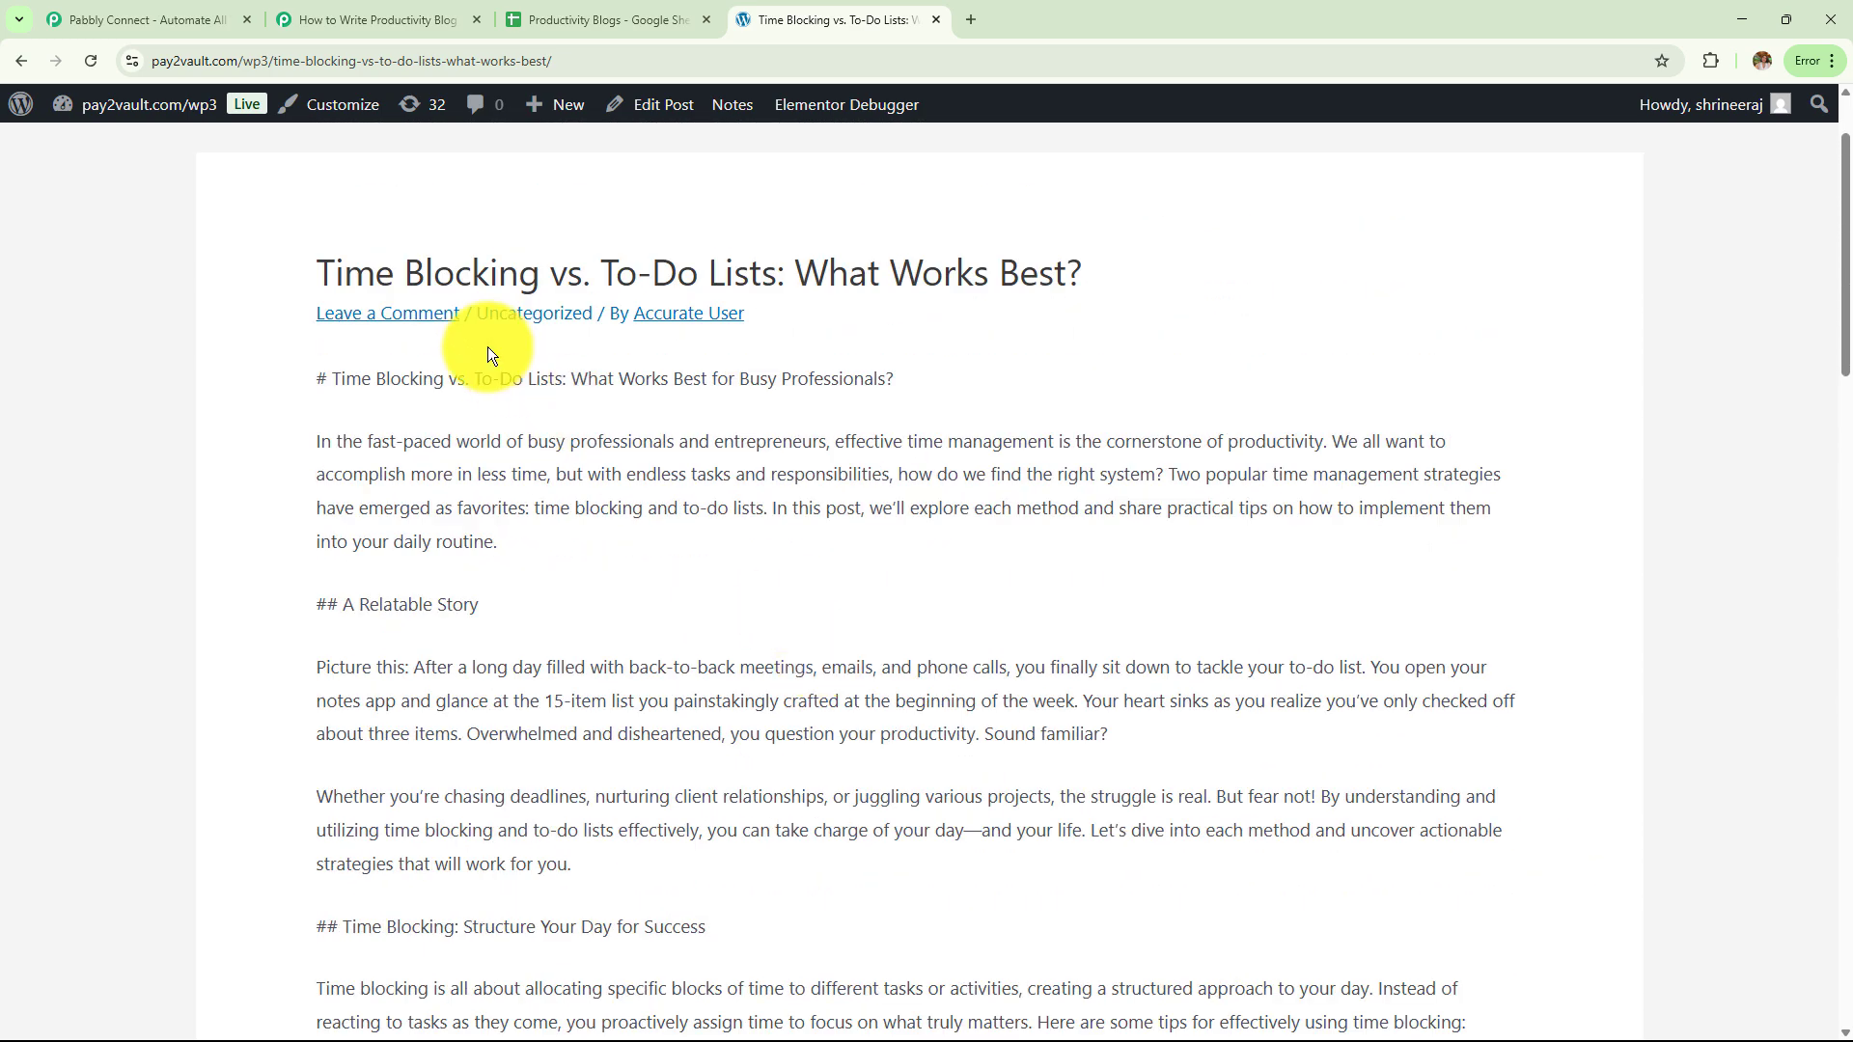
drag(307, 275, 1190, 322)
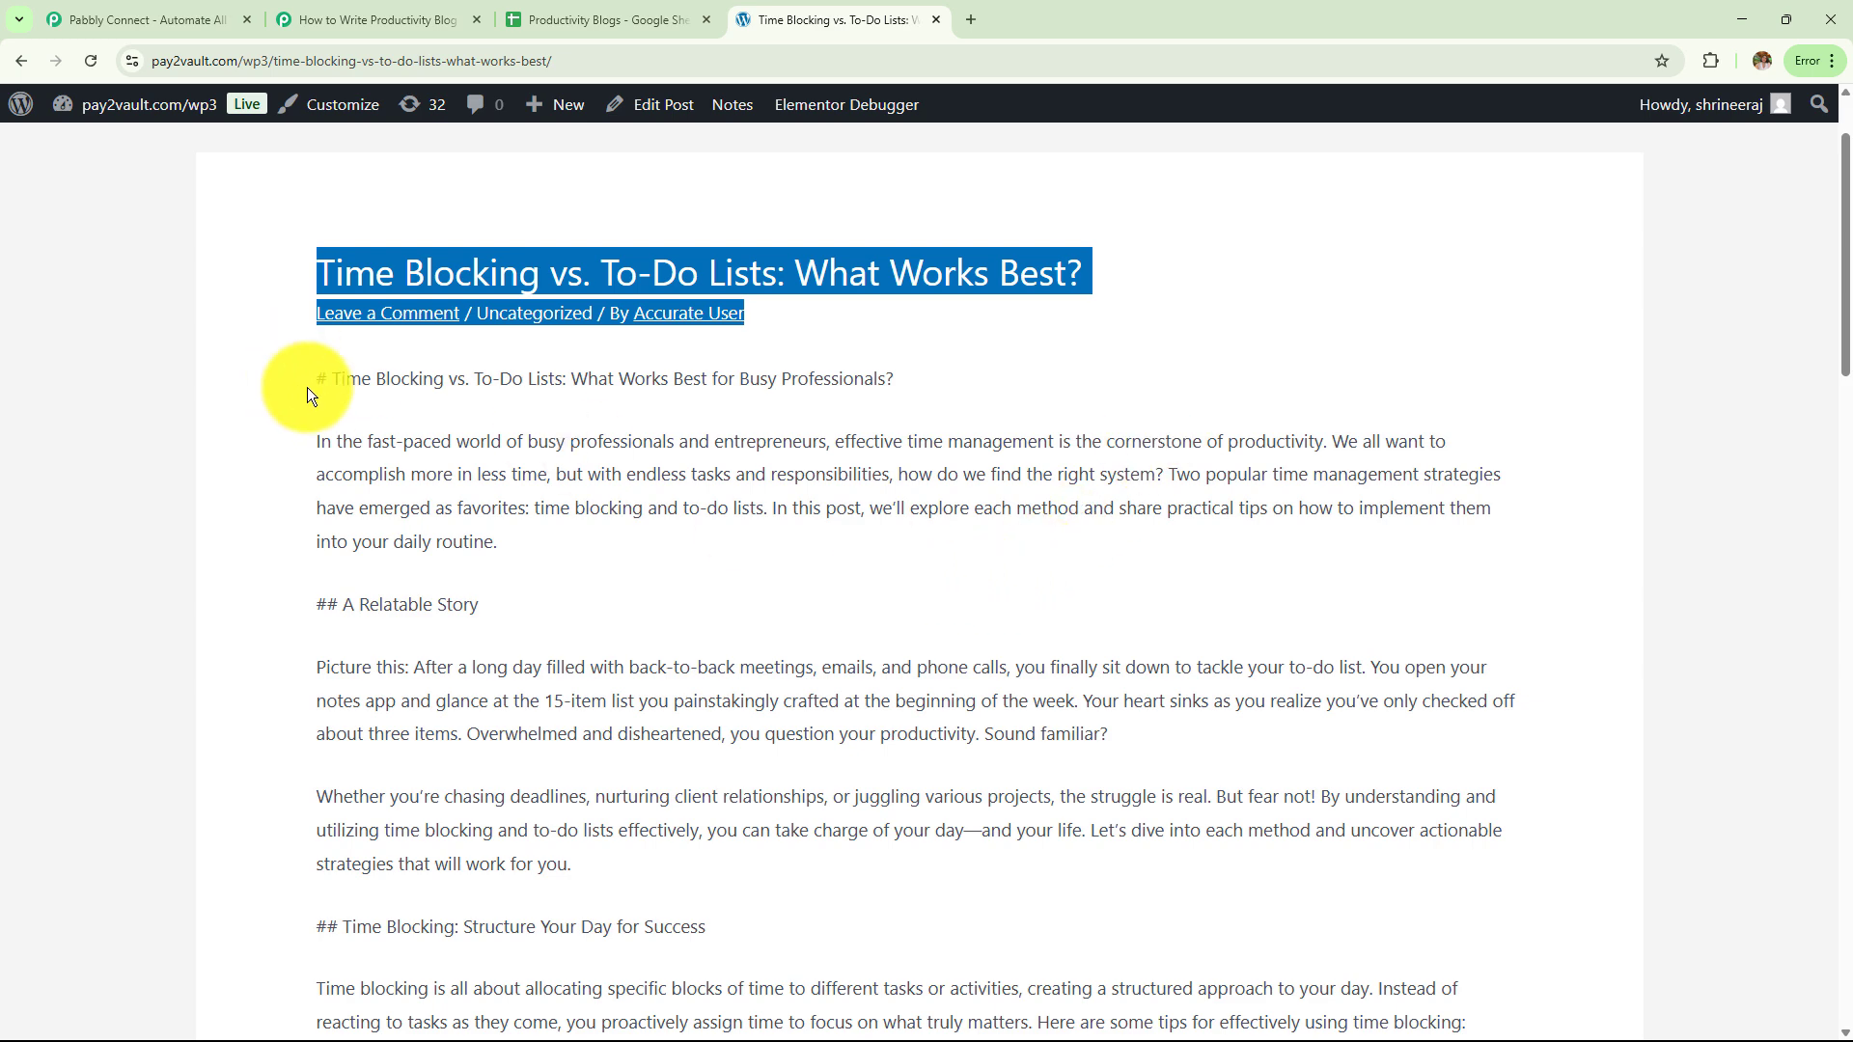
drag(310, 386, 954, 508)
Read through the rest of the article body and its contact details, then switch back to Pabbly Connect
scroll(386, 434, down, 1)
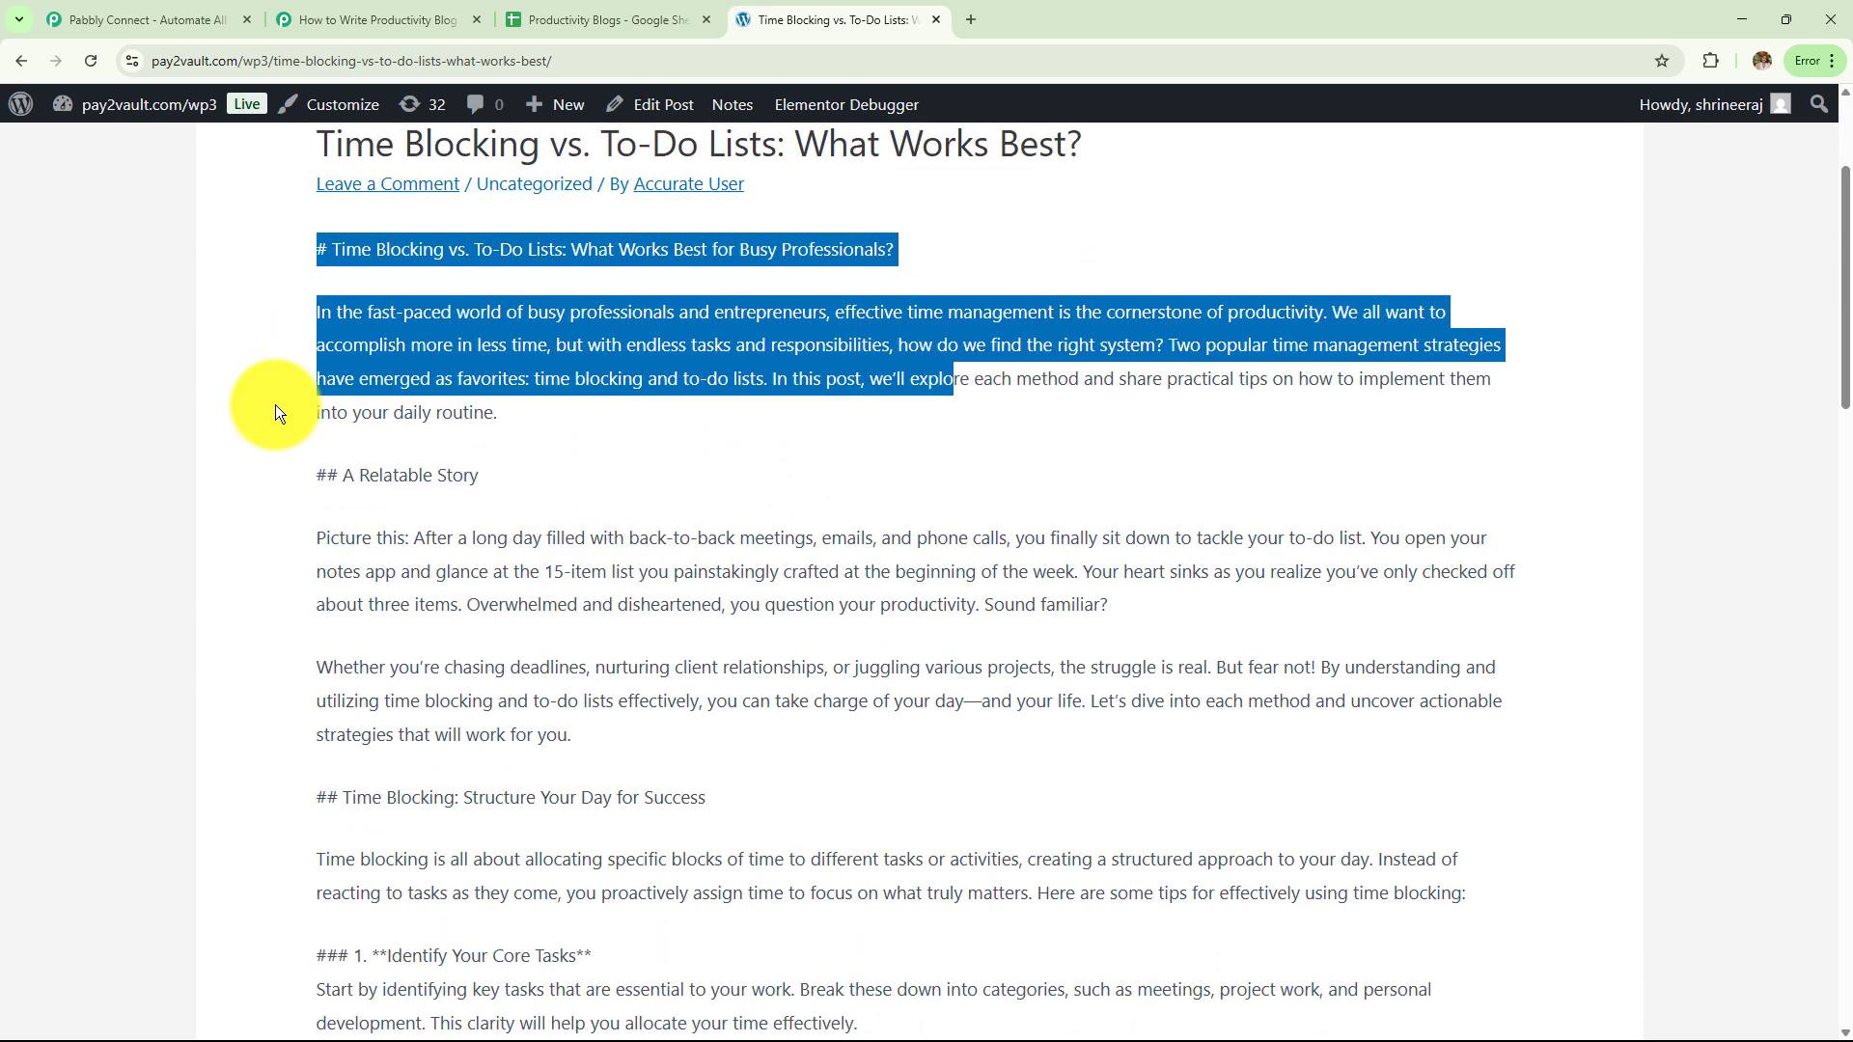
drag(316, 472, 669, 519)
scroll(666, 521, down, 4)
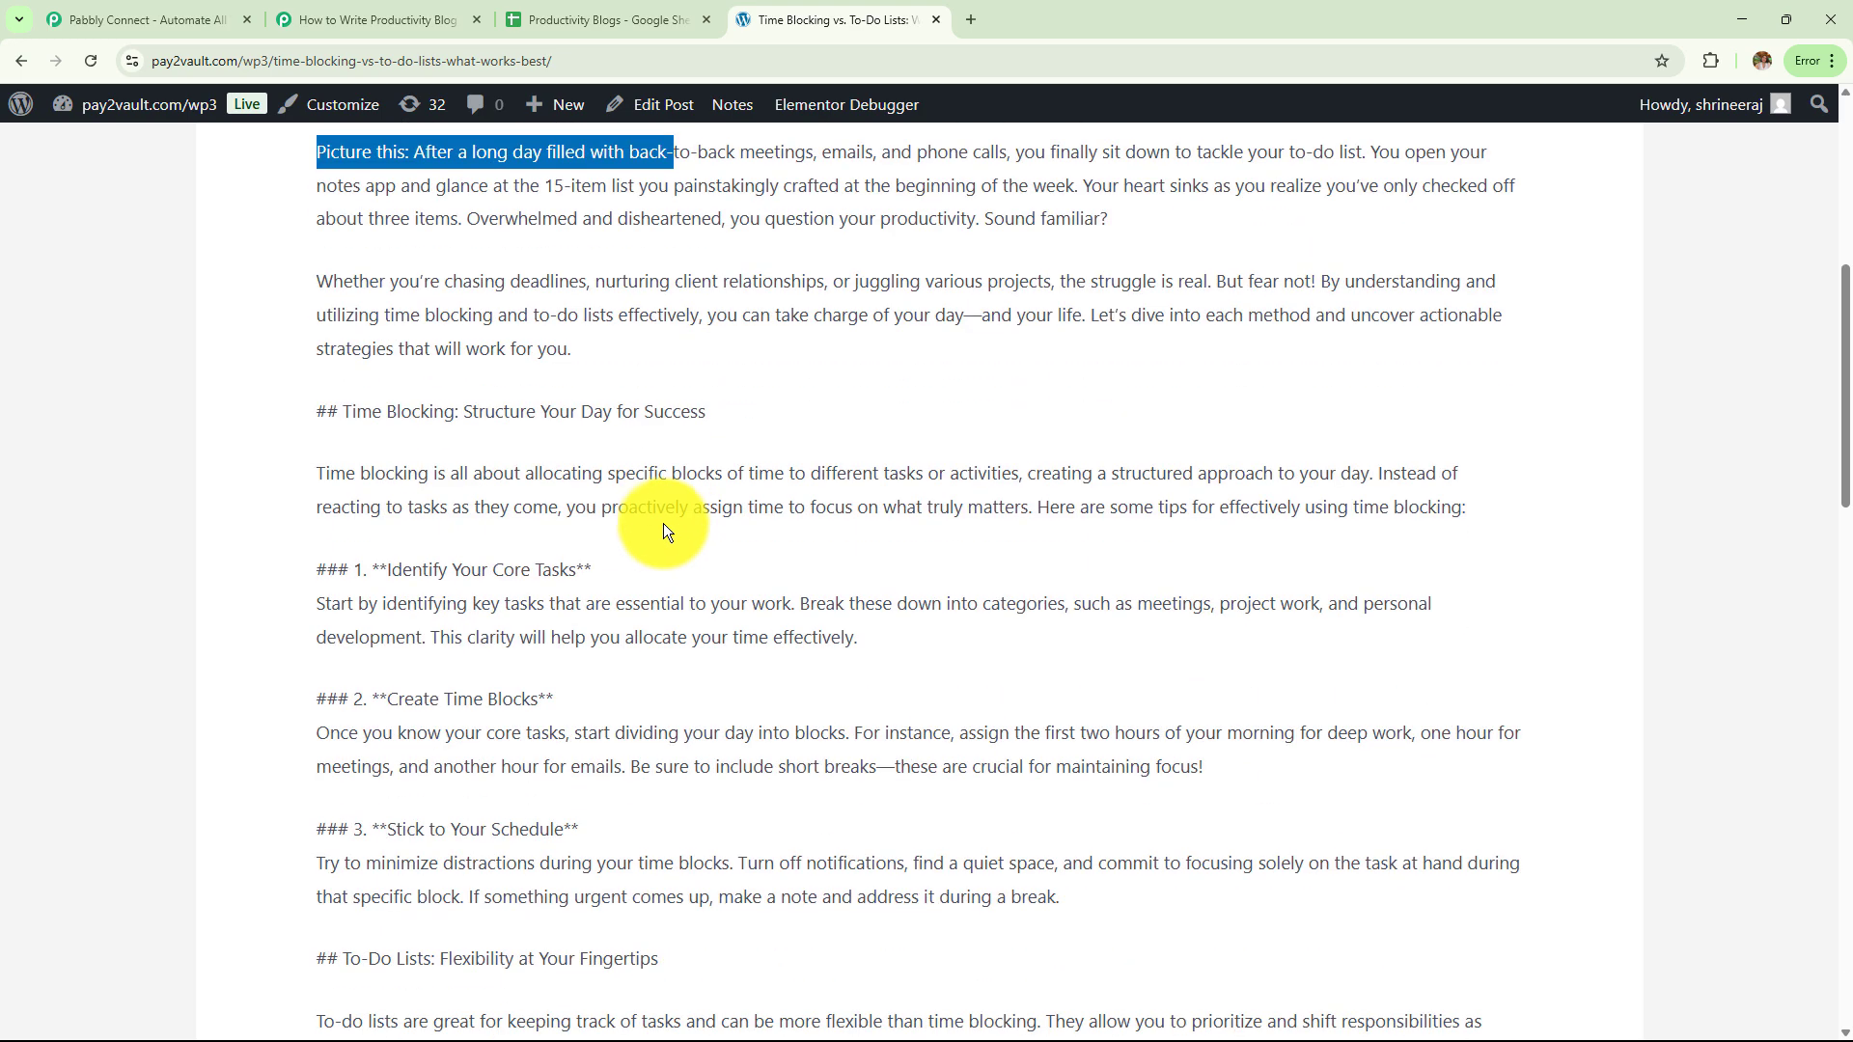
drag(313, 421, 683, 786)
scroll(489, 695, down, 7)
scroll(683, 787, down, 1)
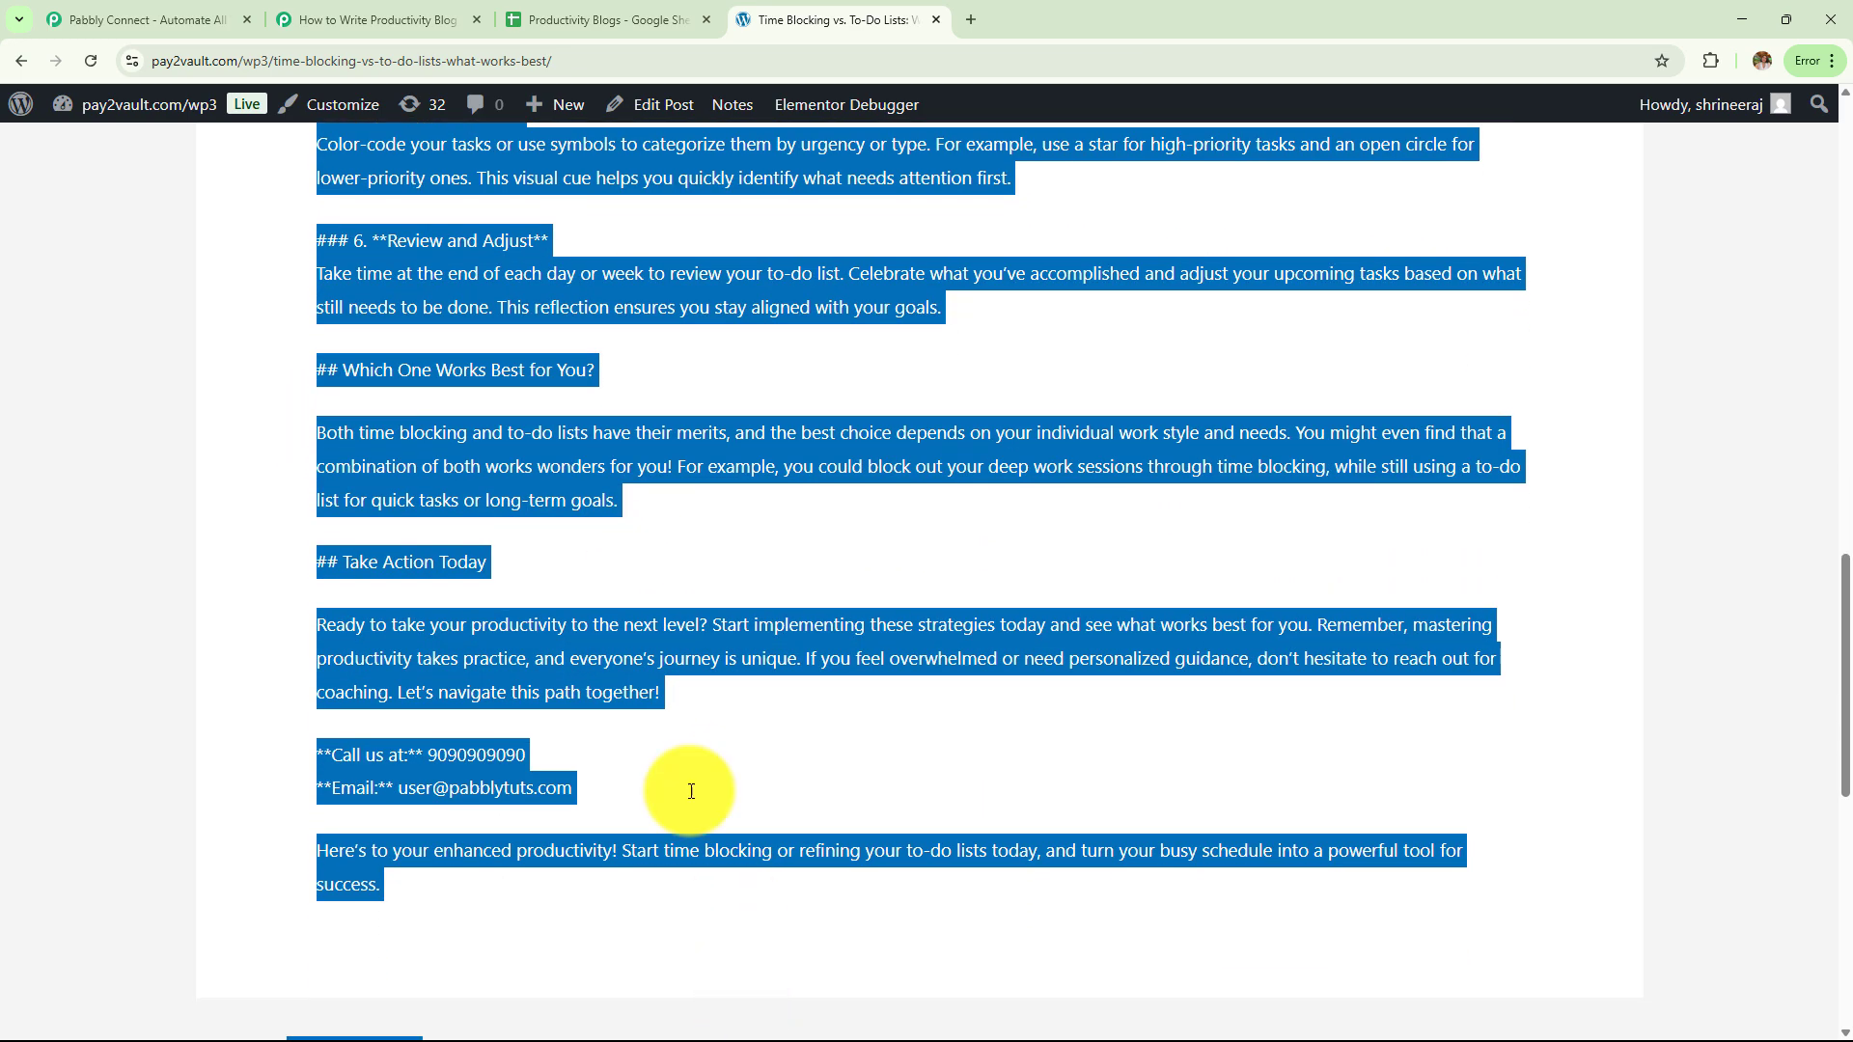
click(668, 703)
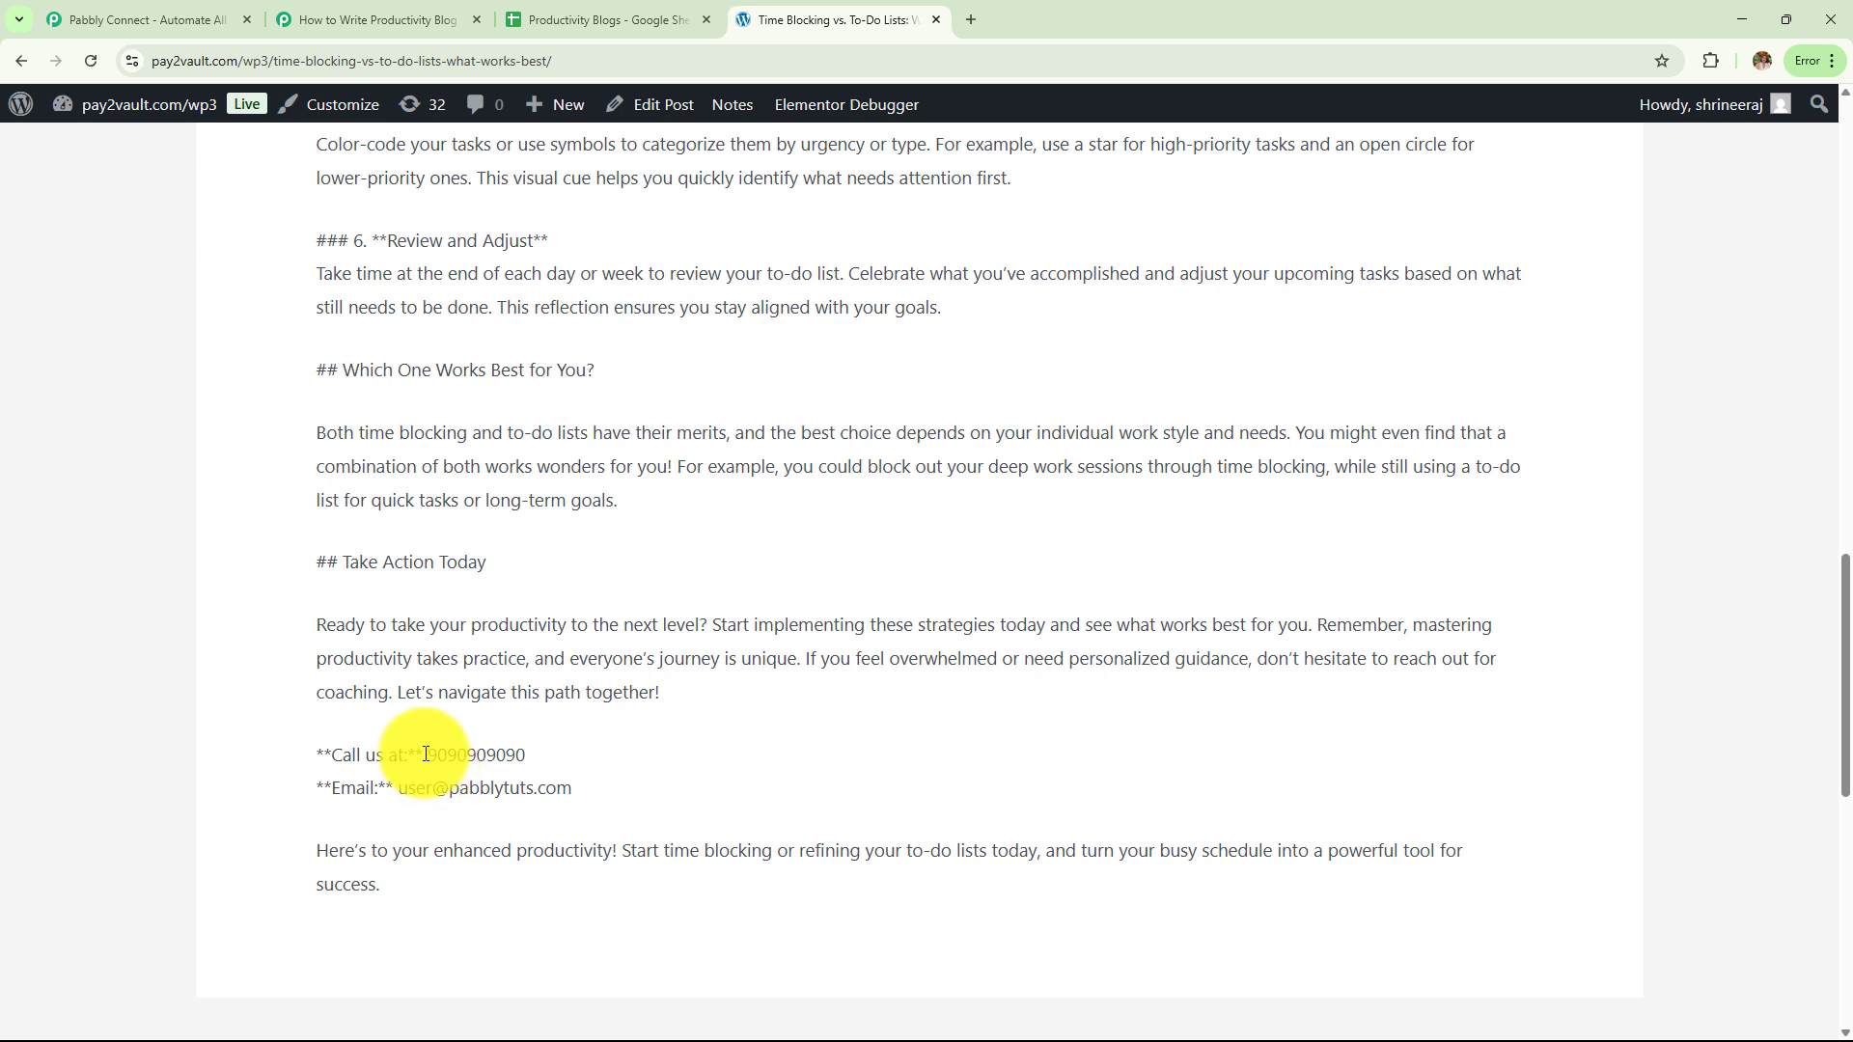
drag(426, 754, 628, 766)
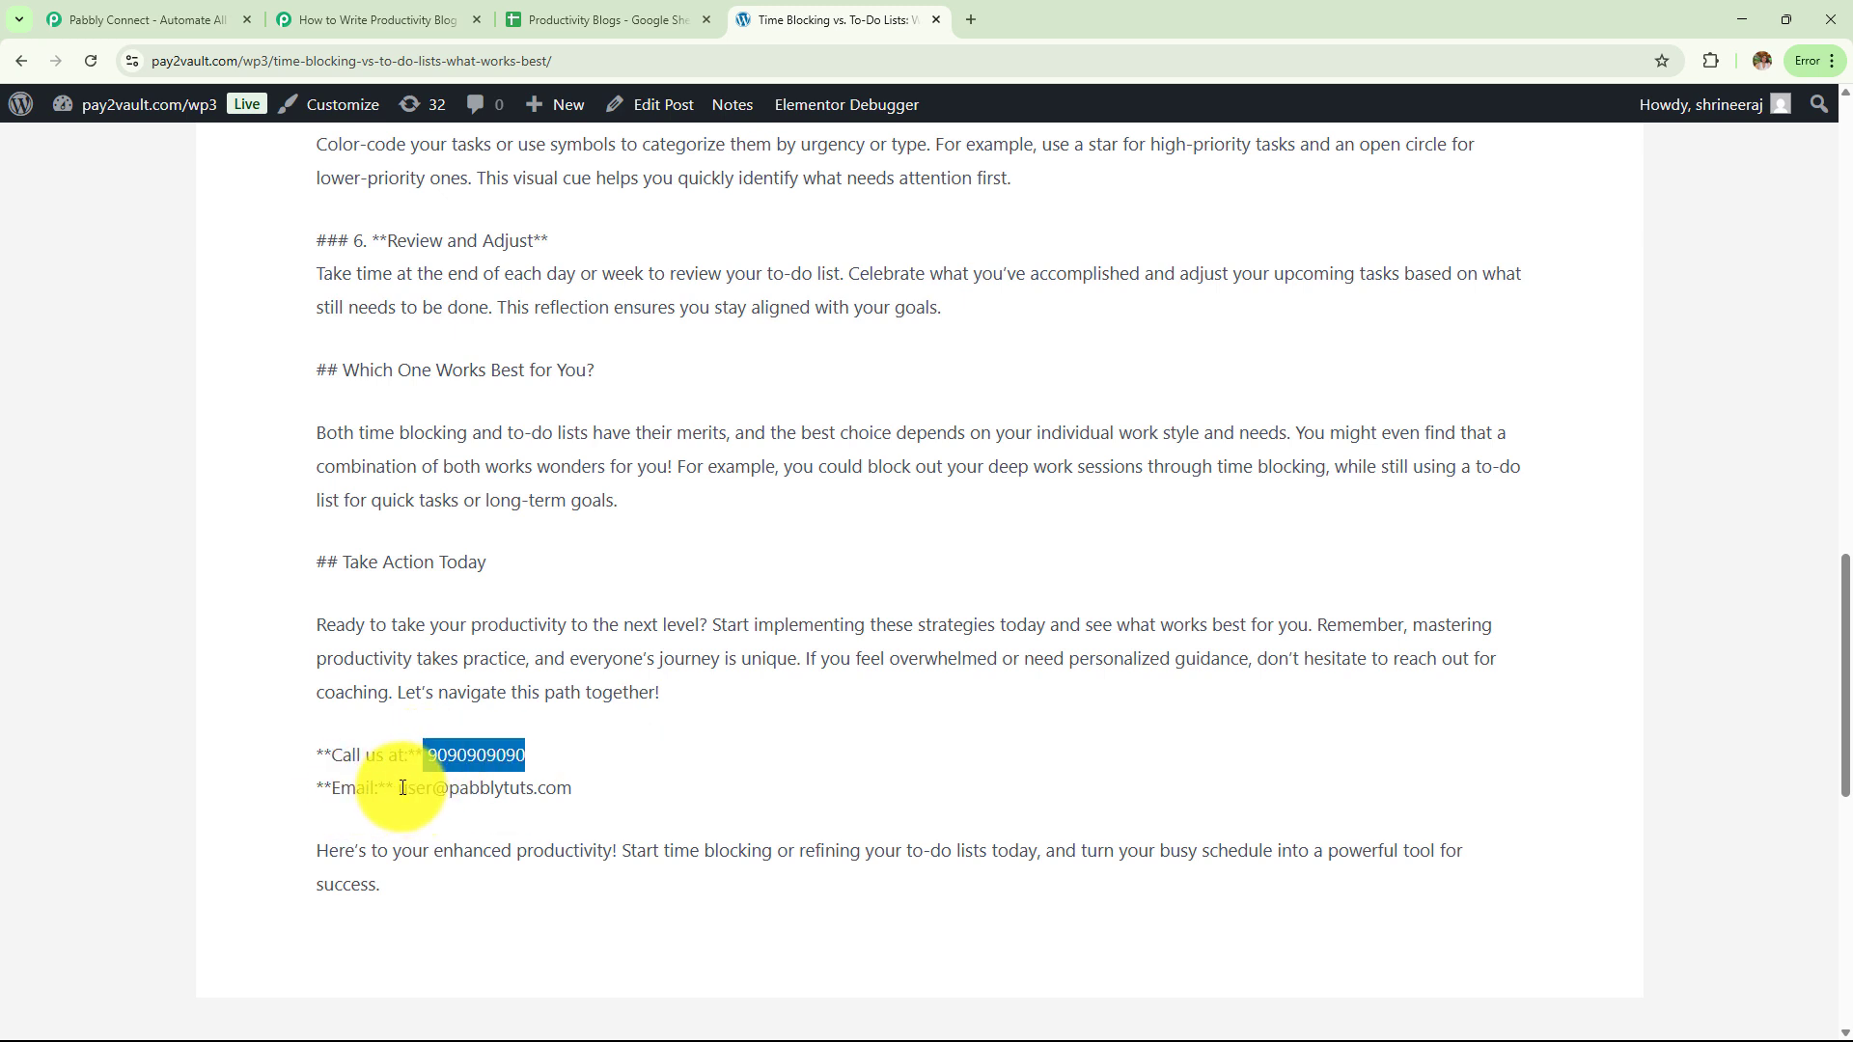
drag(403, 787, 597, 789)
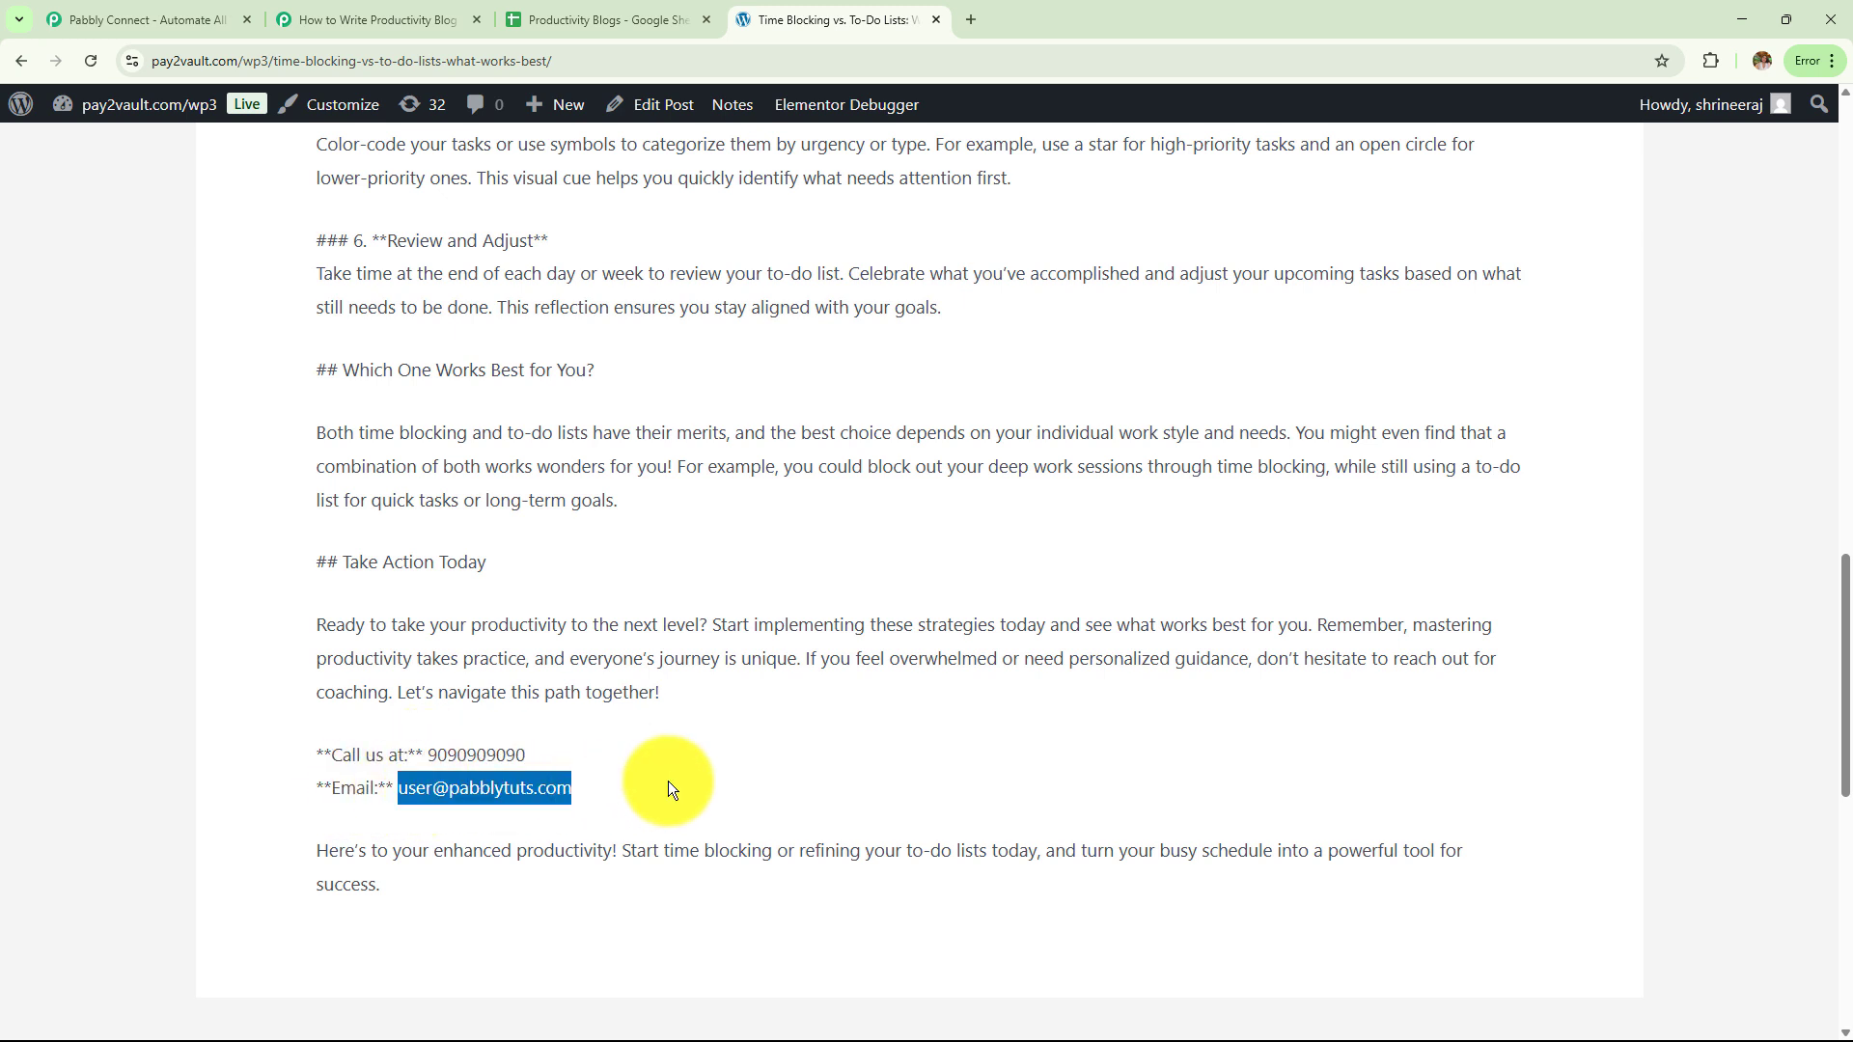
click(391, 16)
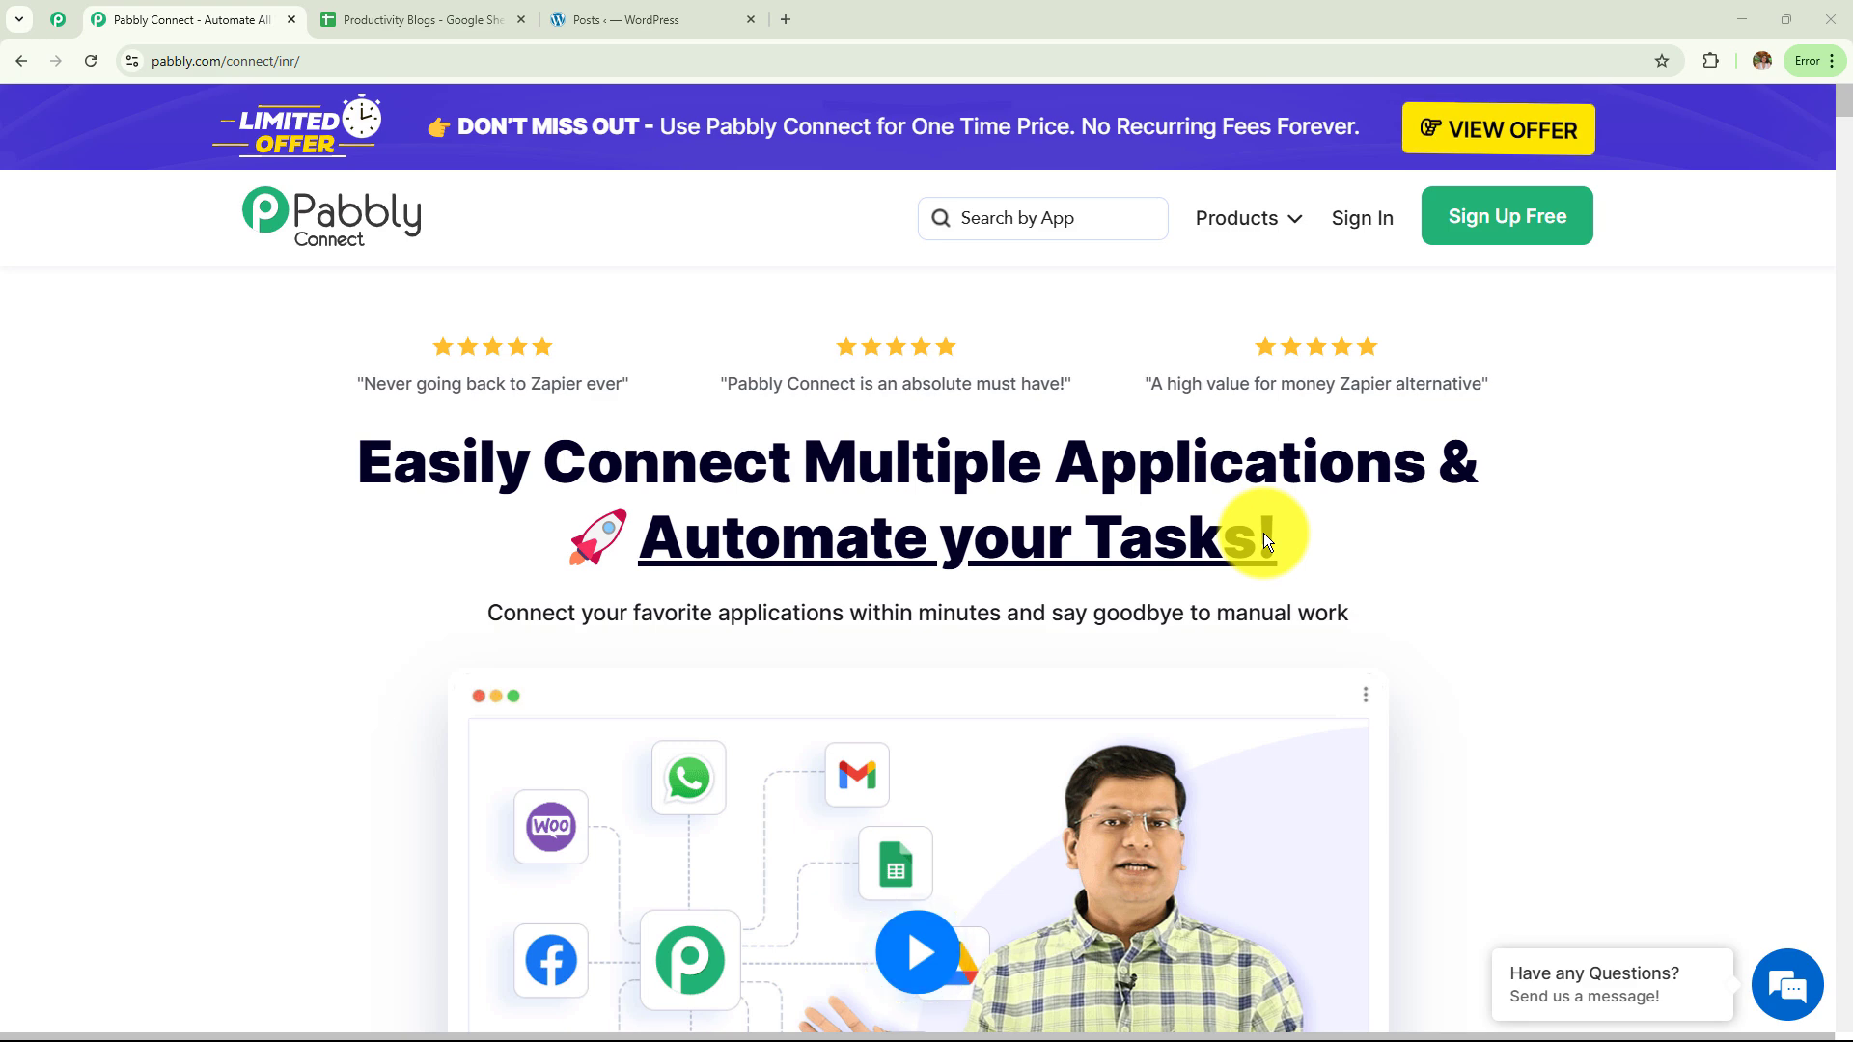
Glance at the spreadsheet and WordPress posts, then go from the Pabbly homepage to the account sign-in page
click(362, 19)
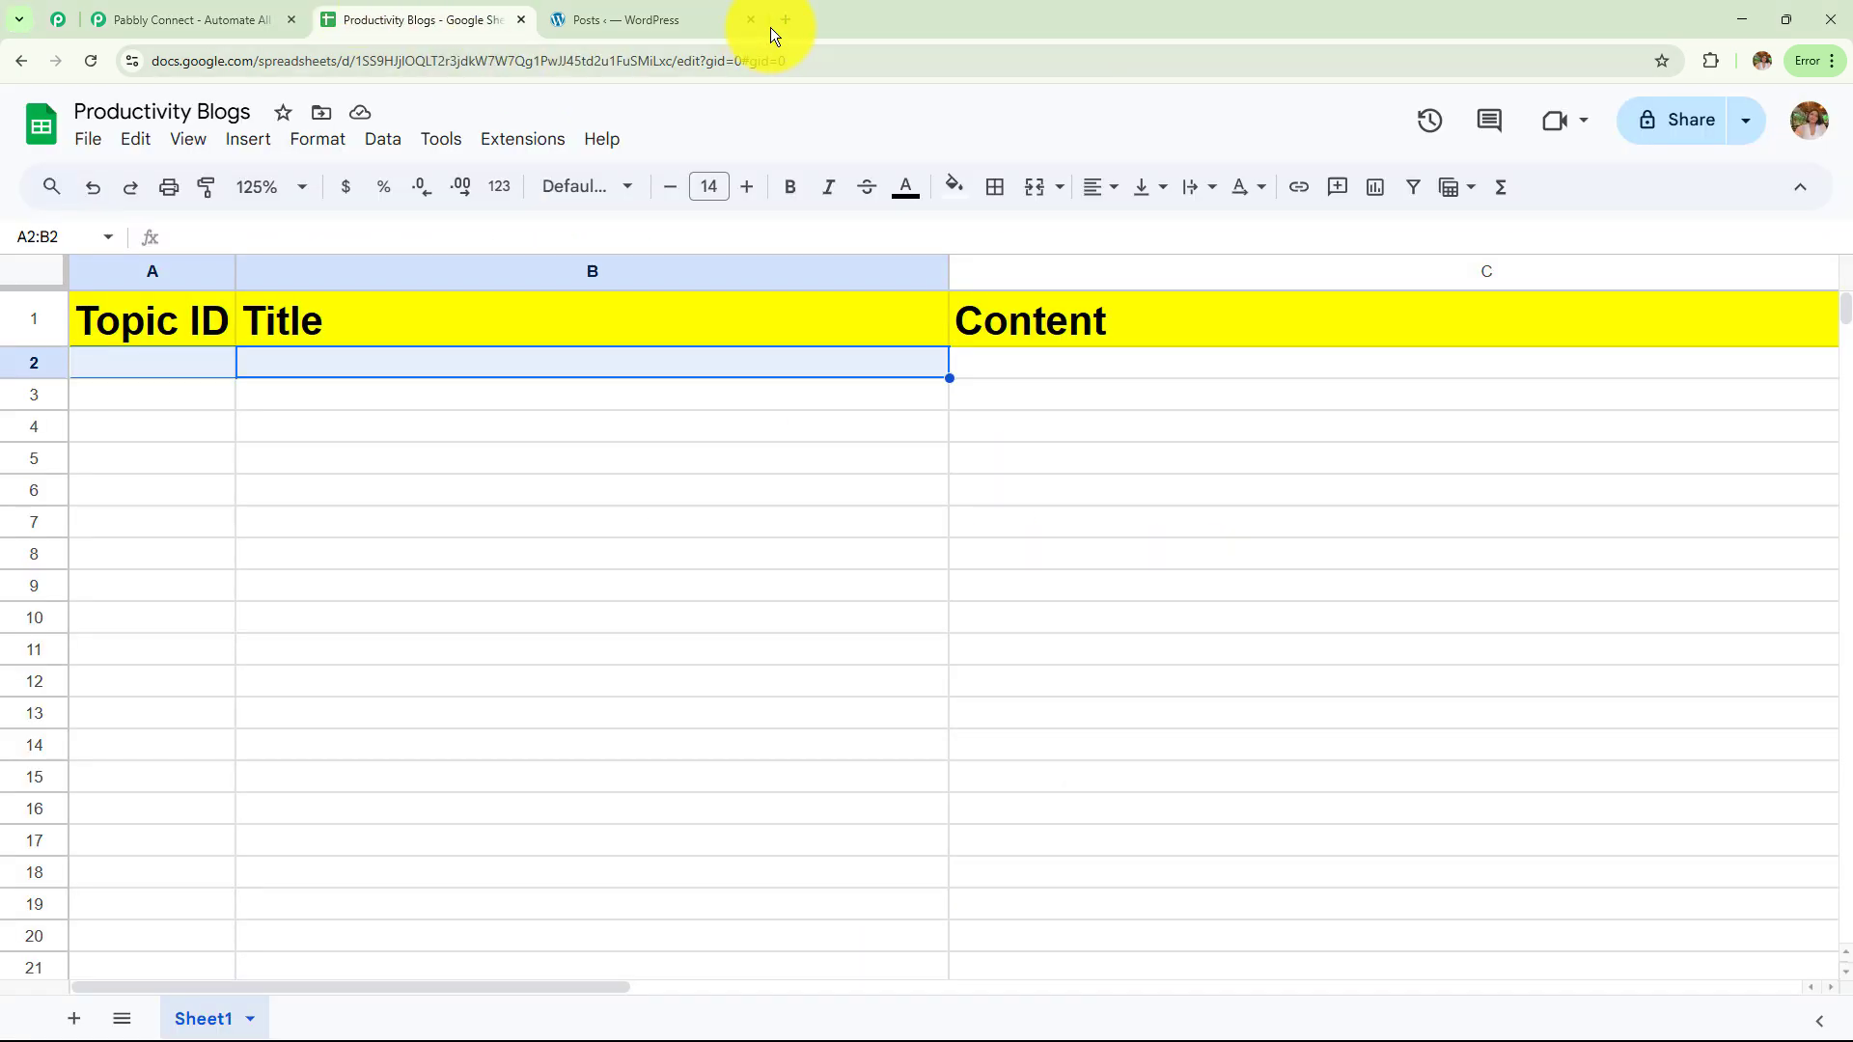
click(683, 20)
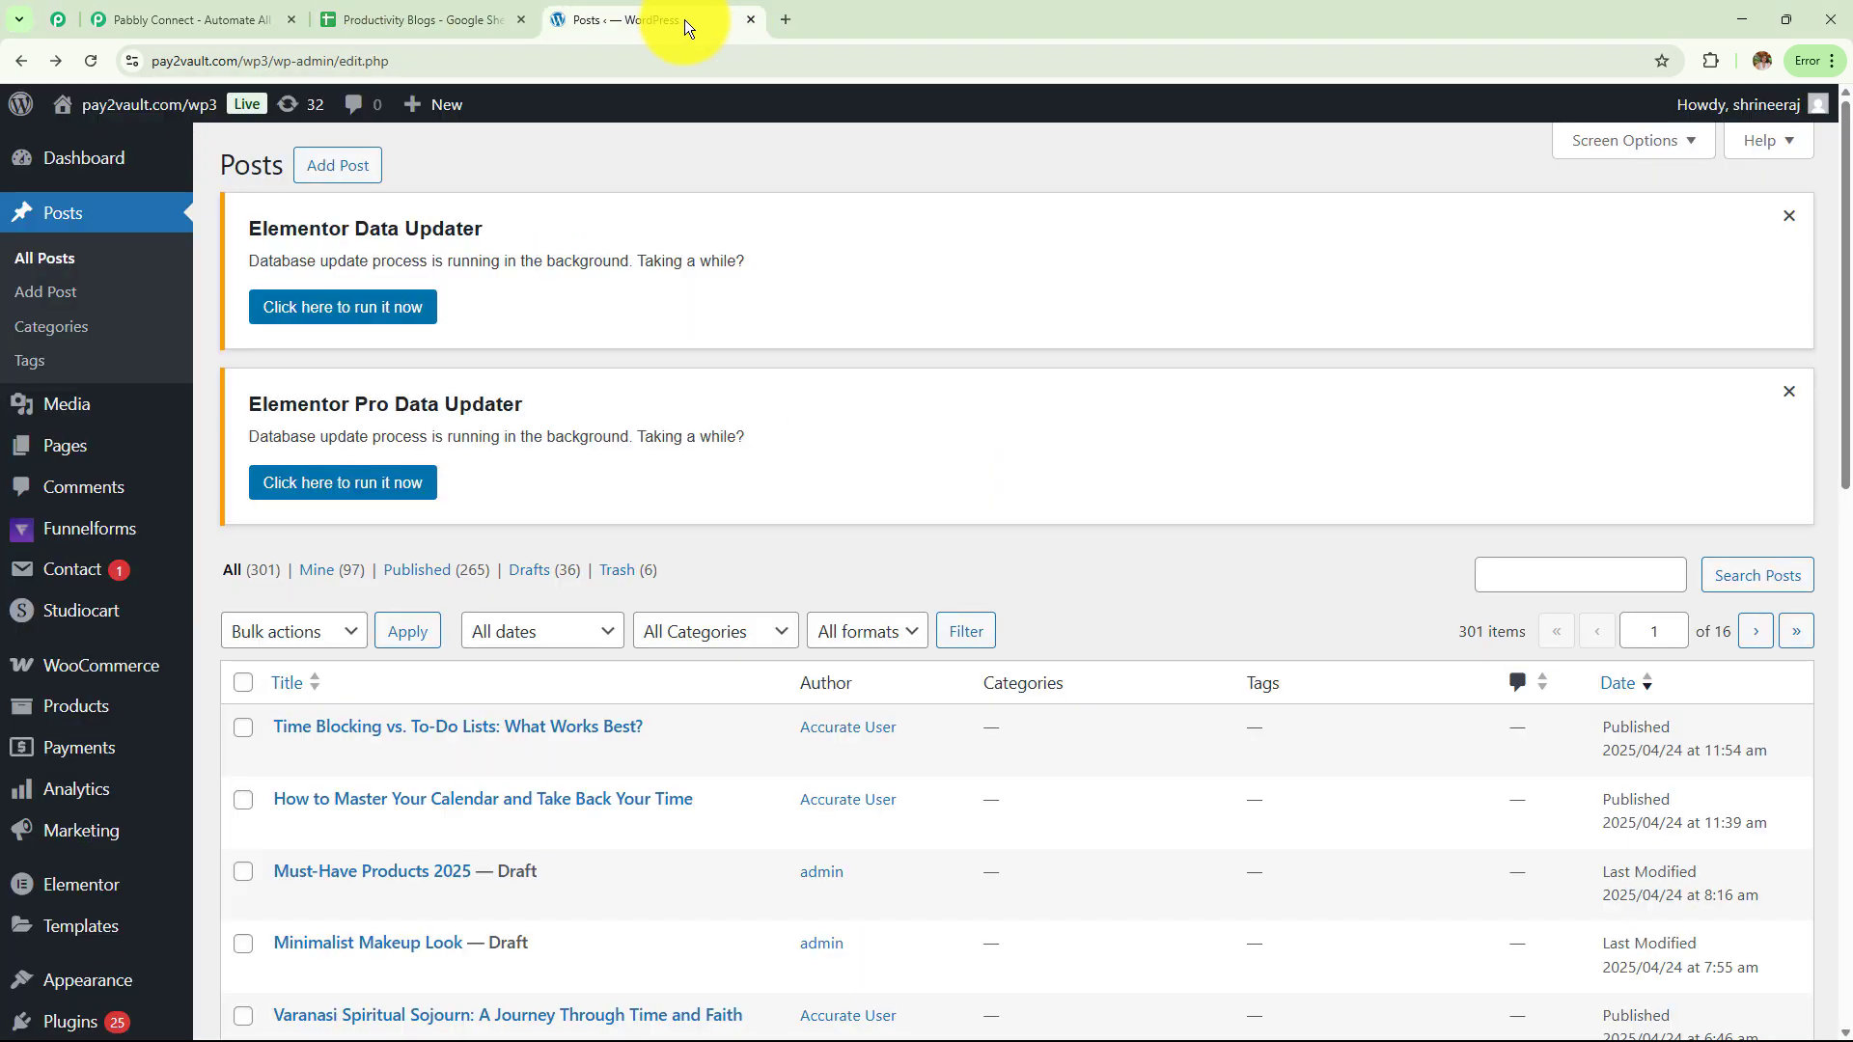
click(231, 18)
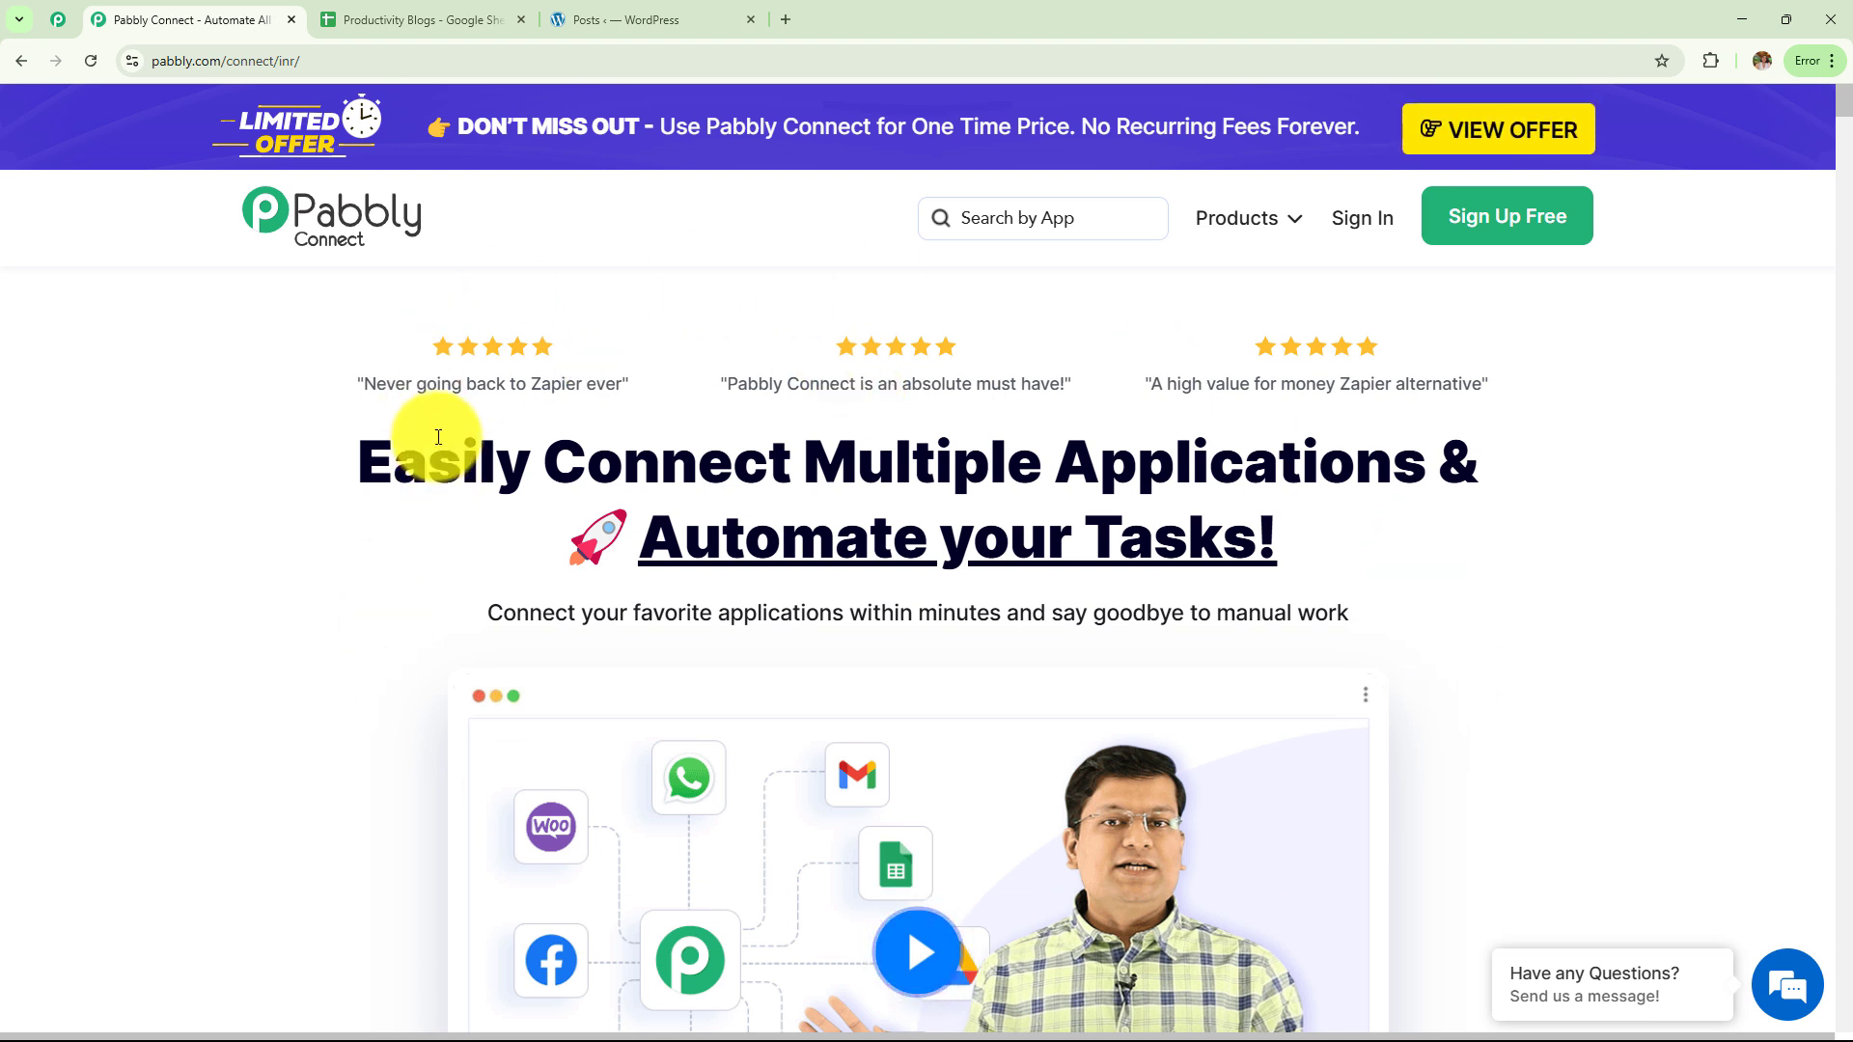
click(319, 60)
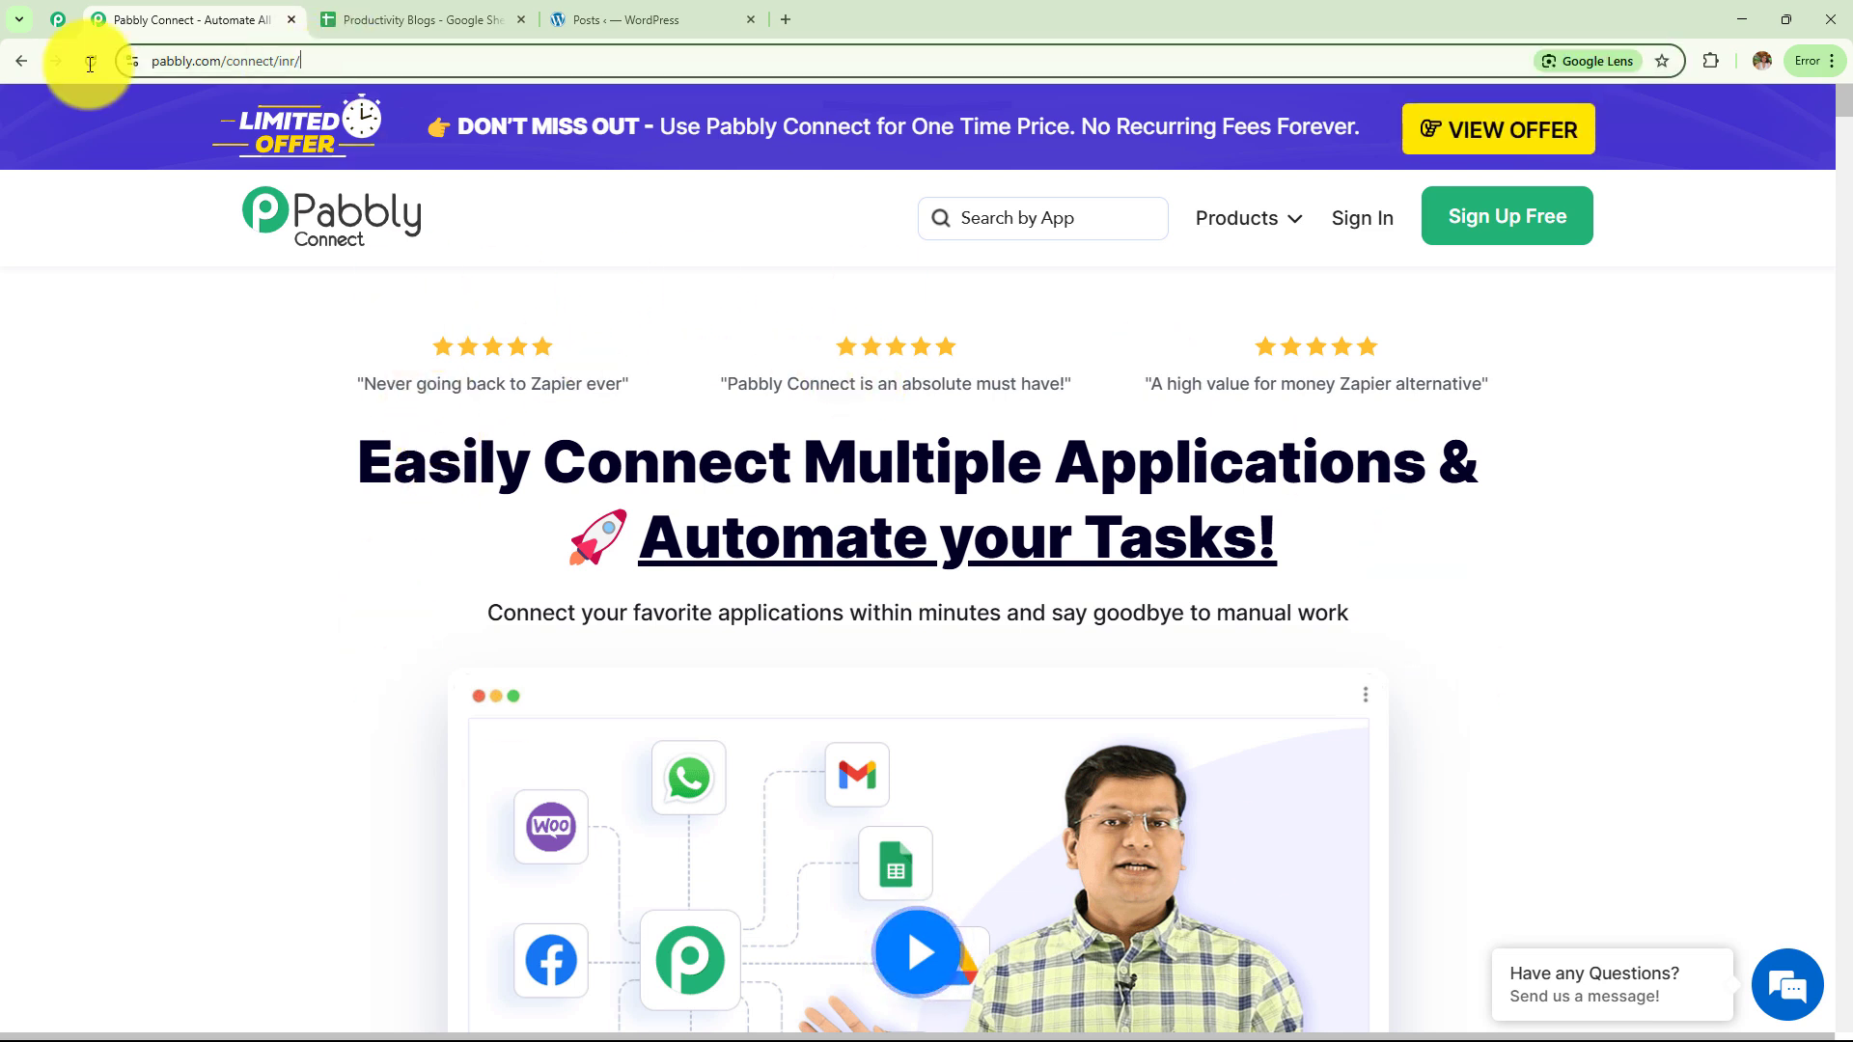
click(143, 466)
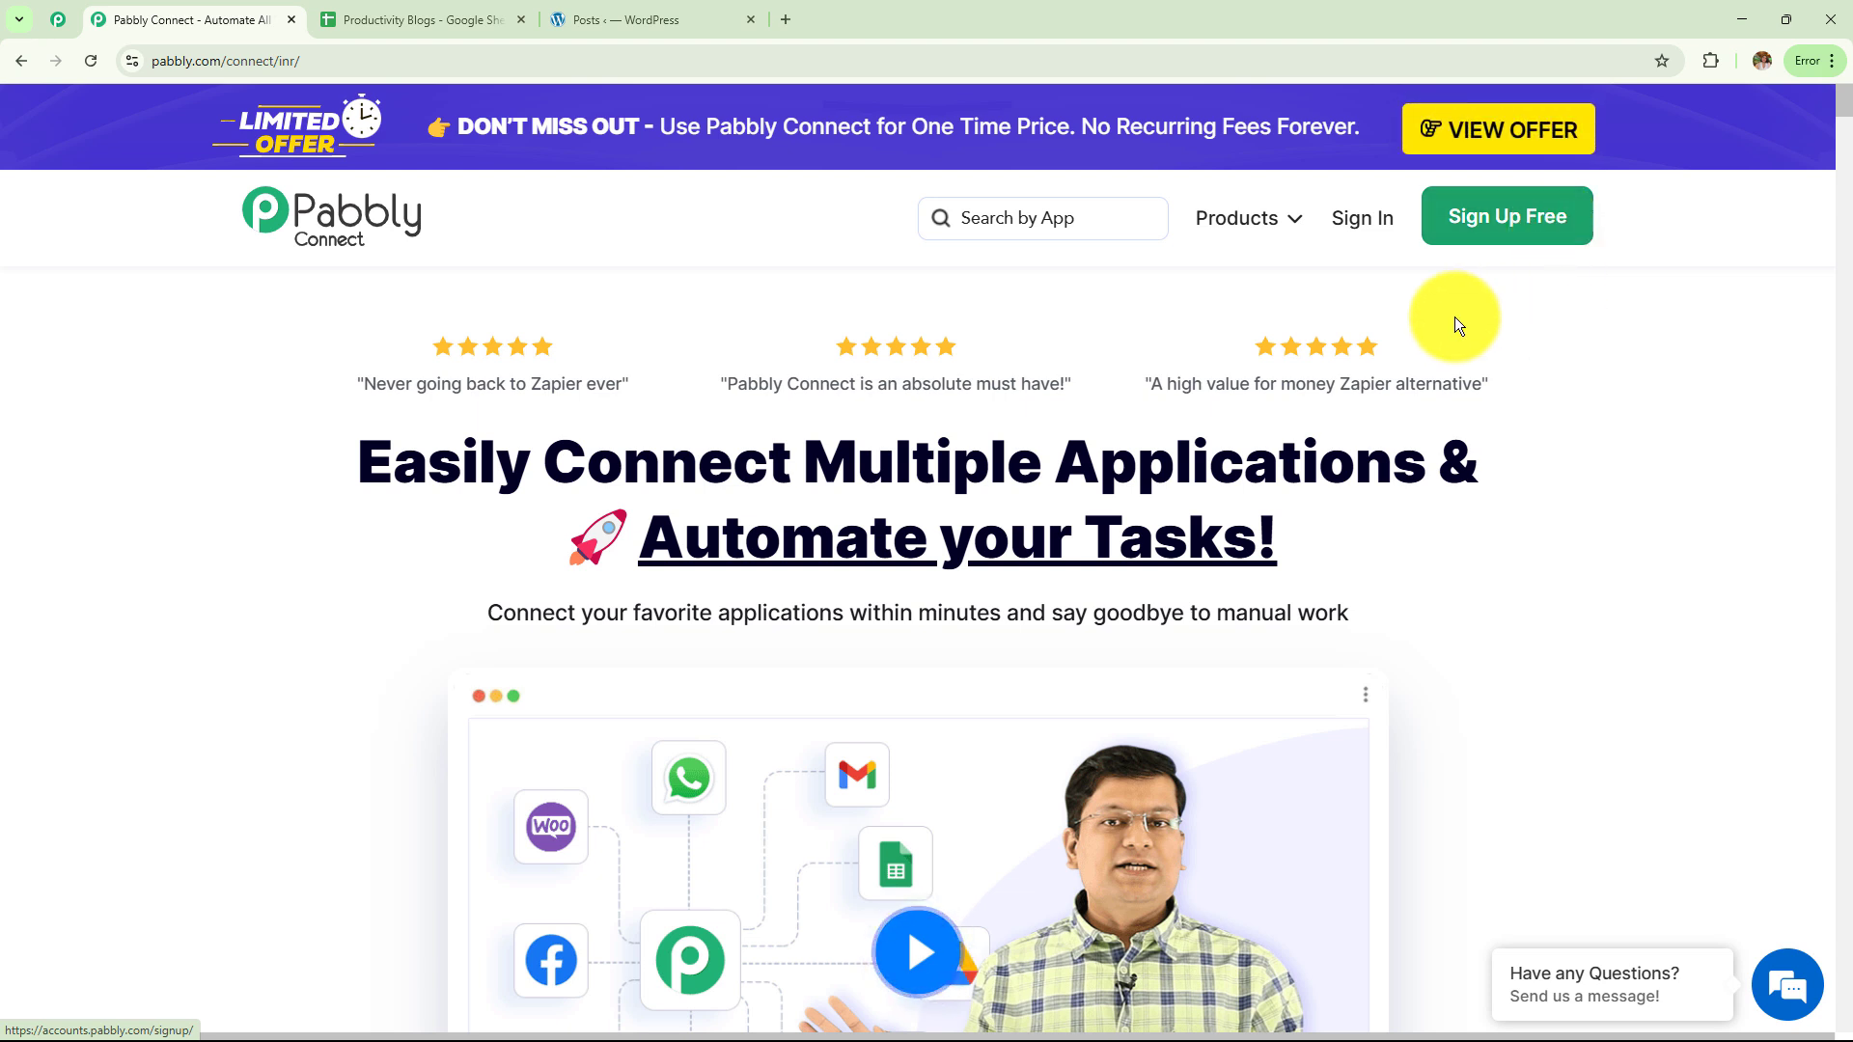
click(1354, 229)
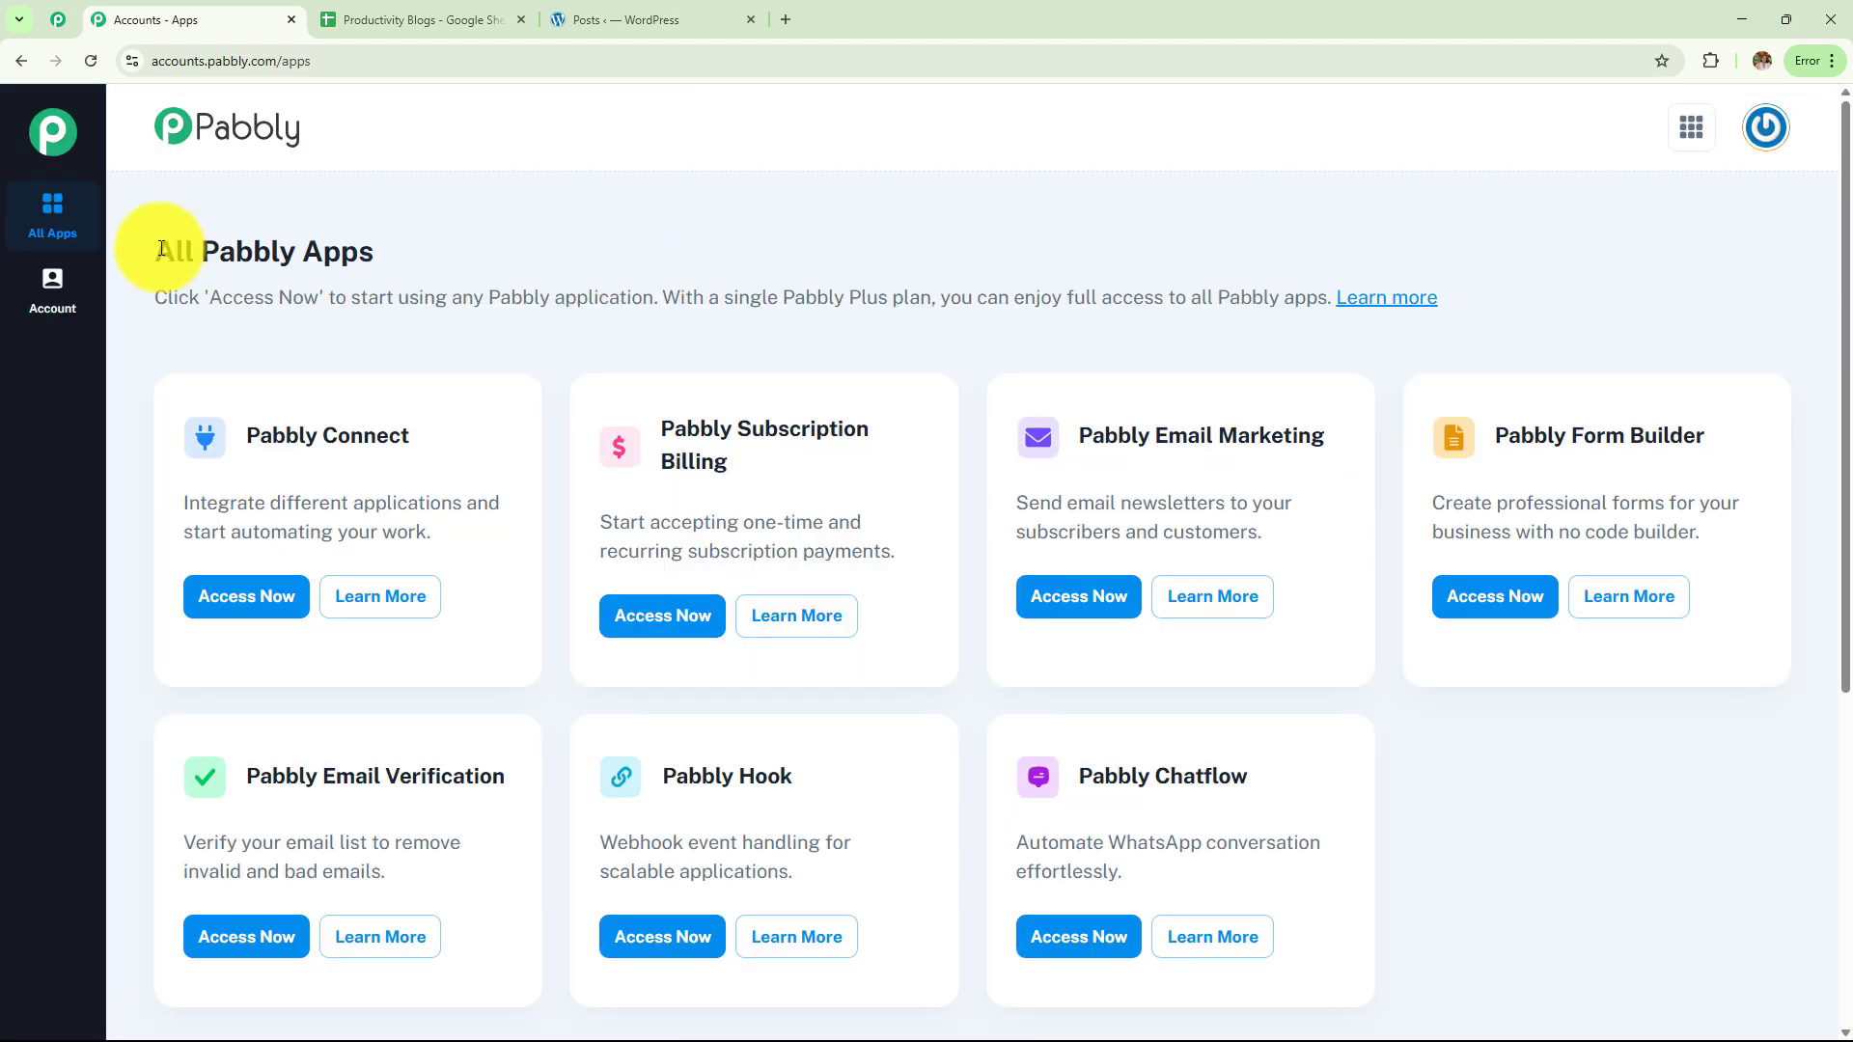
Open Pabbly Connect from the All Pabbly Apps list and view the dashboard's task usage (2903 remaining)
drag(160, 249, 1593, 753)
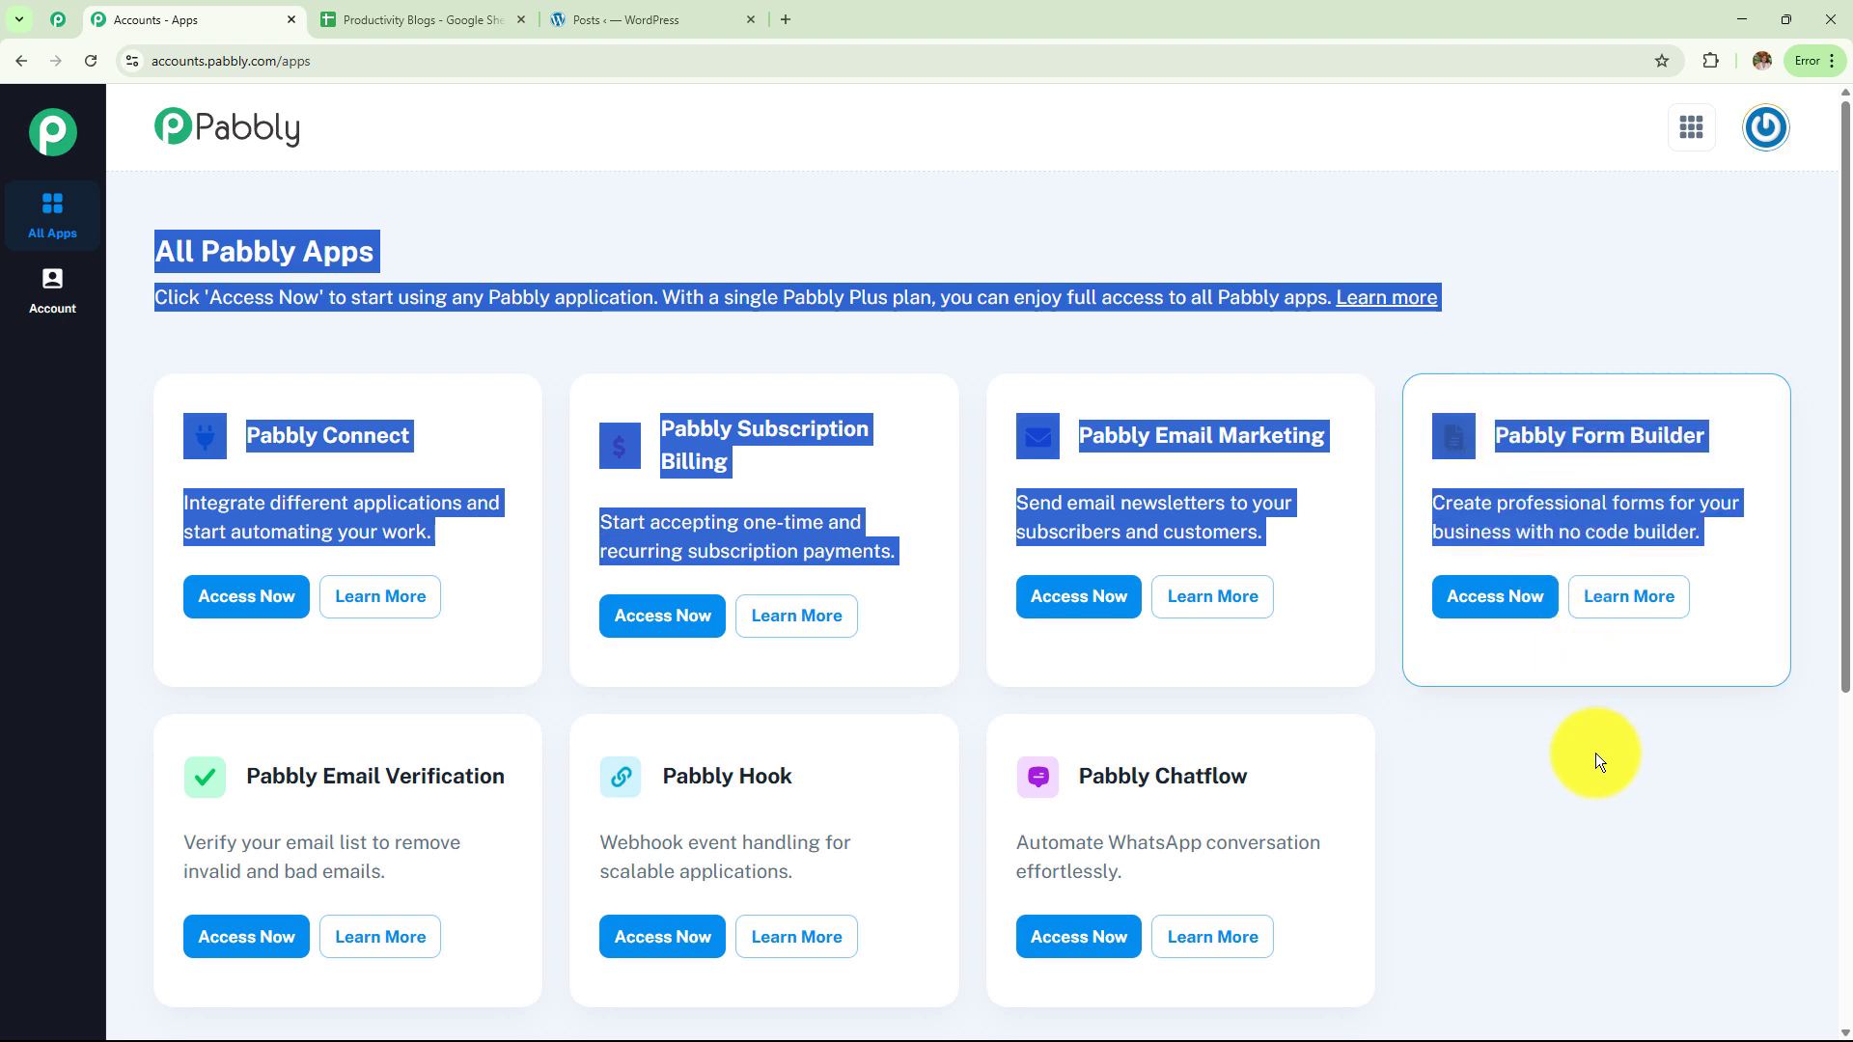
click(1596, 830)
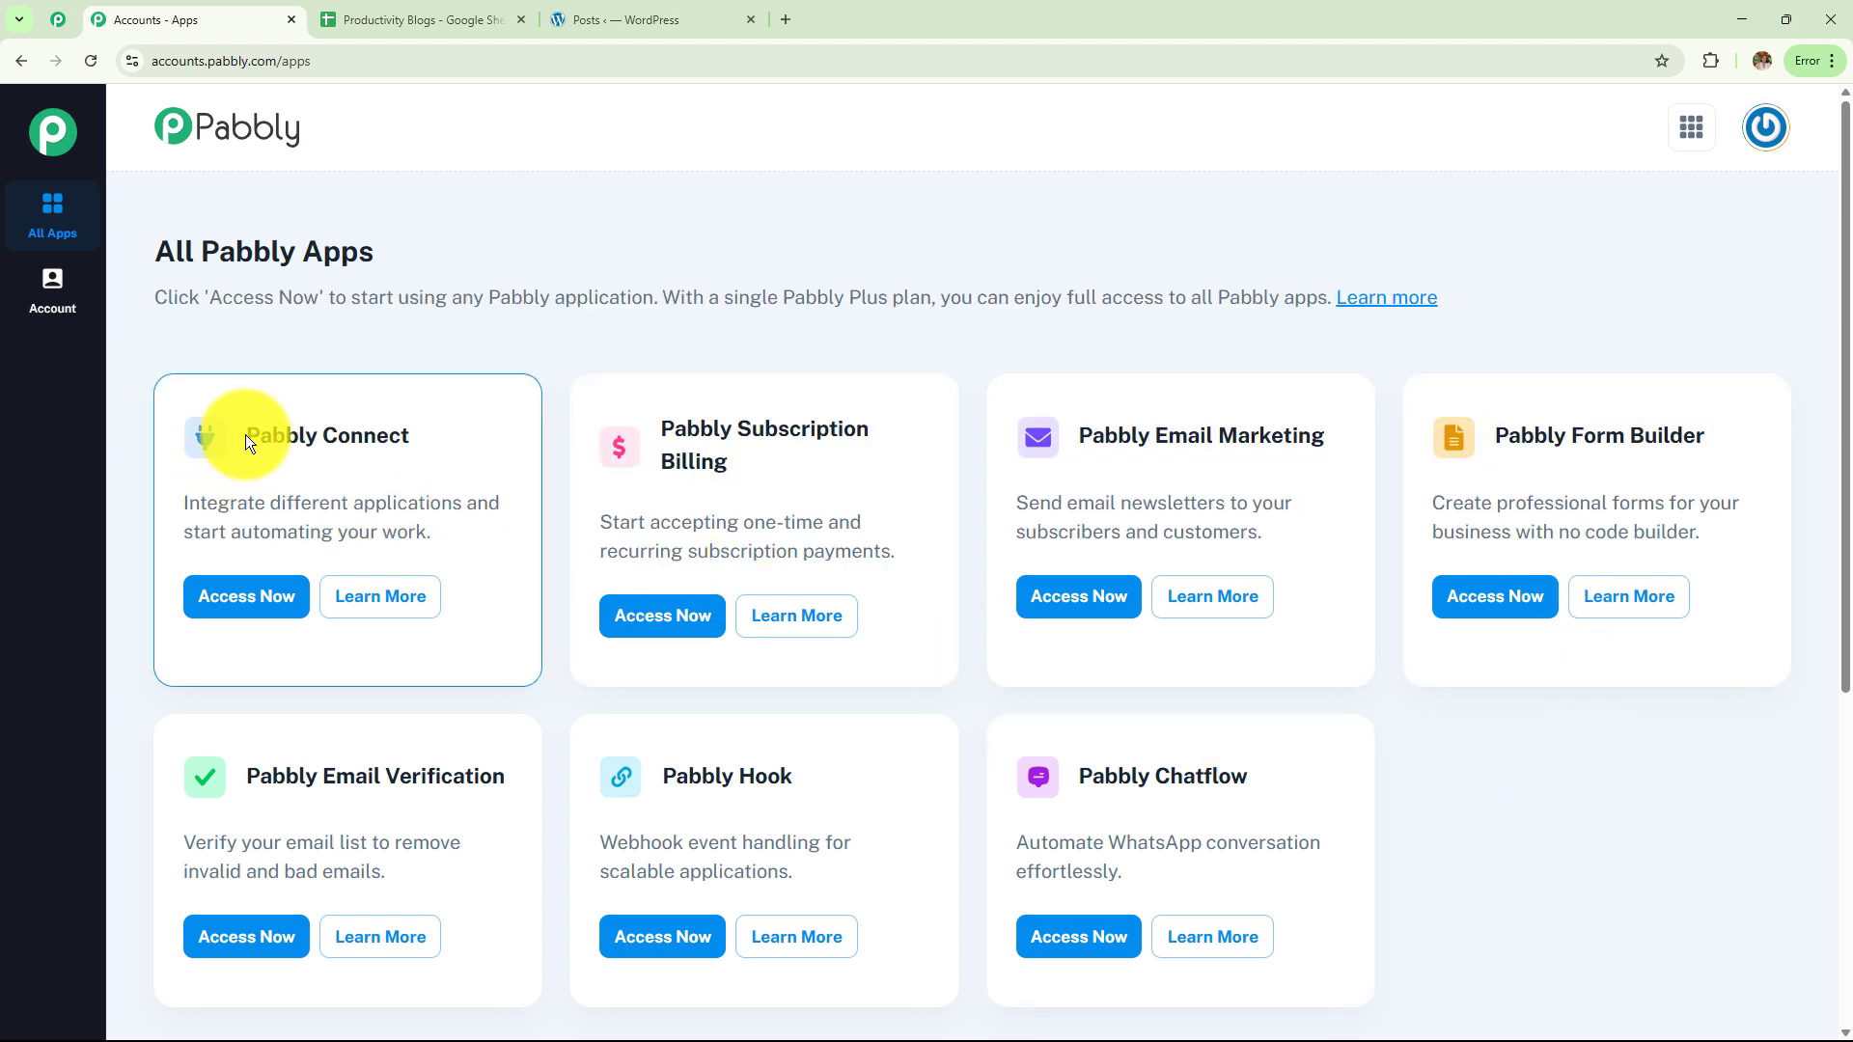
drag(245, 434, 439, 502)
click(274, 598)
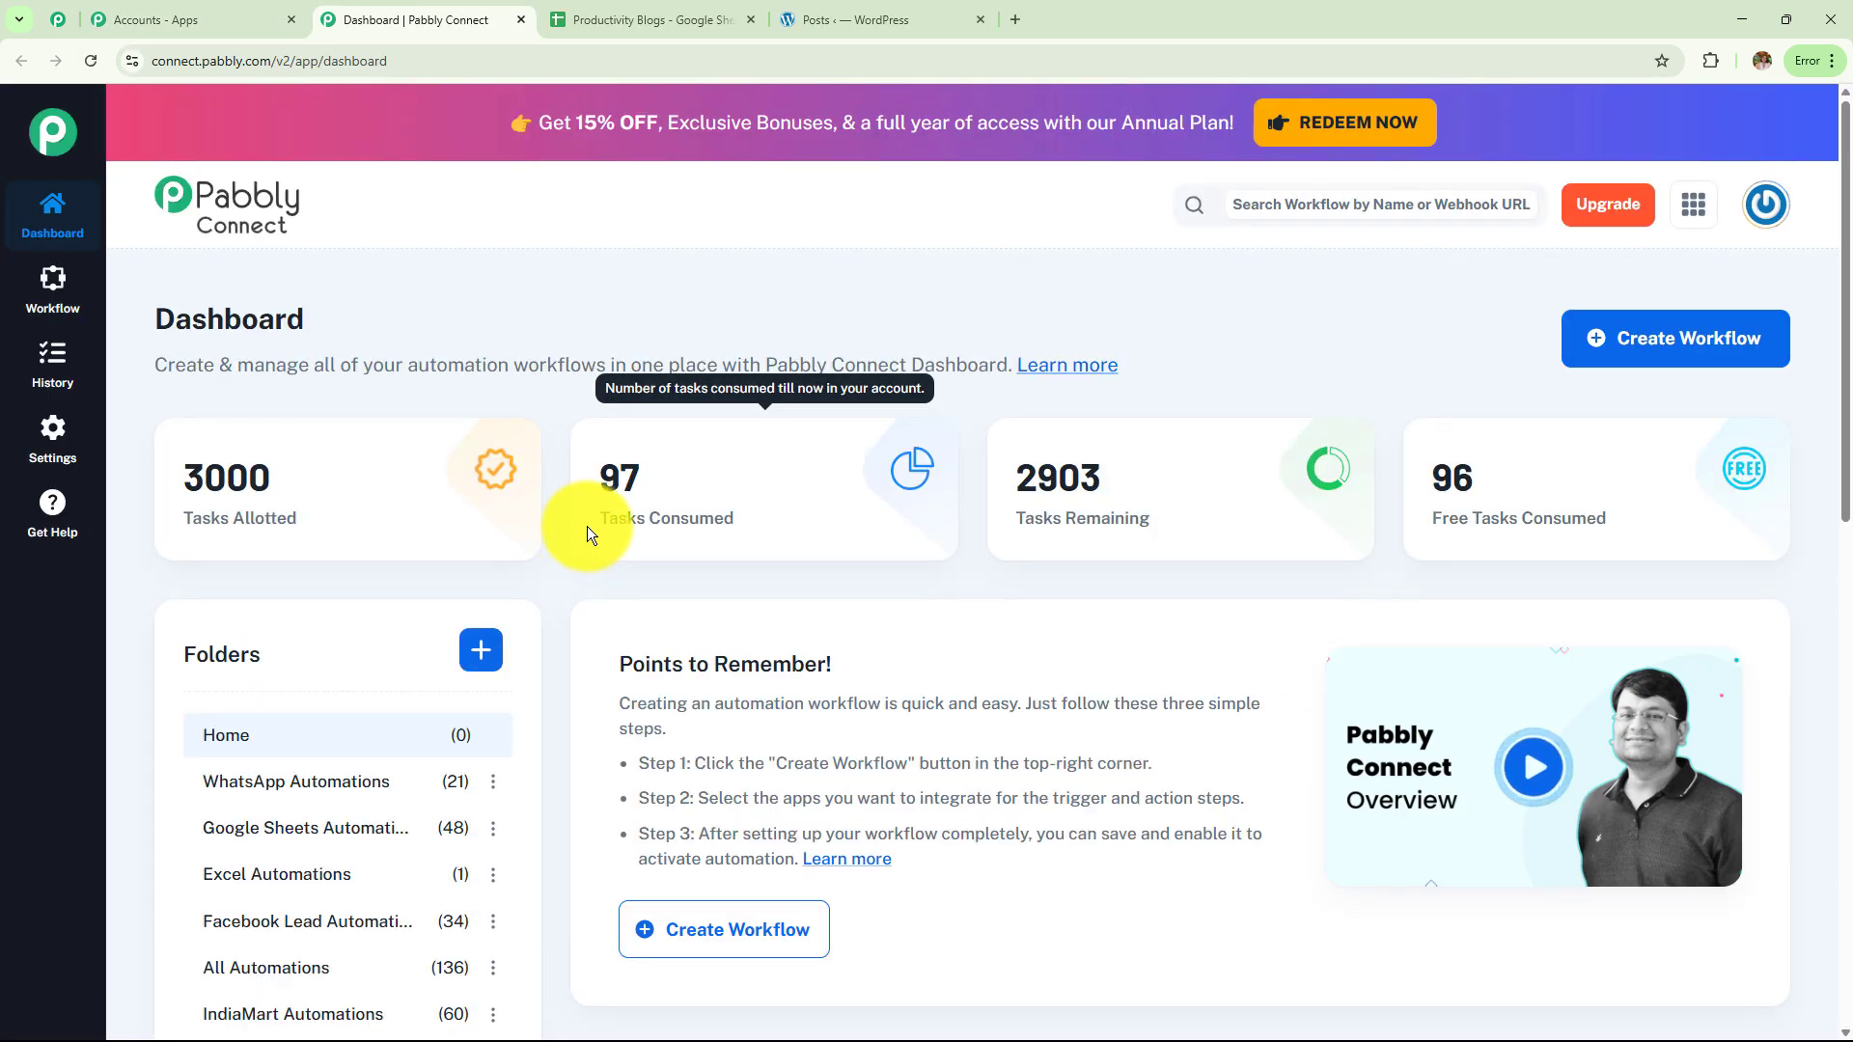
drag(149, 317, 350, 367)
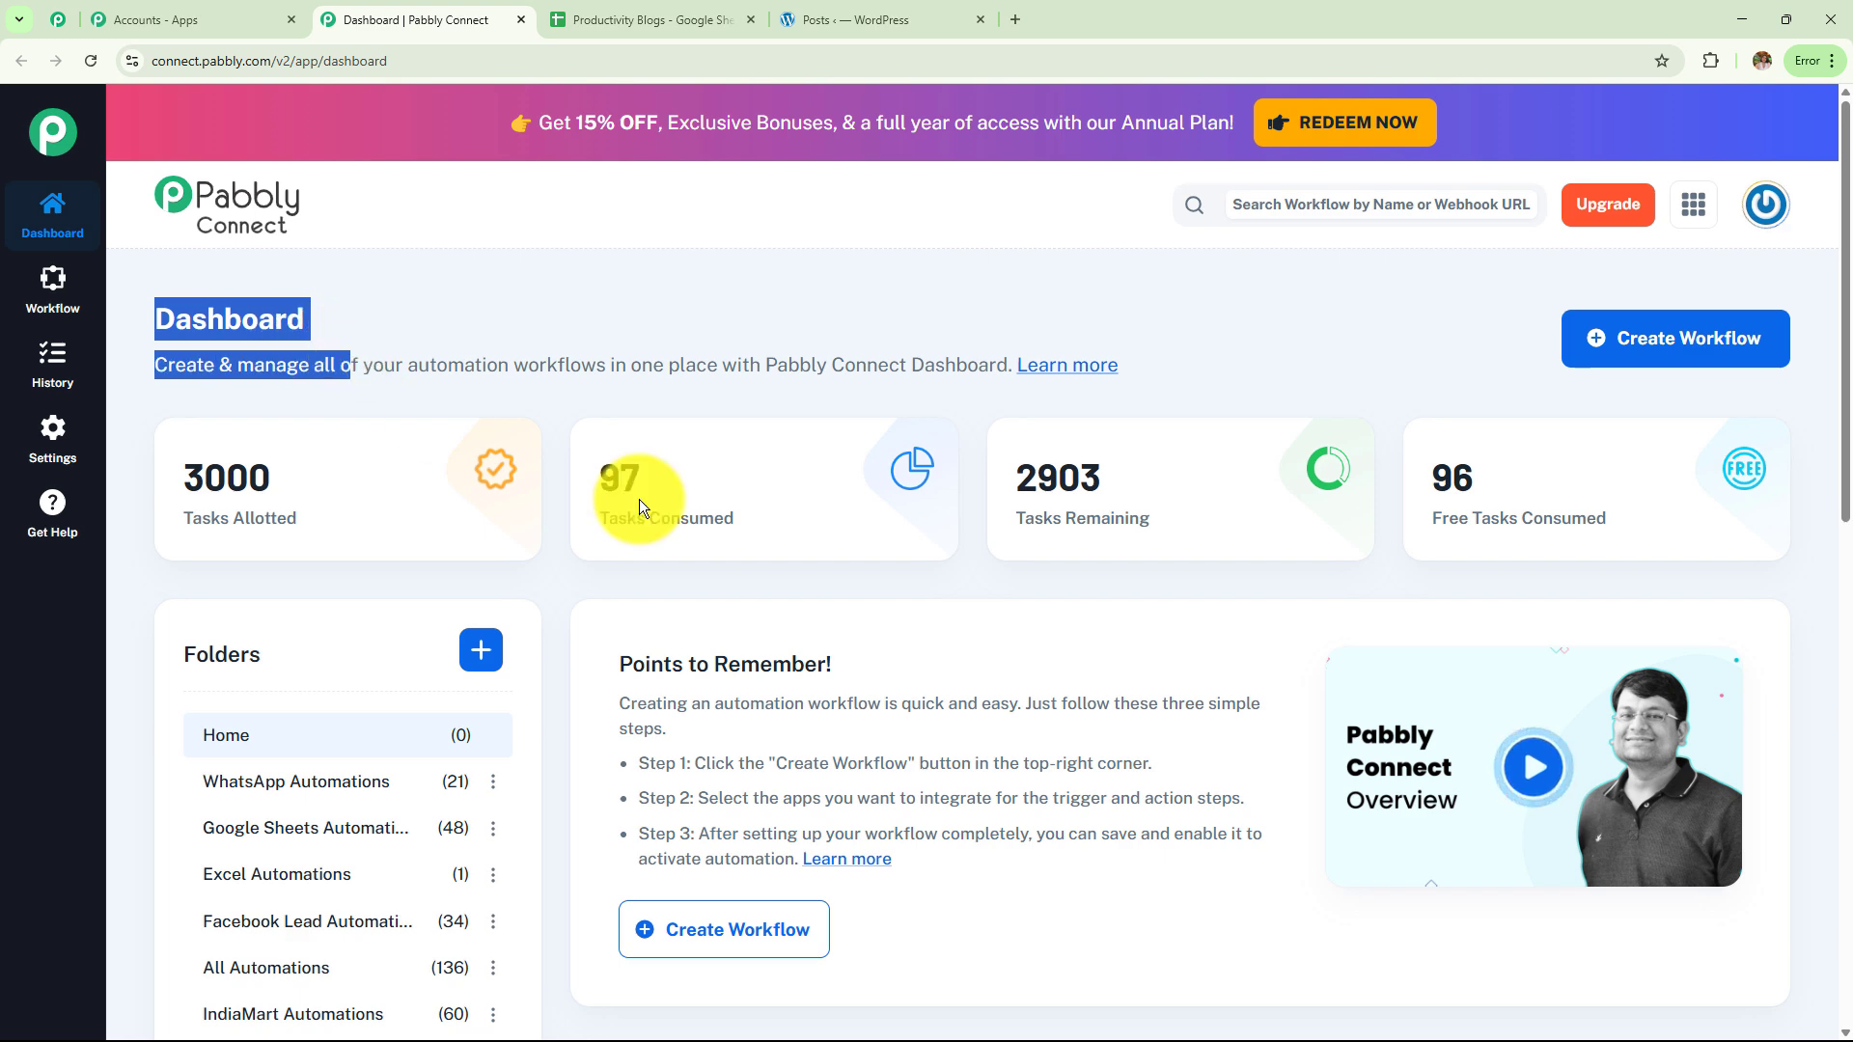
scroll(1127, 664, down, 10)
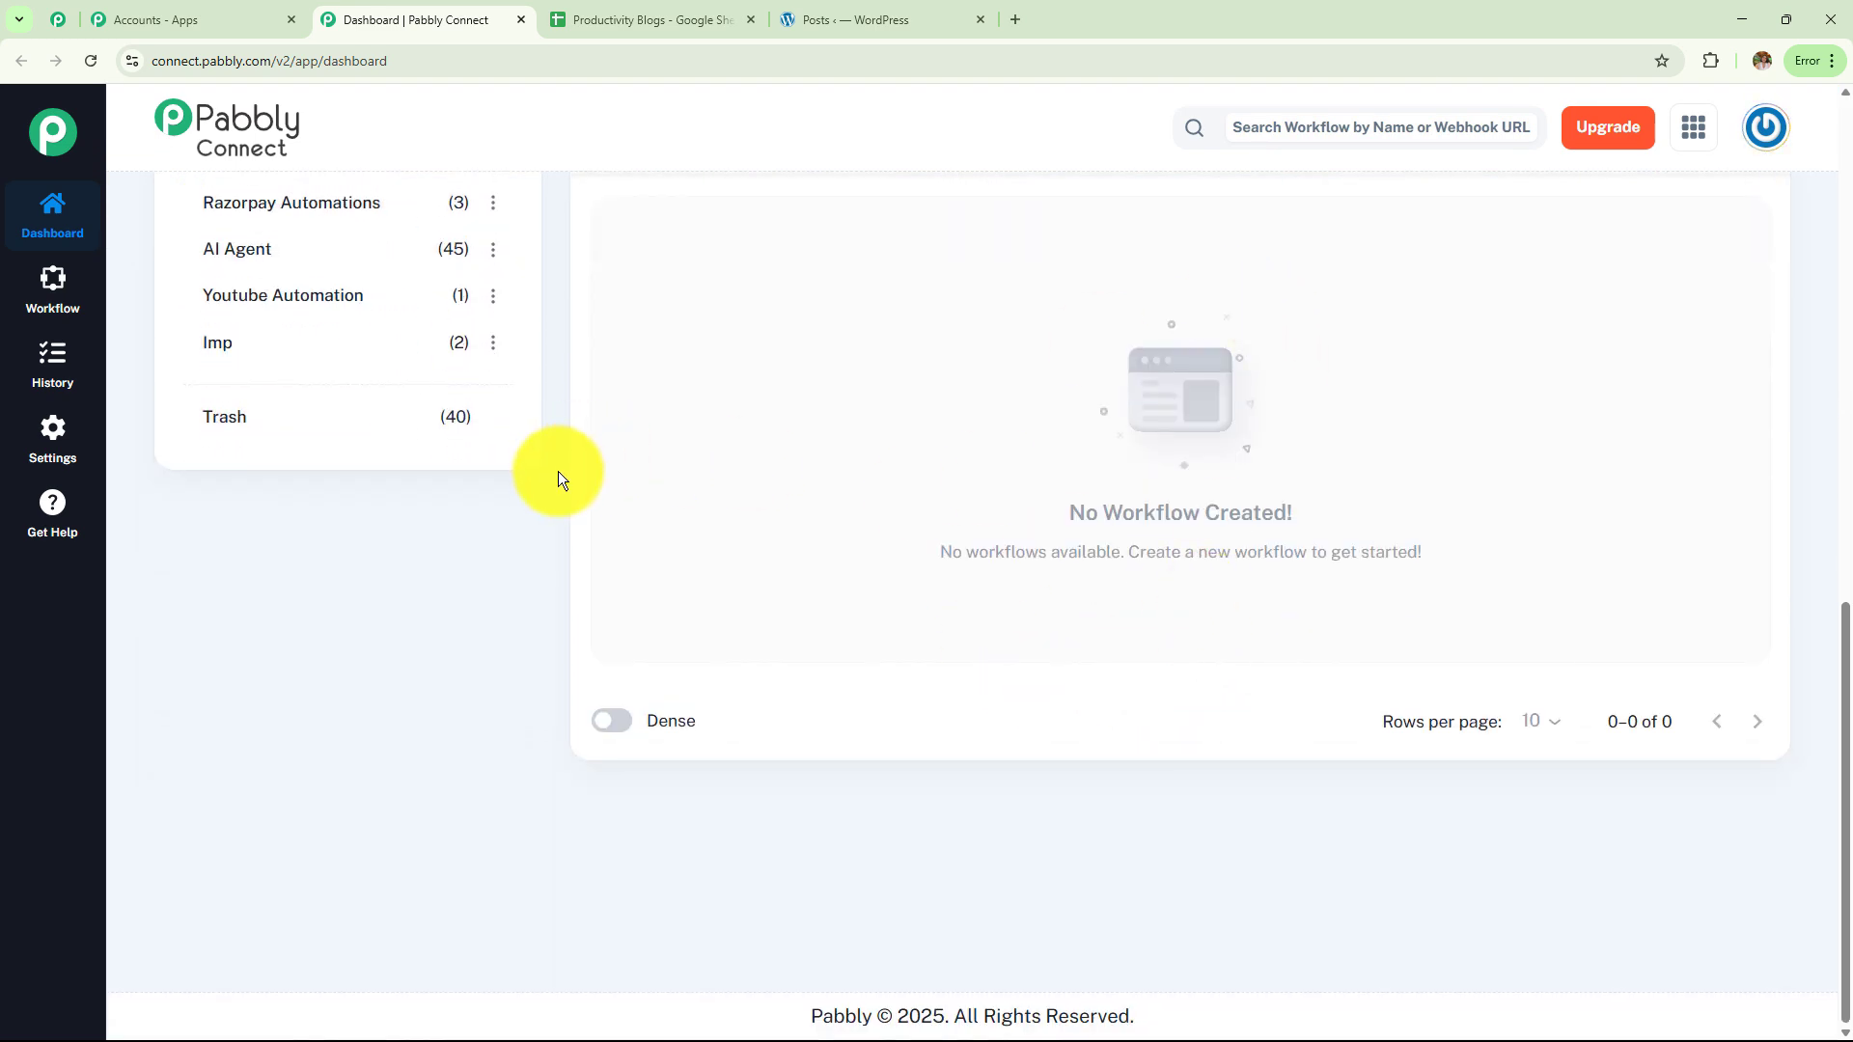
scroll(488, 629, up, 8)
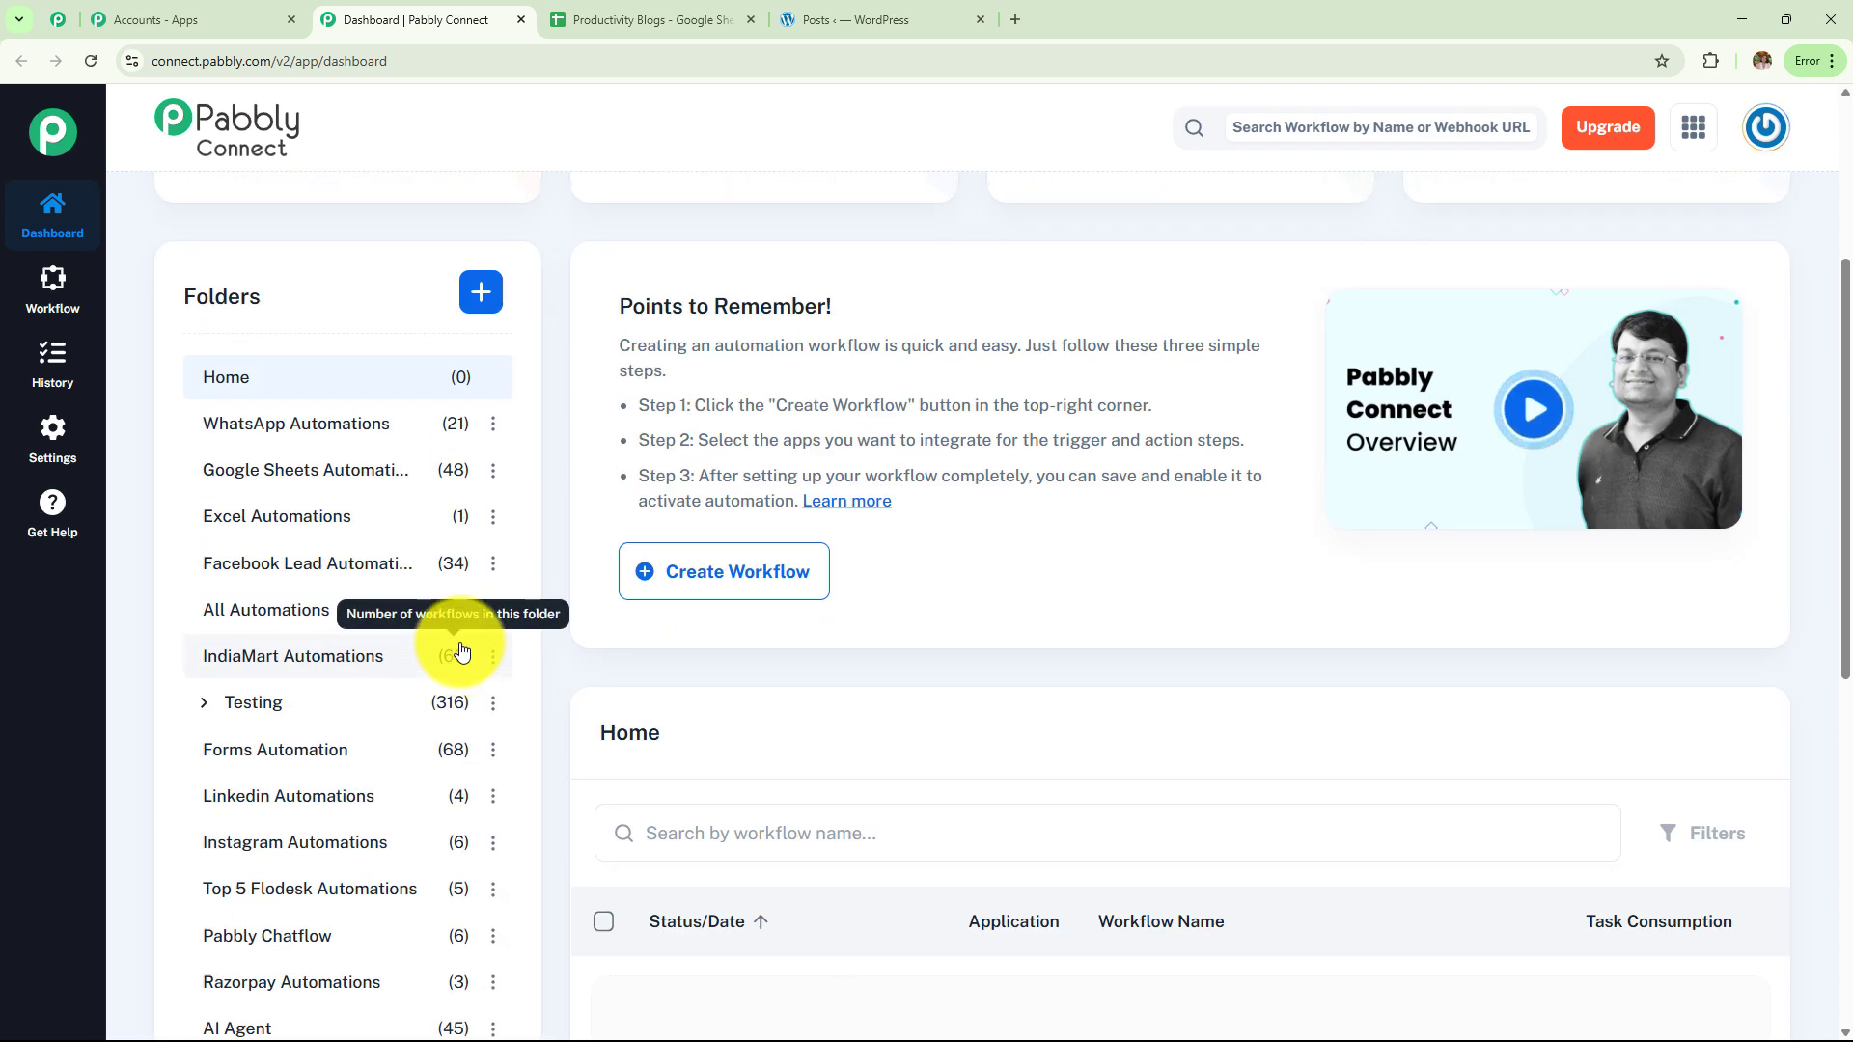
scroll(463, 653, up, 4)
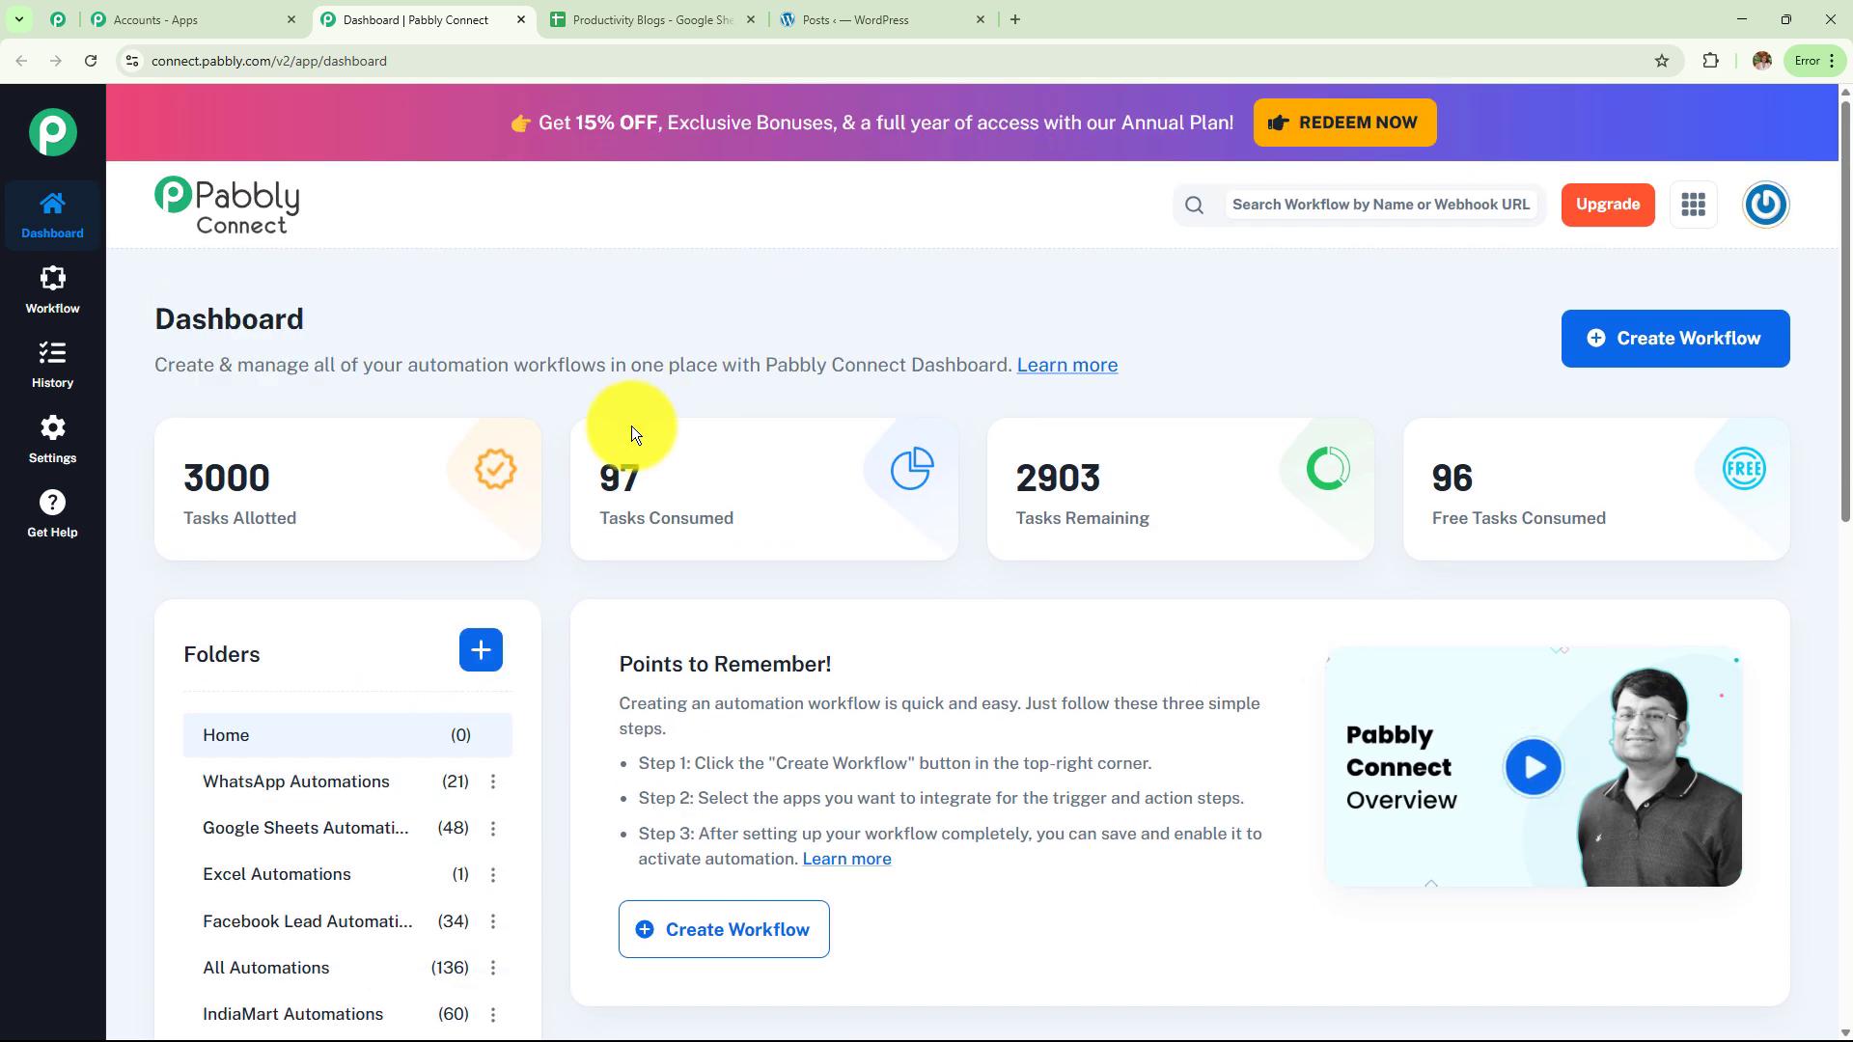
Dismiss the Create Folder form, start a new workflow and clear the default Untitled Workflow name
click(481, 650)
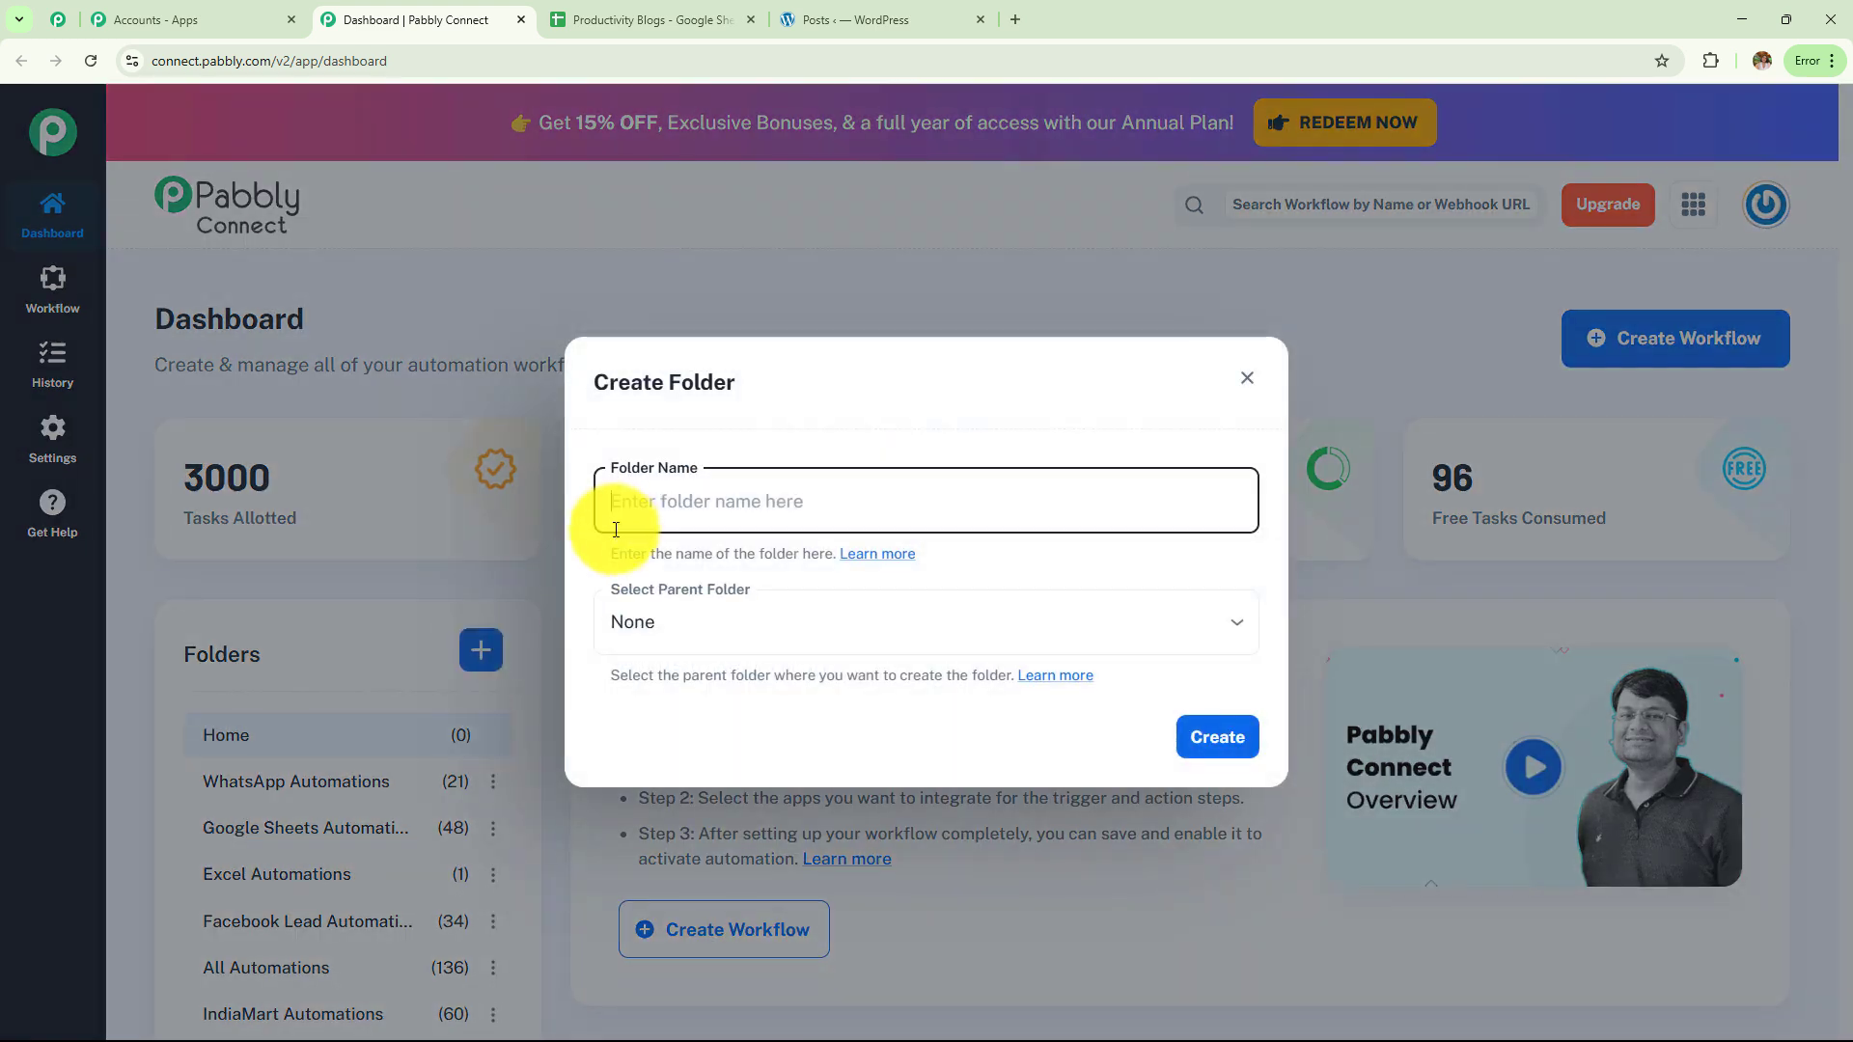
click(1248, 386)
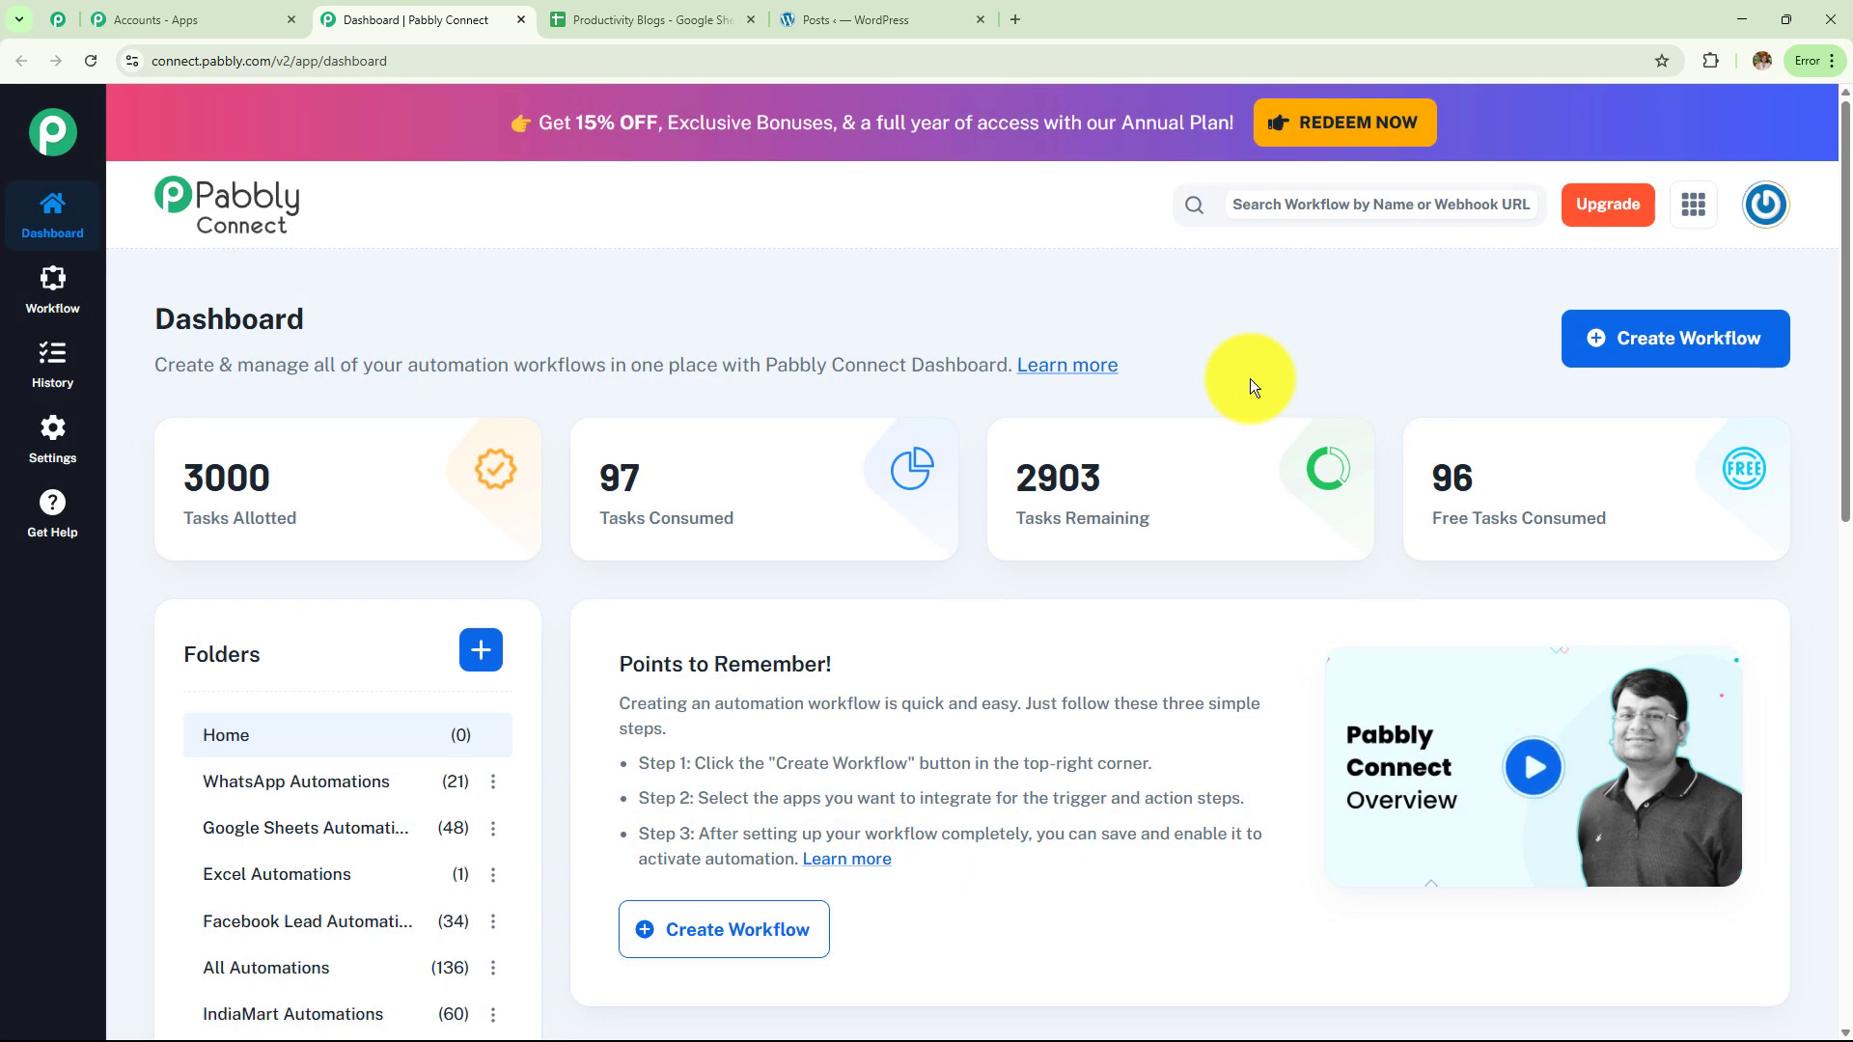
click(1696, 354)
drag(946, 507, 543, 512)
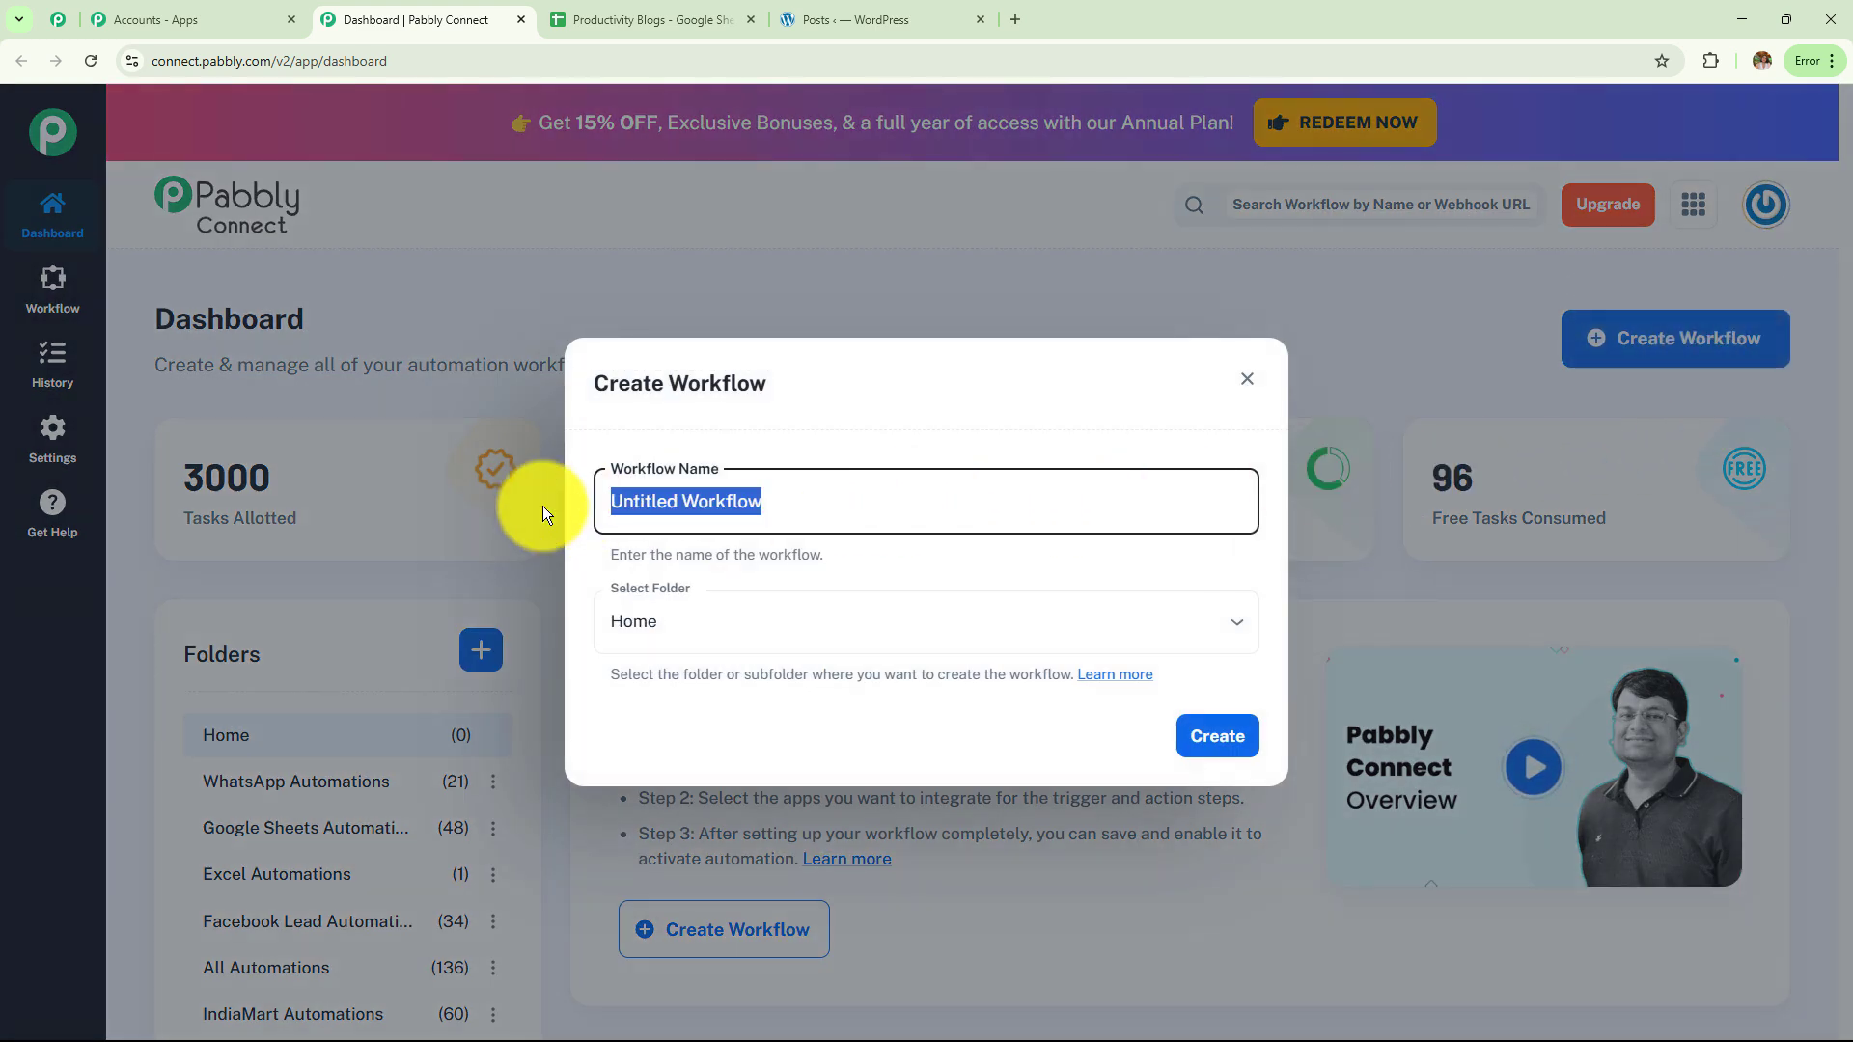
key(BackSpace)
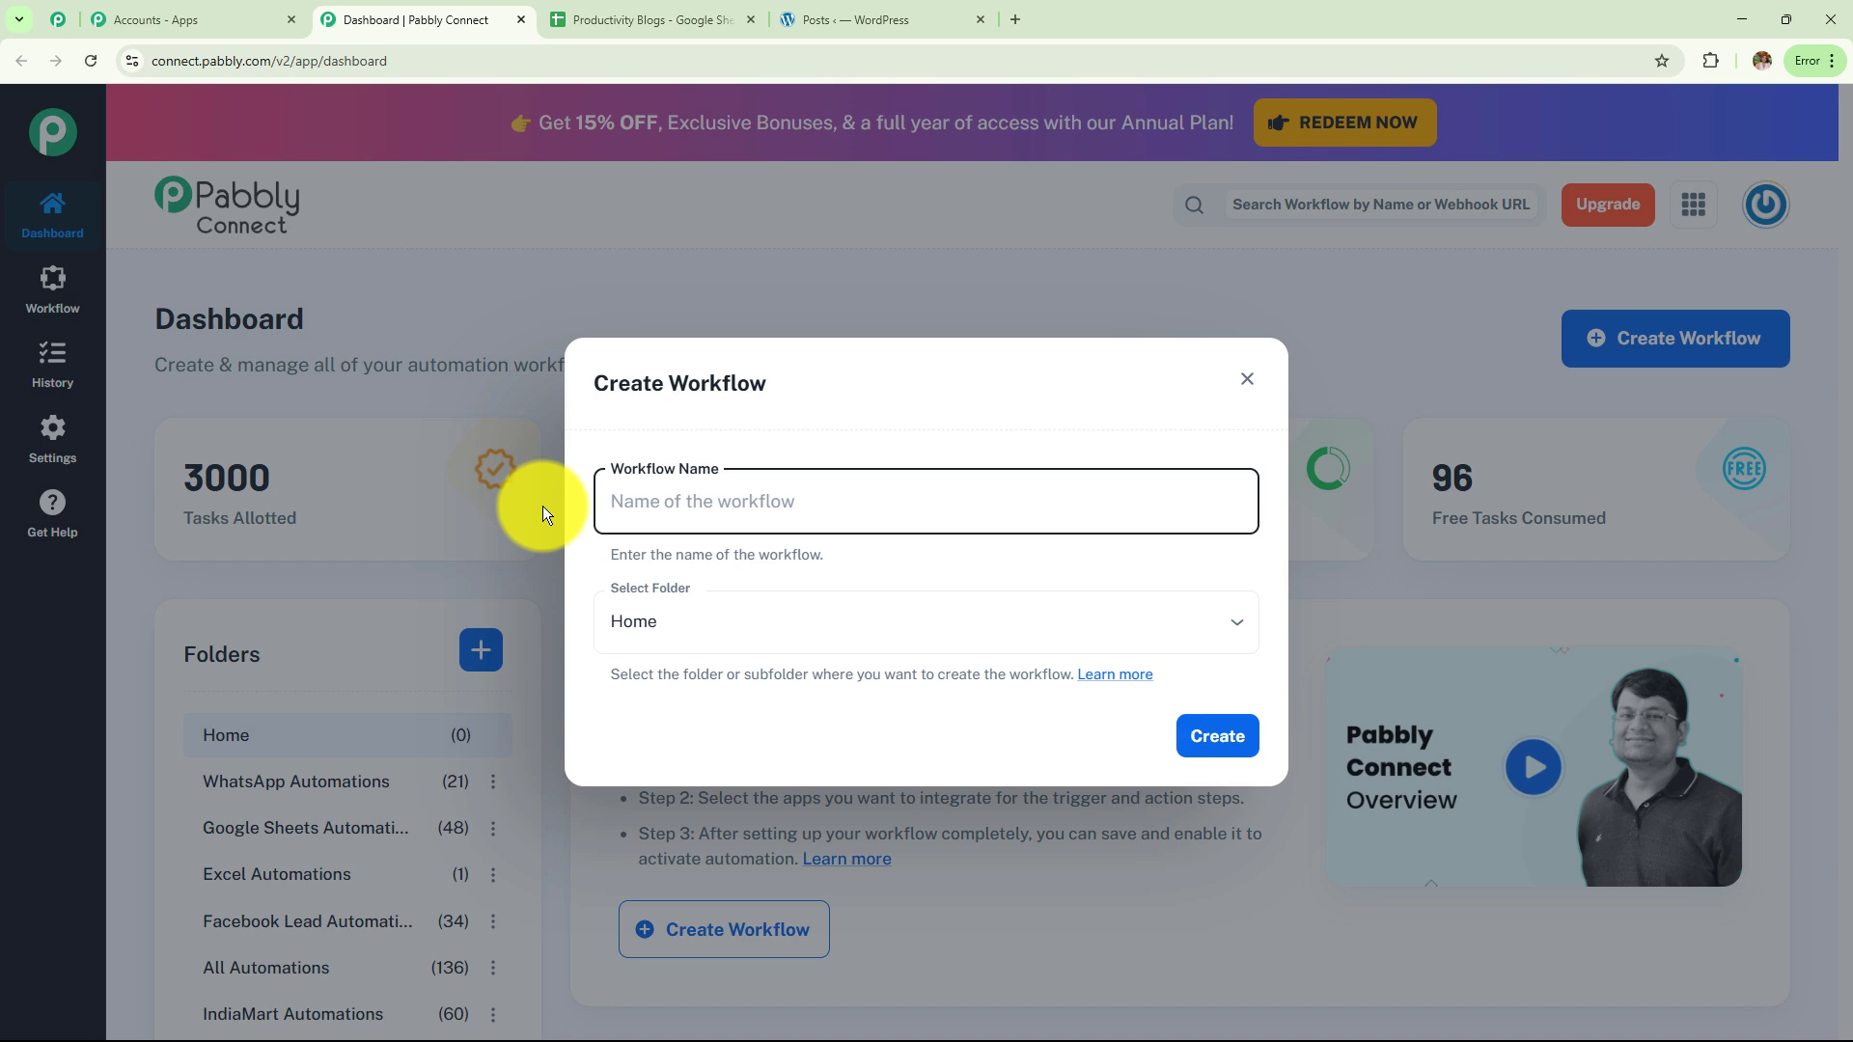
click(662, 622)
scroll(744, 415, down, 5)
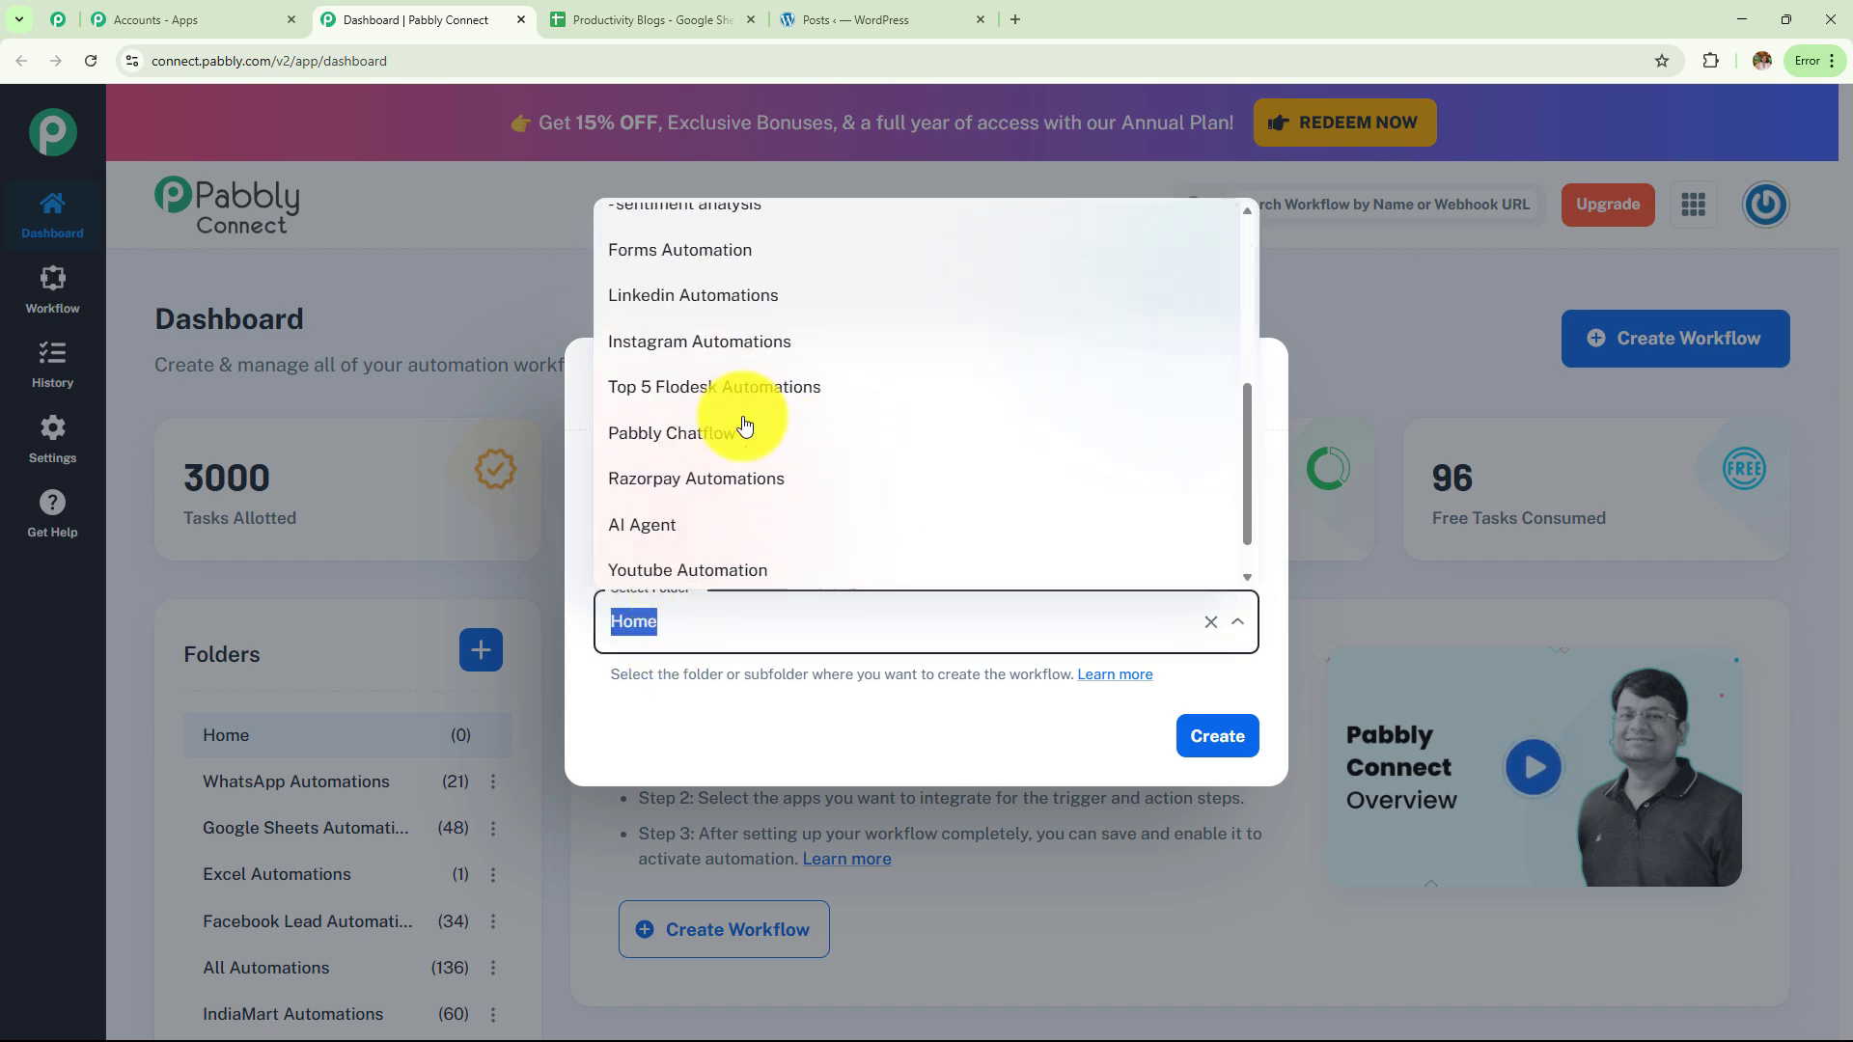
scroll(744, 420, down, 1)
click(768, 716)
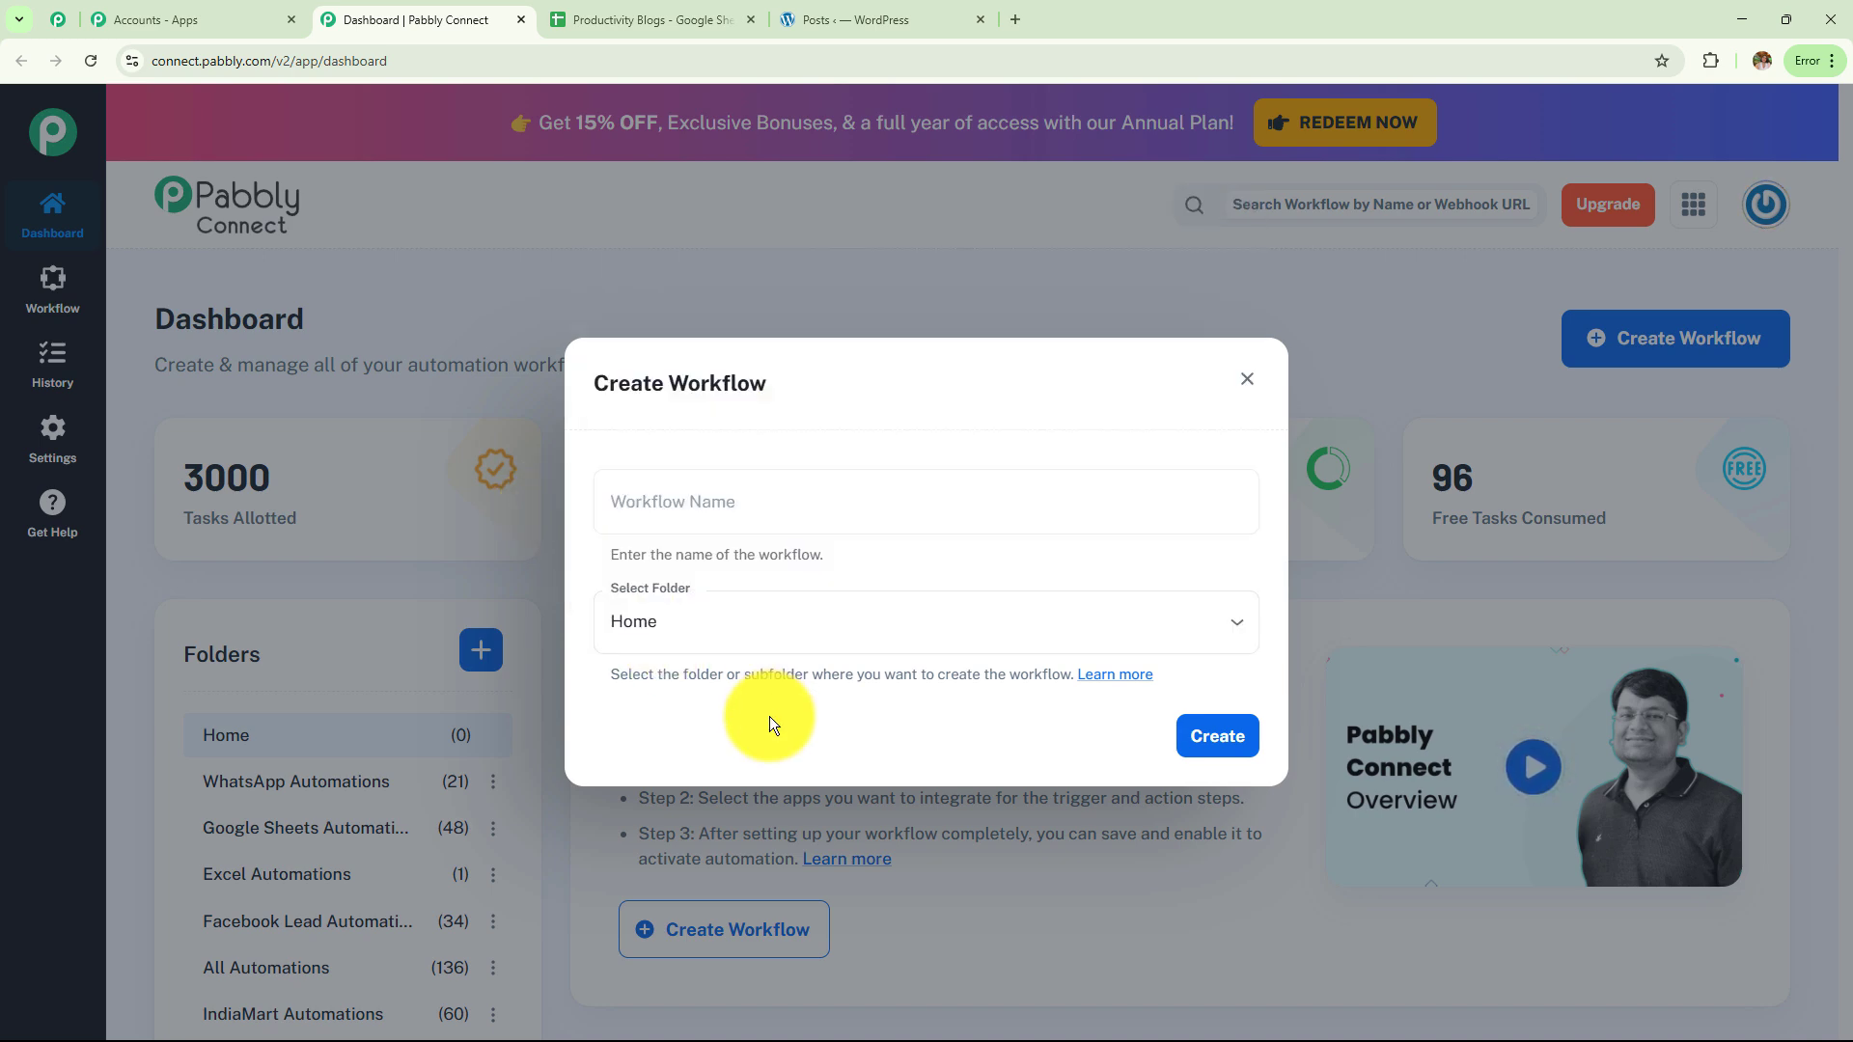
Name the workflow 'How to Write Productivity Blog Articles Automatically Using AI Agents', put it in AI Agent, and create it
click(766, 506)
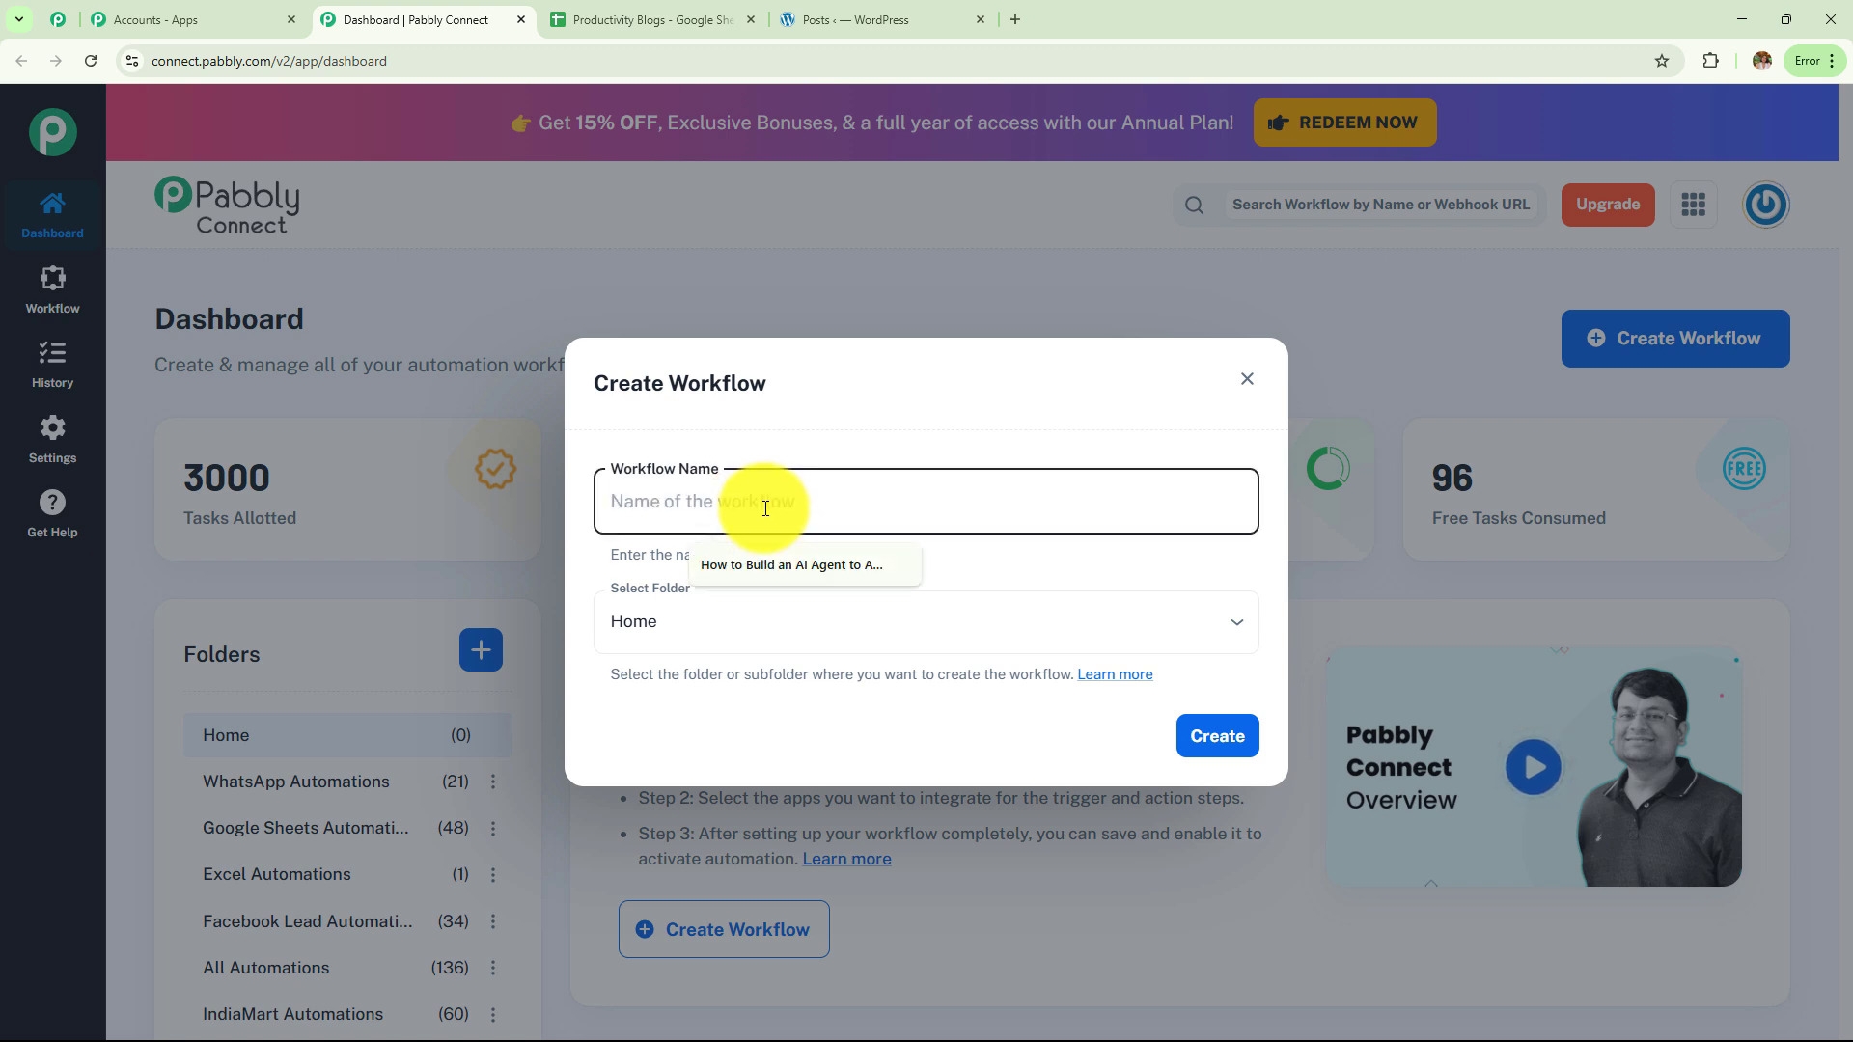
text(How to Write Productivity Blog Articles Automatically Using AI Agents)
drag(1221, 509, 532, 525)
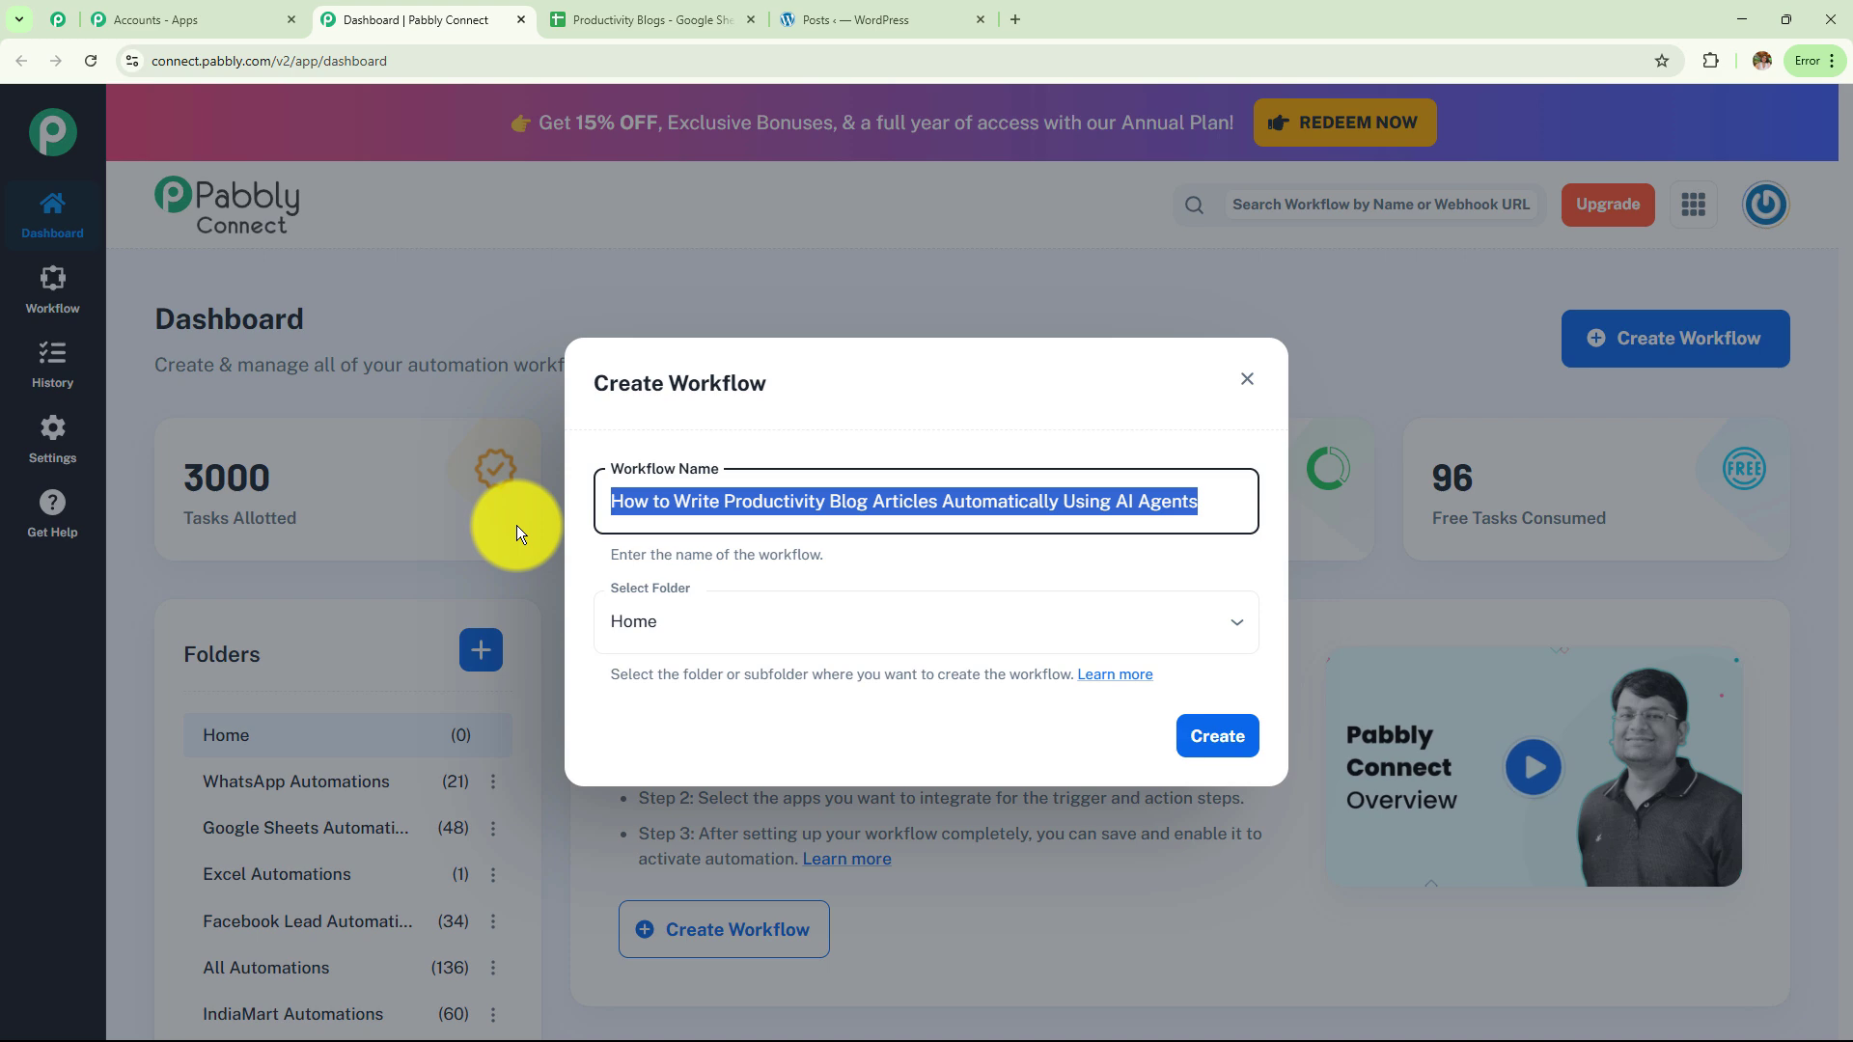
click(727, 617)
scroll(739, 411, down, 4)
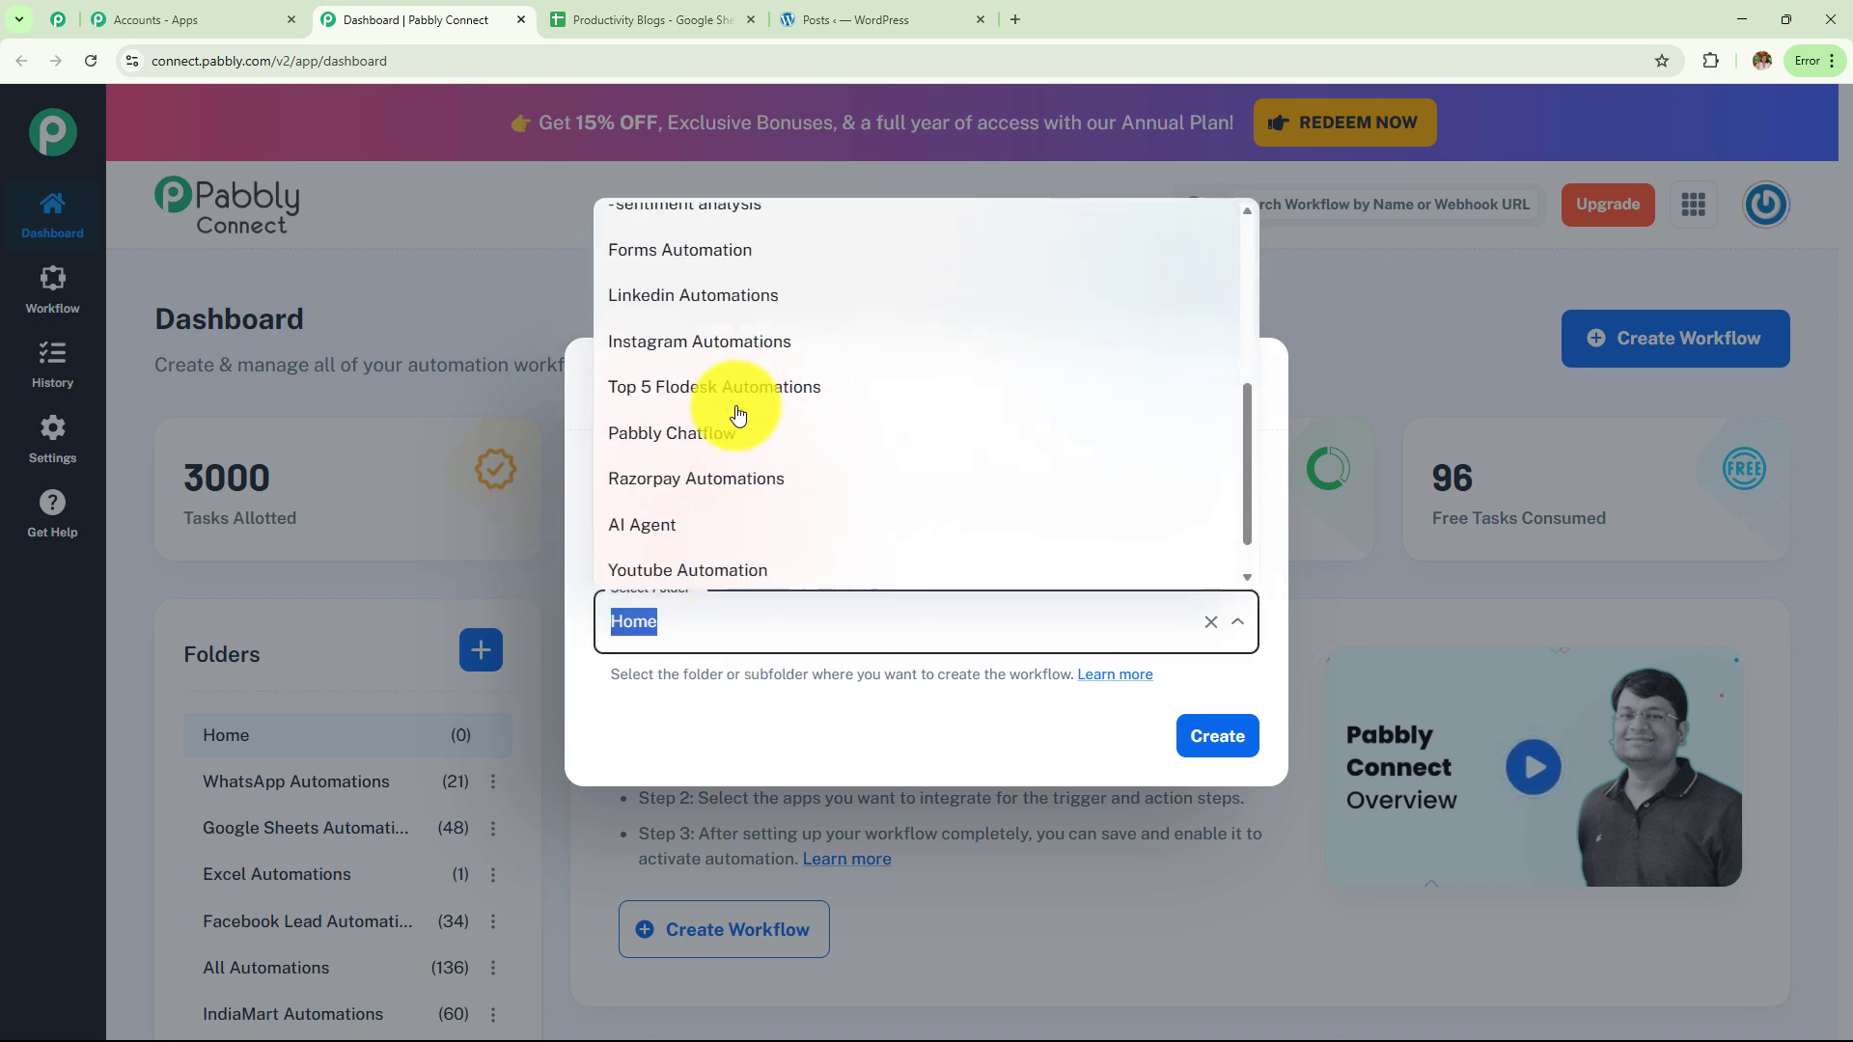
scroll(738, 413, up, 5)
scroll(739, 413, down, 6)
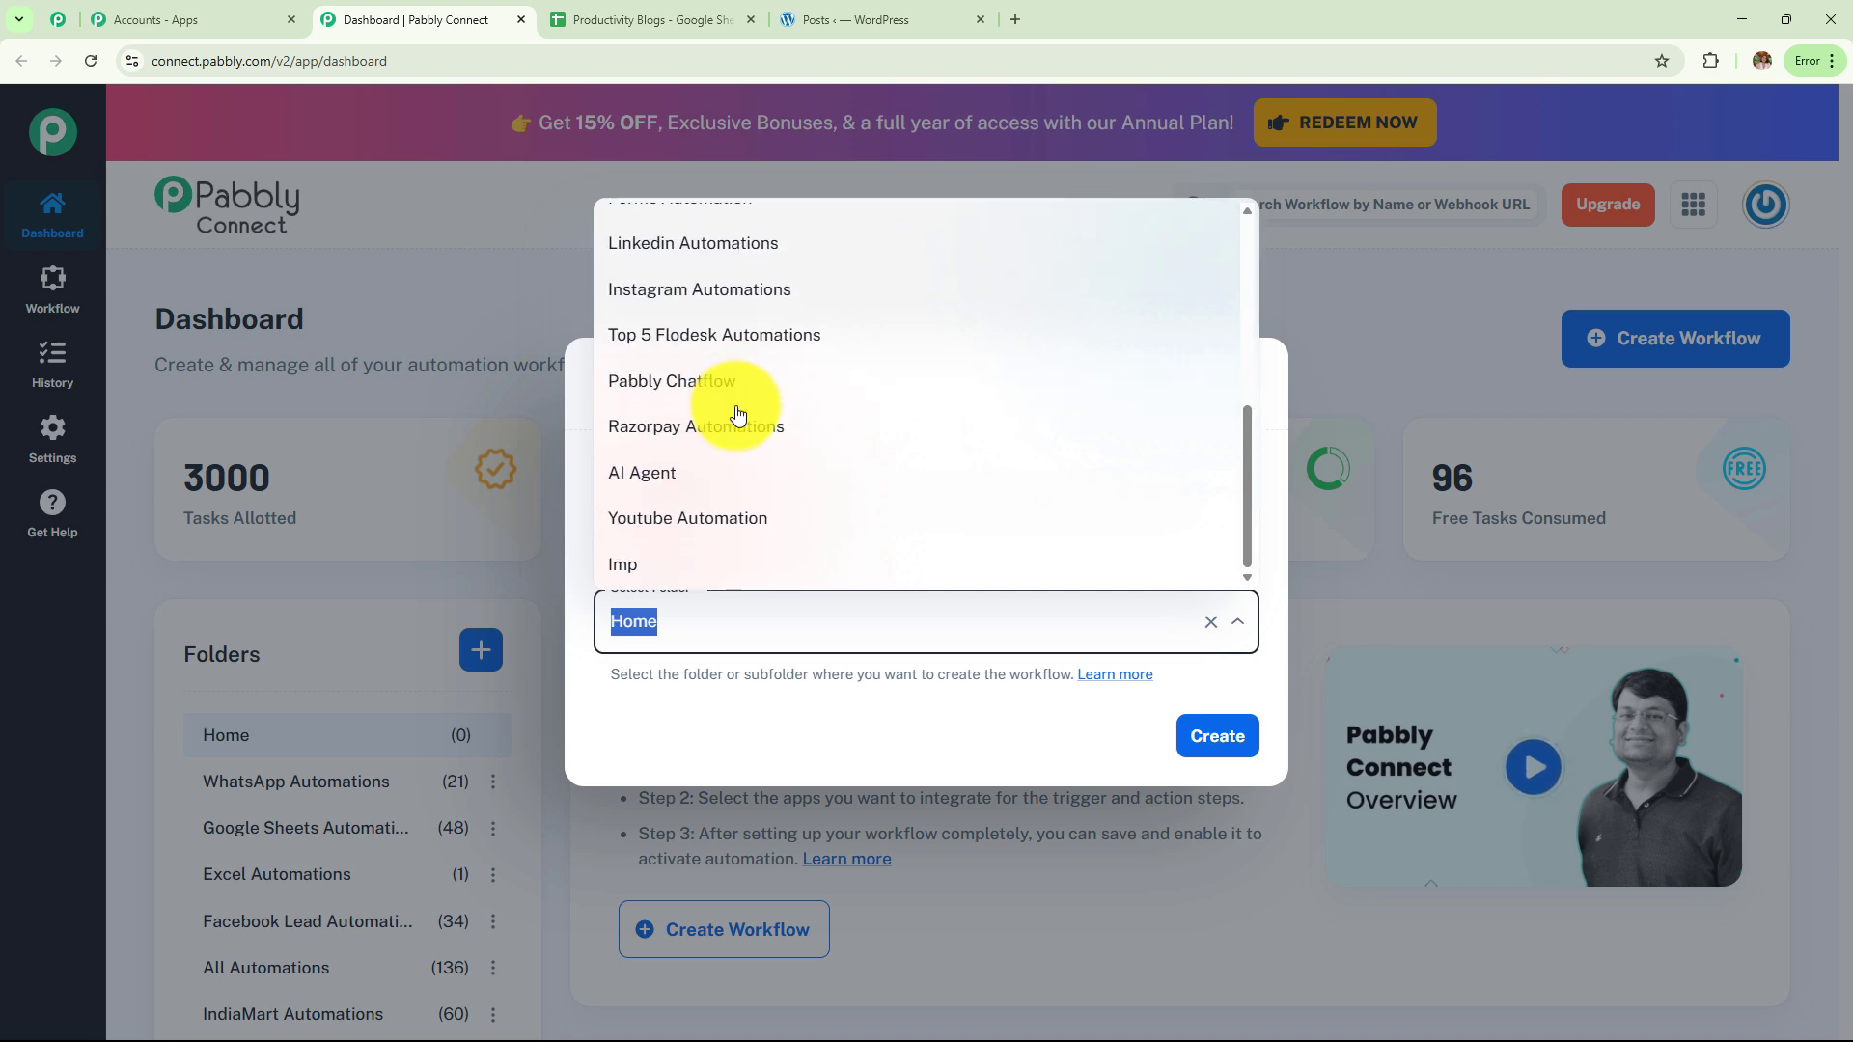
scroll(737, 413, up, 6)
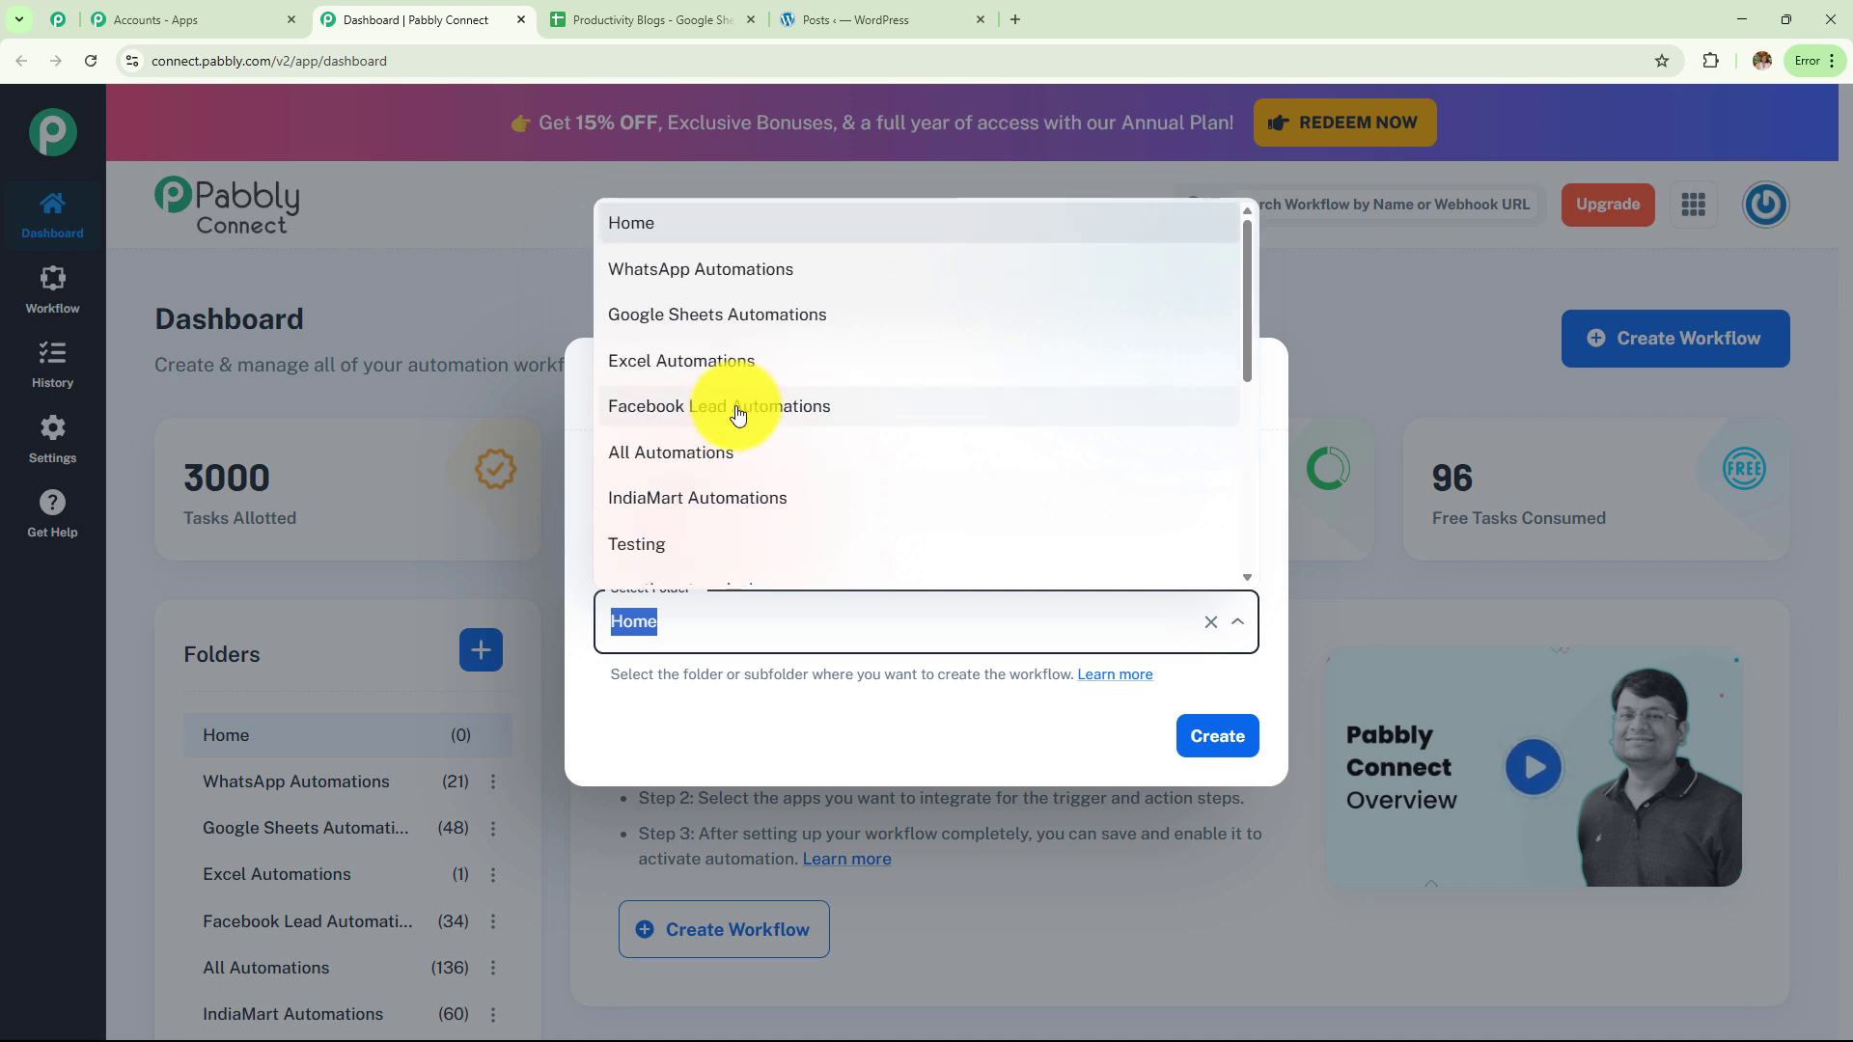
scroll(743, 405, down, 5)
click(743, 473)
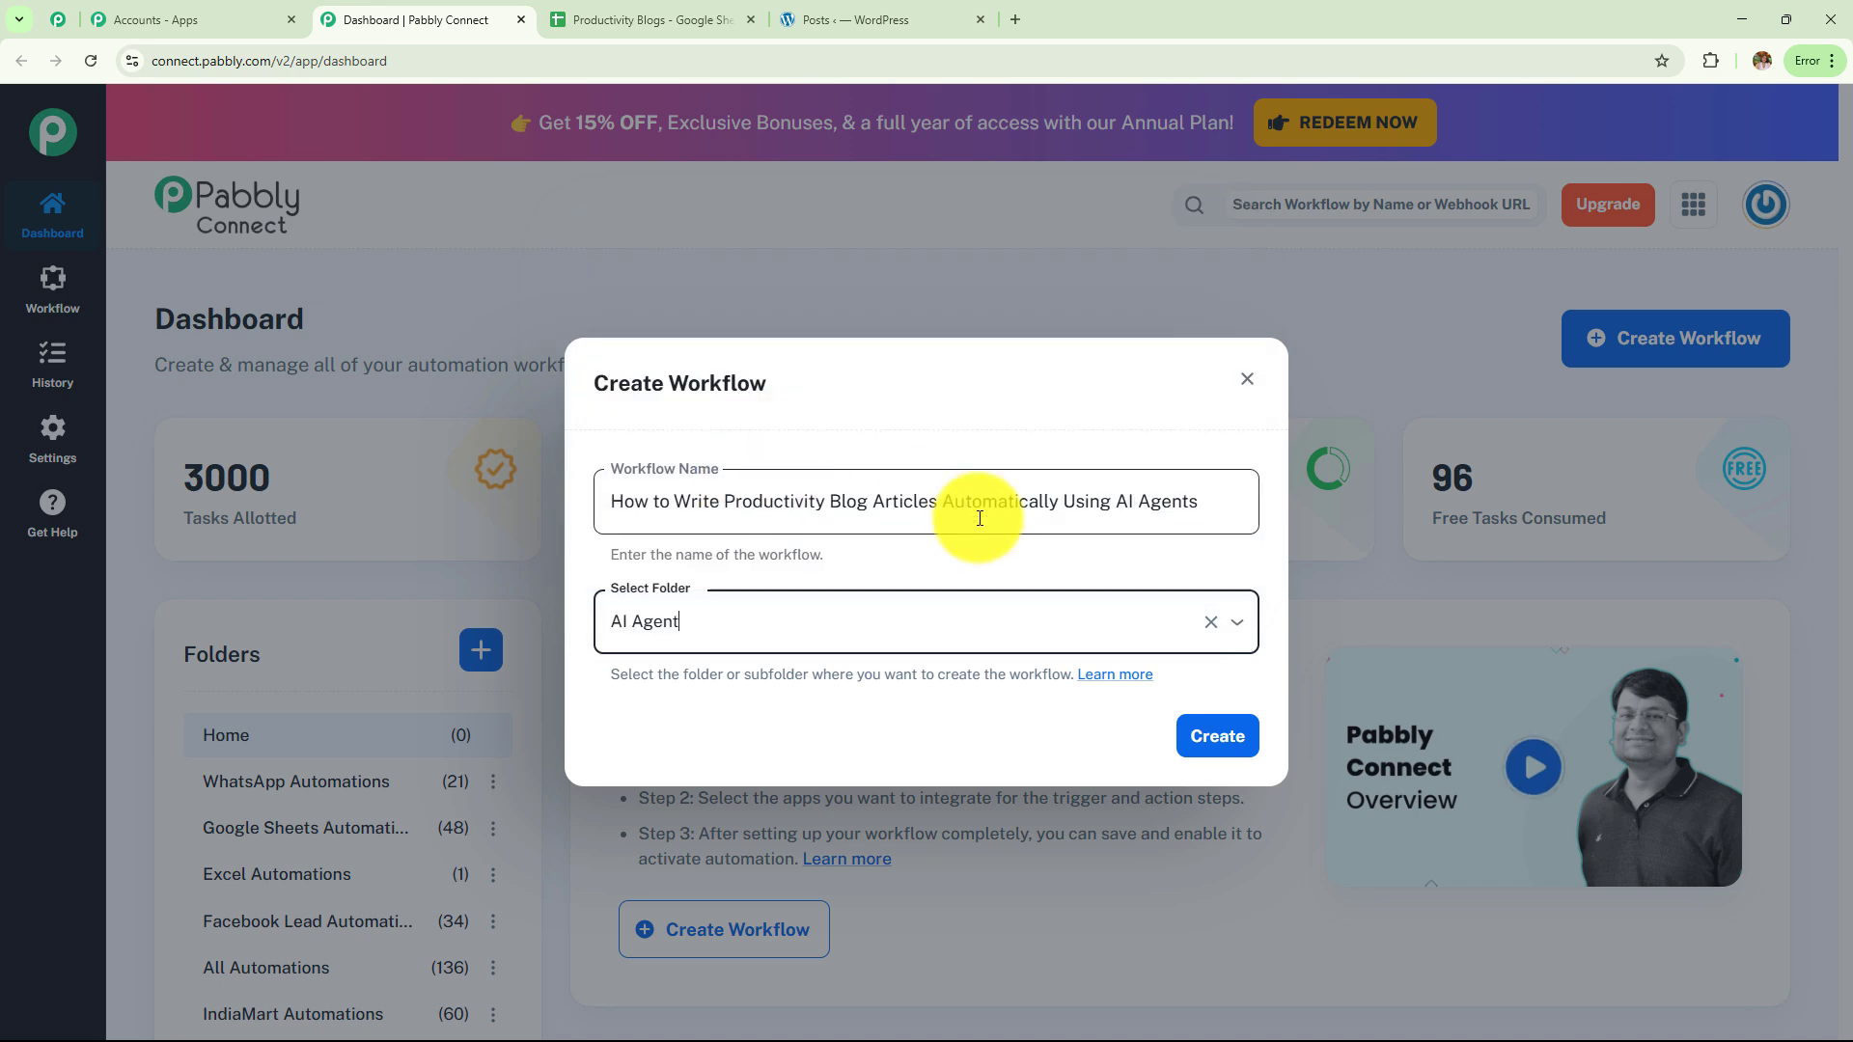
click(1240, 751)
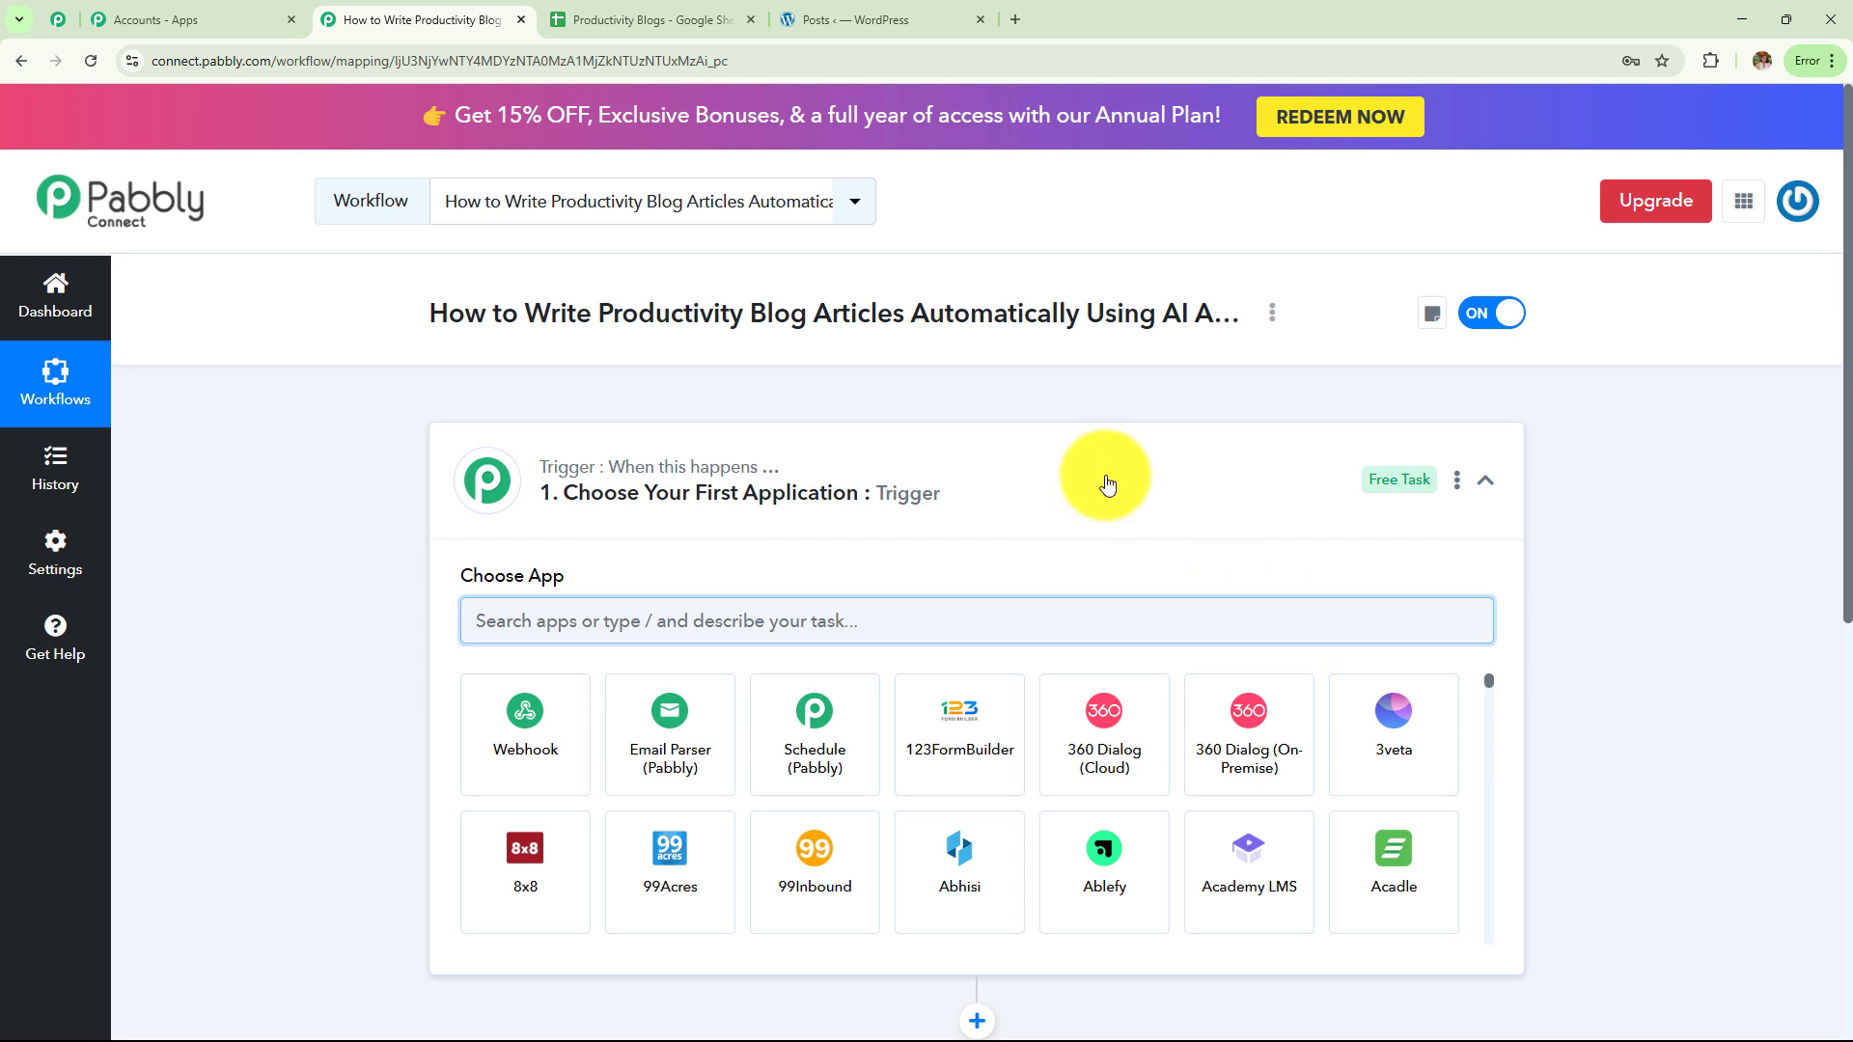
click(1107, 484)
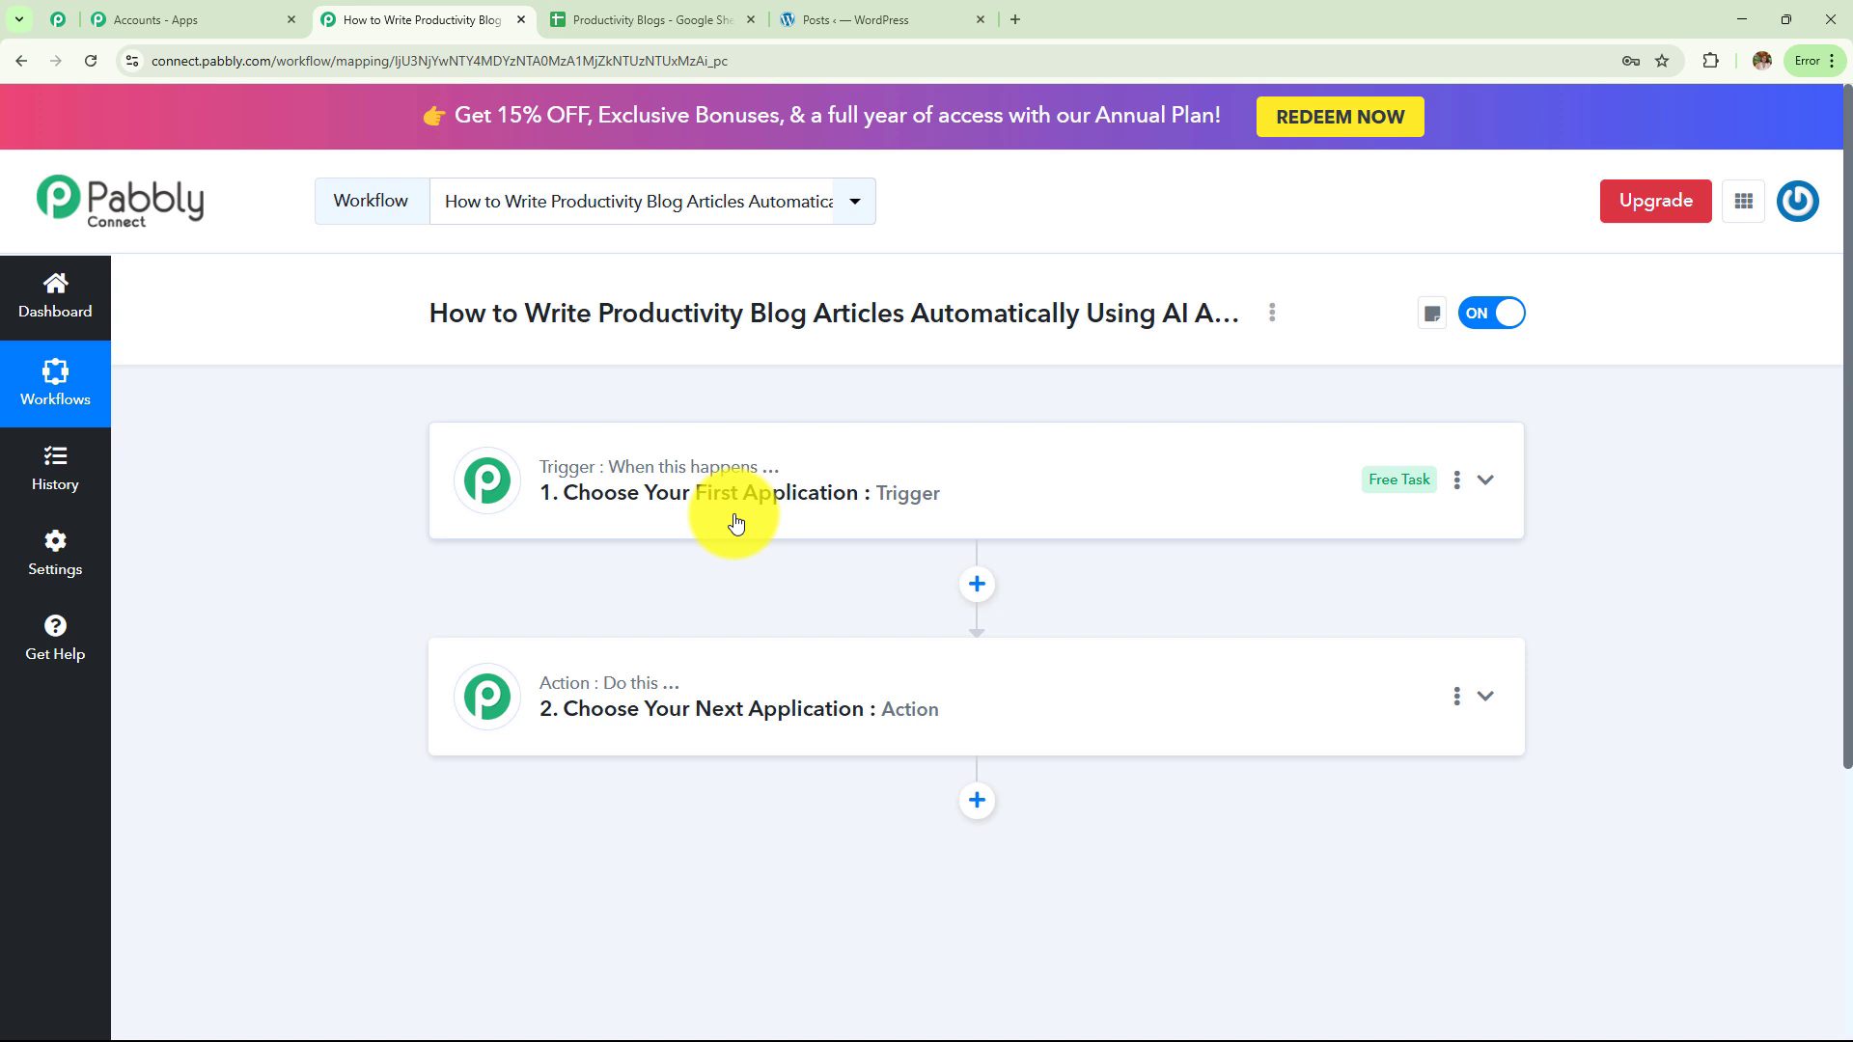
click(704, 18)
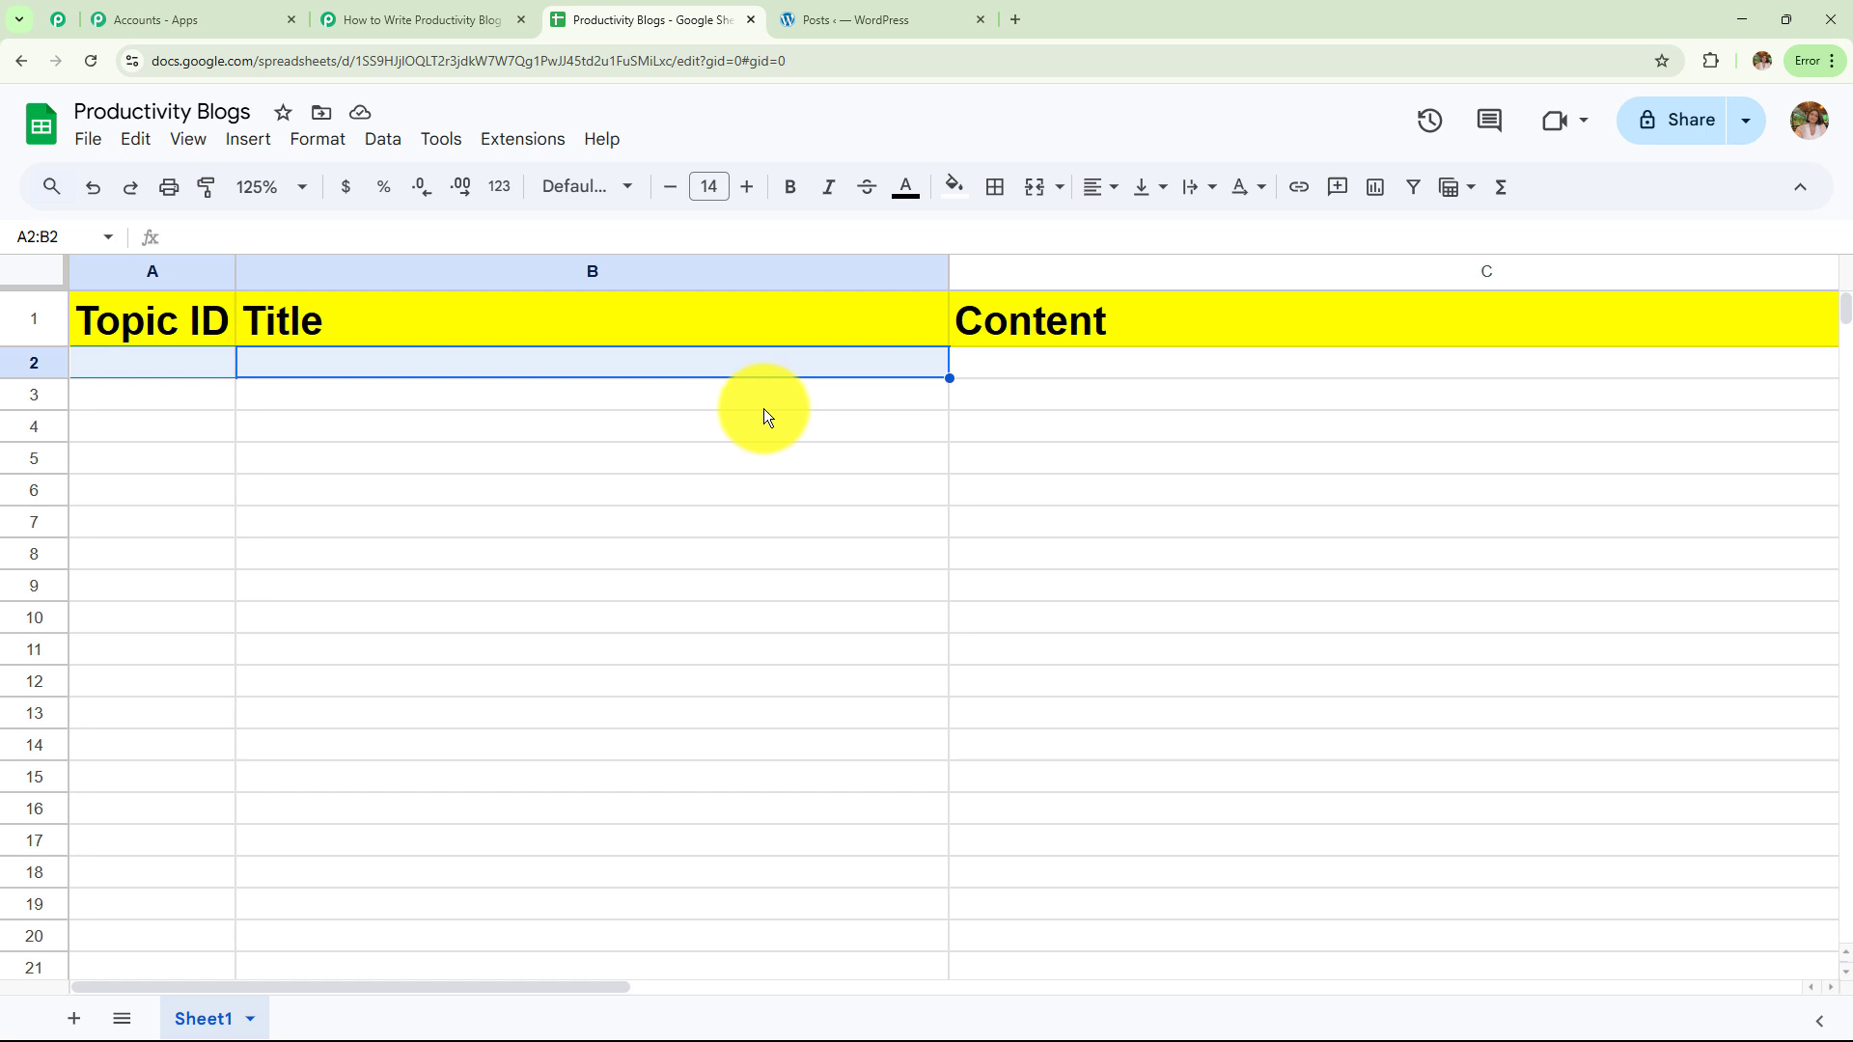
click(459, 17)
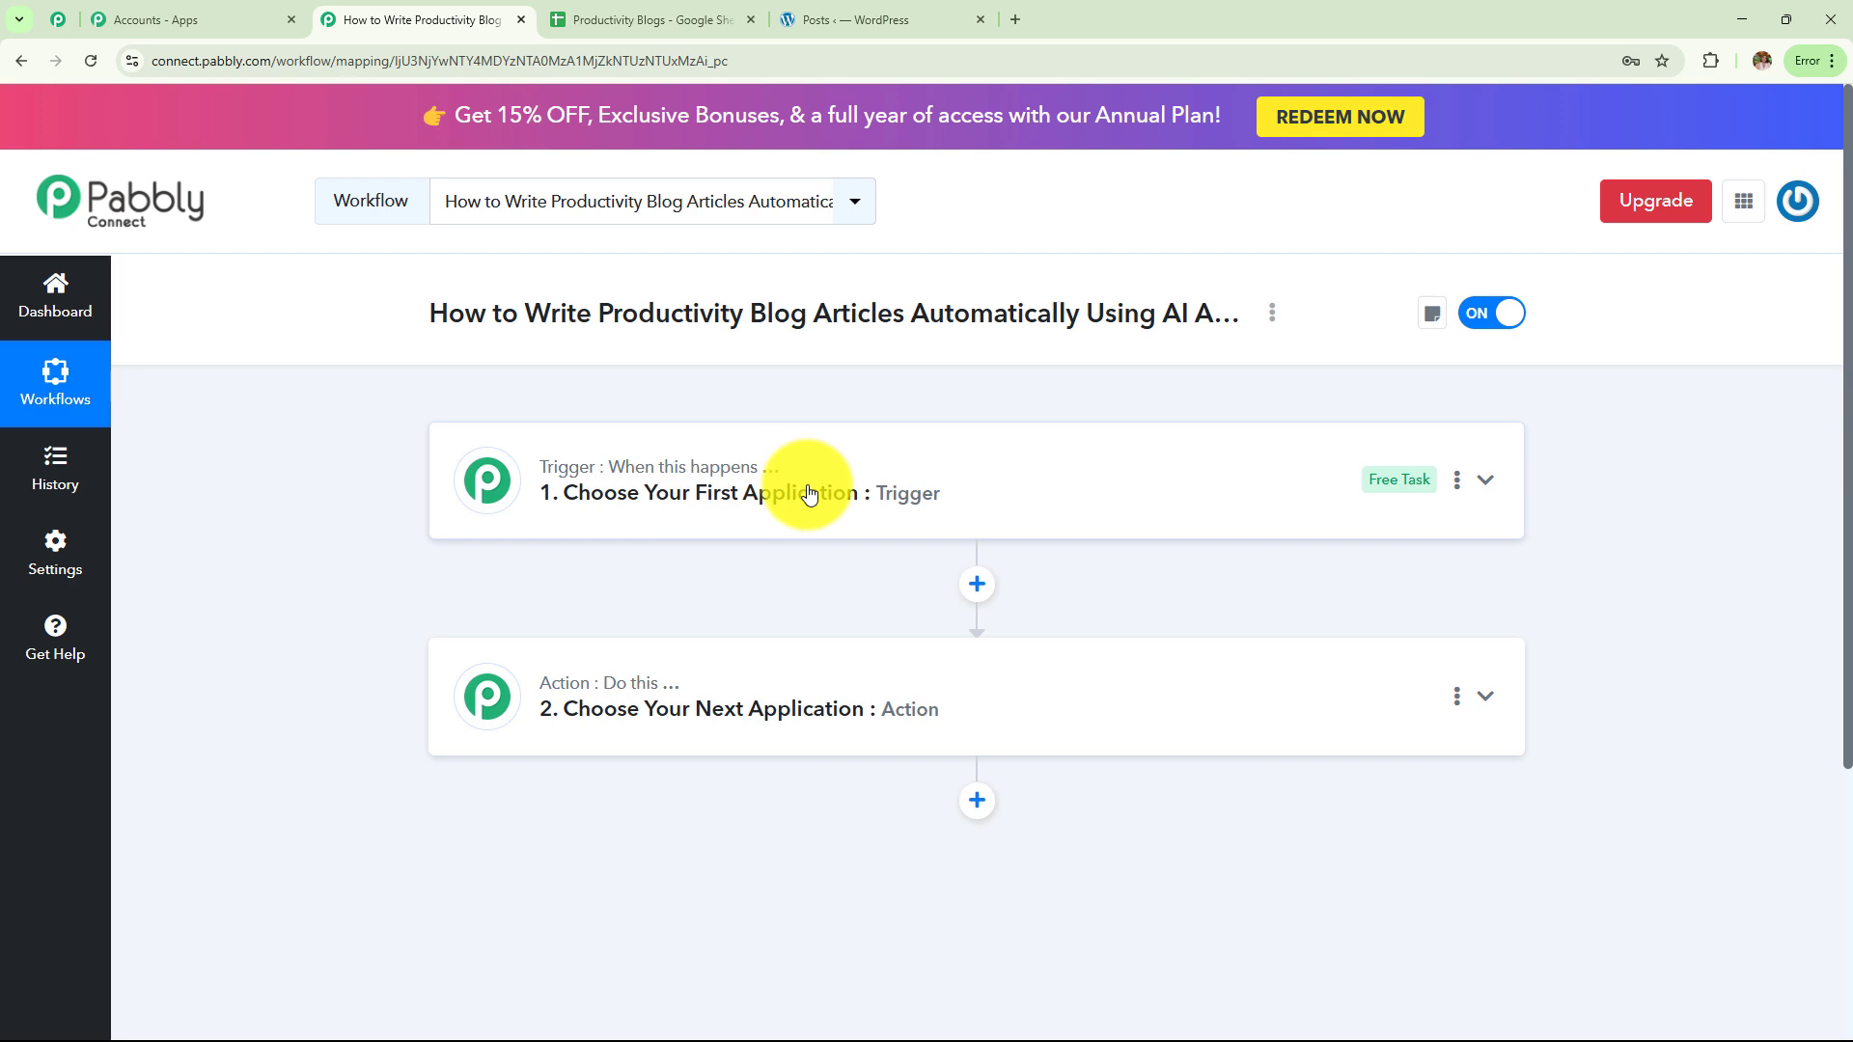
click(689, 18)
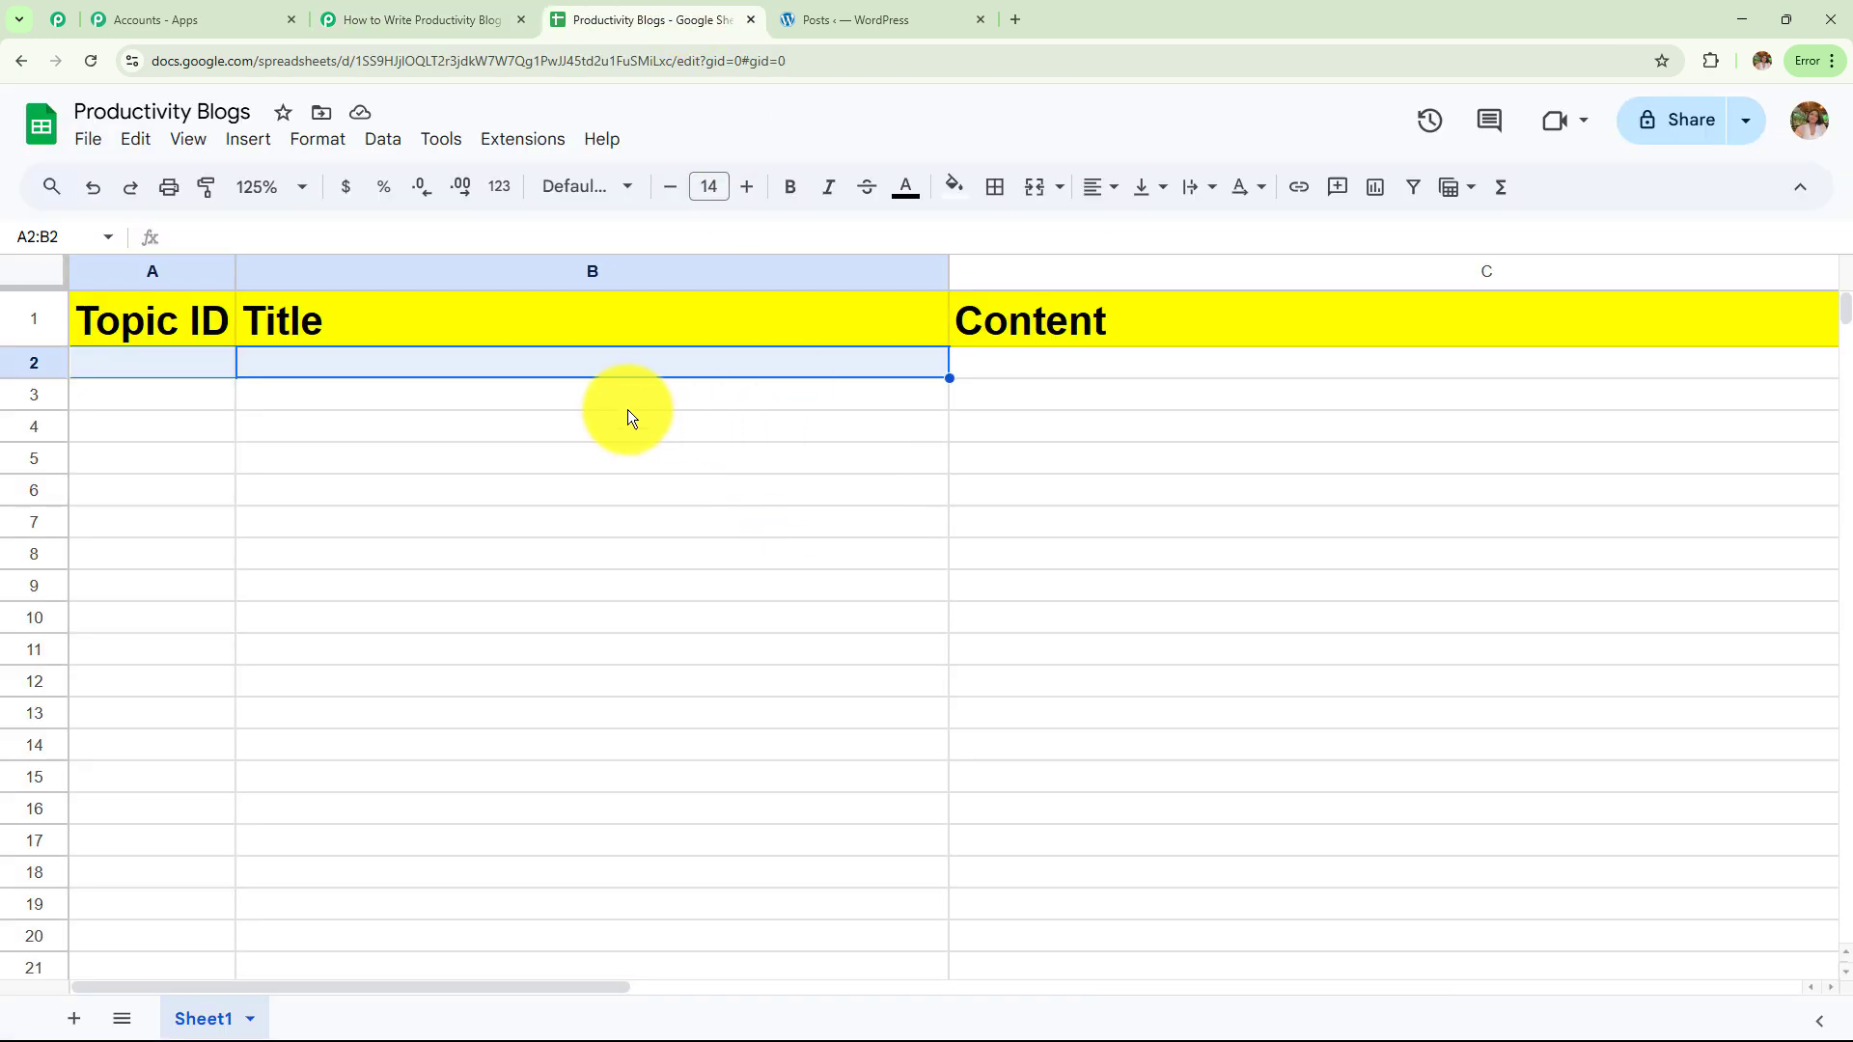
click(415, 24)
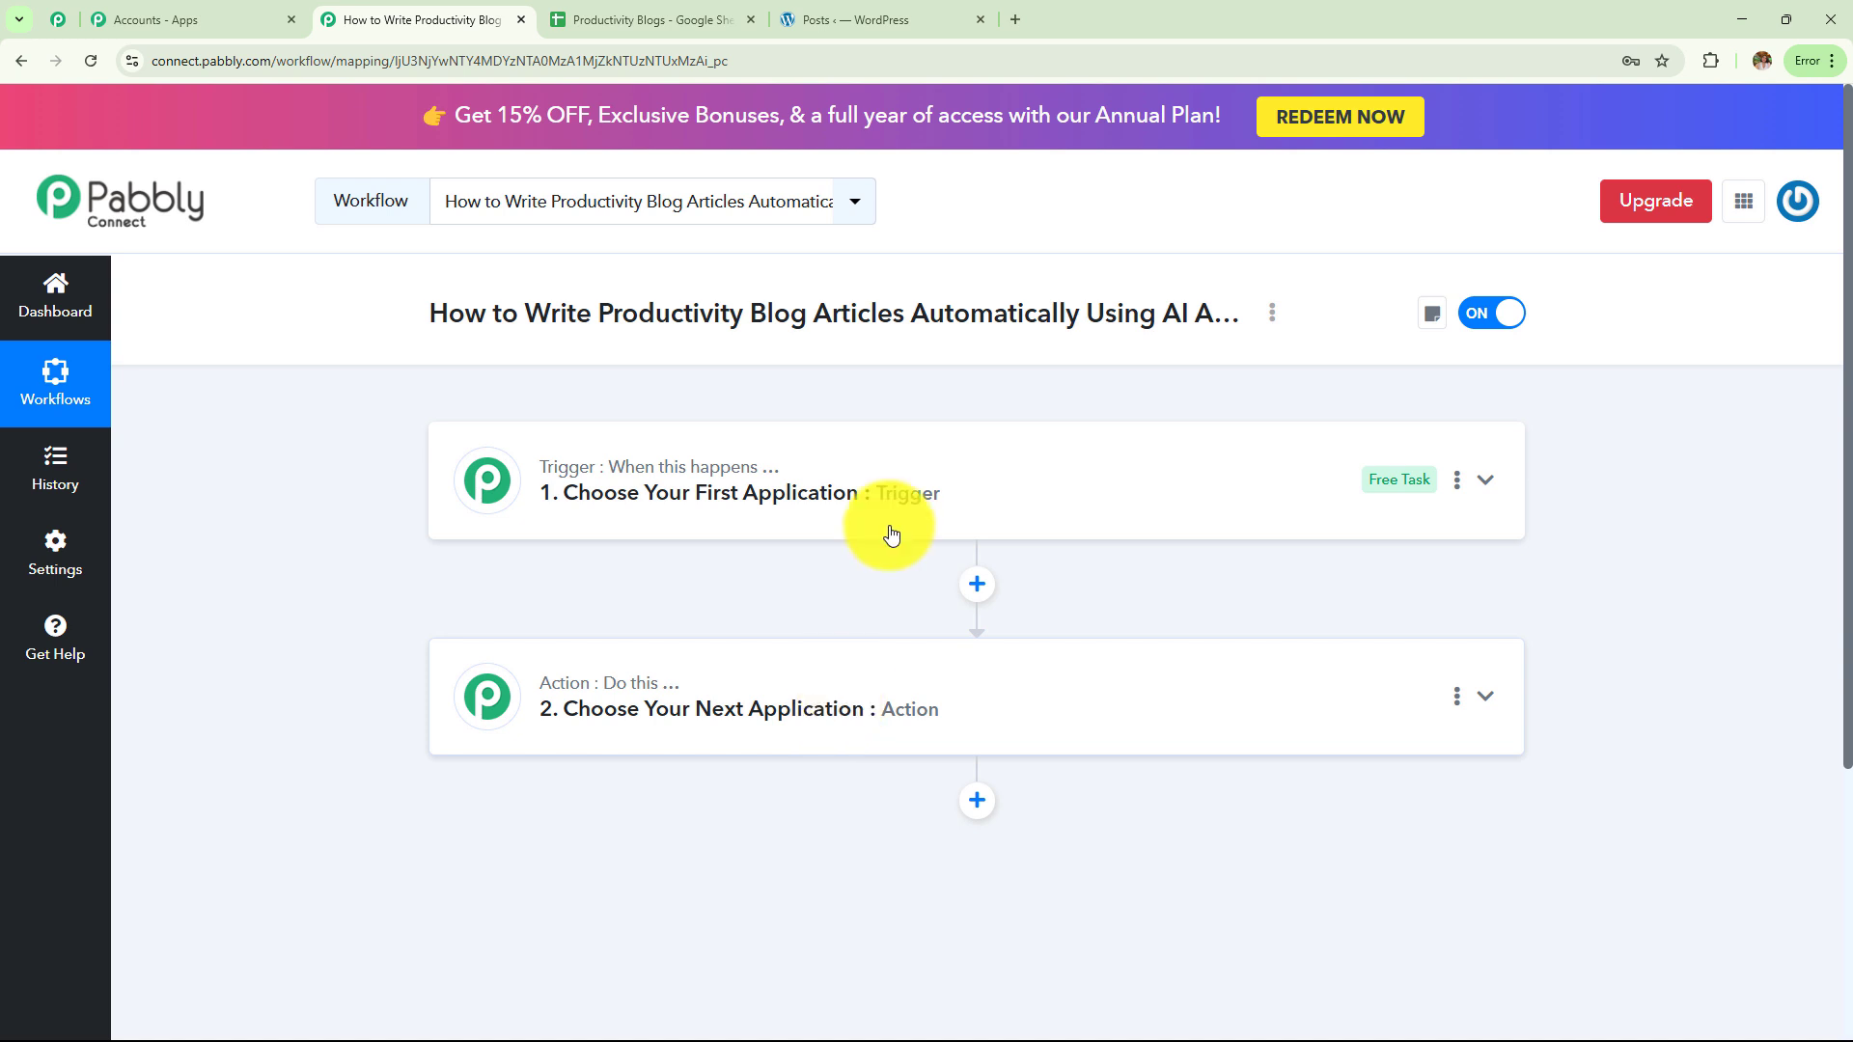
click(825, 497)
Set the trigger app to Google Sheets with the New or Updated Spreadsheet Row event
click(778, 600)
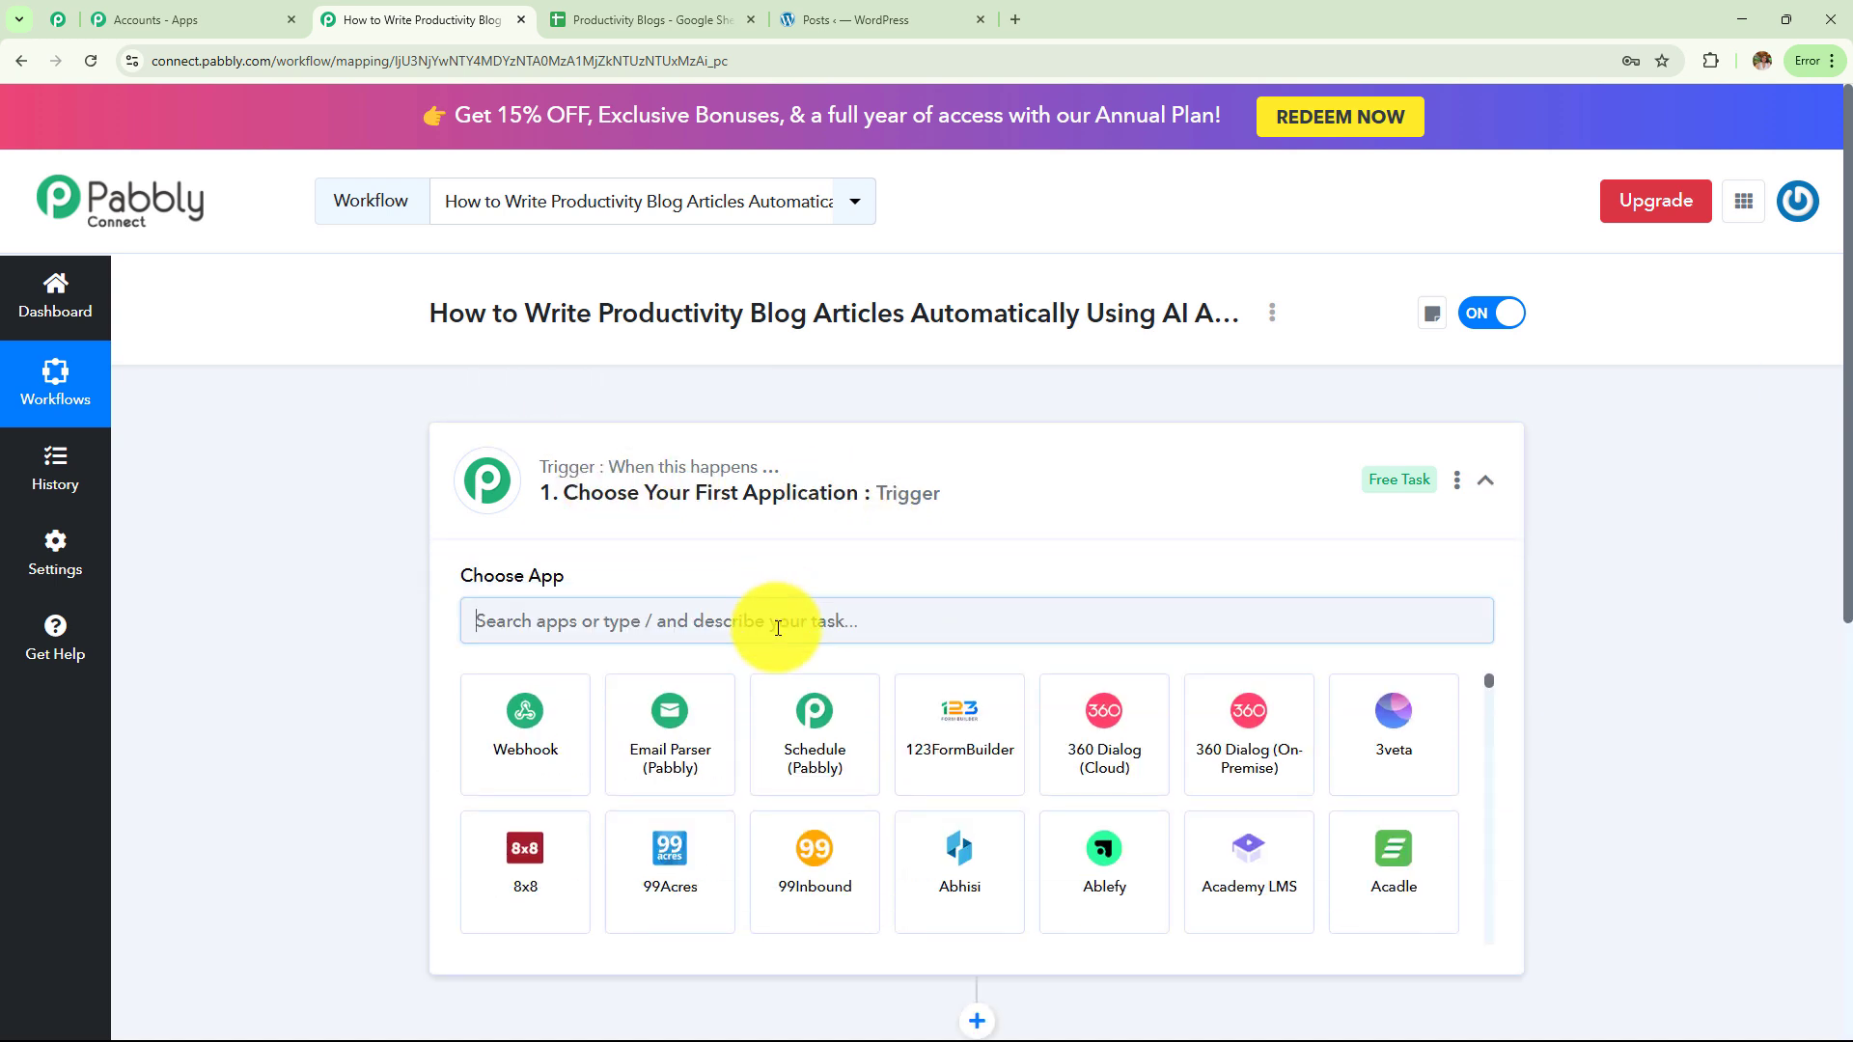
text(Googl)
click(967, 826)
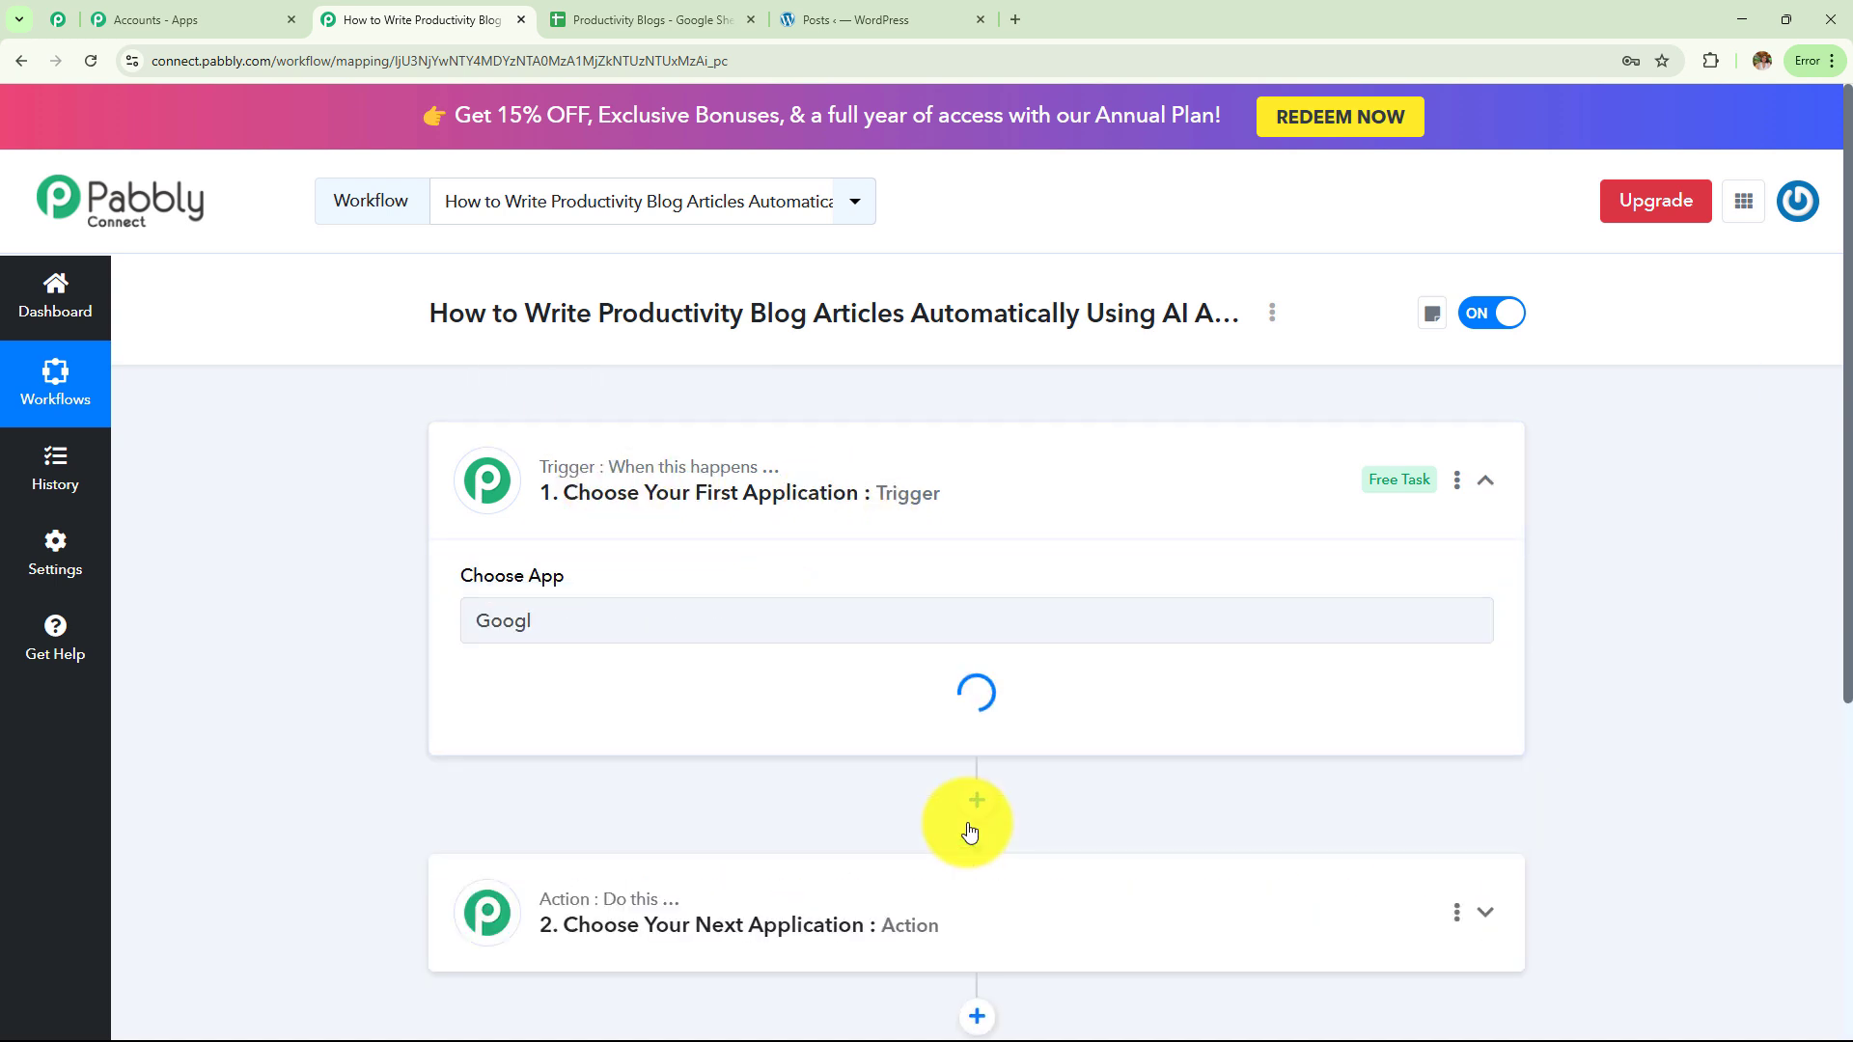
click(743, 722)
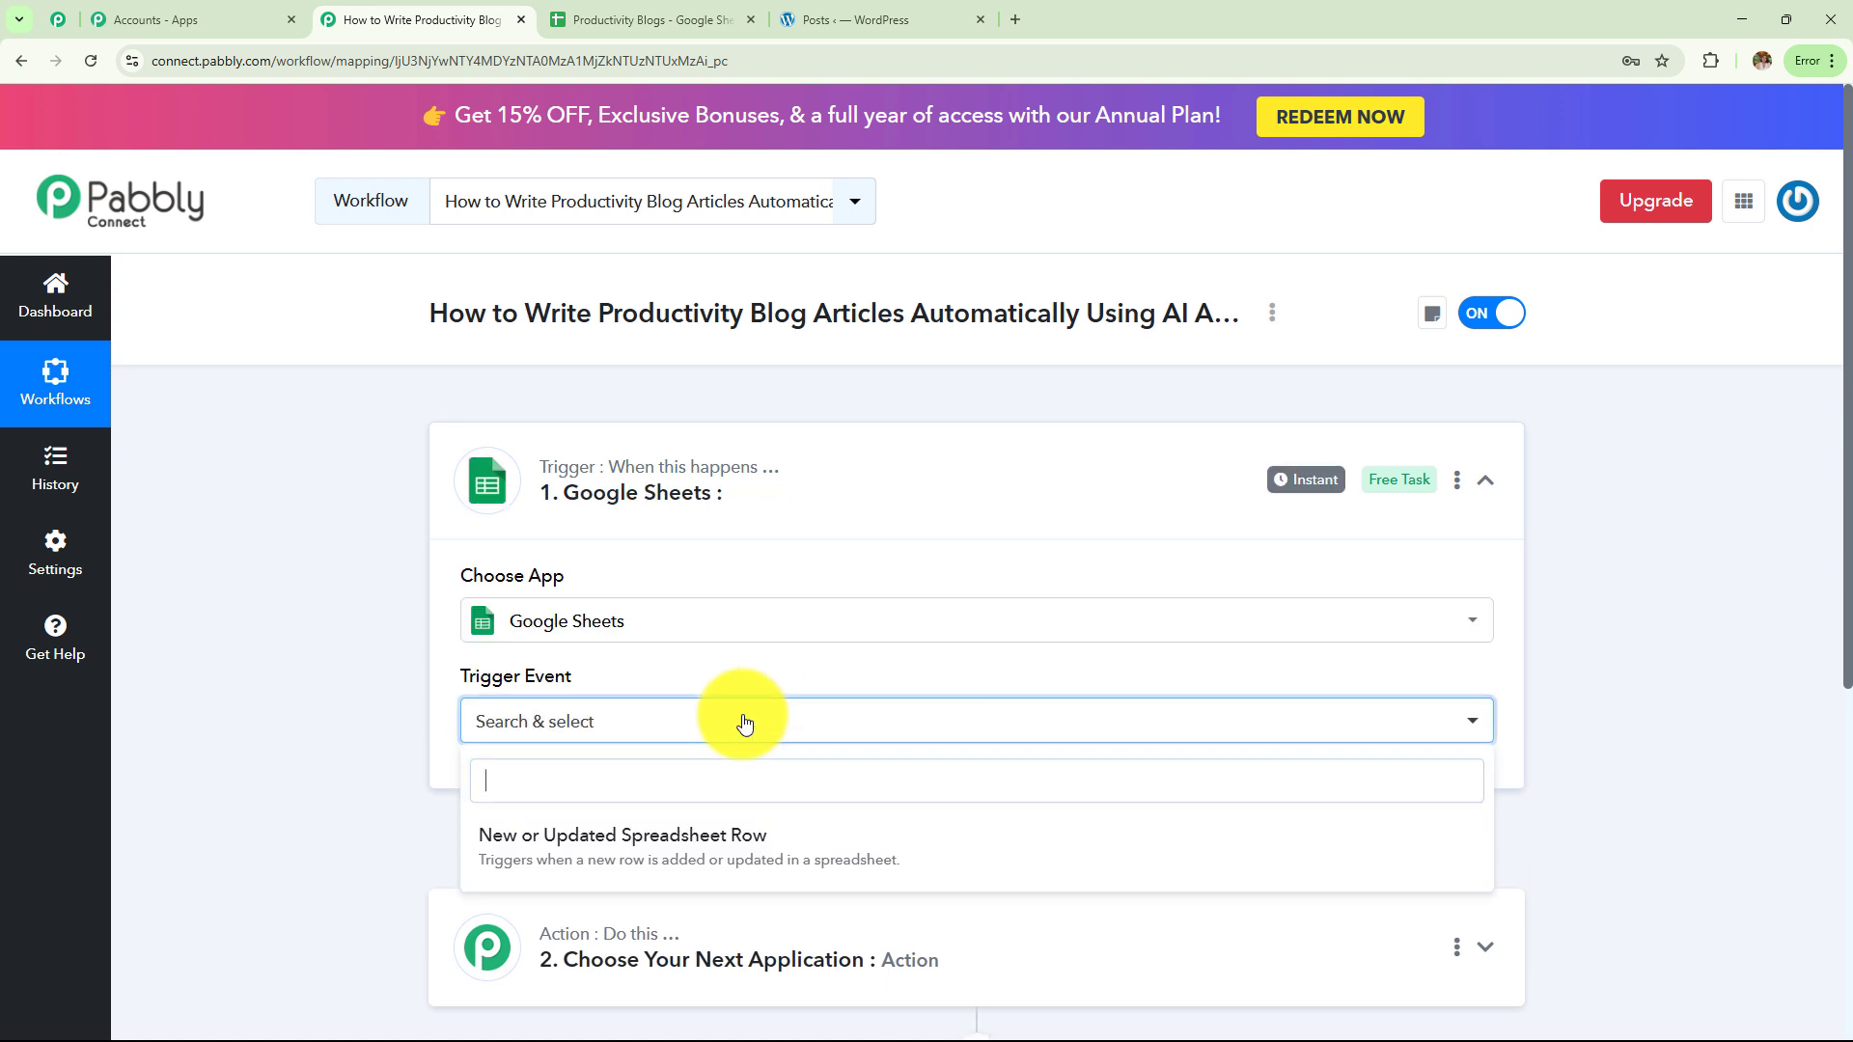
click(749, 831)
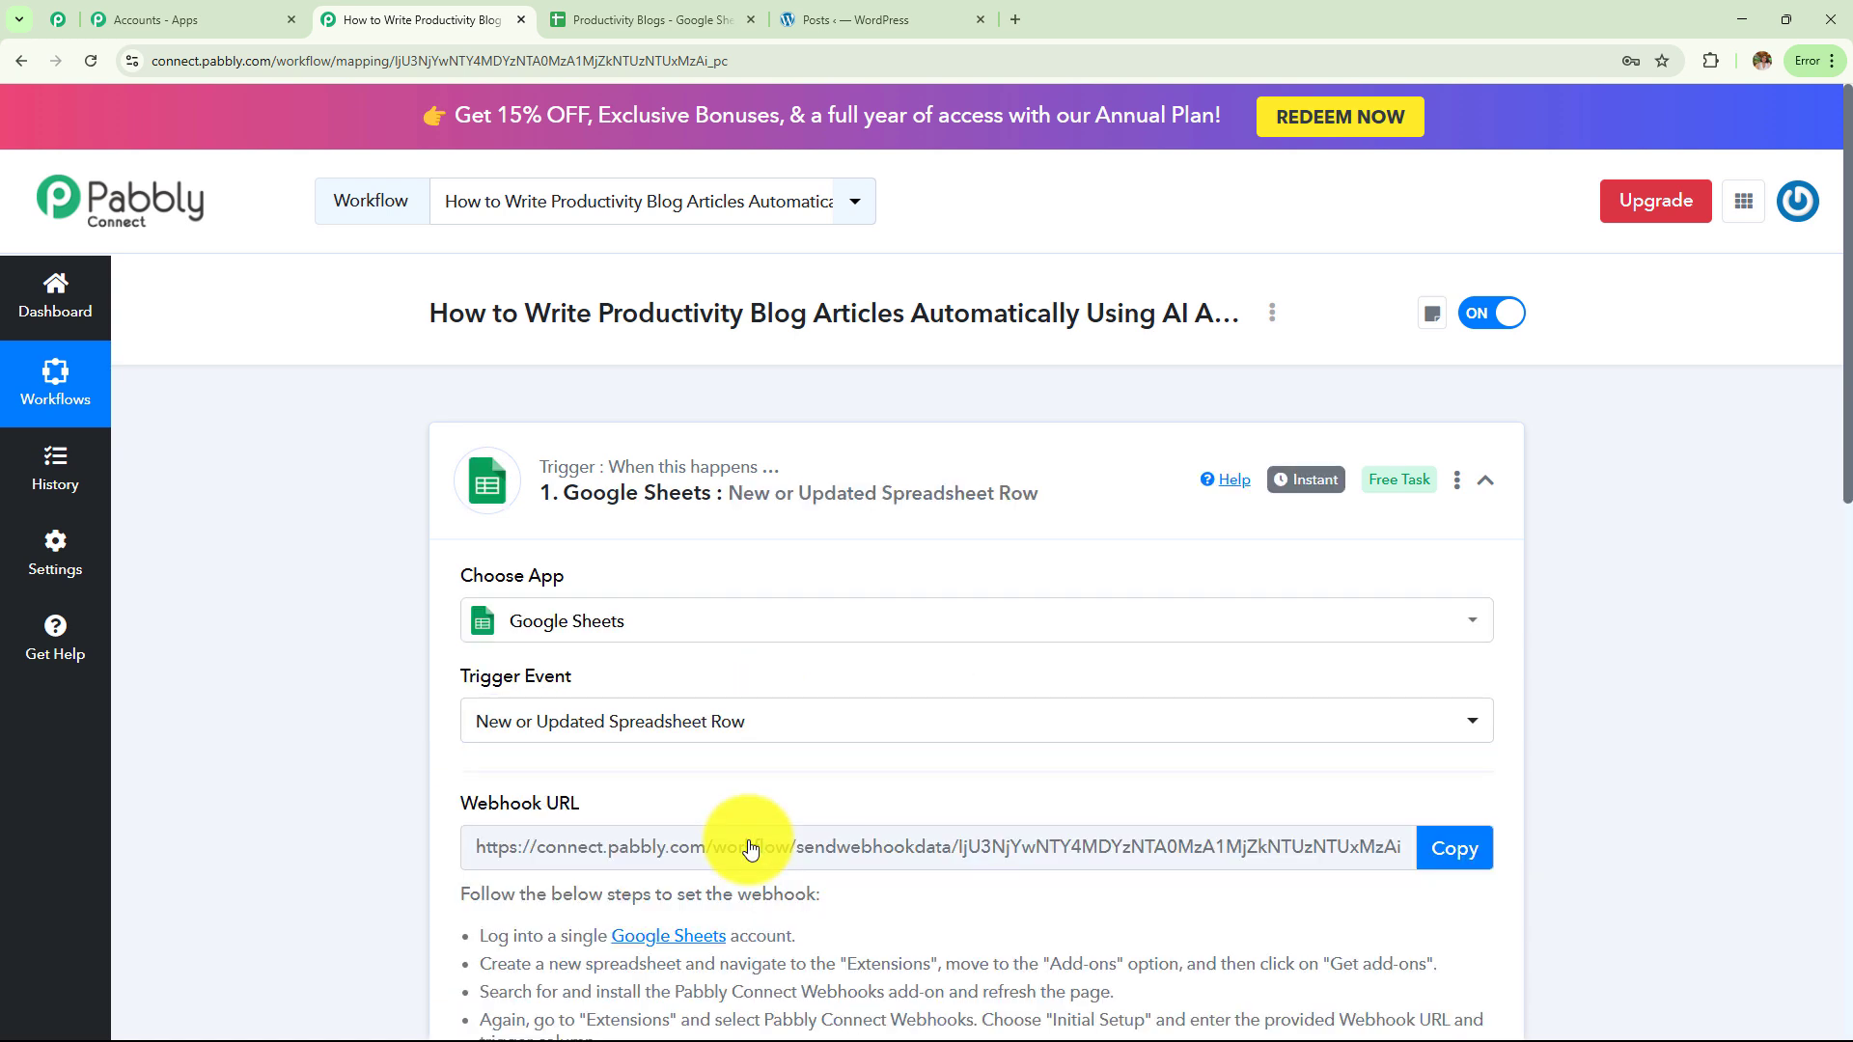
Review the webhook setup instructions, then switch to the Productivity Blogs spreadsheet
scroll(939, 512, down, 5)
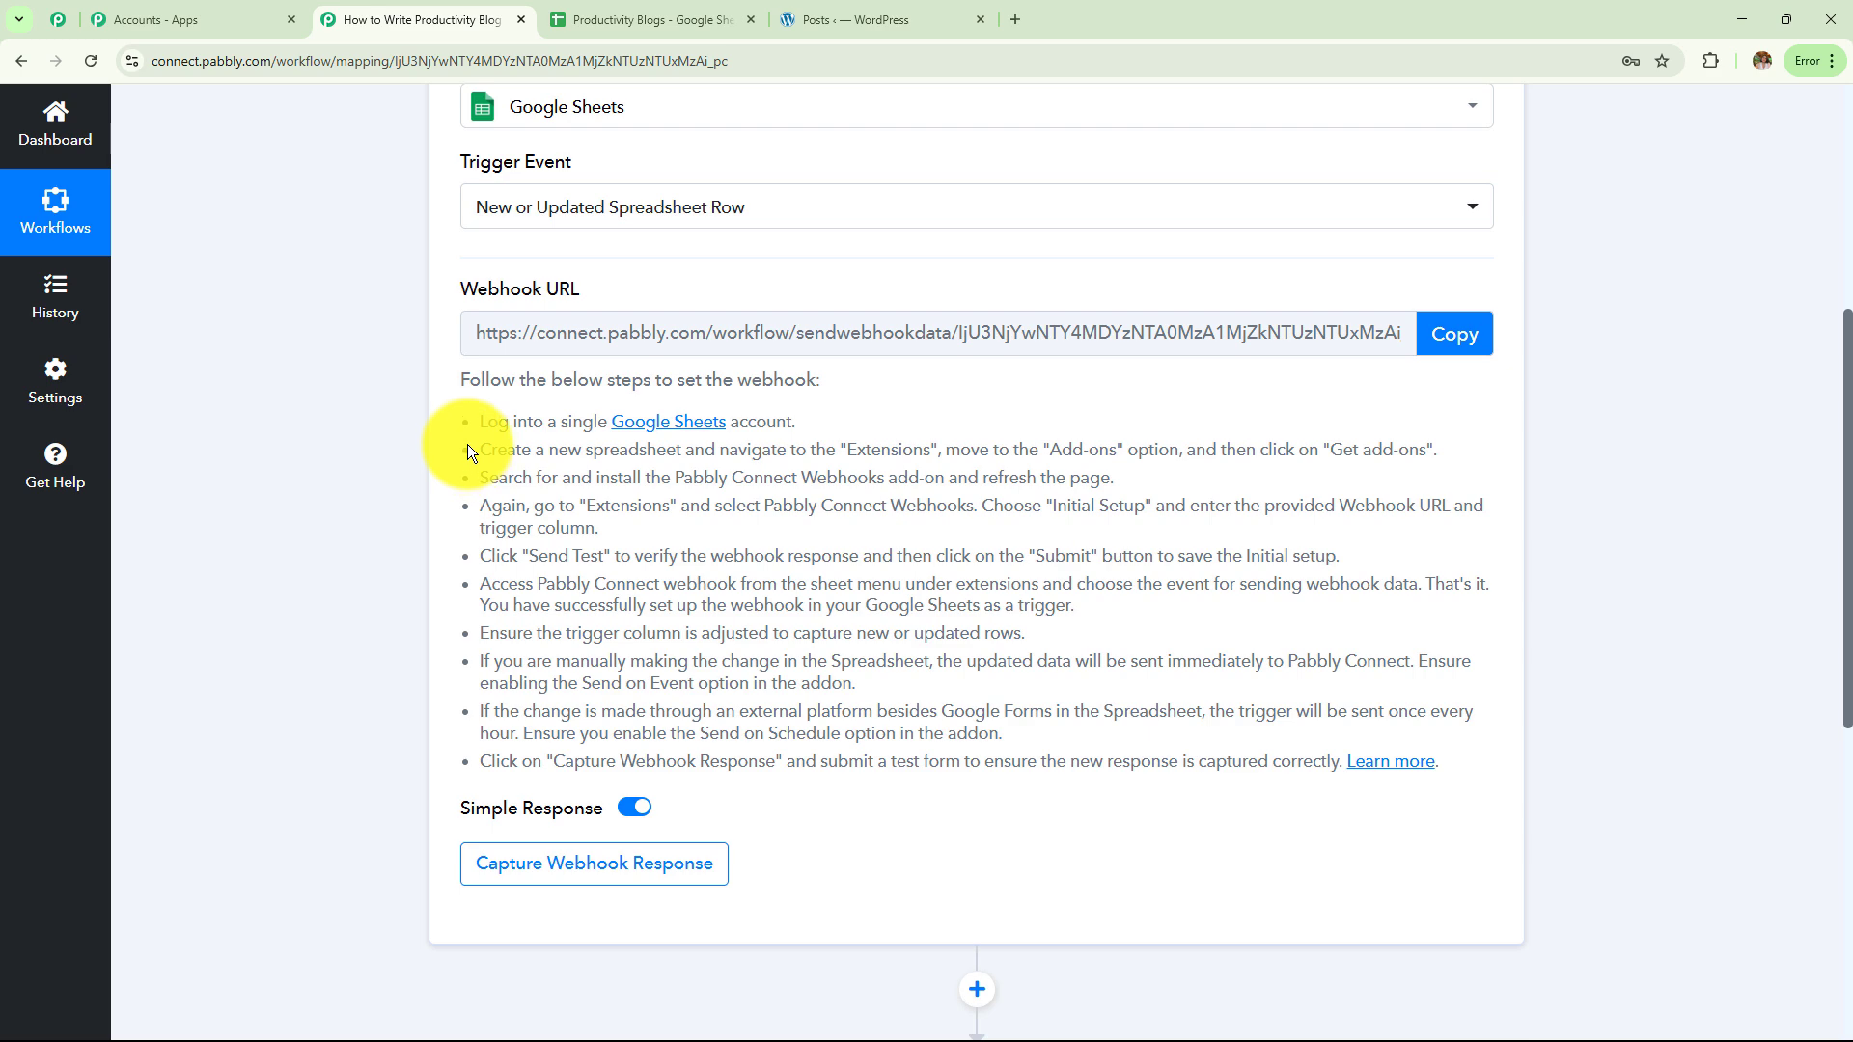
drag(468, 426, 1079, 884)
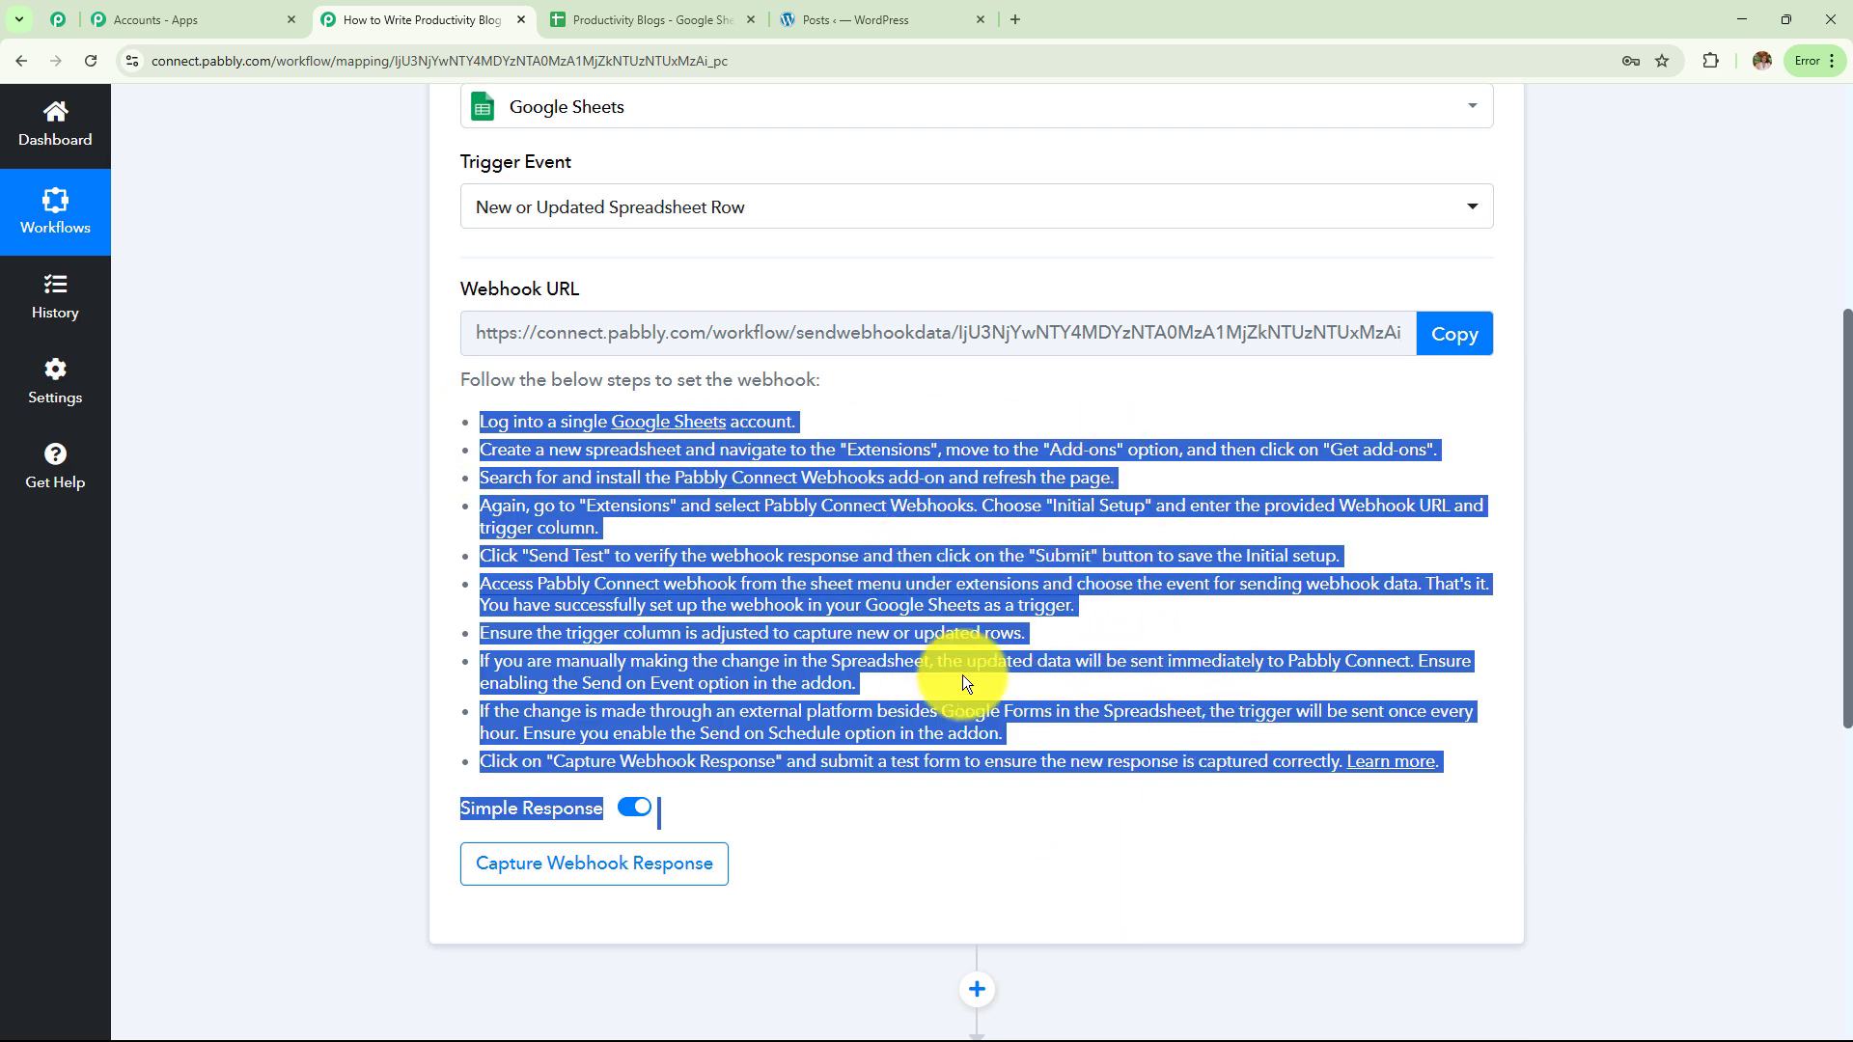
click(648, 19)
click(390, 483)
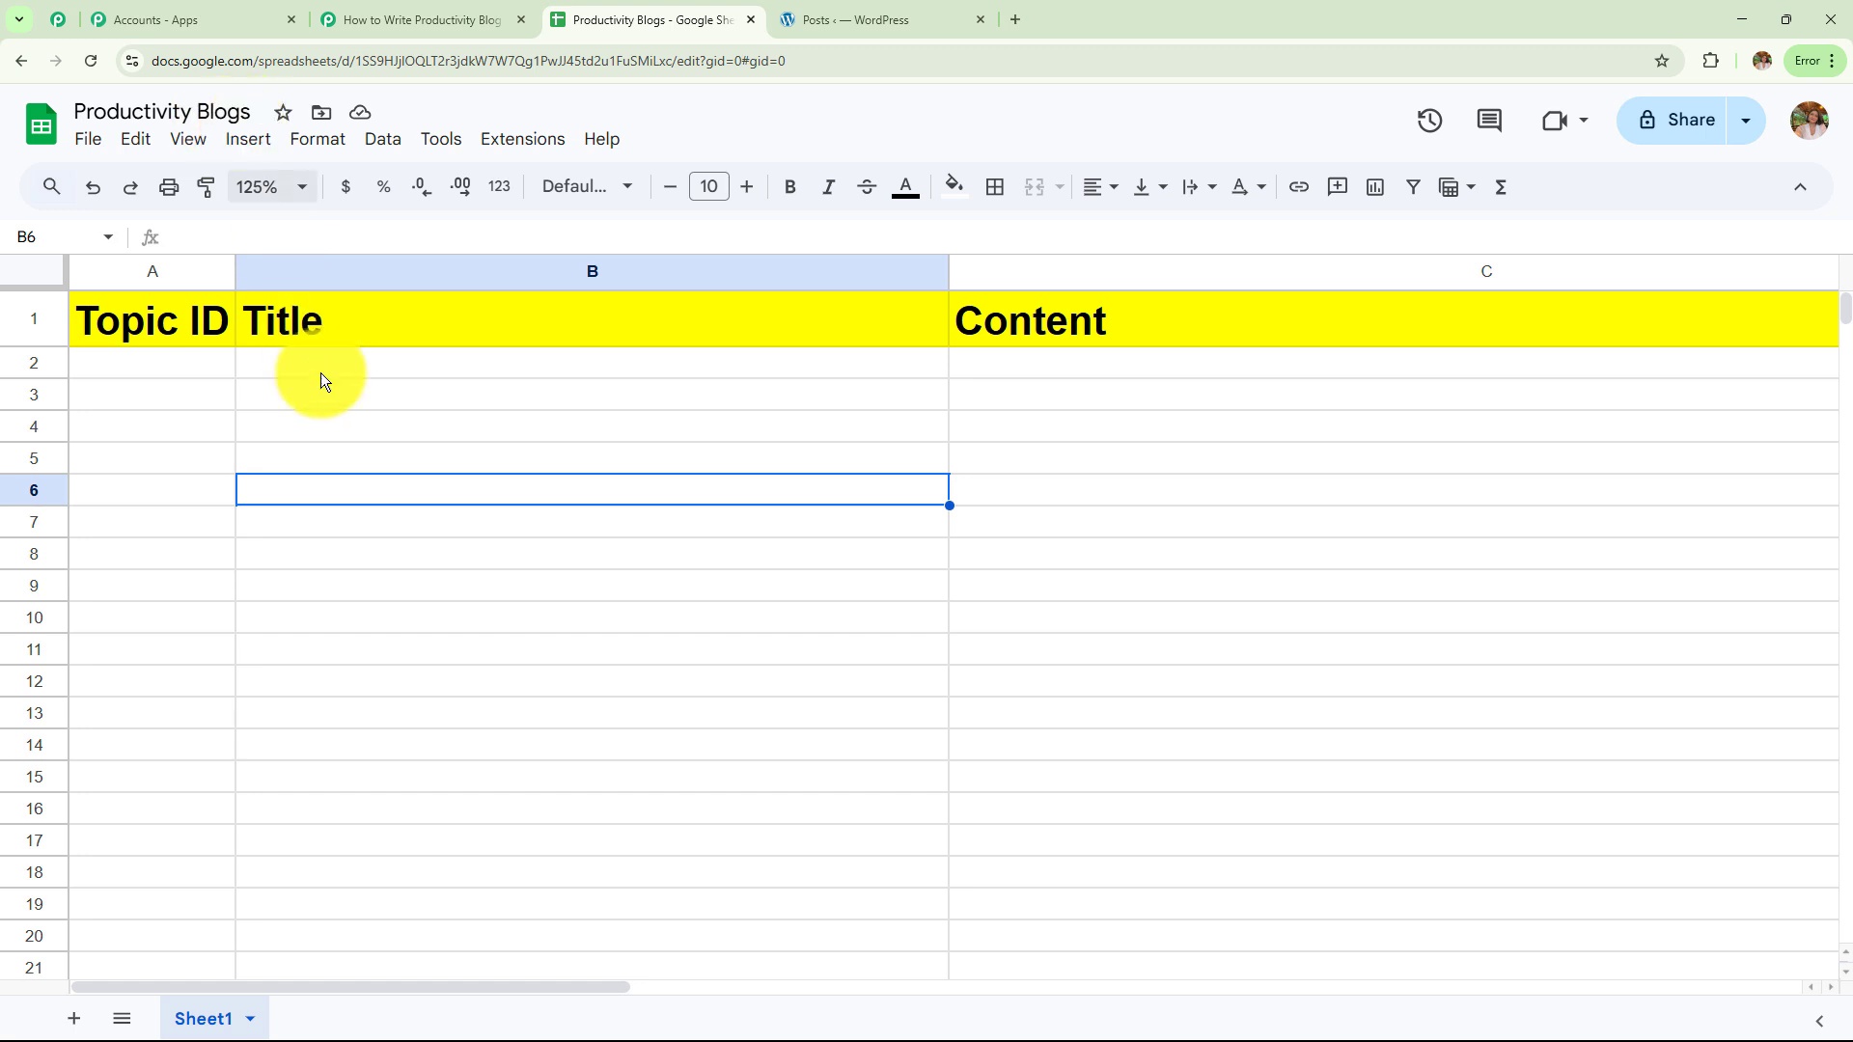
Enter 001 in A2 and 'Why You’re Always Behind Schedule (And How to Fix It)' in B2, then return to Pabbly
click(384, 367)
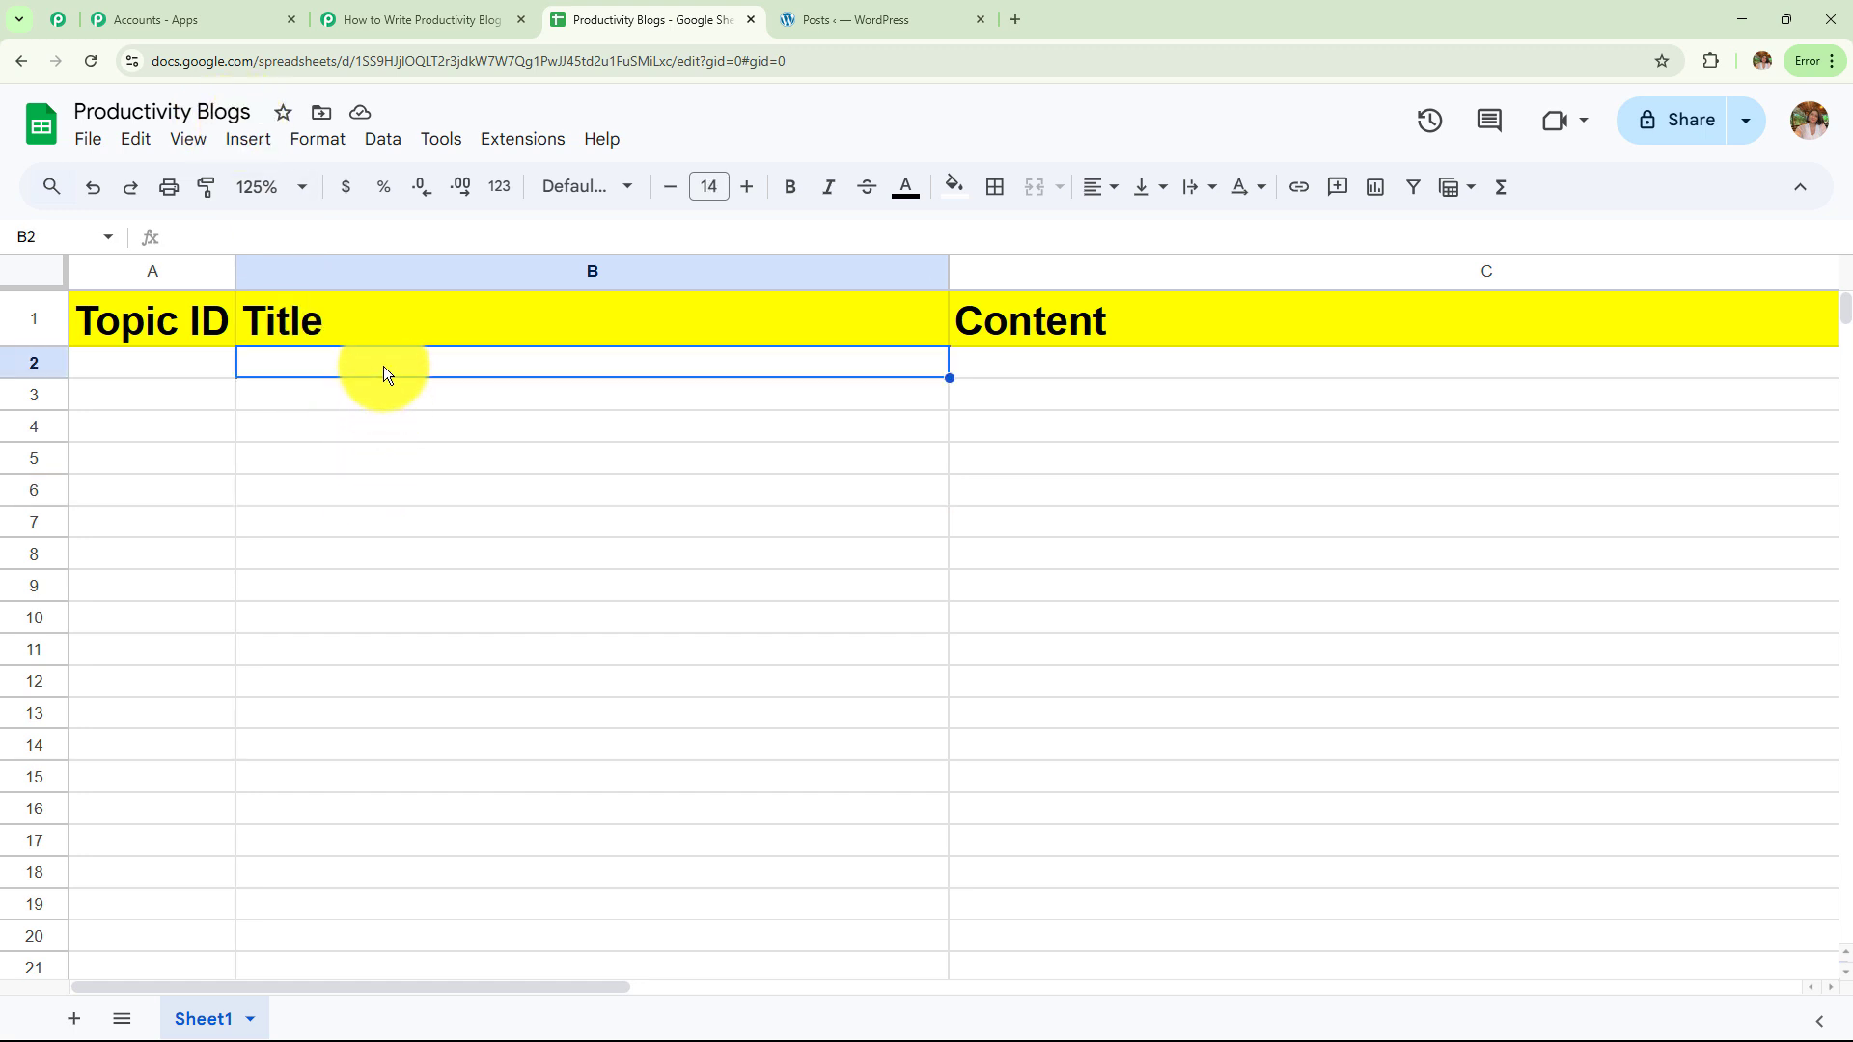
click(154, 366)
text(001)
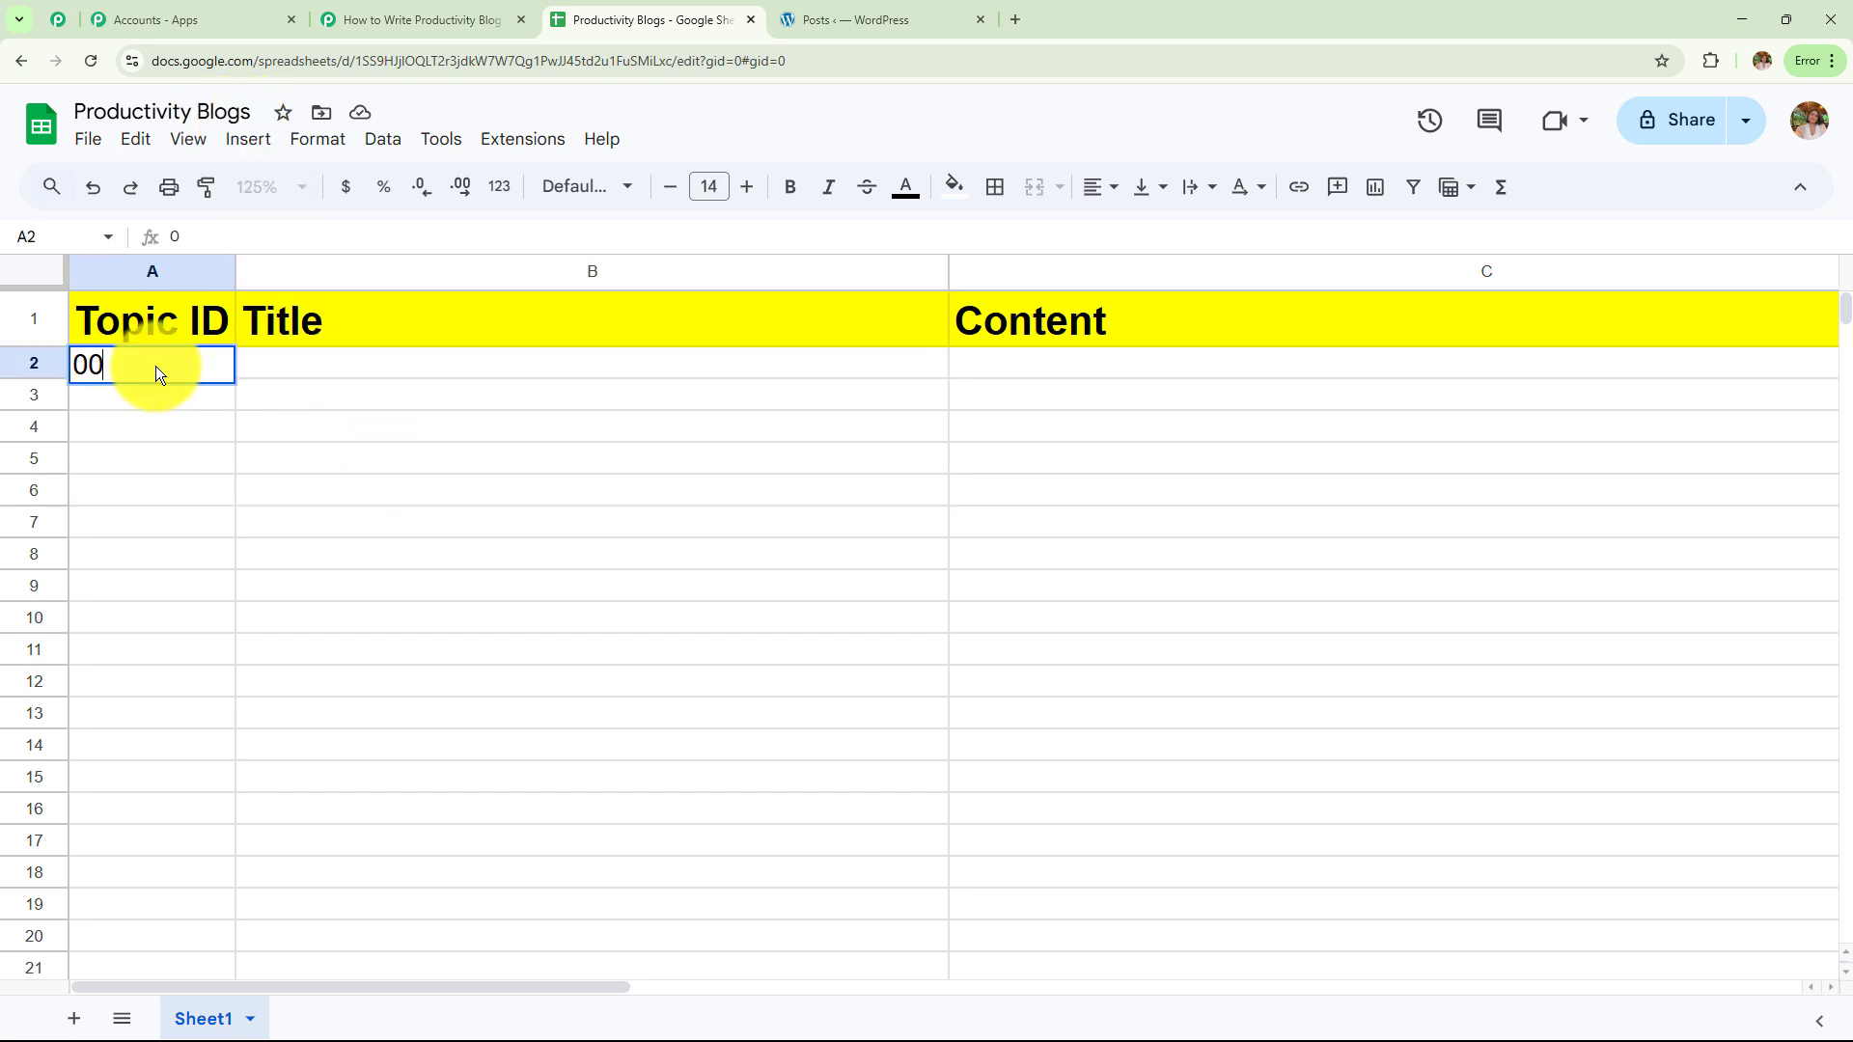
click(286, 360)
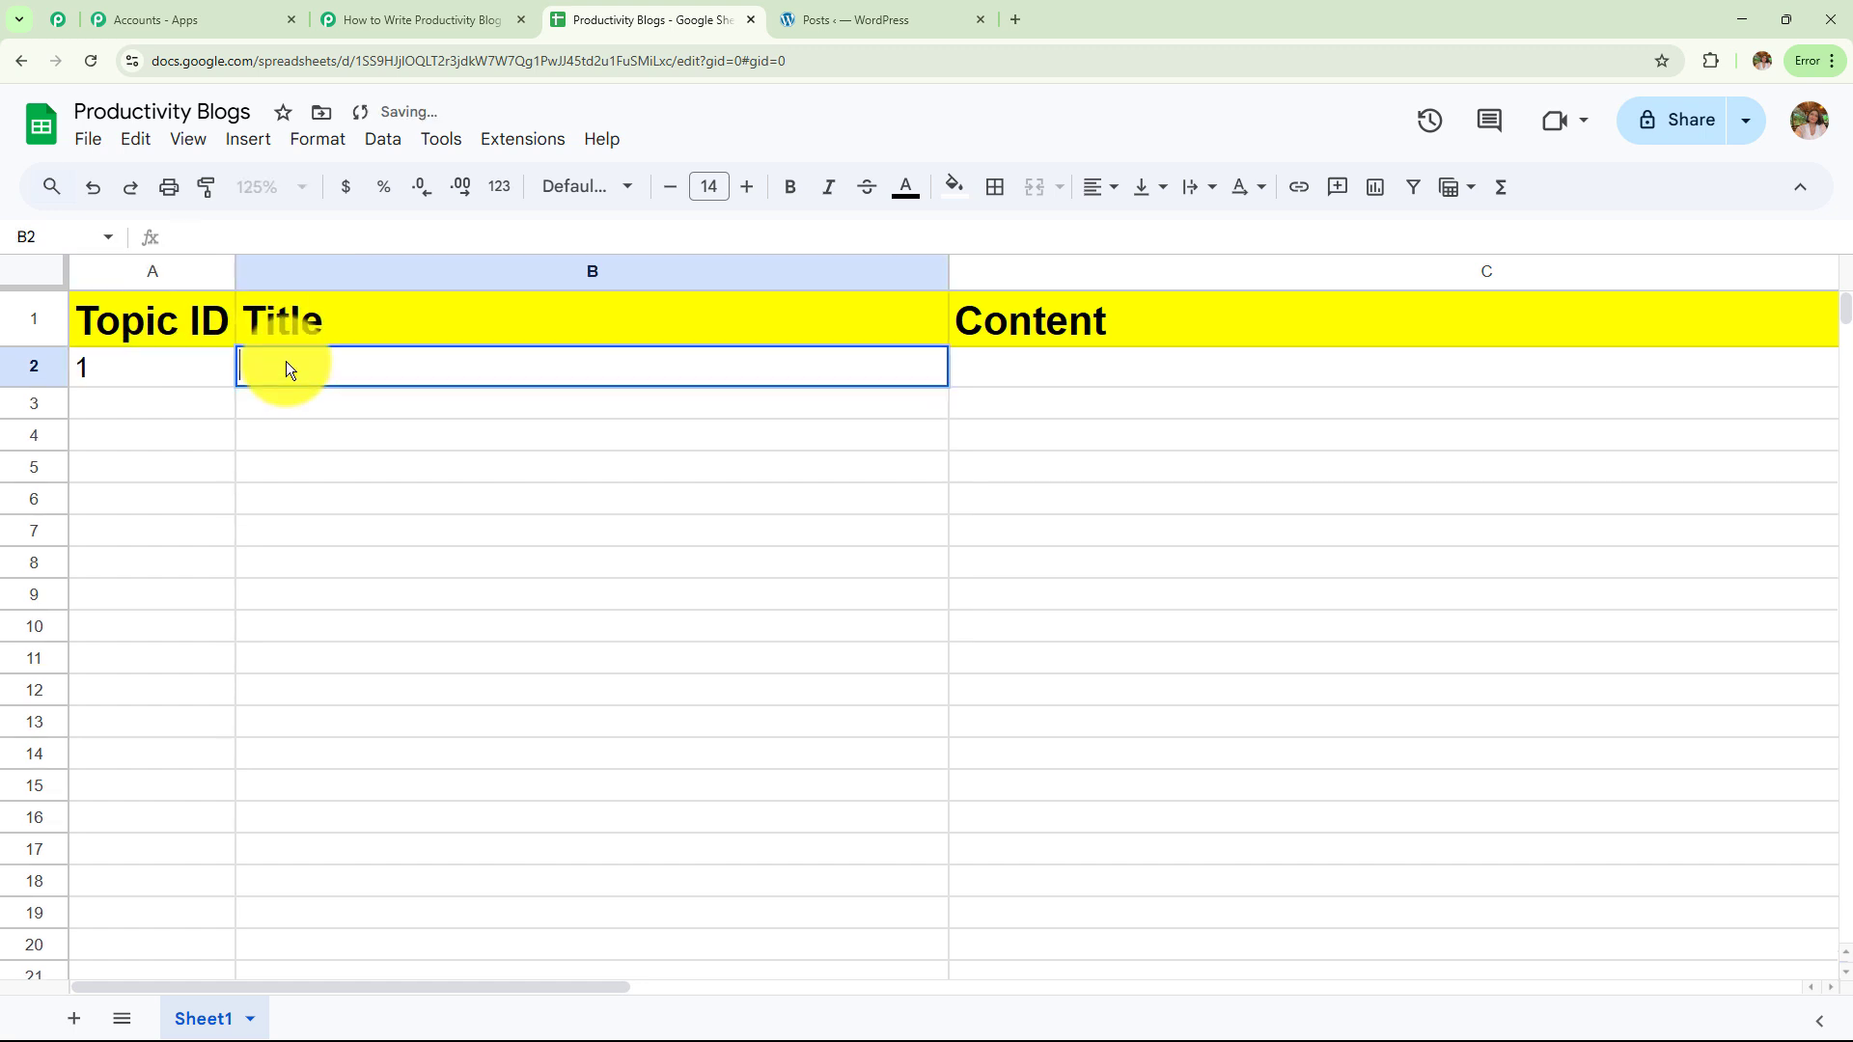
text(Why You’re Always Behind Schedule (And How to Fix It))
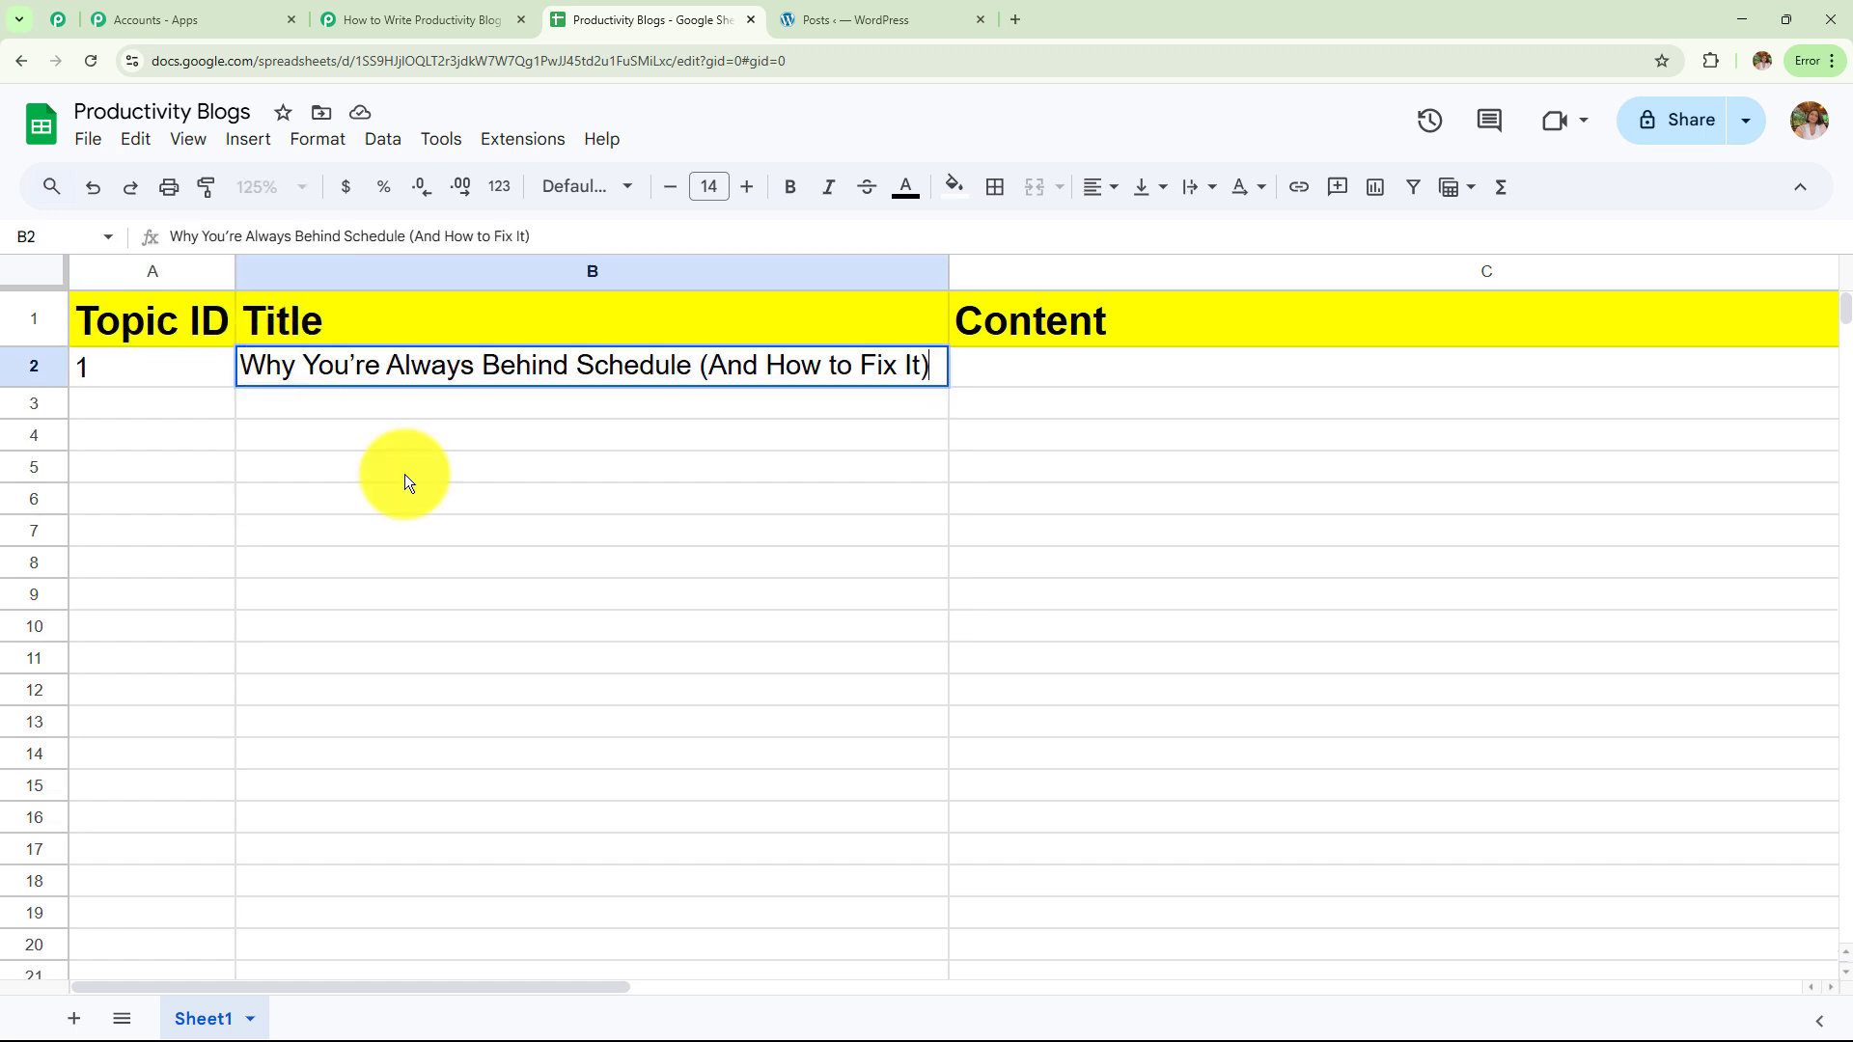
key(Return)
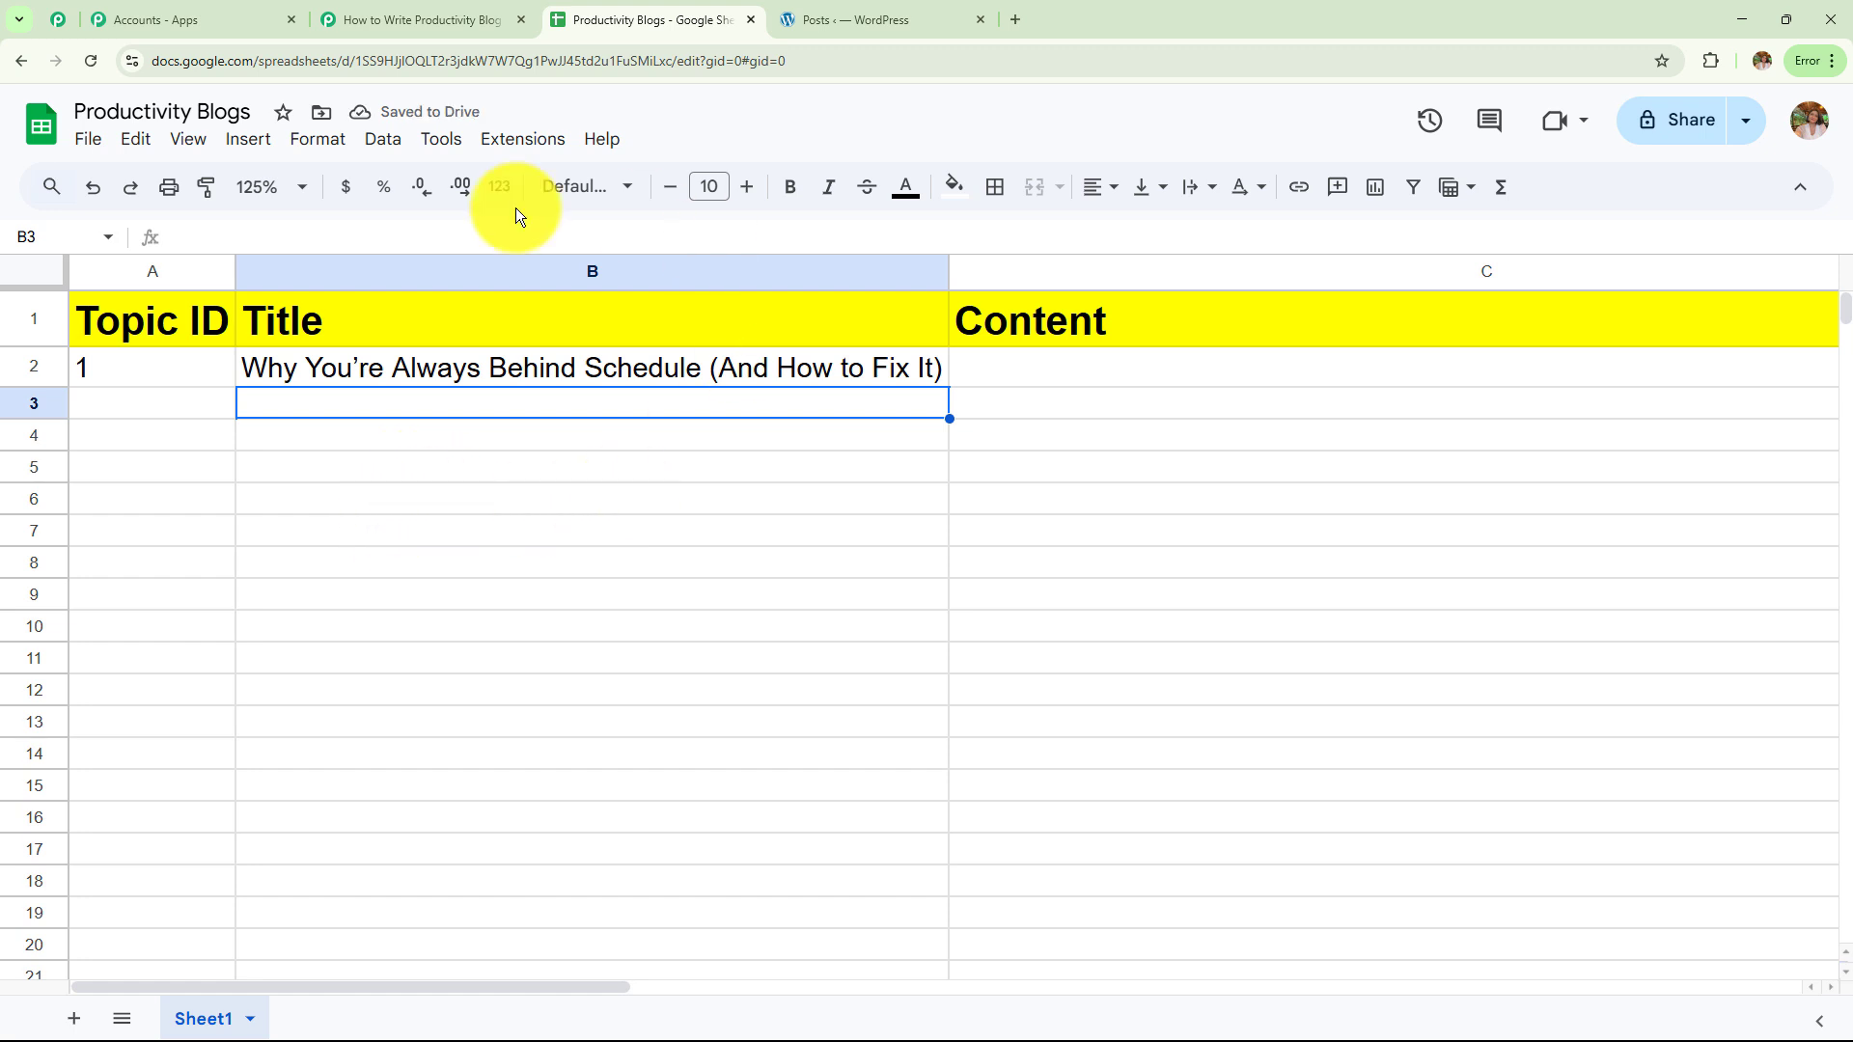
click(419, 19)
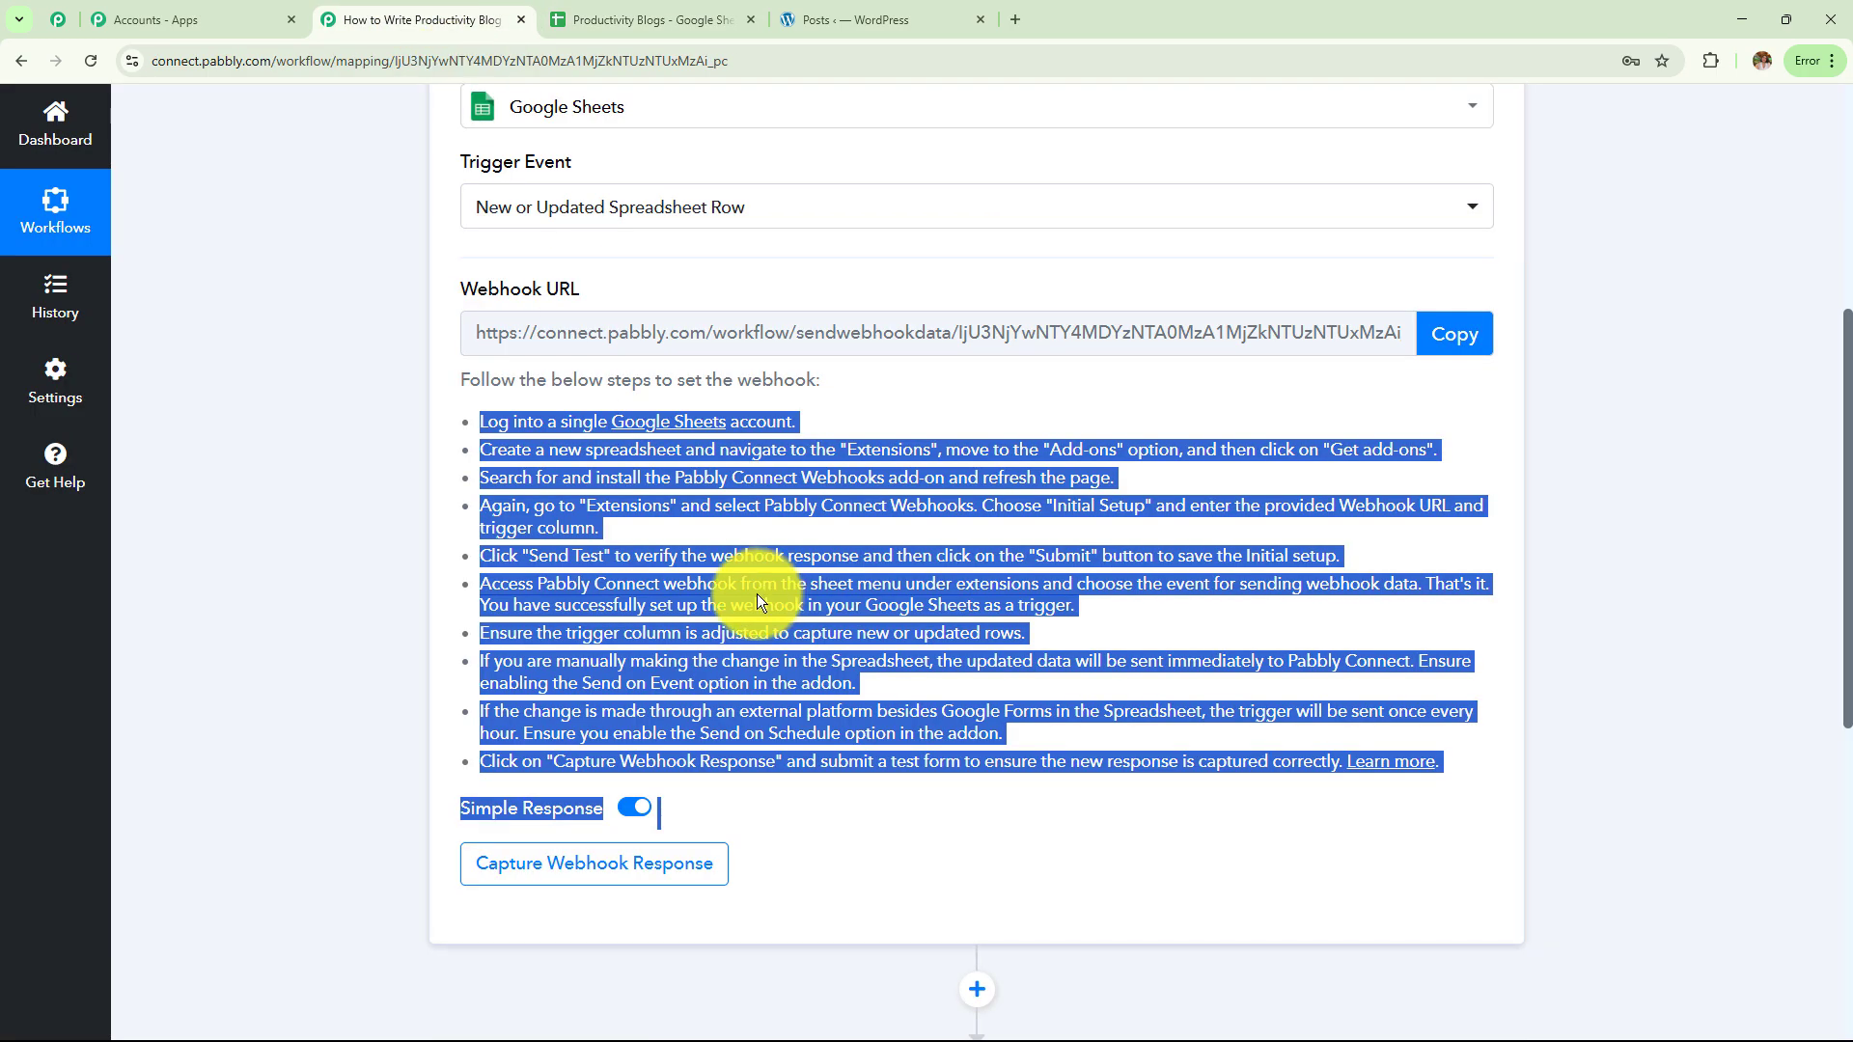
Review the webhook instructions, then return to the spreadsheet and open its Extensions menu
scroll(757, 594, up, 5)
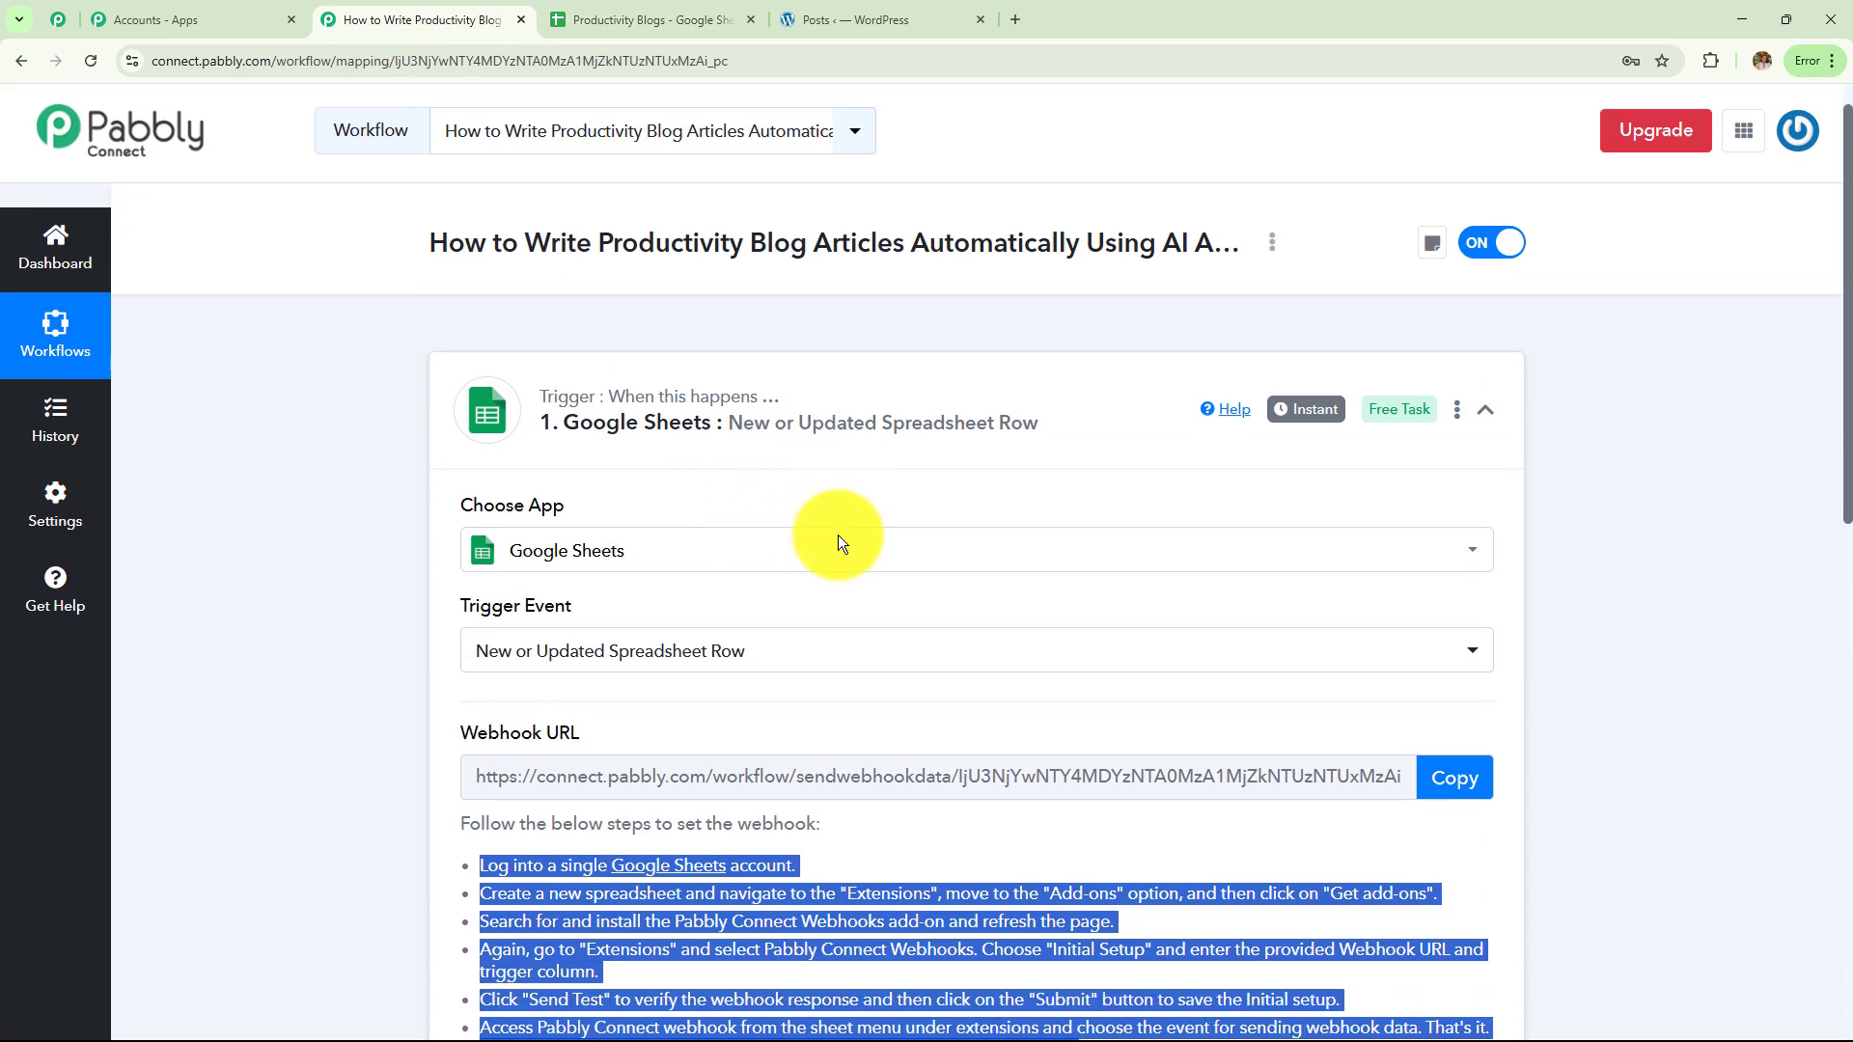
scroll(838, 535, down, 8)
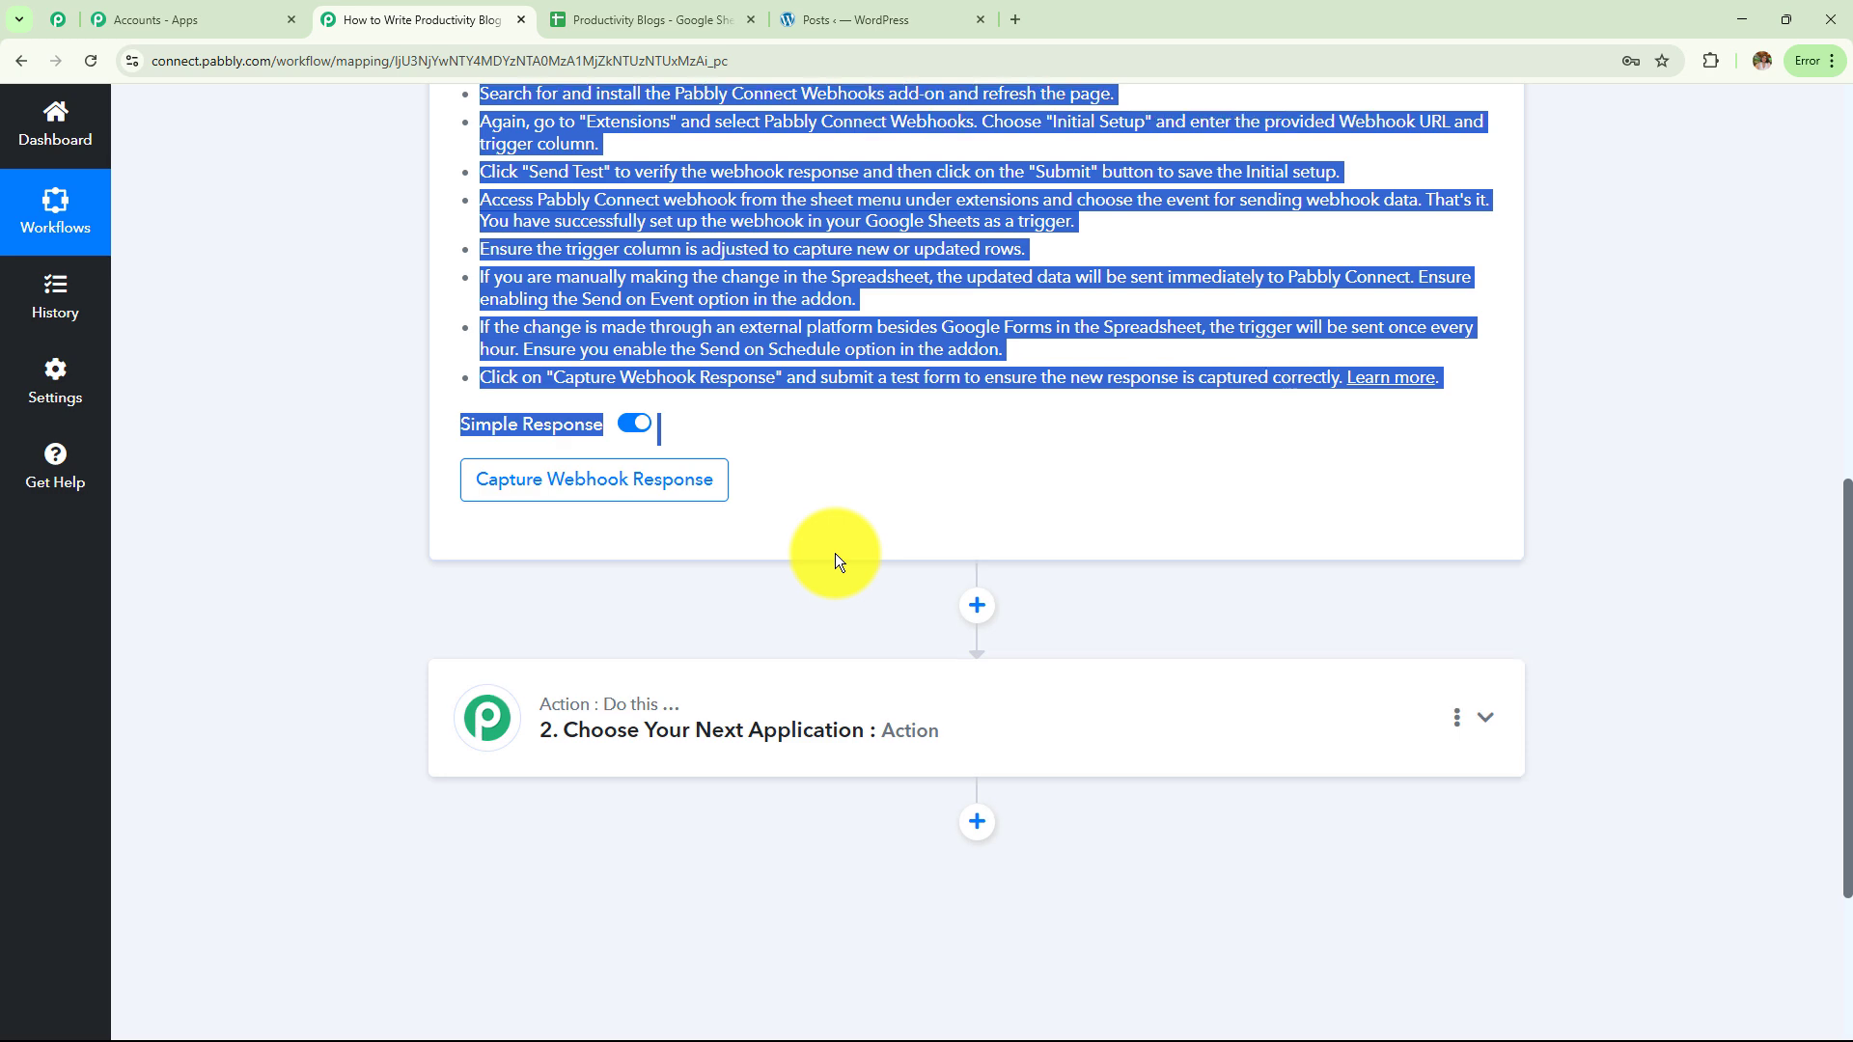
scroll(836, 553, up, 5)
click(652, 20)
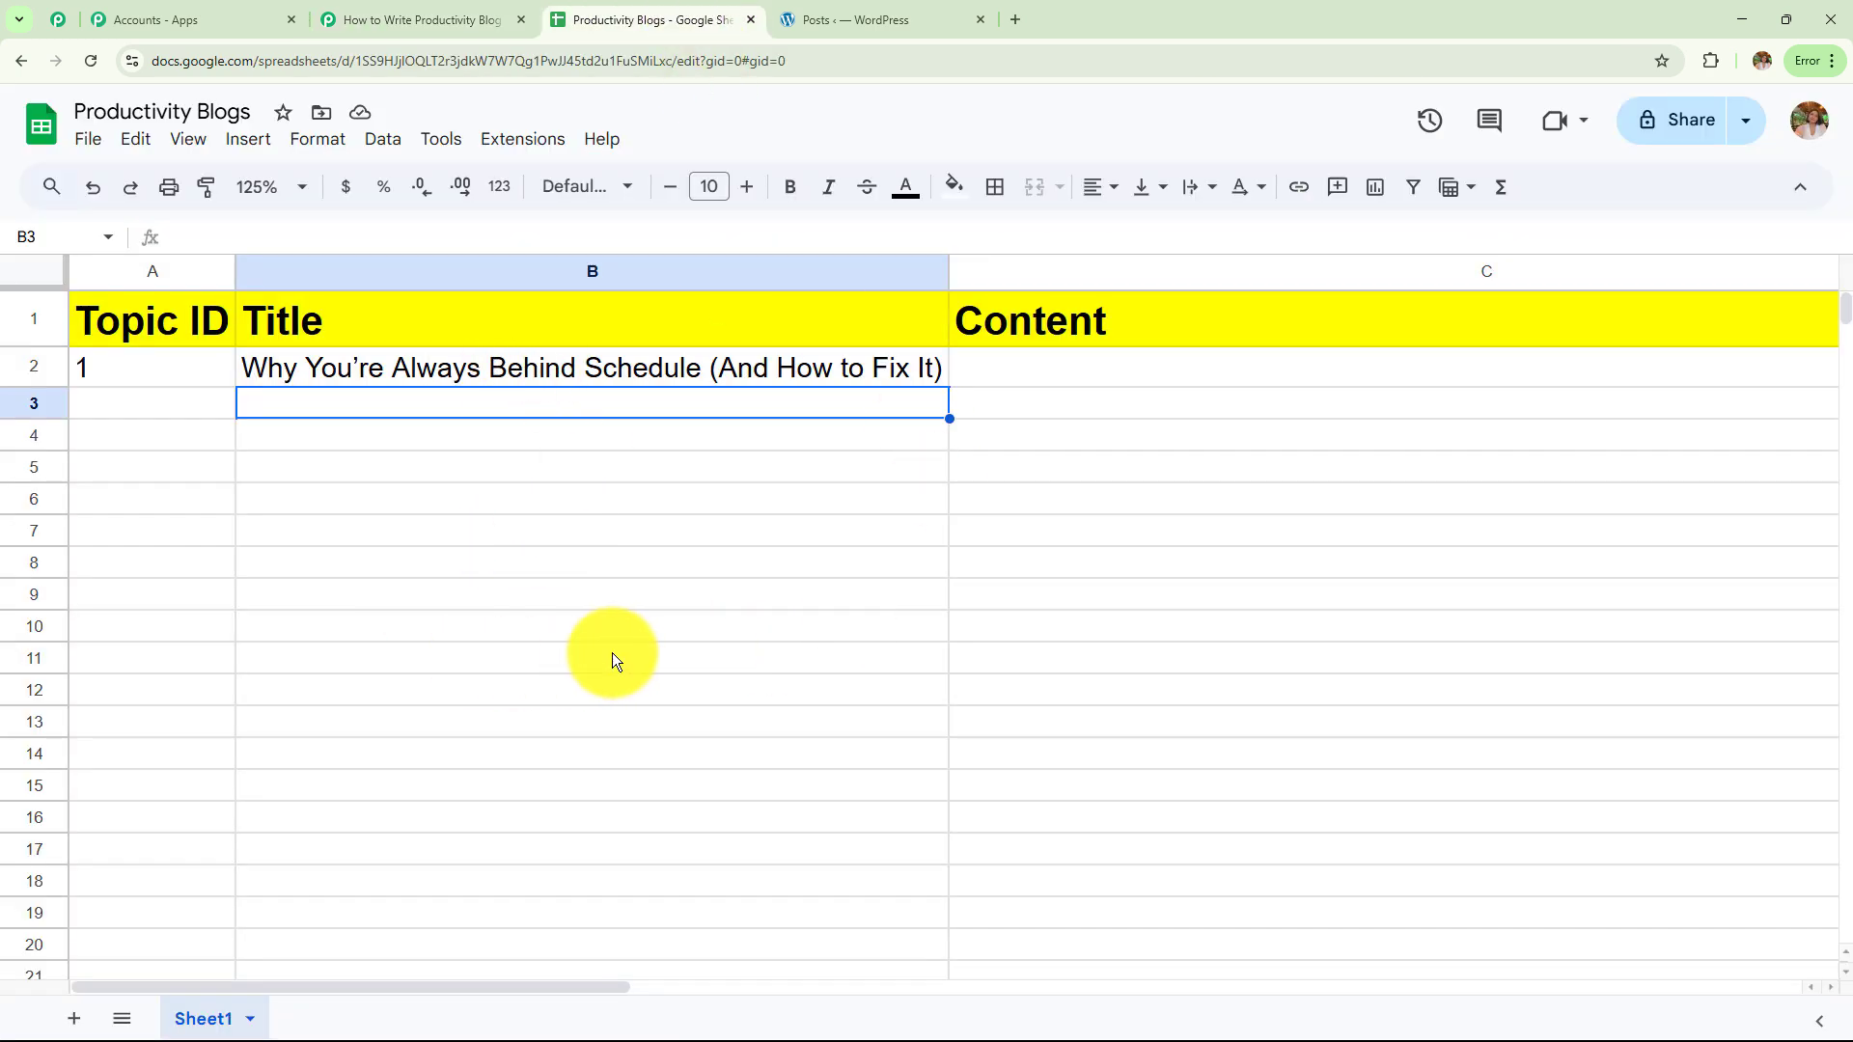
click(415, 18)
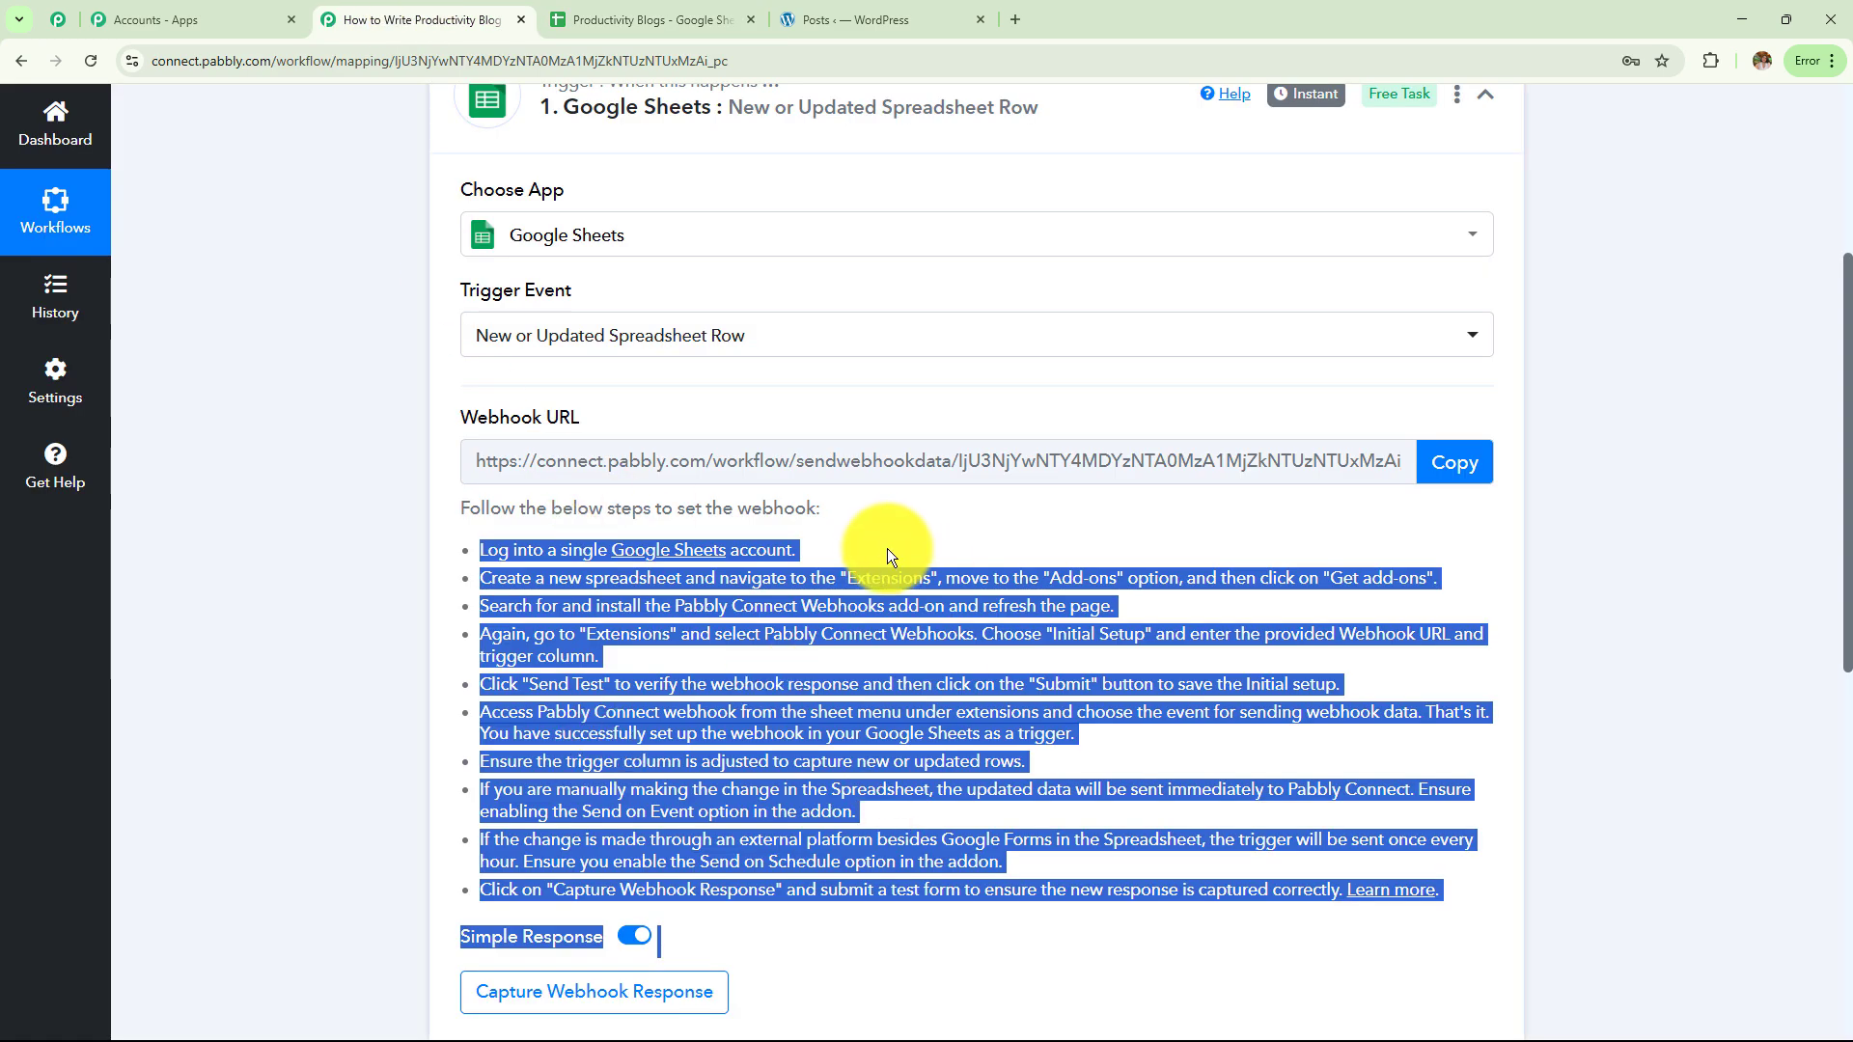
click(731, 18)
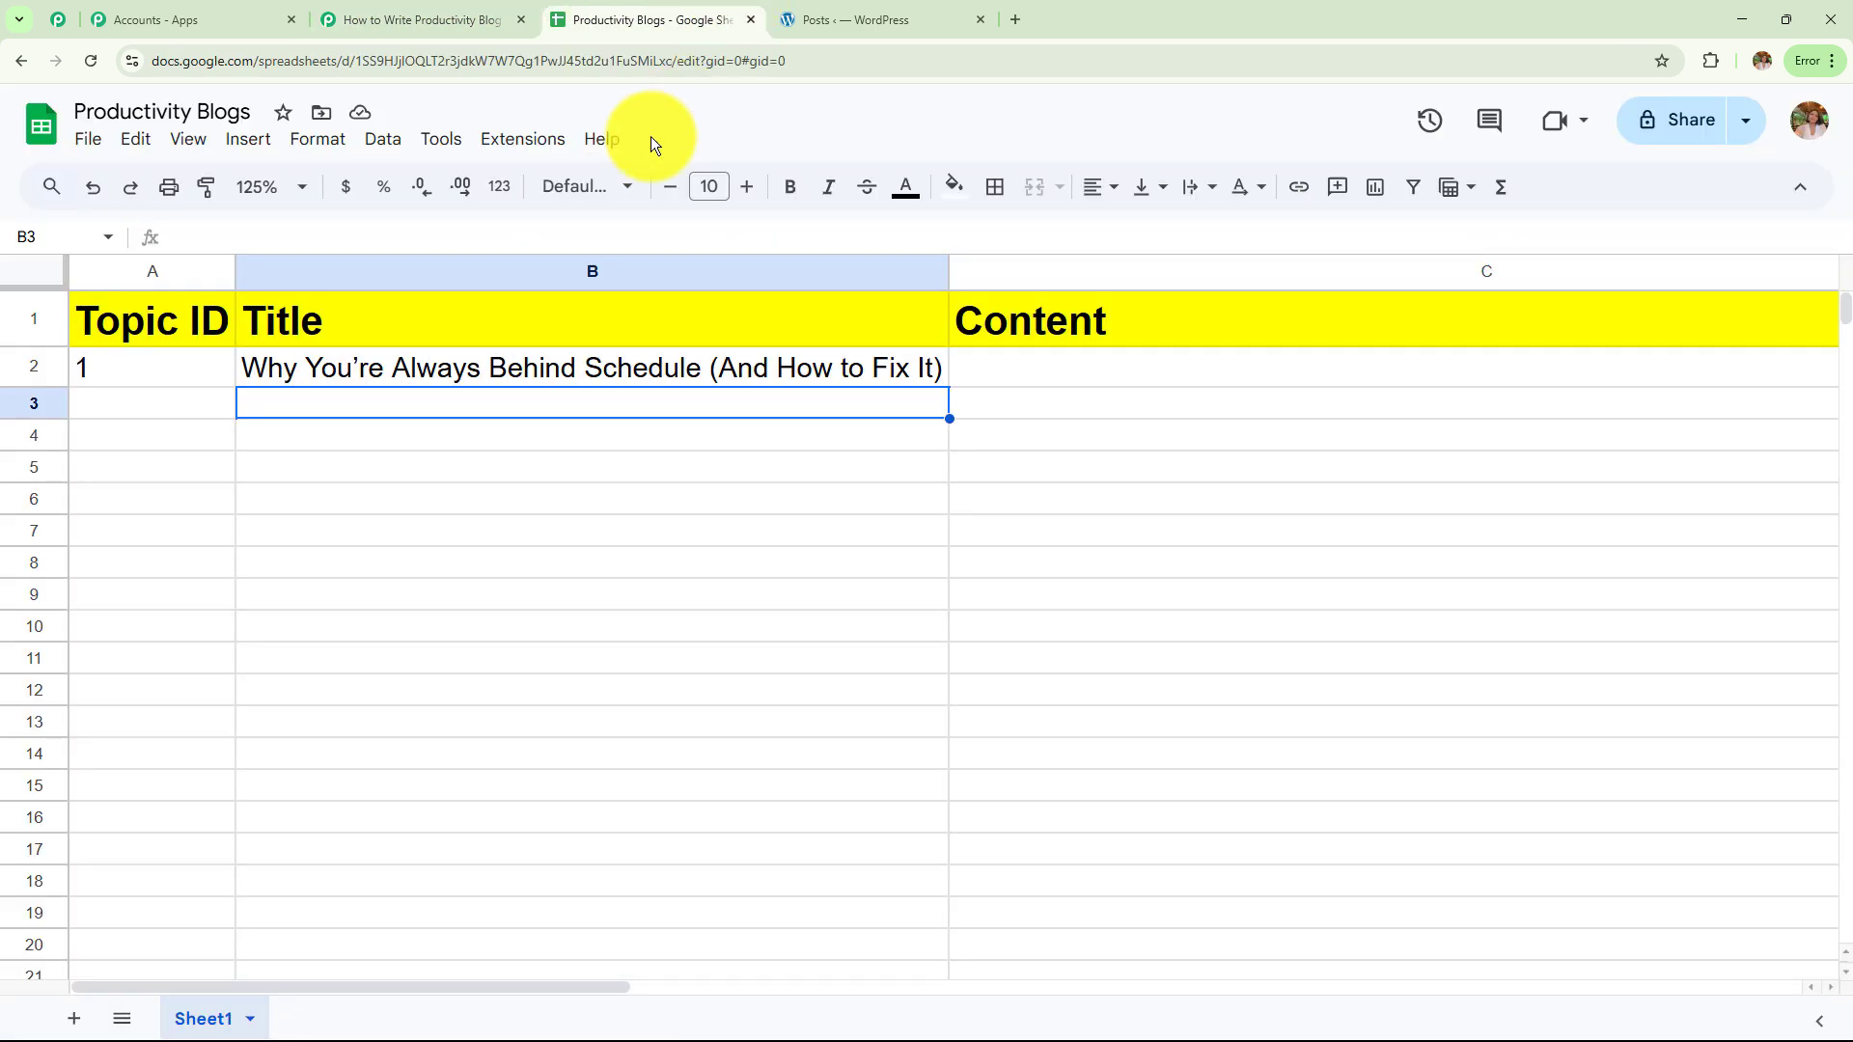
click(548, 157)
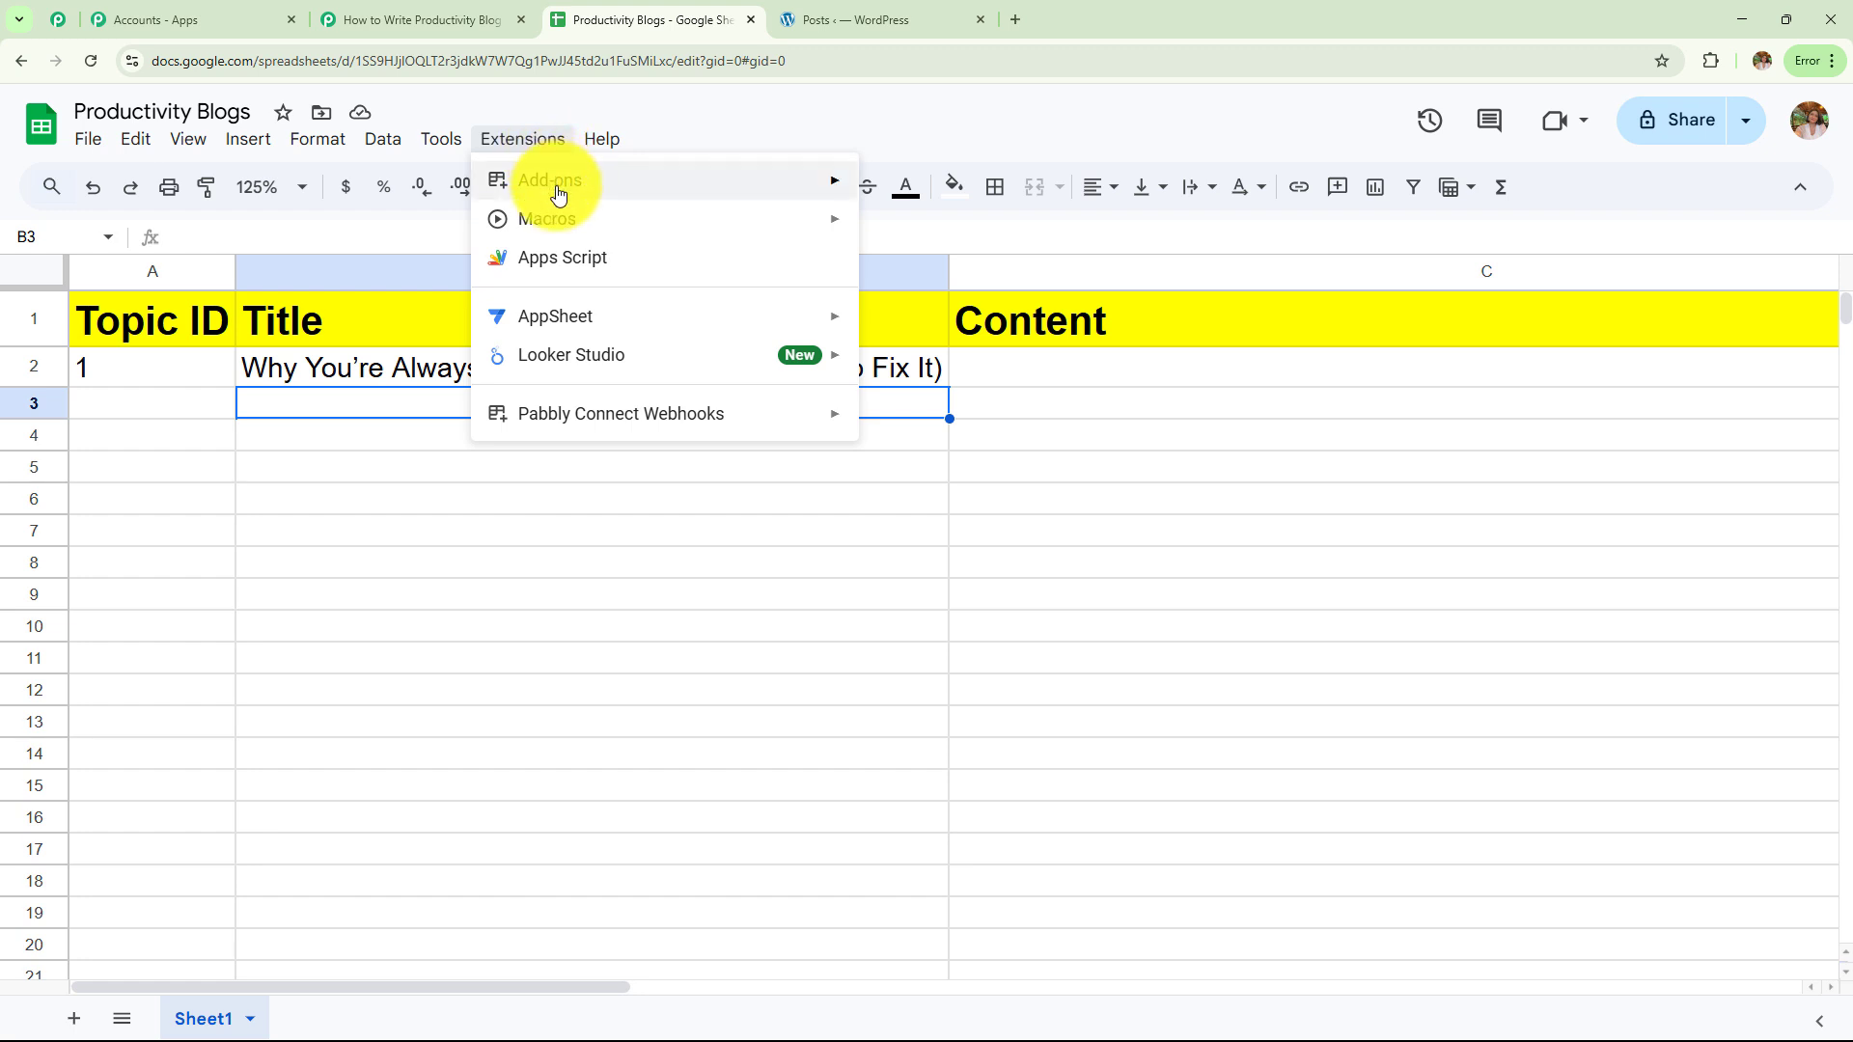
Search the marketplace for 'Pabbly Connect Webhooks', confirm it's installed, then find it under Extensions
mouse_move(558, 194)
click(918, 201)
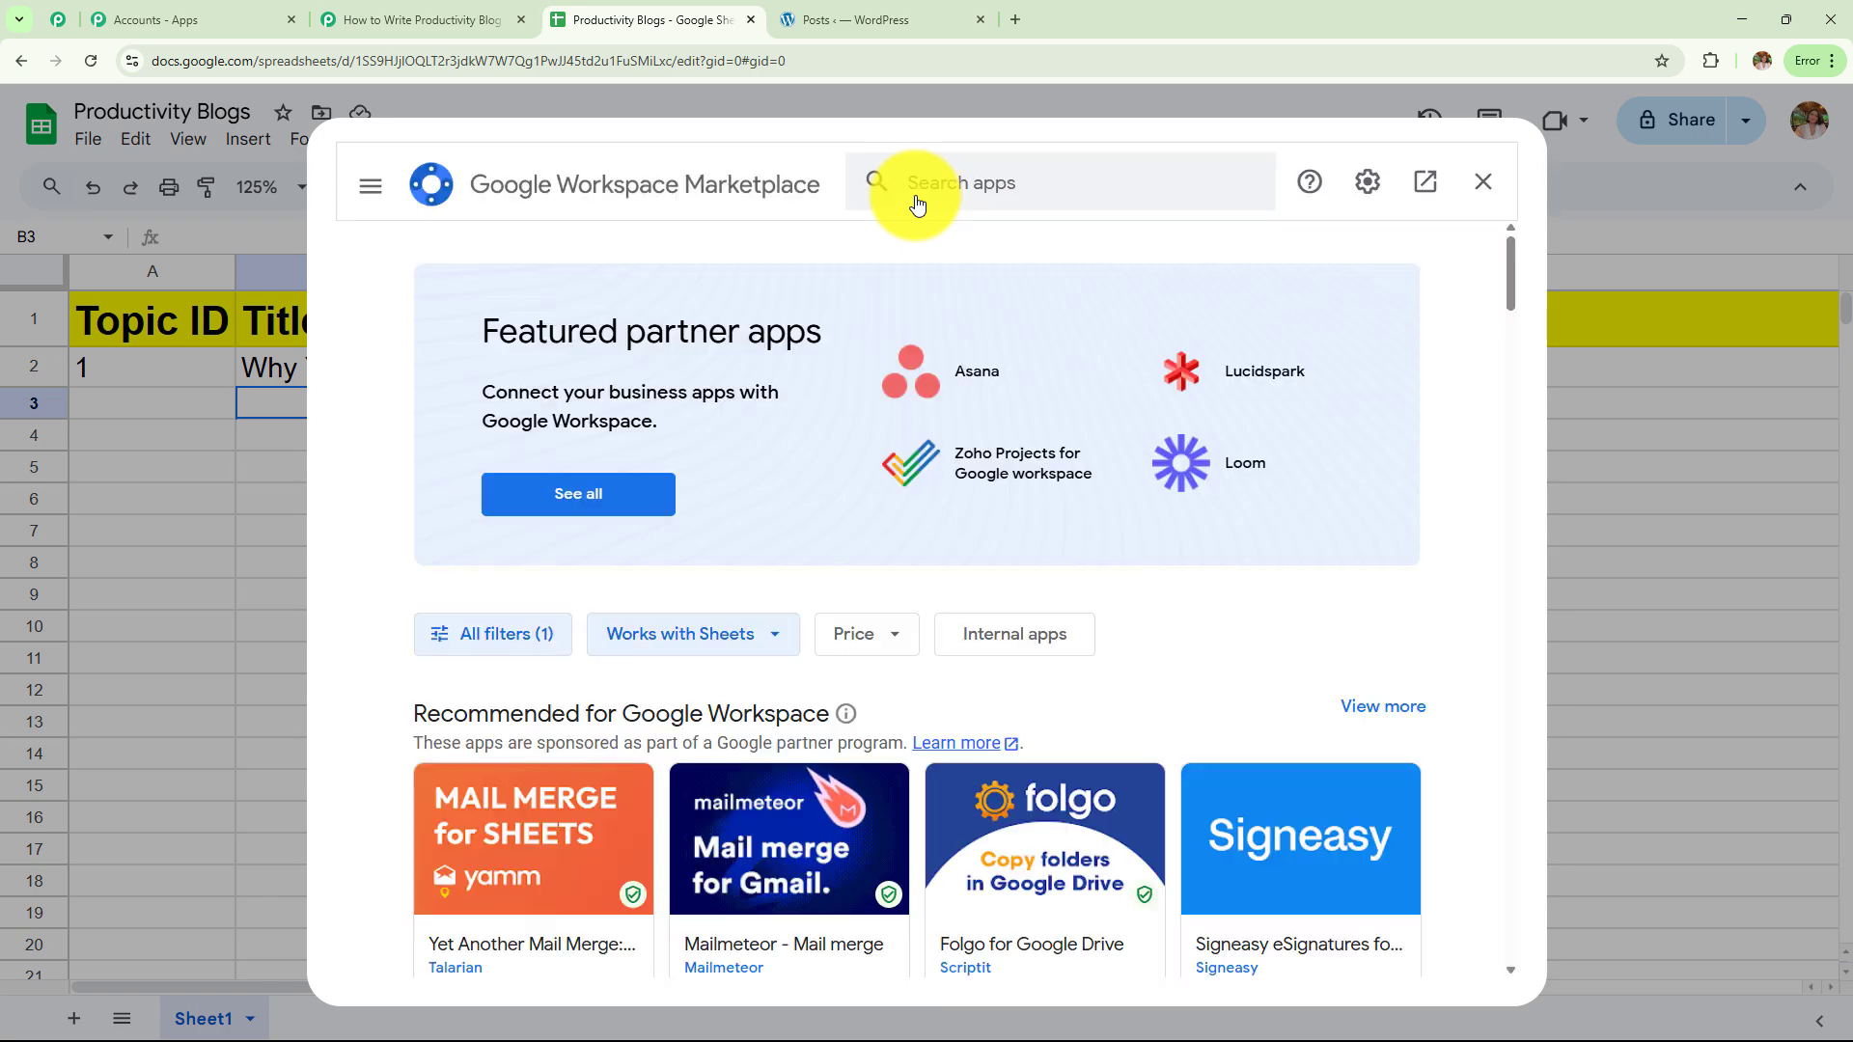
click(919, 185)
text(Pa)
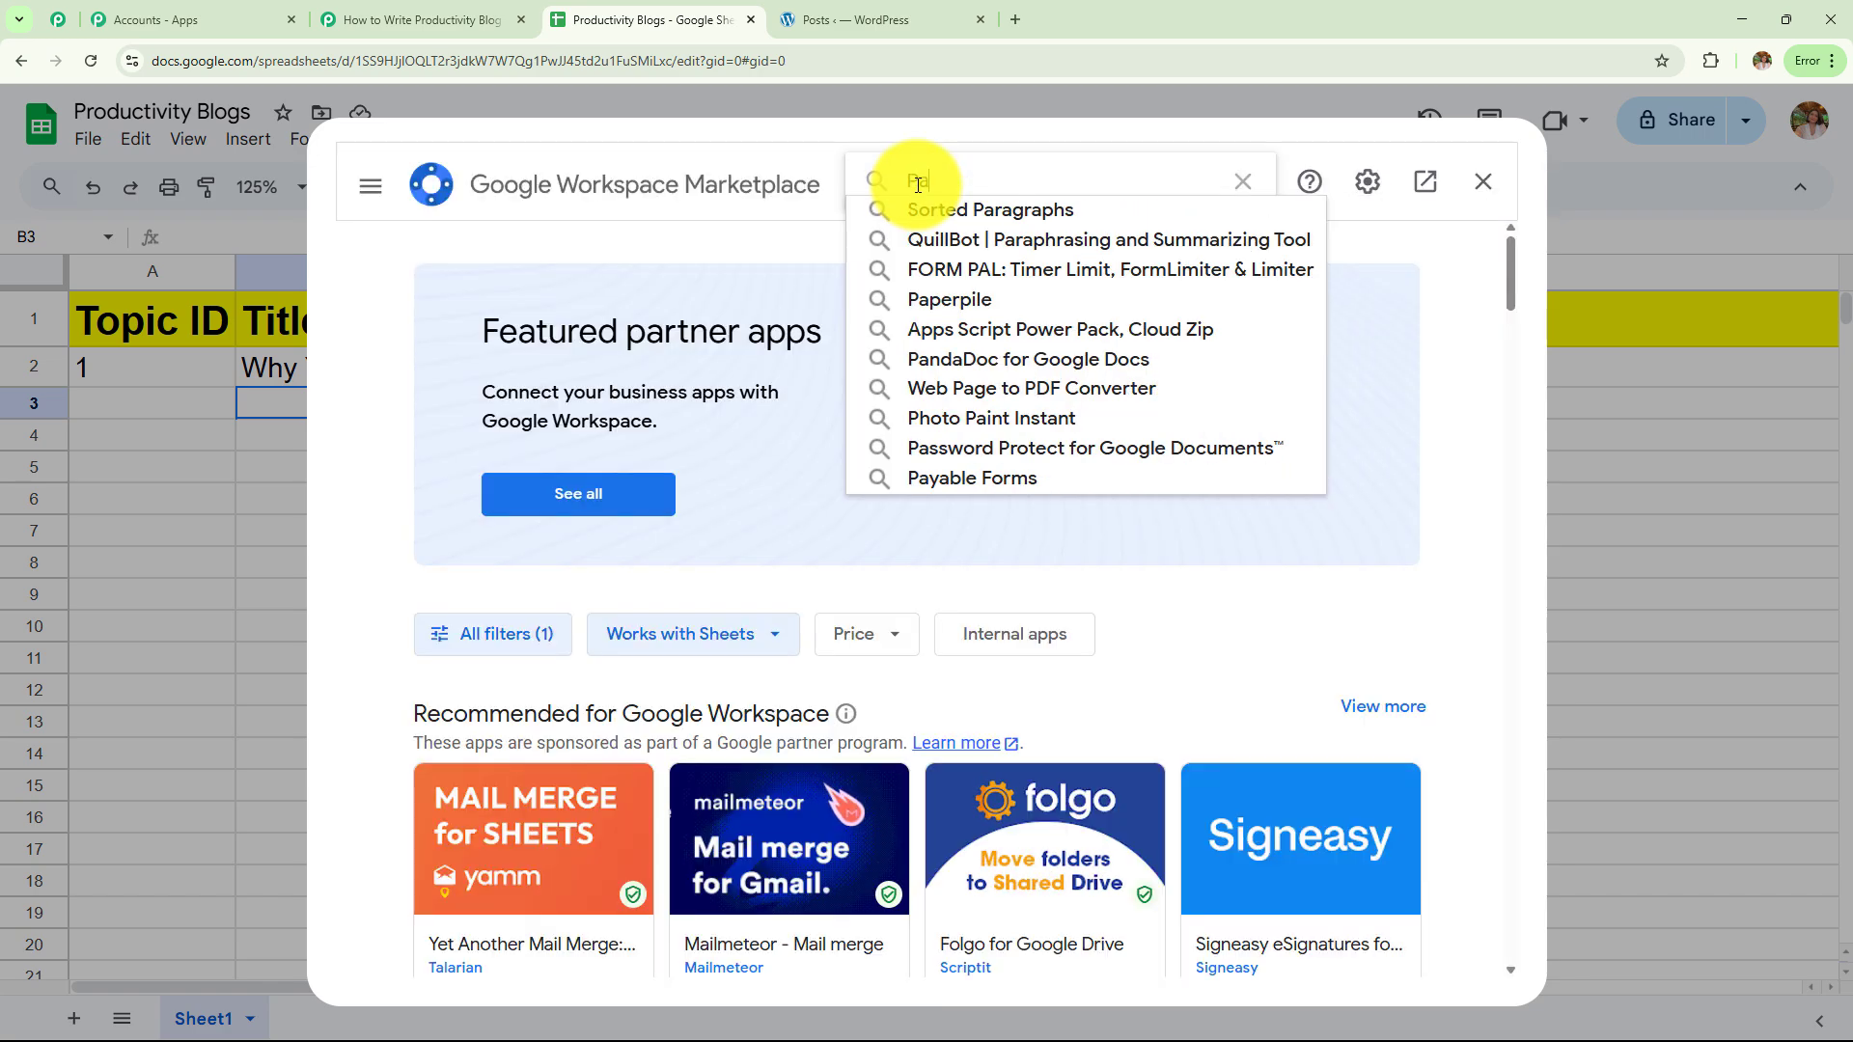
text(bb)
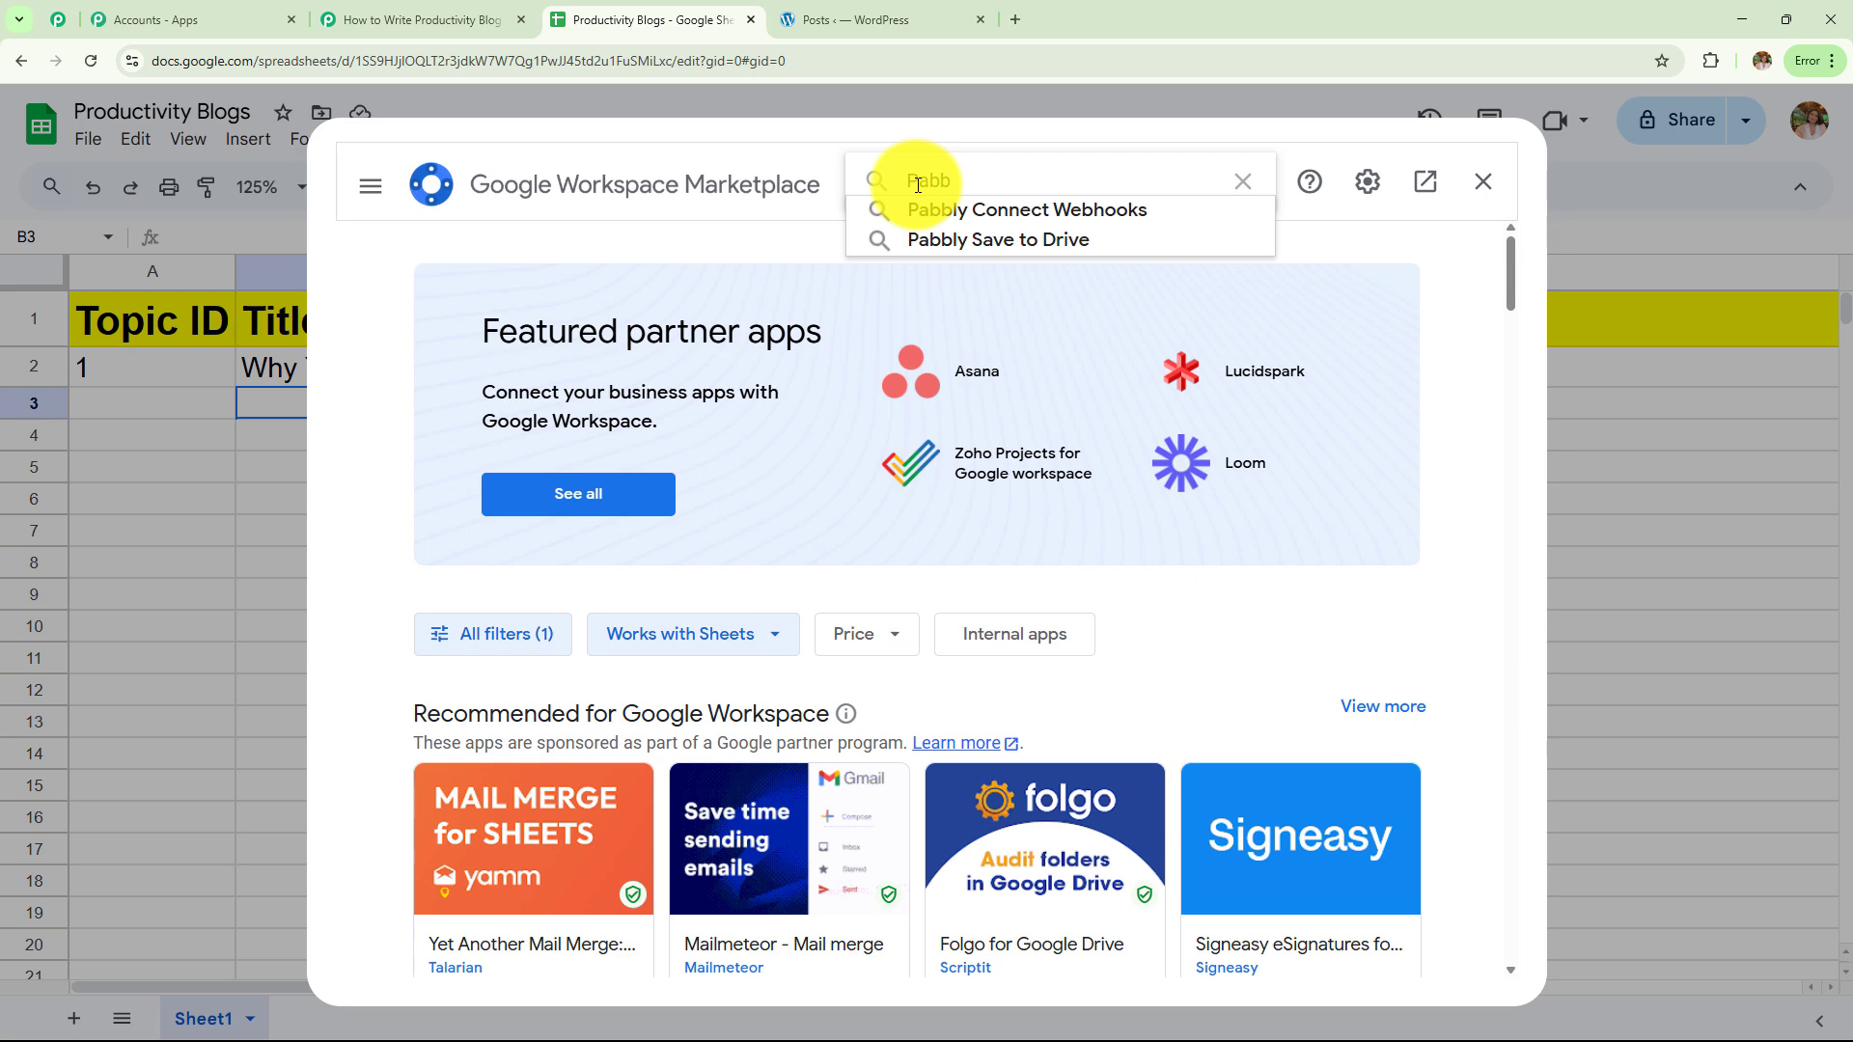
click(958, 202)
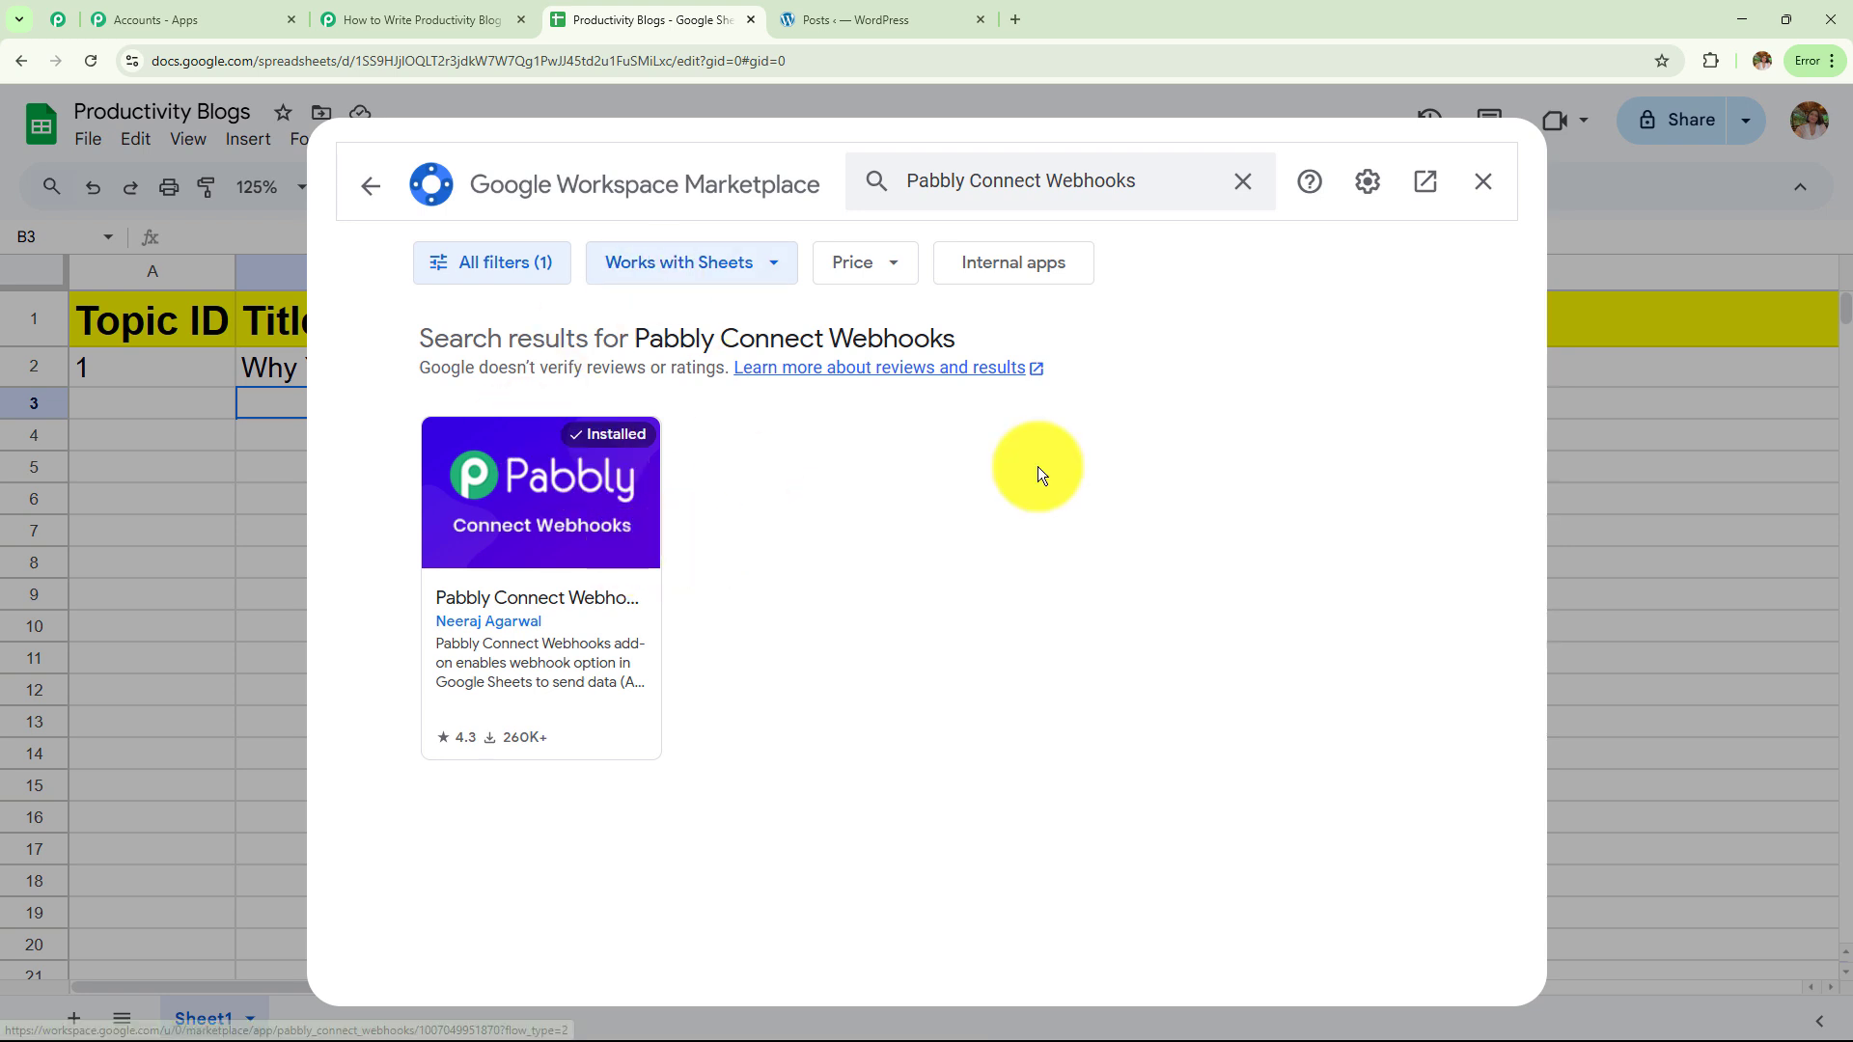
click(1491, 188)
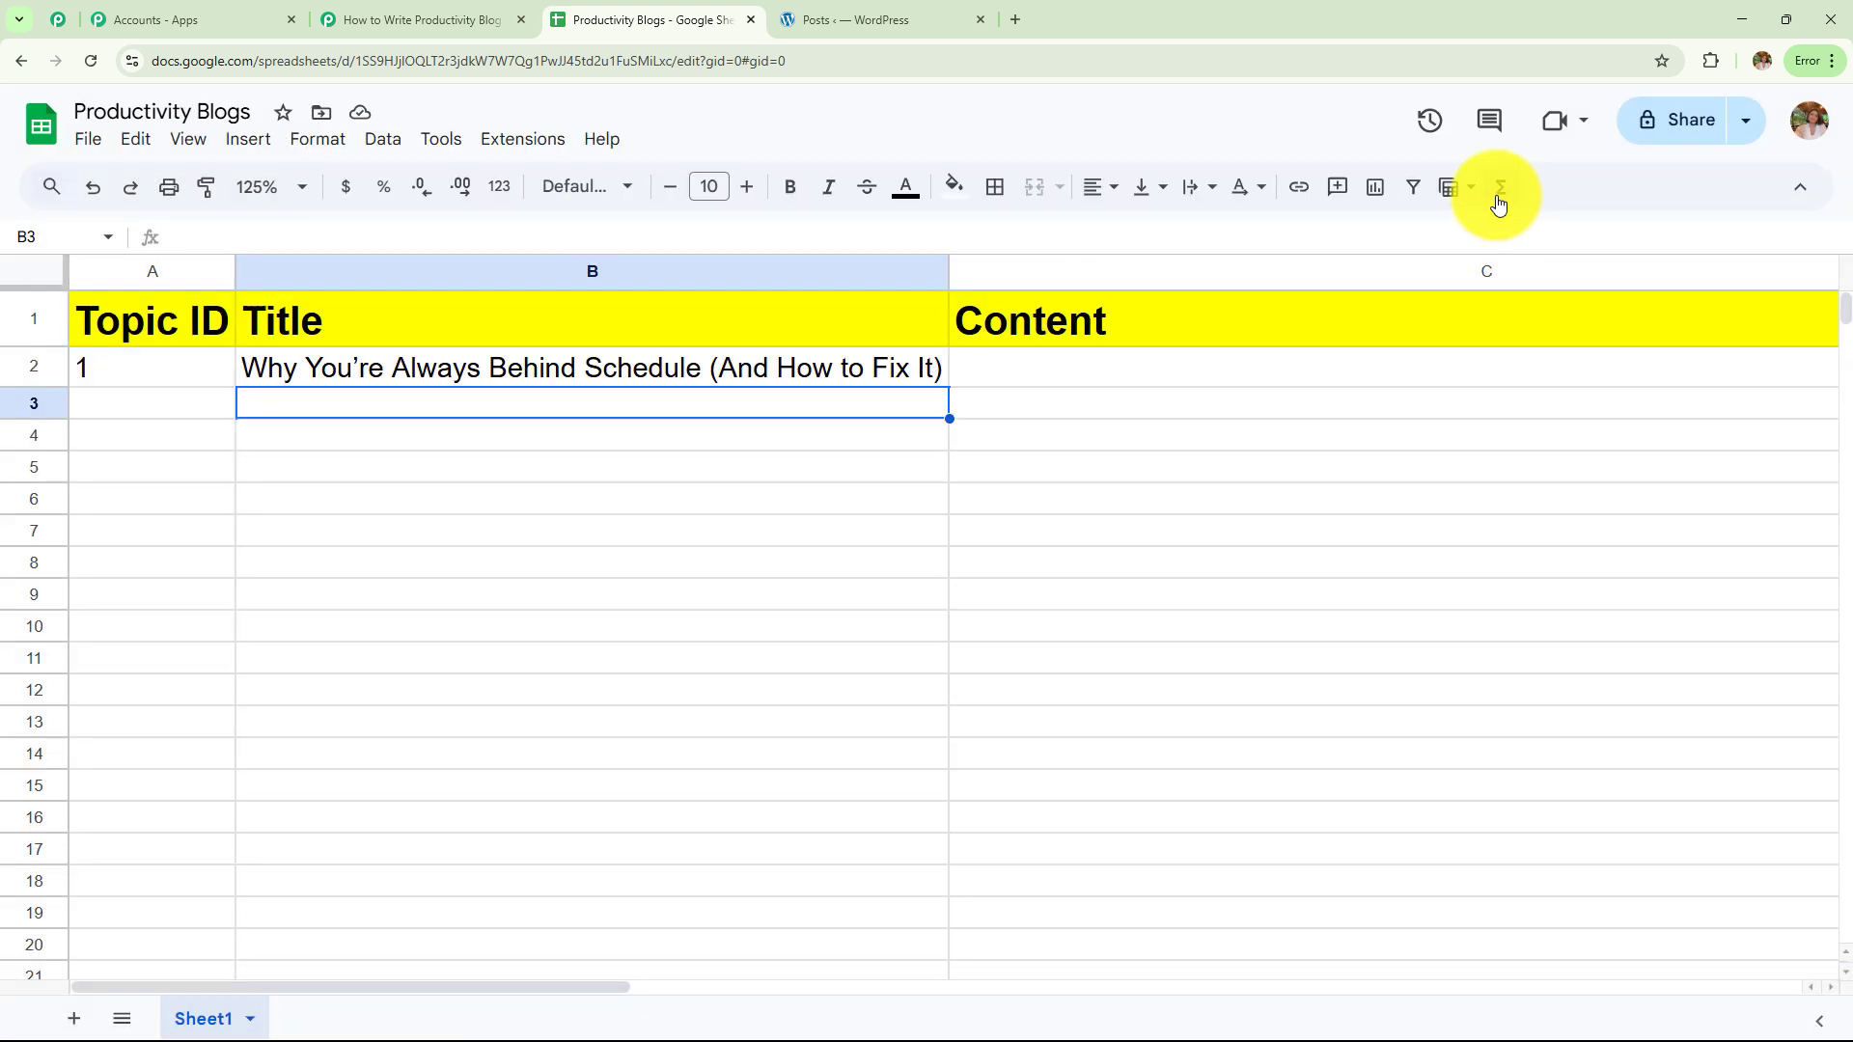
click(522, 138)
mouse_move(589, 415)
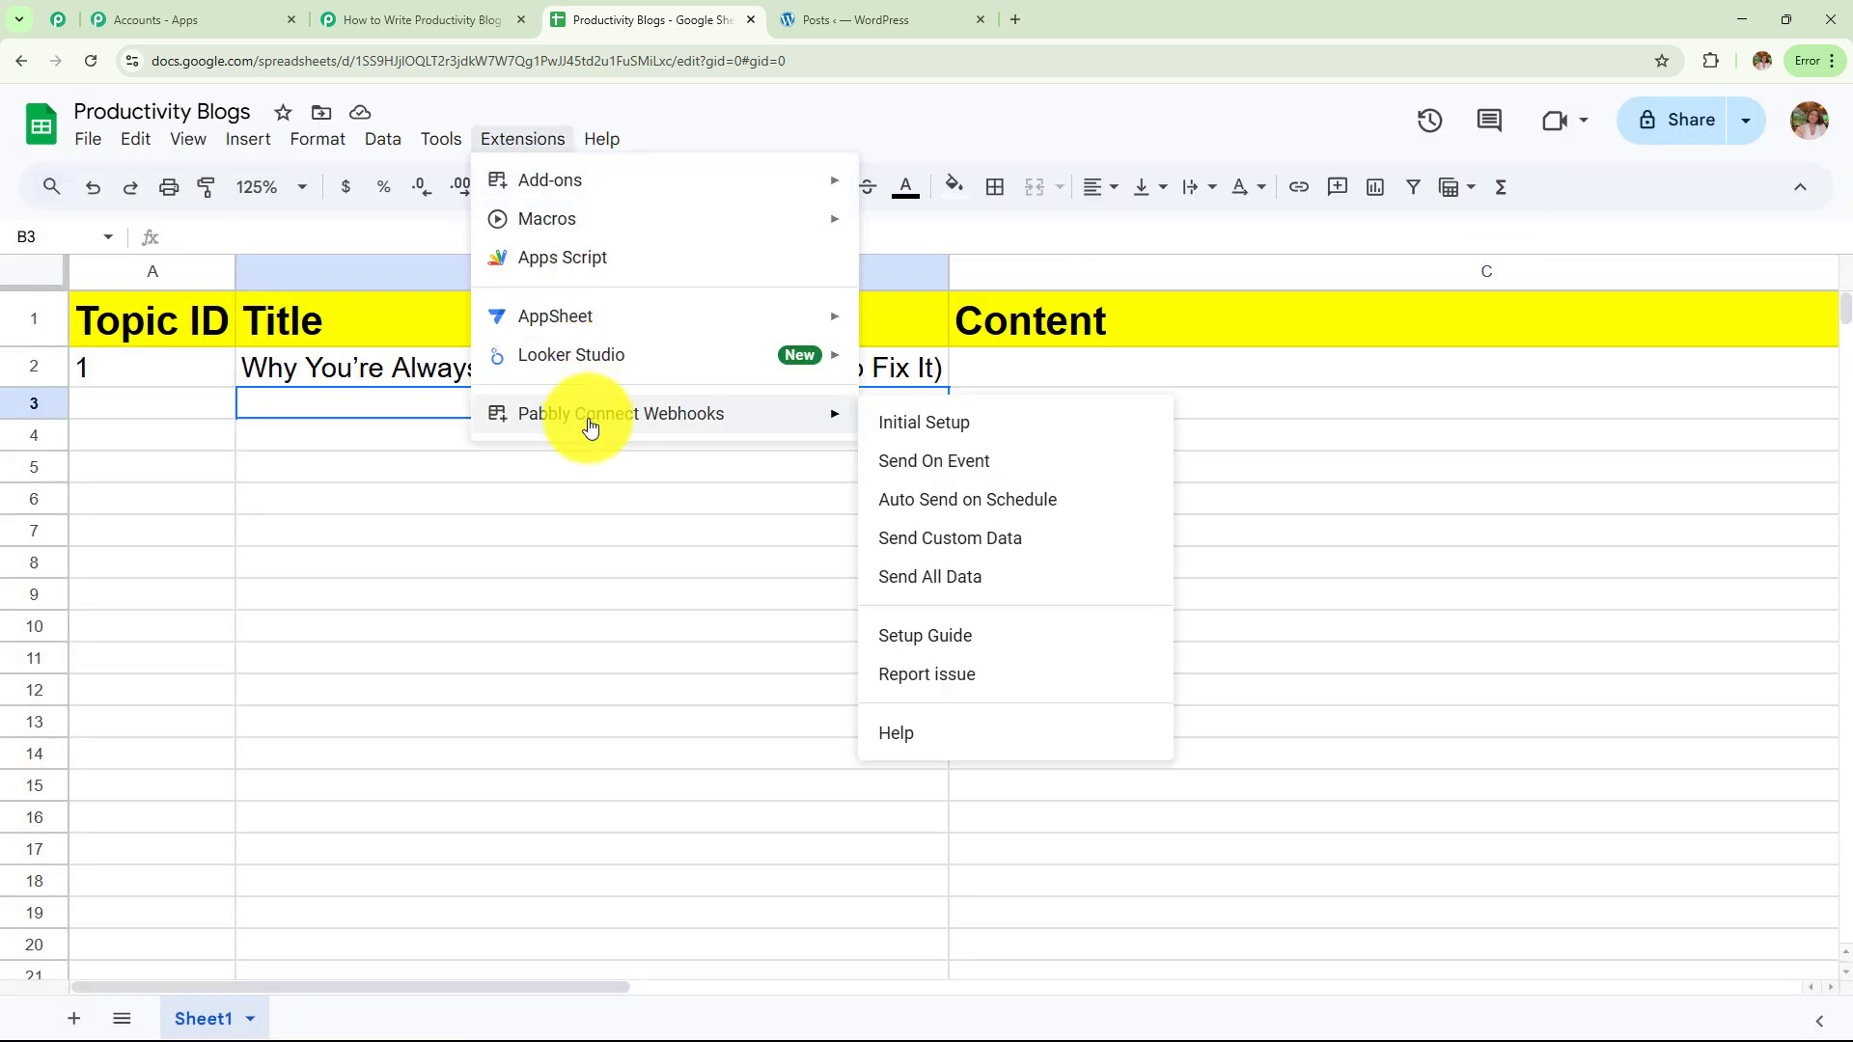
Open the add-on's Initial Setup in Sheets and copy the workflow's webhook URL from Pabbly
click(954, 433)
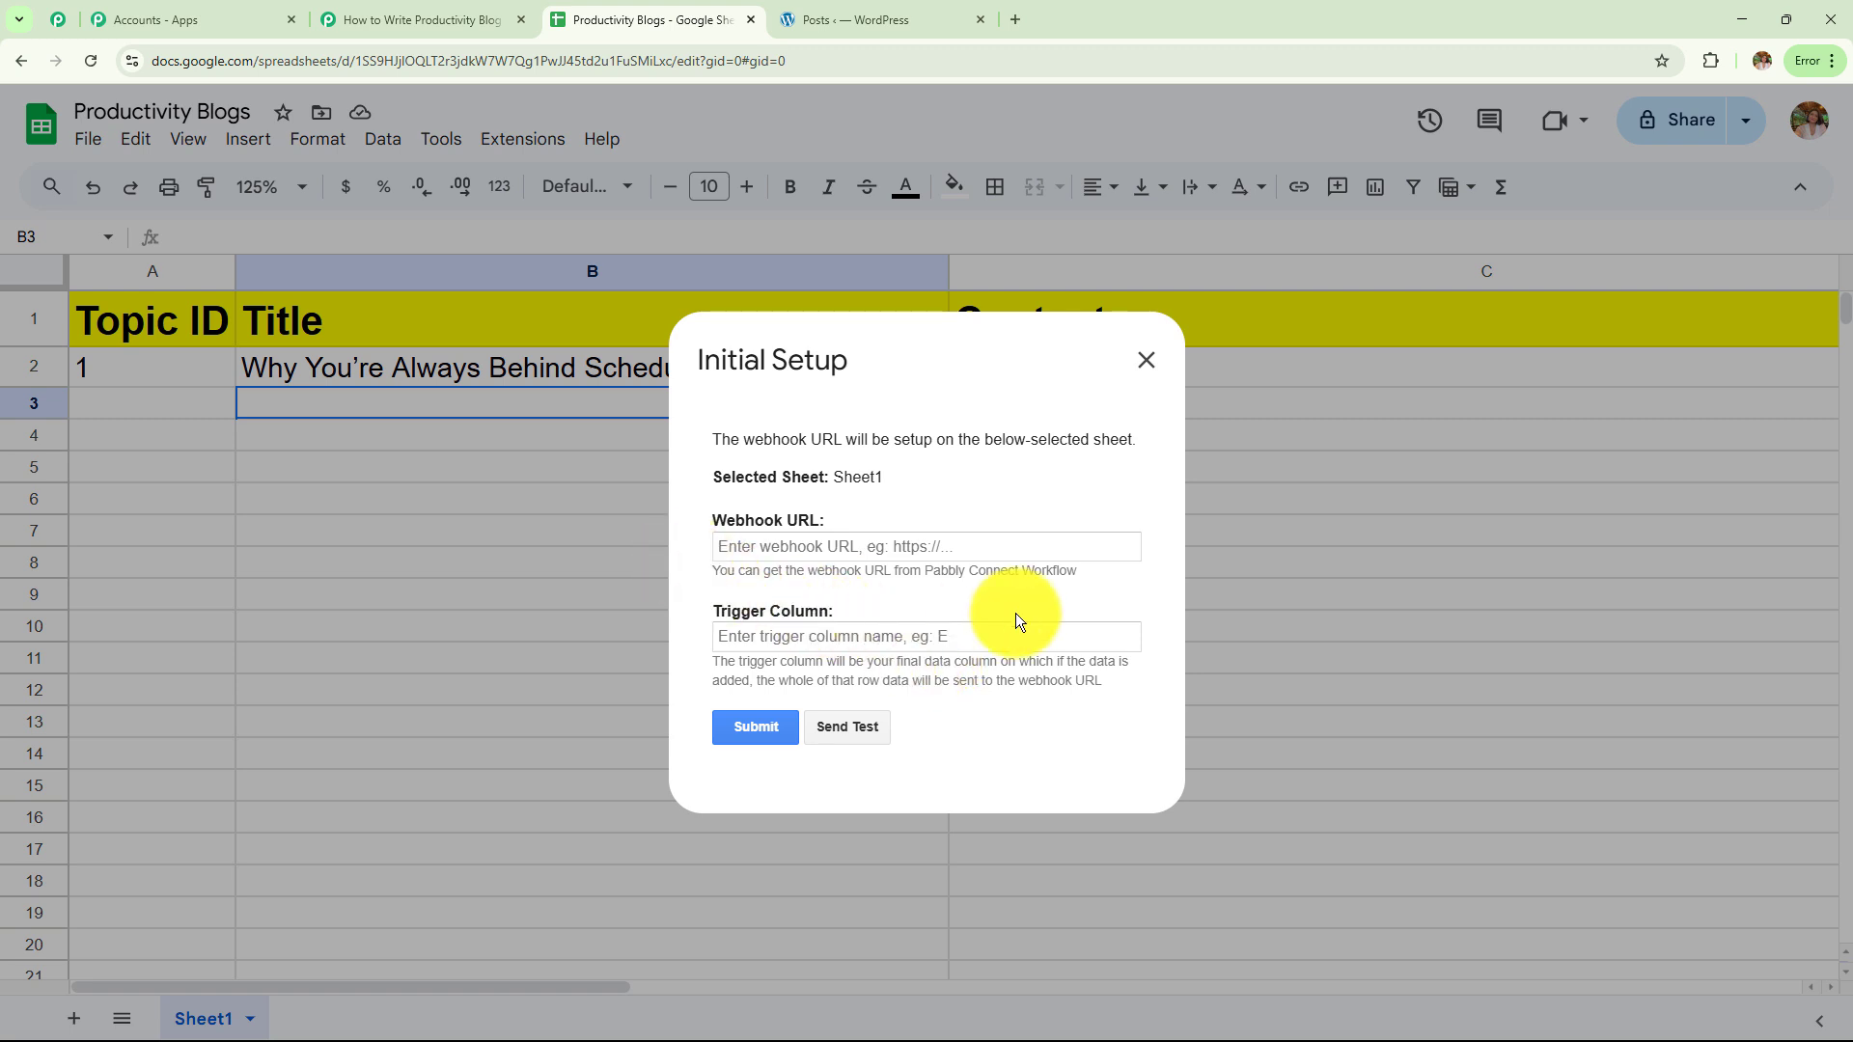
click(401, 19)
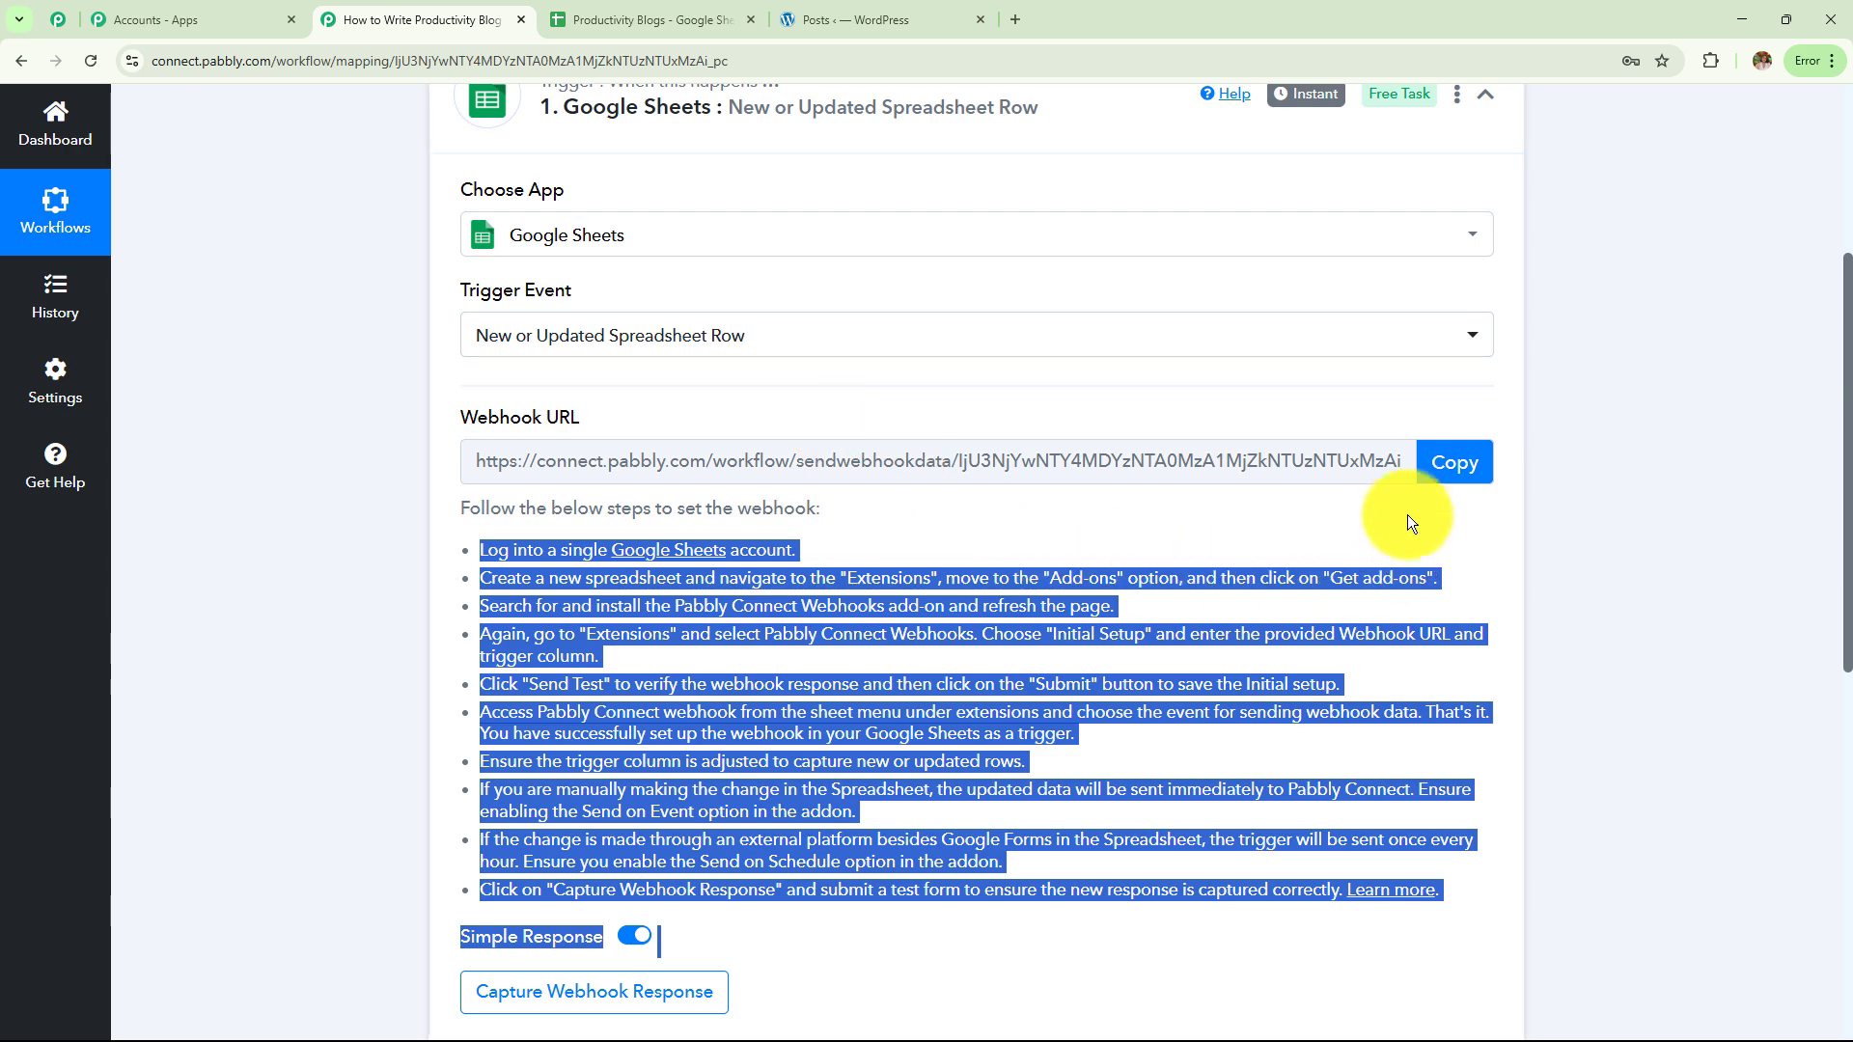
click(1451, 464)
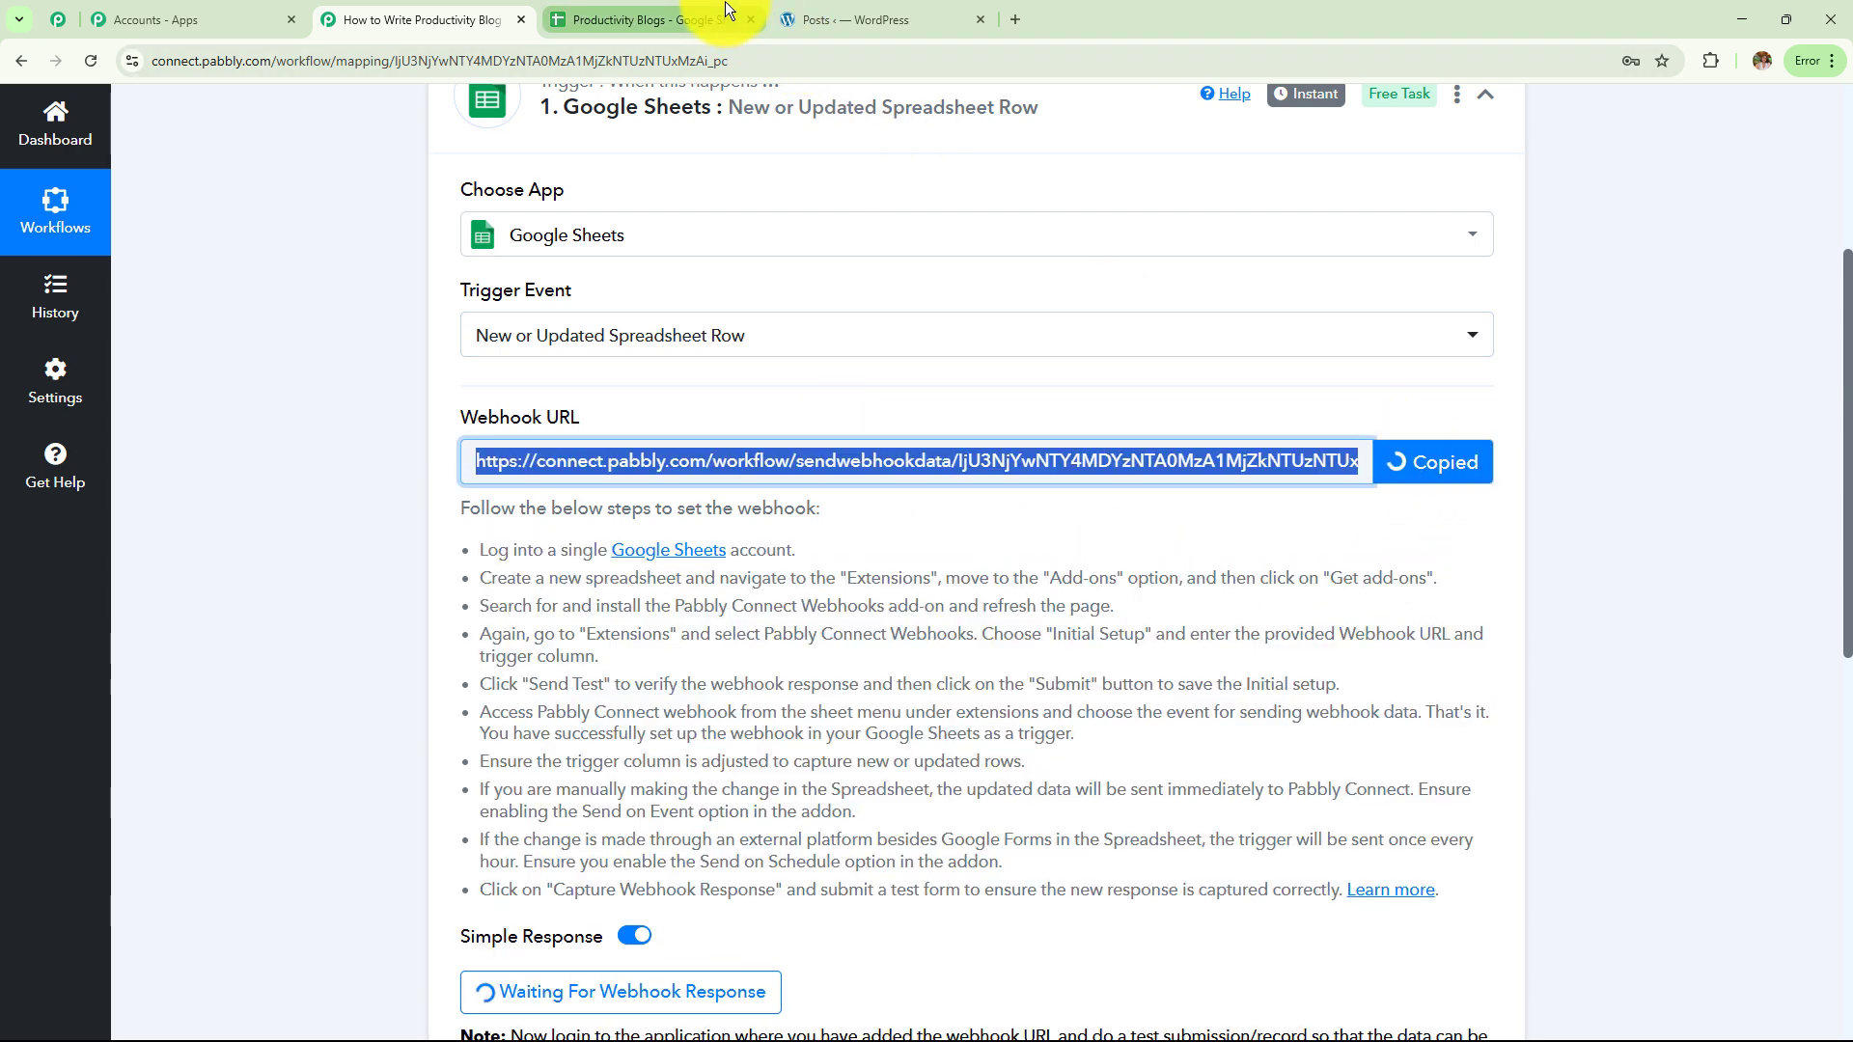
click(726, 12)
click(839, 547)
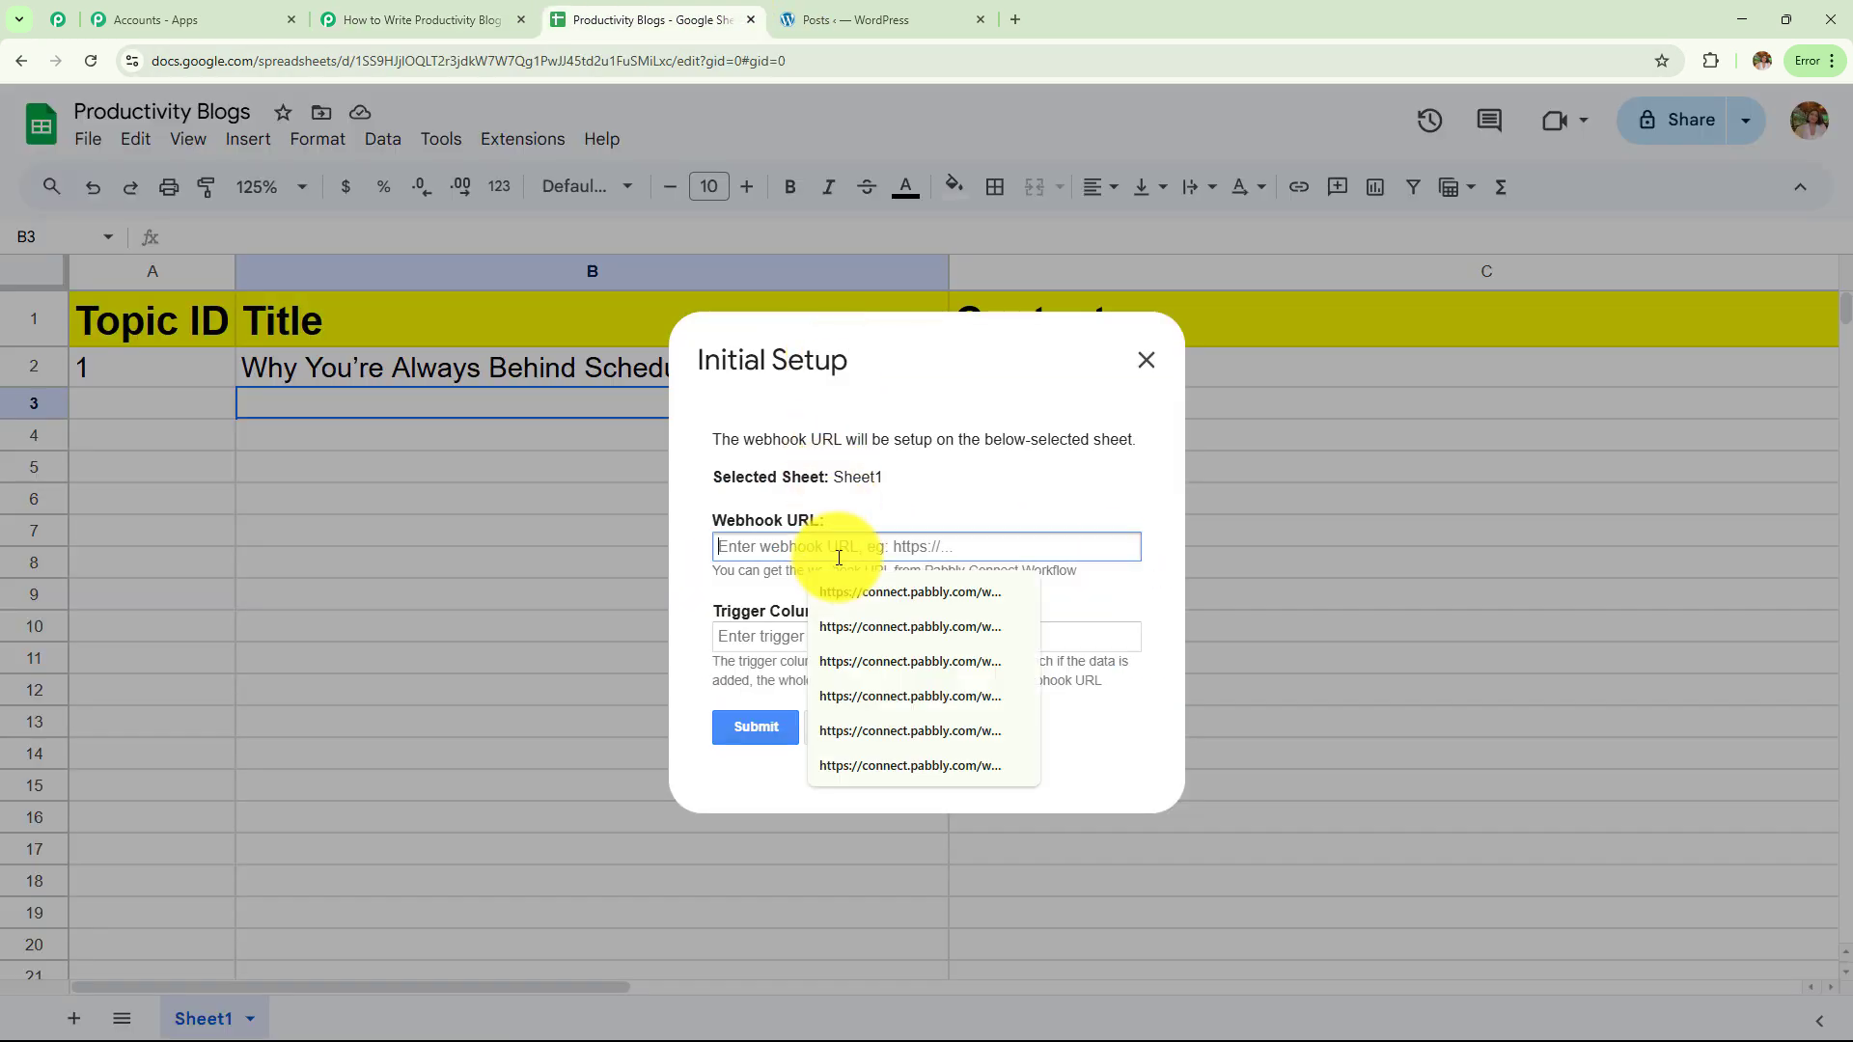
Paste the webhook URL into the setup form and set the trigger column to B
click(860, 637)
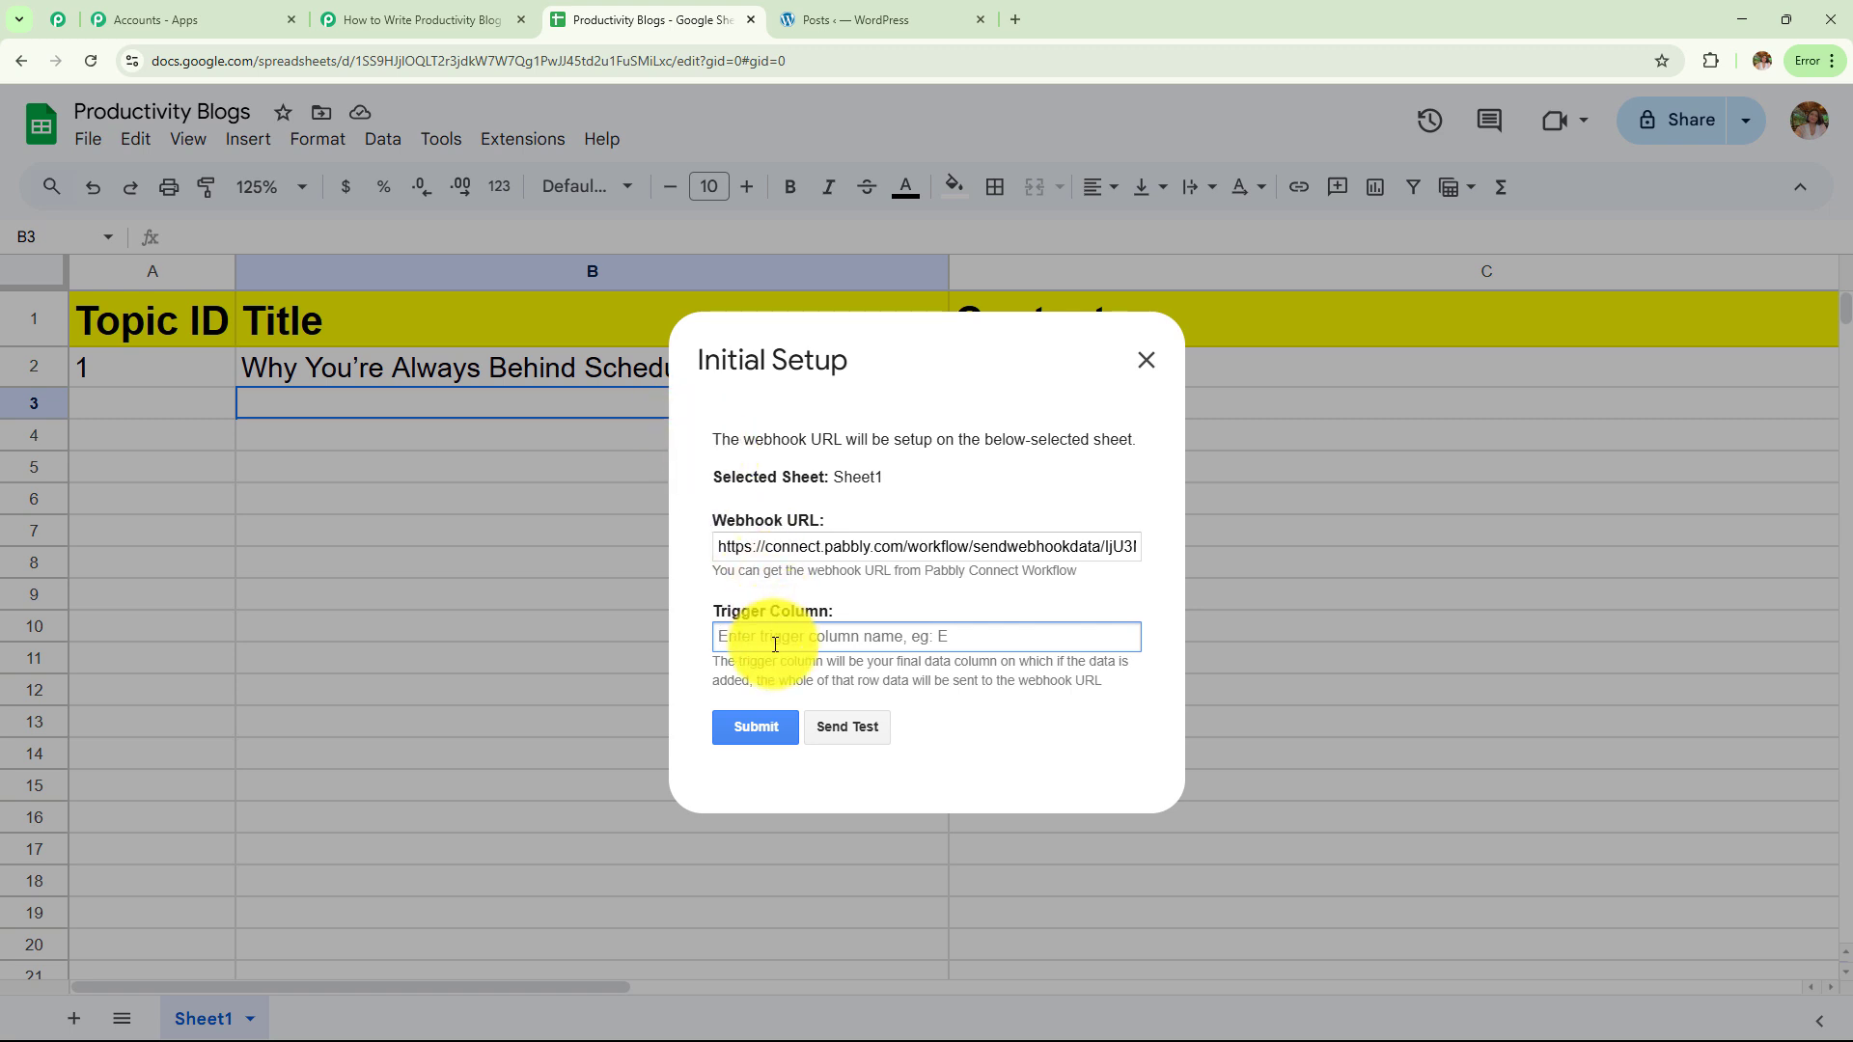
text(B)
Send test row data, submit the webhook setup, and close the dialog
click(868, 726)
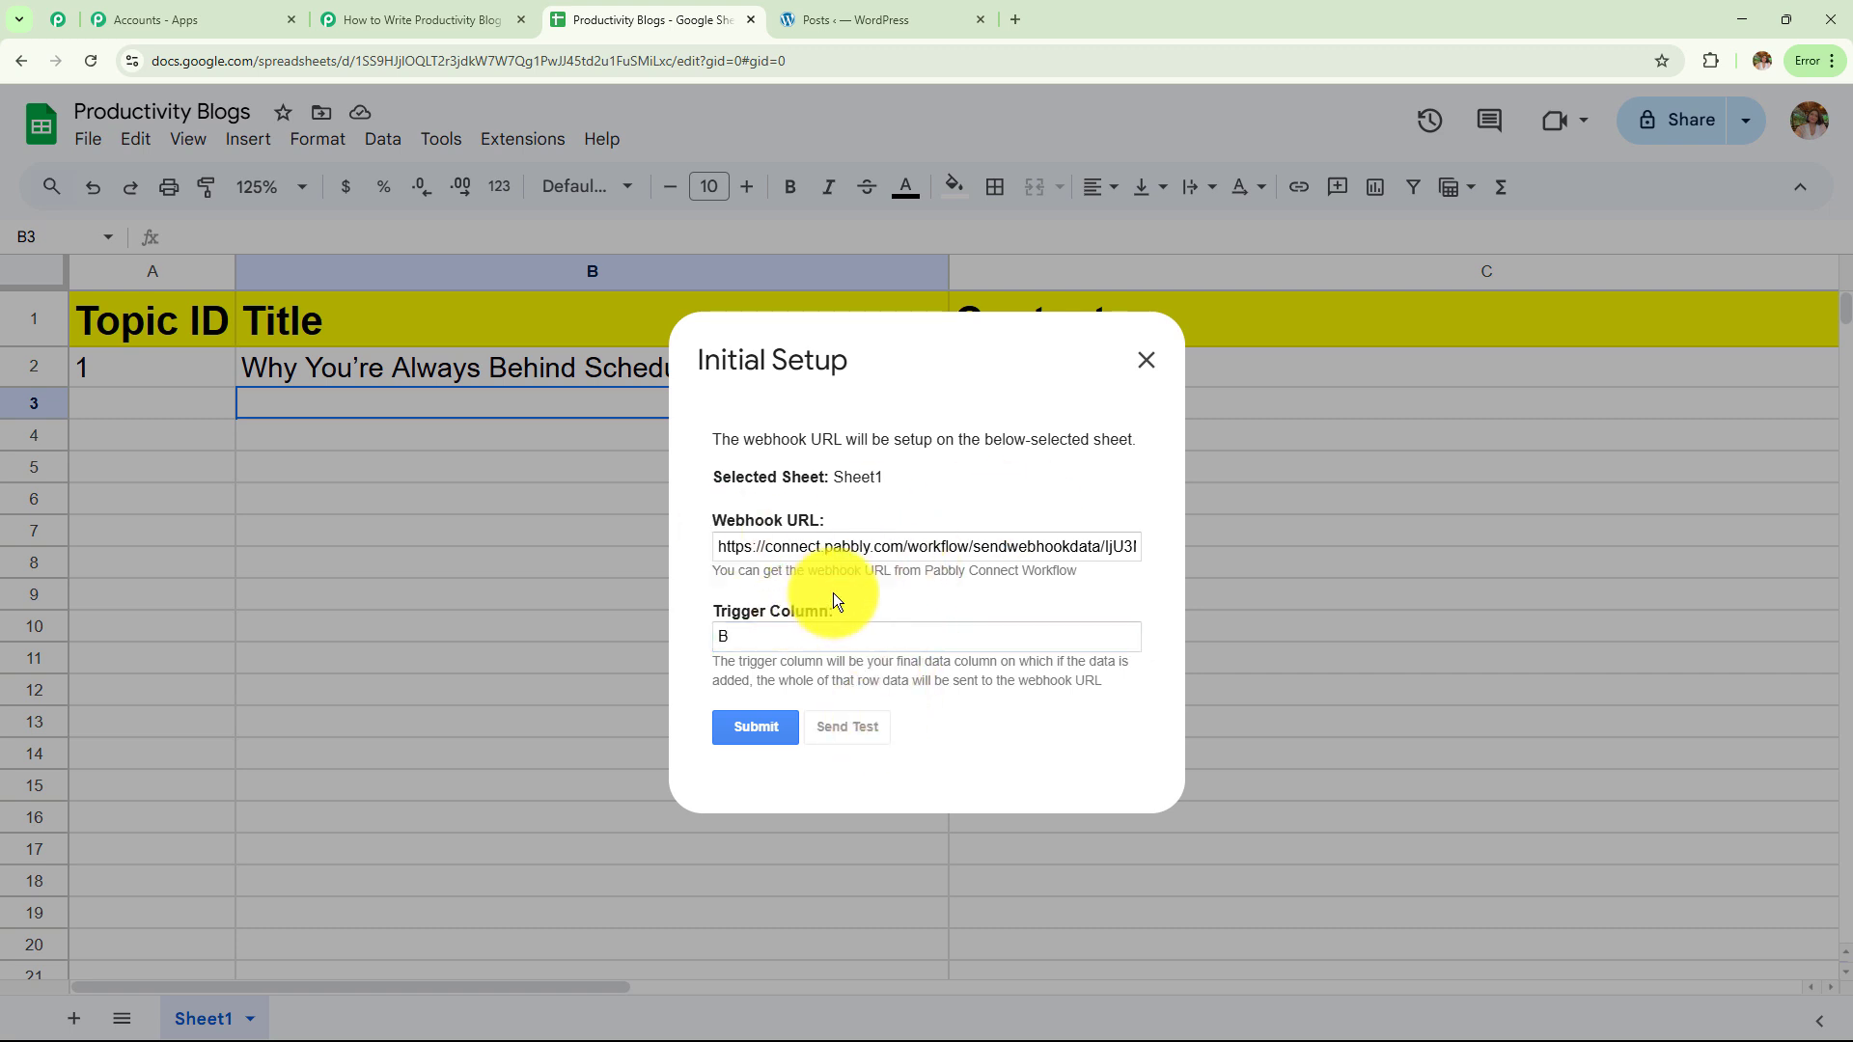
scroll(927, 529, down, 1)
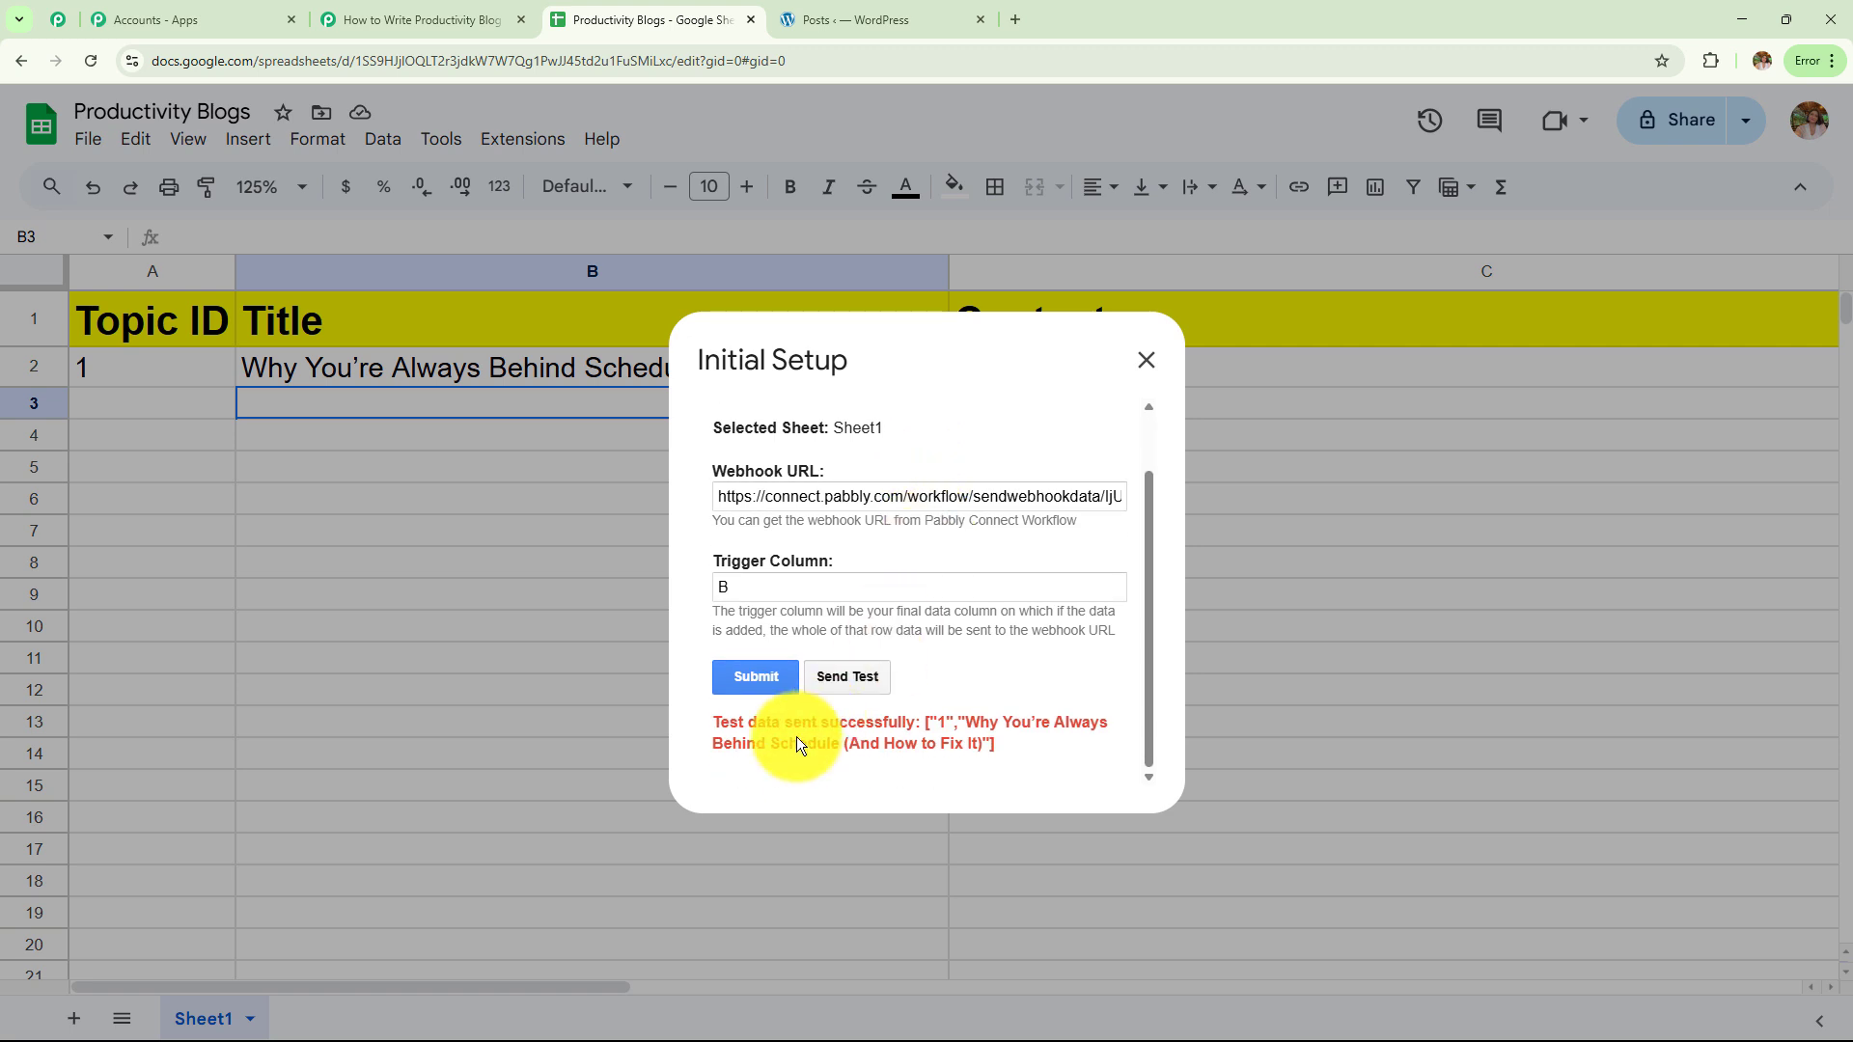
drag(719, 722, 1011, 745)
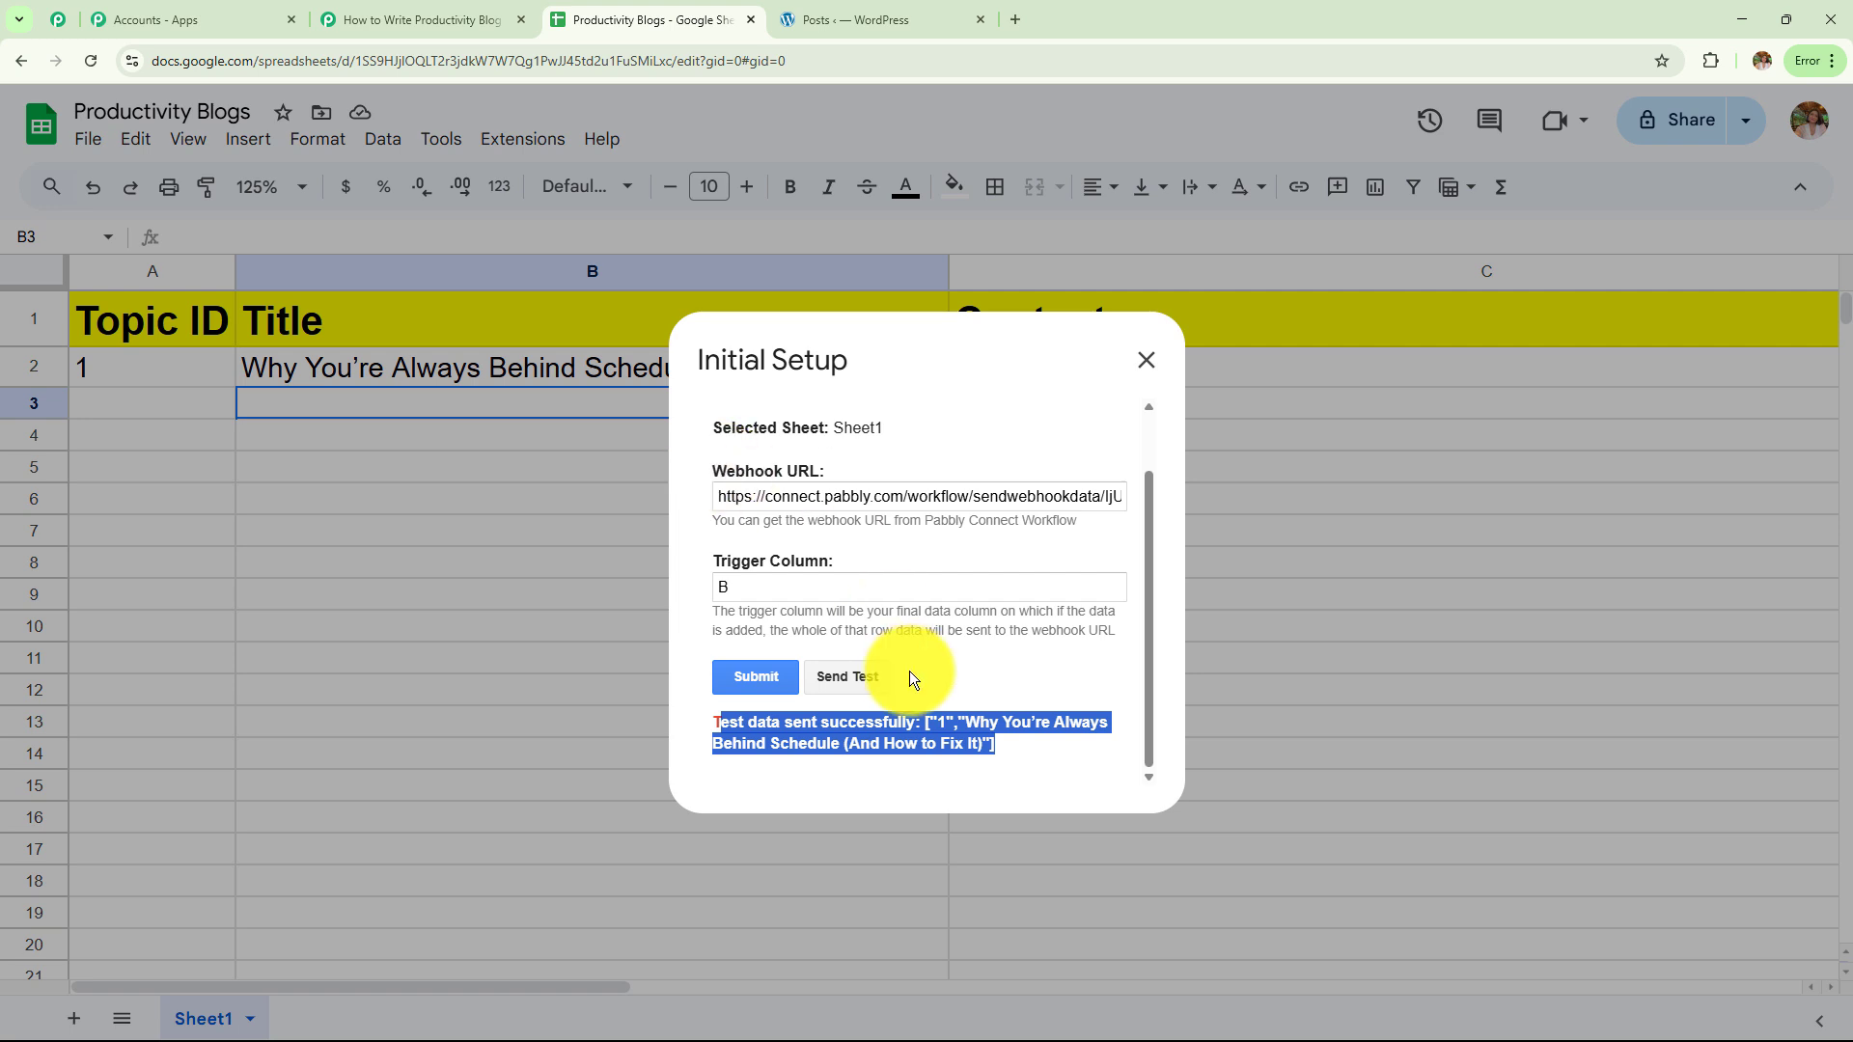
click(764, 675)
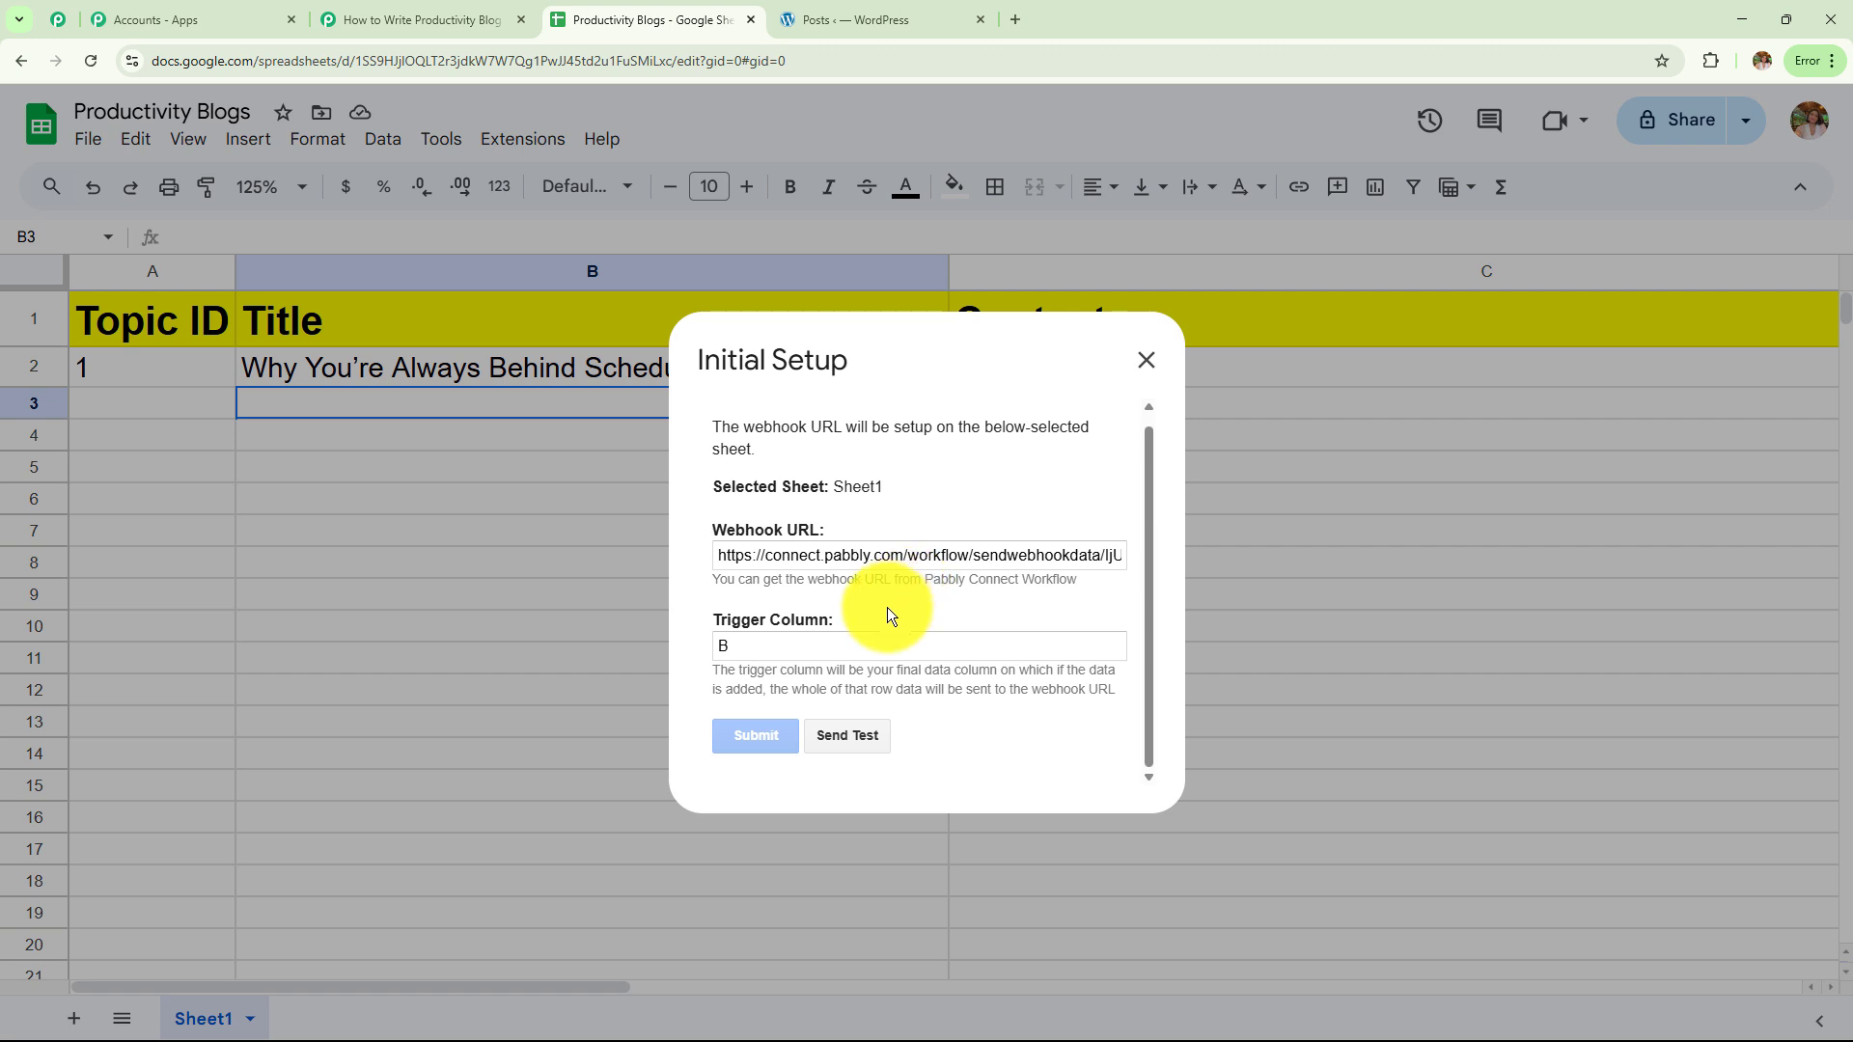
drag(717, 751, 983, 754)
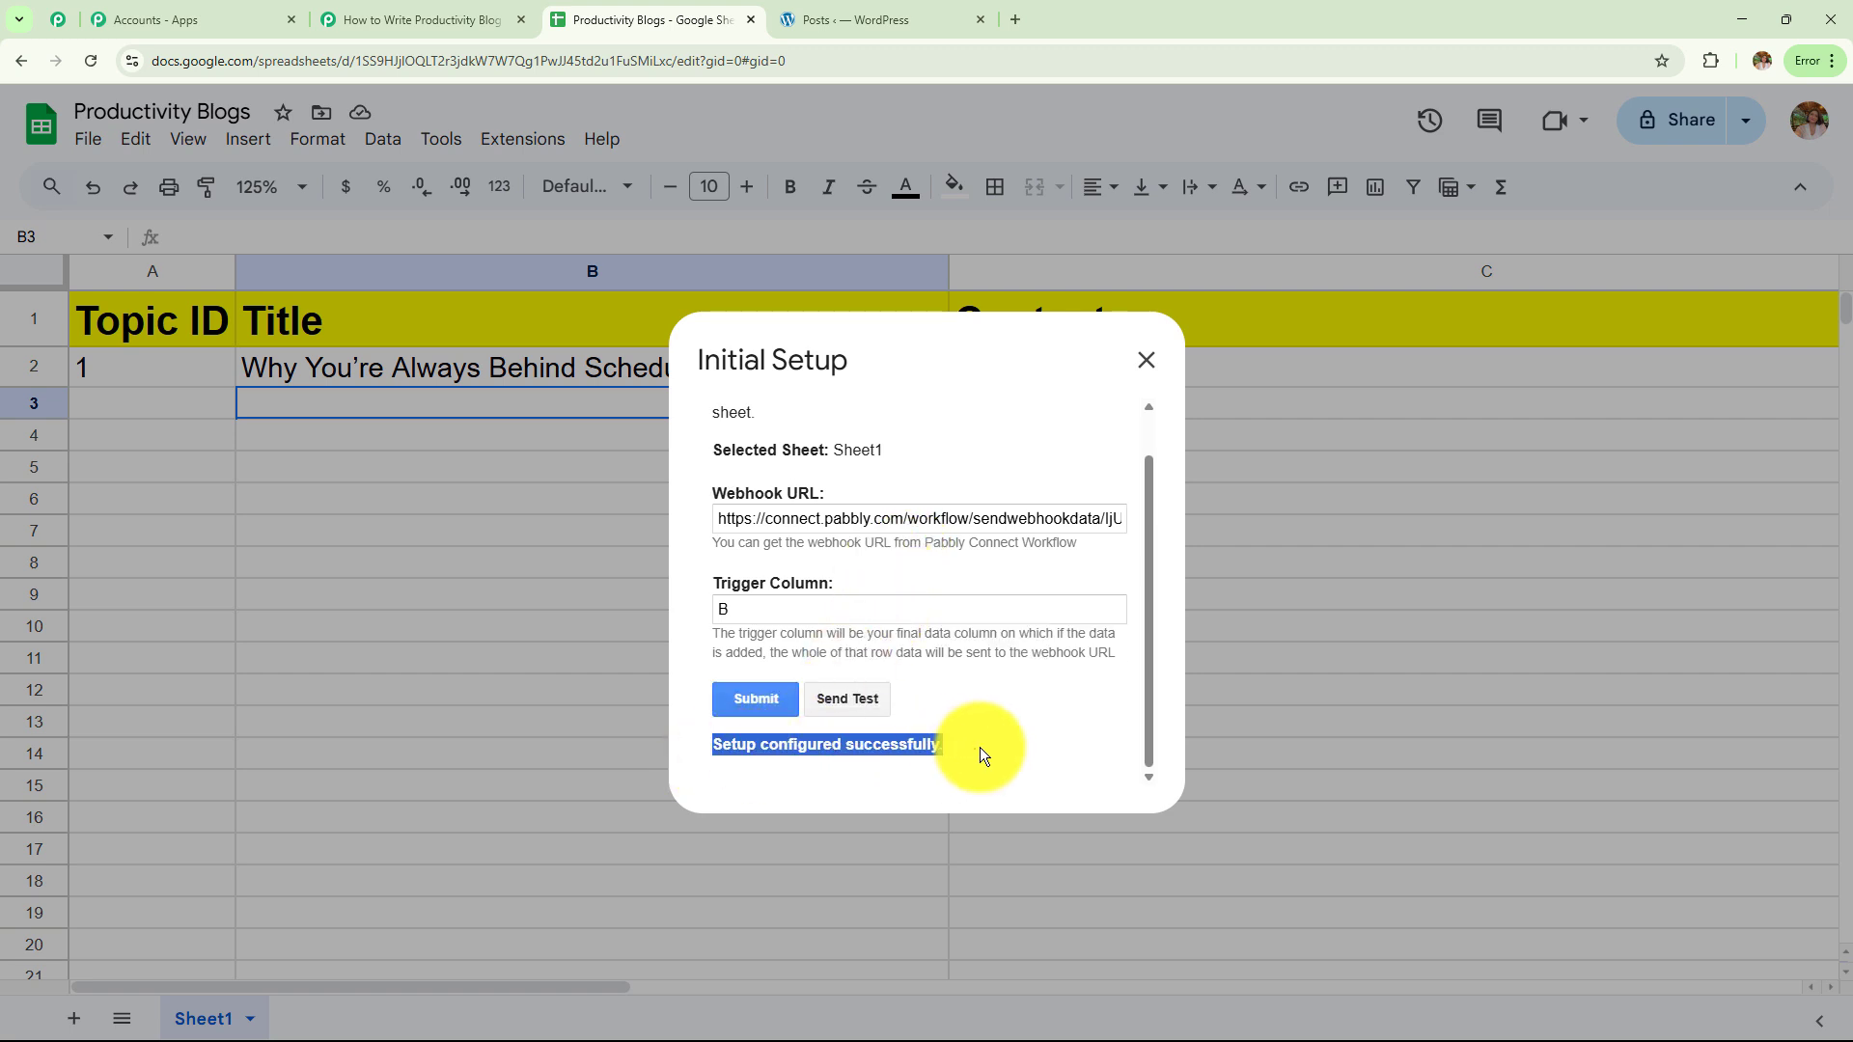
click(1155, 366)
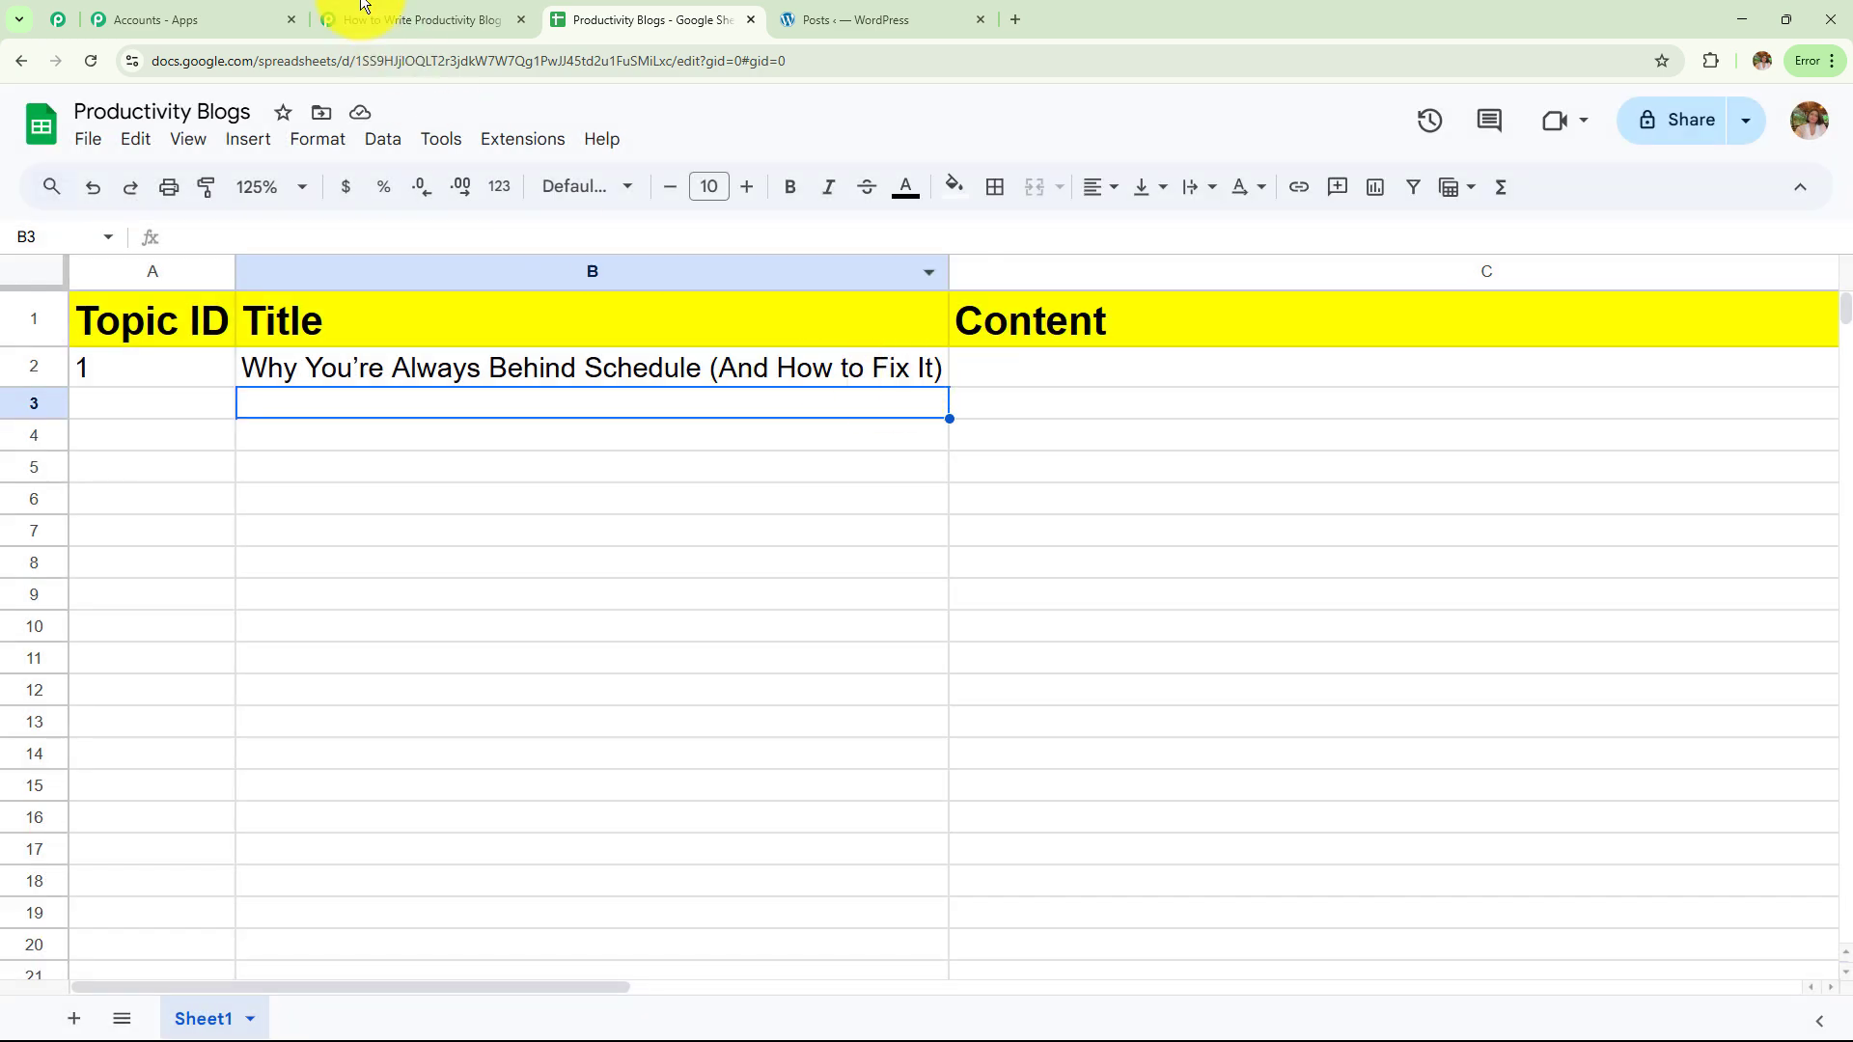
click(365, 8)
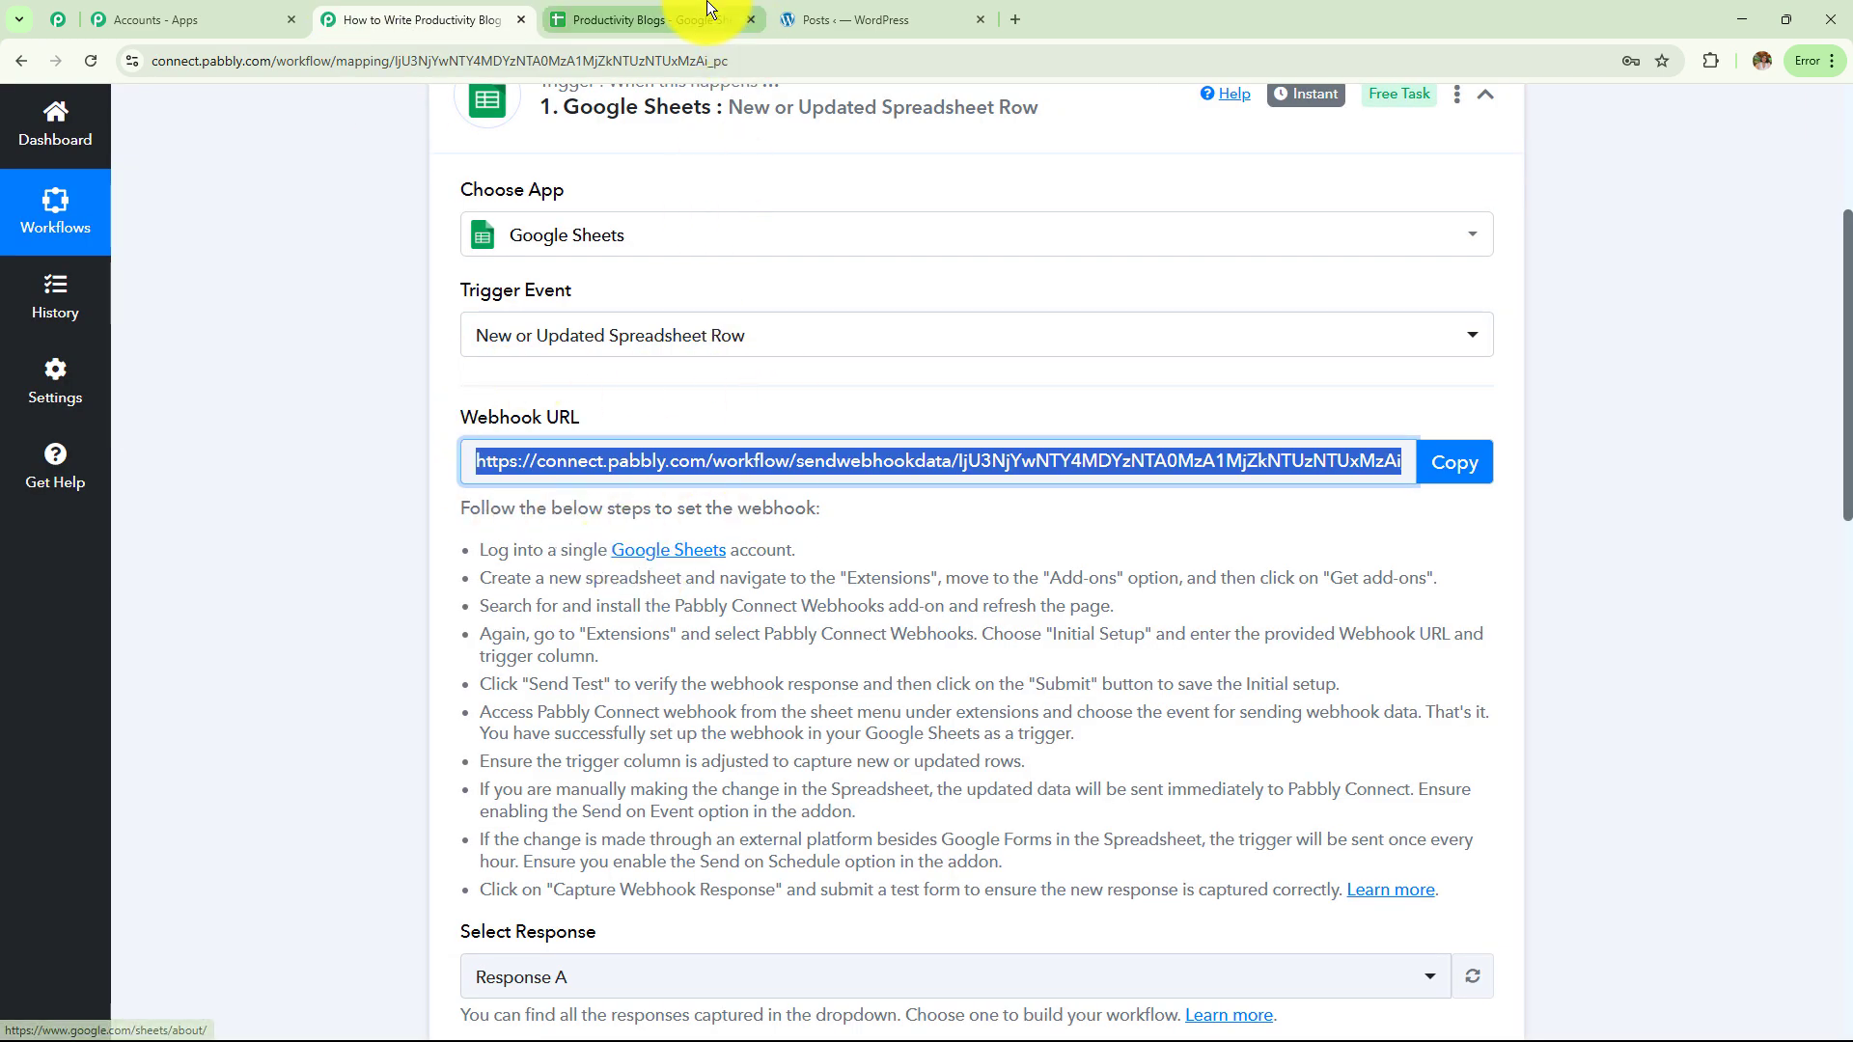
Choose Send On Event from the Pabbly Connect Webhooks extension menu
click(656, 19)
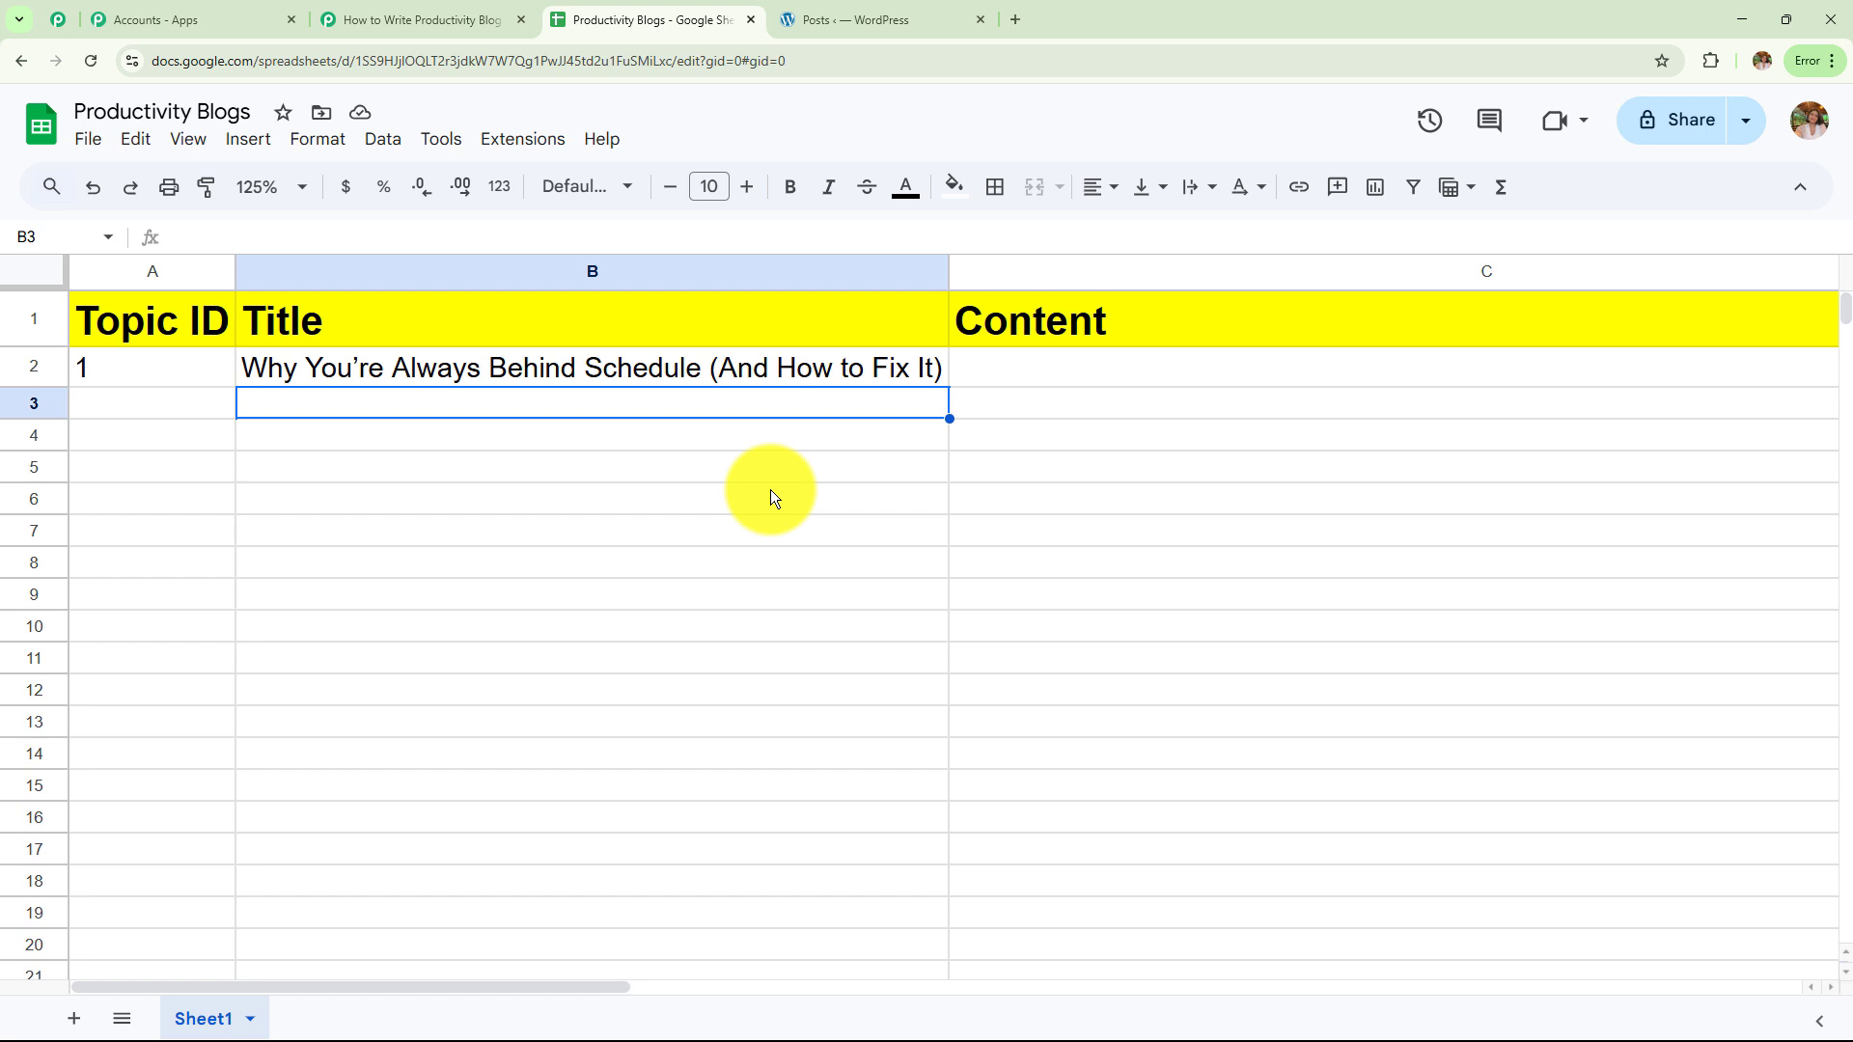
click(522, 149)
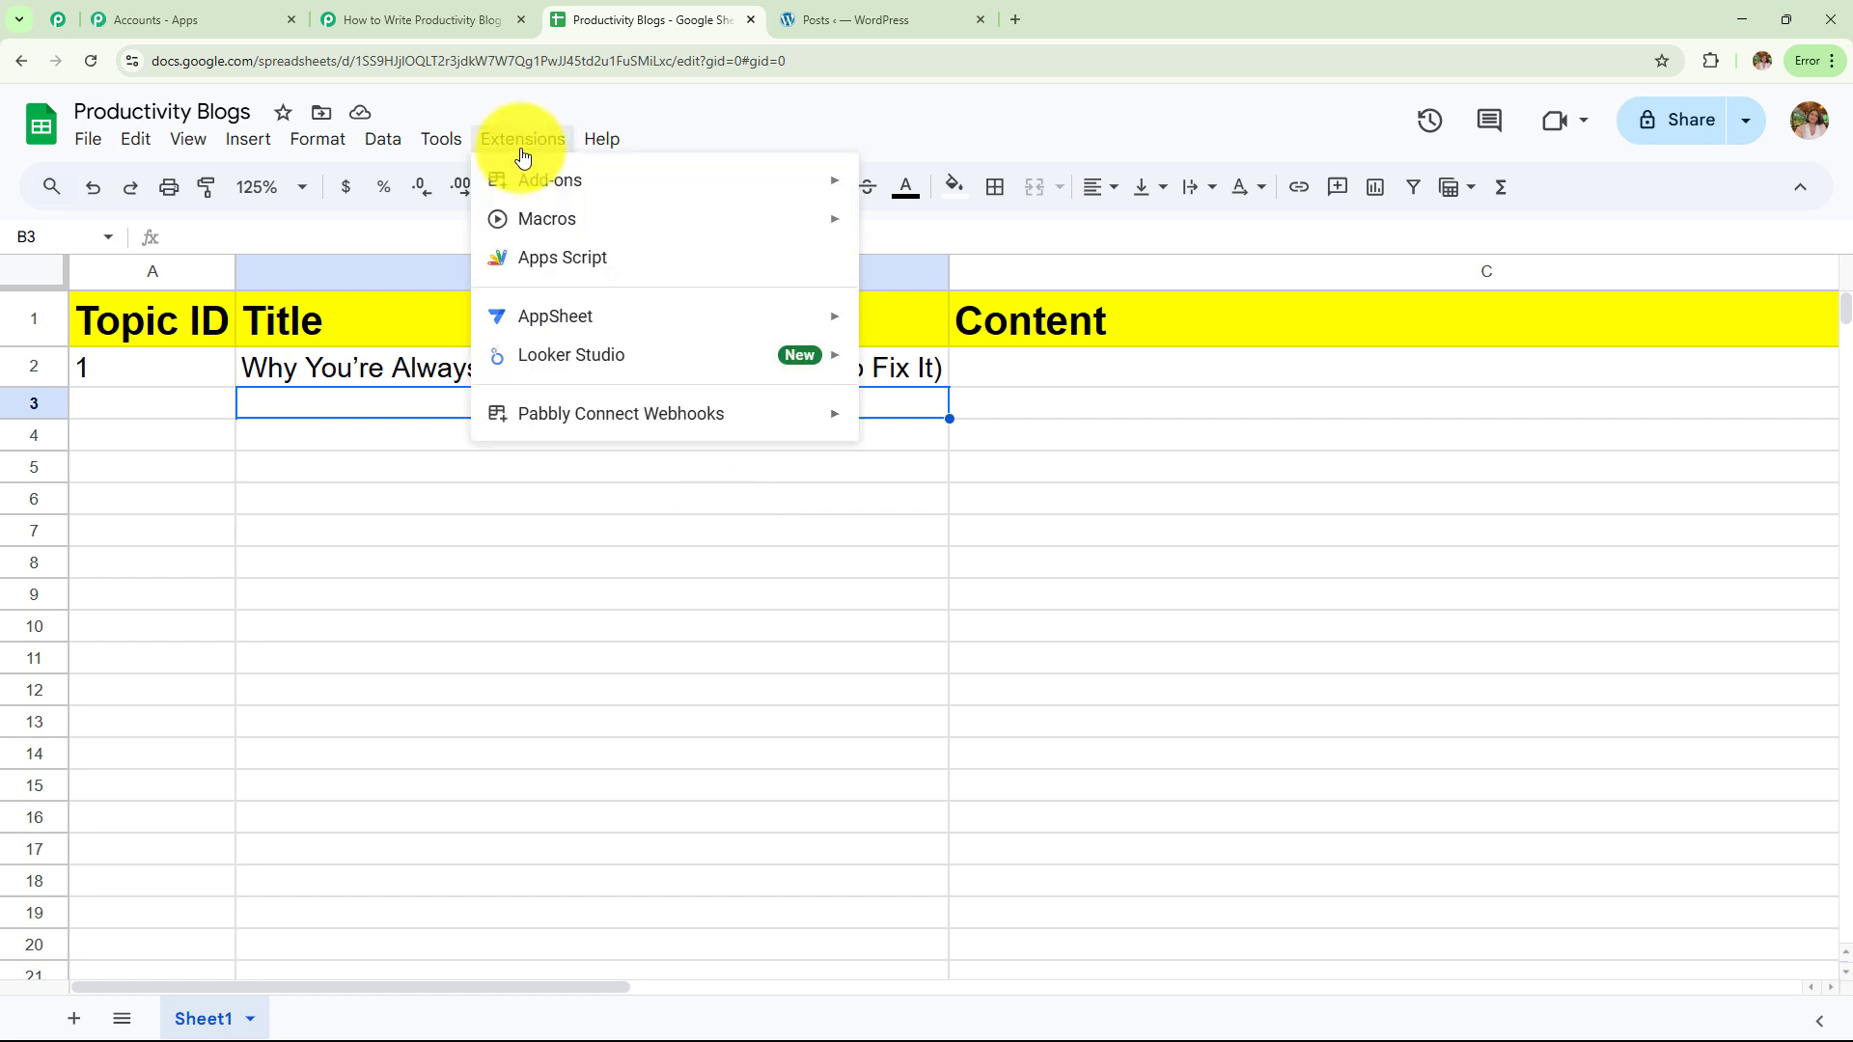
mouse_move(591, 415)
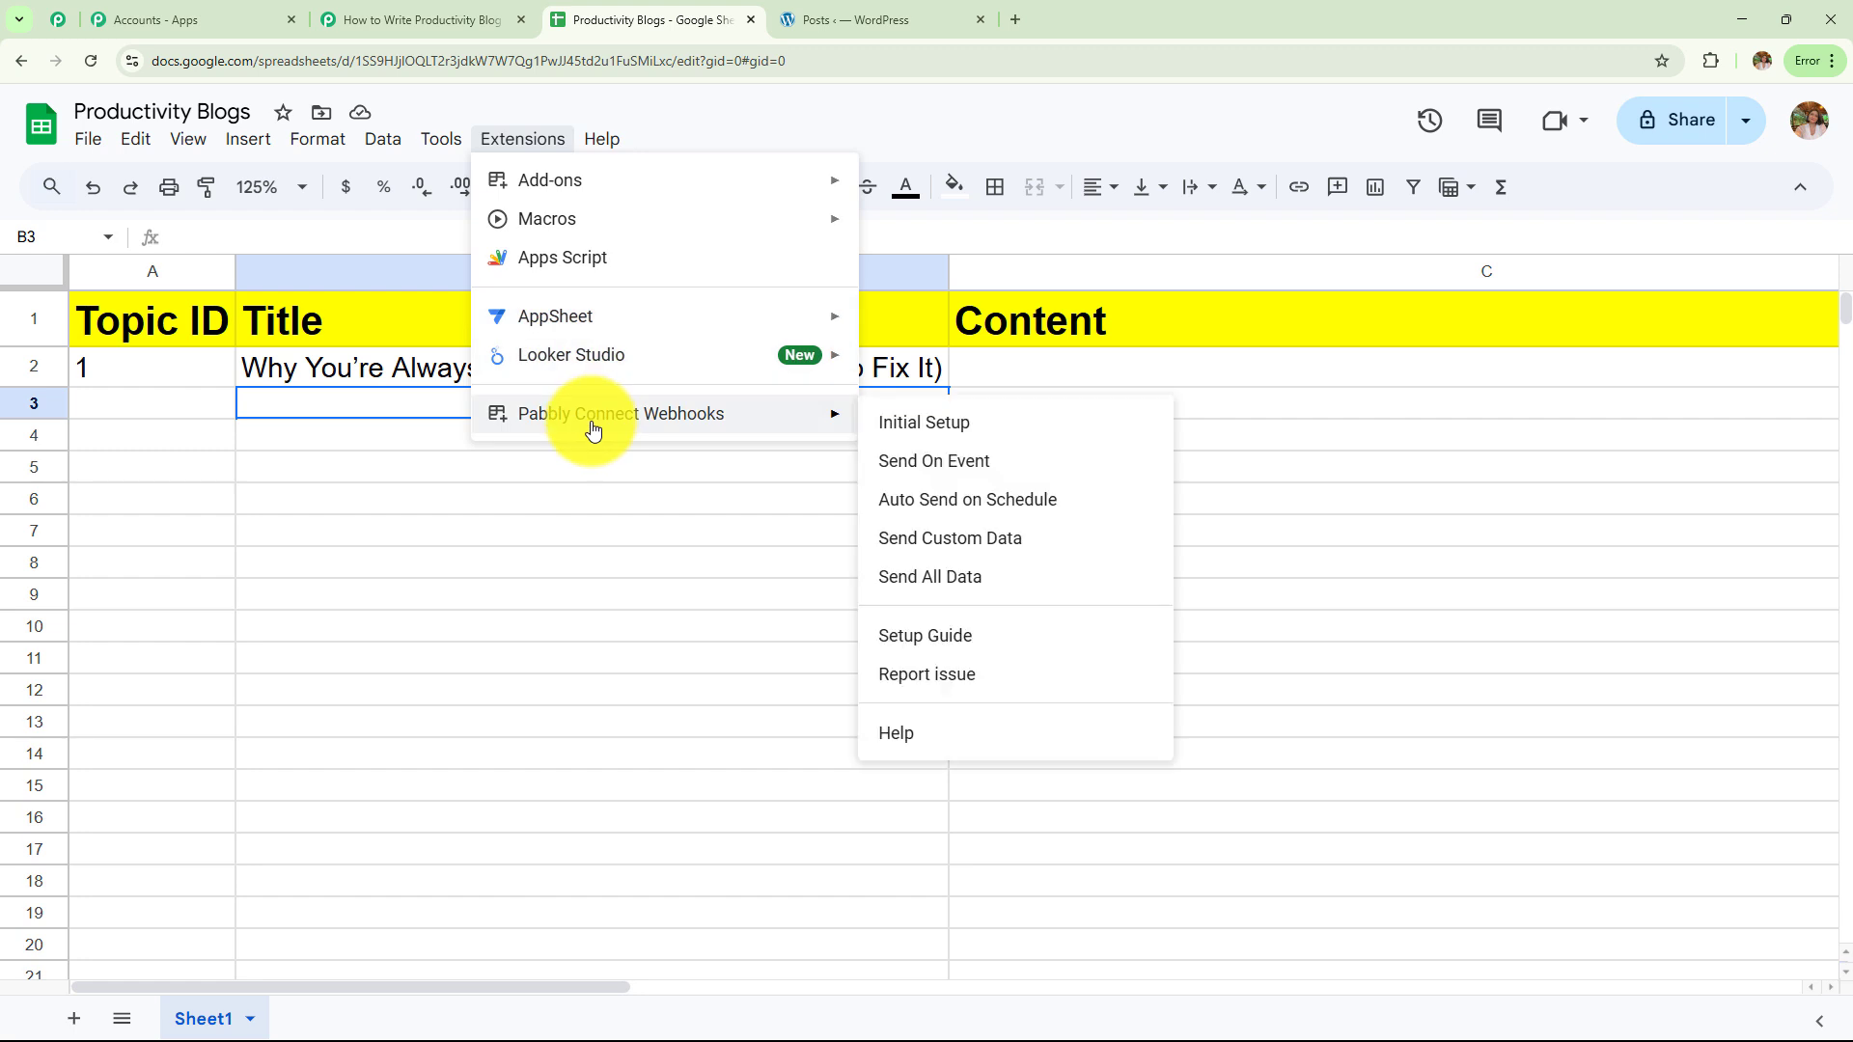
click(909, 470)
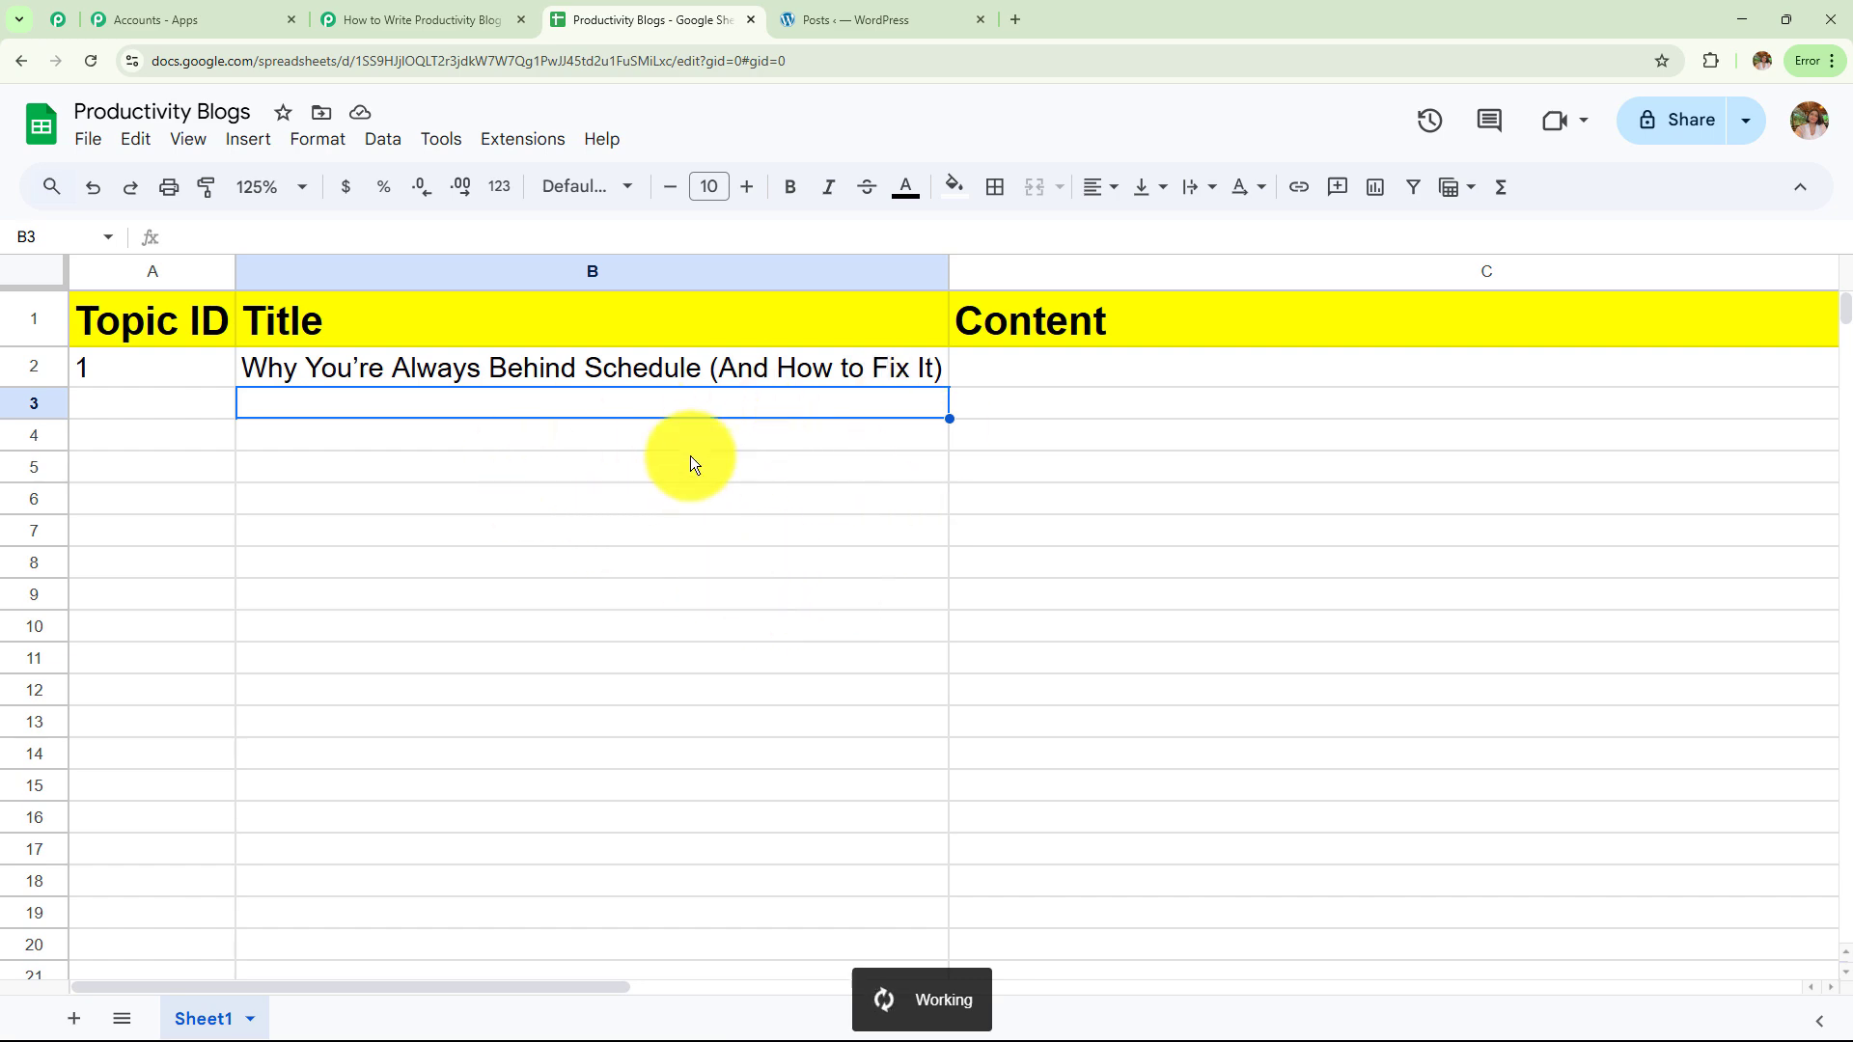
click(371, 7)
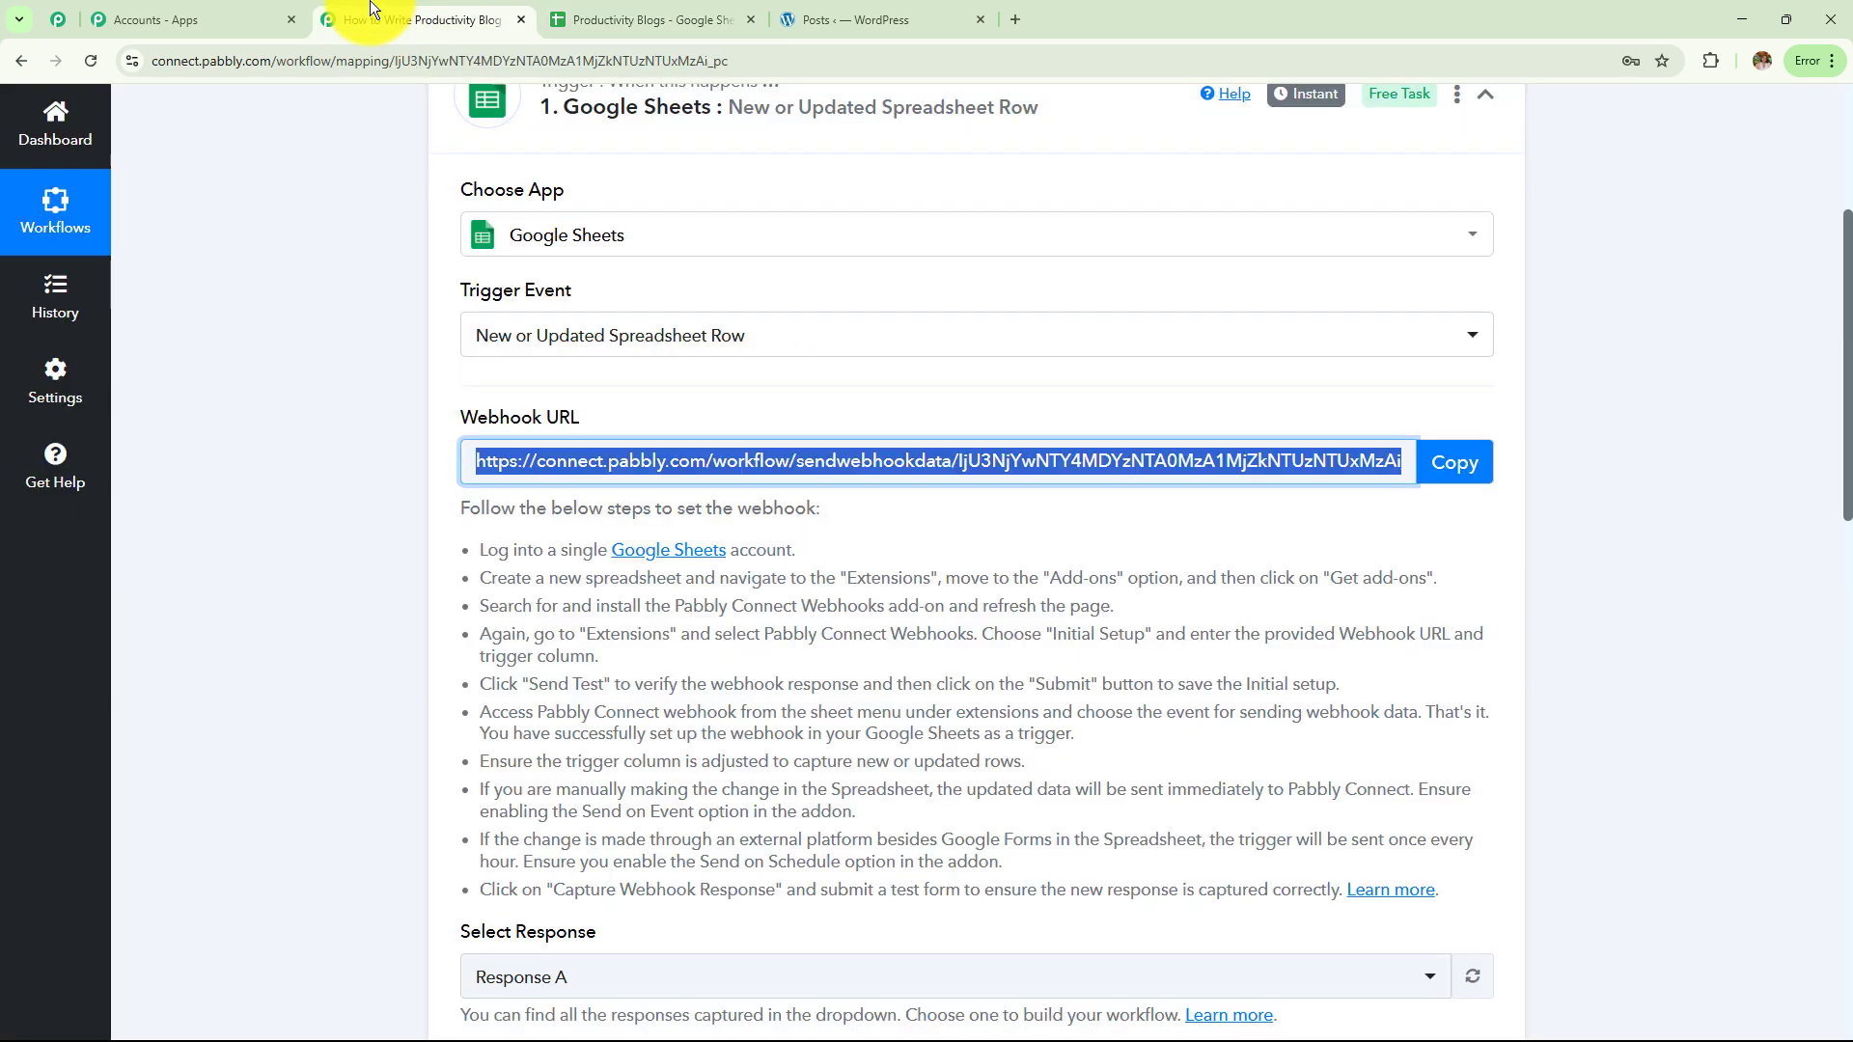
scroll(830, 589, down, 8)
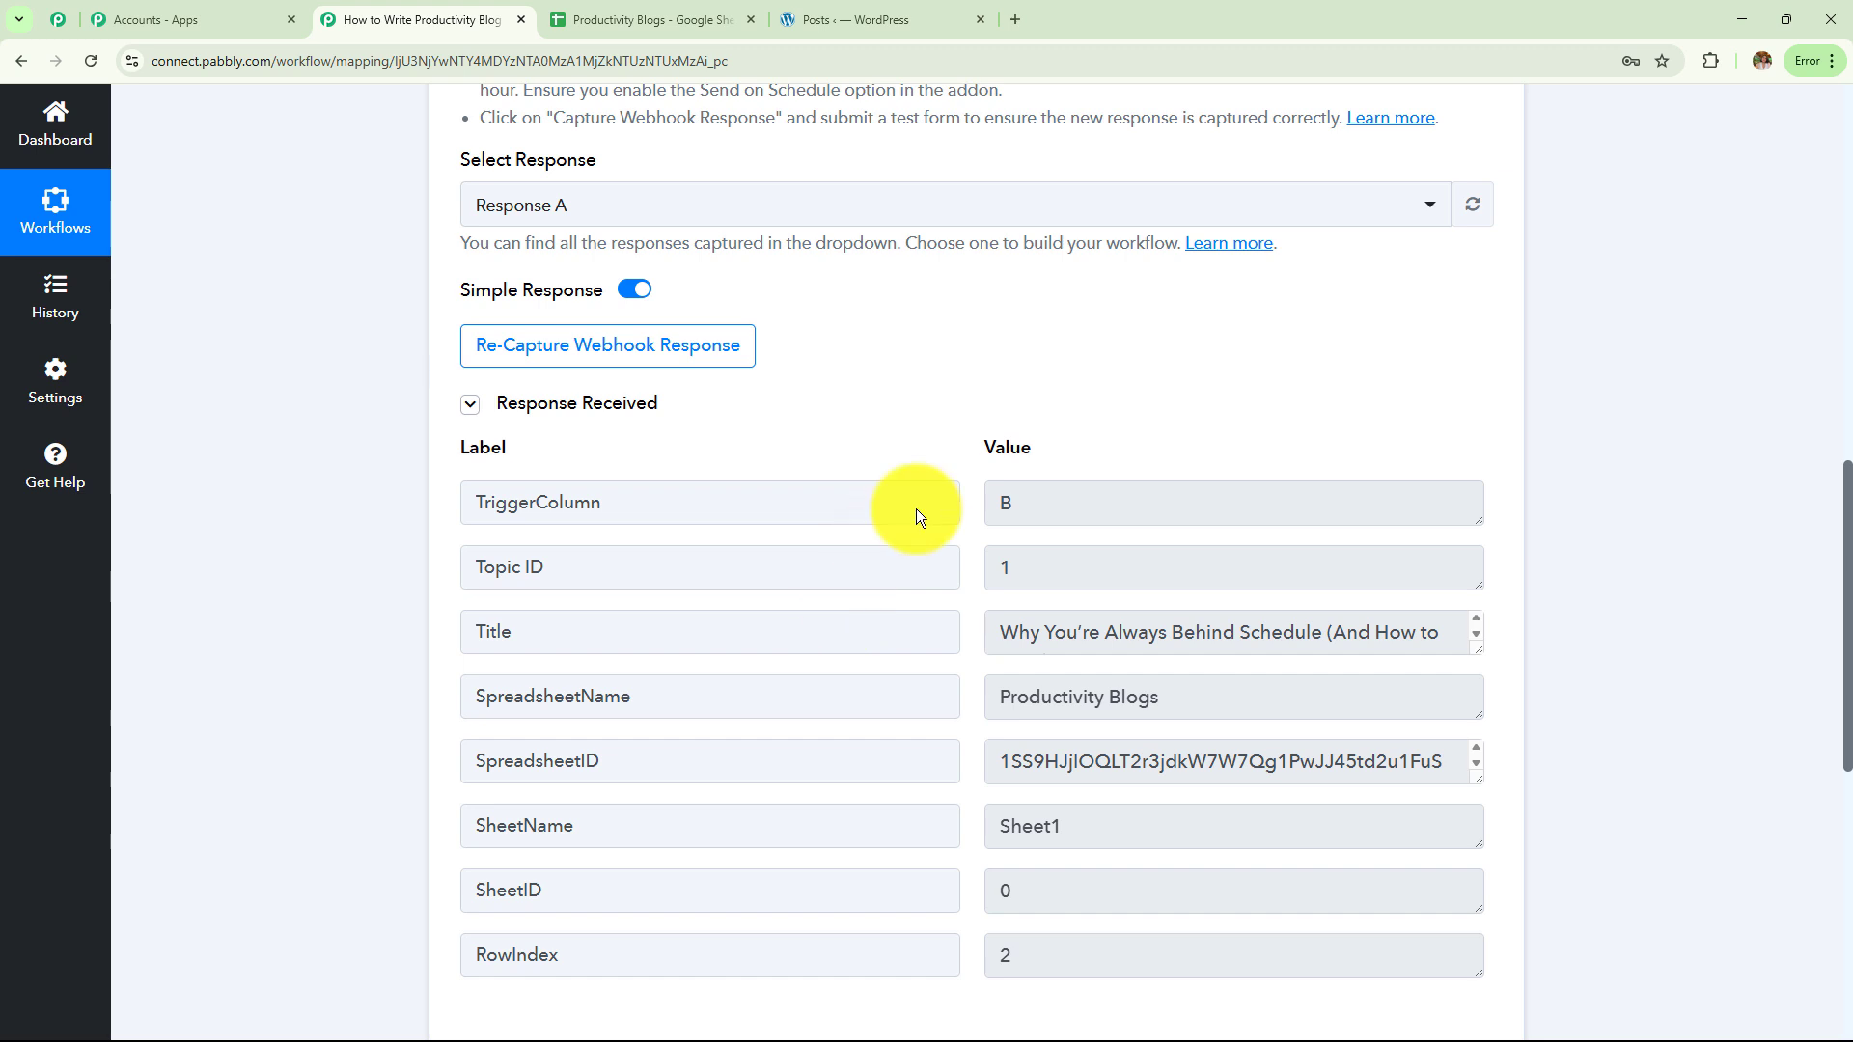
scroll(1101, 351, down, 1)
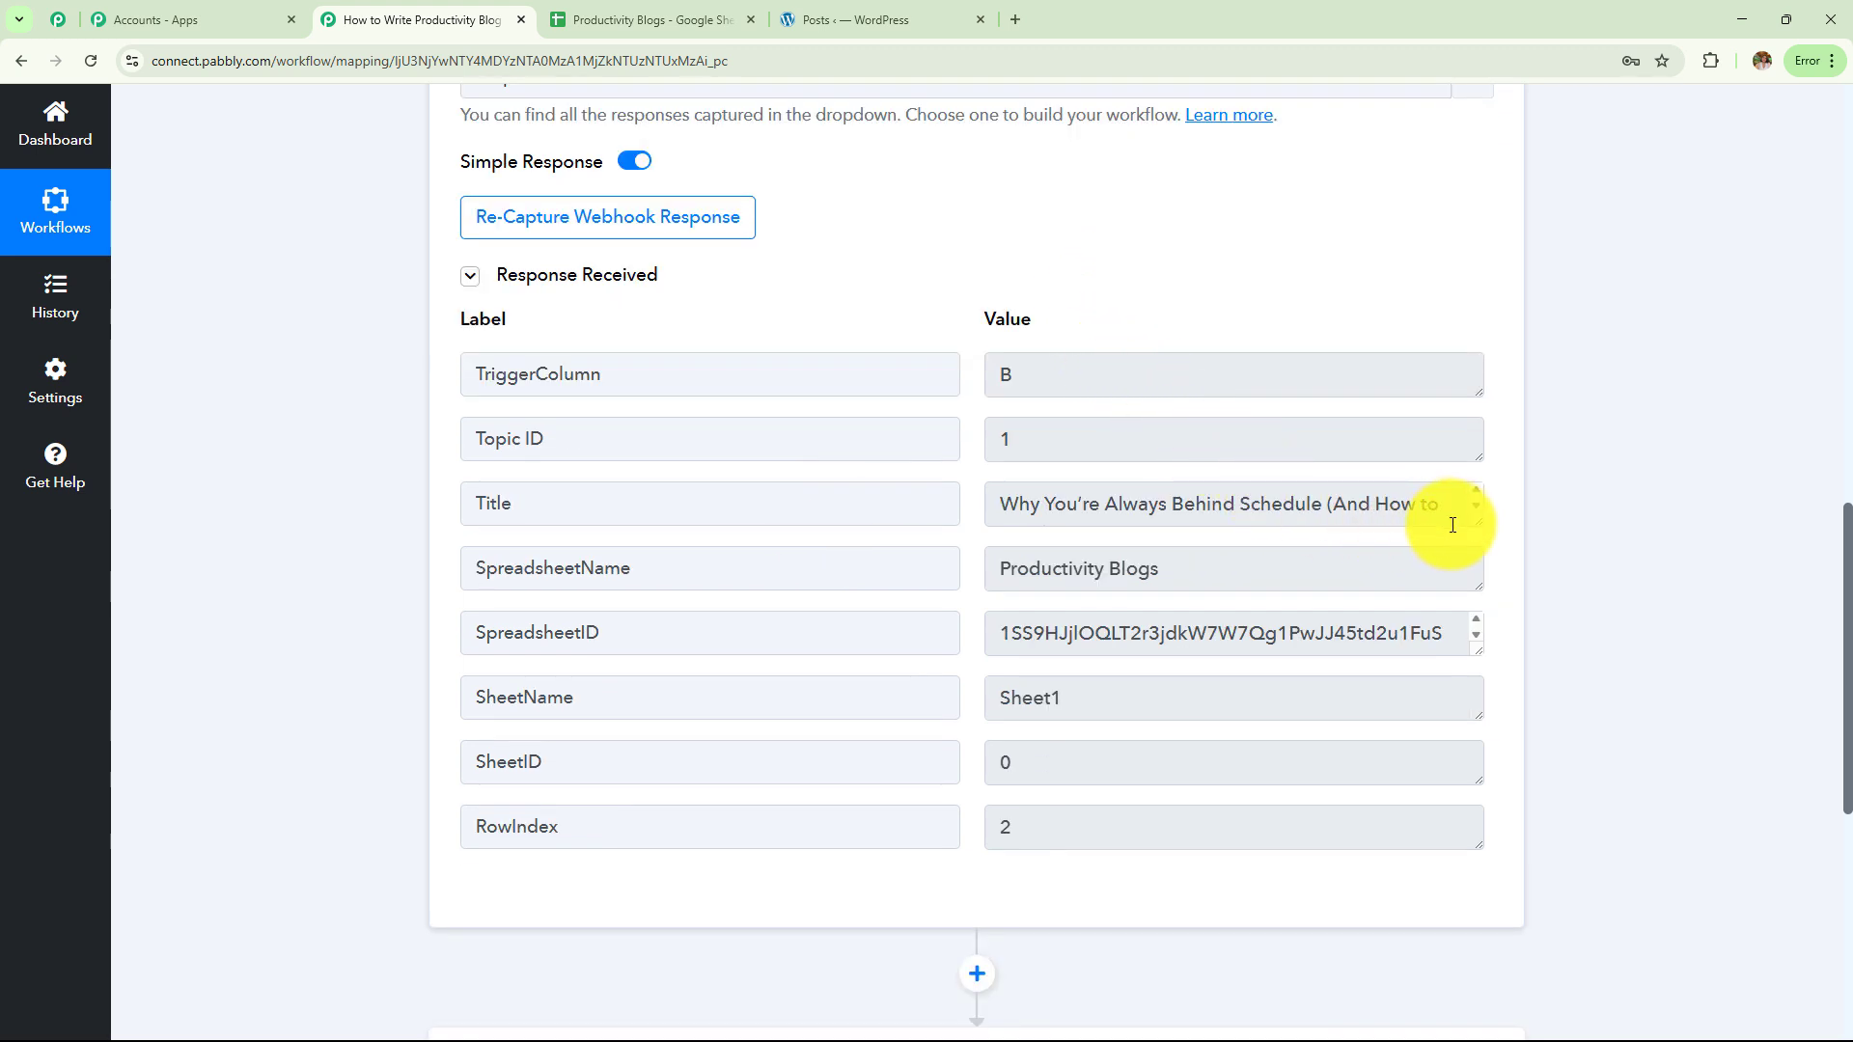
drag(1461, 505, 908, 494)
click(1096, 552)
triple_click(1068, 540)
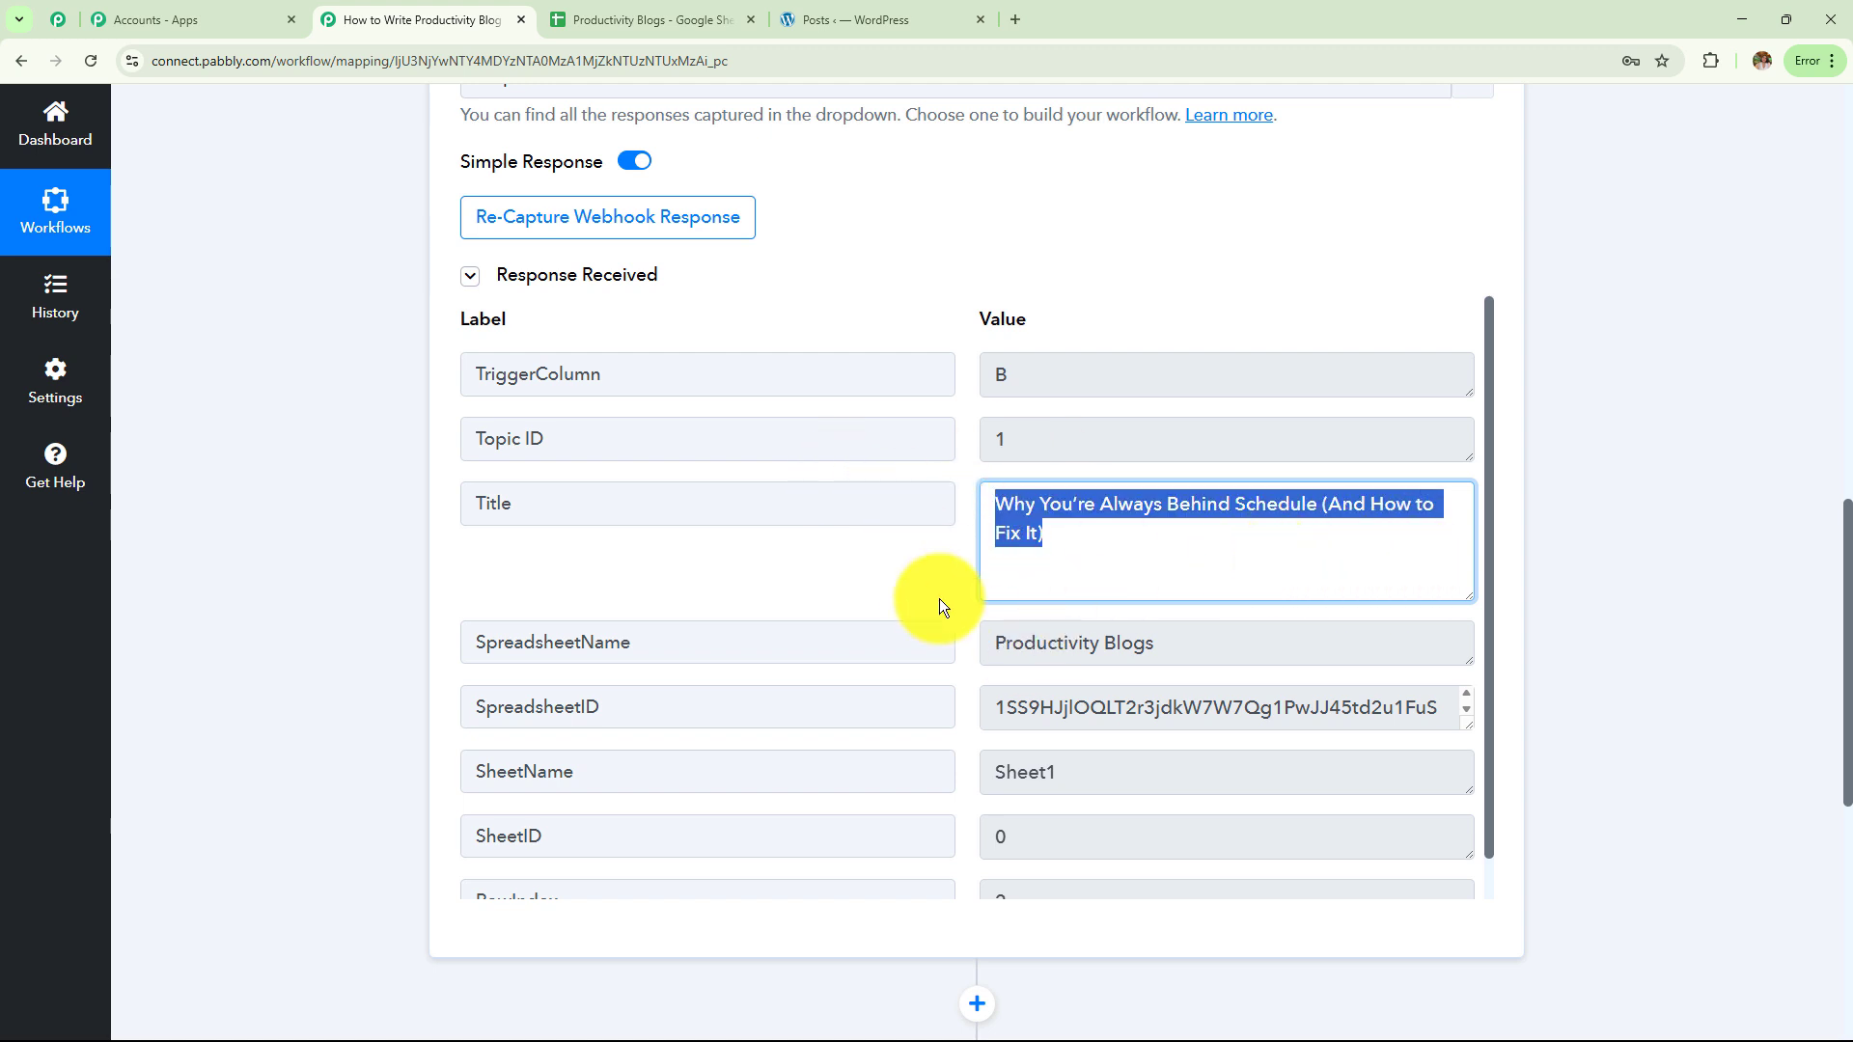
triple_click(1179, 641)
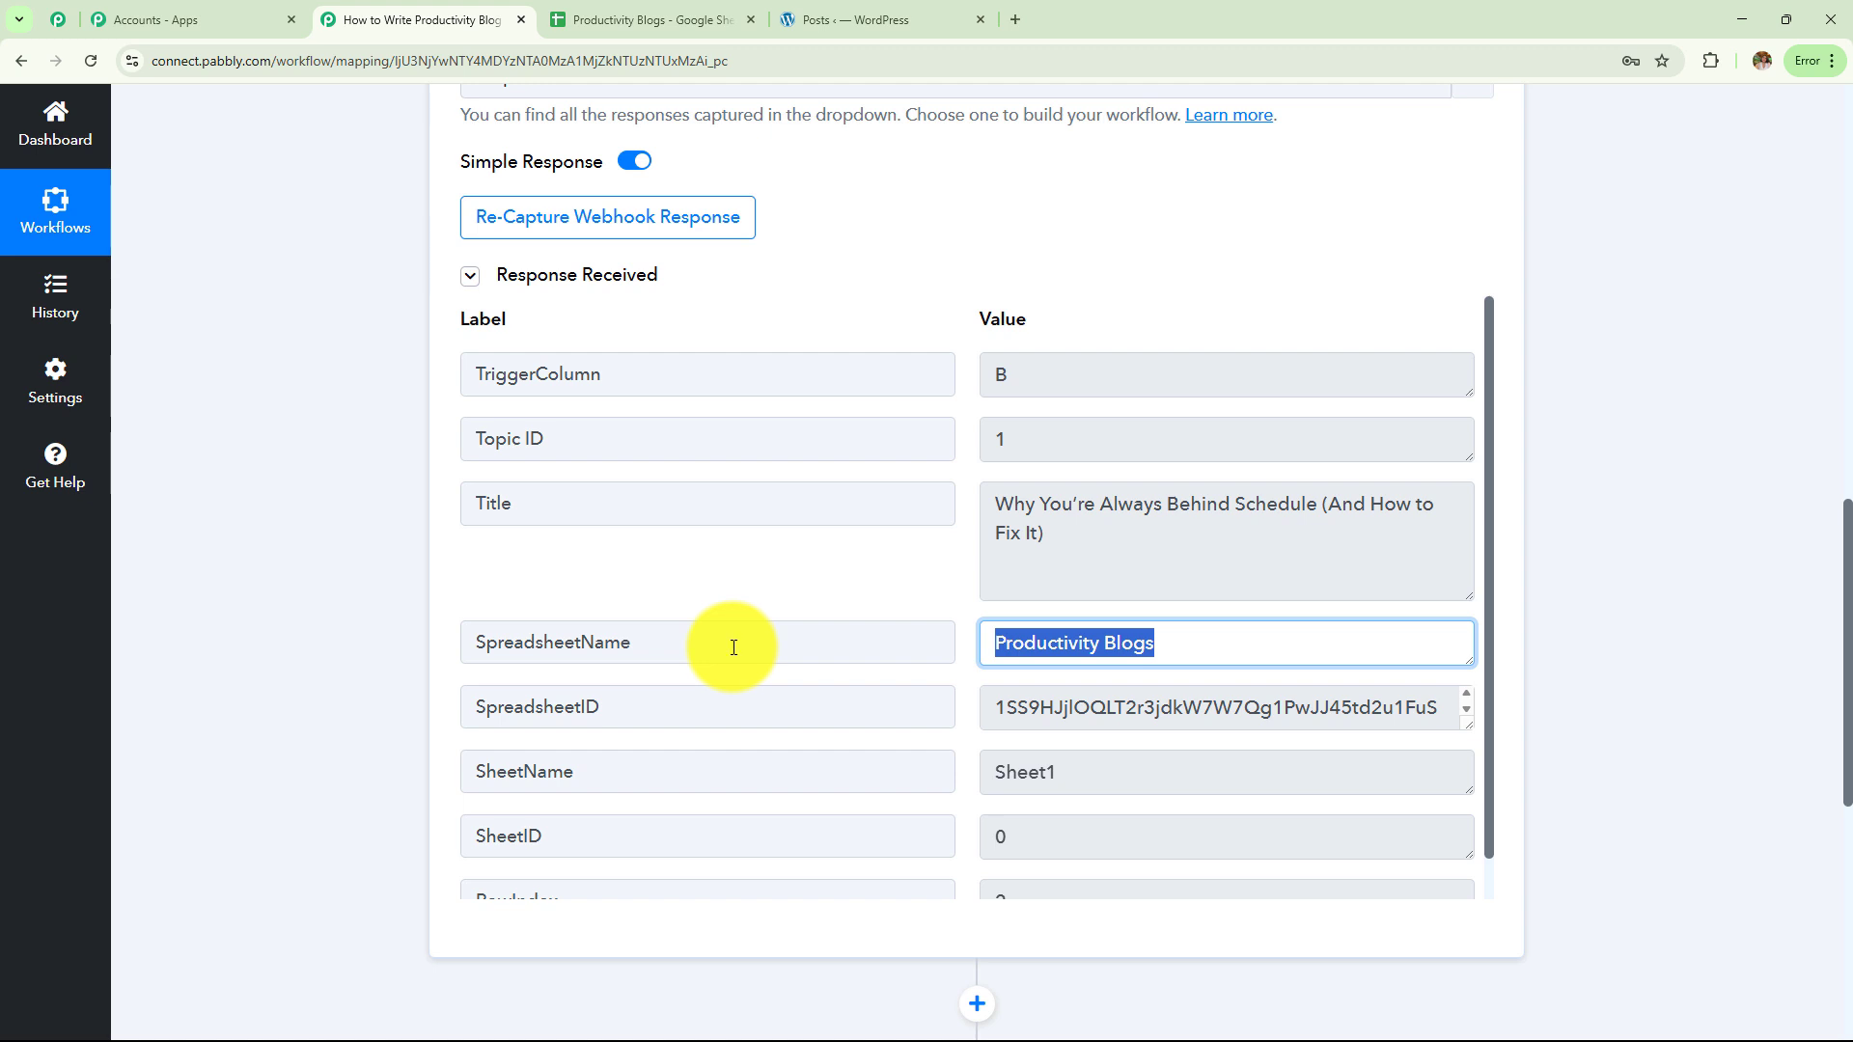
triple_click(999, 373)
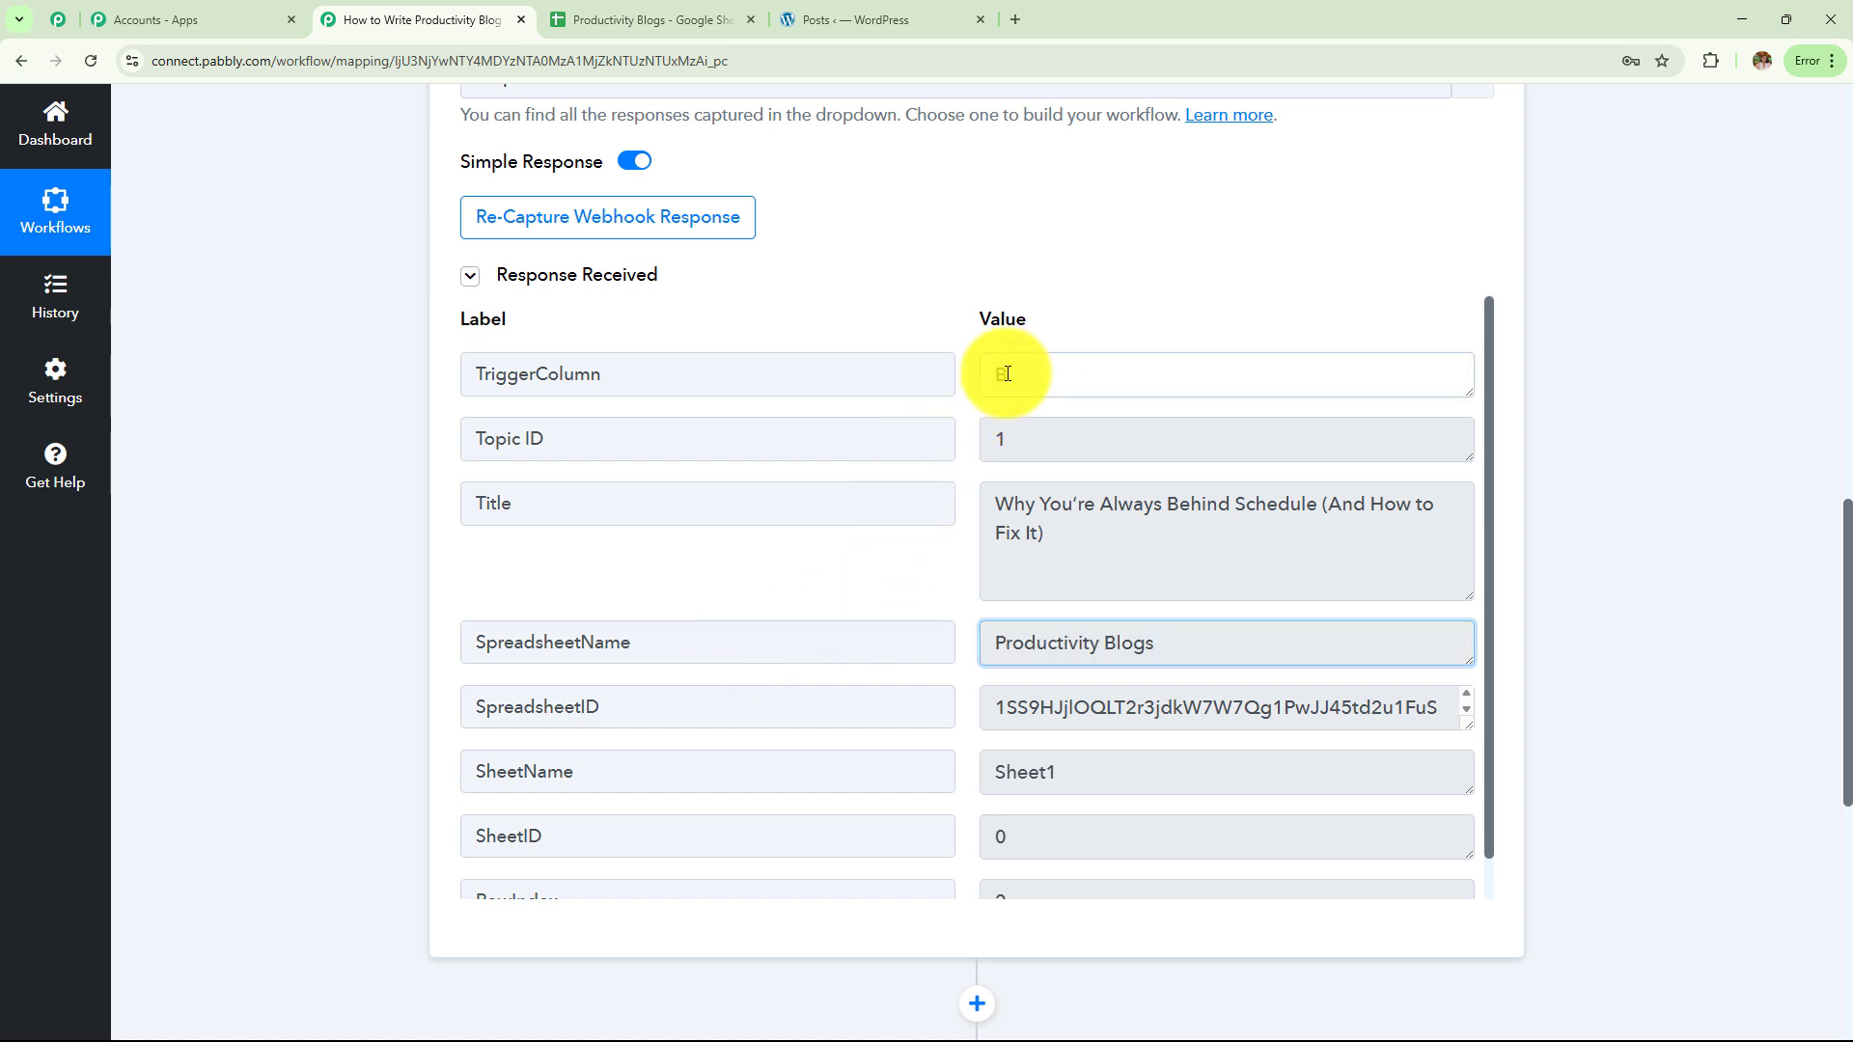
scroll(899, 713, down, 1)
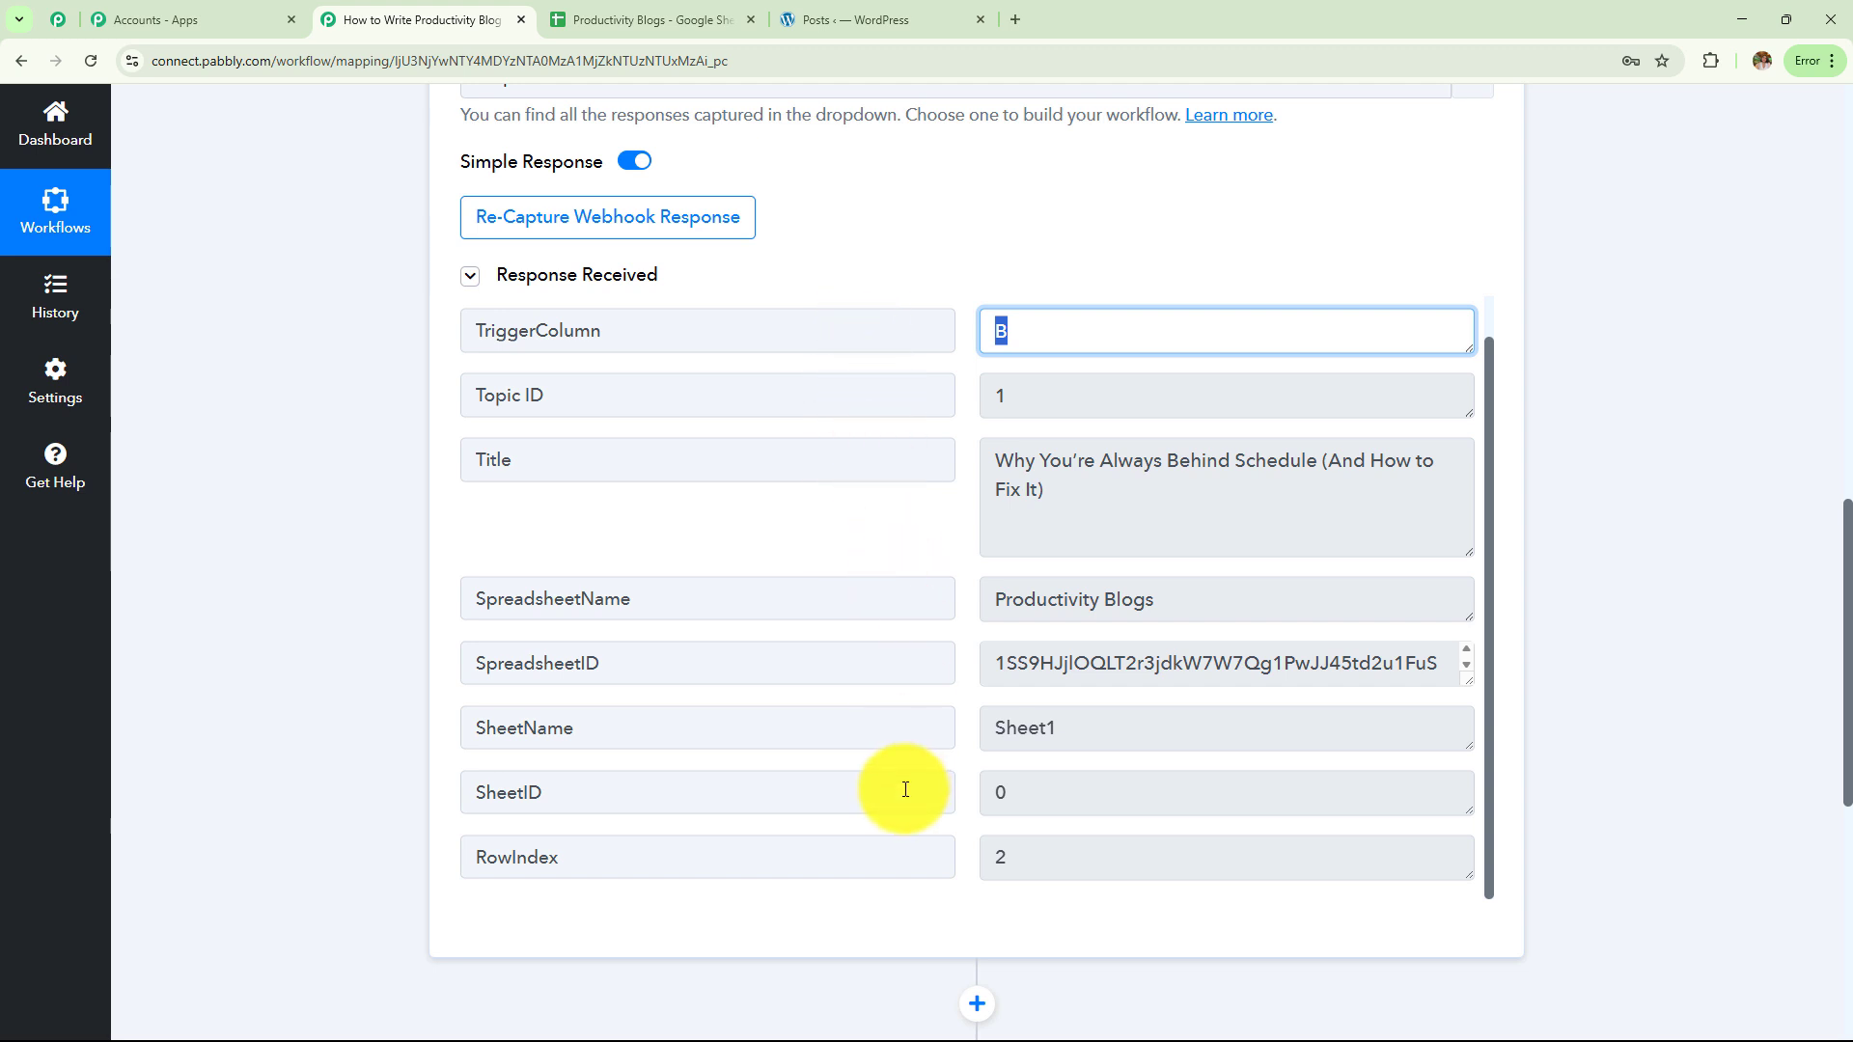
scroll(905, 790, up, 2)
scroll(904, 792, up, 5)
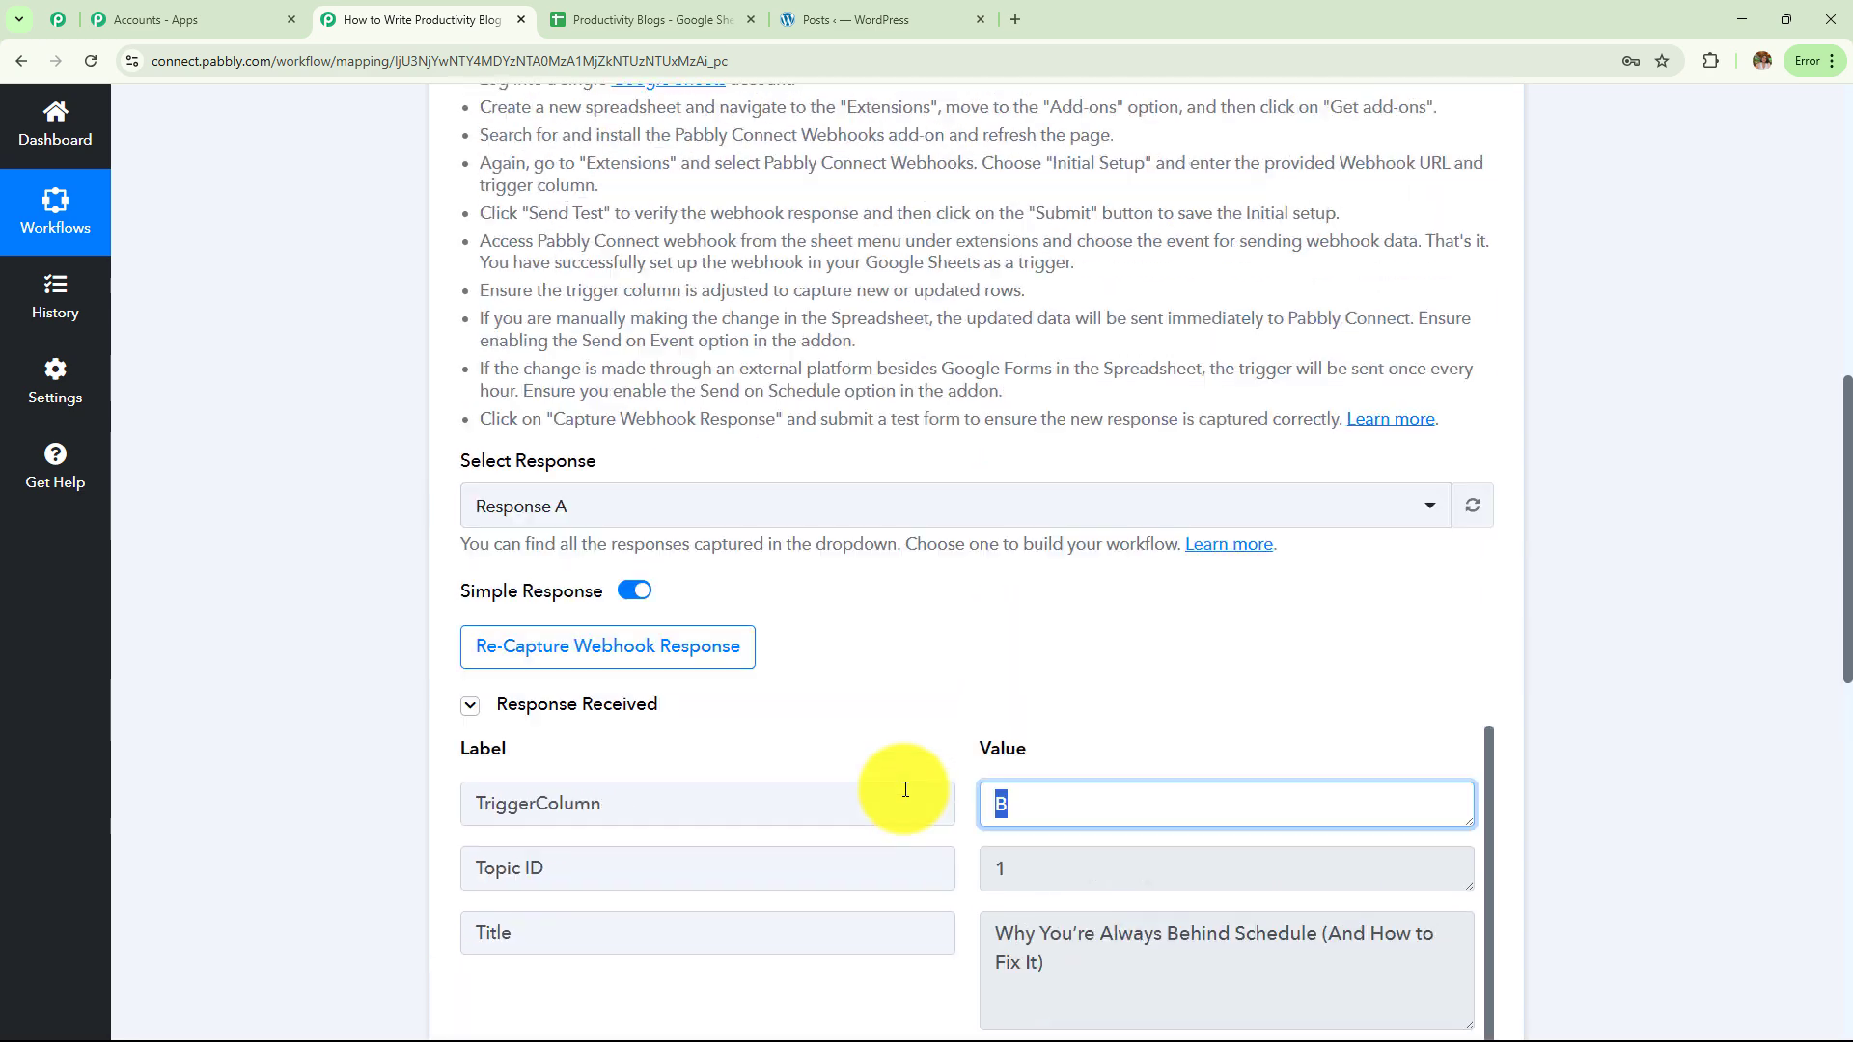
scroll(901, 790, up, 5)
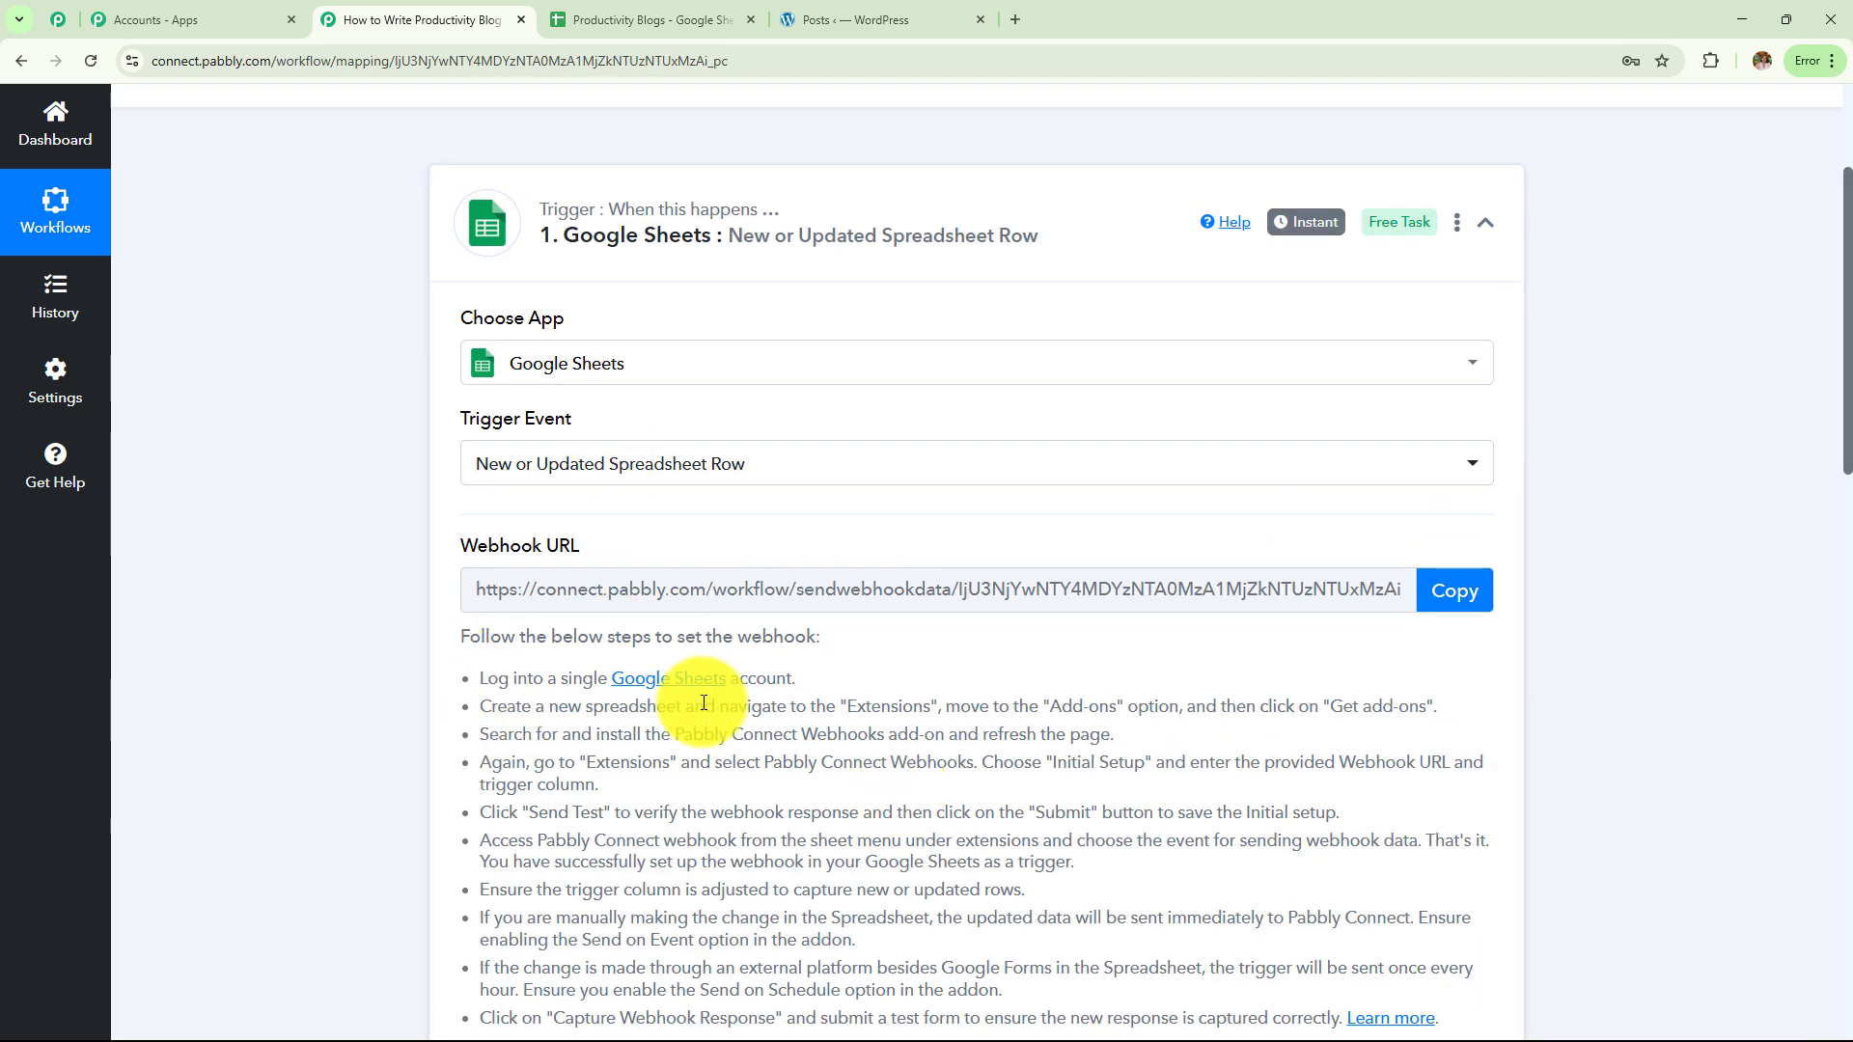
scroll(762, 644, down, 12)
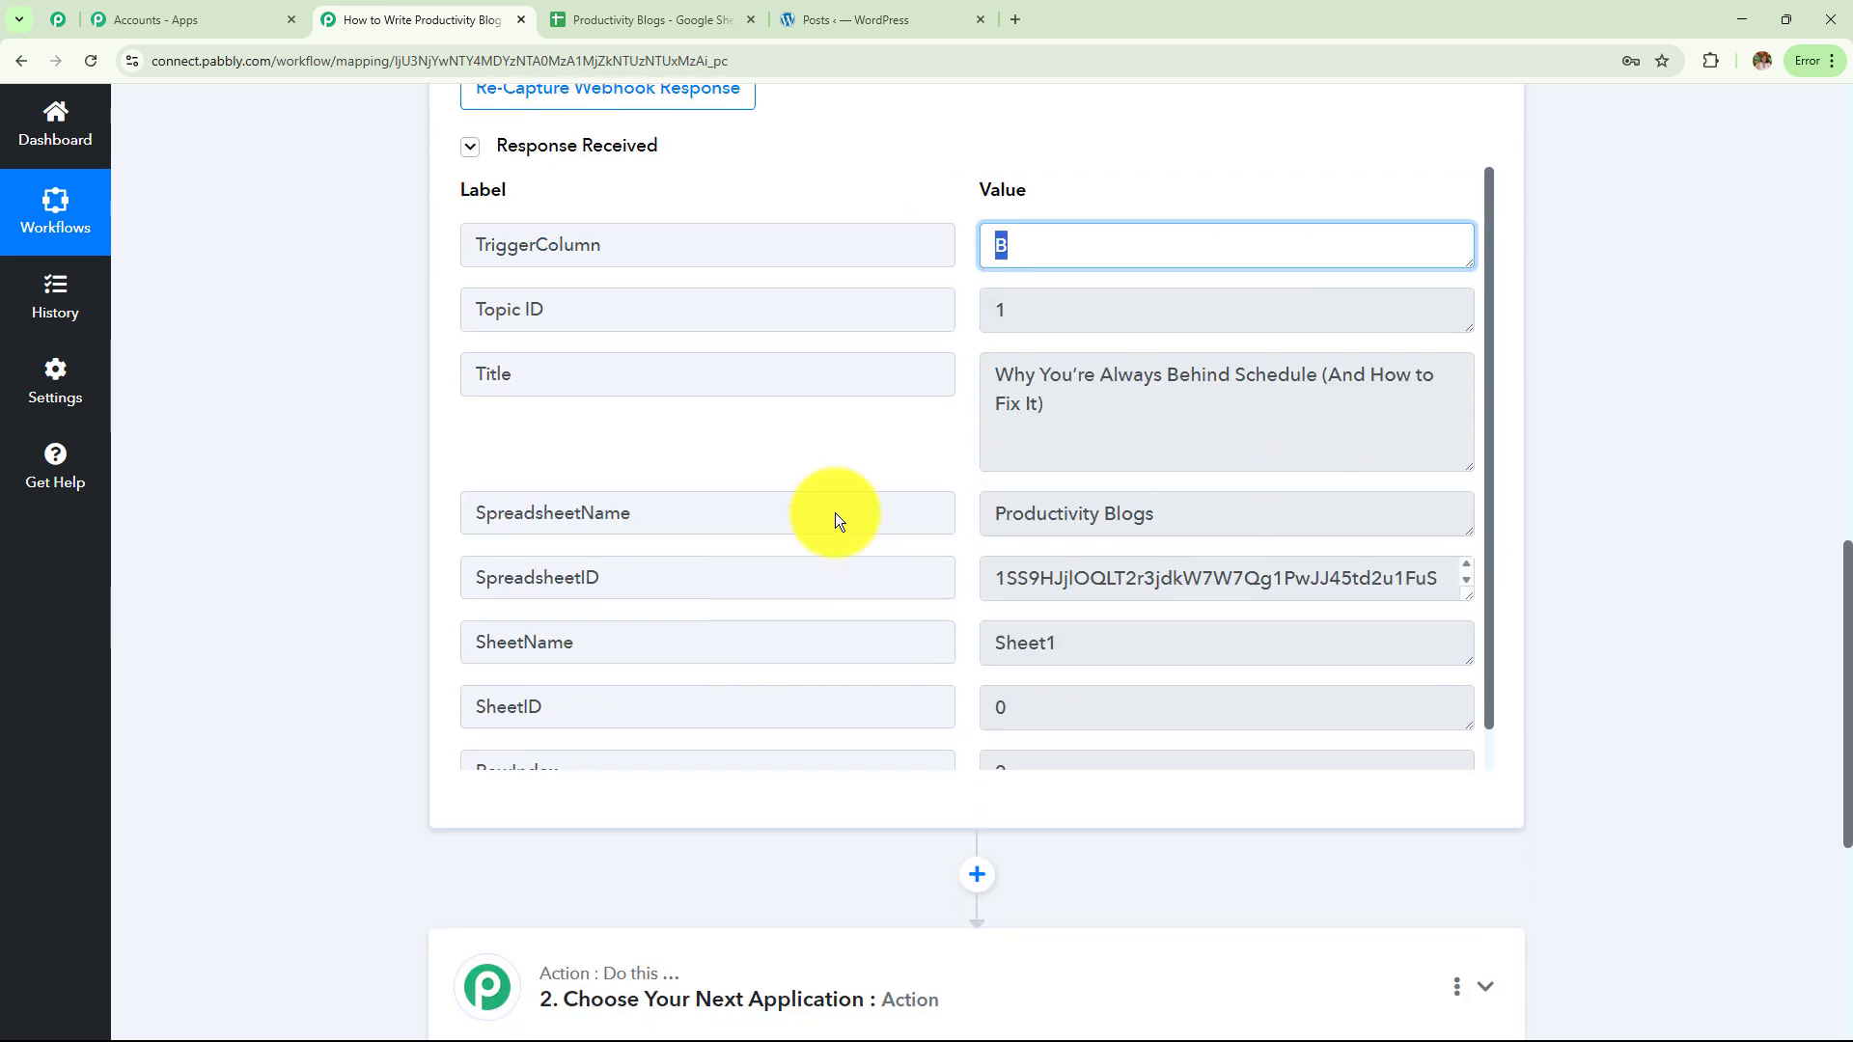
click(675, 19)
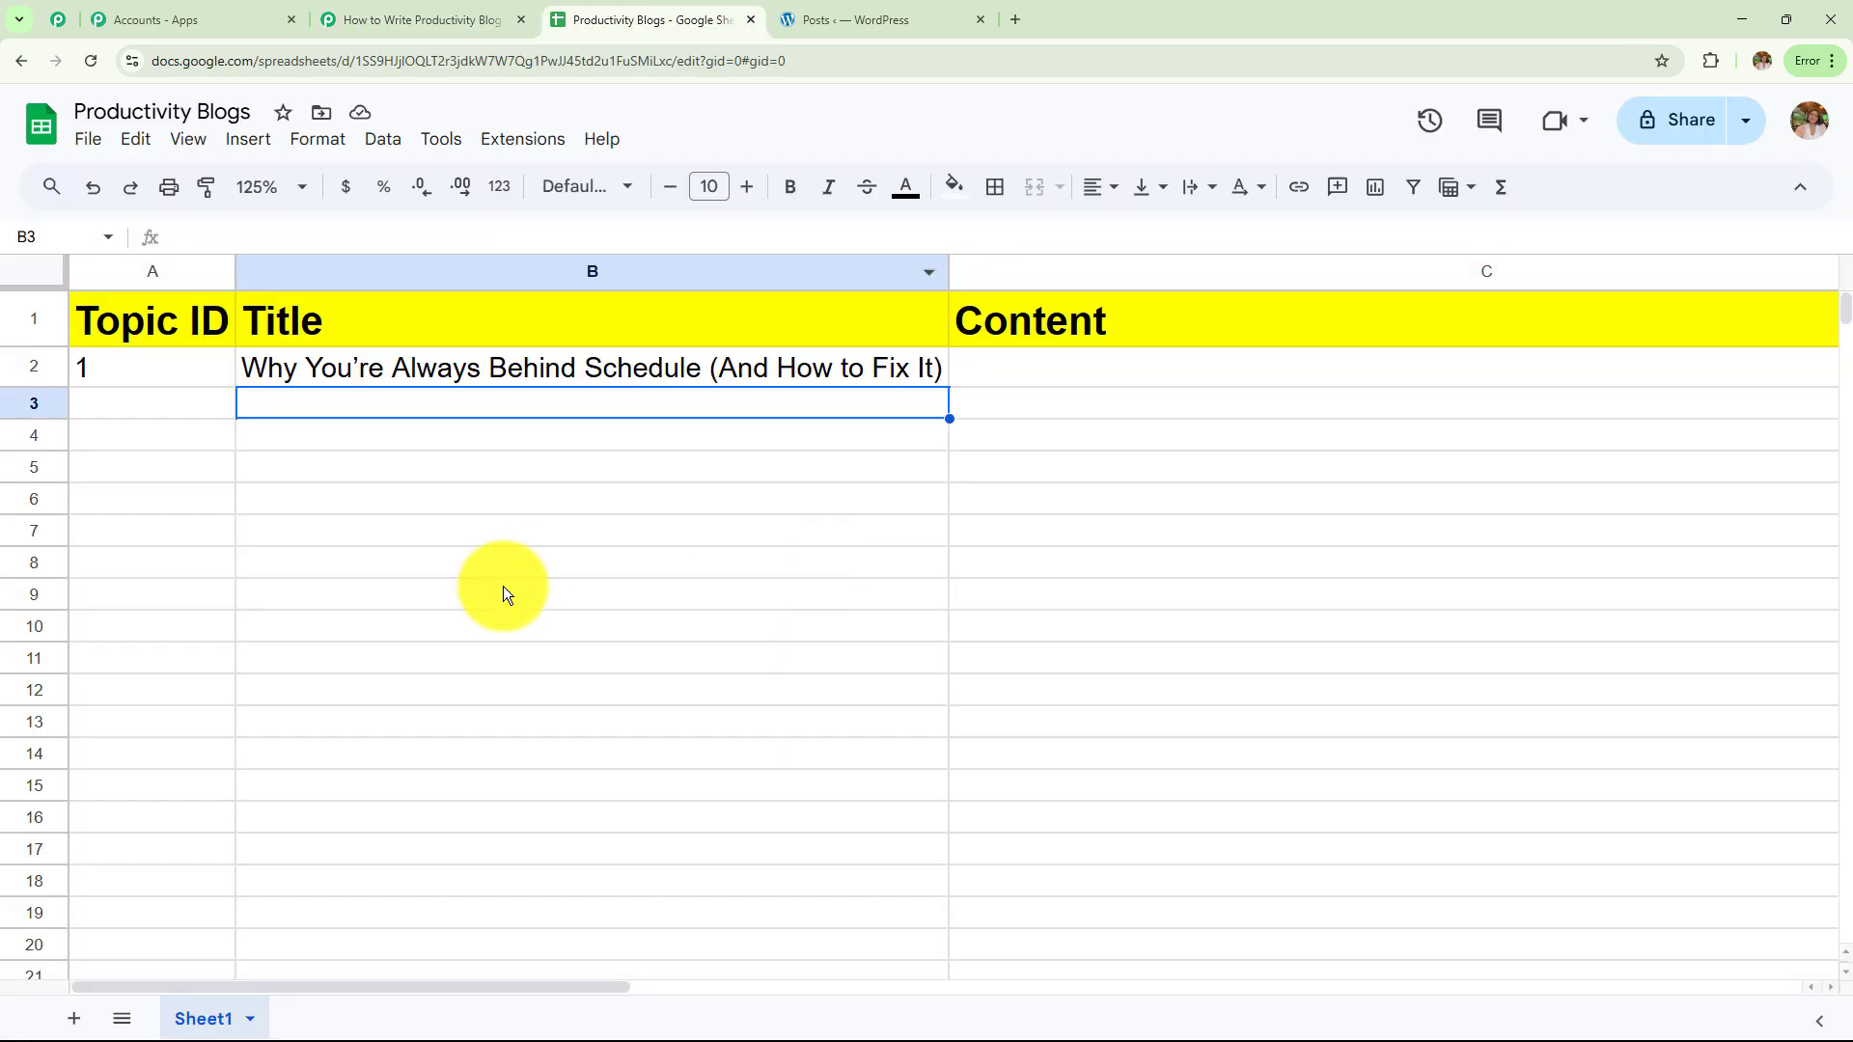
click(376, 7)
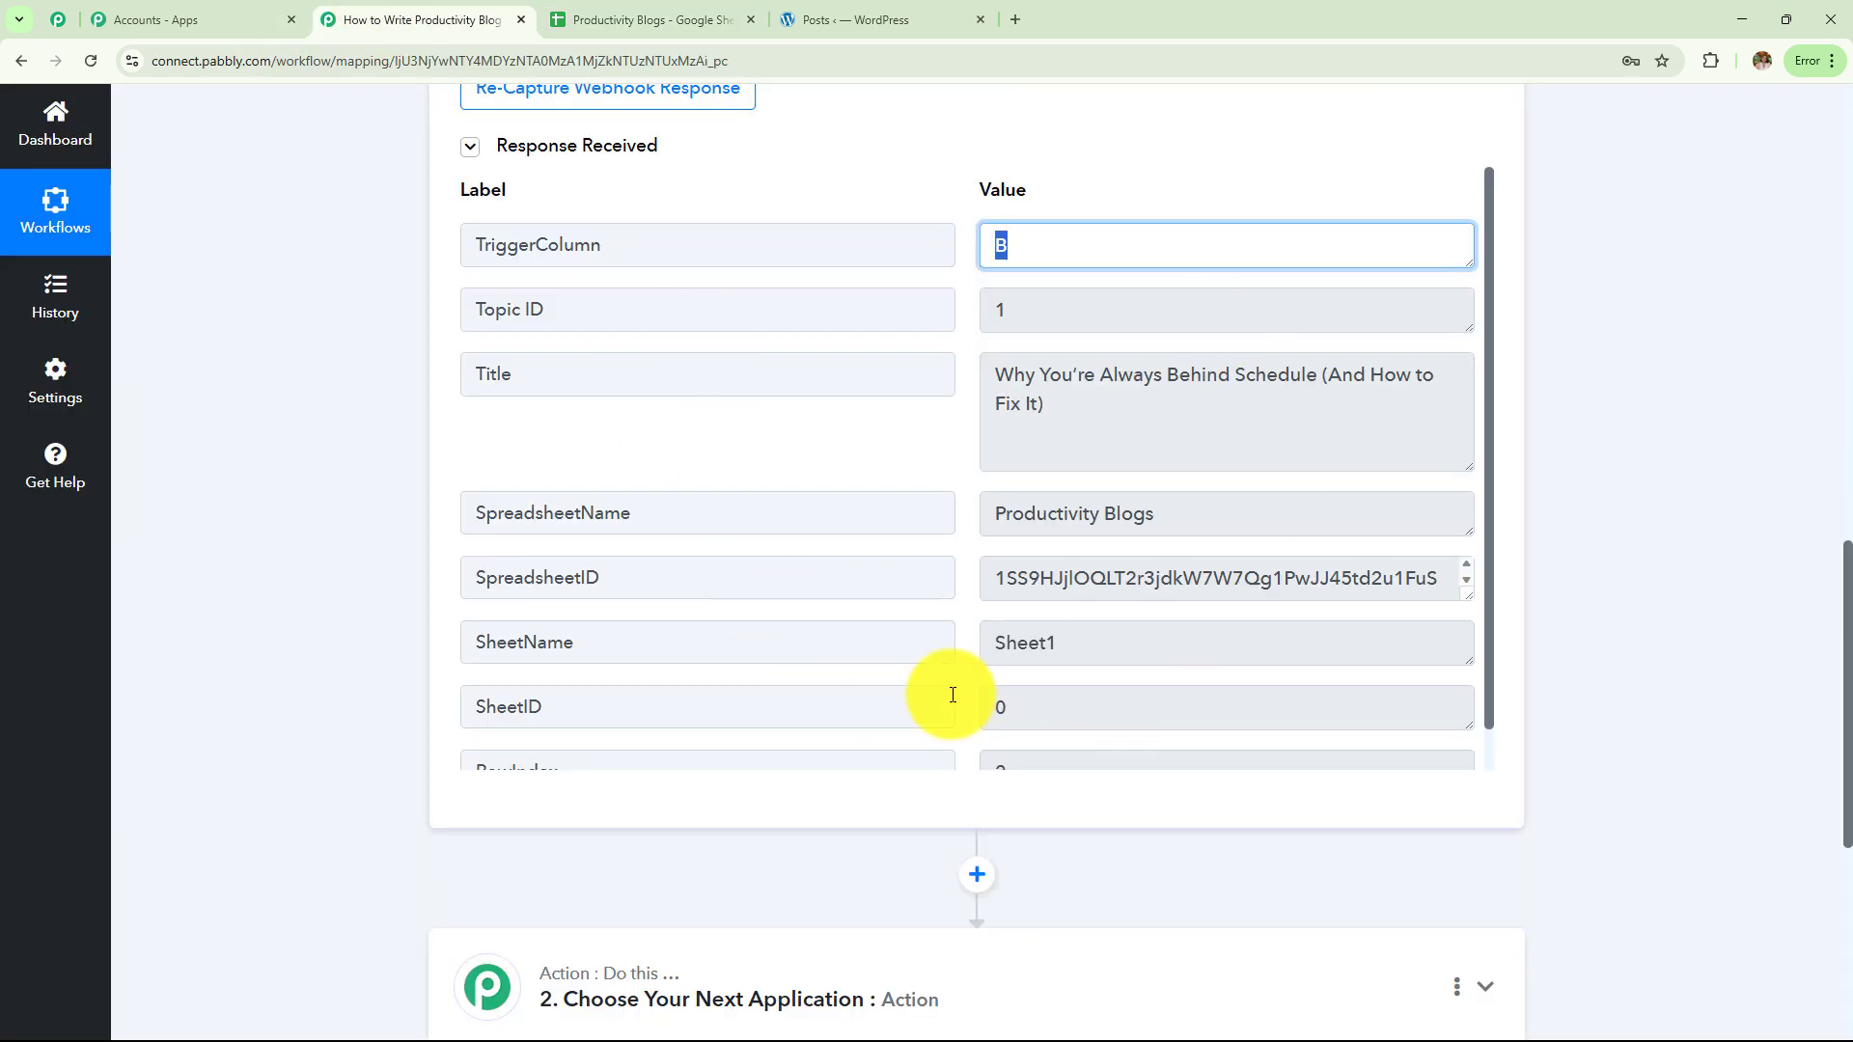
scroll(952, 695, up, 12)
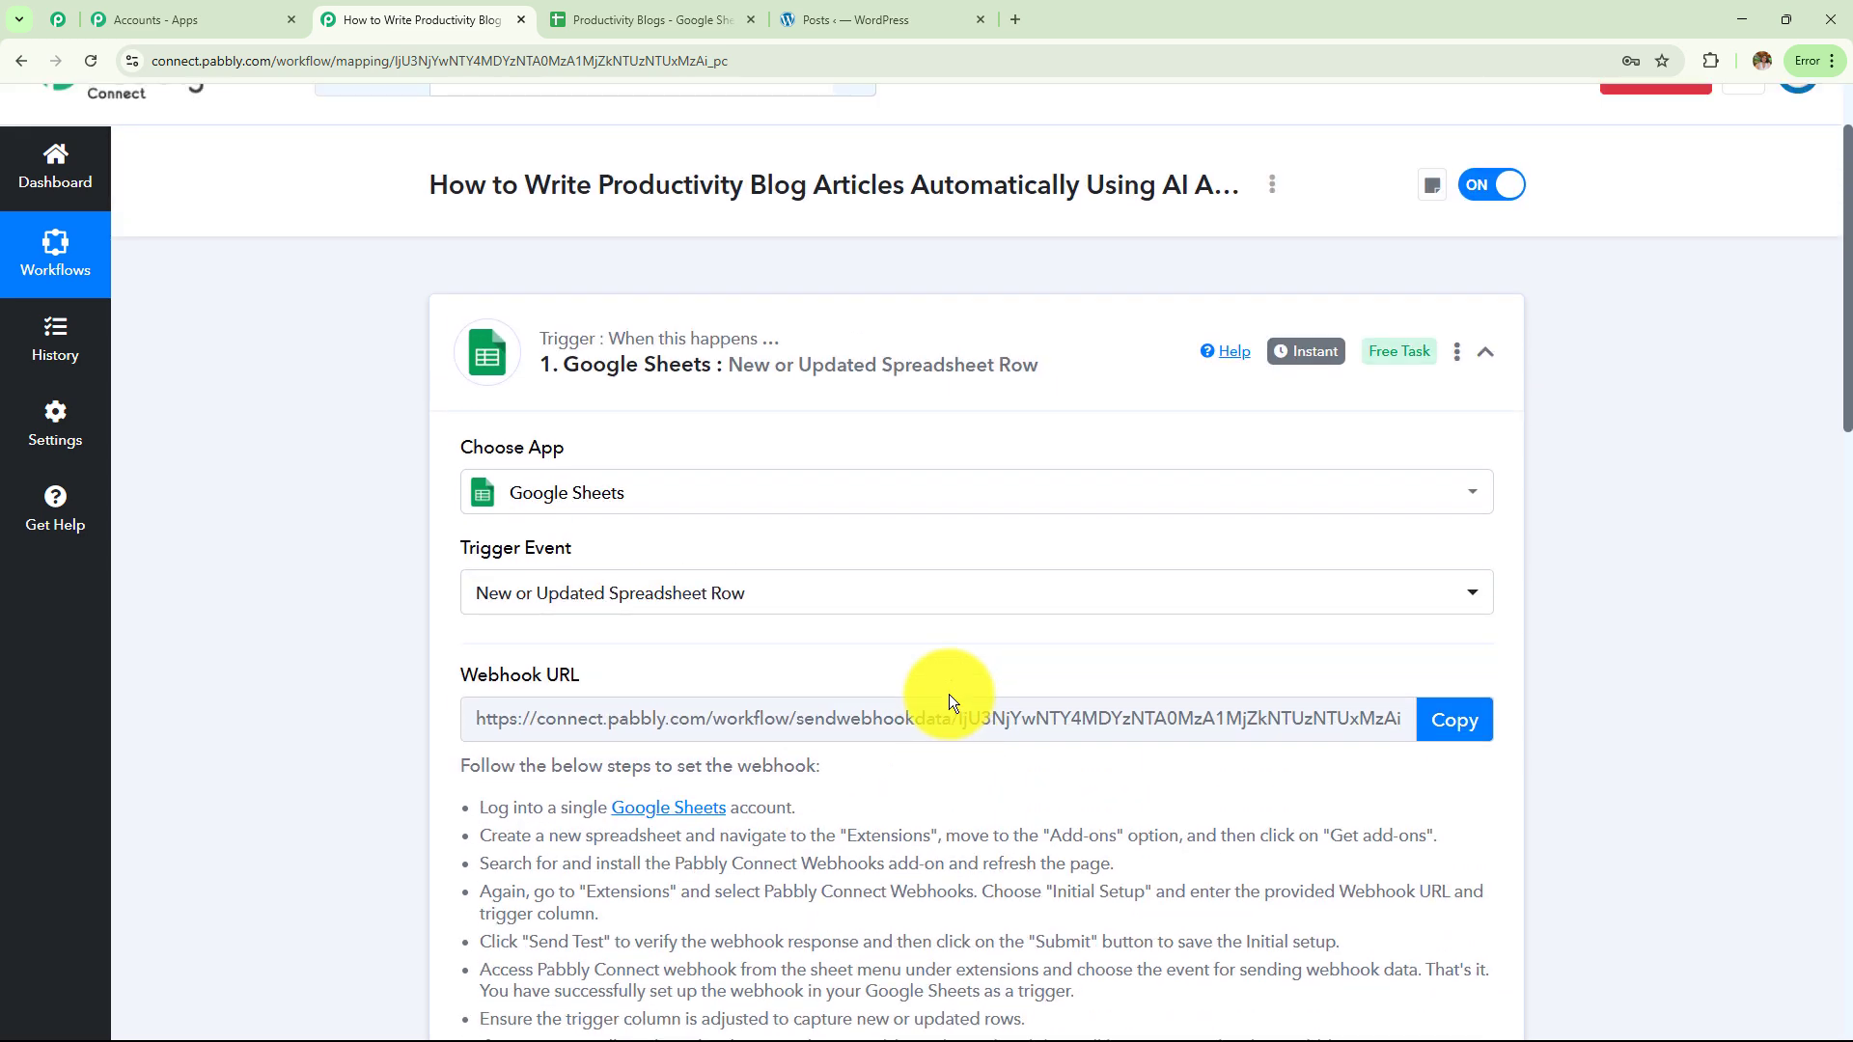
click(618, 12)
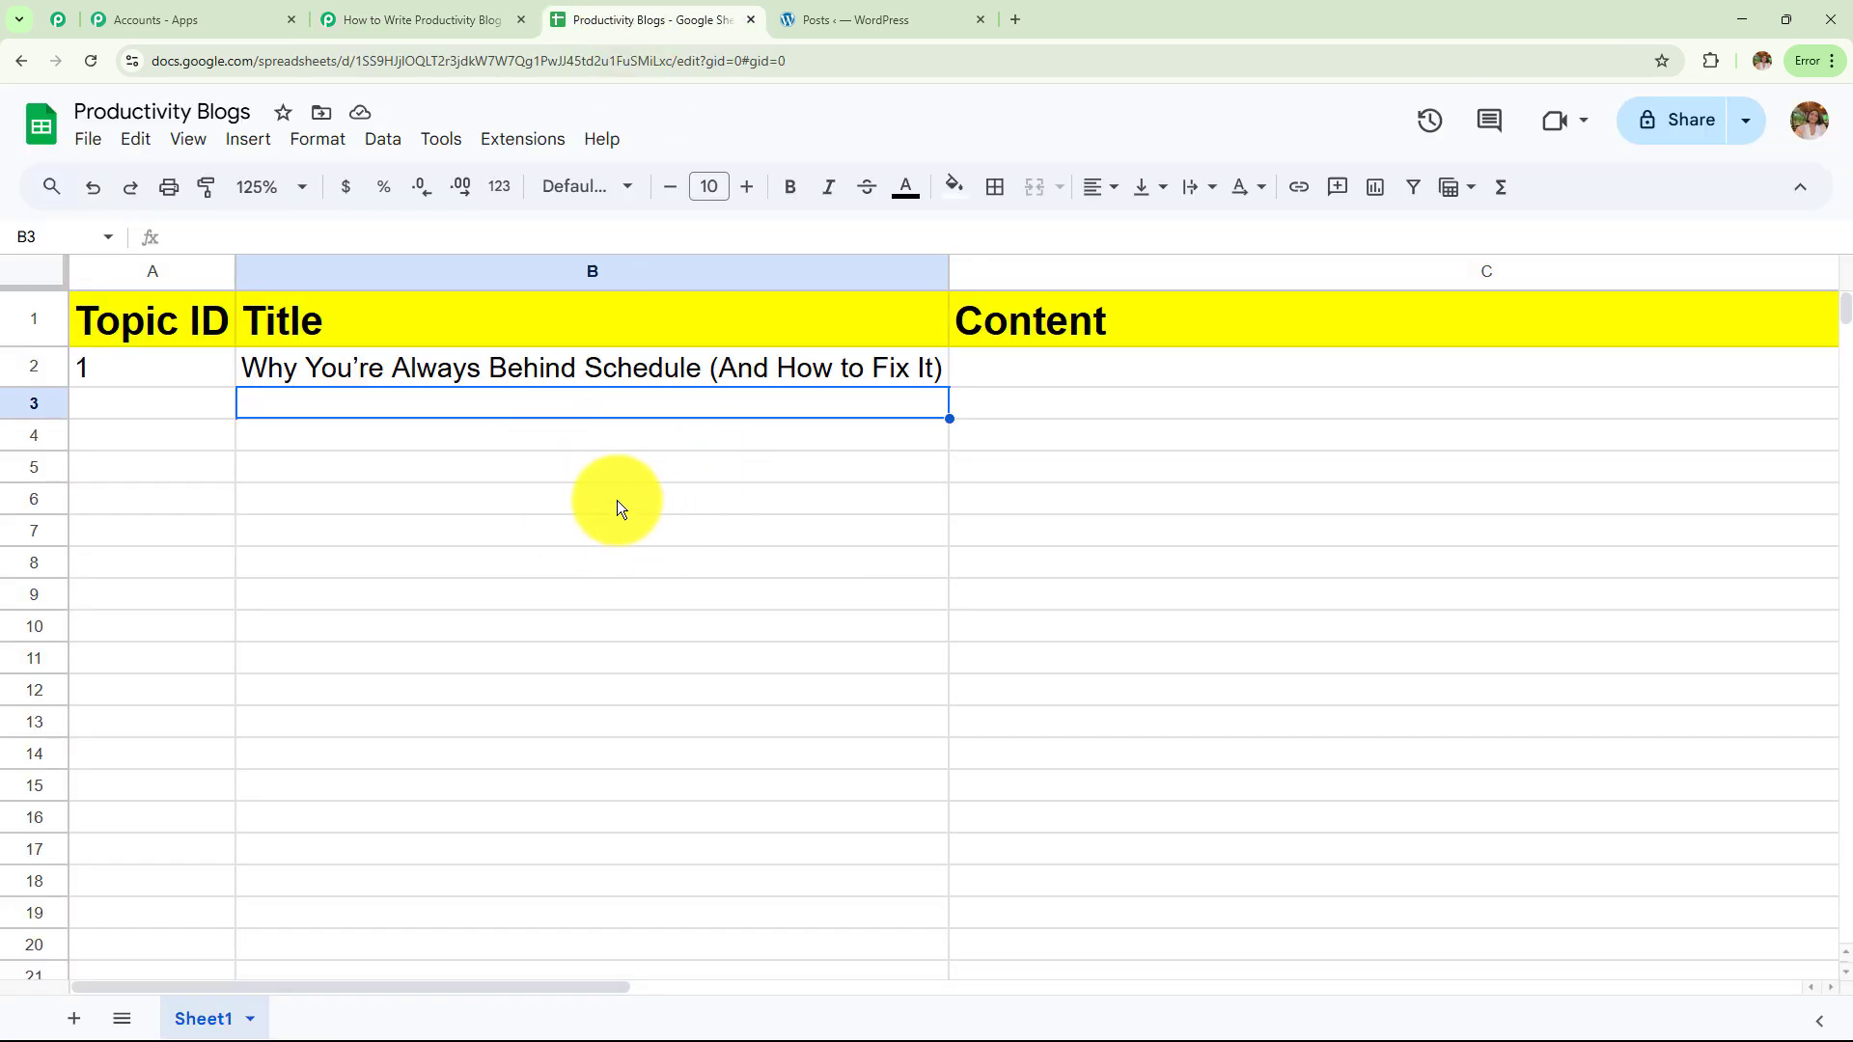
click(487, 14)
scroll(1705, 686, down, 5)
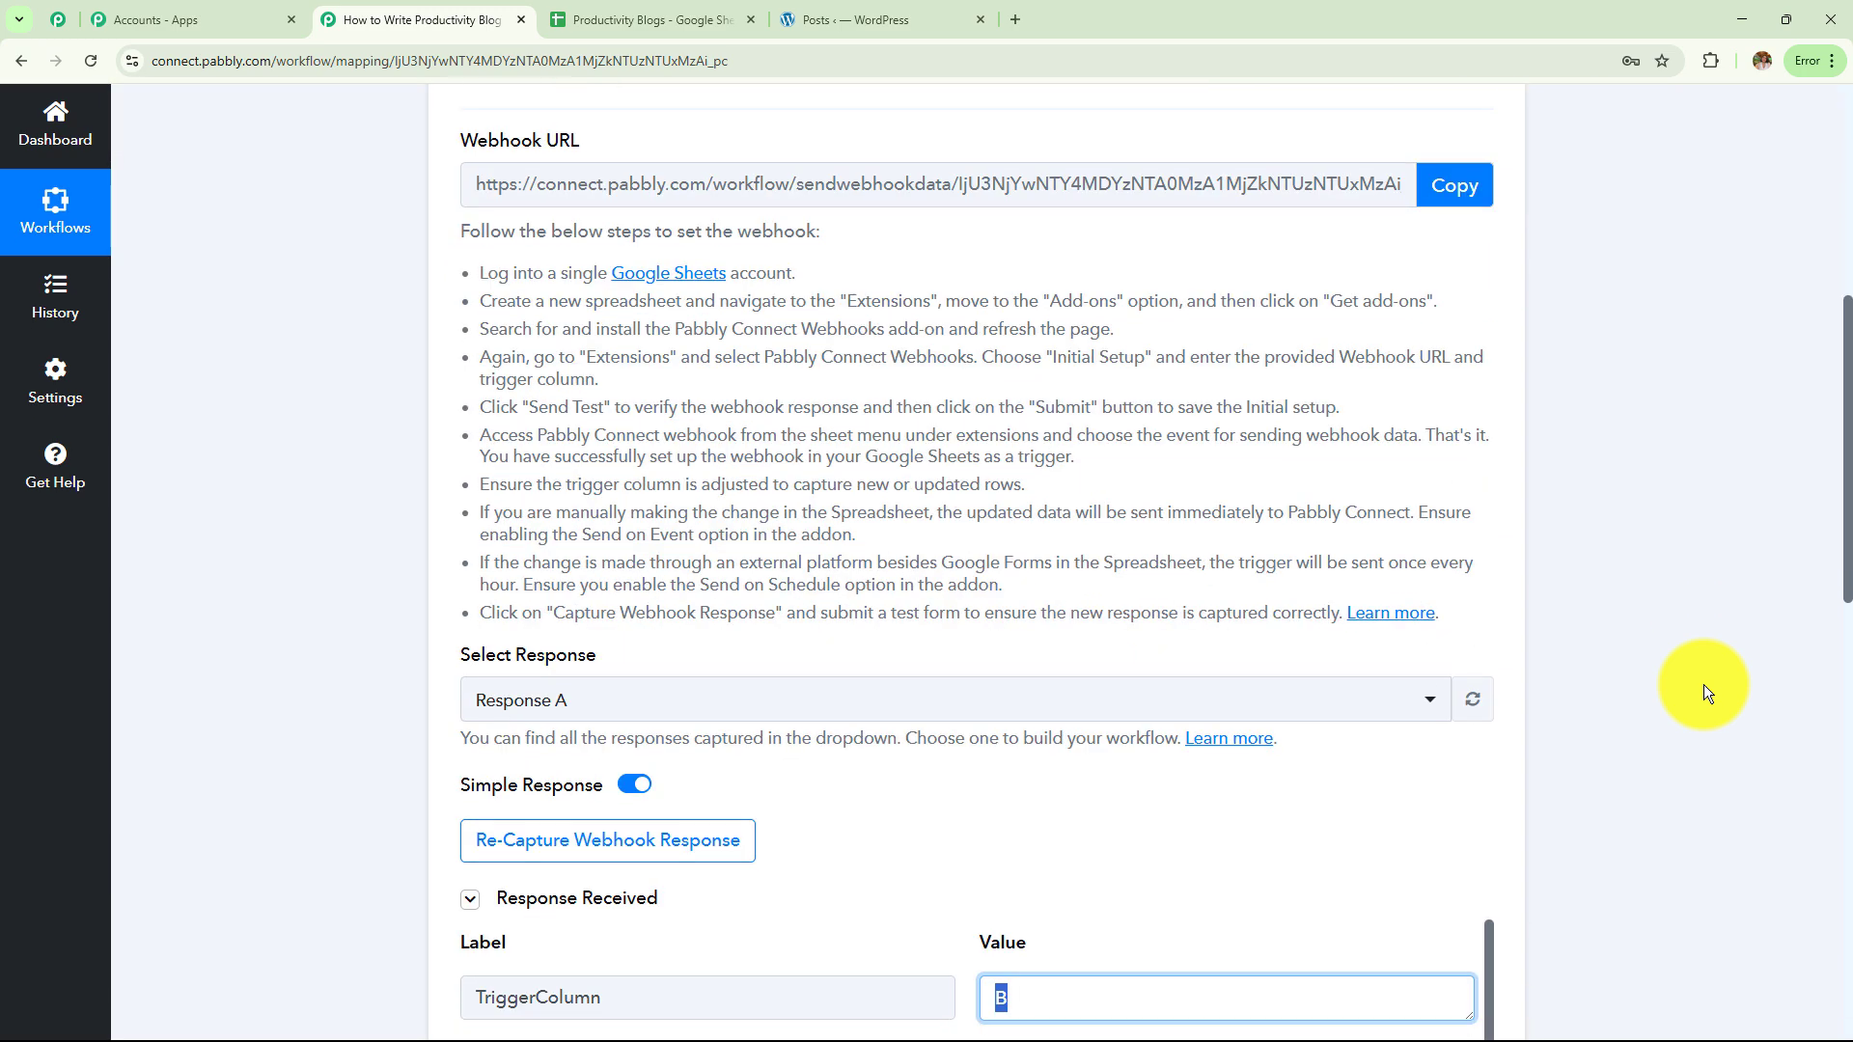
scroll(1705, 686, down, 10)
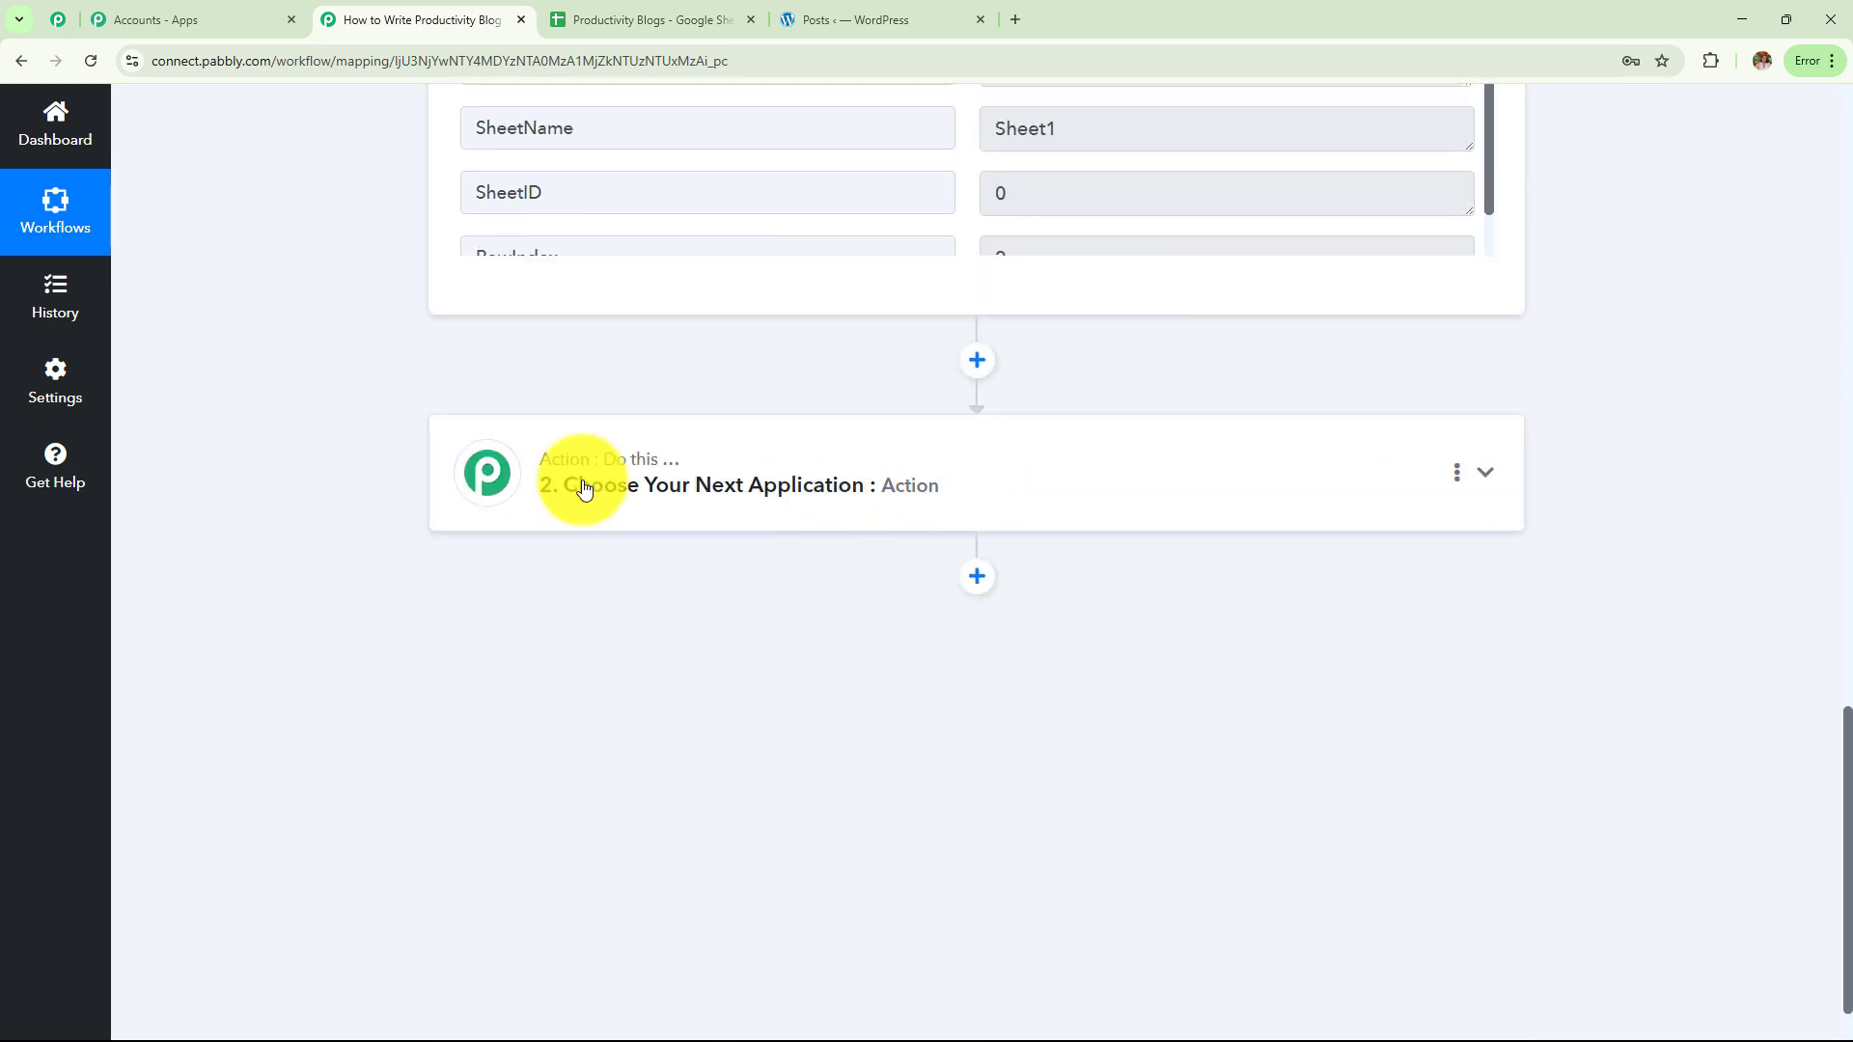
Set the second step's app to OpenAI with the ChatGPT action event
click(827, 502)
click(644, 499)
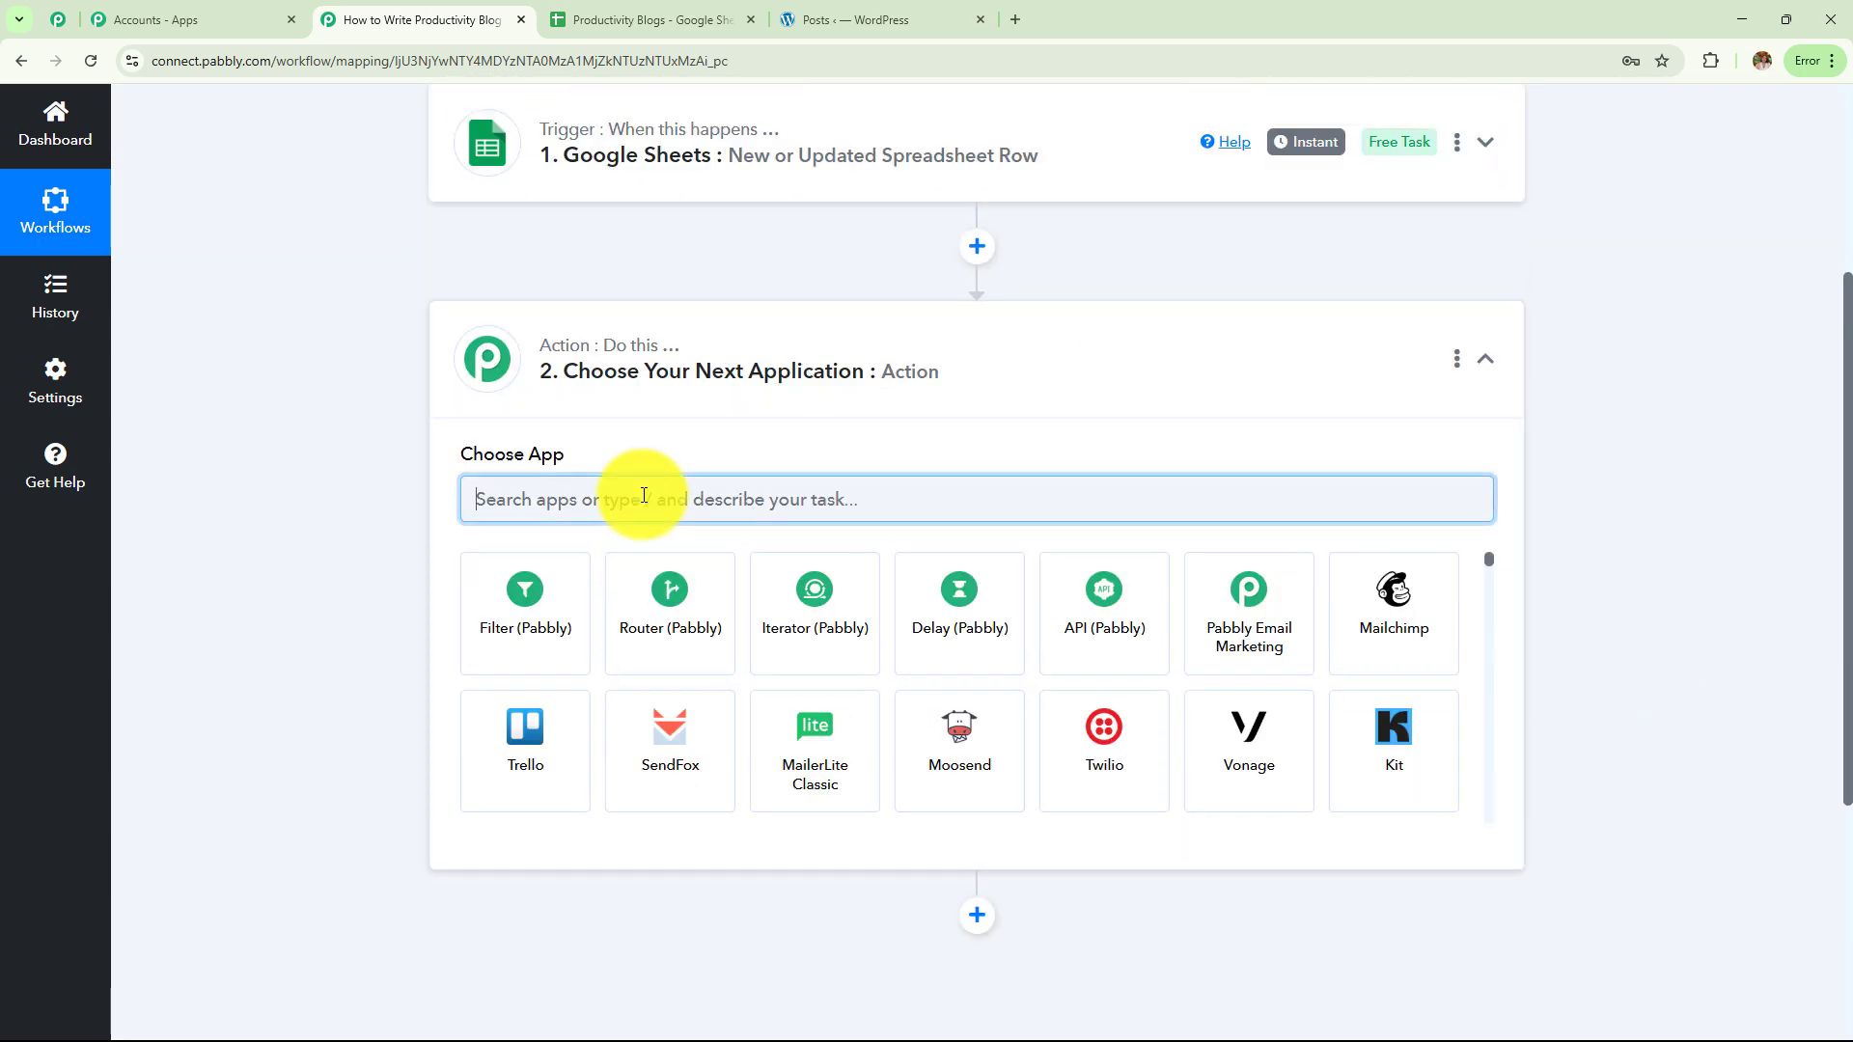
text(Open)
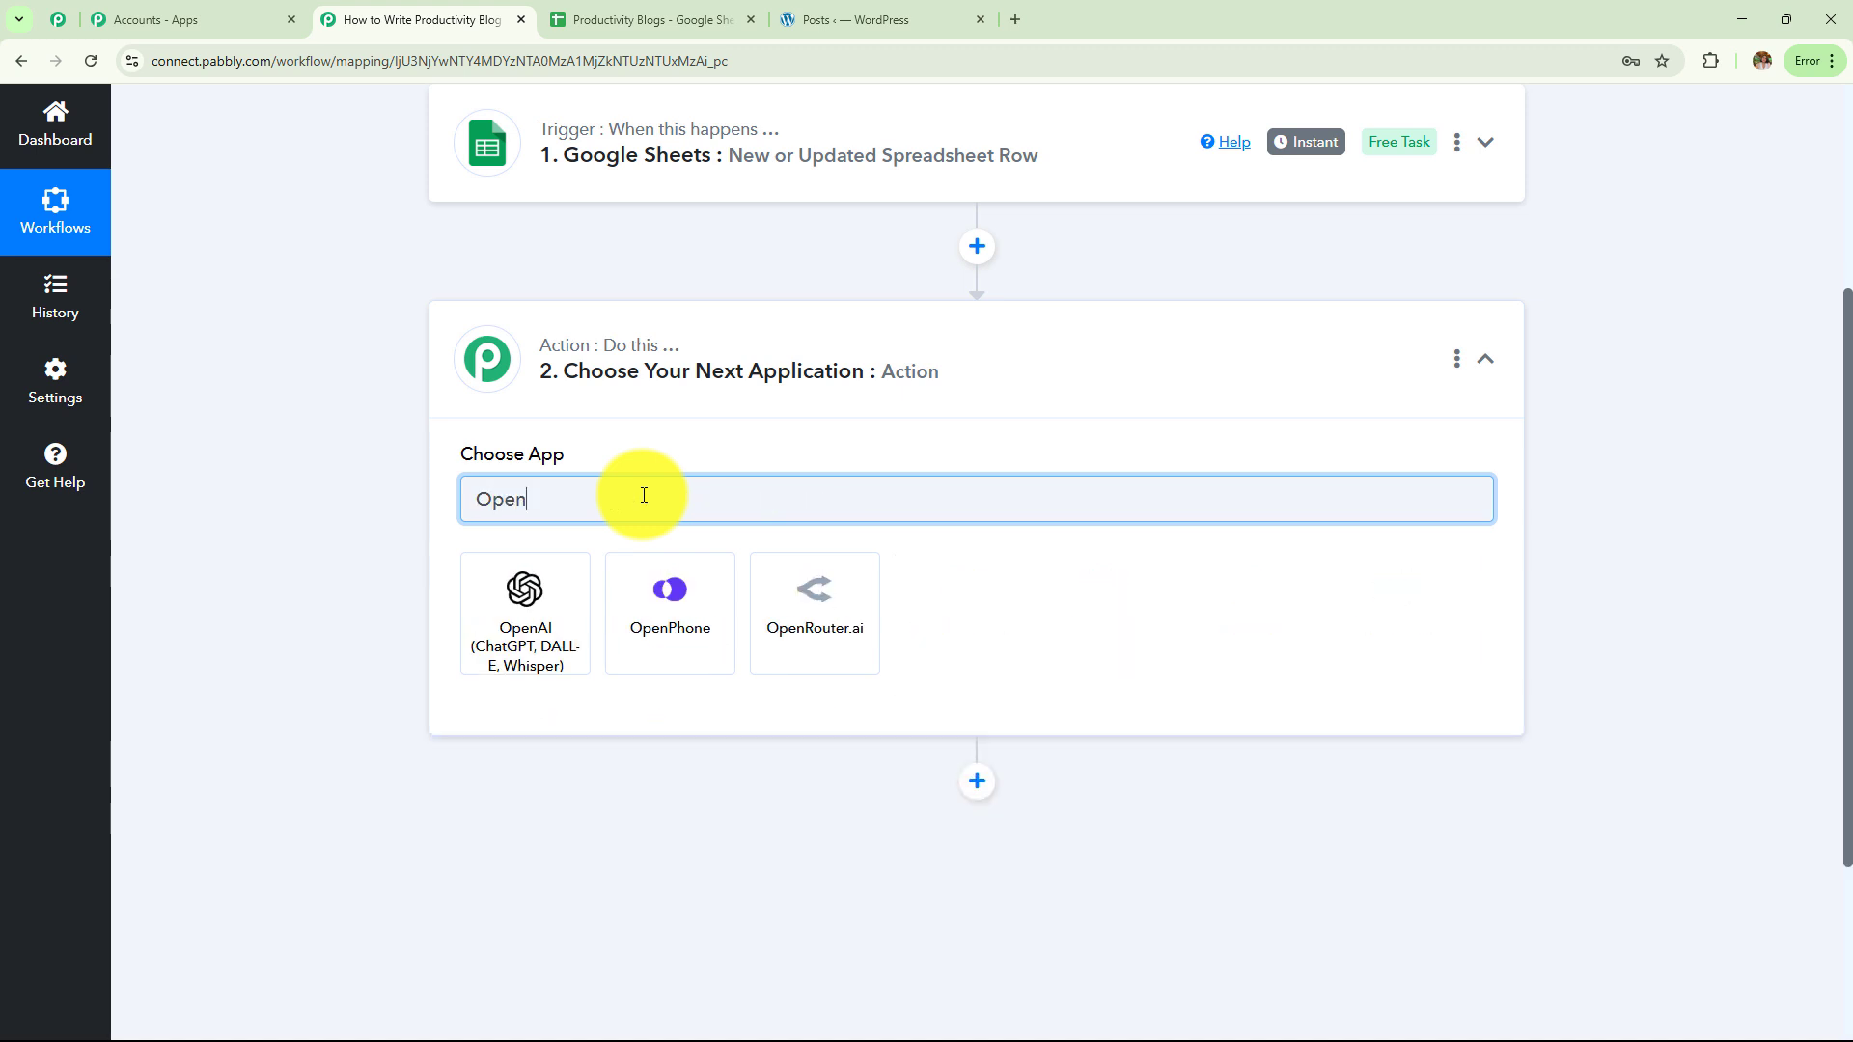
click(567, 633)
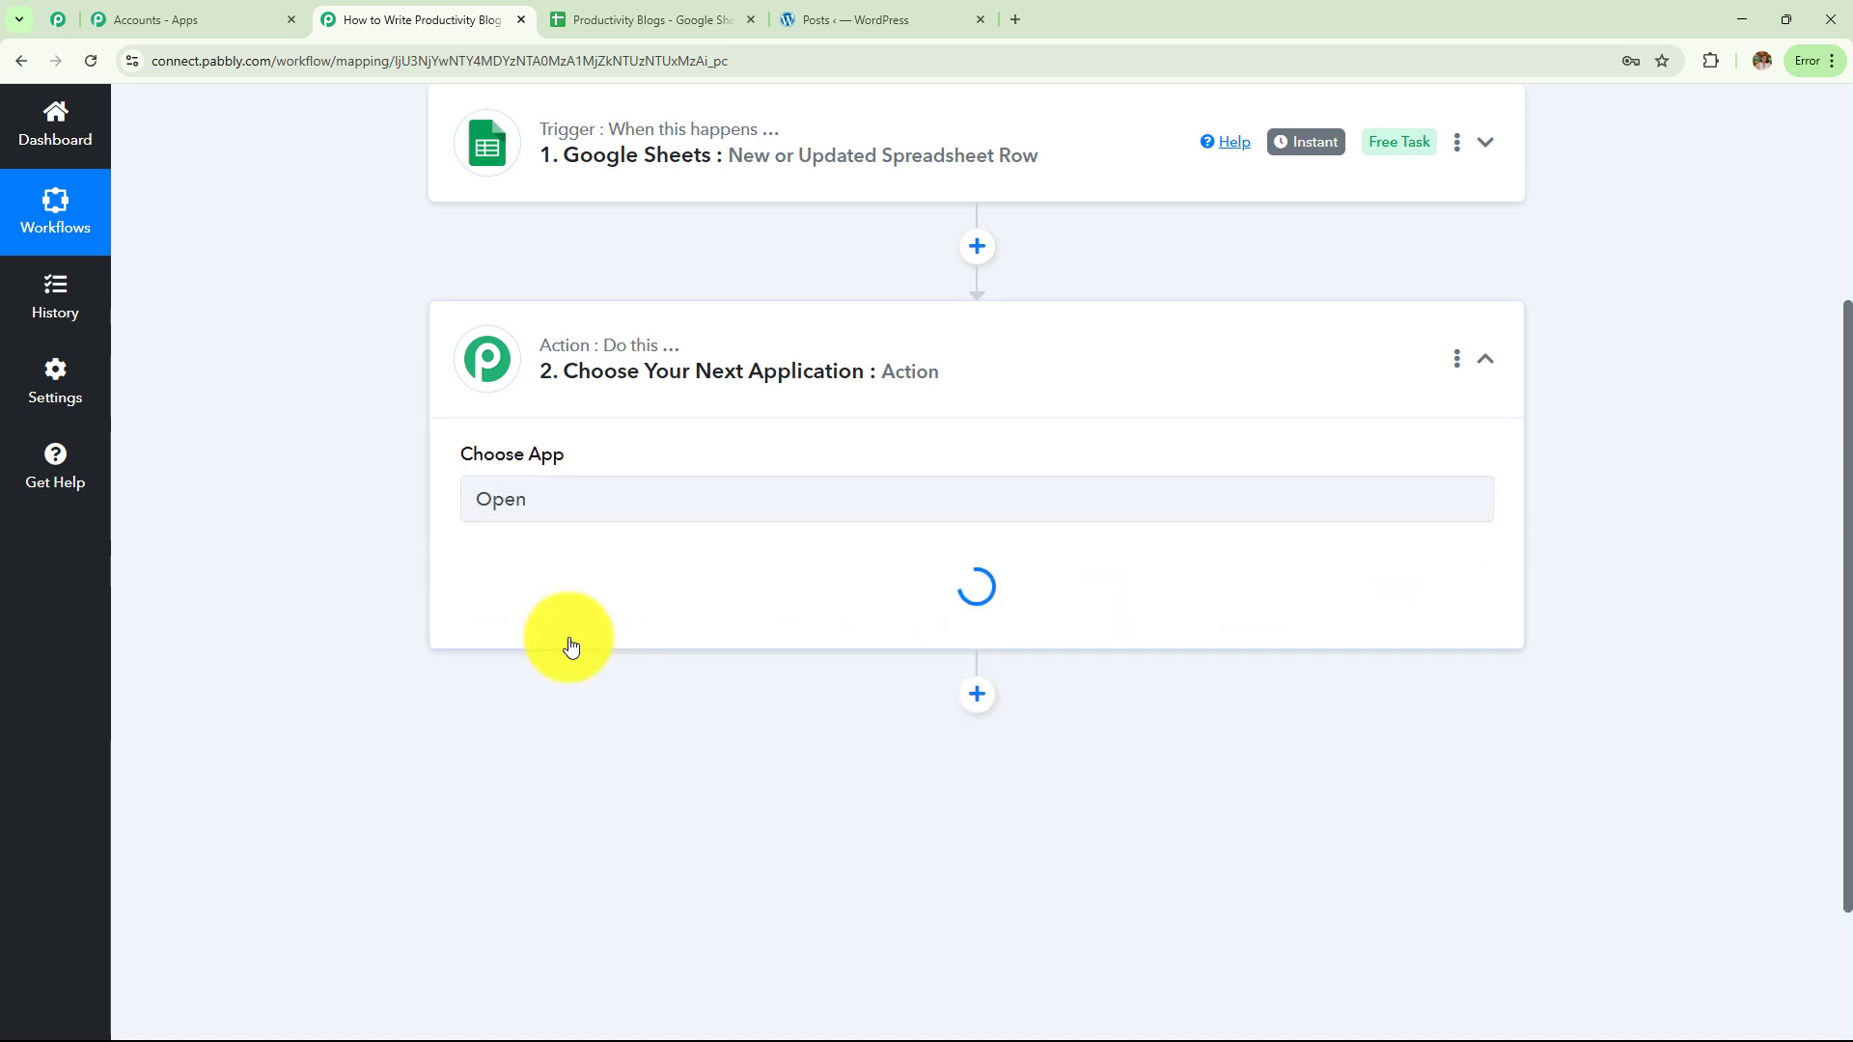
click(576, 610)
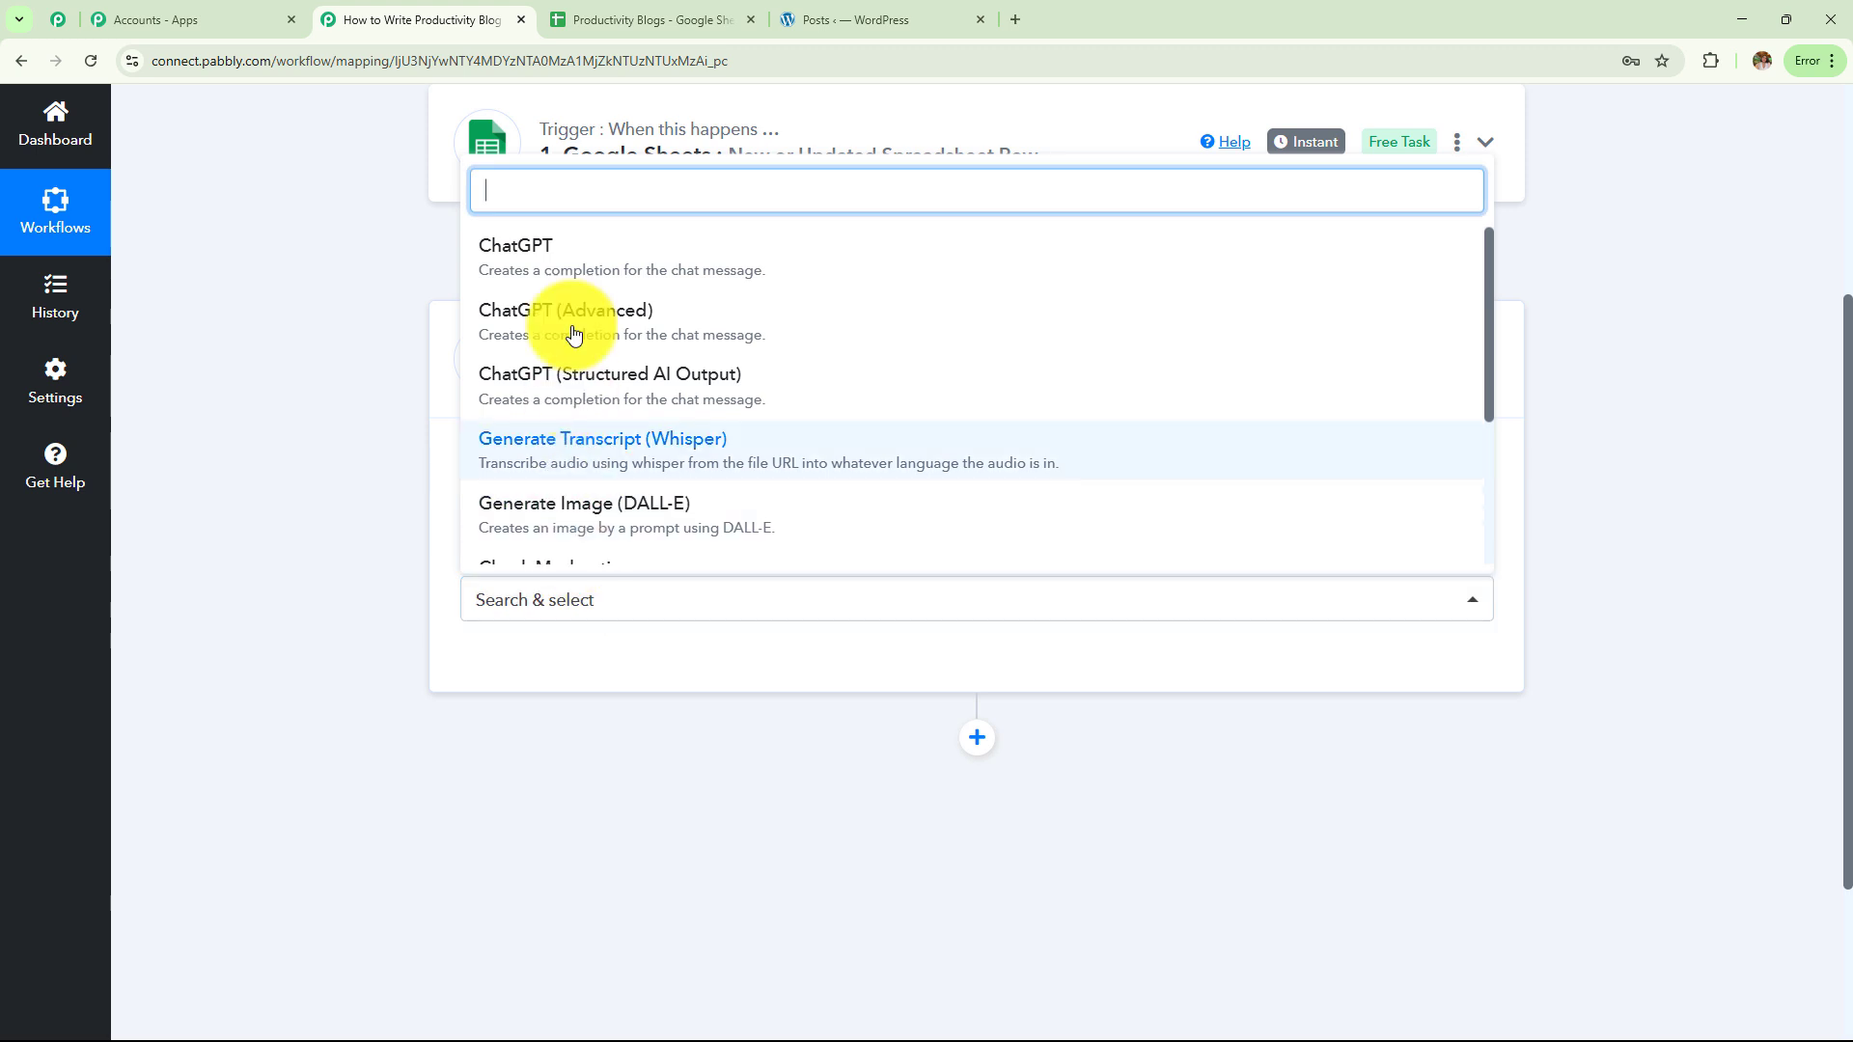
click(574, 265)
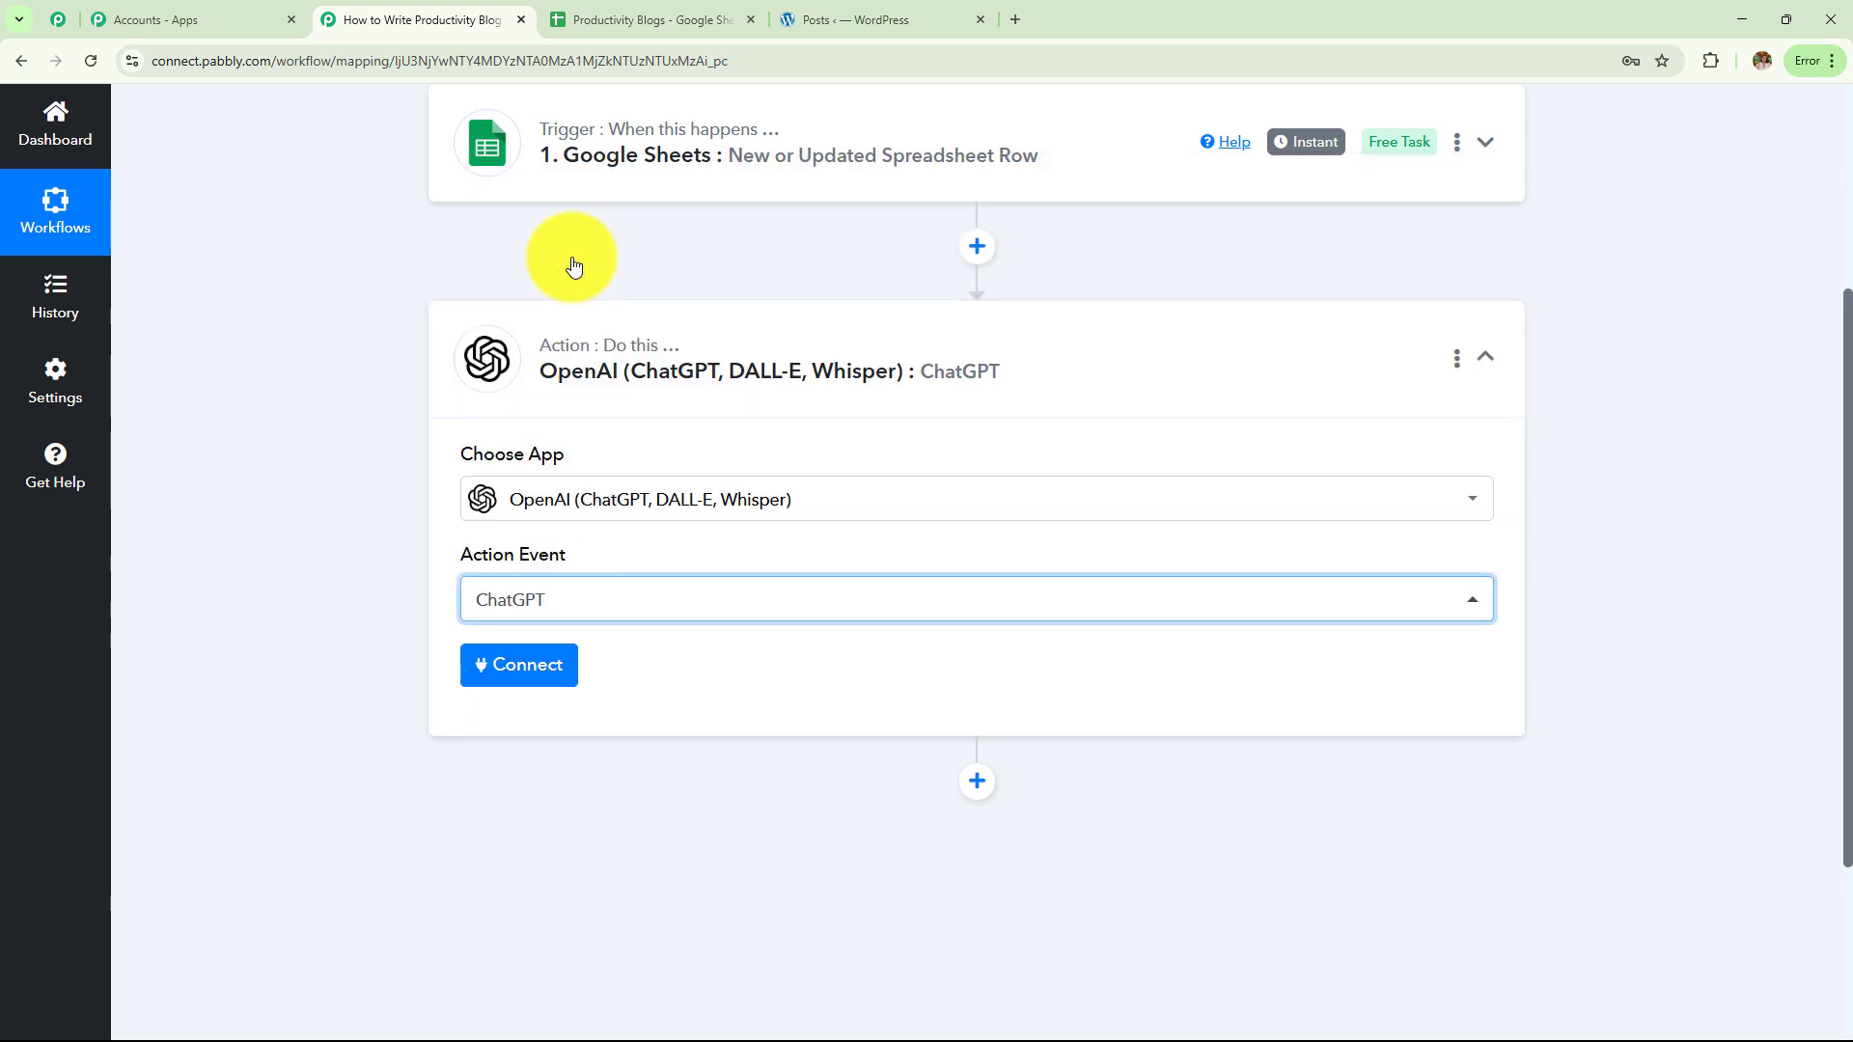
Start a new OpenAI connection and open the OpenAI API keys page
click(536, 679)
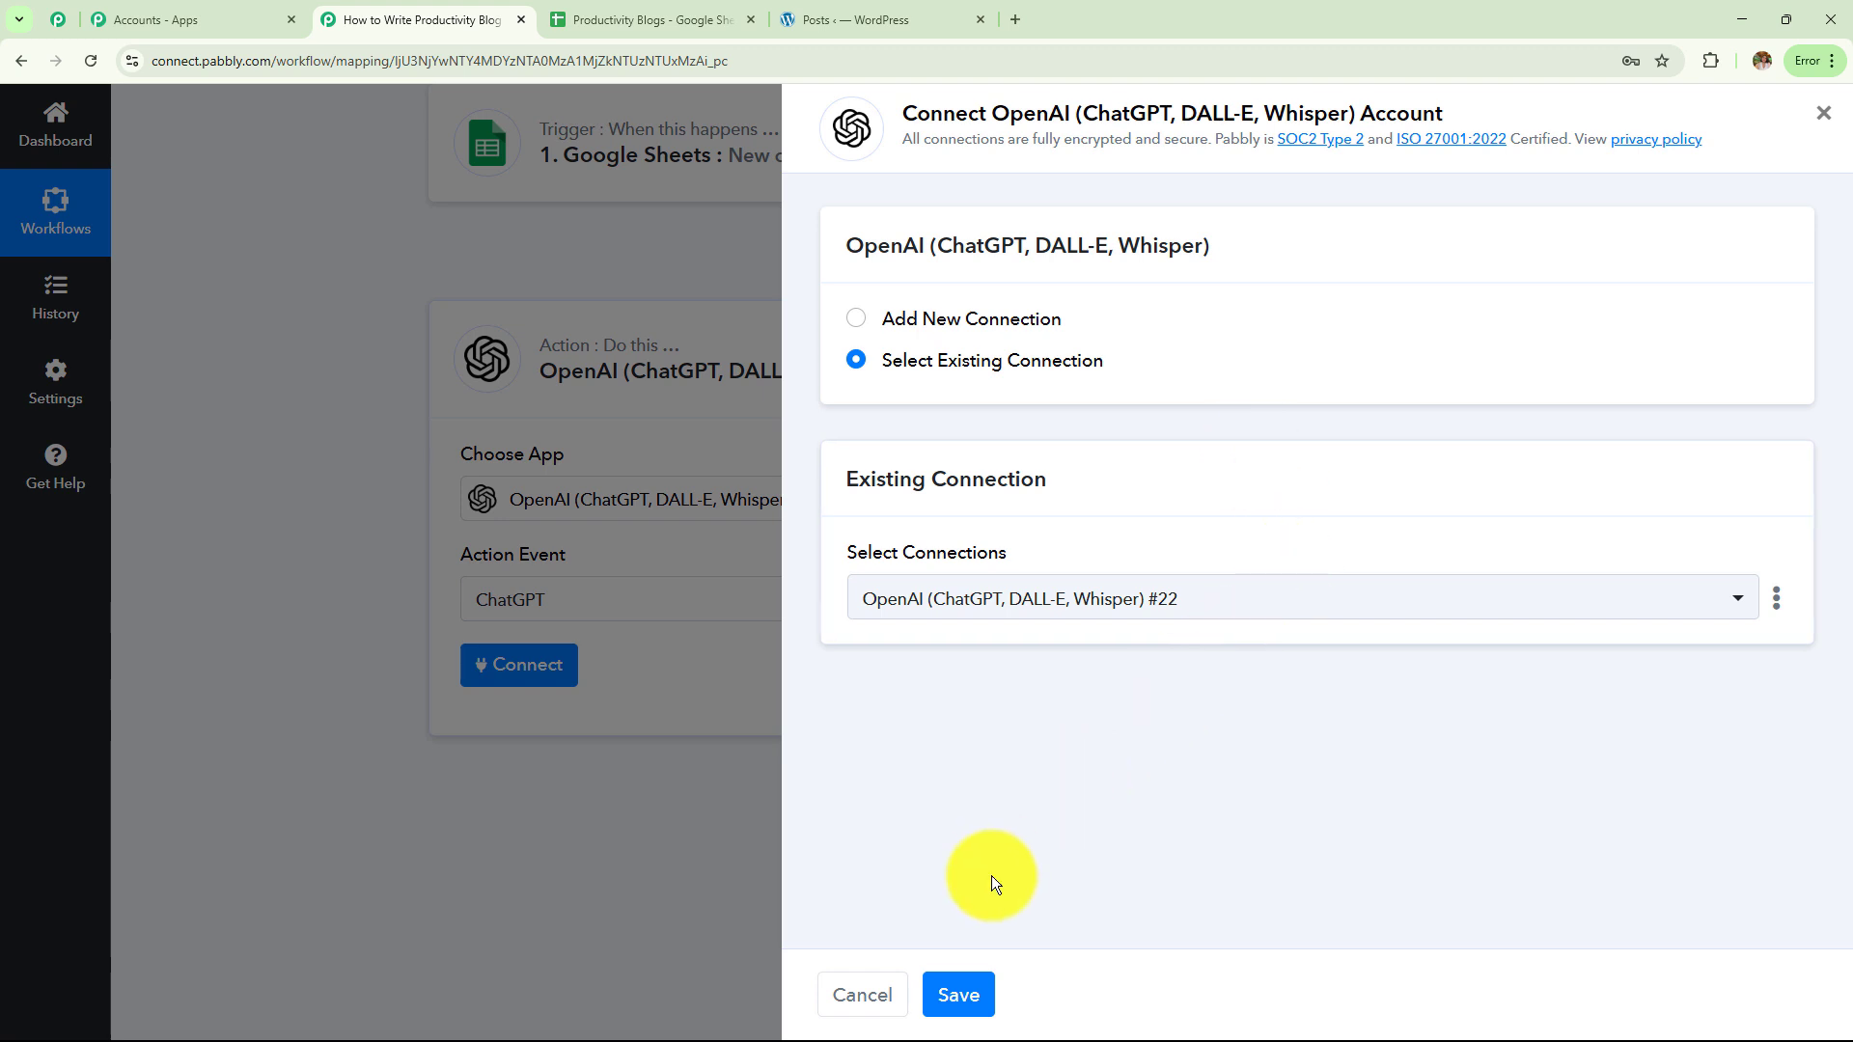
click(862, 319)
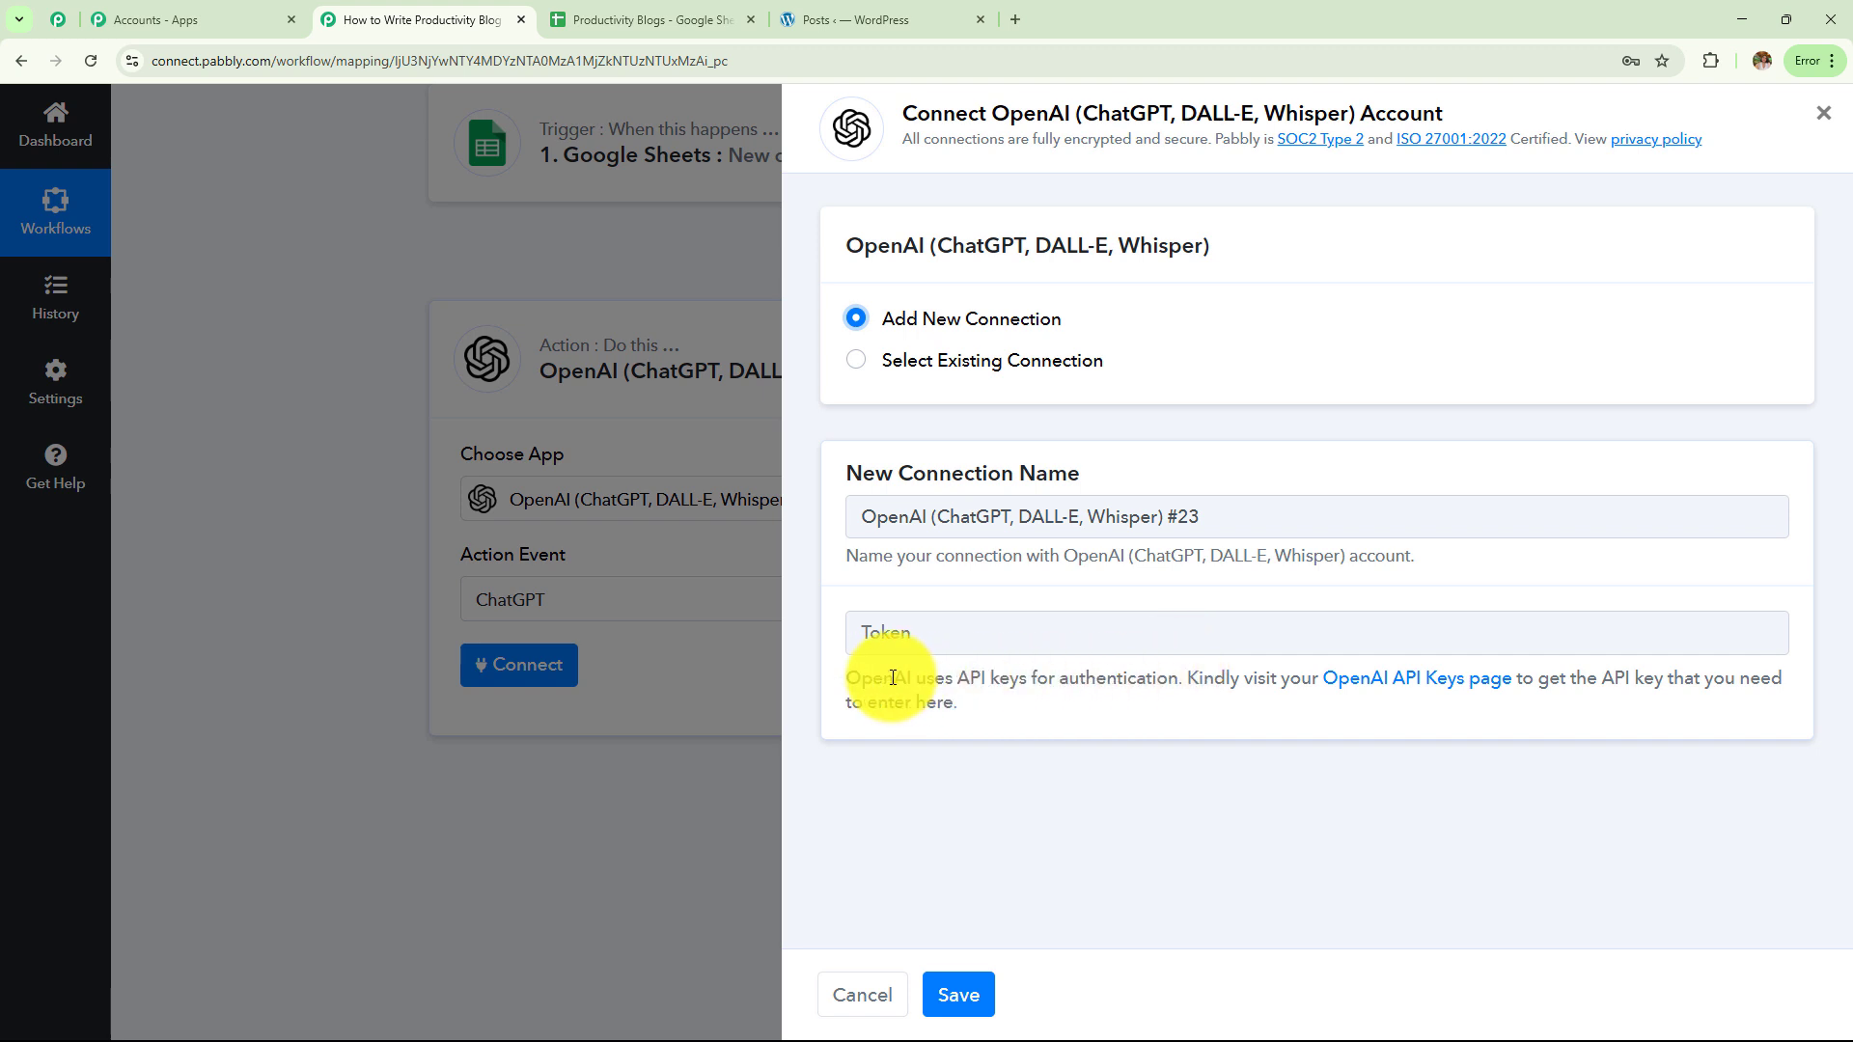
drag(844, 678, 966, 735)
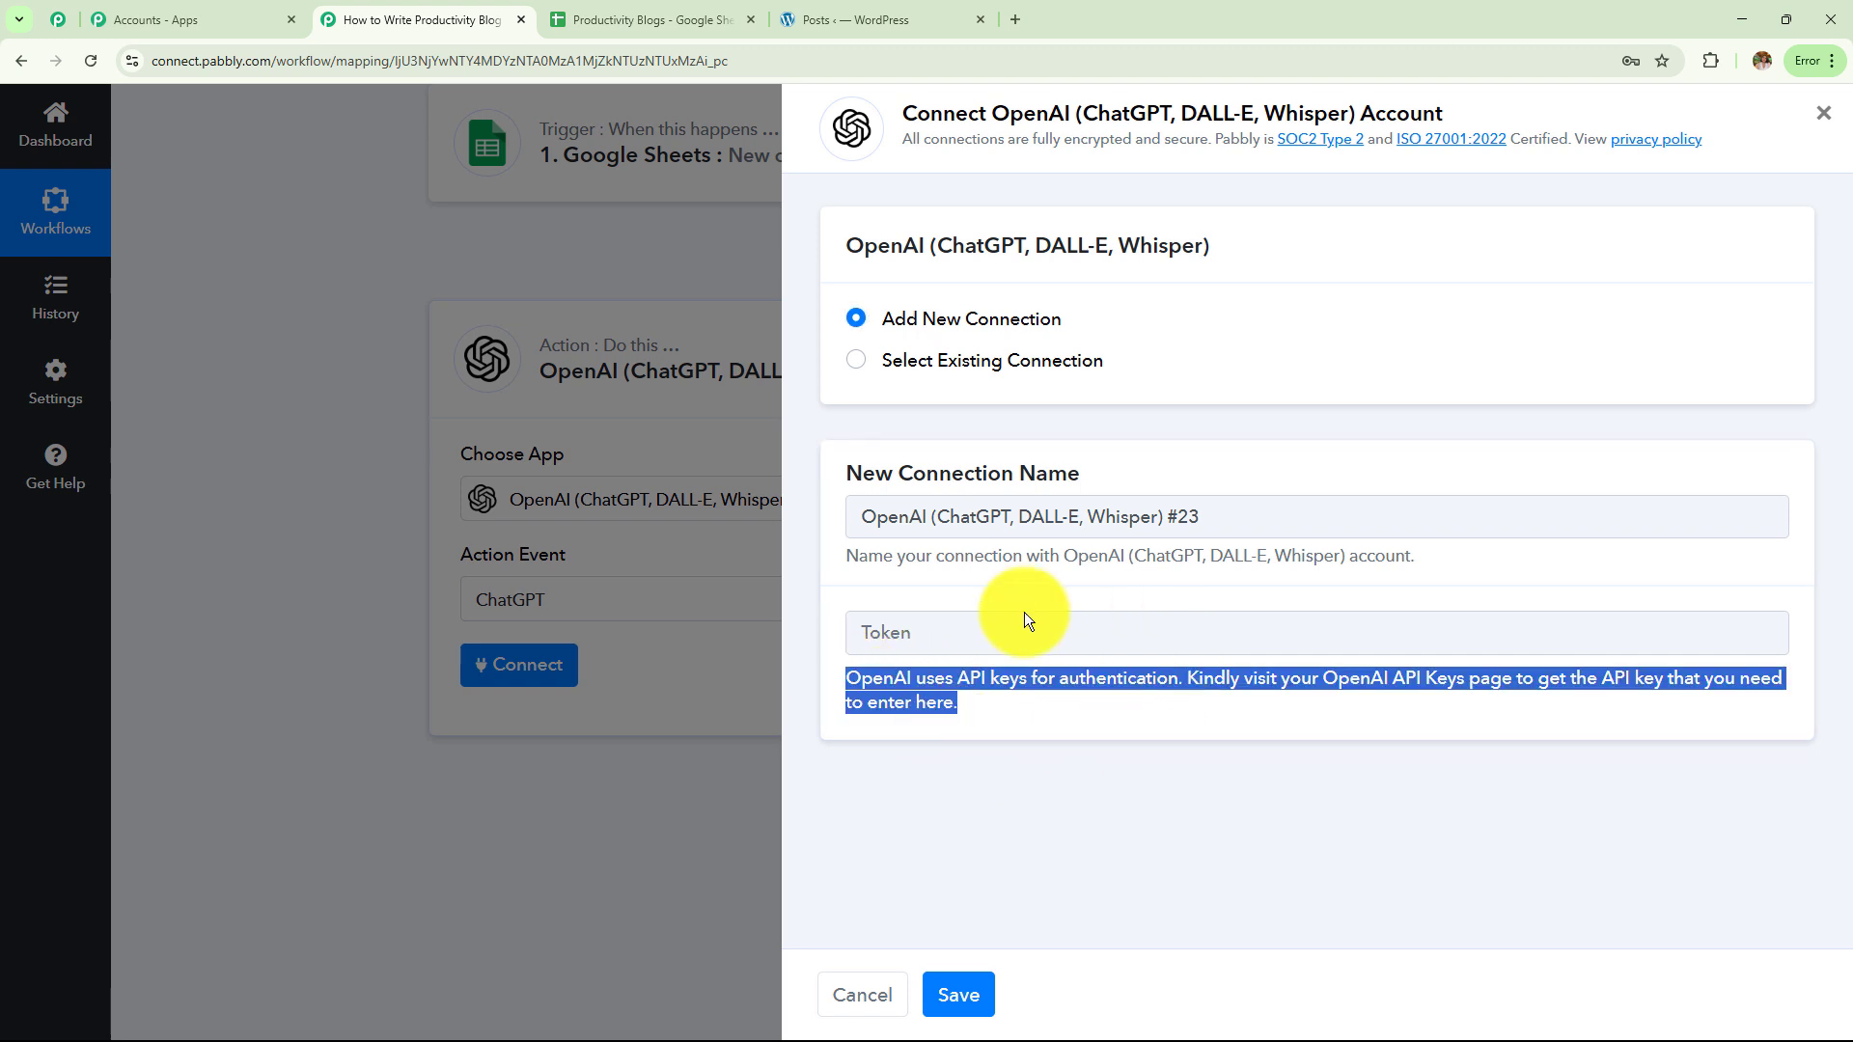
click(1202, 731)
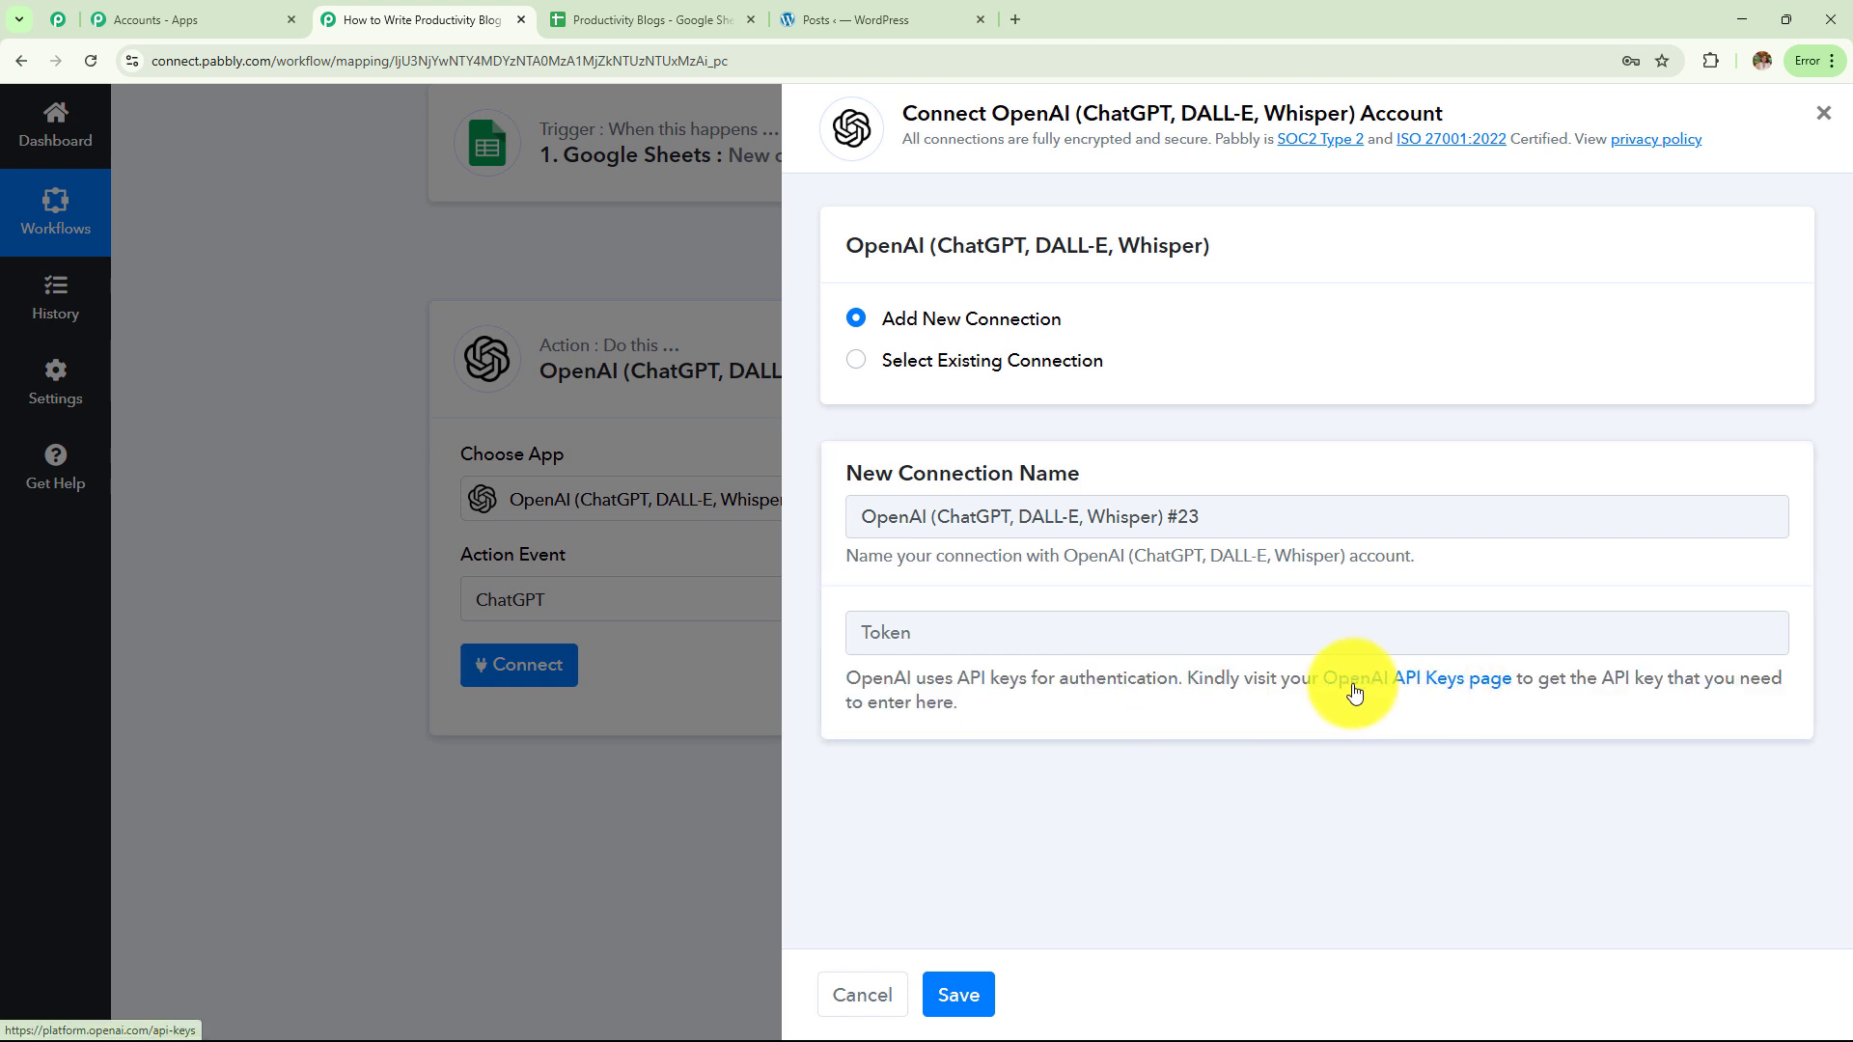
click(1353, 687)
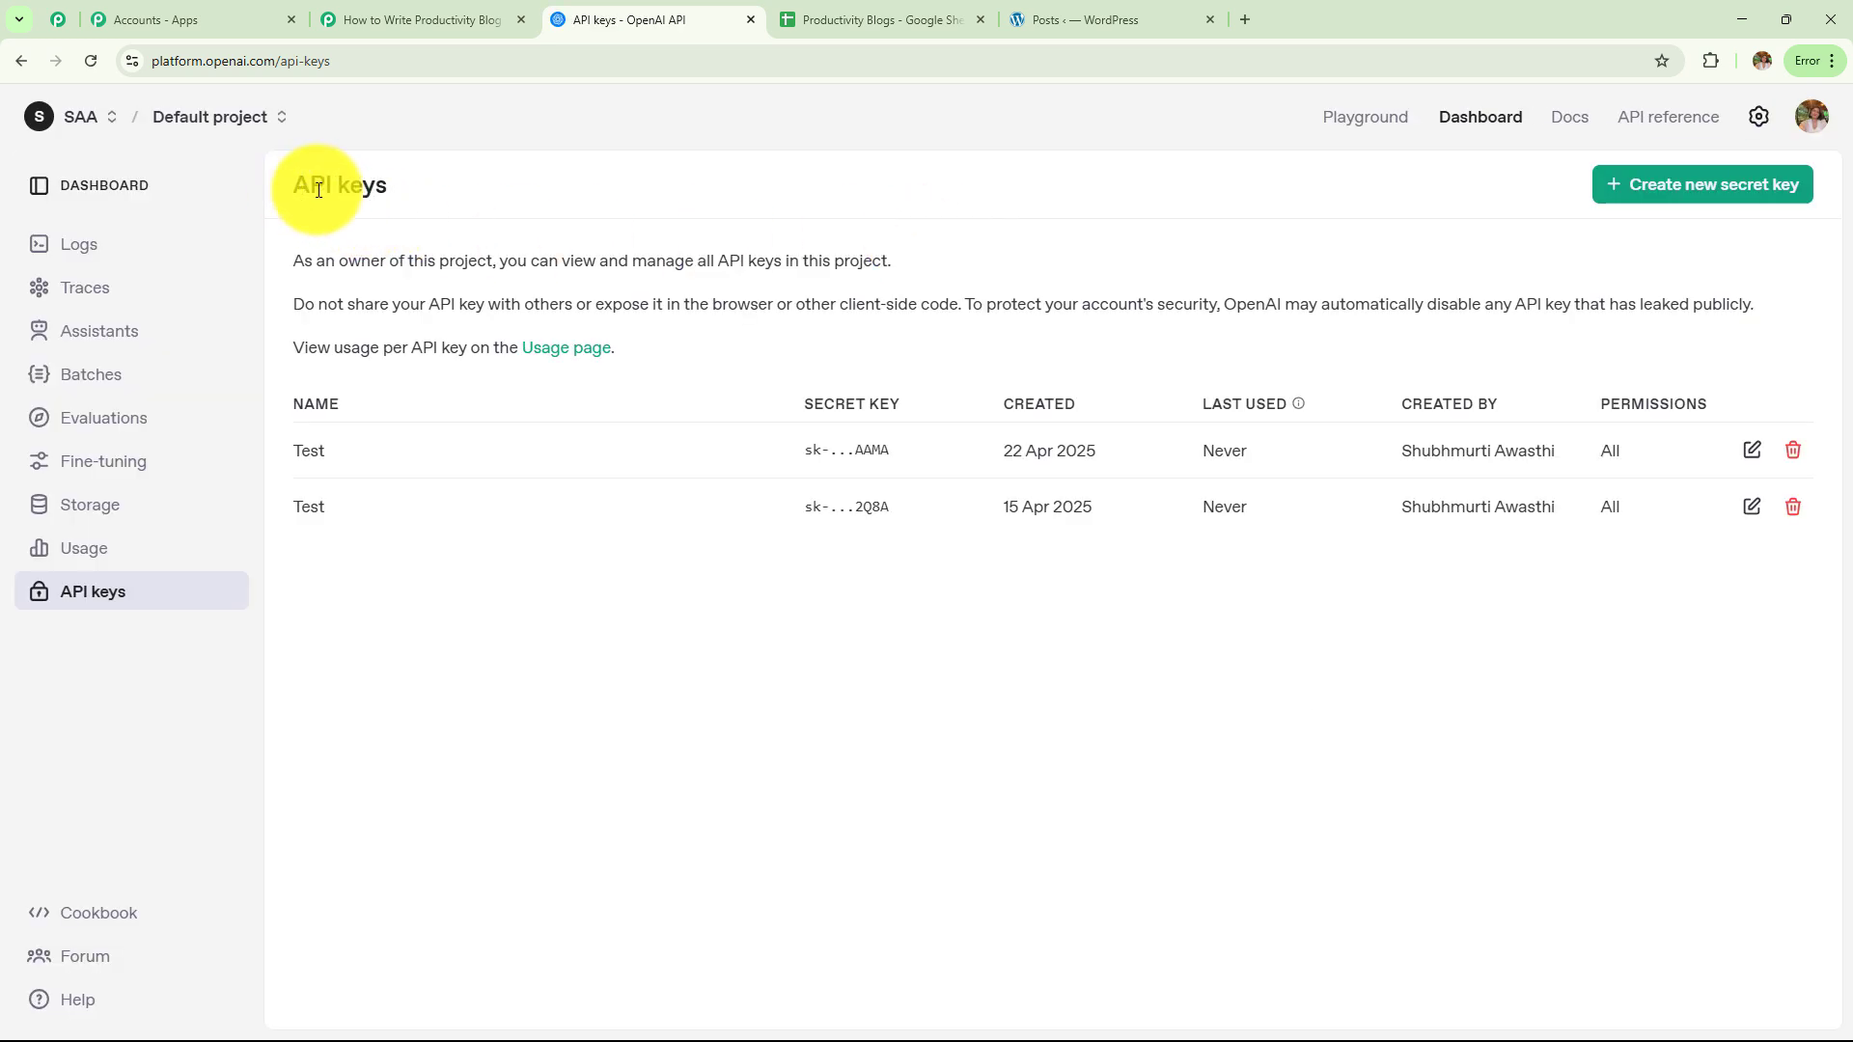
Begin a new secret key named 'Testing' on OpenAI, then close the dialog
drag(310, 186, 450, 209)
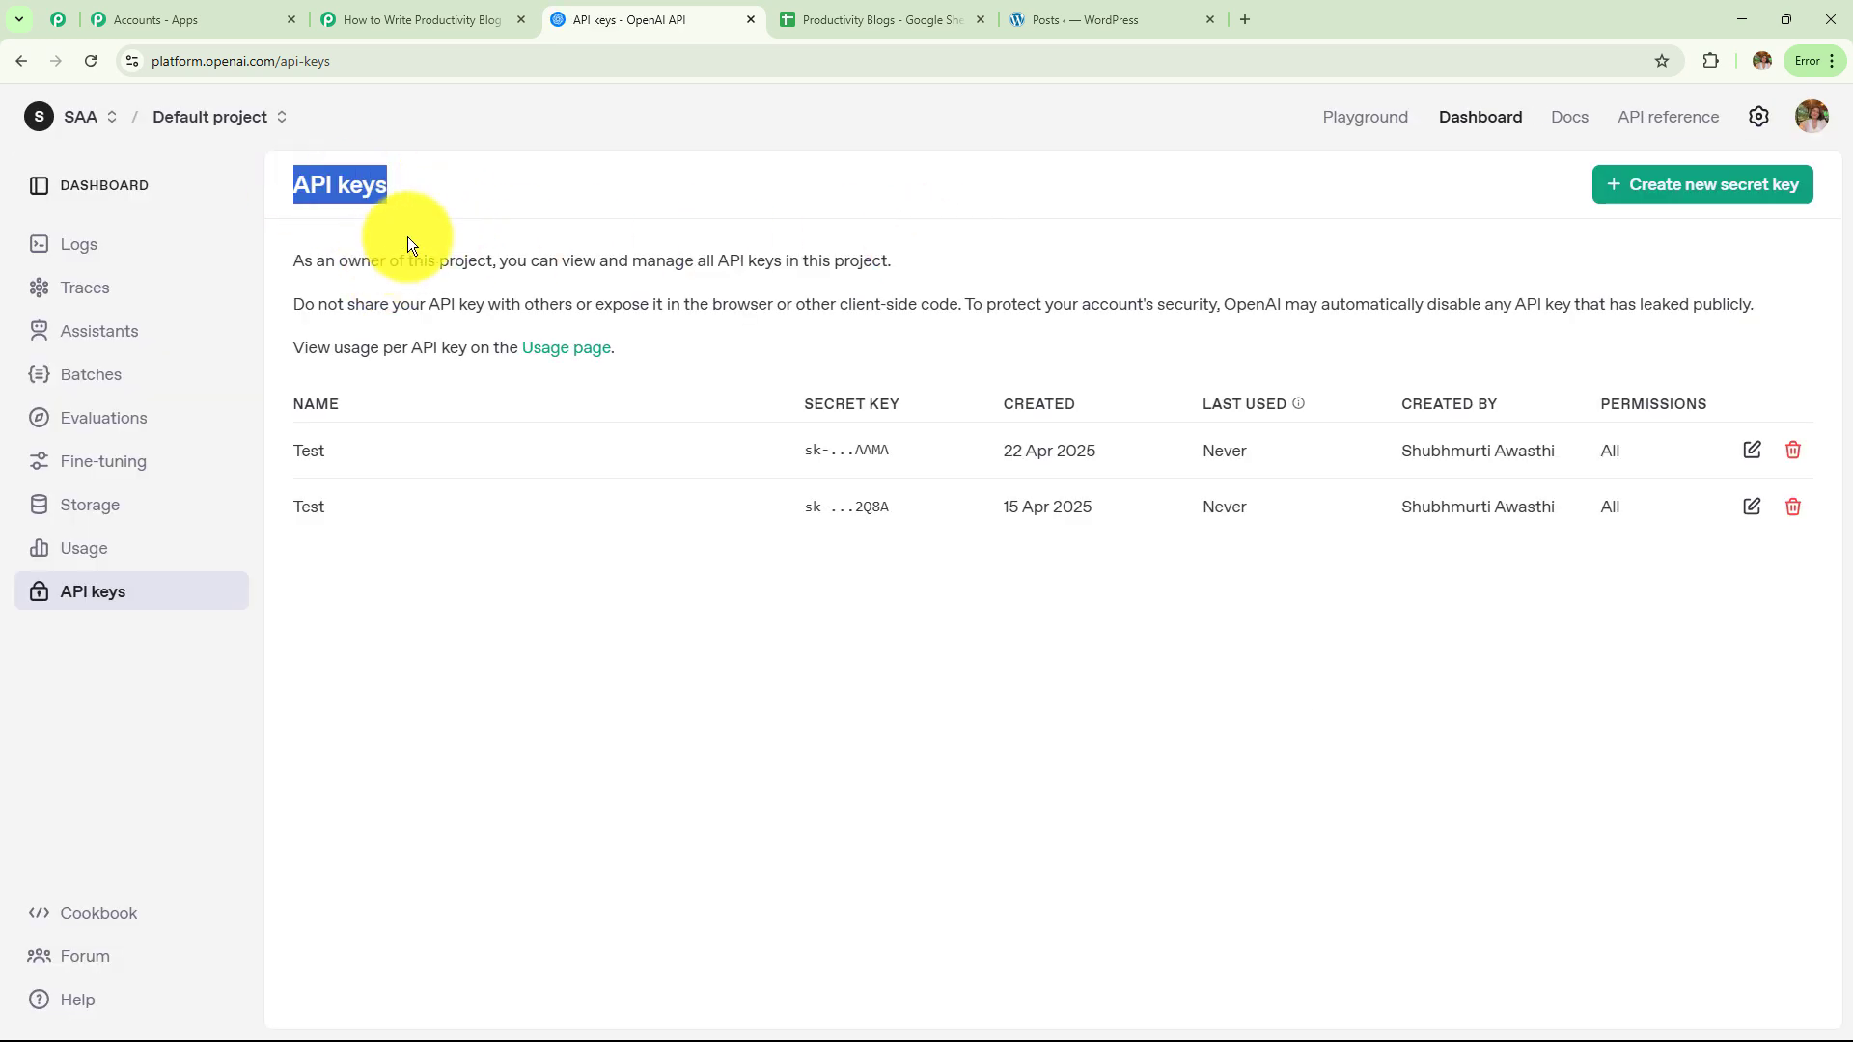
click(1660, 184)
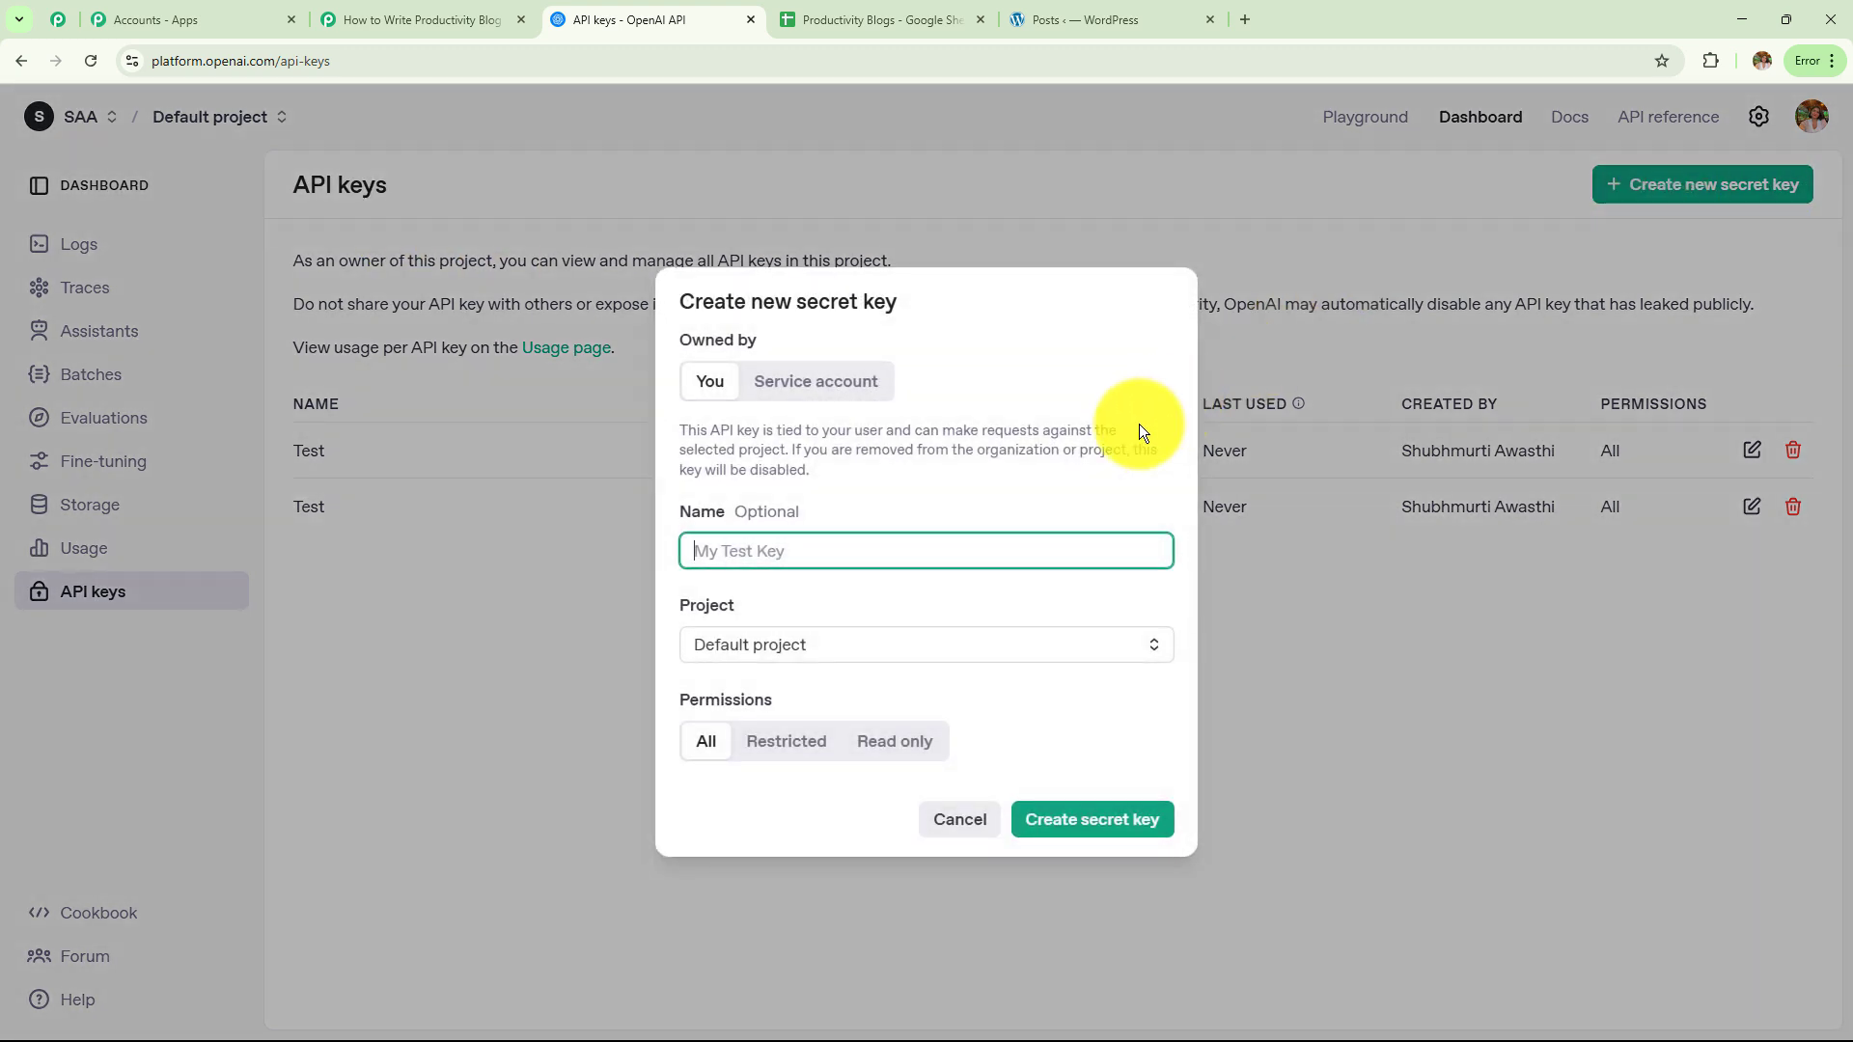
click(948, 557)
click(853, 583)
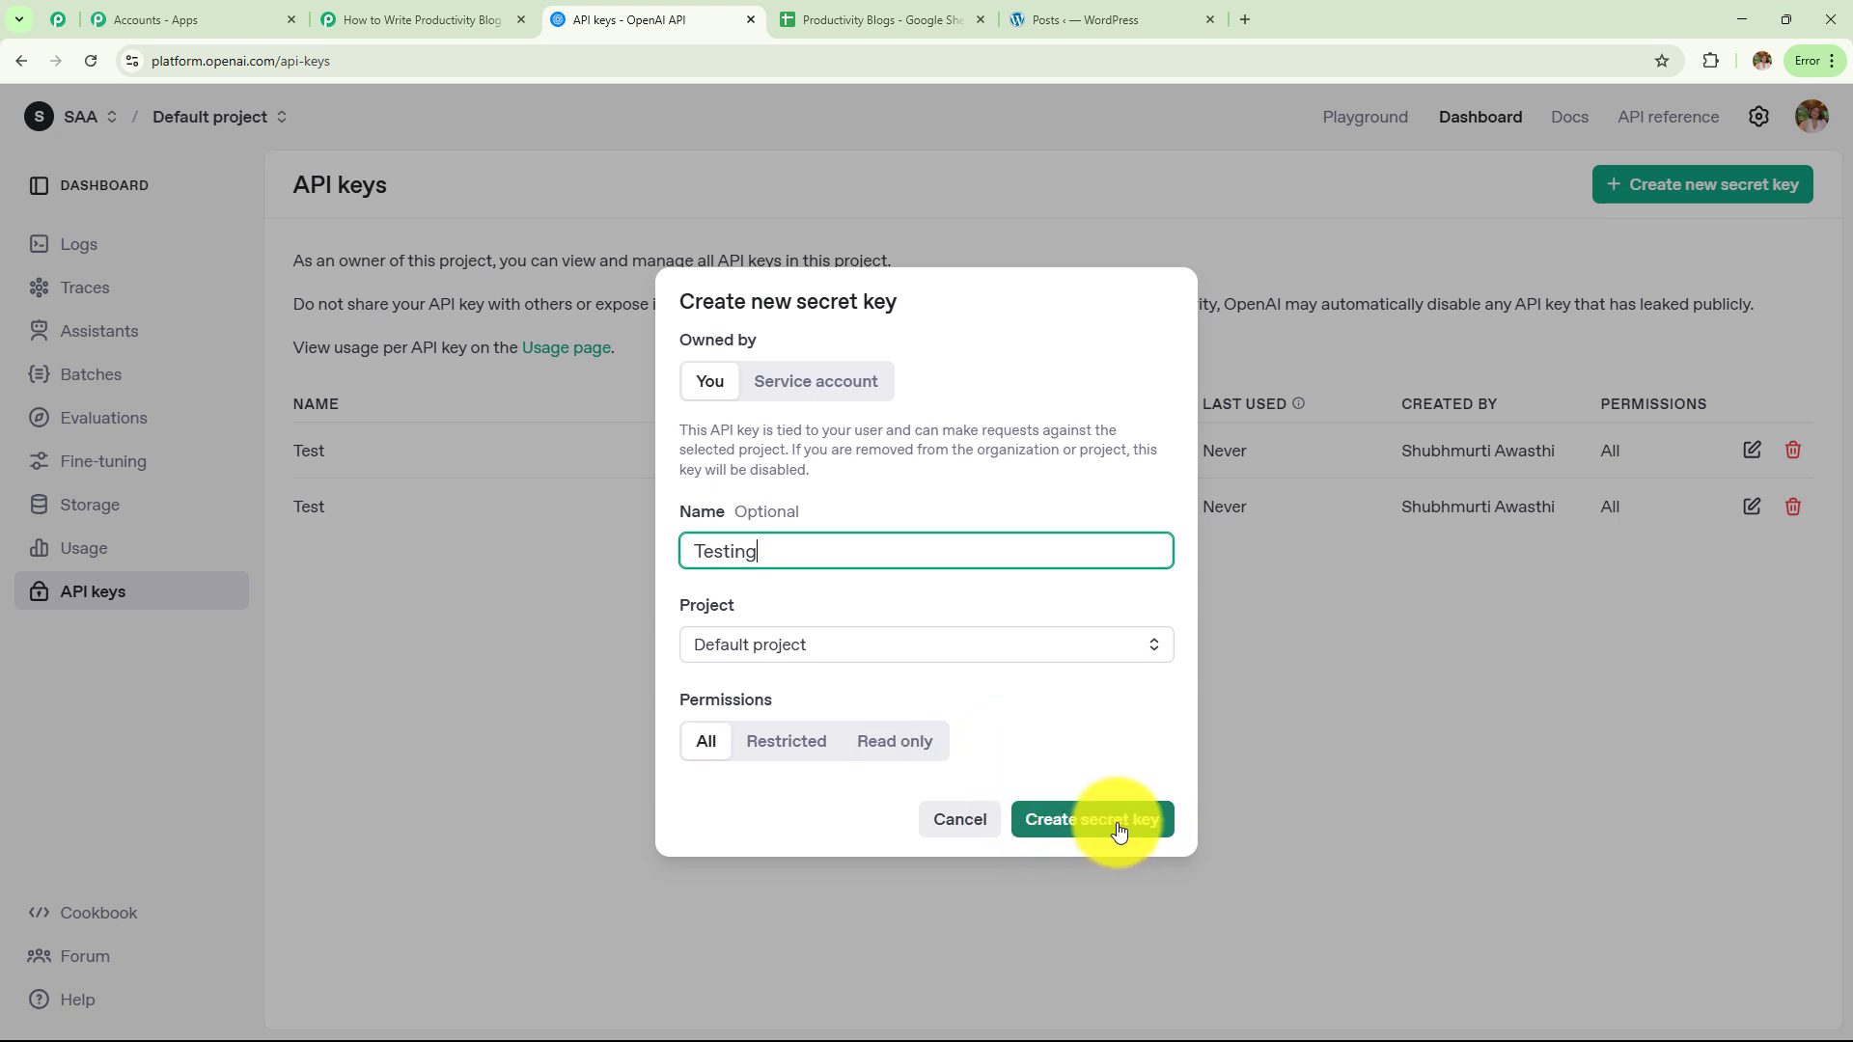
click(1453, 745)
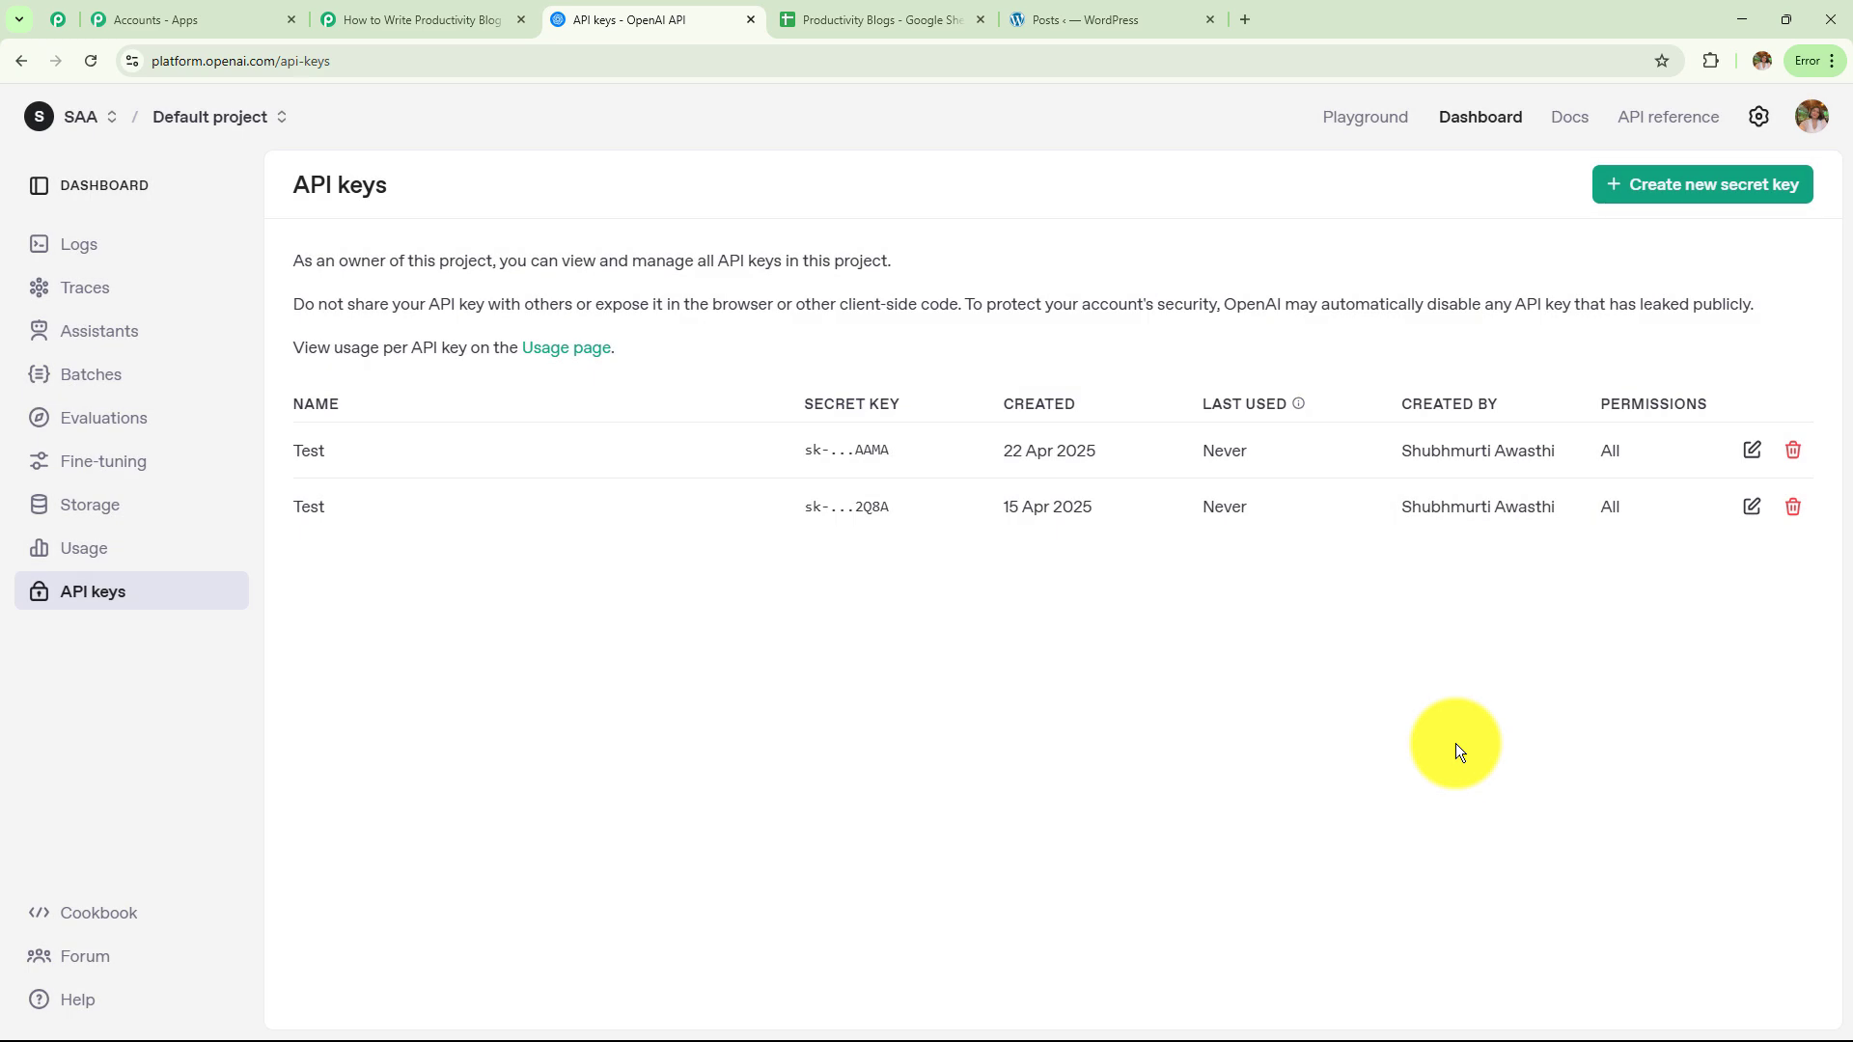
Back in Pabbly, use the existing OpenAI connection #22 and save it
click(453, 19)
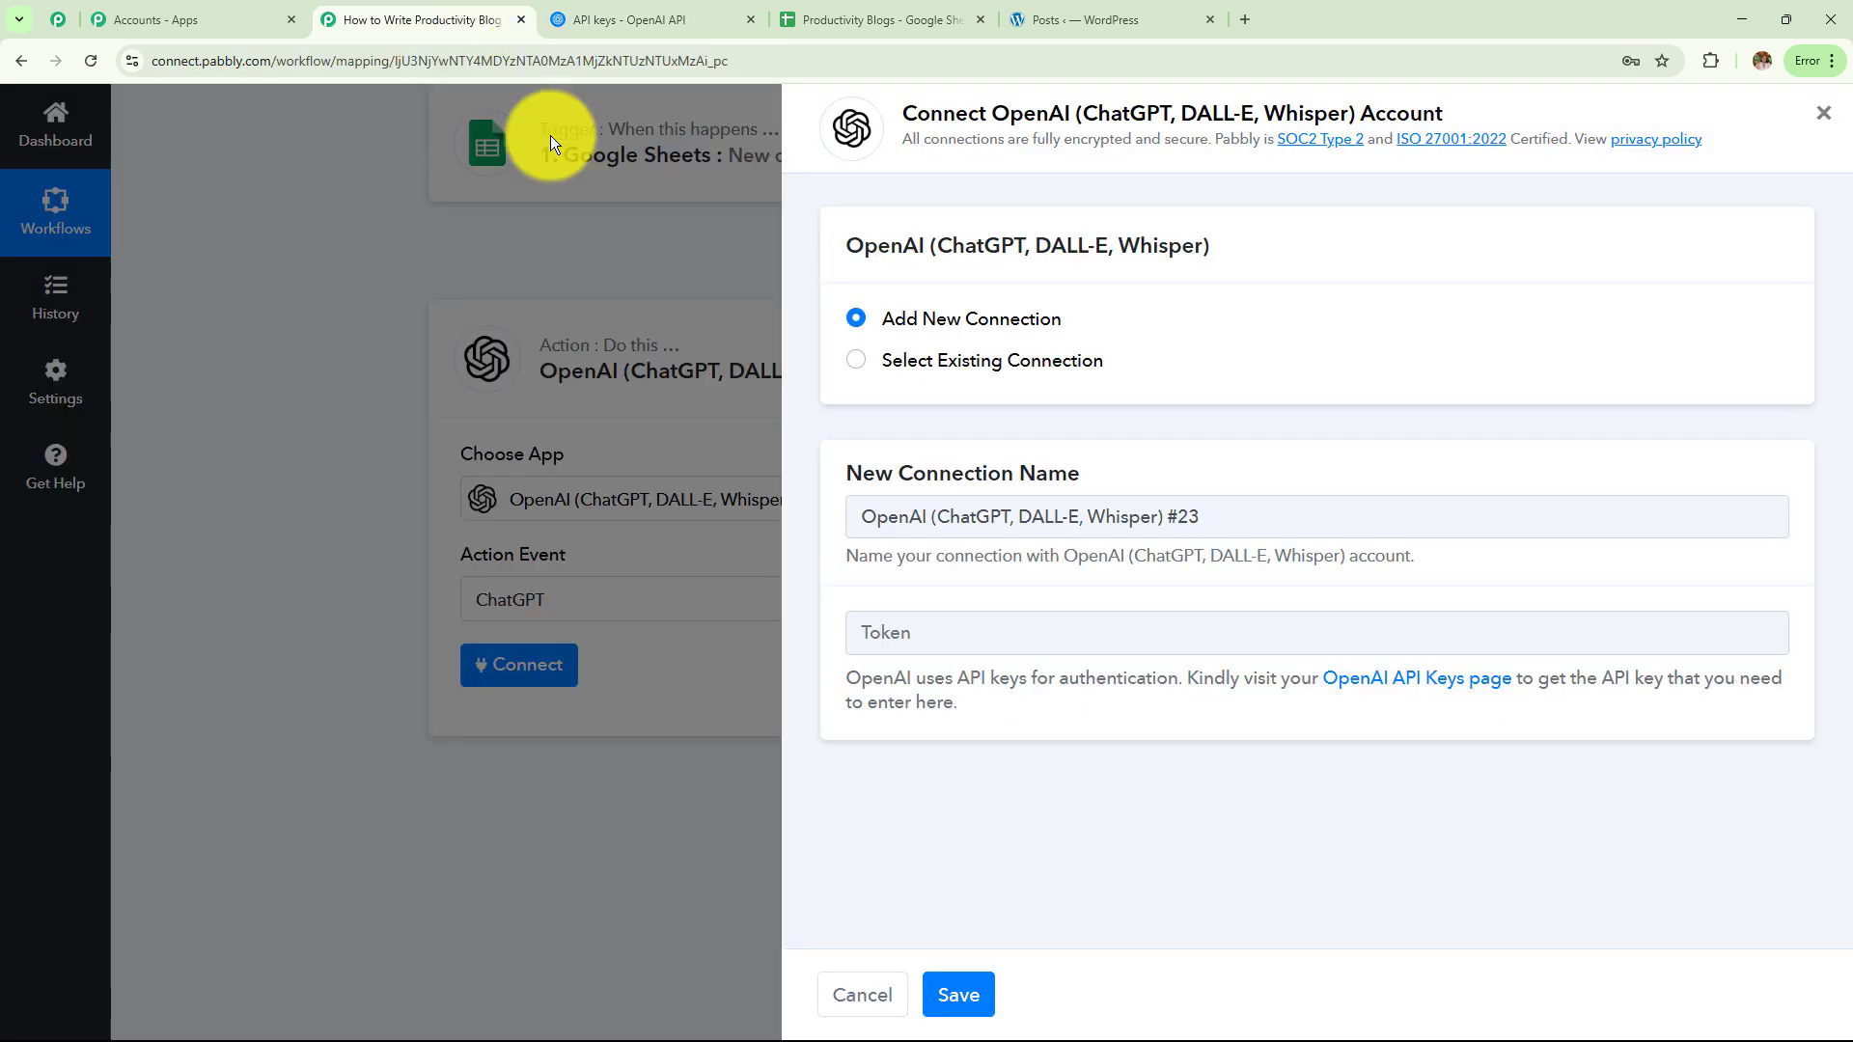
click(856, 372)
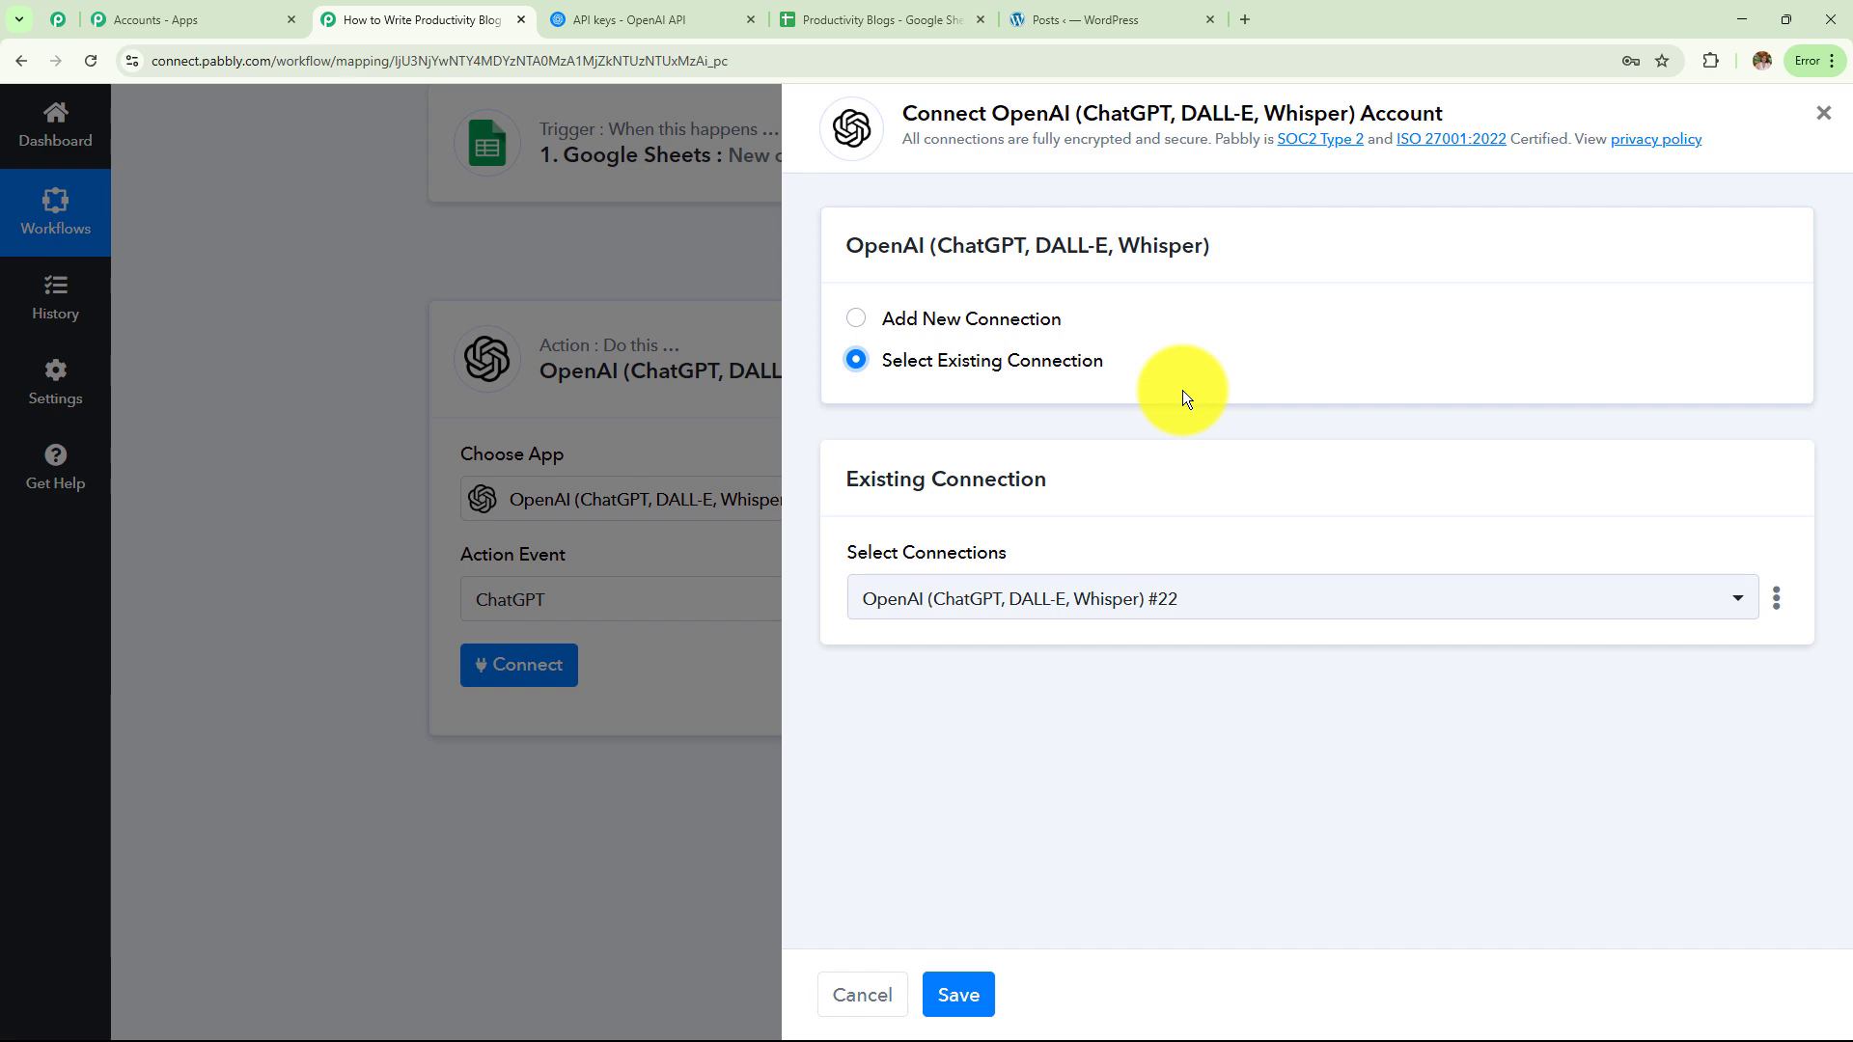
click(959, 994)
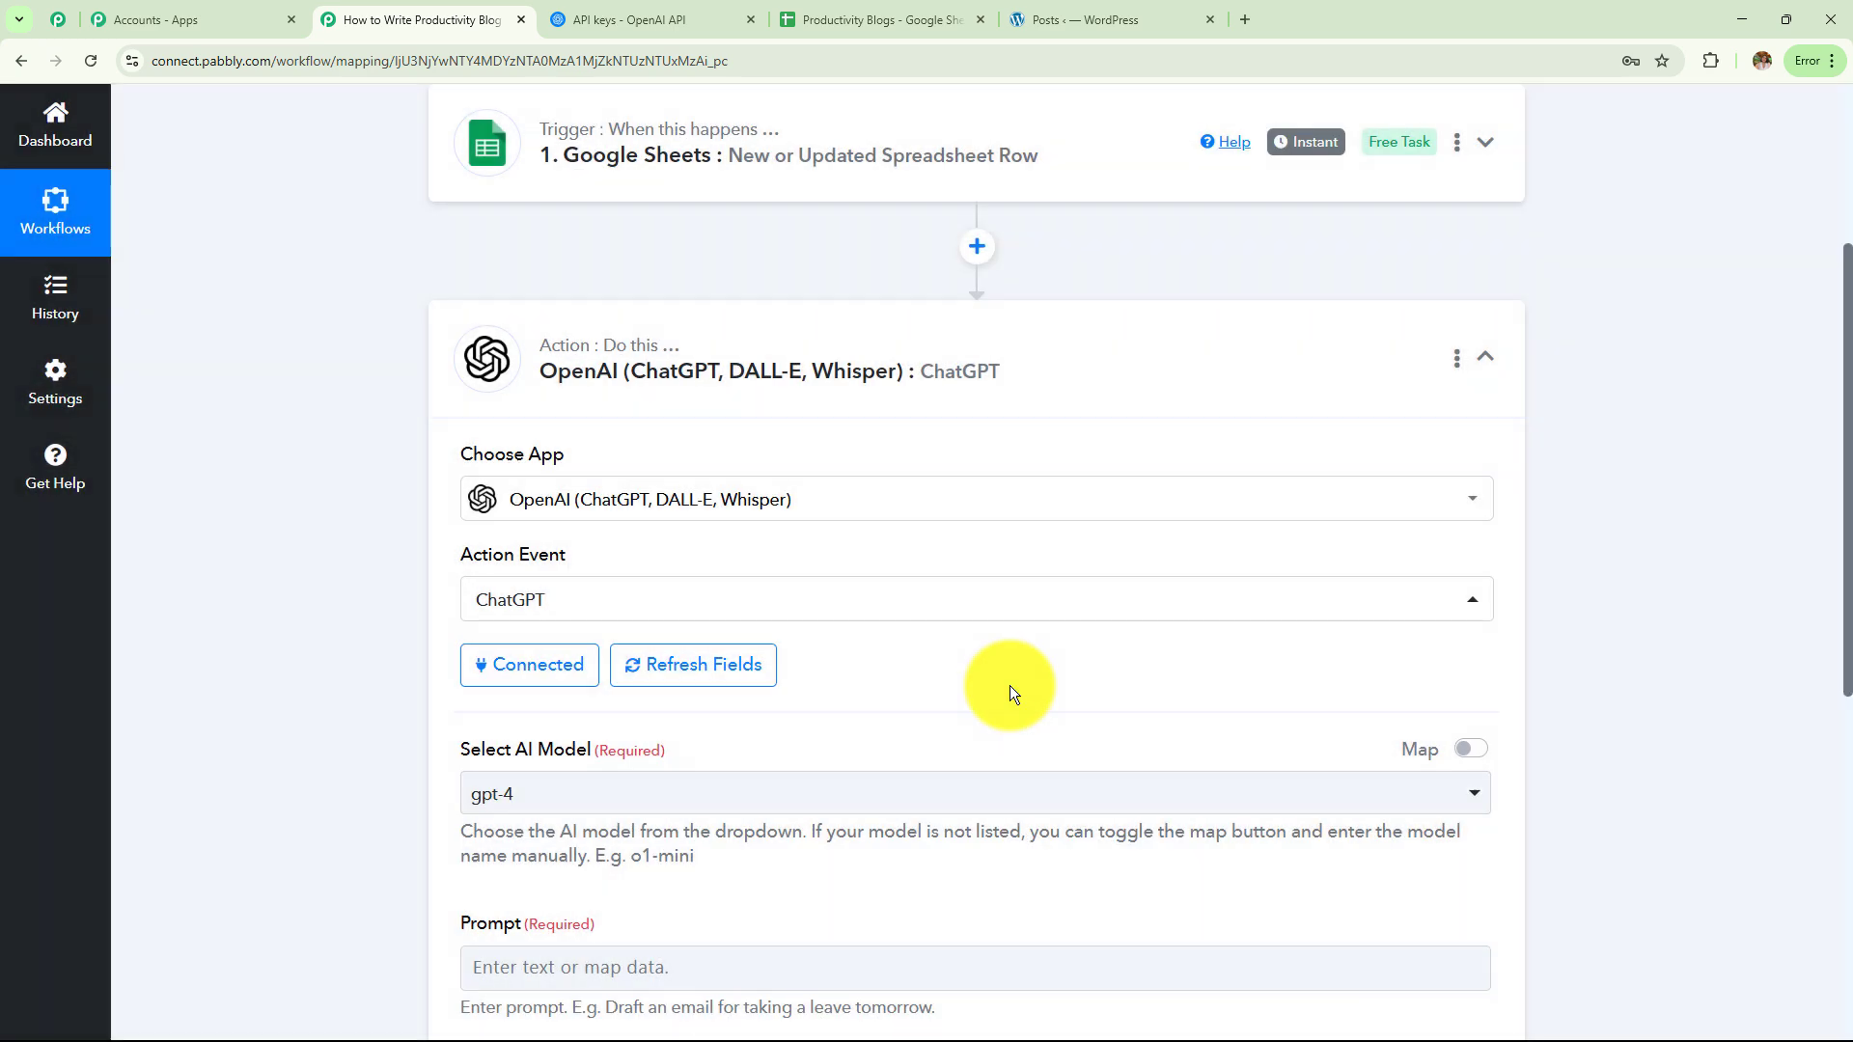
Choose gpt-4o-mini from the Select AI Model list
scroll(970, 536, down, 3)
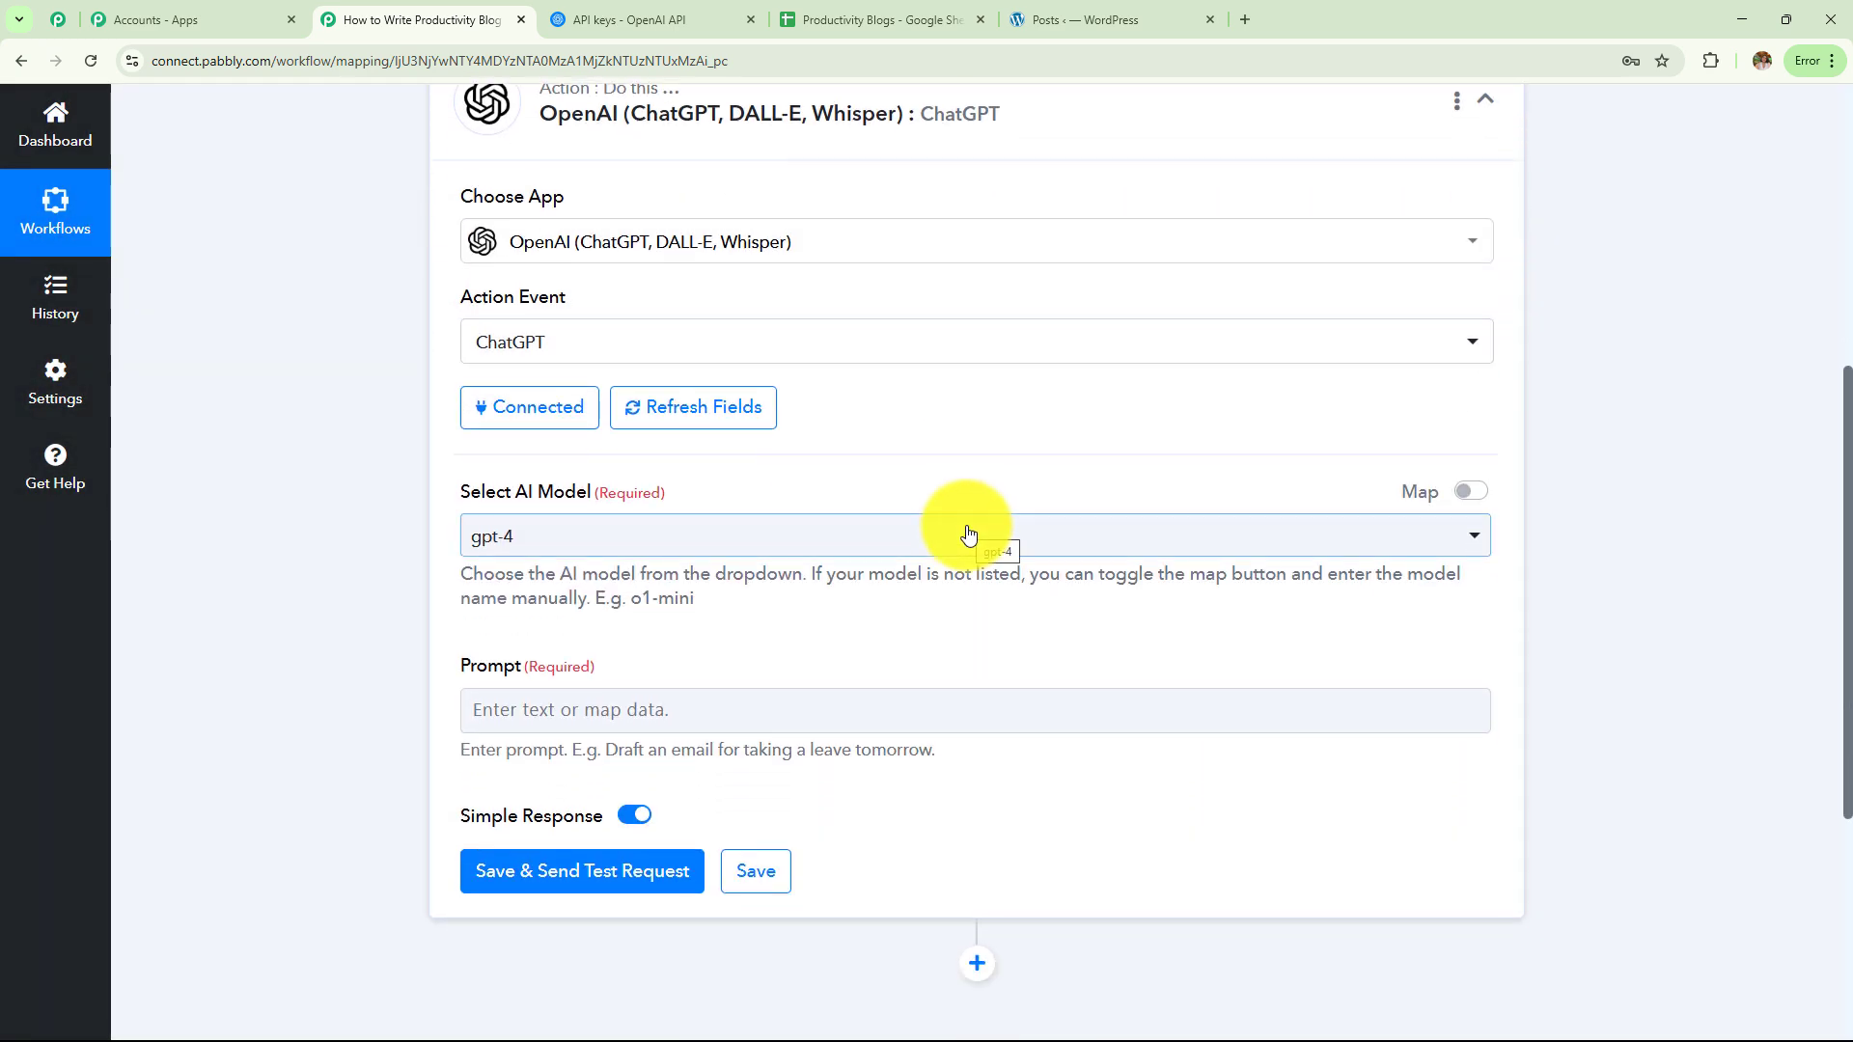
scroll(965, 530, down, 1)
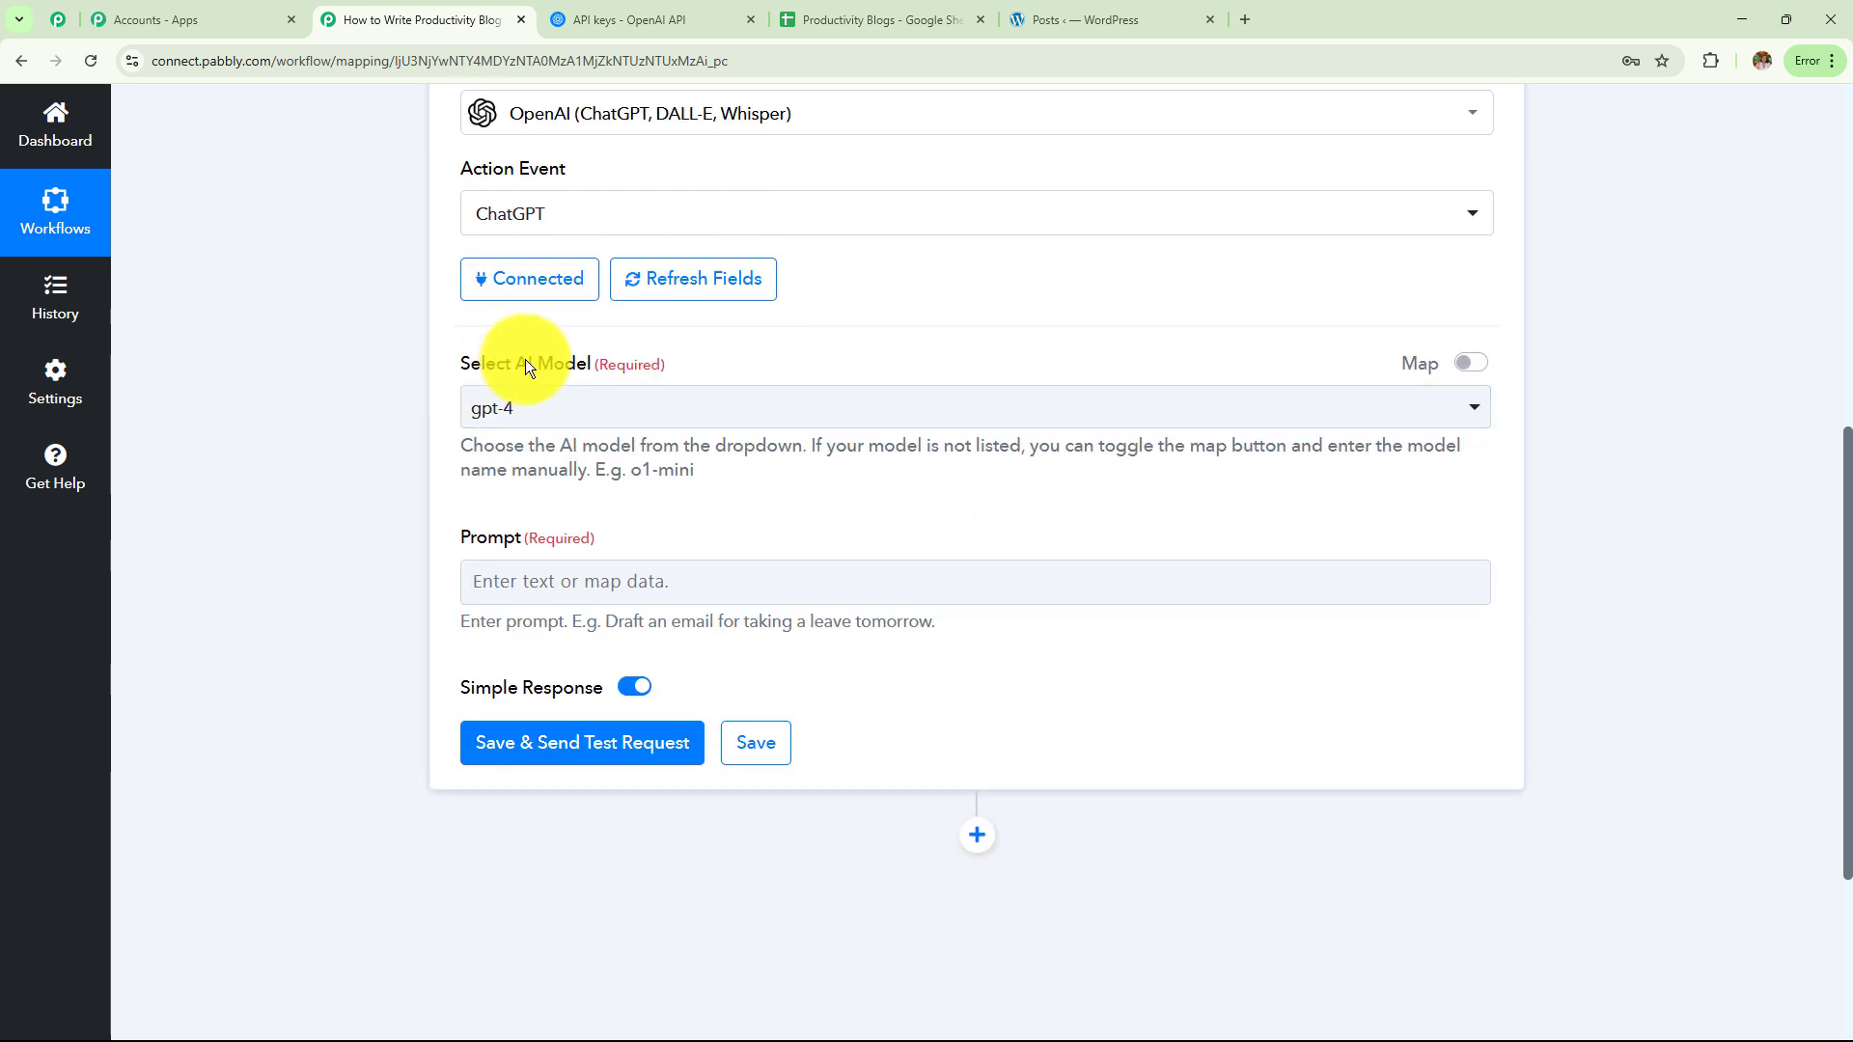
drag(548, 367, 666, 367)
drag(461, 536, 628, 538)
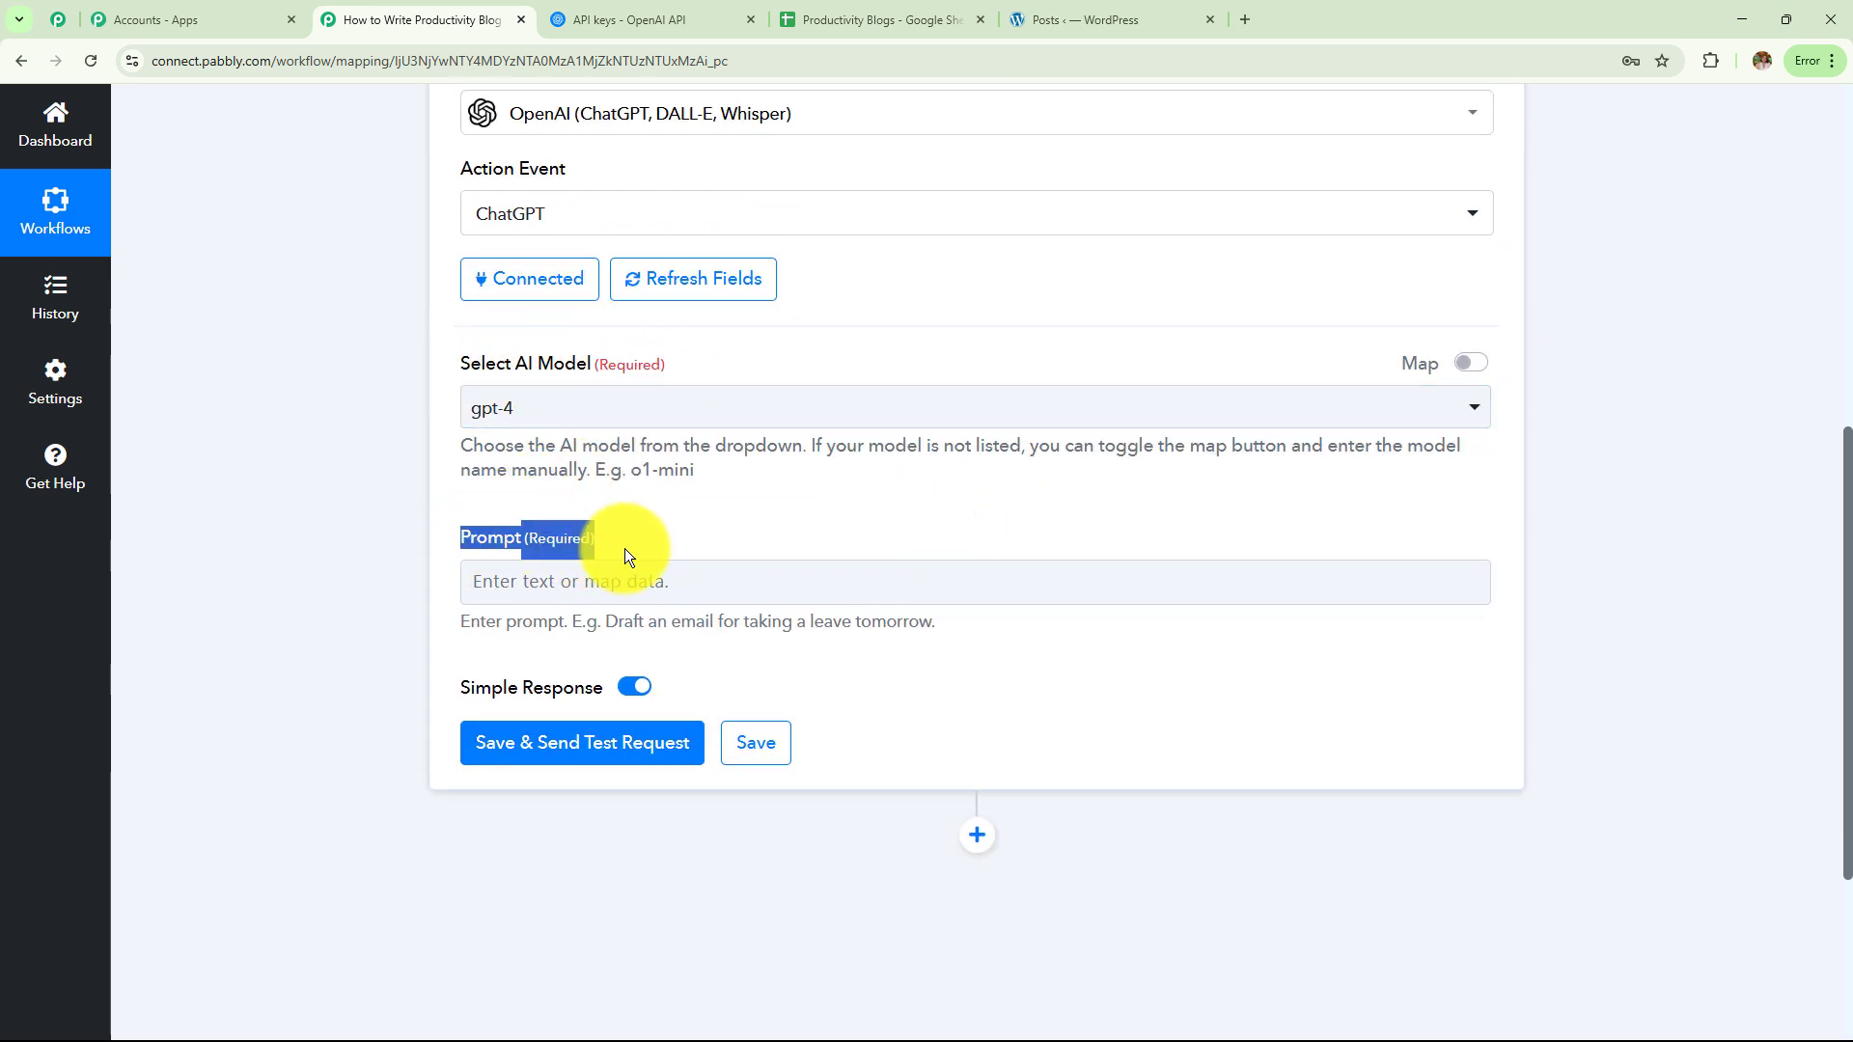
click(684, 422)
scroll(918, 302, down, 3)
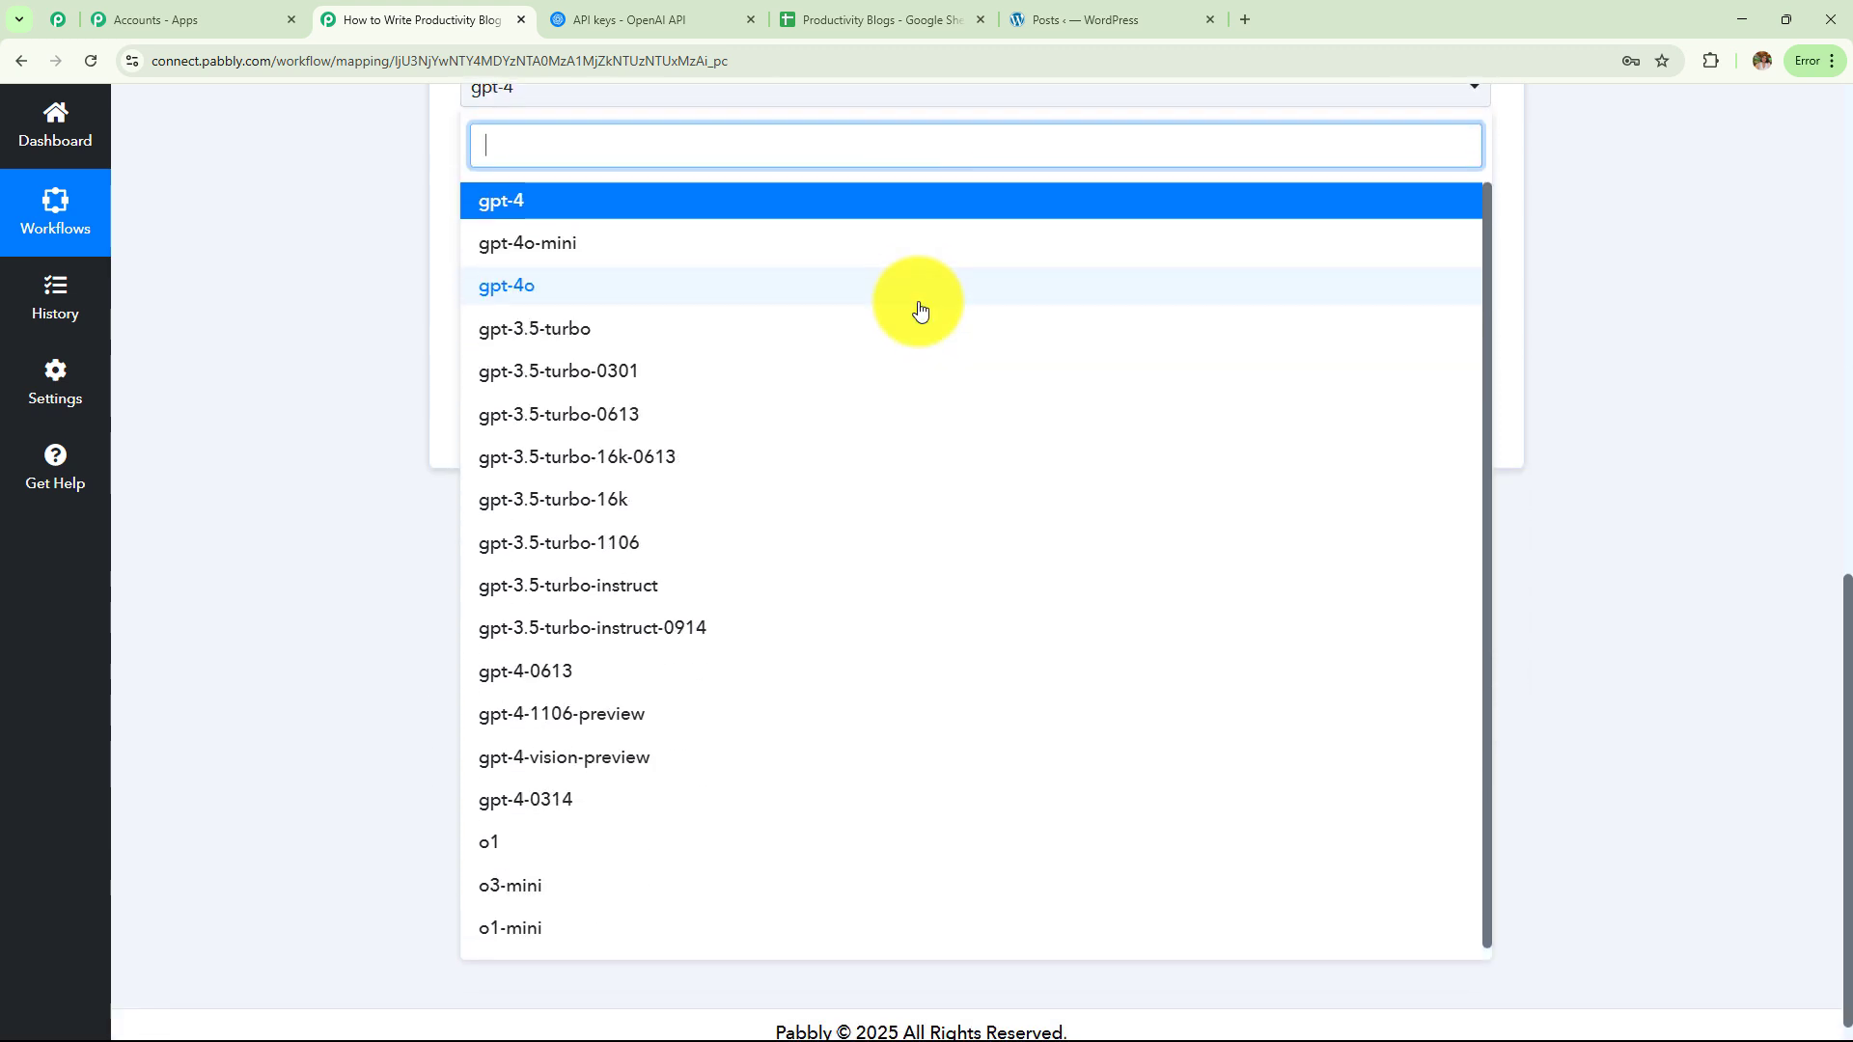
scroll(898, 525, up, 3)
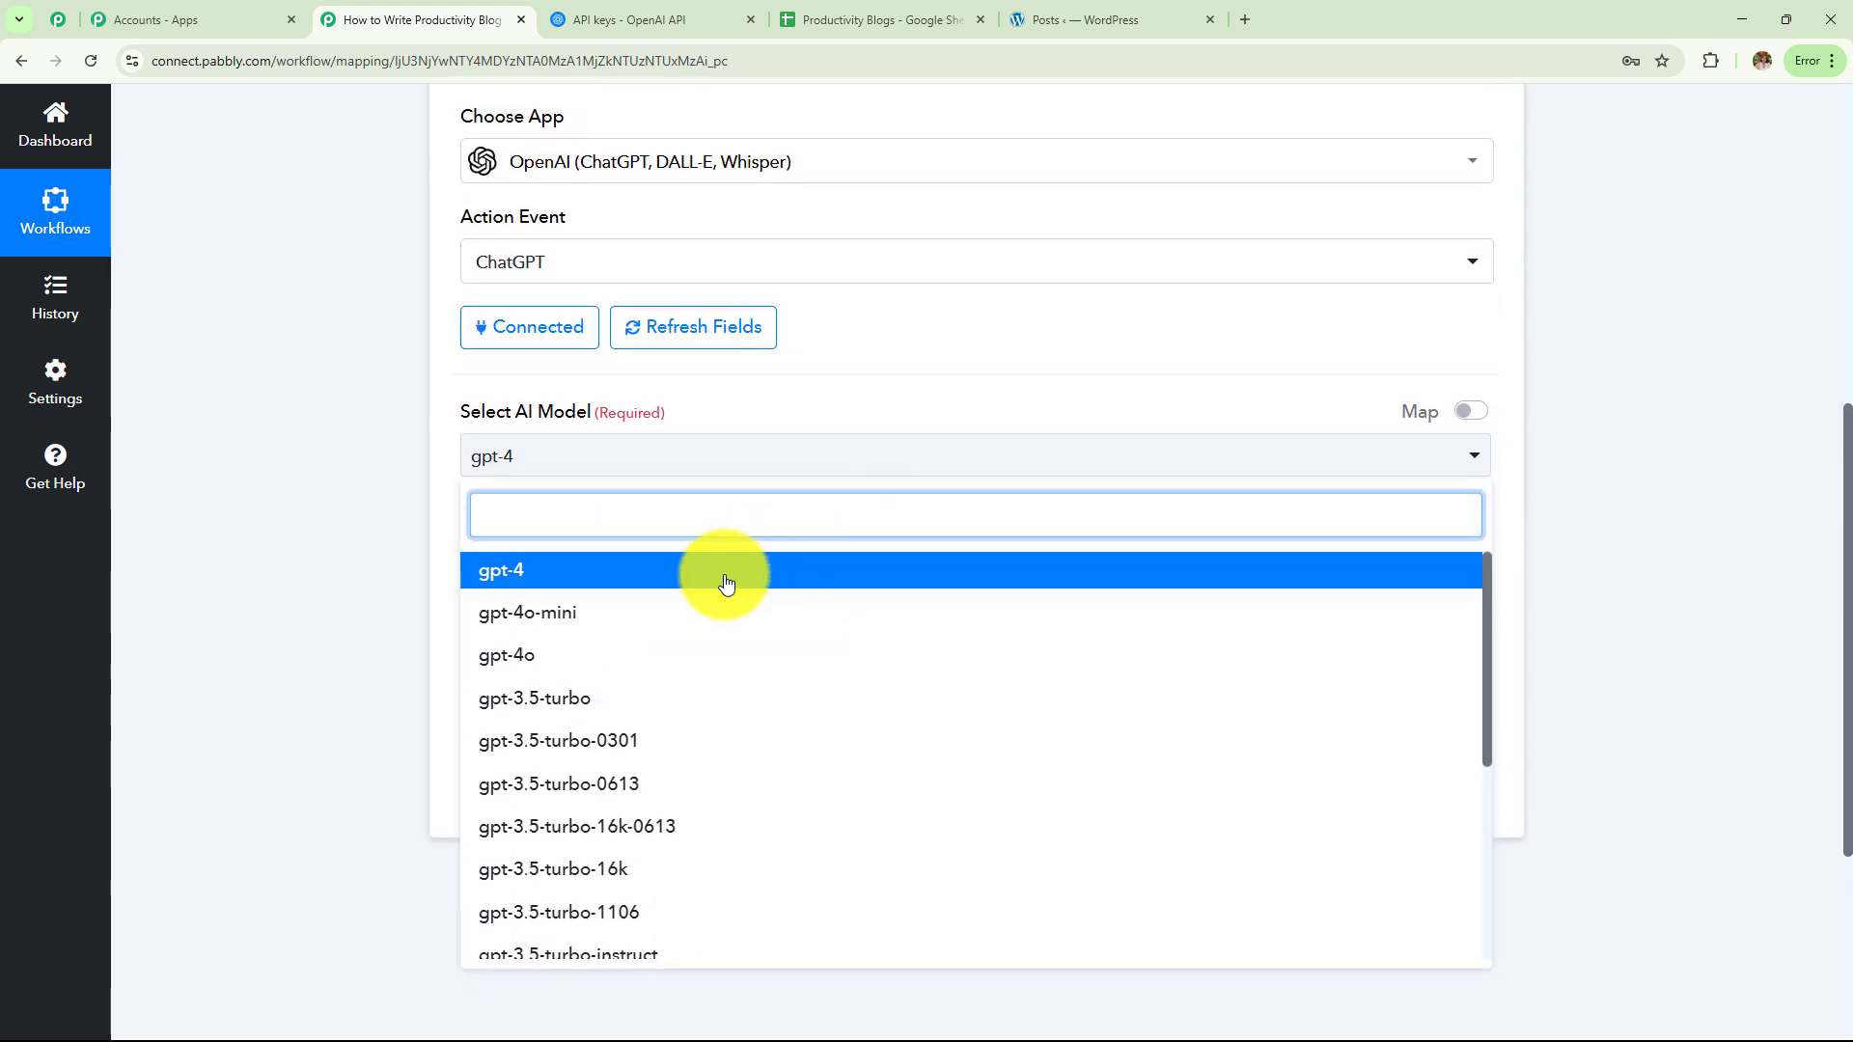
click(631, 618)
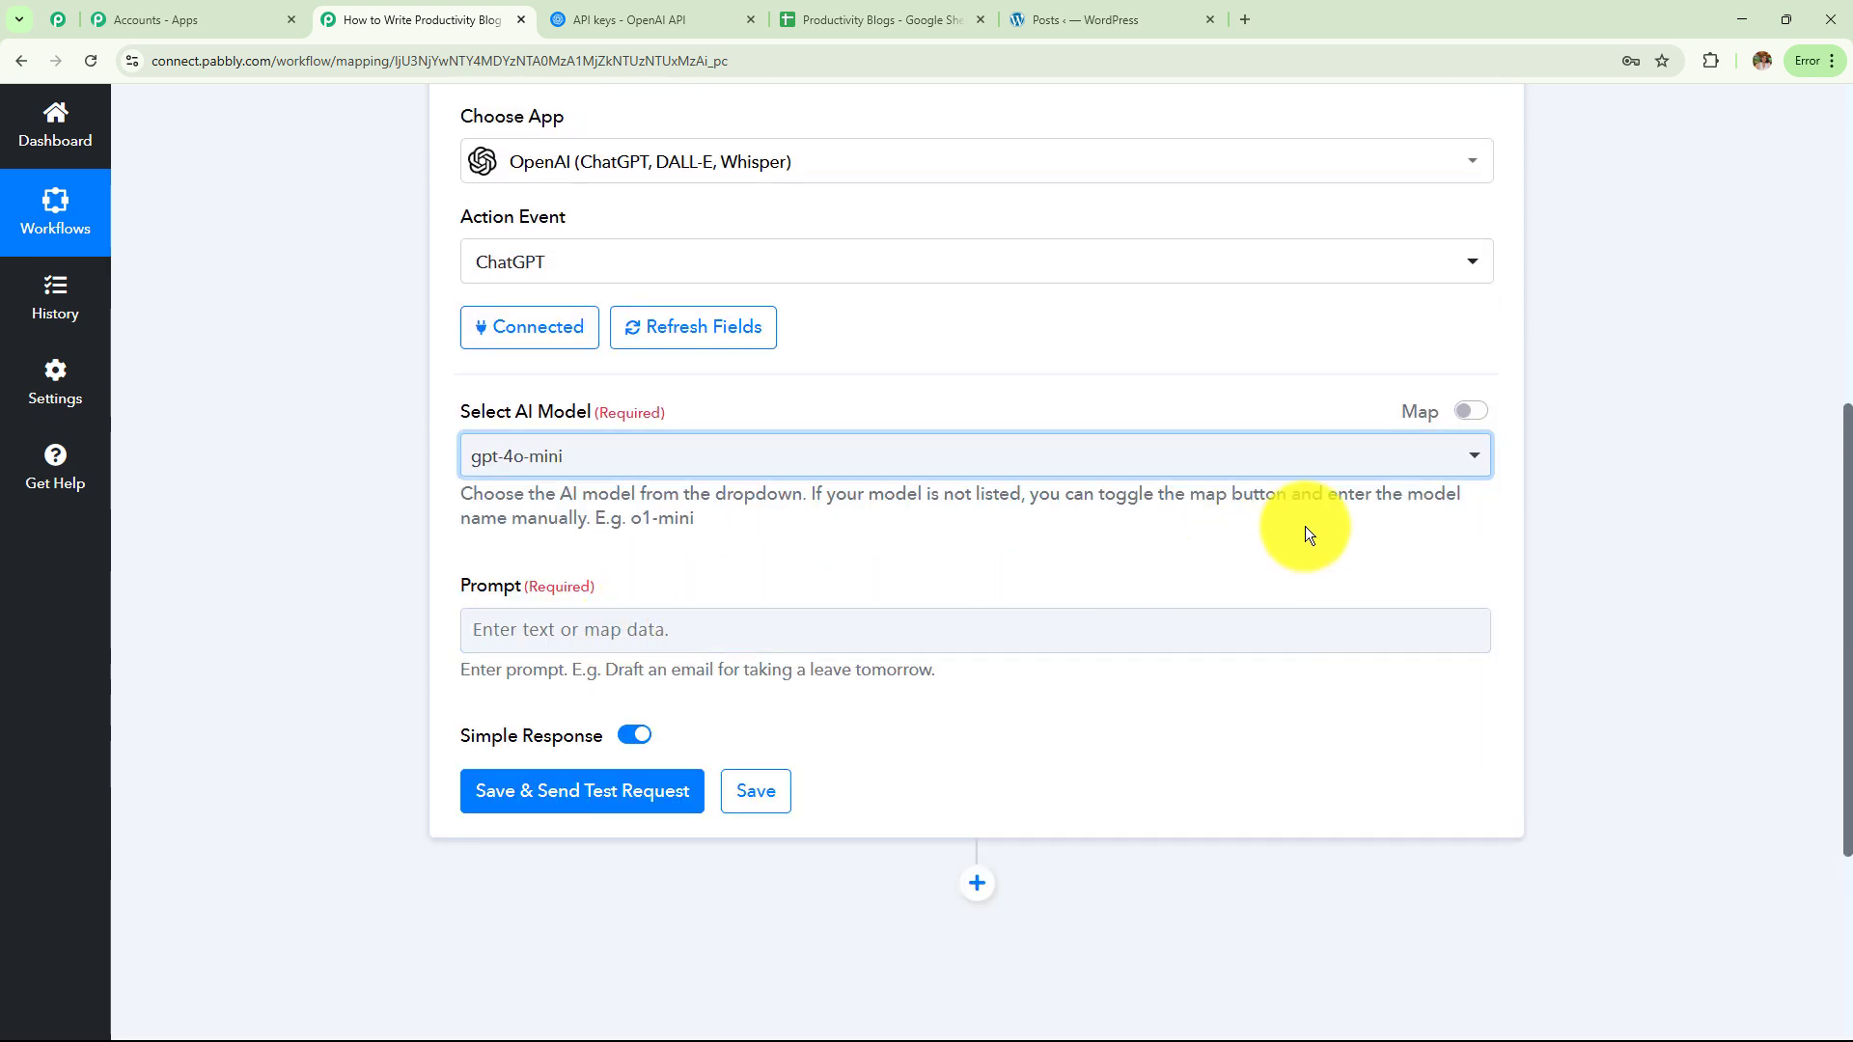
Toggle Map on and off, clearing the model name, then reselect gpt-4o-mini
click(1479, 420)
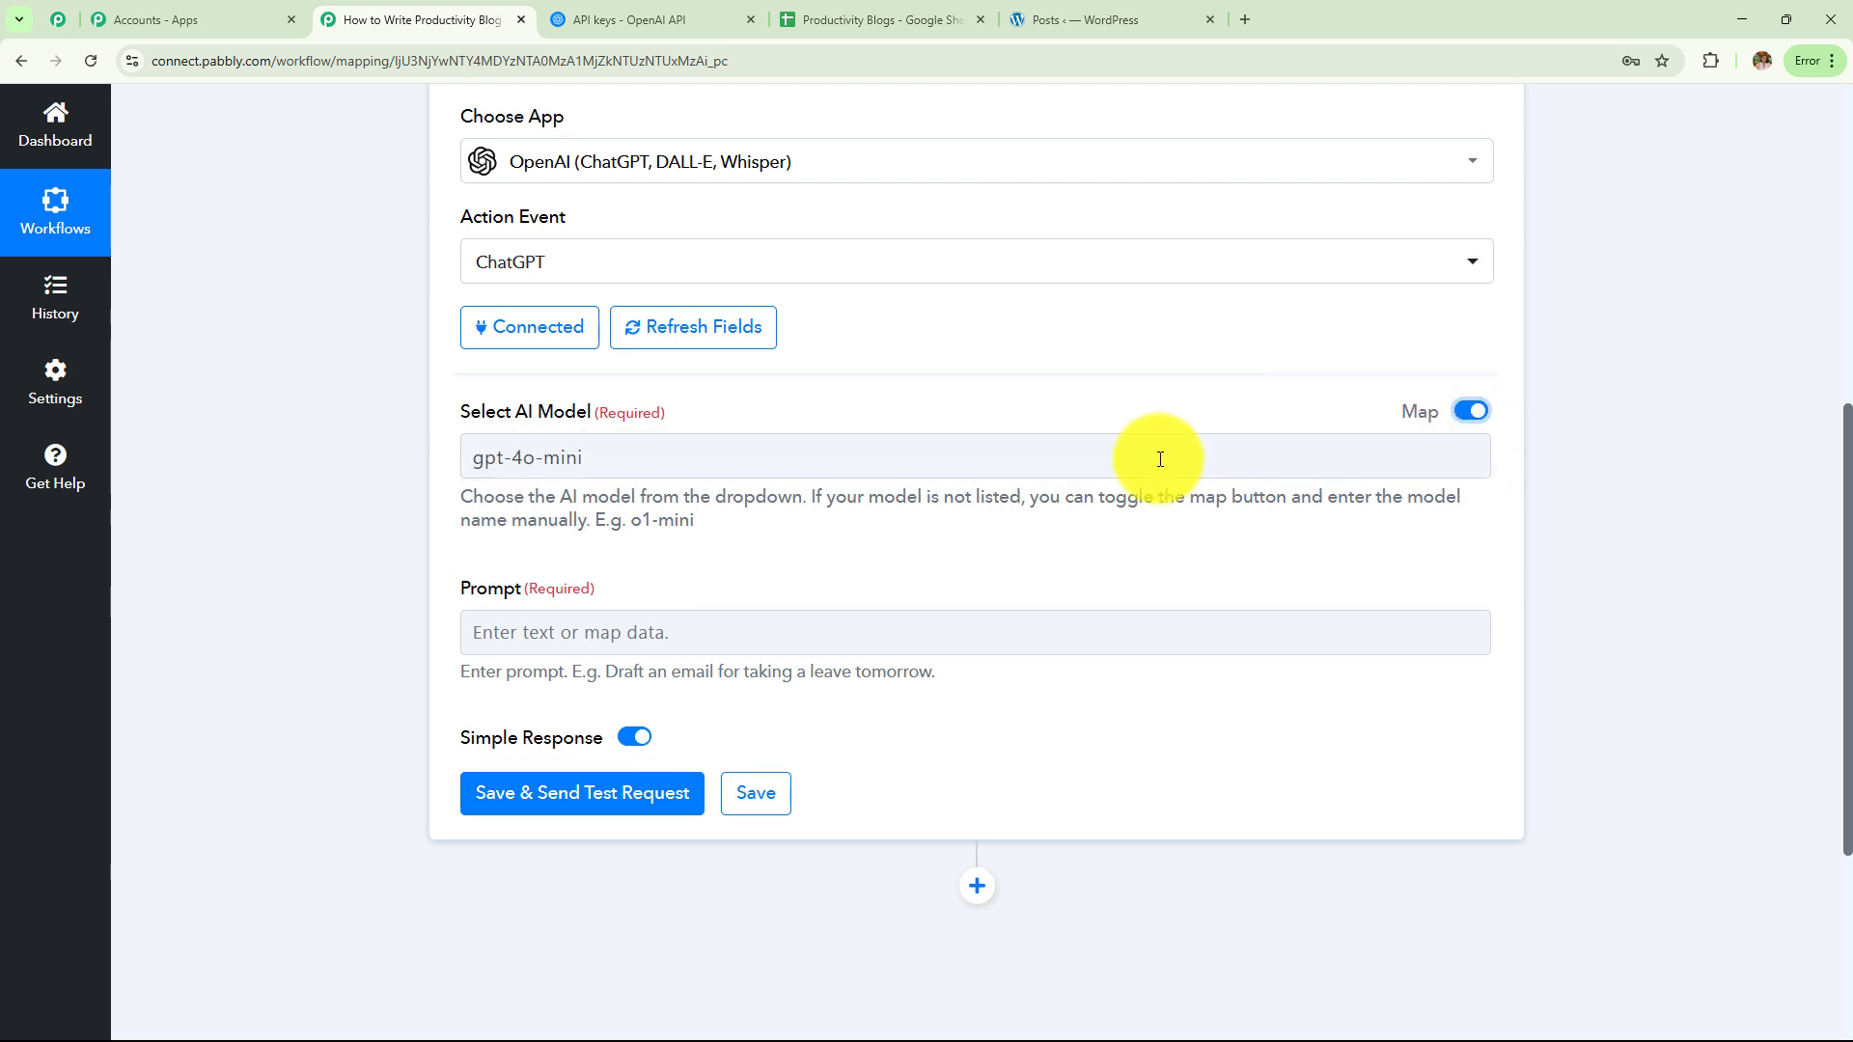
drag(1130, 461, 182, 500)
key(BackSpace)
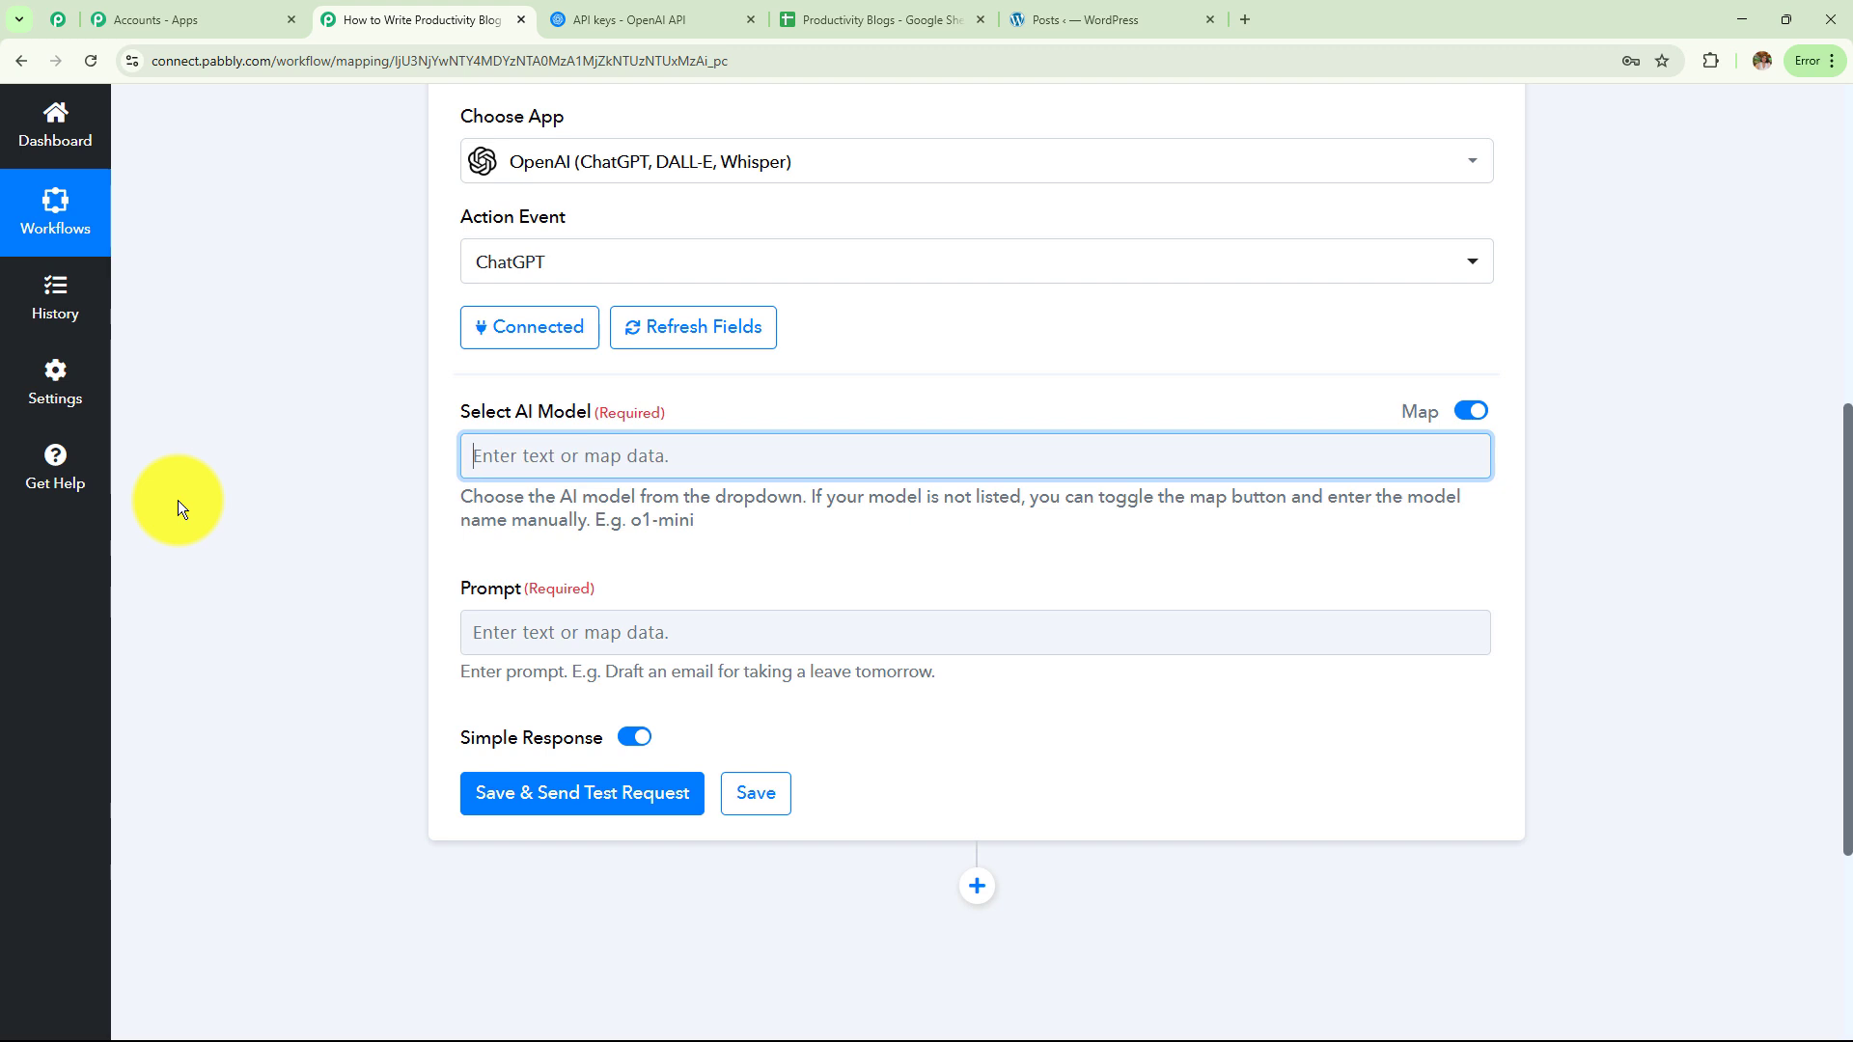
click(1470, 422)
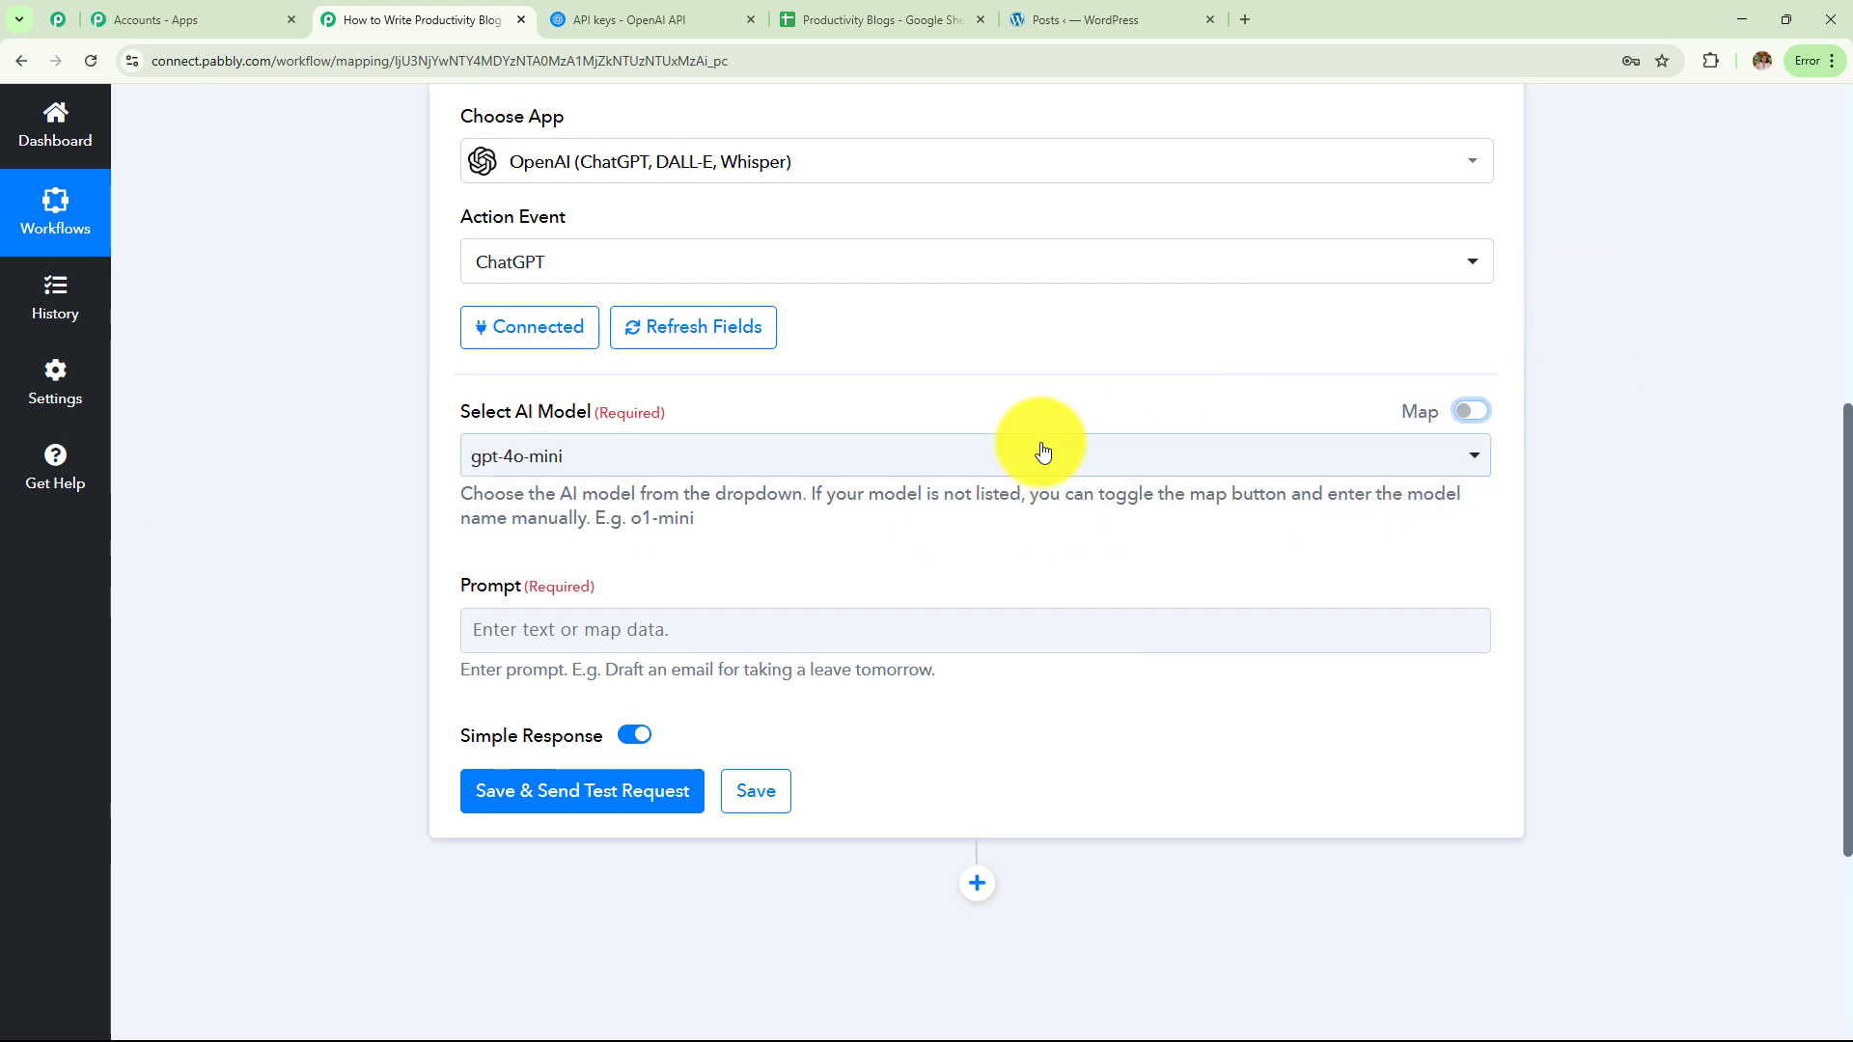
click(1005, 467)
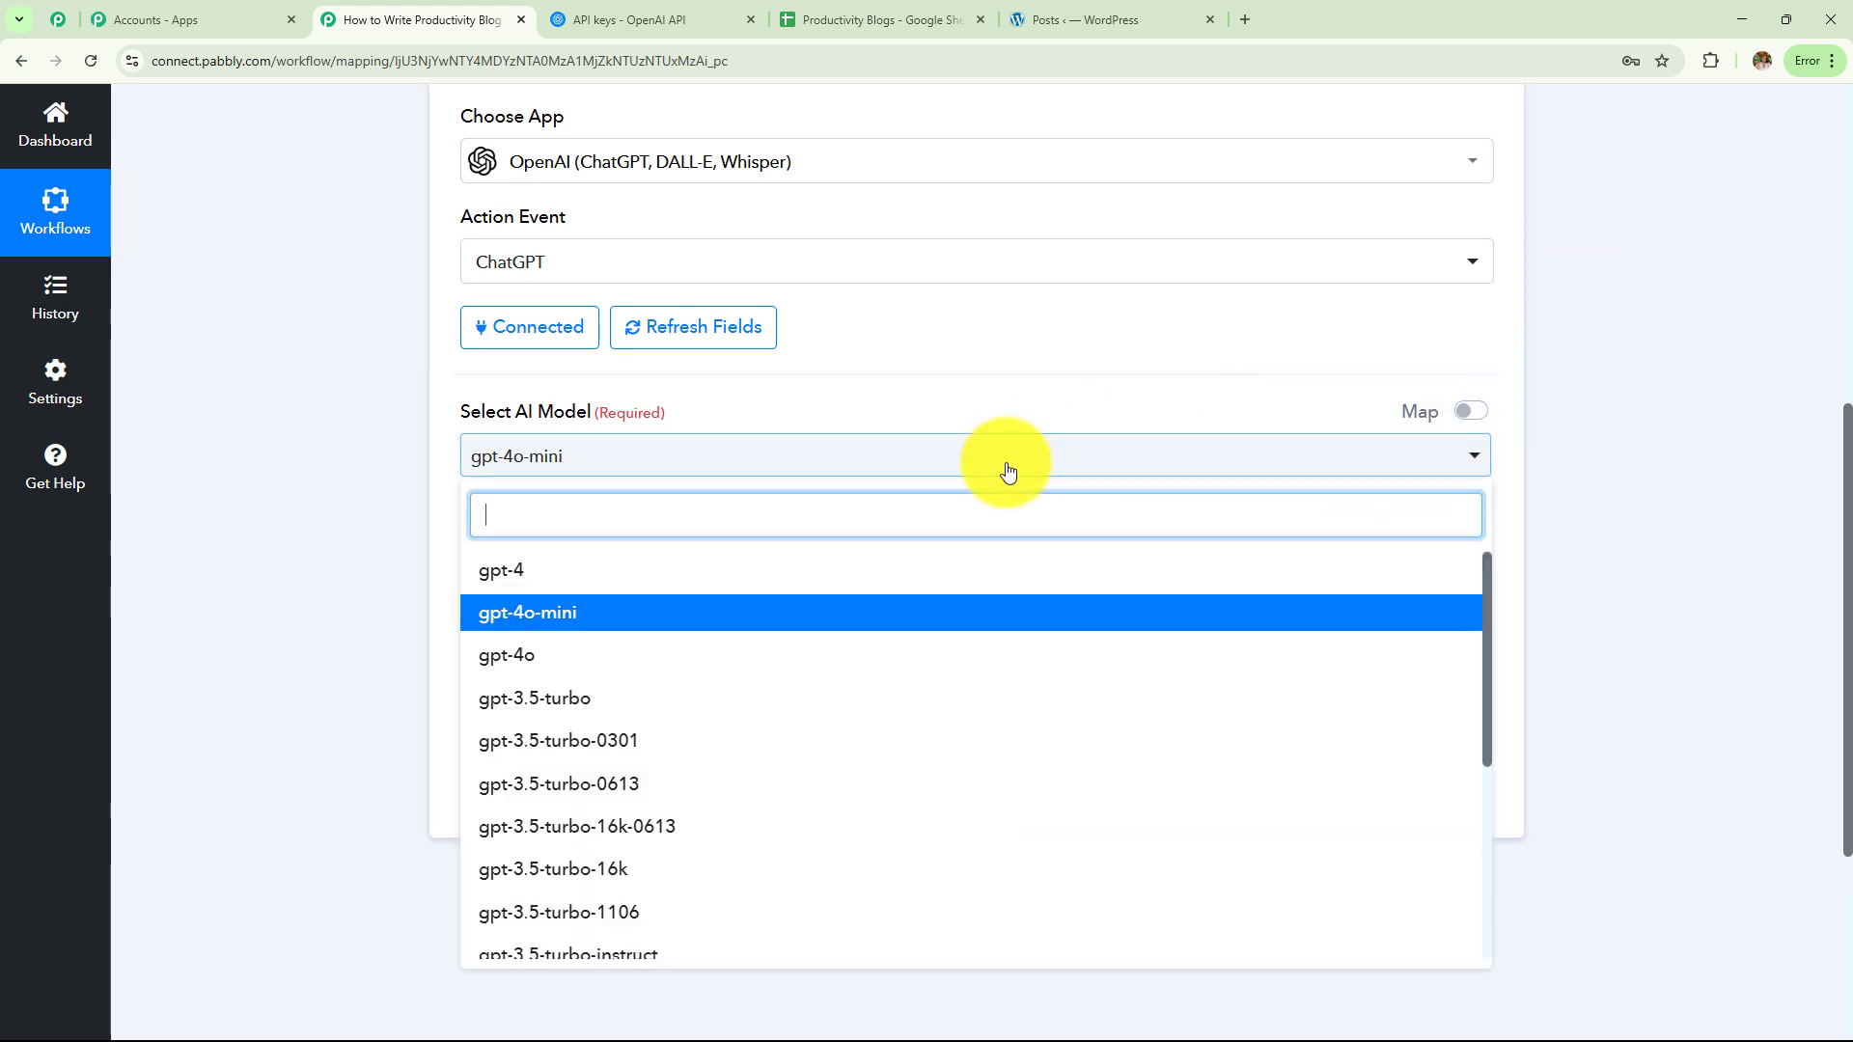
click(737, 622)
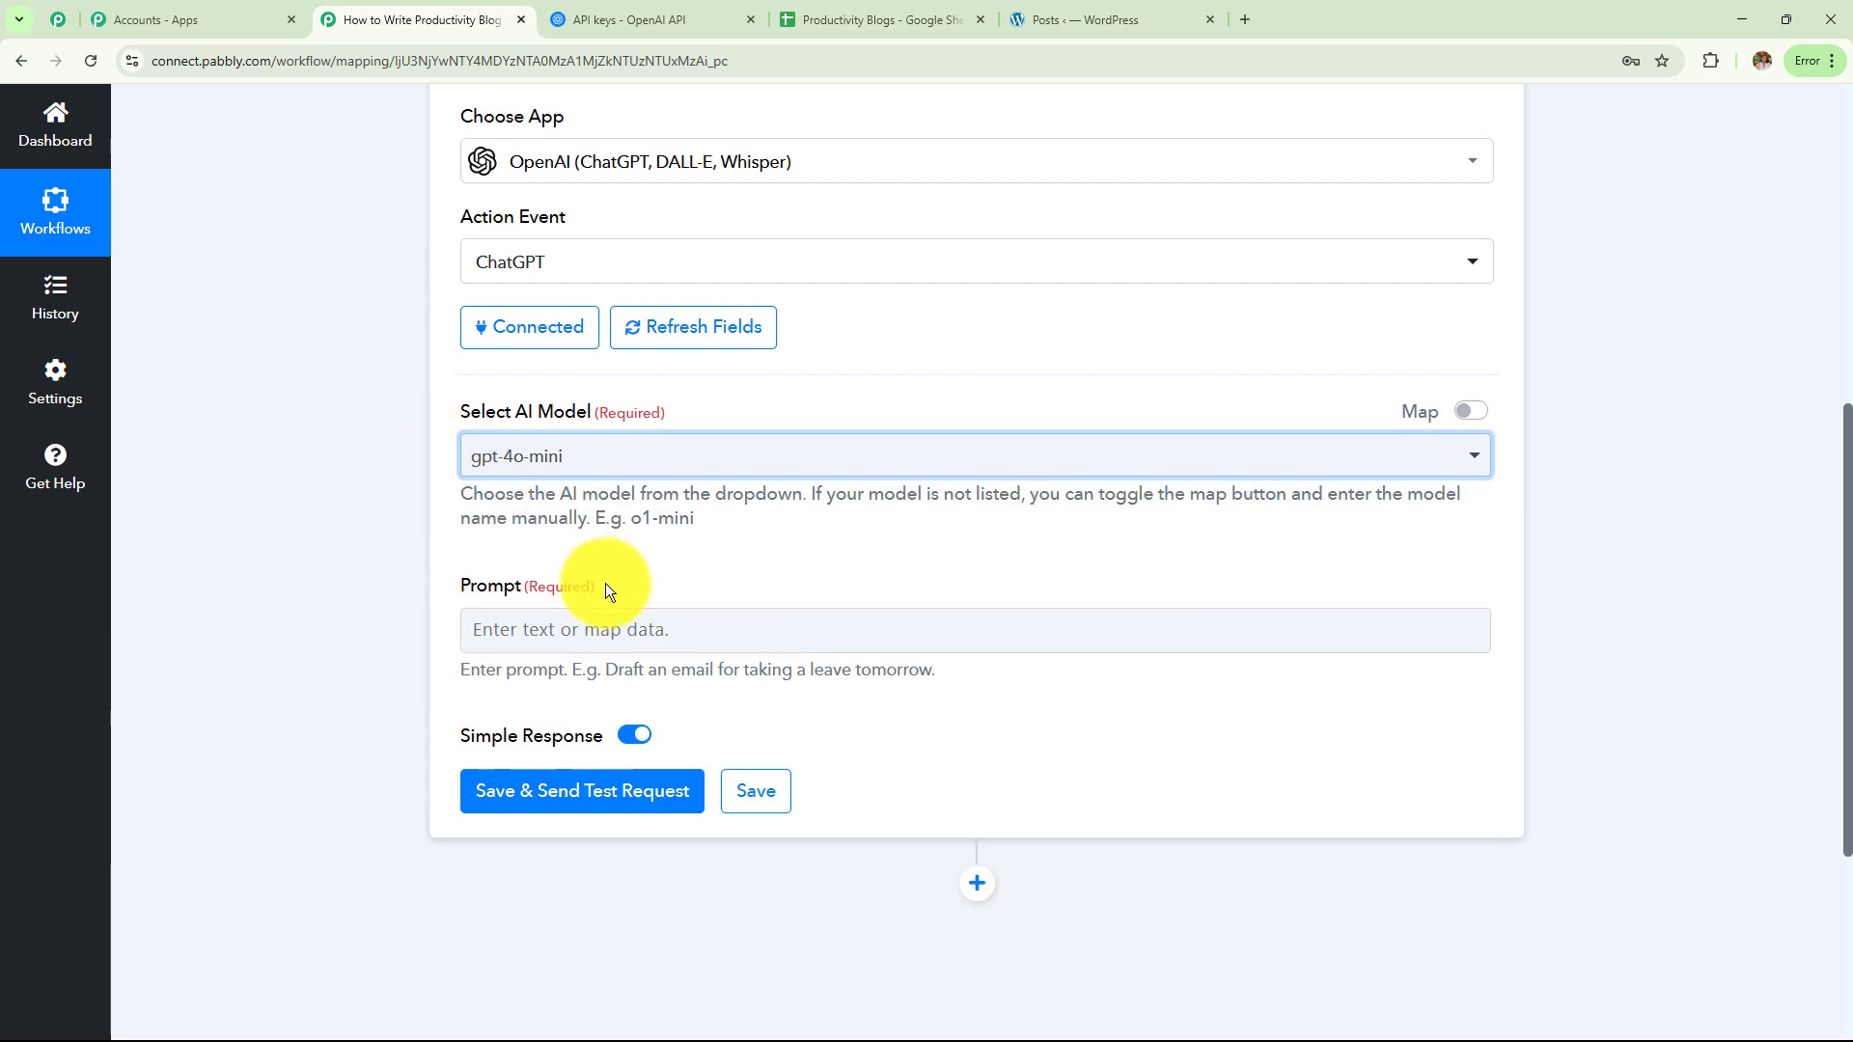
scroll(607, 608, up, 7)
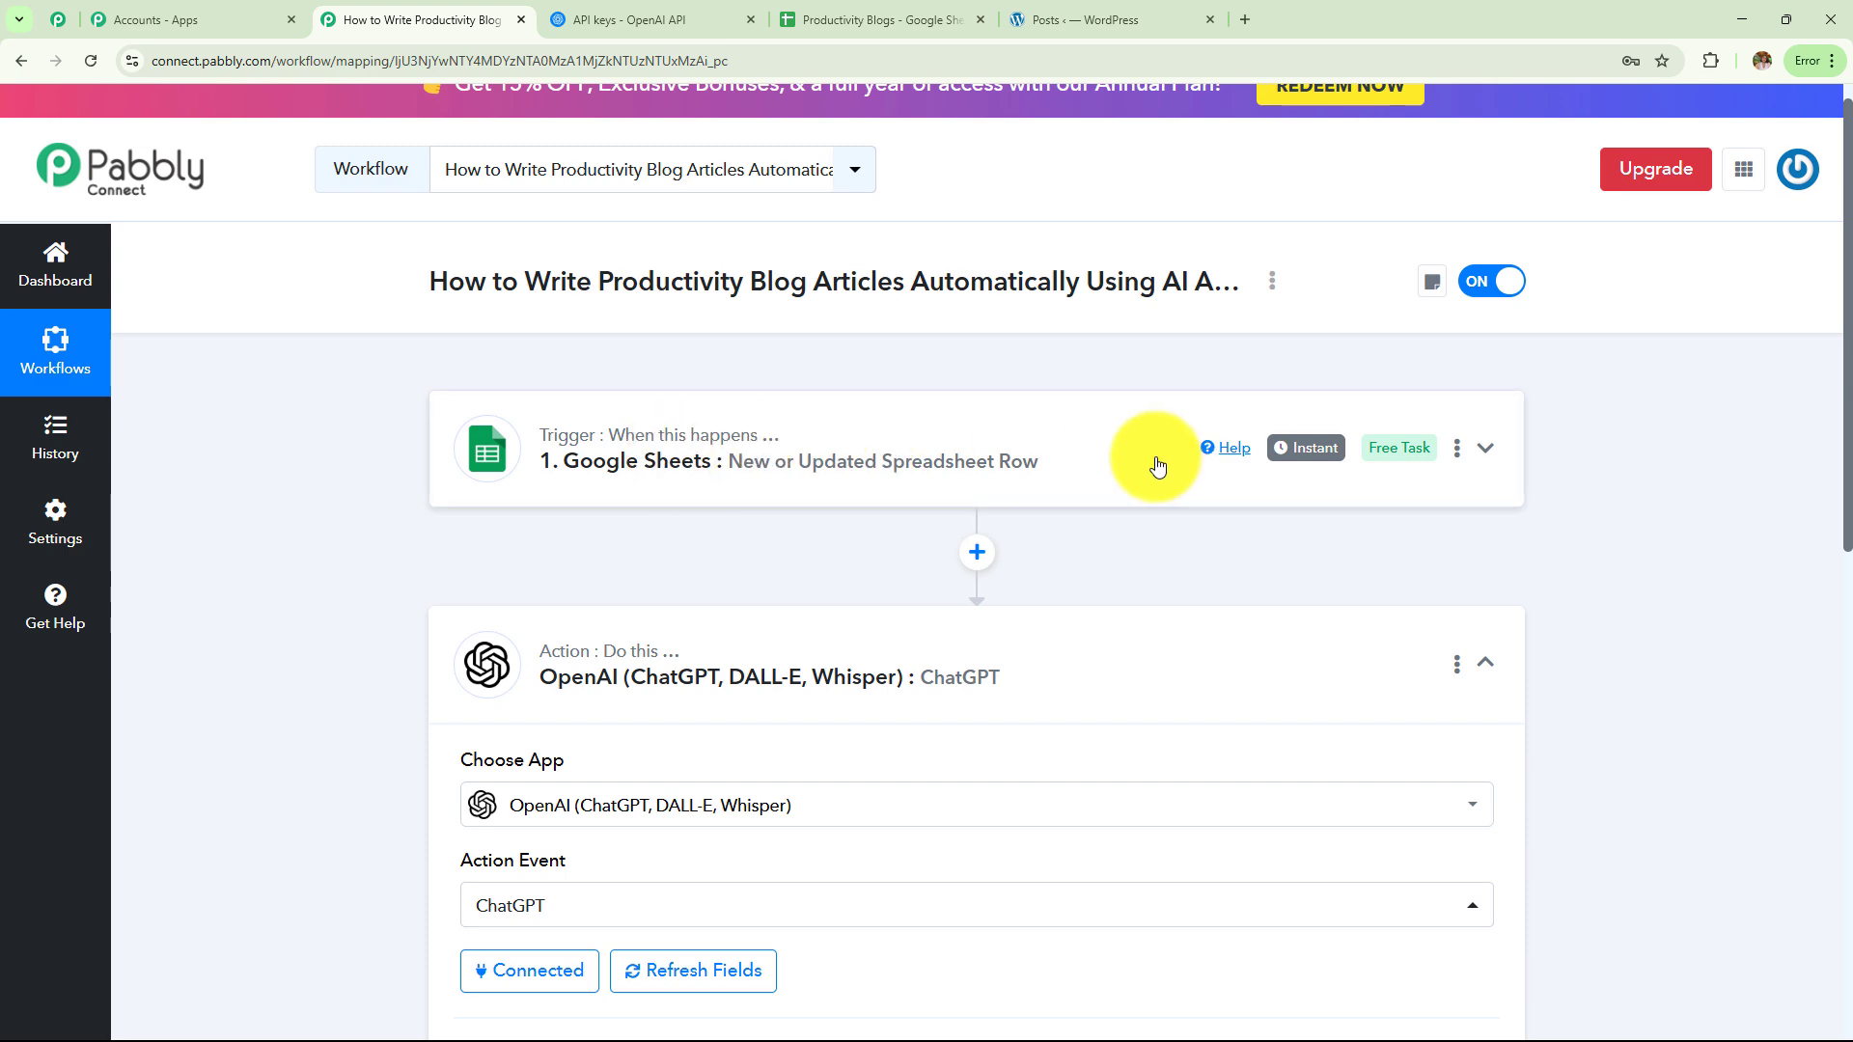
scroll(787, 463, down, 7)
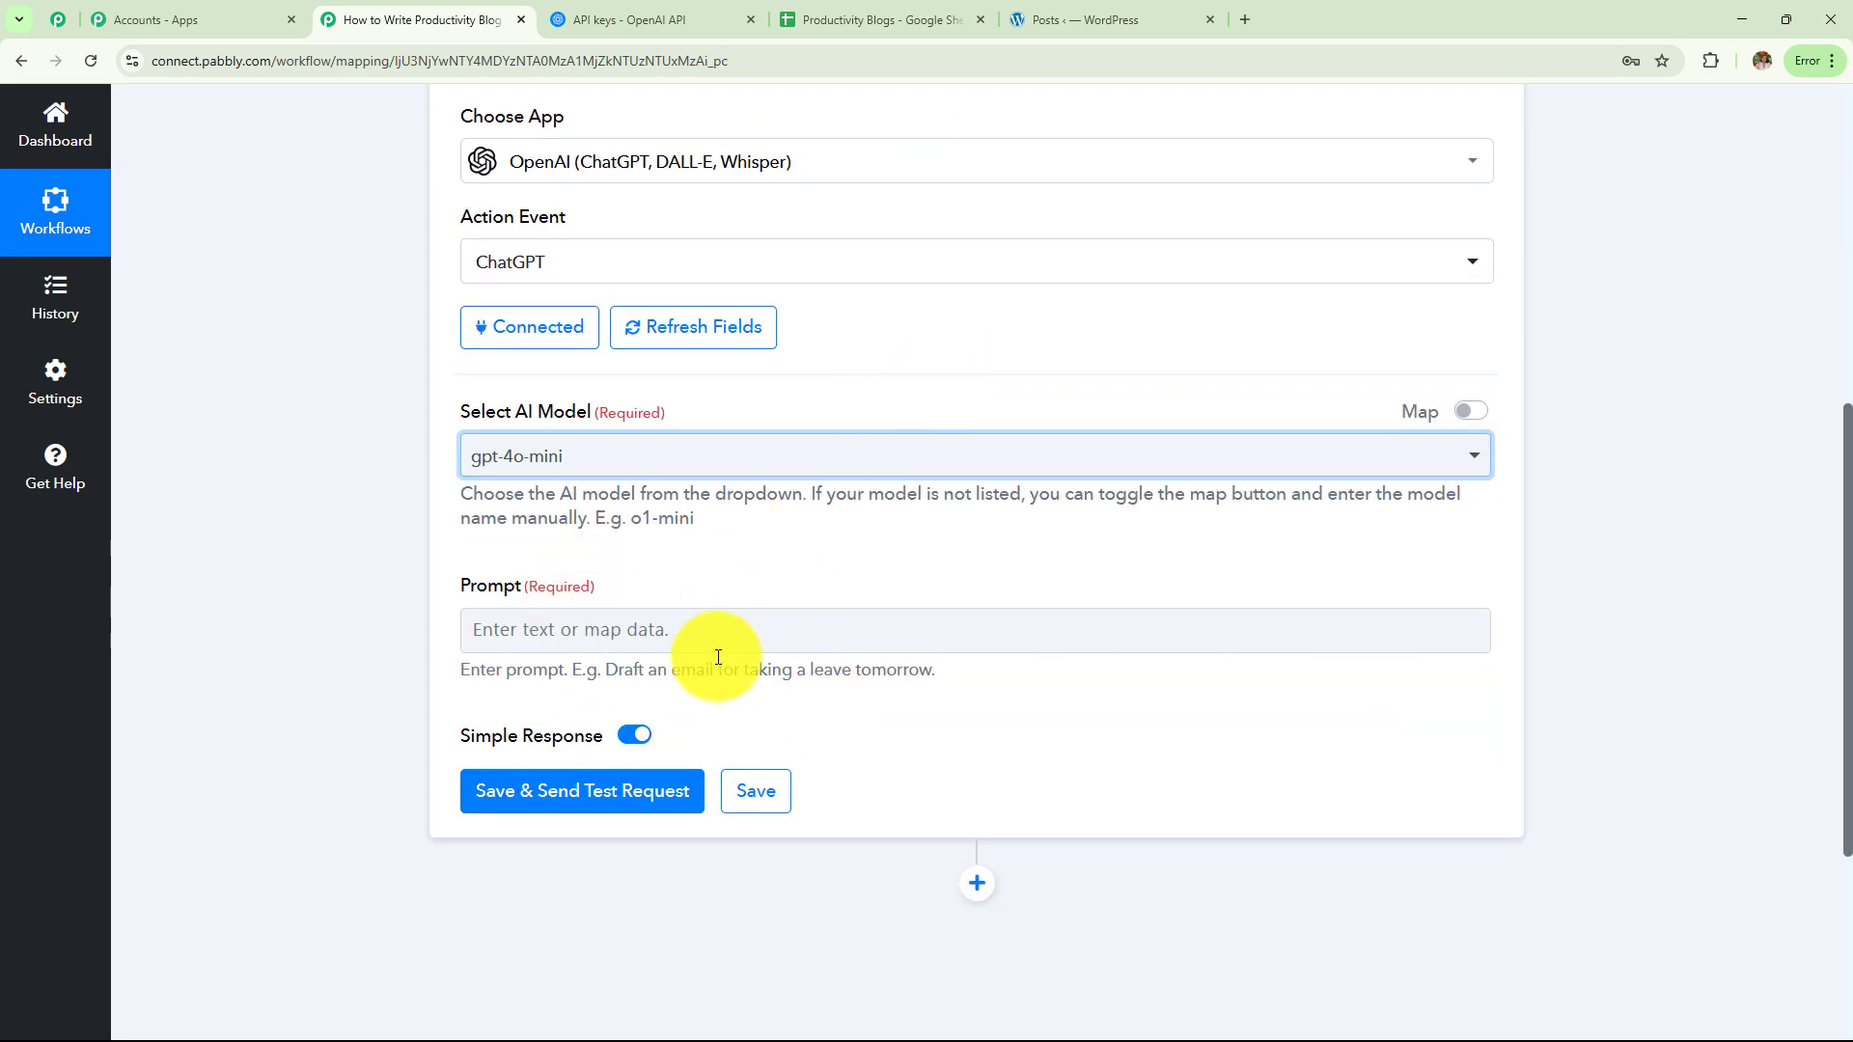
Paste the productivity-coaching blog prompt for busy professionals into the ChatGPT Prompt field
click(881, 639)
scroll(973, 470, down, 3)
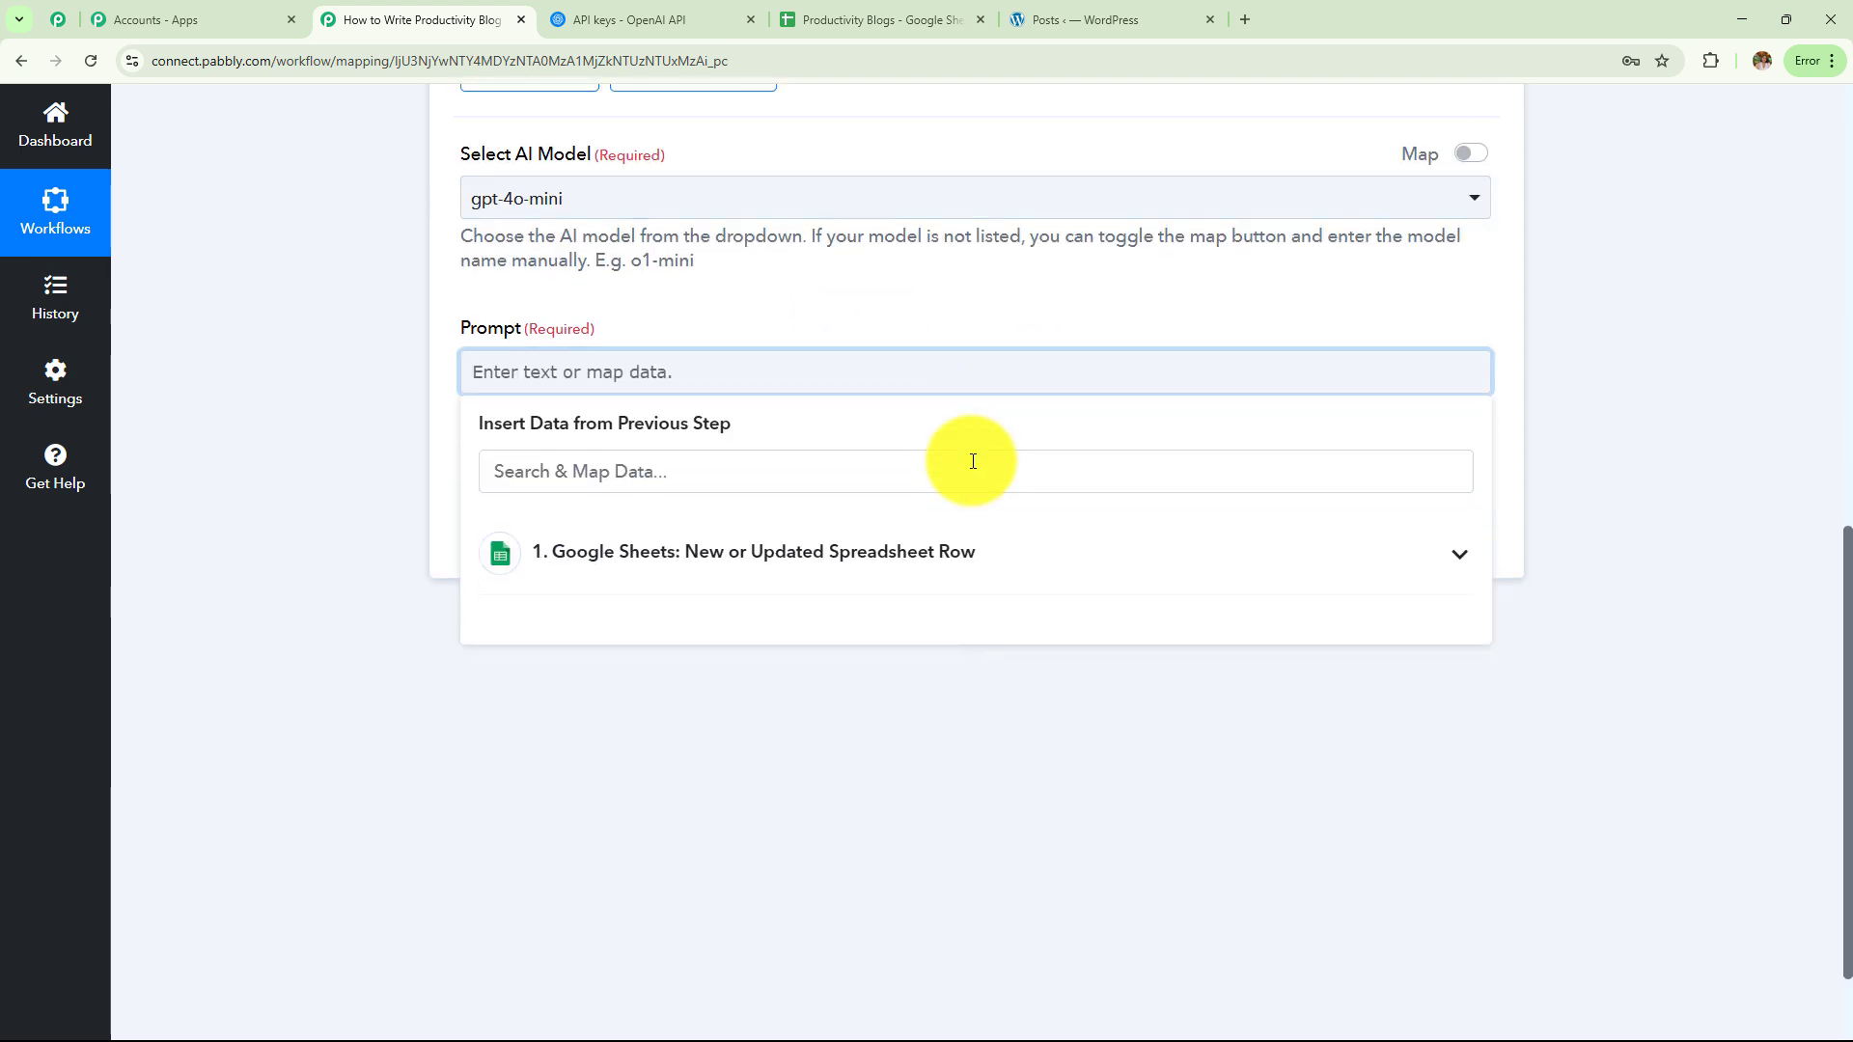
click(802, 668)
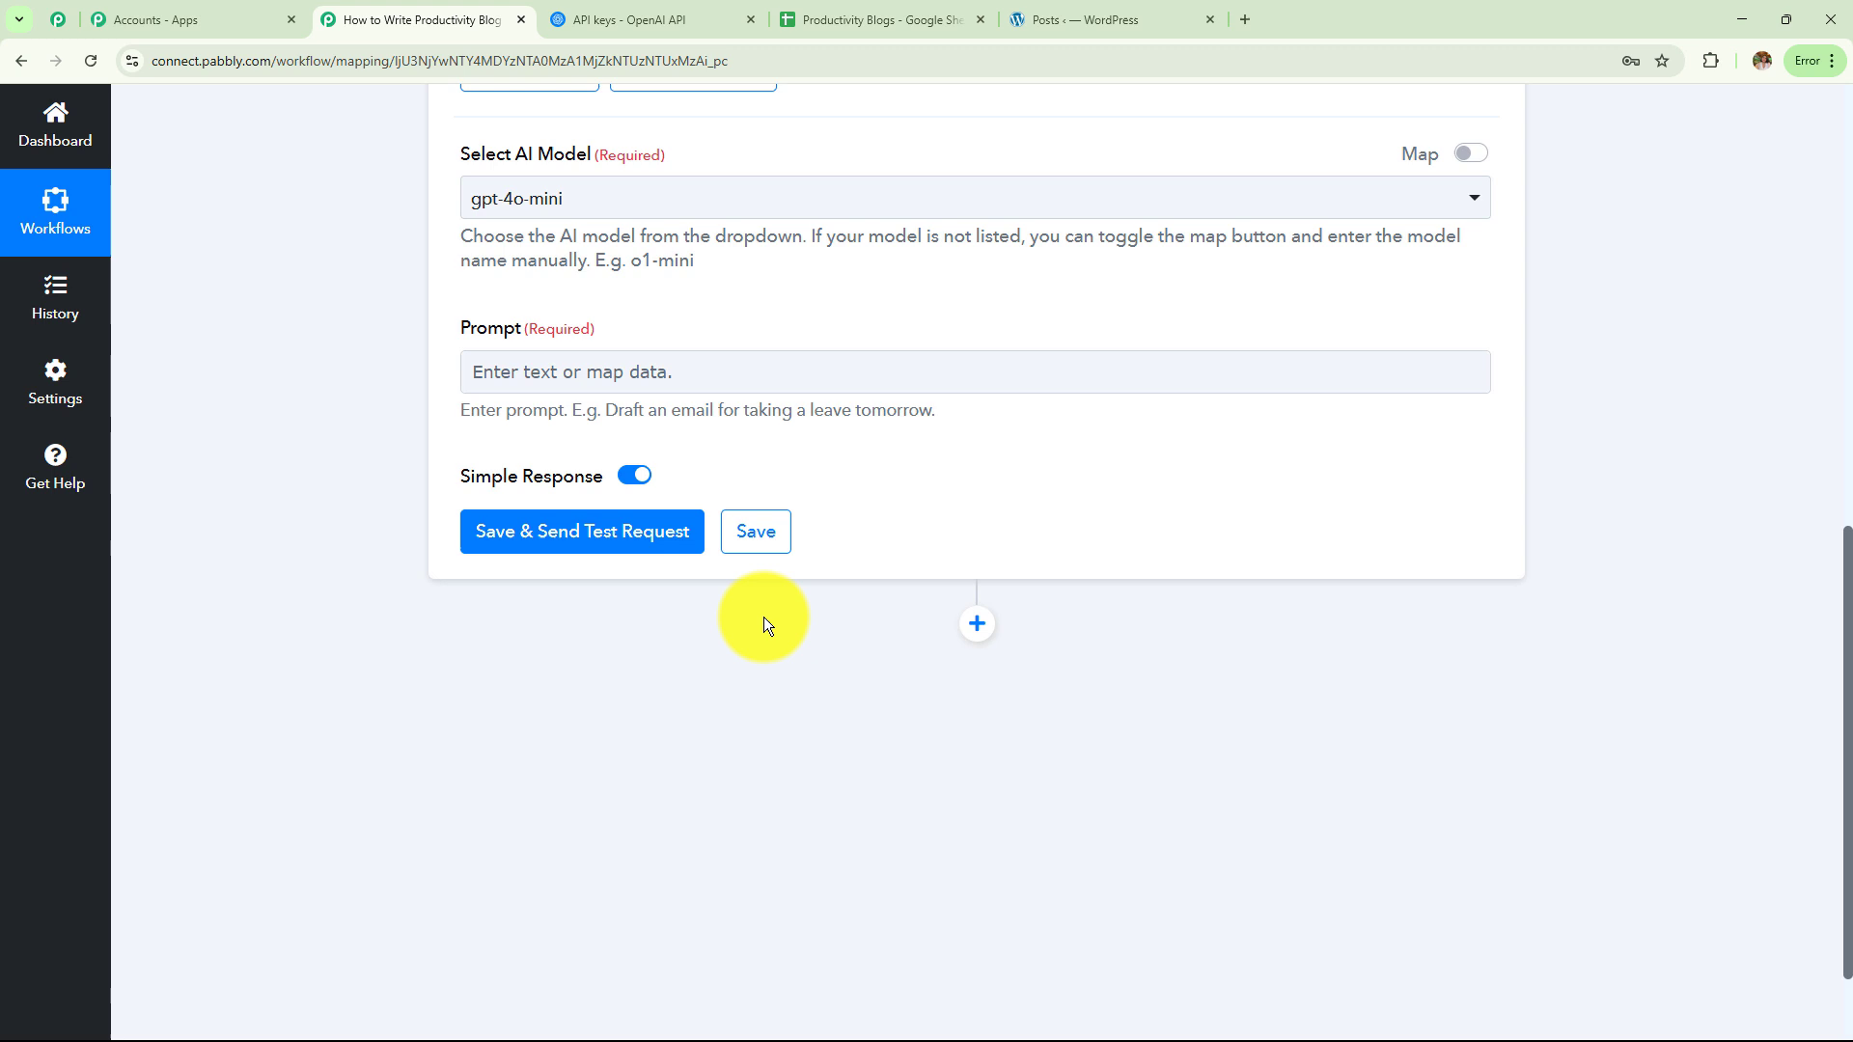
click(705, 381)
key(ctrl+v)
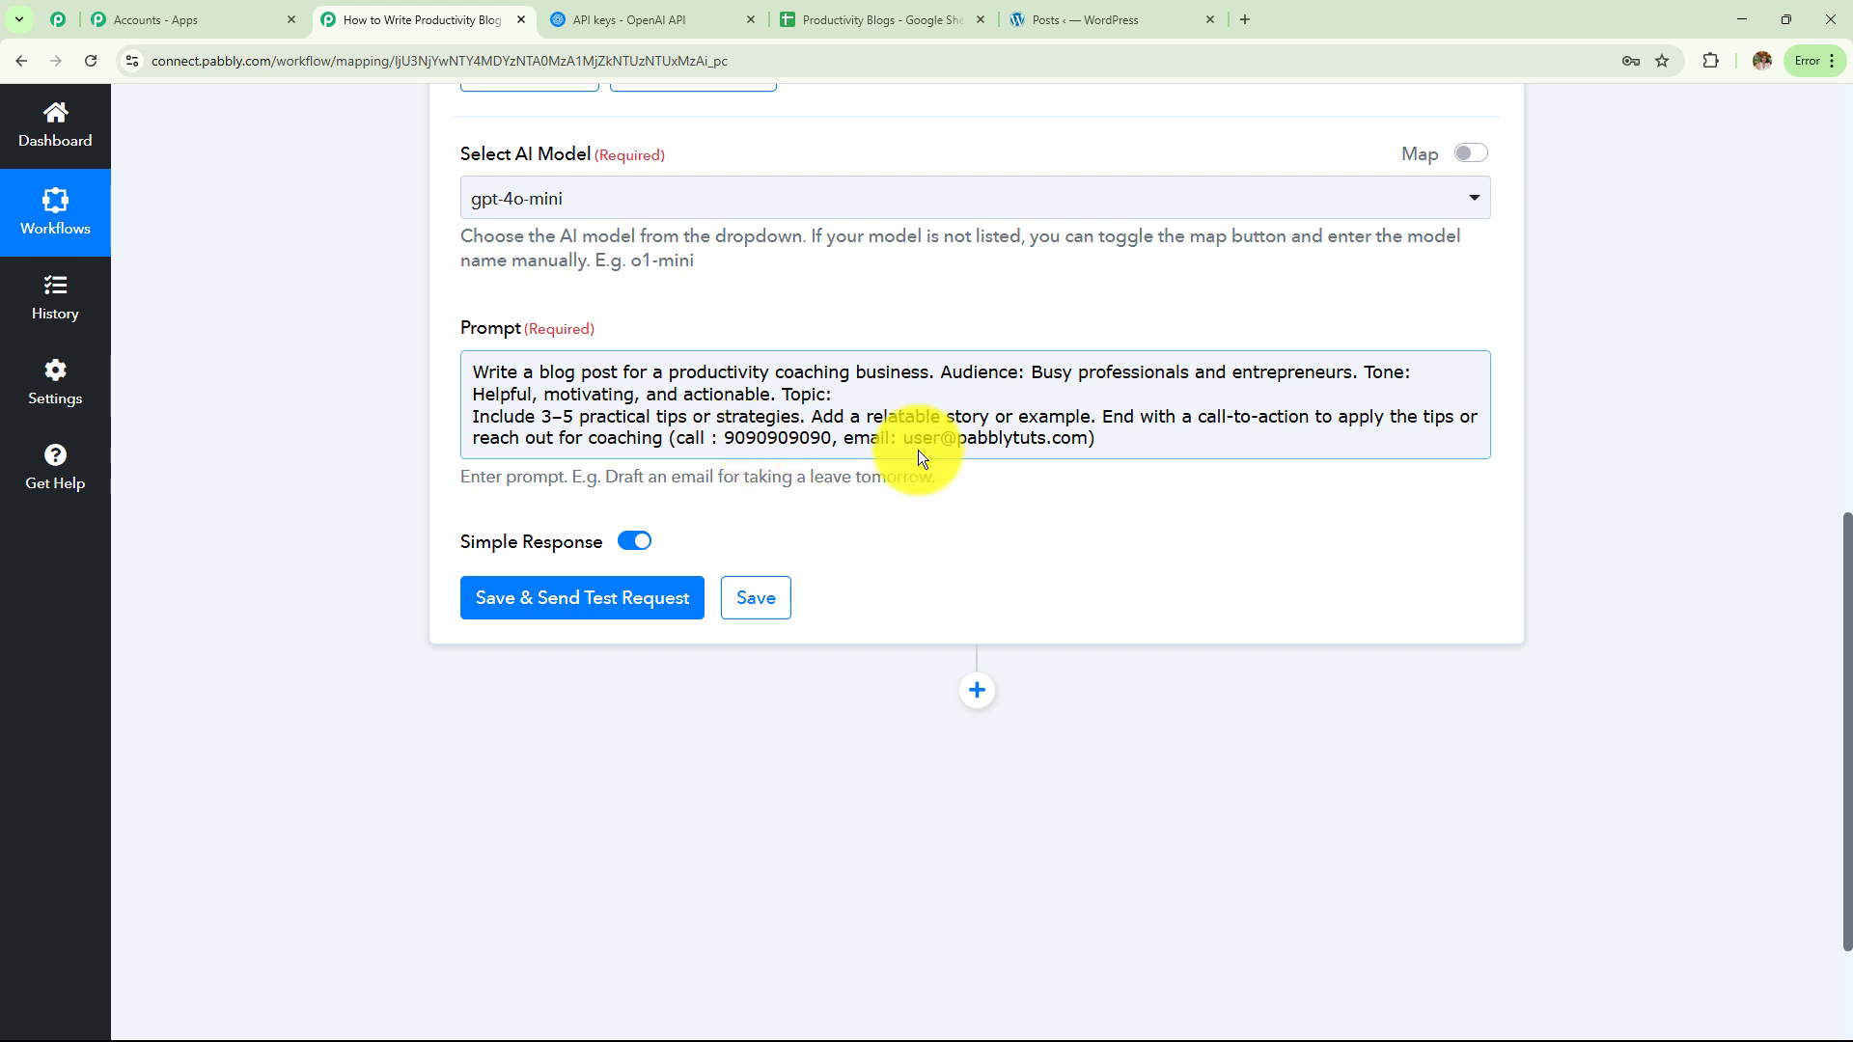
click(841, 393)
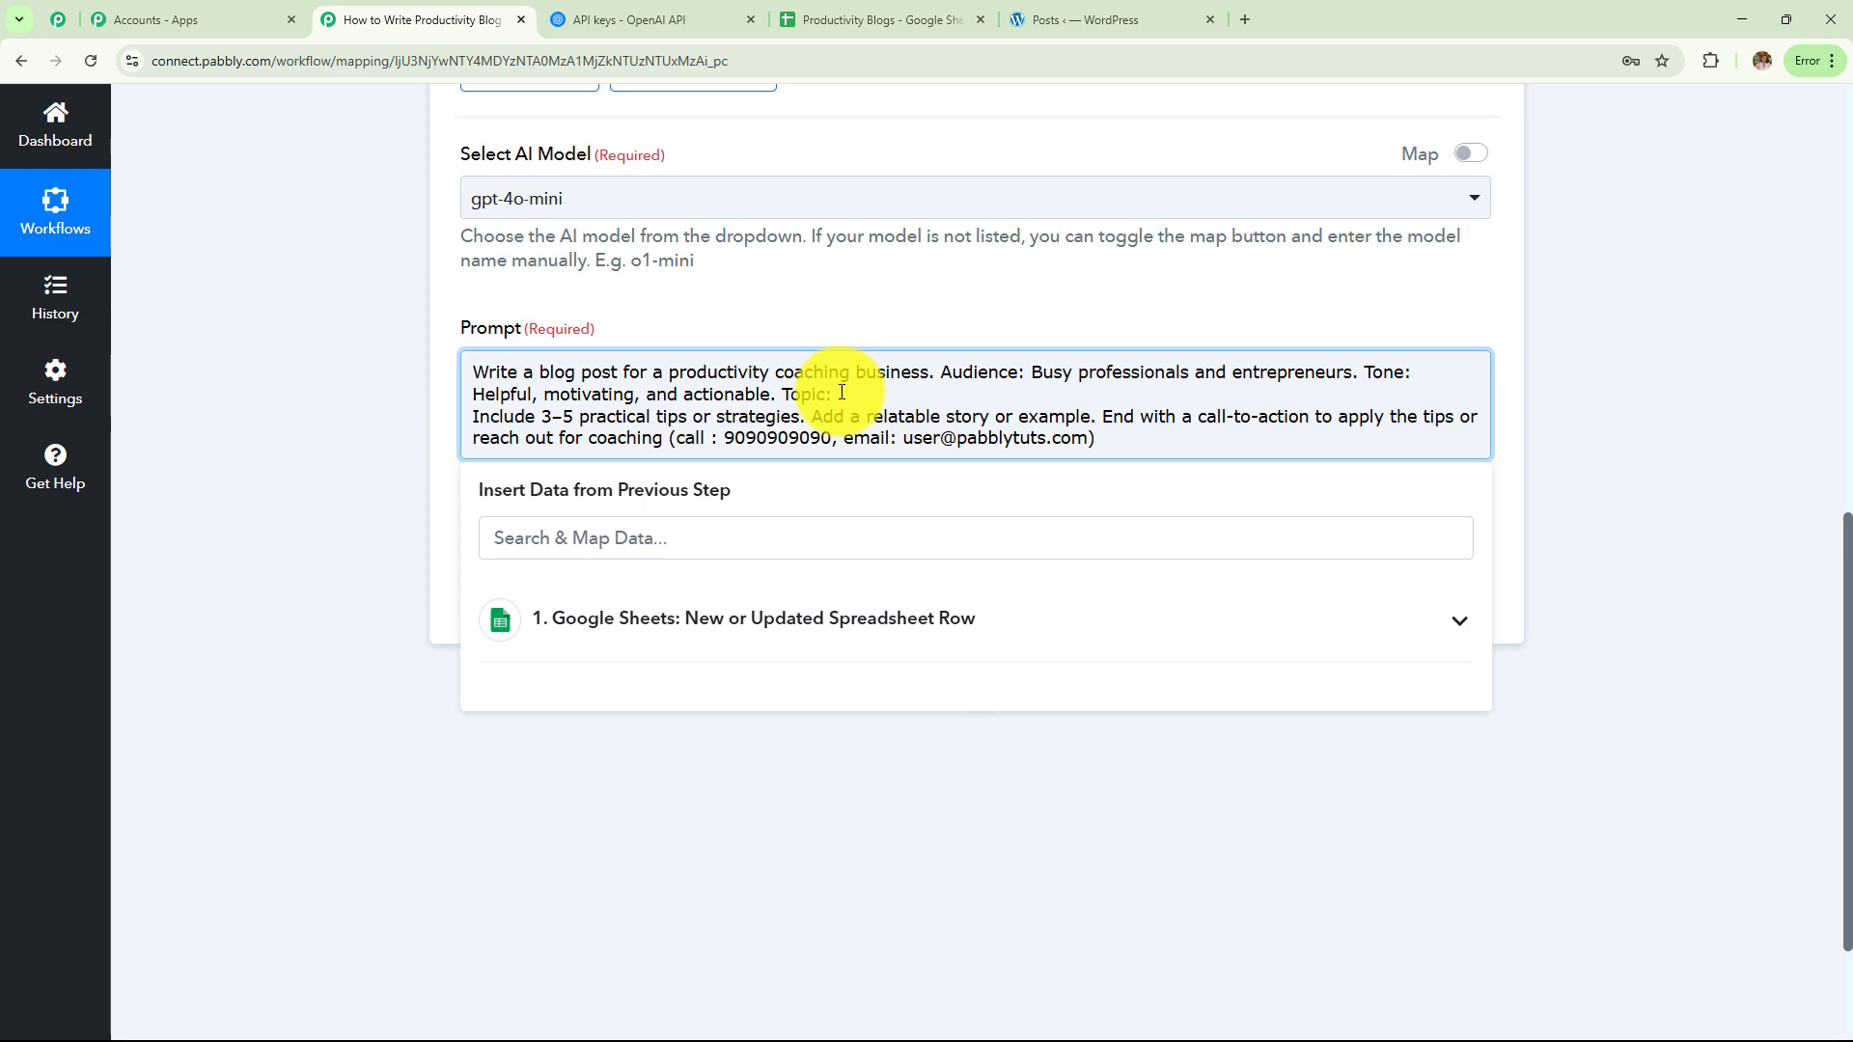
scroll(841, 392, up, 7)
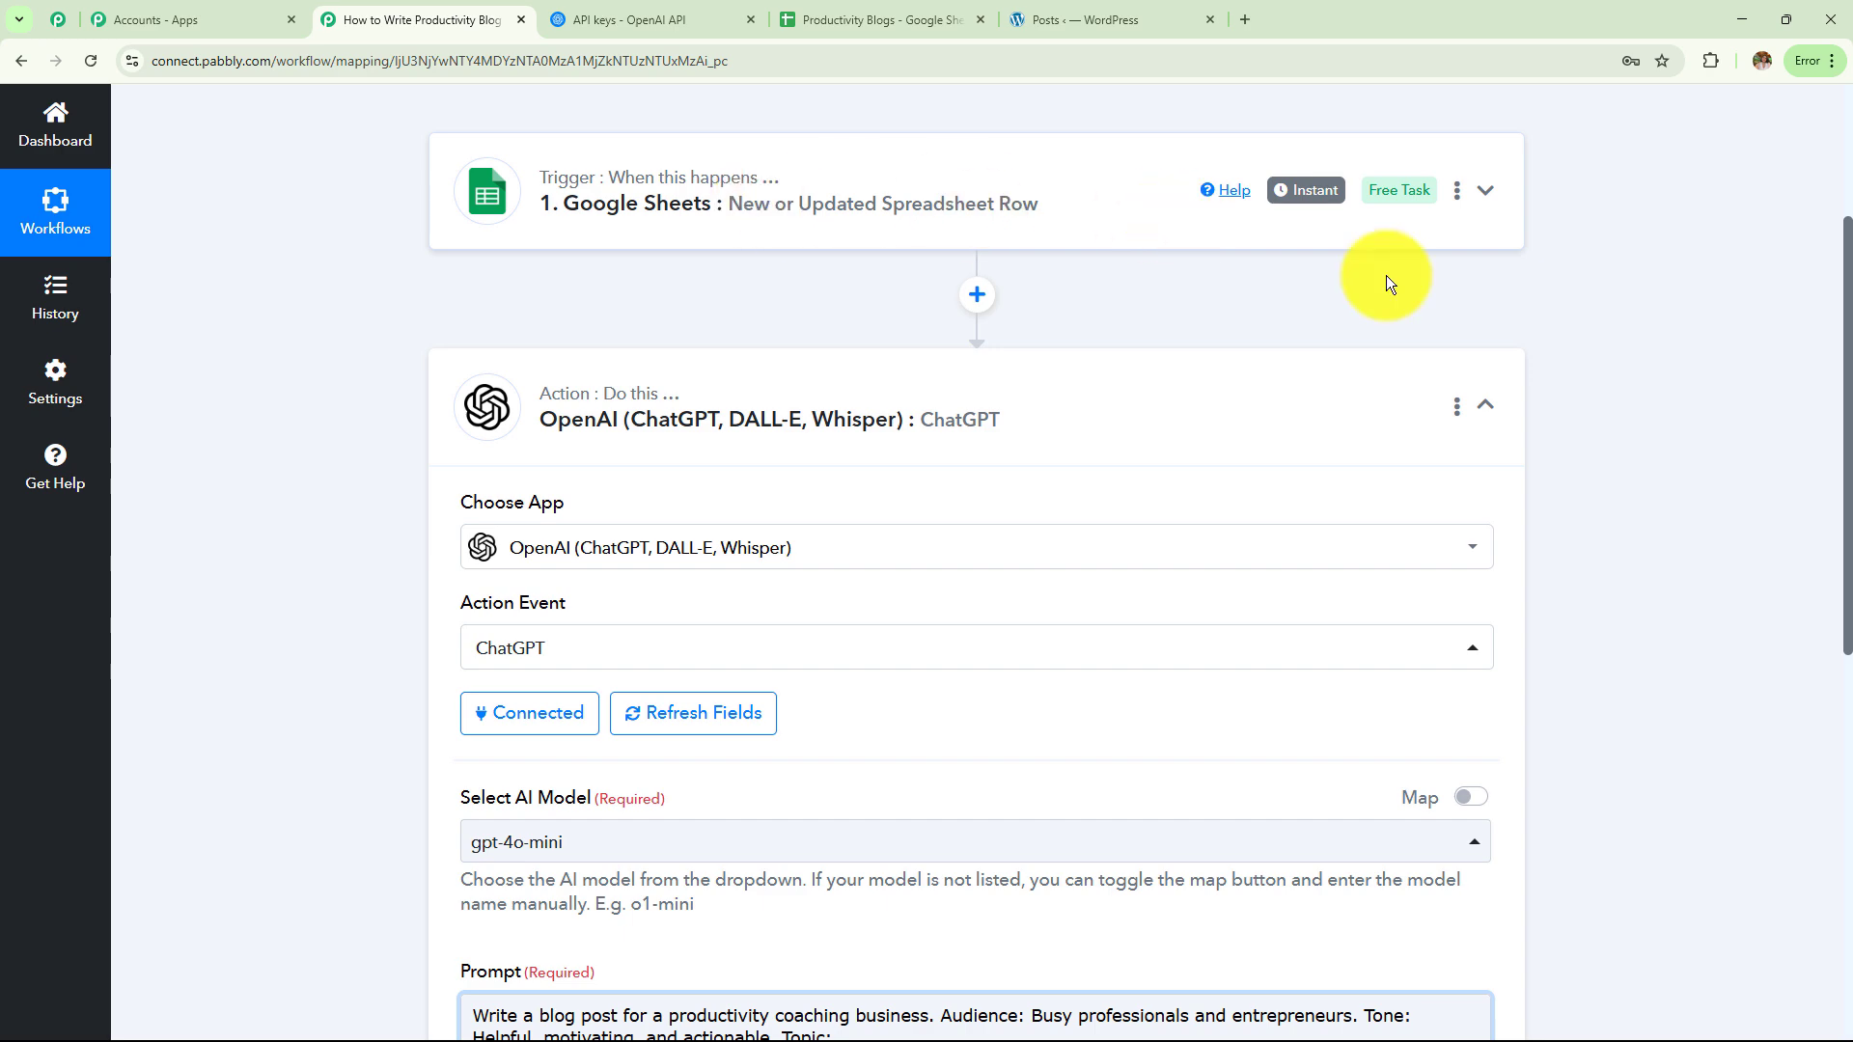
scroll(1701, 378, down, 8)
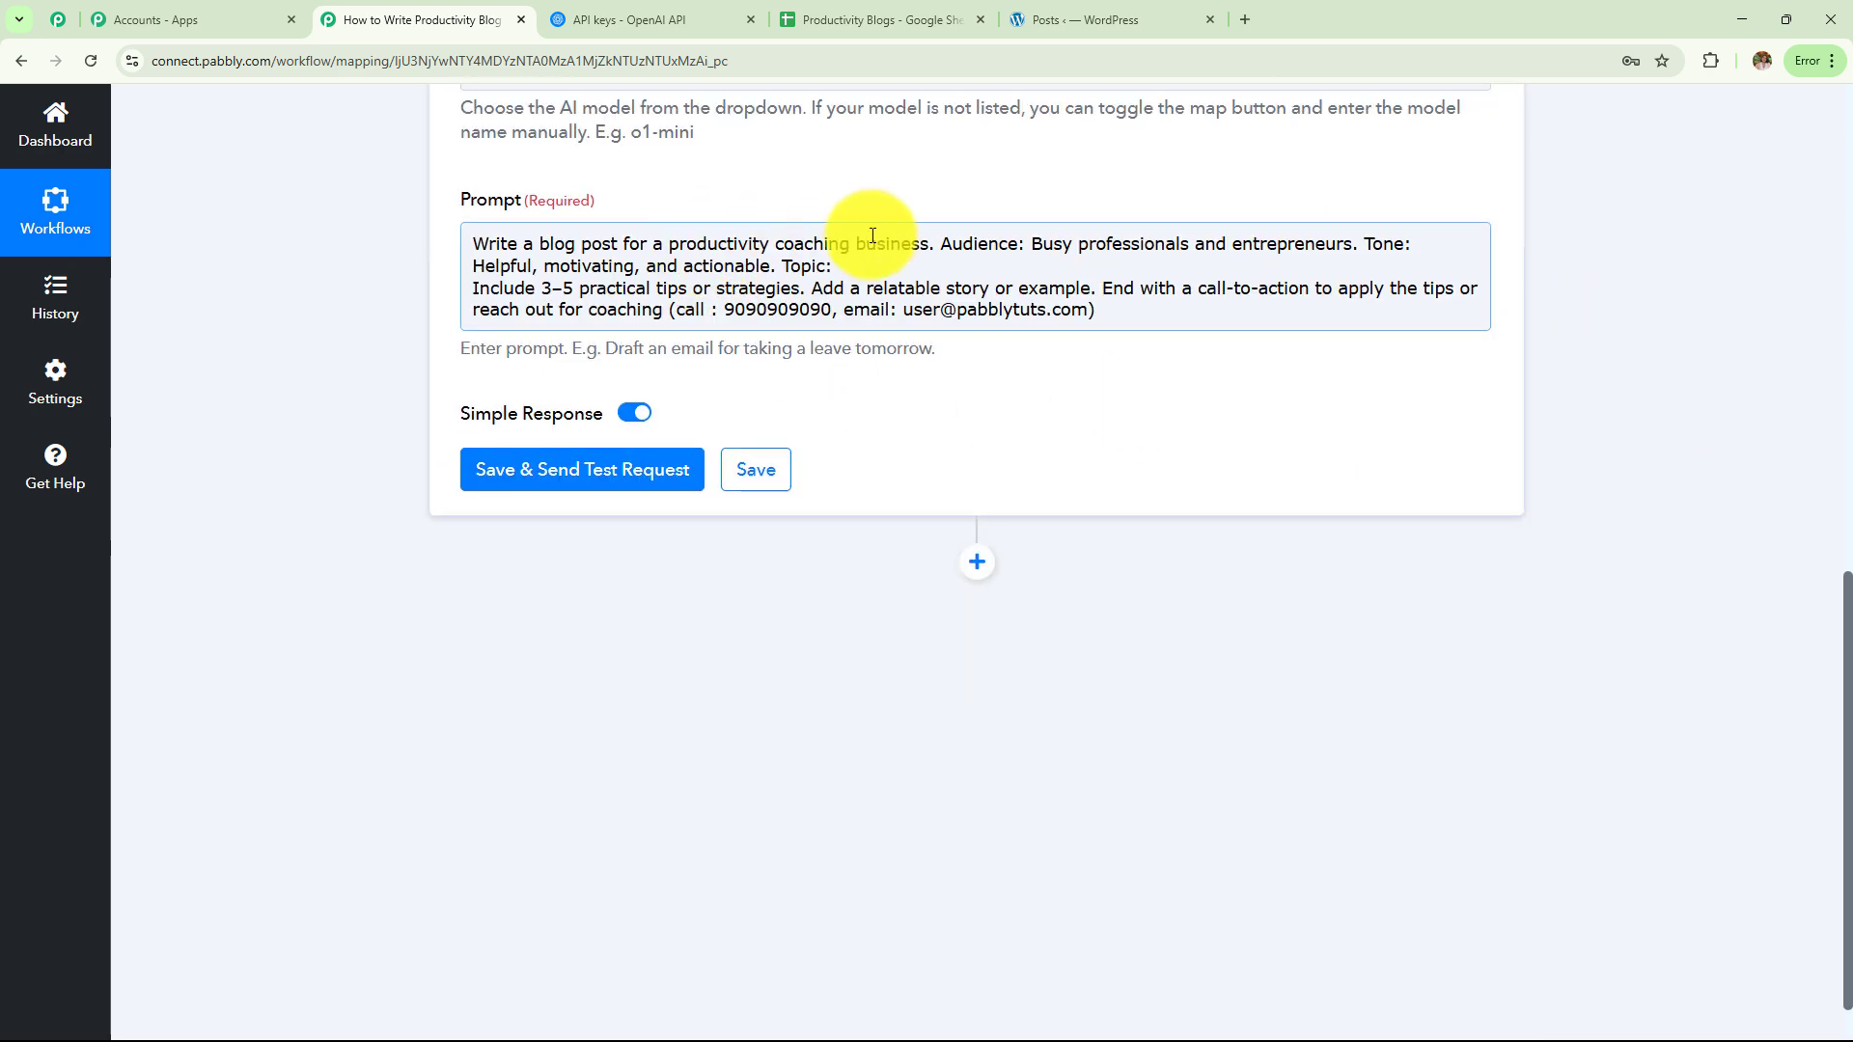
Map the Google Sheets step's '1. Title' field after 'Topic:' in the prompt
click(862, 261)
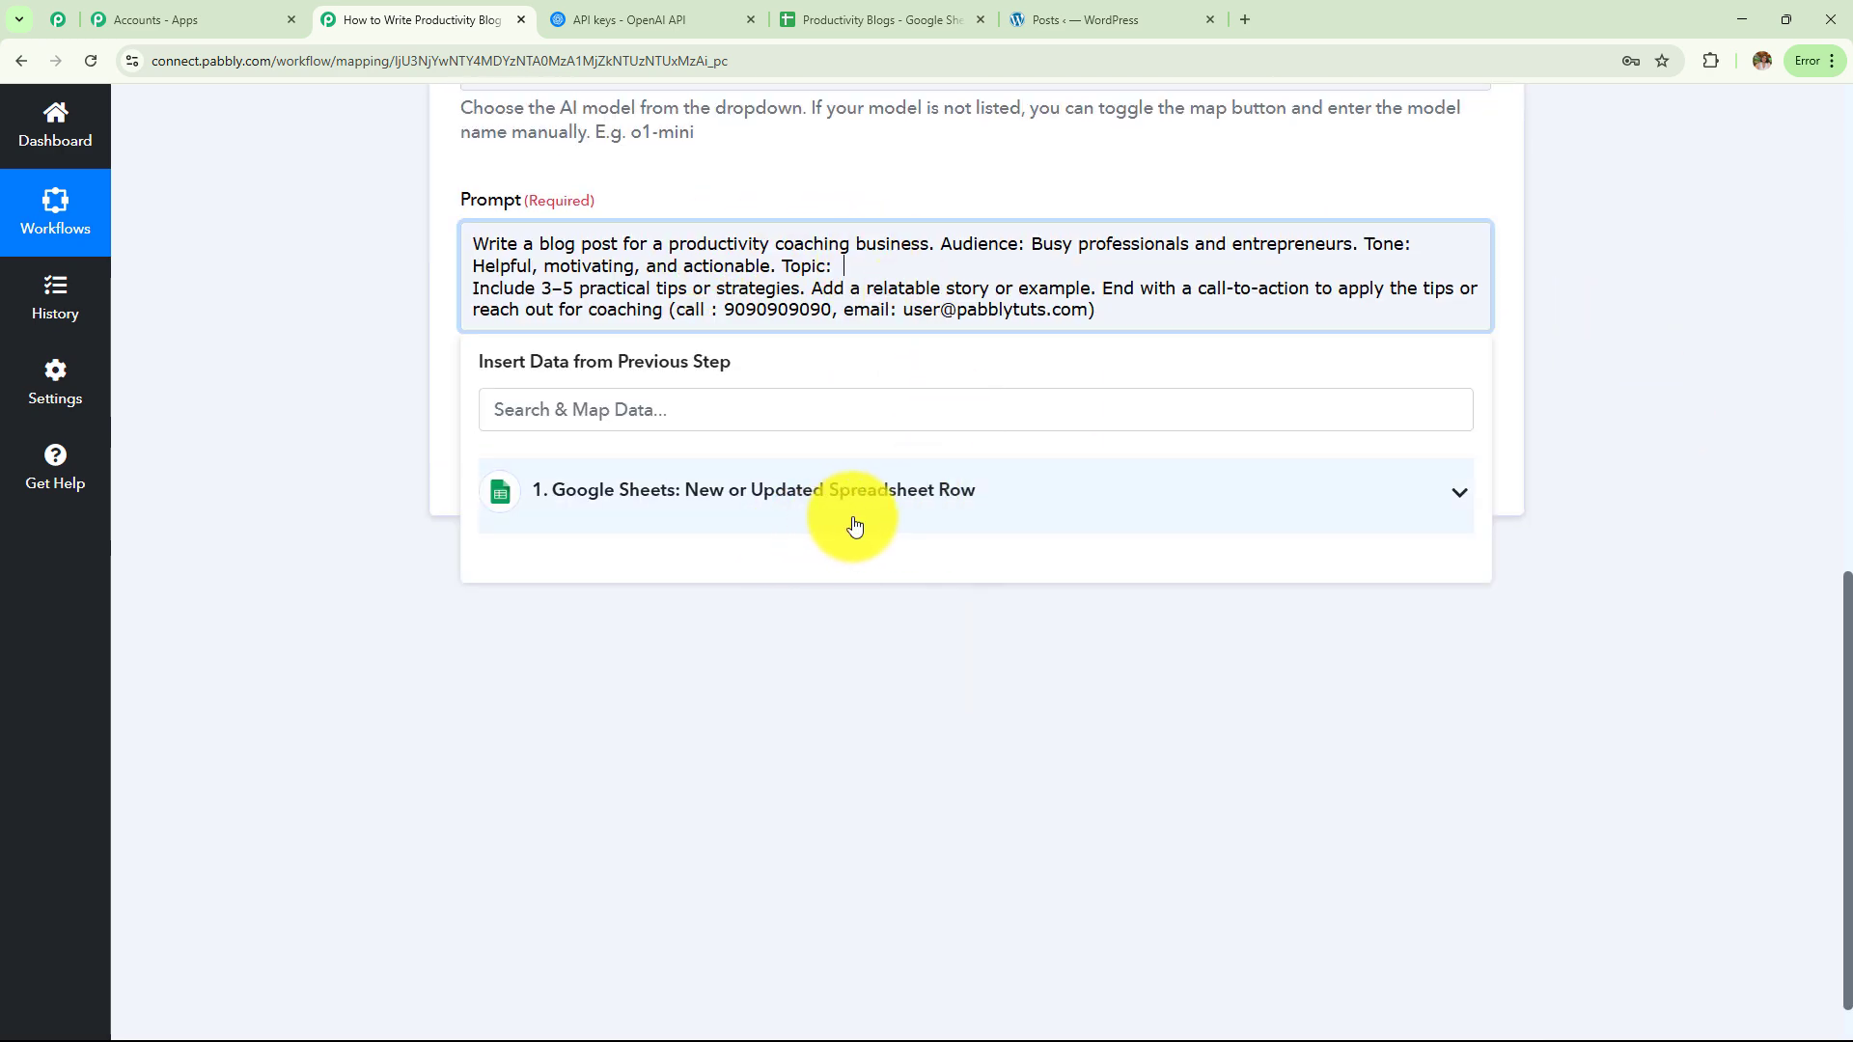
click(854, 527)
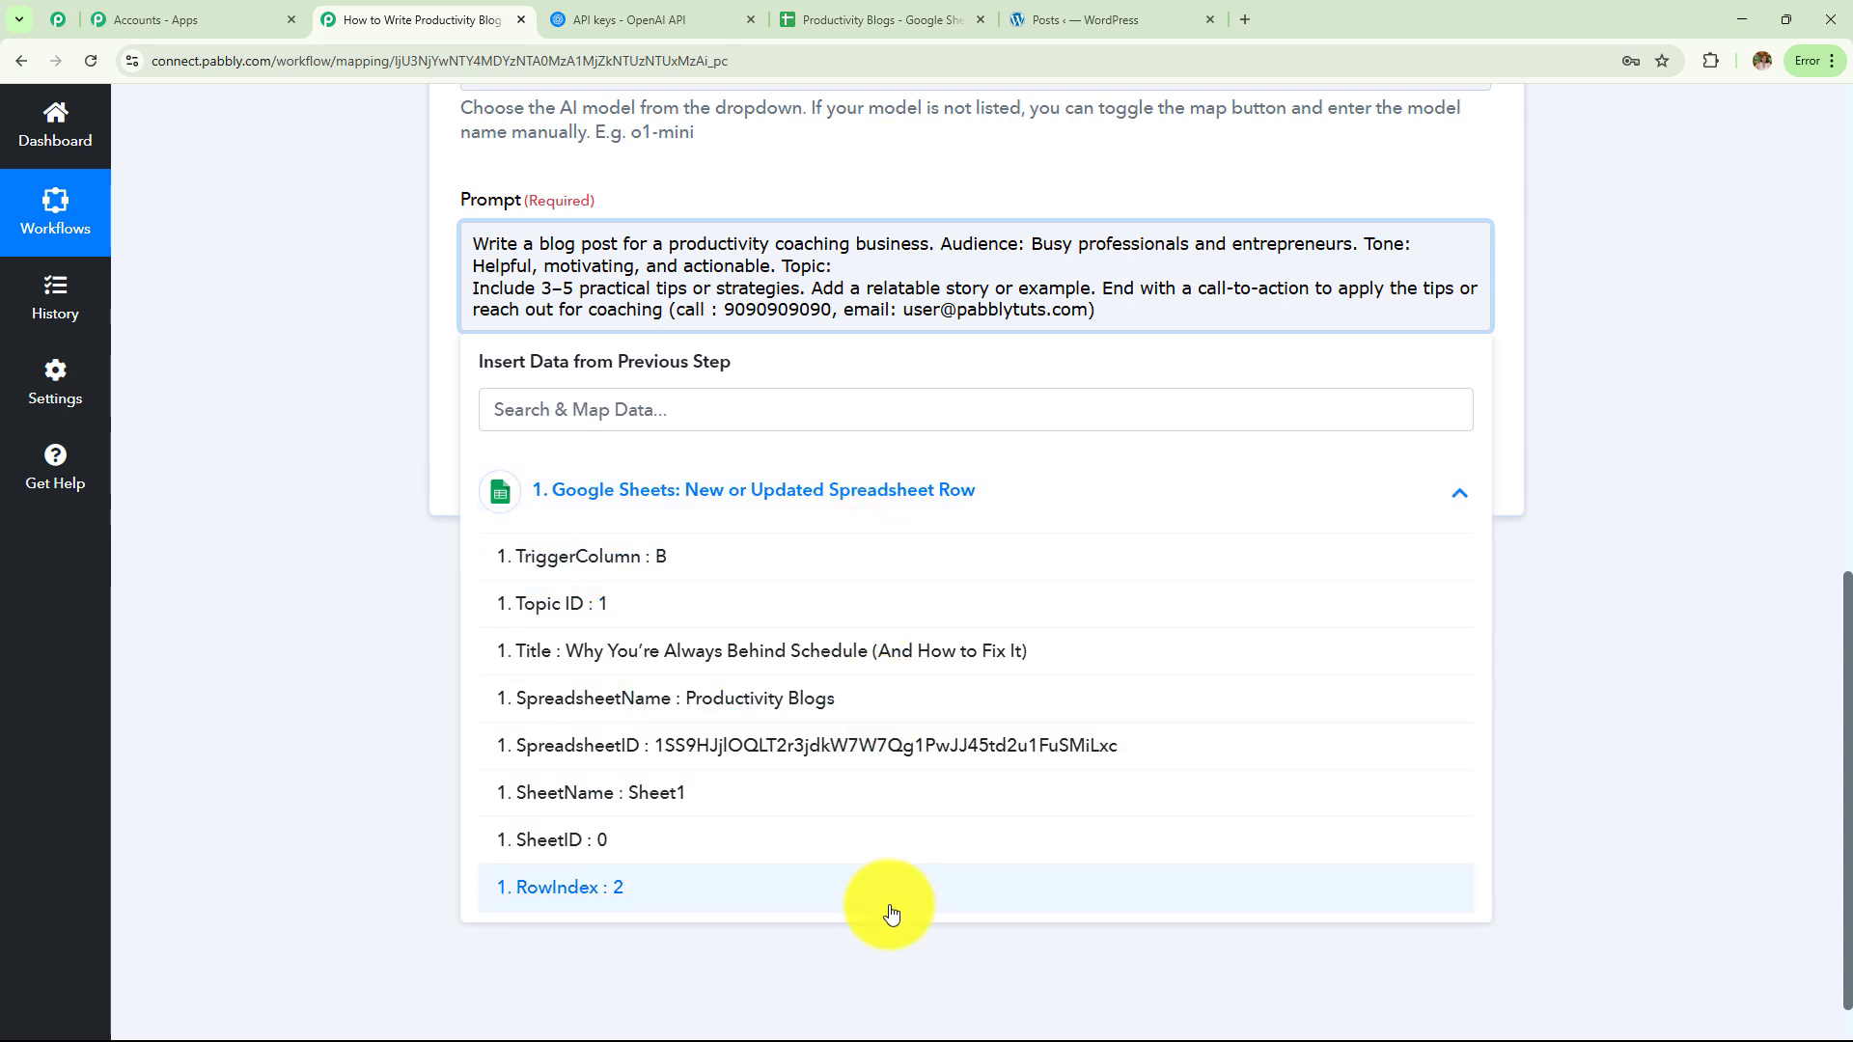
click(857, 653)
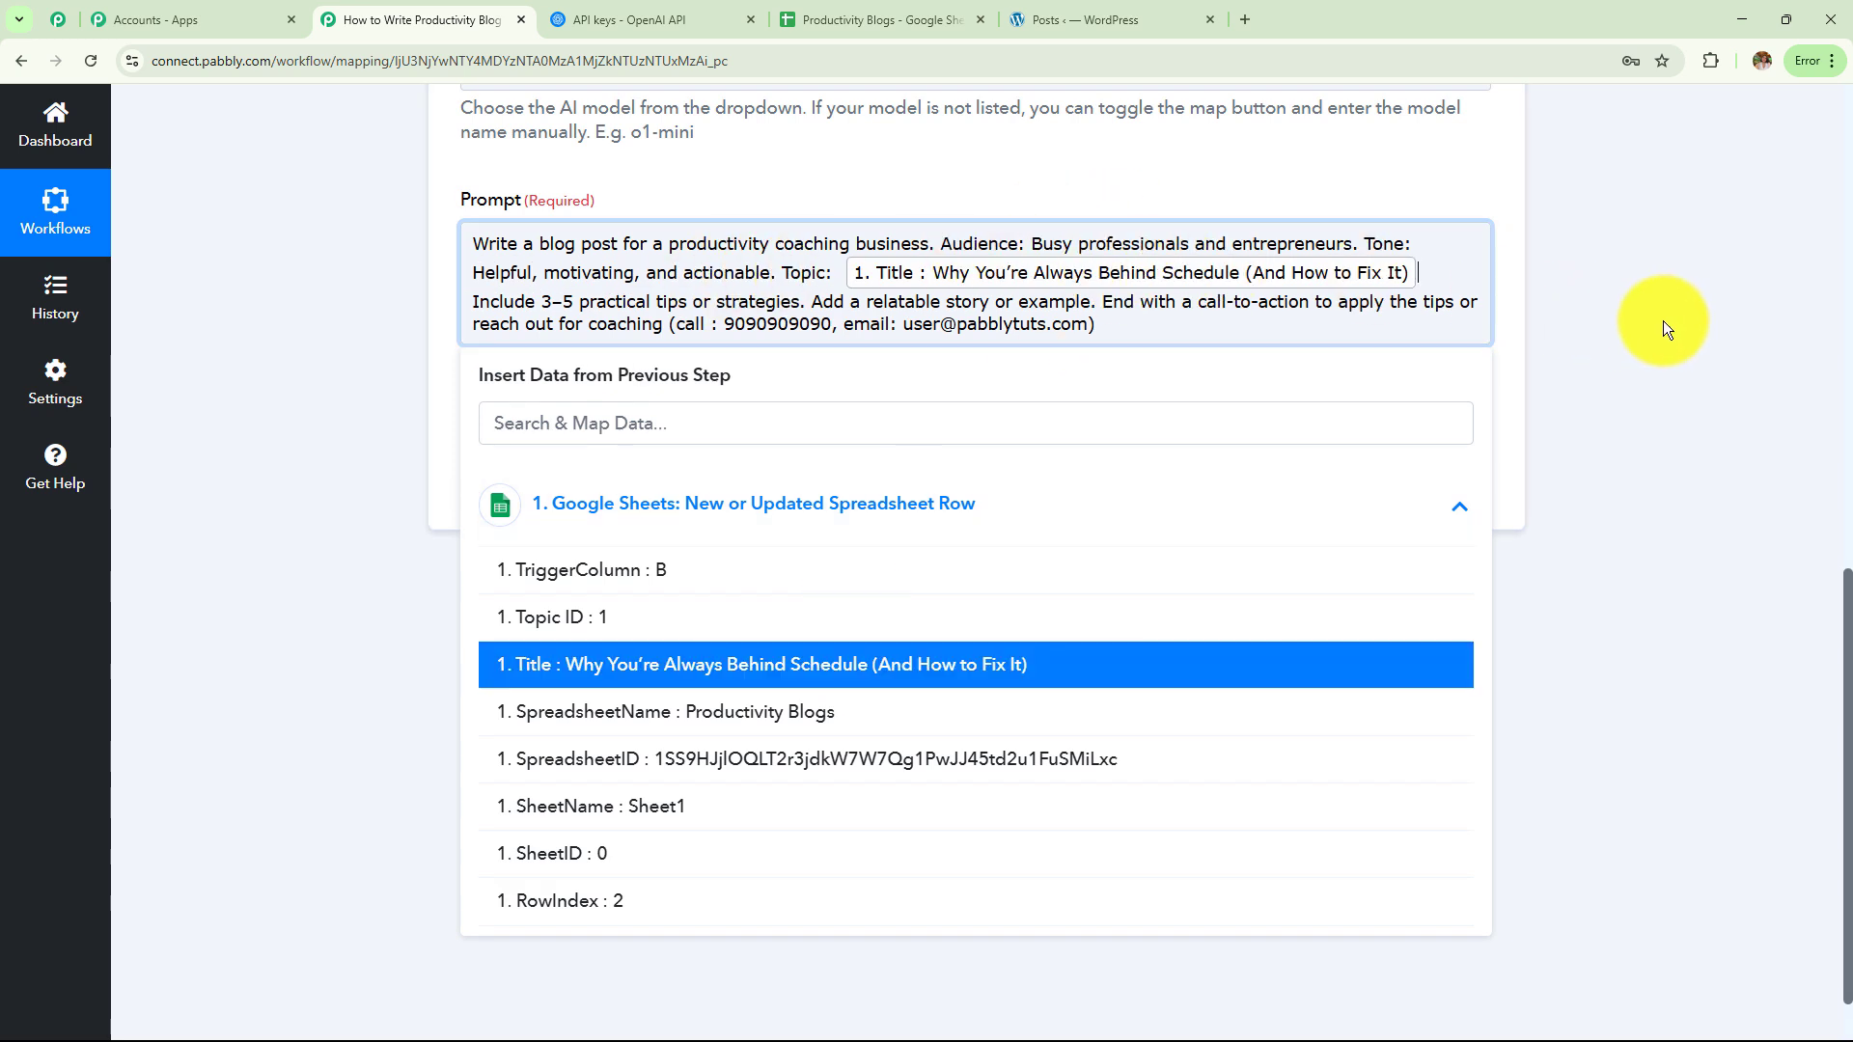
click(1664, 321)
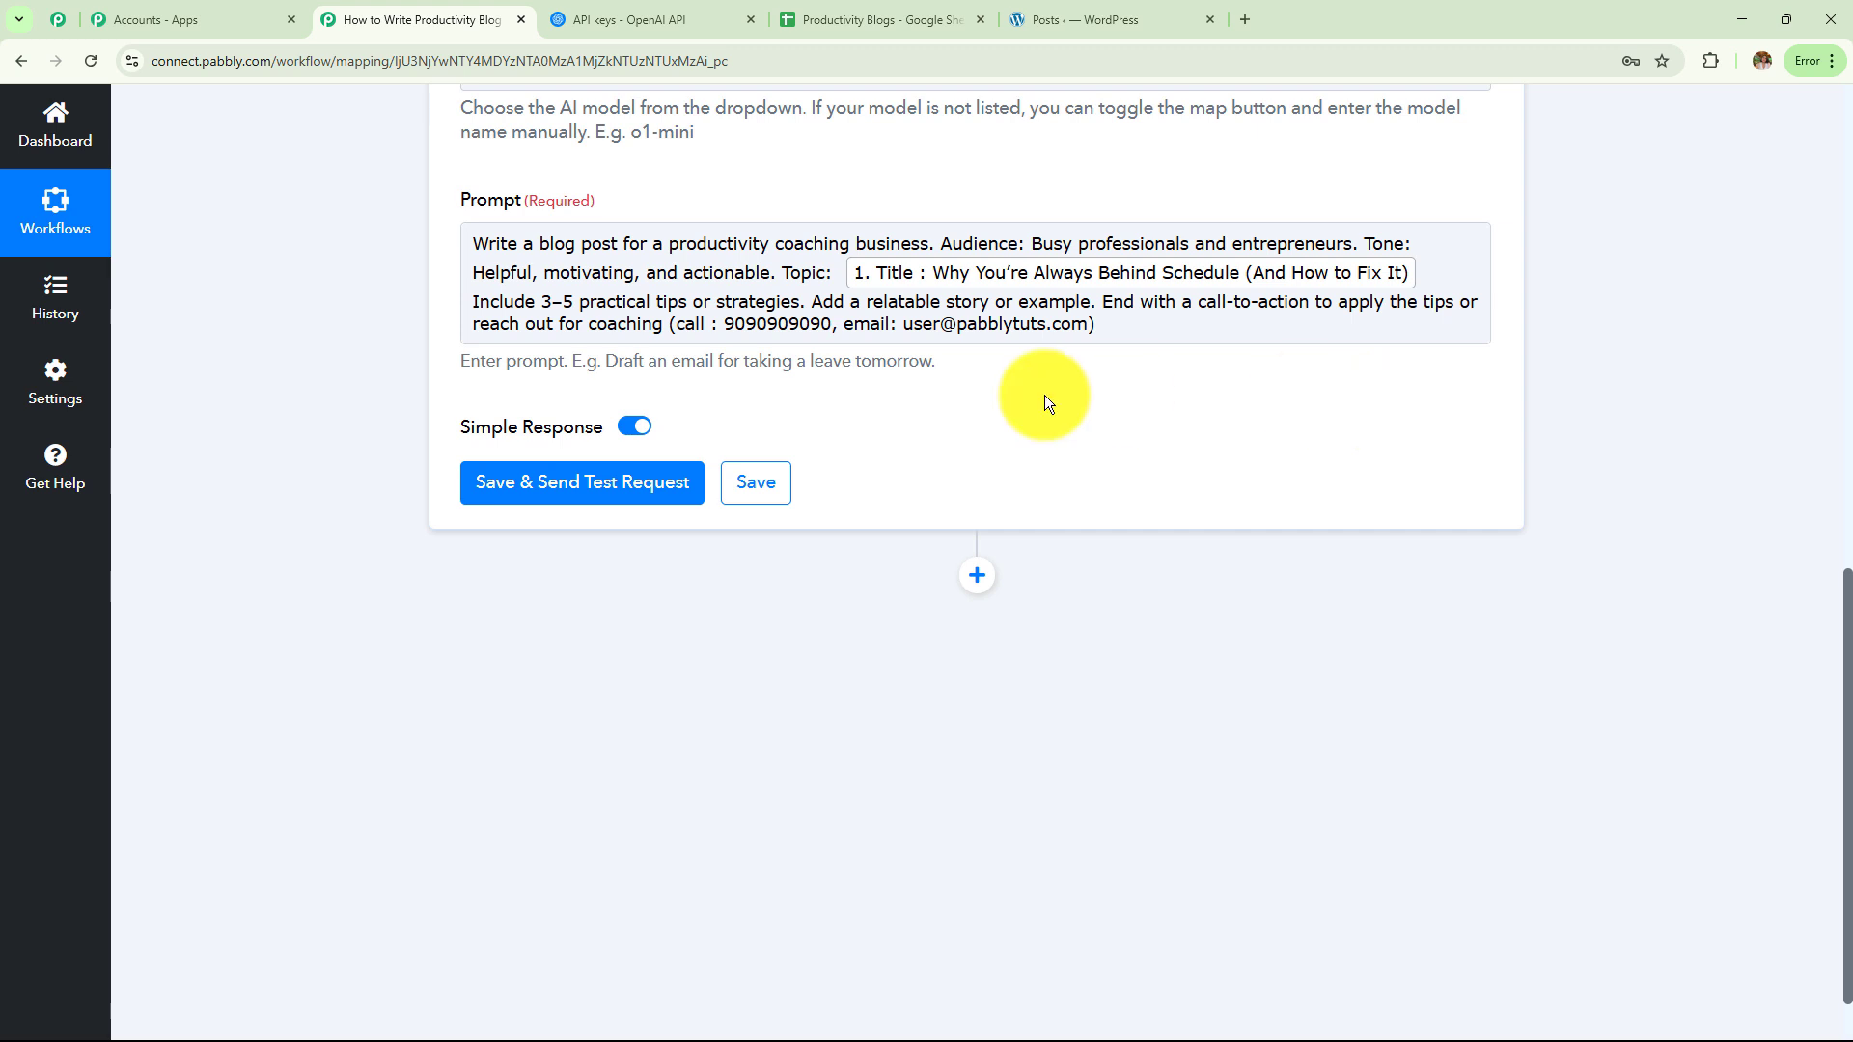
click(1221, 275)
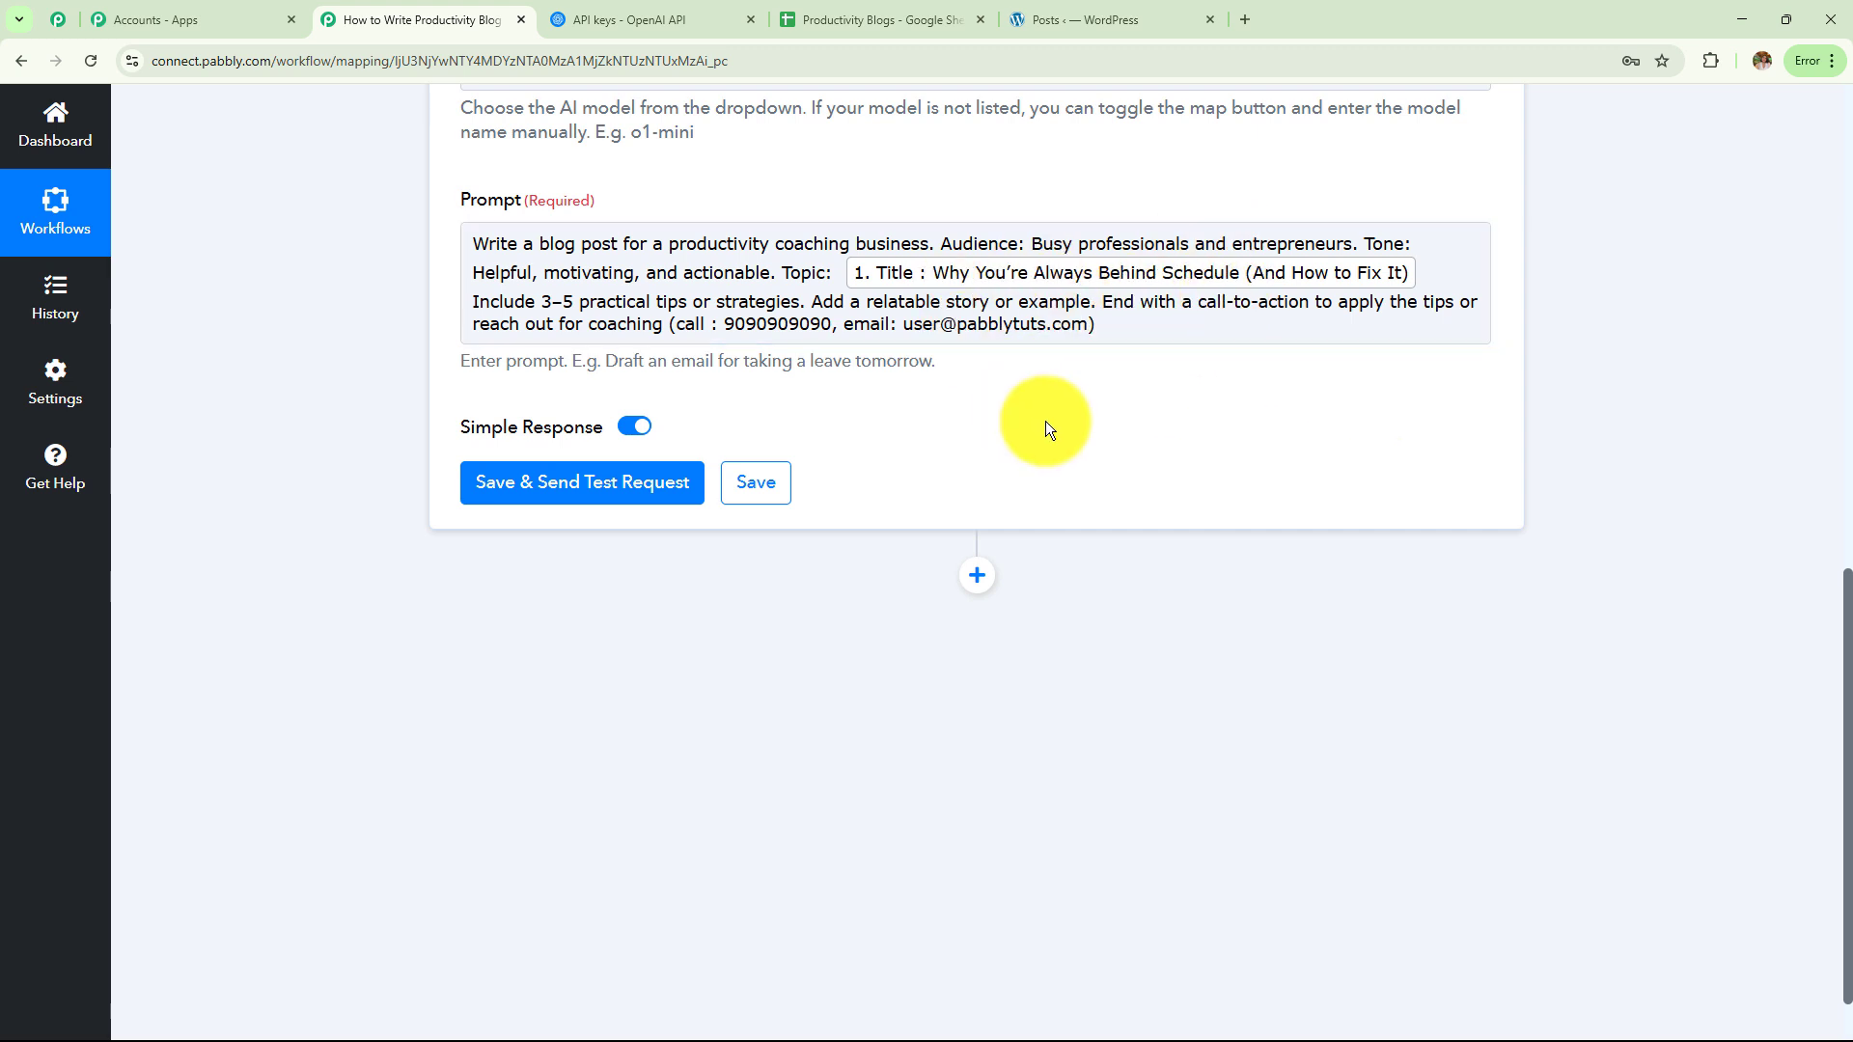
click(566, 497)
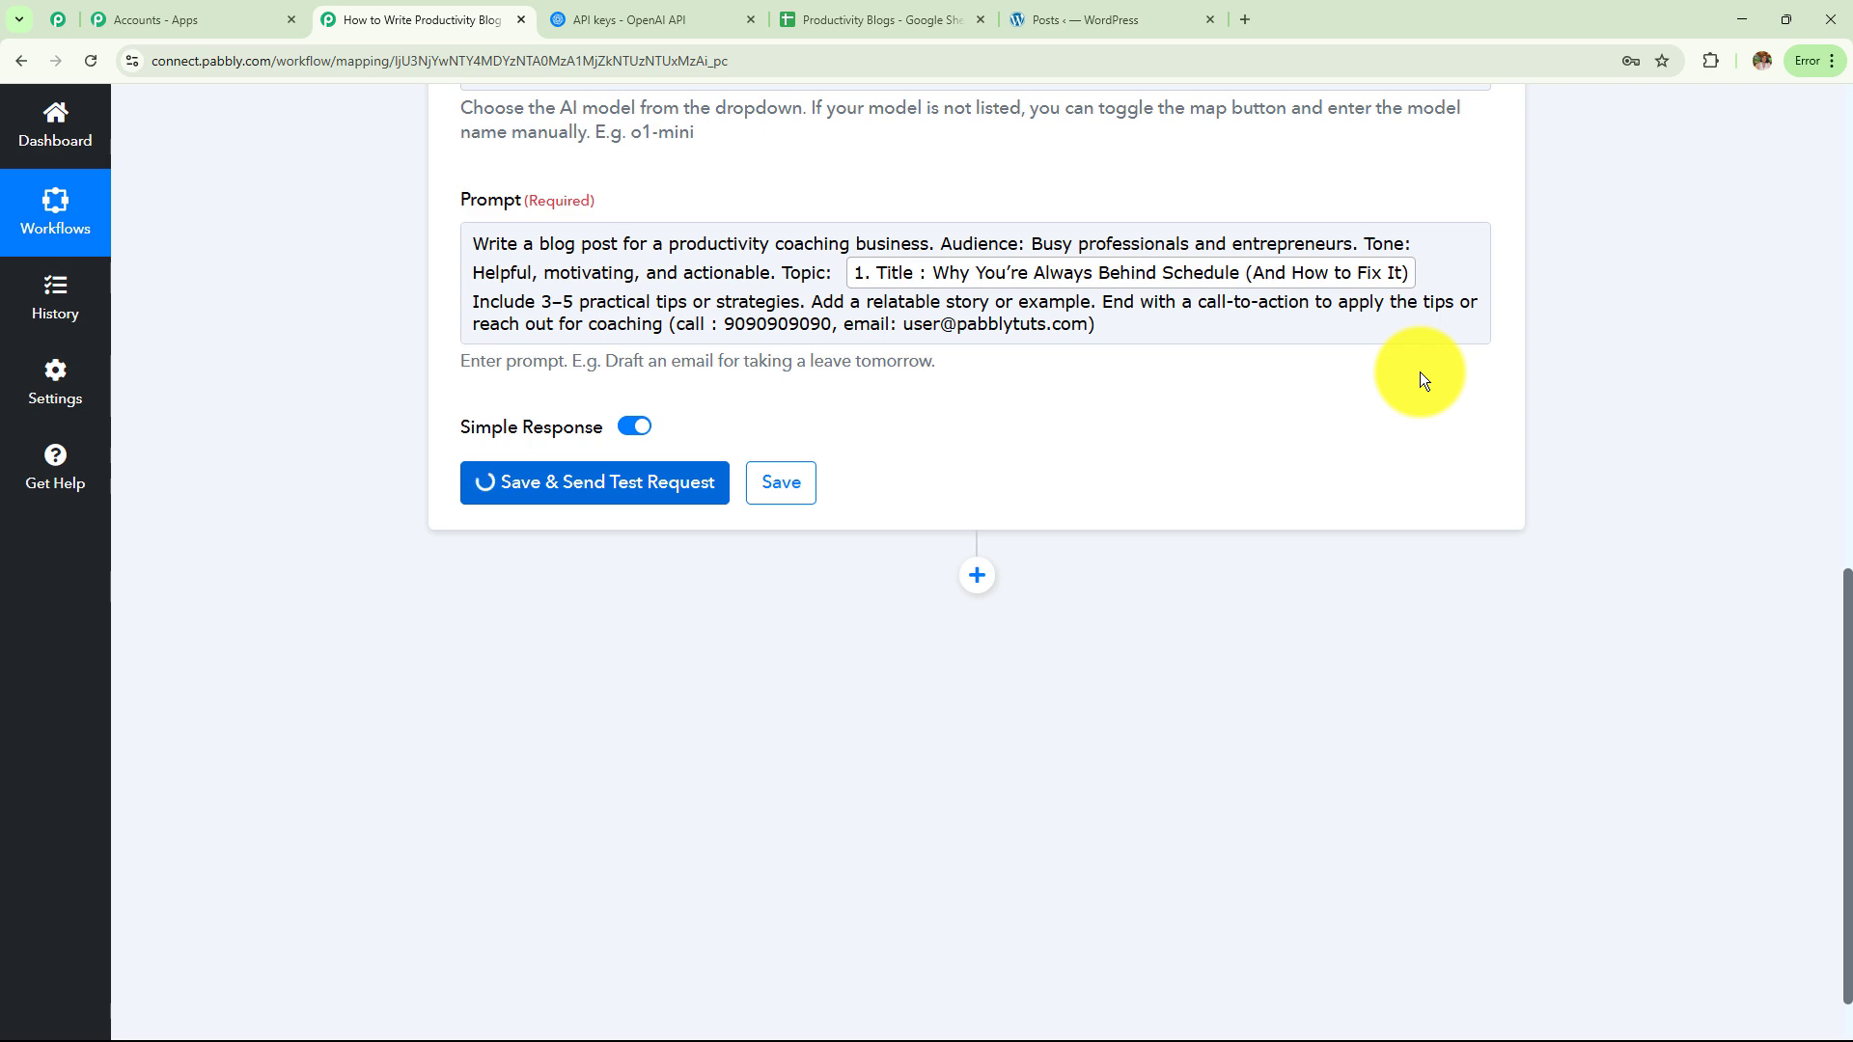
scroll(1300, 532, down, 10)
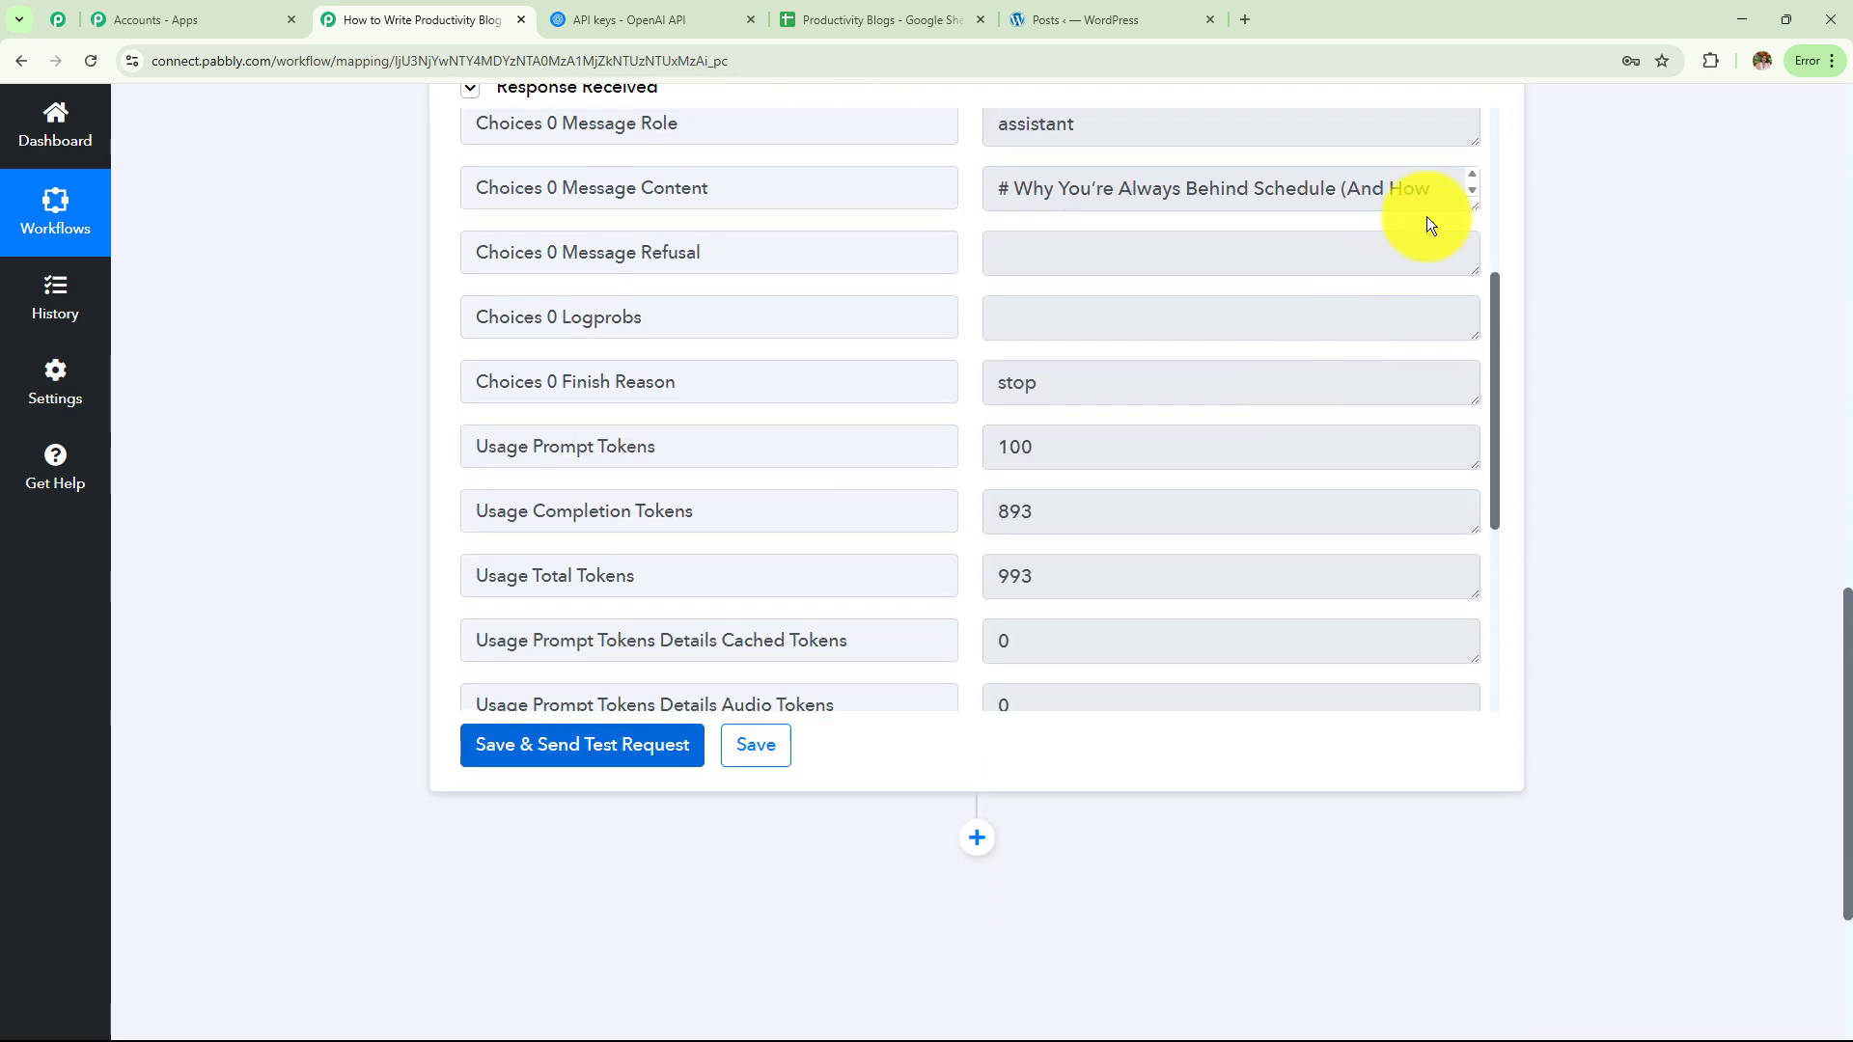
drag(1471, 205, 1457, 814)
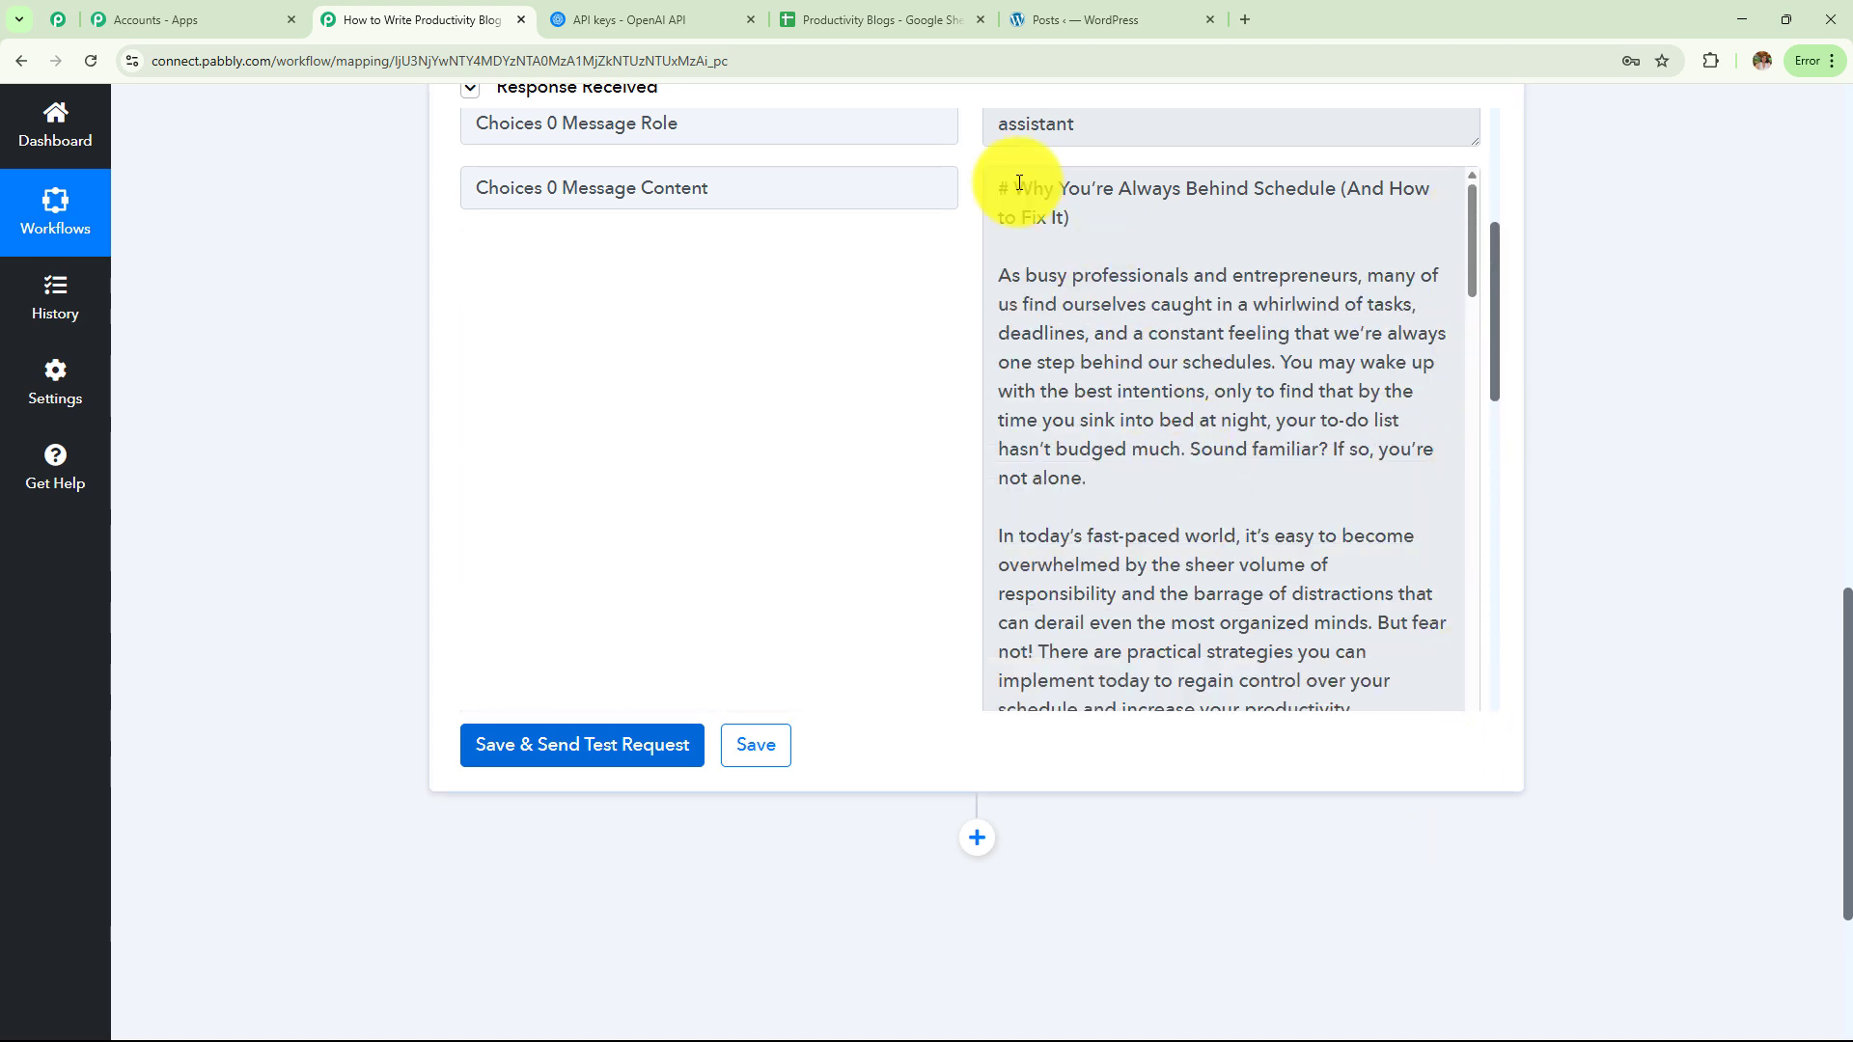
drag(1020, 184, 1055, 236)
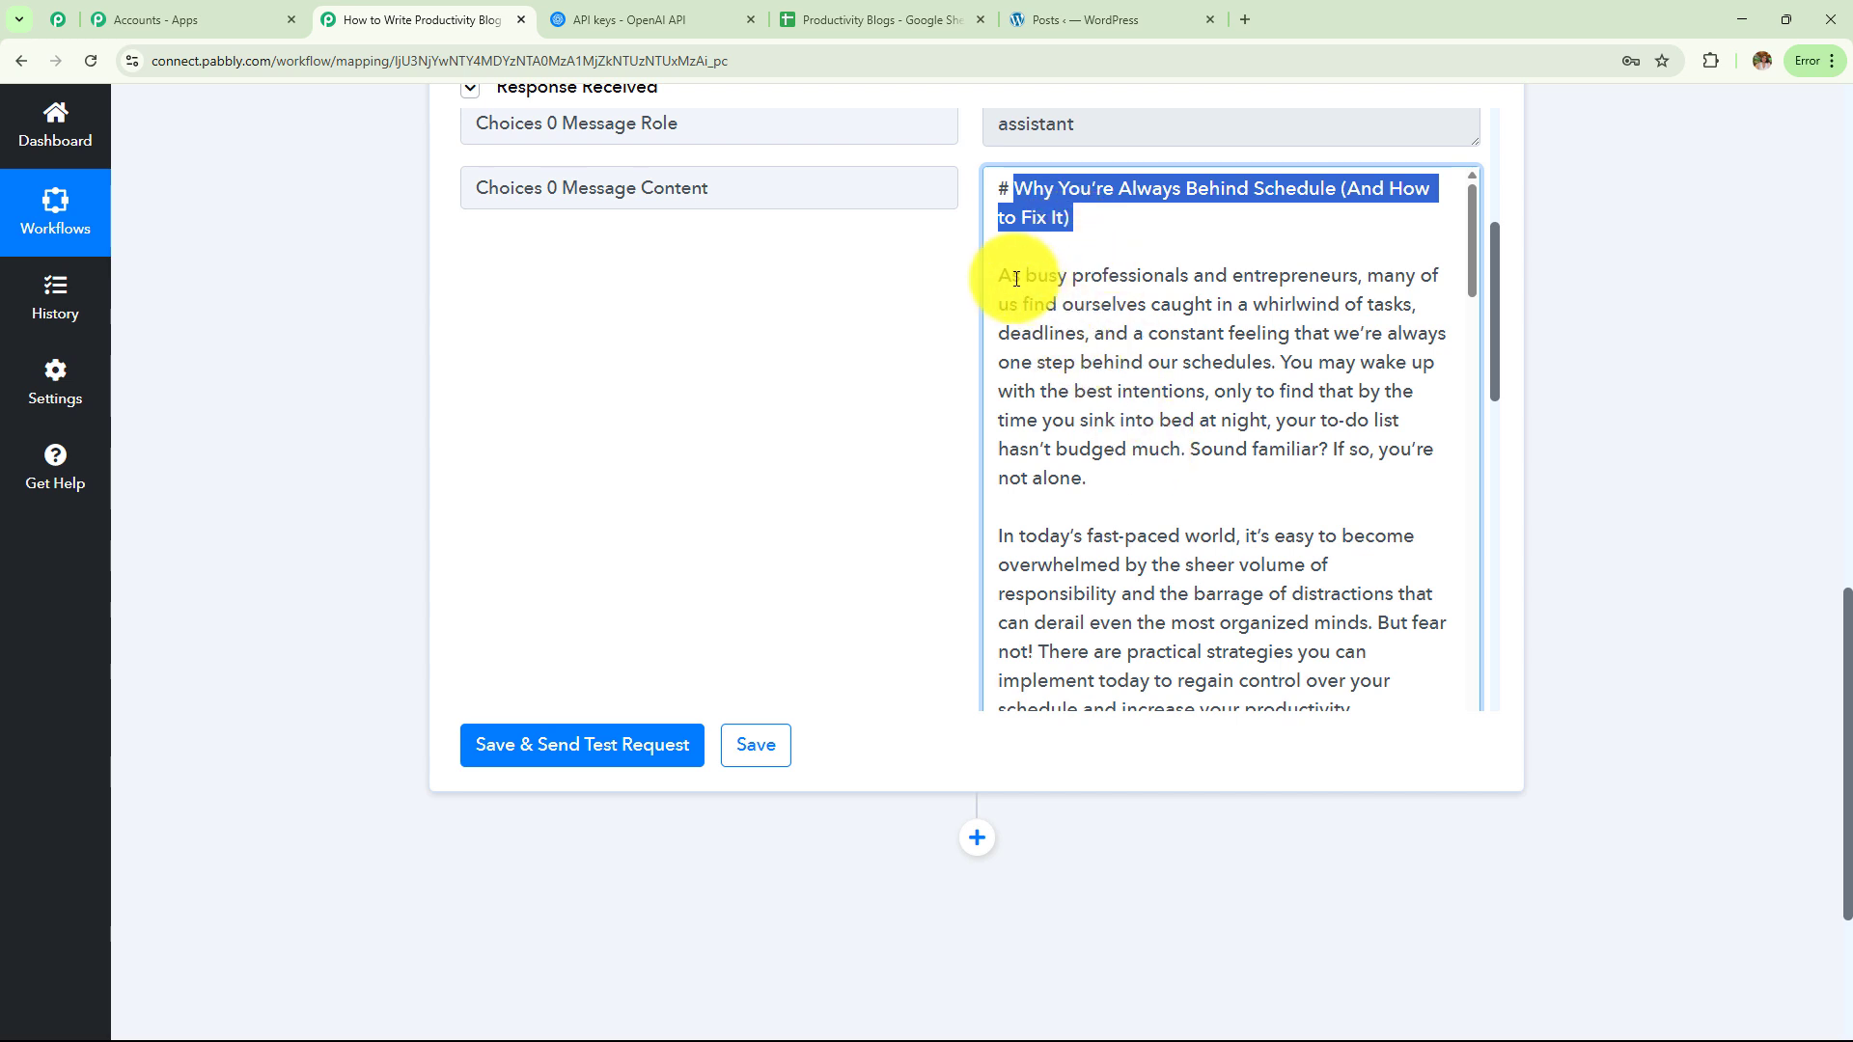
drag(999, 275, 1156, 534)
scroll(1126, 467, down, 3)
scroll(1034, 364, up, 1)
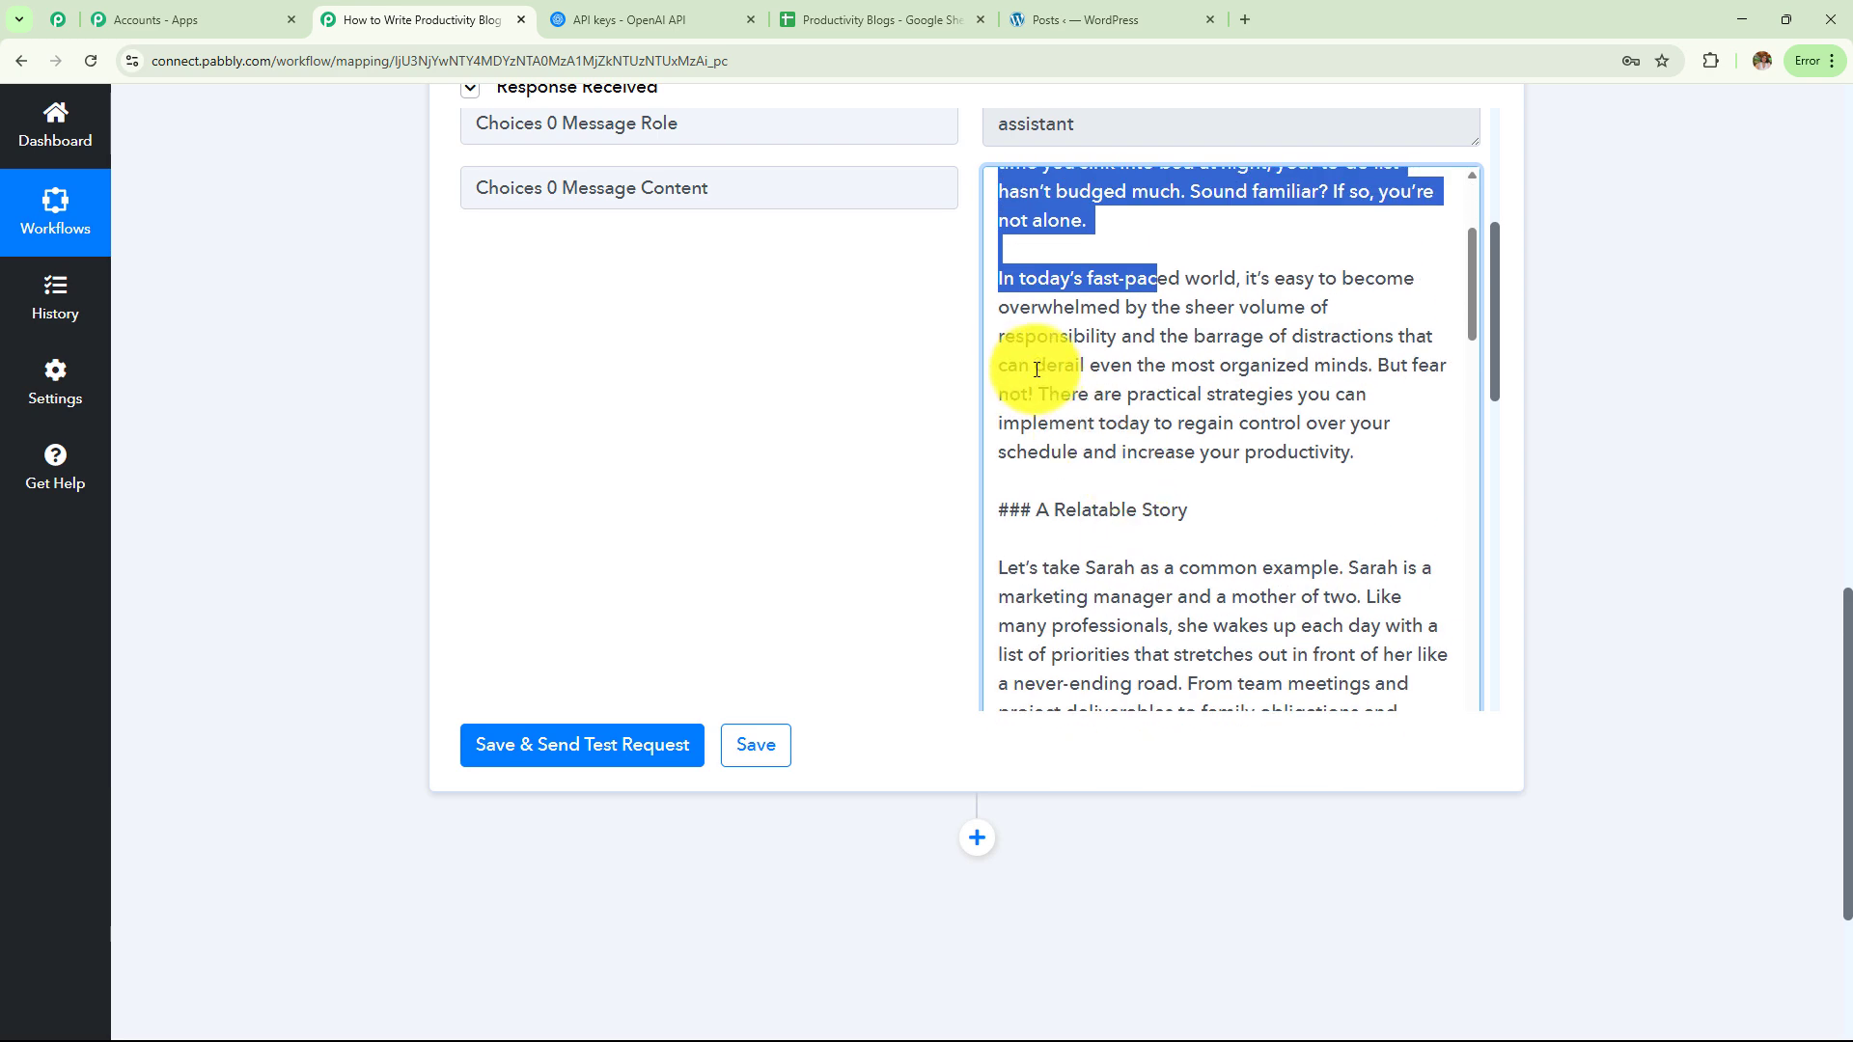
scroll(1023, 367, down, 1)
drag(1008, 382, 1191, 381)
scroll(1189, 381, down, 7)
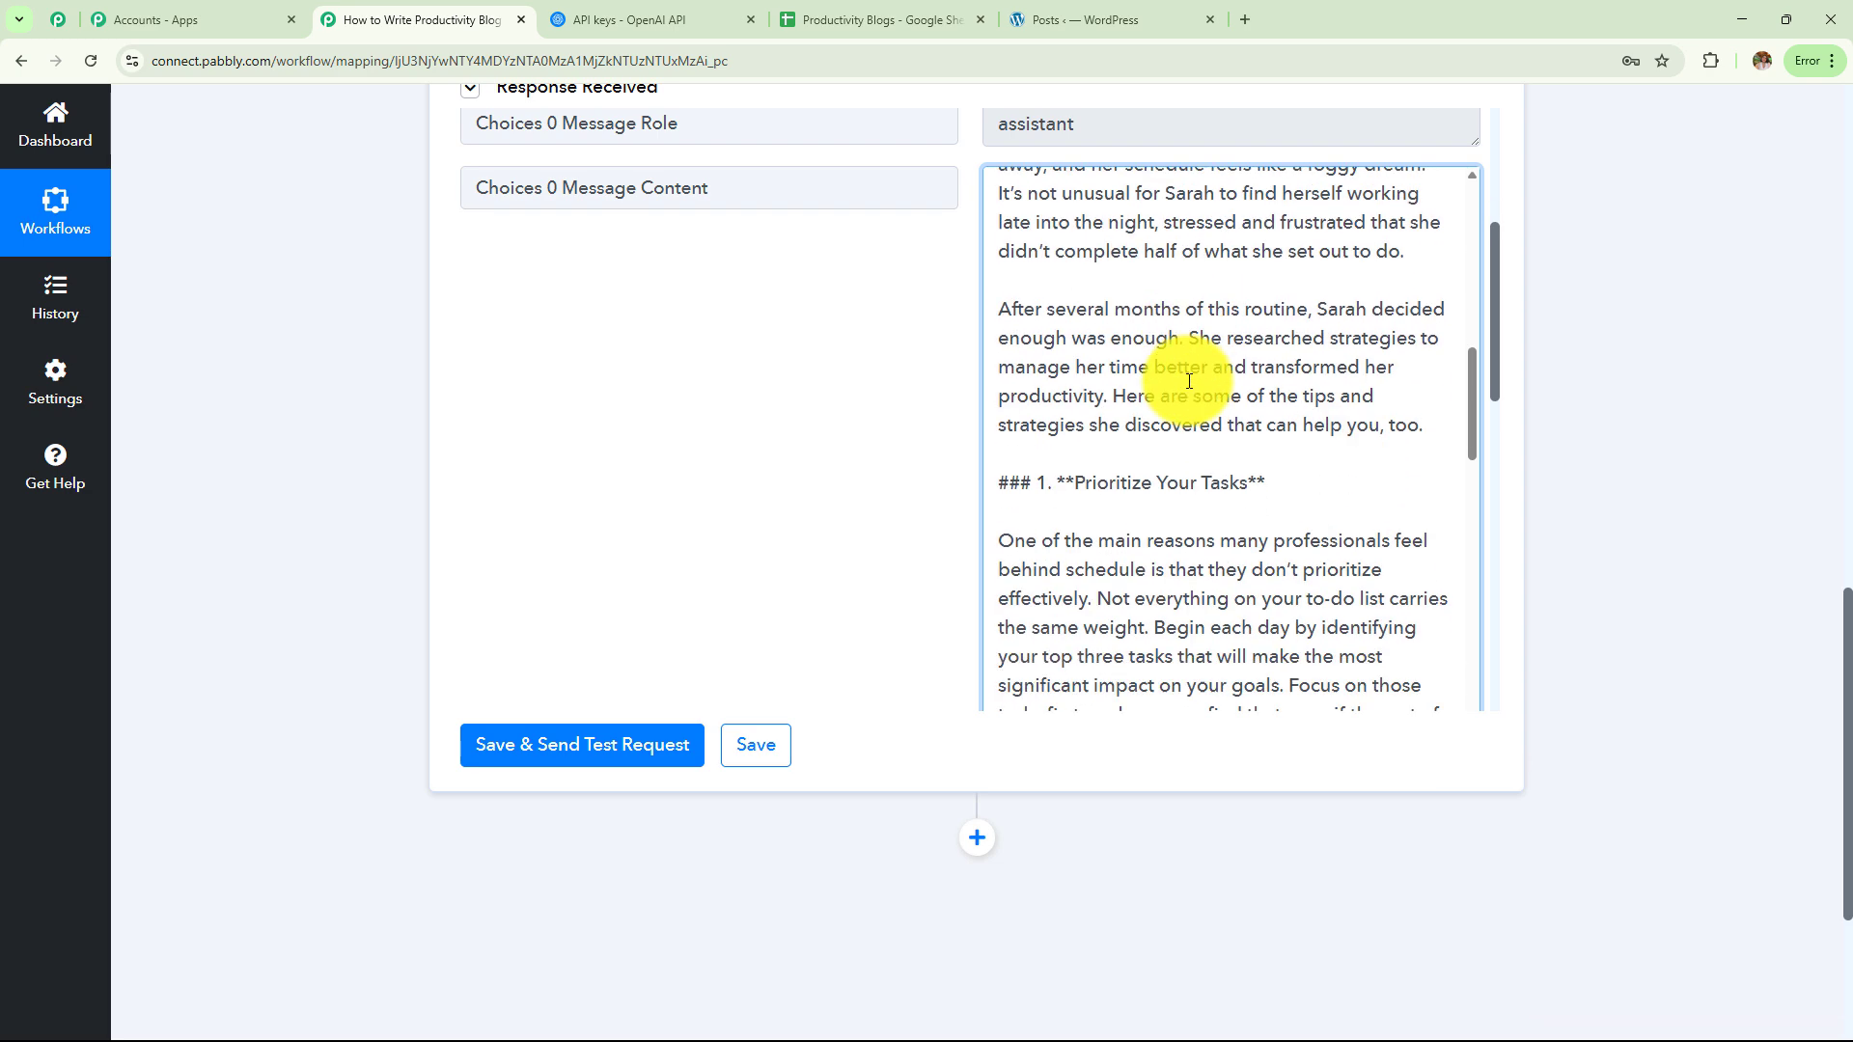
drag(1057, 275, 1266, 275)
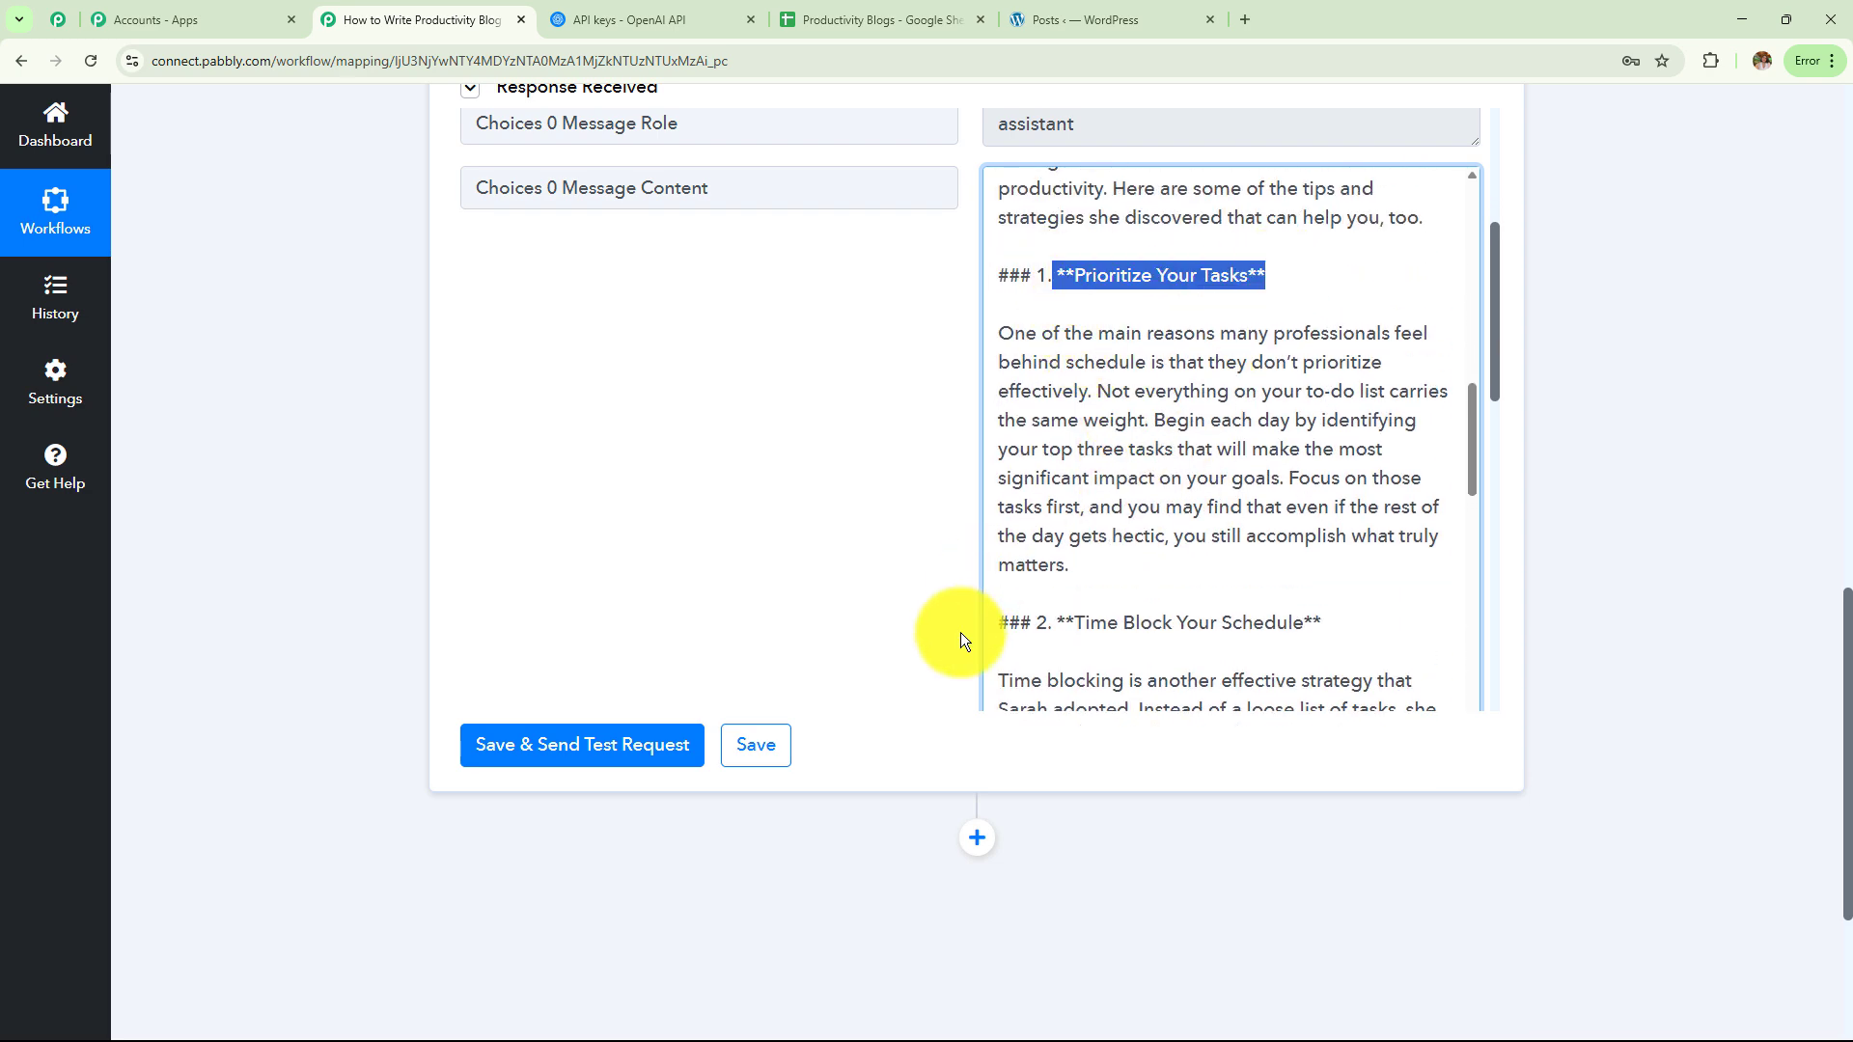
click(1151, 599)
scroll(1150, 600, down, 5)
drag(1059, 452, 1188, 454)
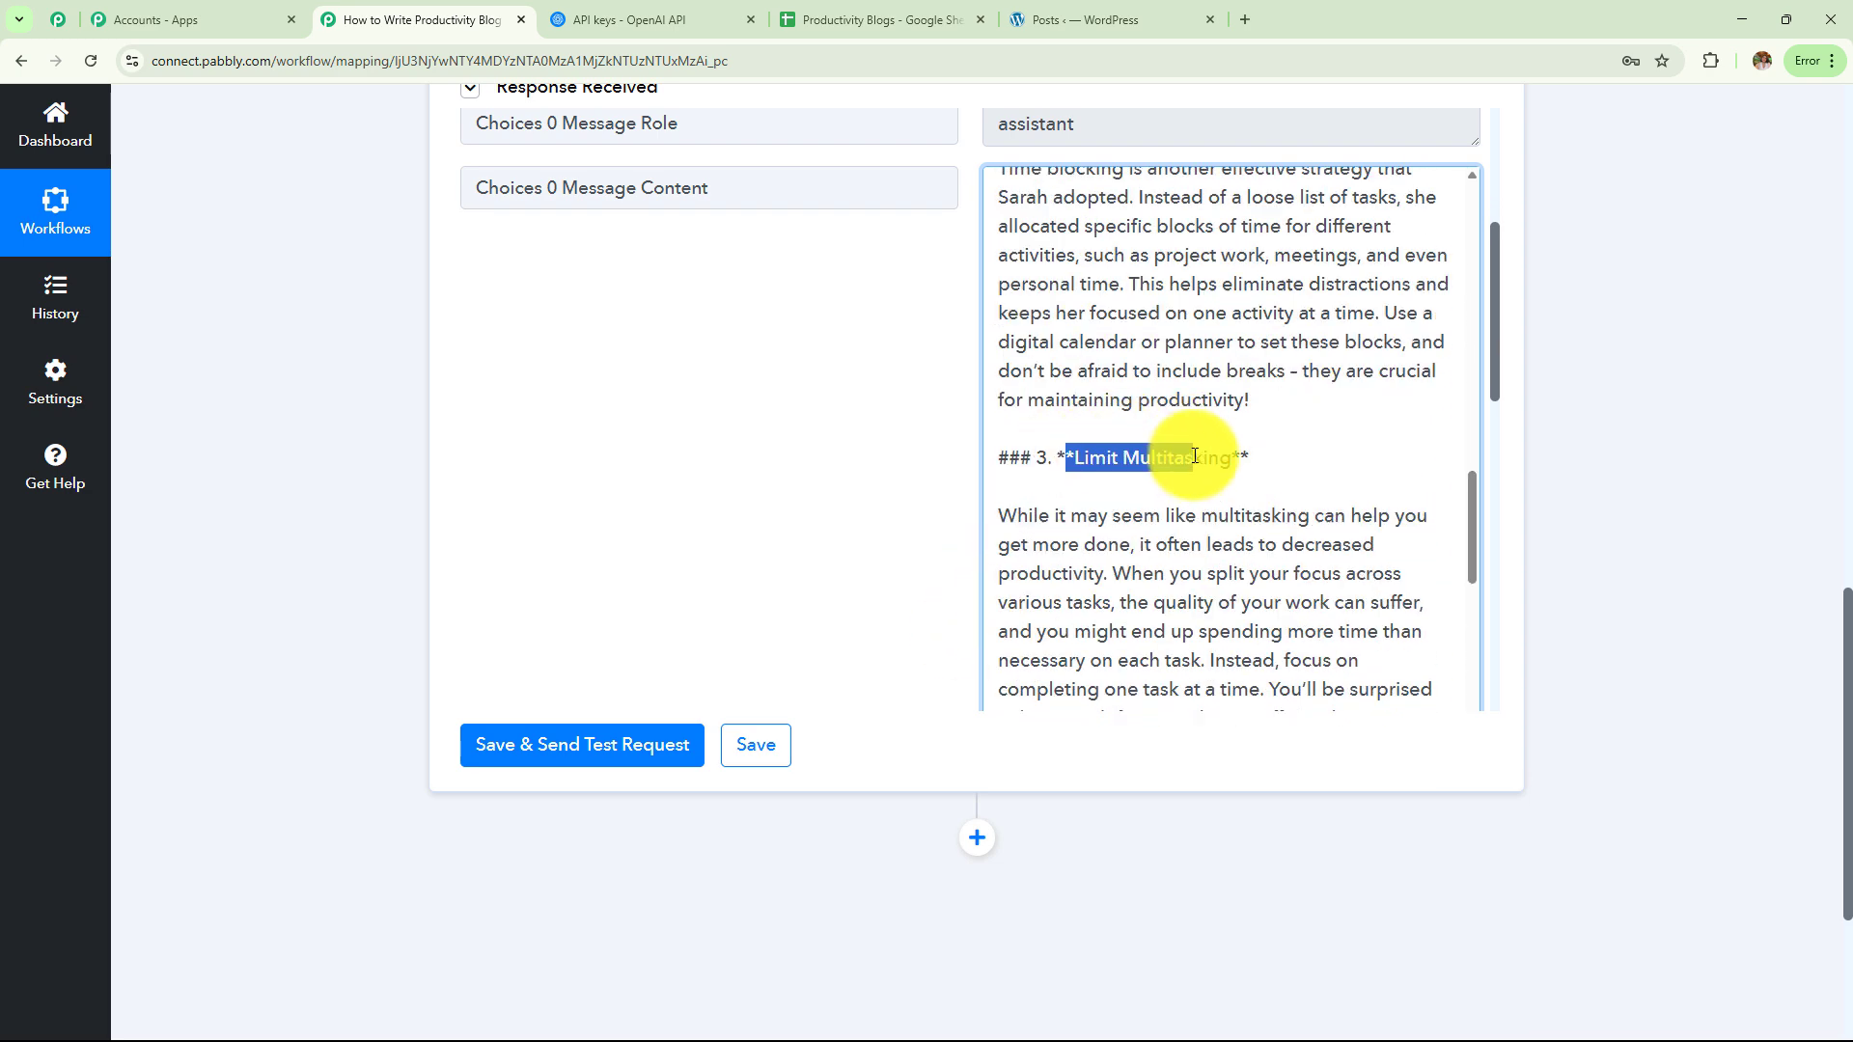
scroll(1182, 449, up, 10)
scroll(1195, 456, up, 5)
scroll(1191, 467, down, 10)
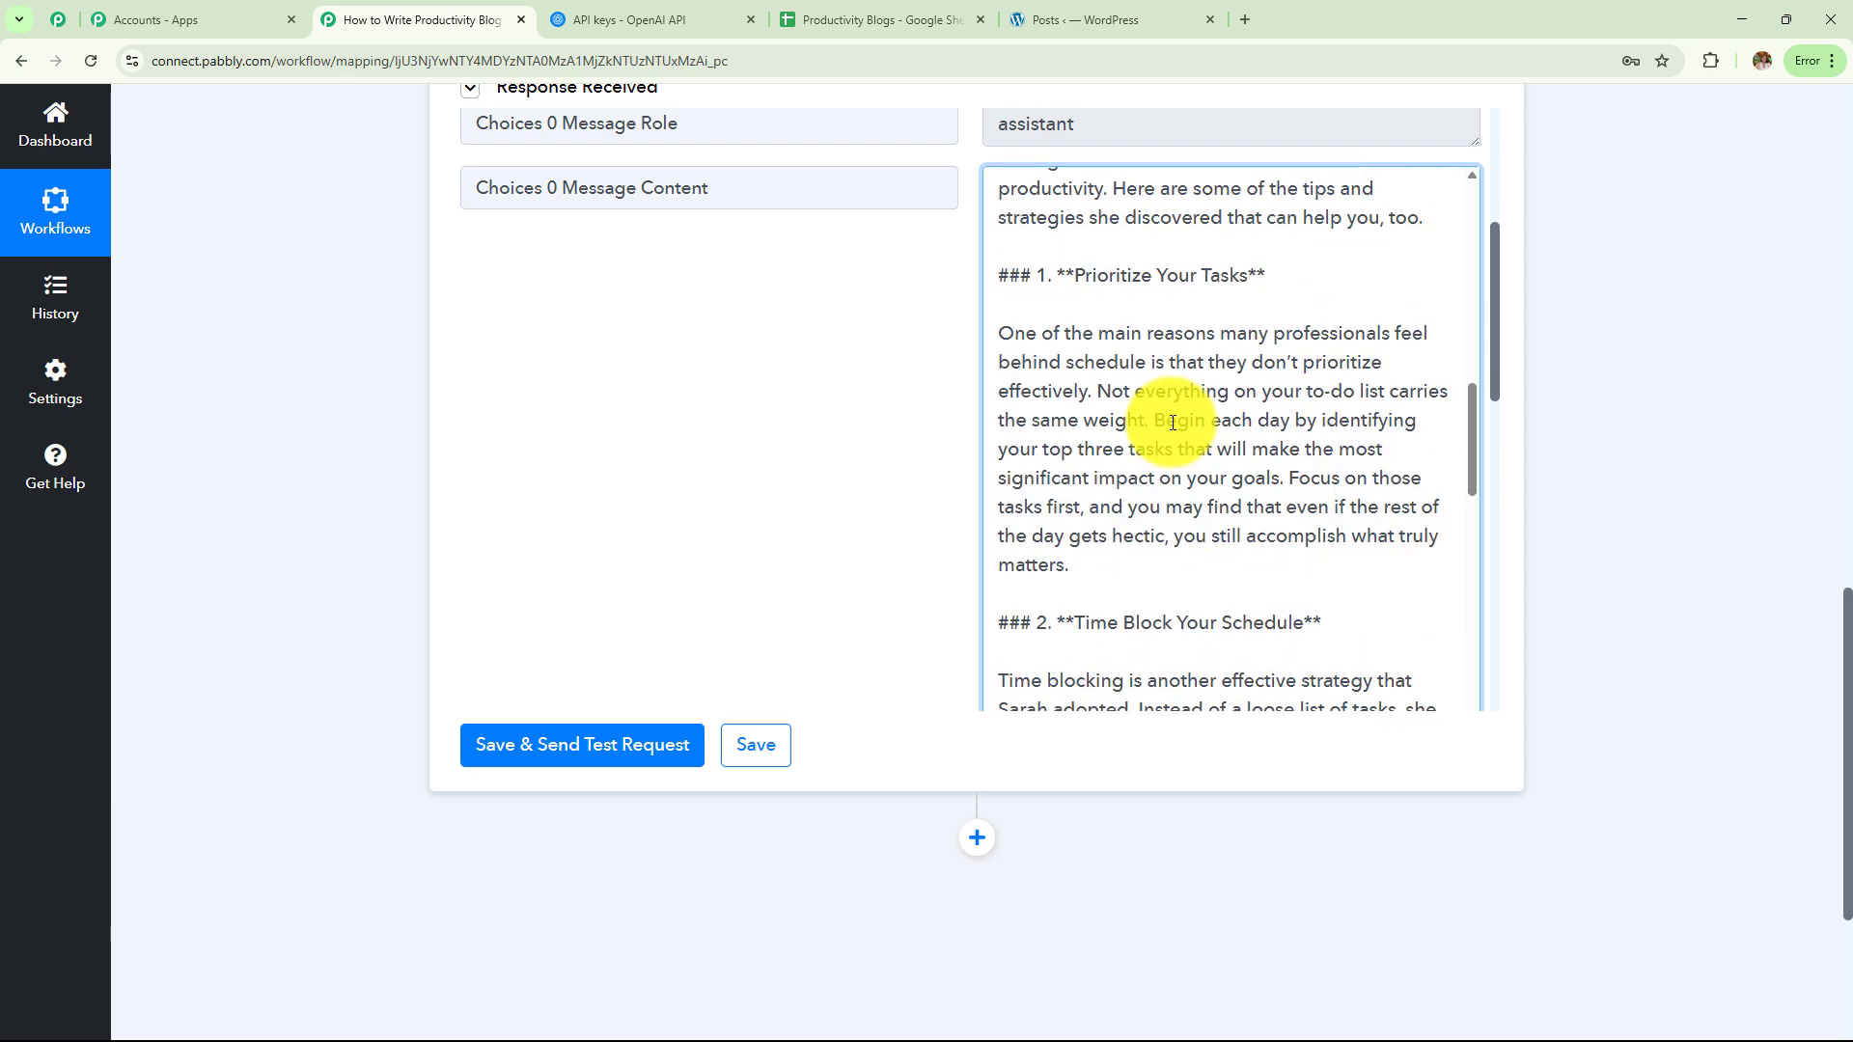
scroll(1173, 423, down, 3)
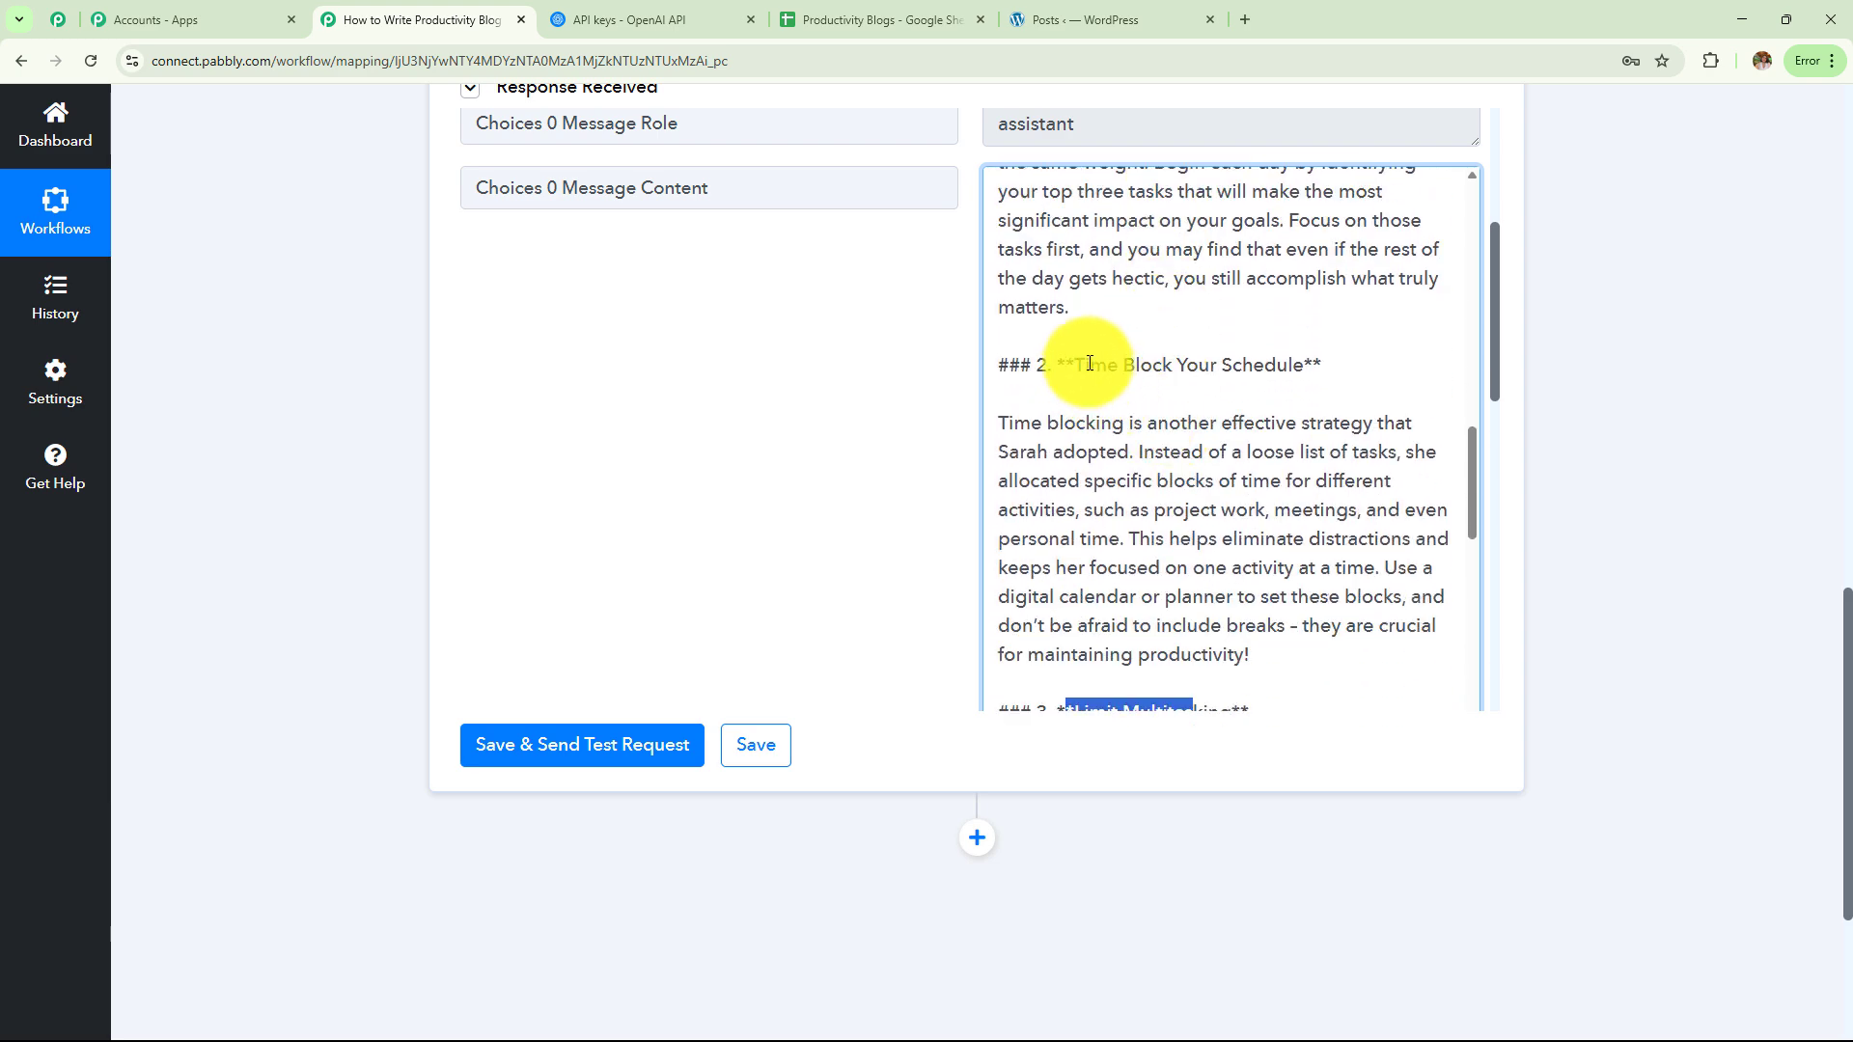
scroll(1225, 402, down, 3)
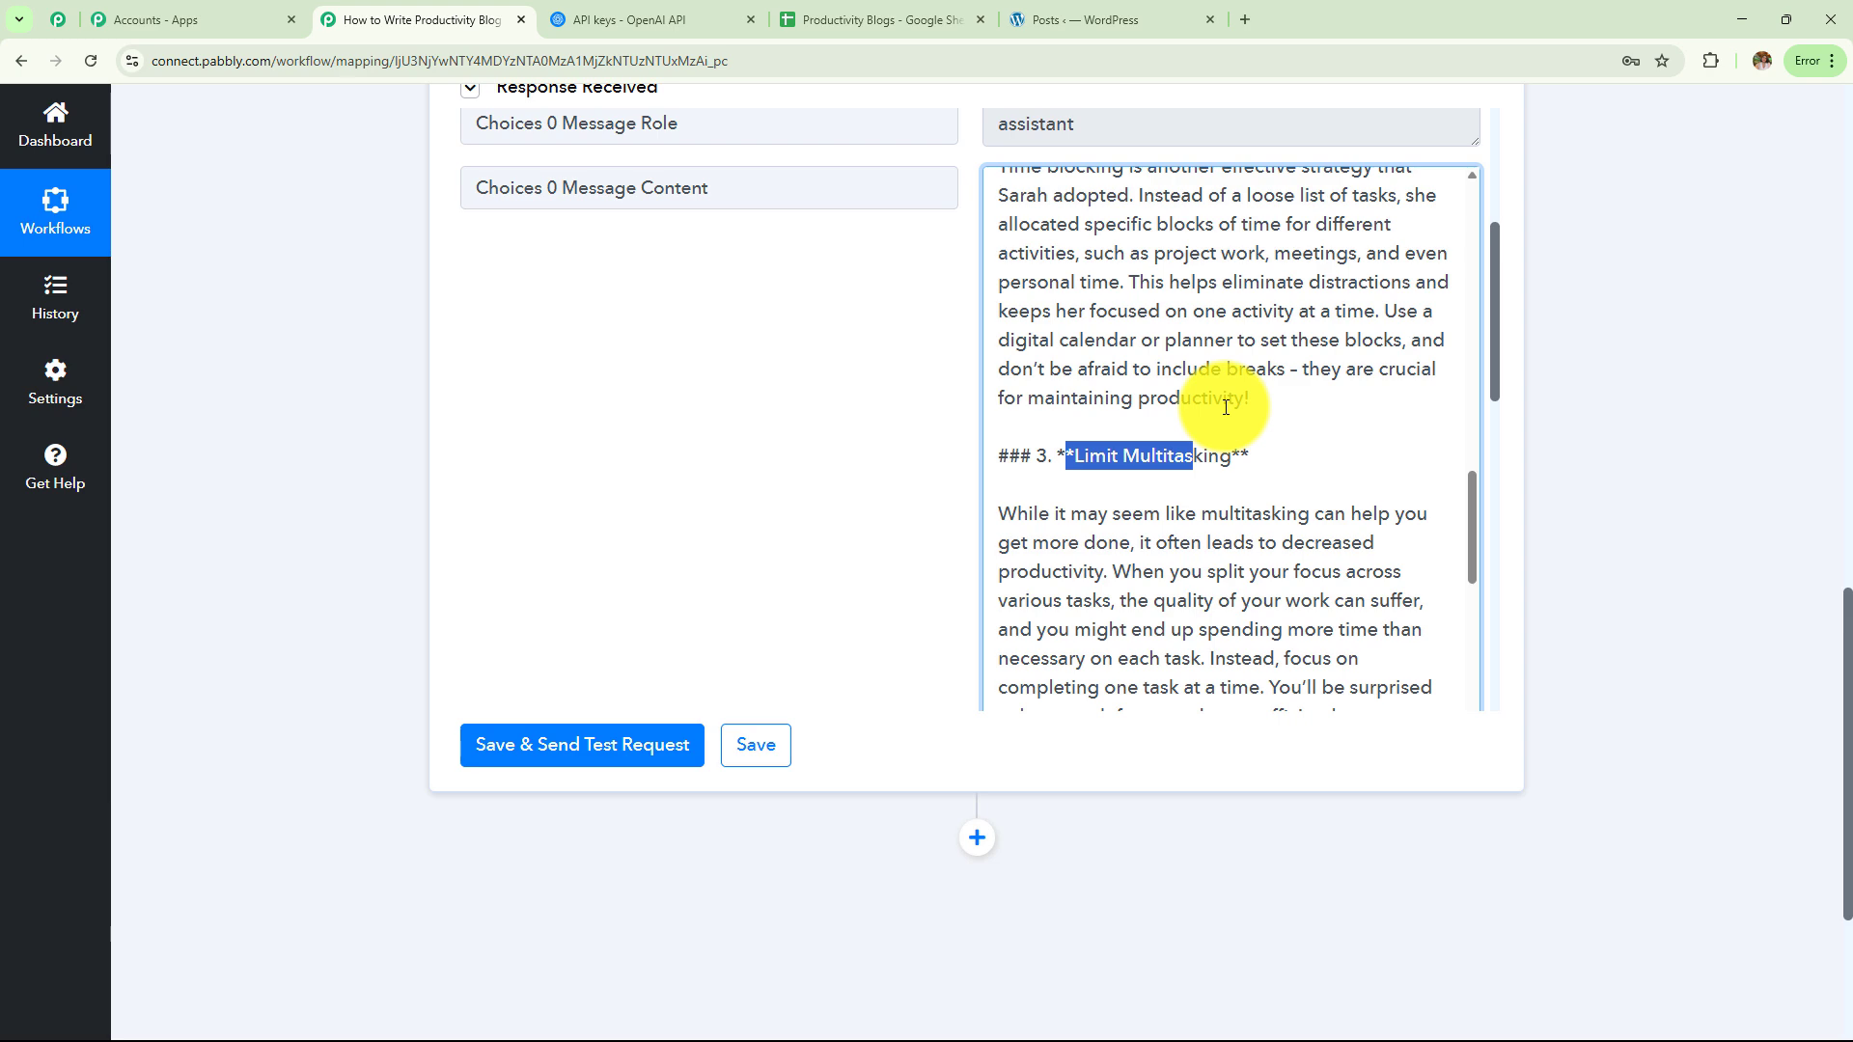
scroll(1226, 407, down, 3)
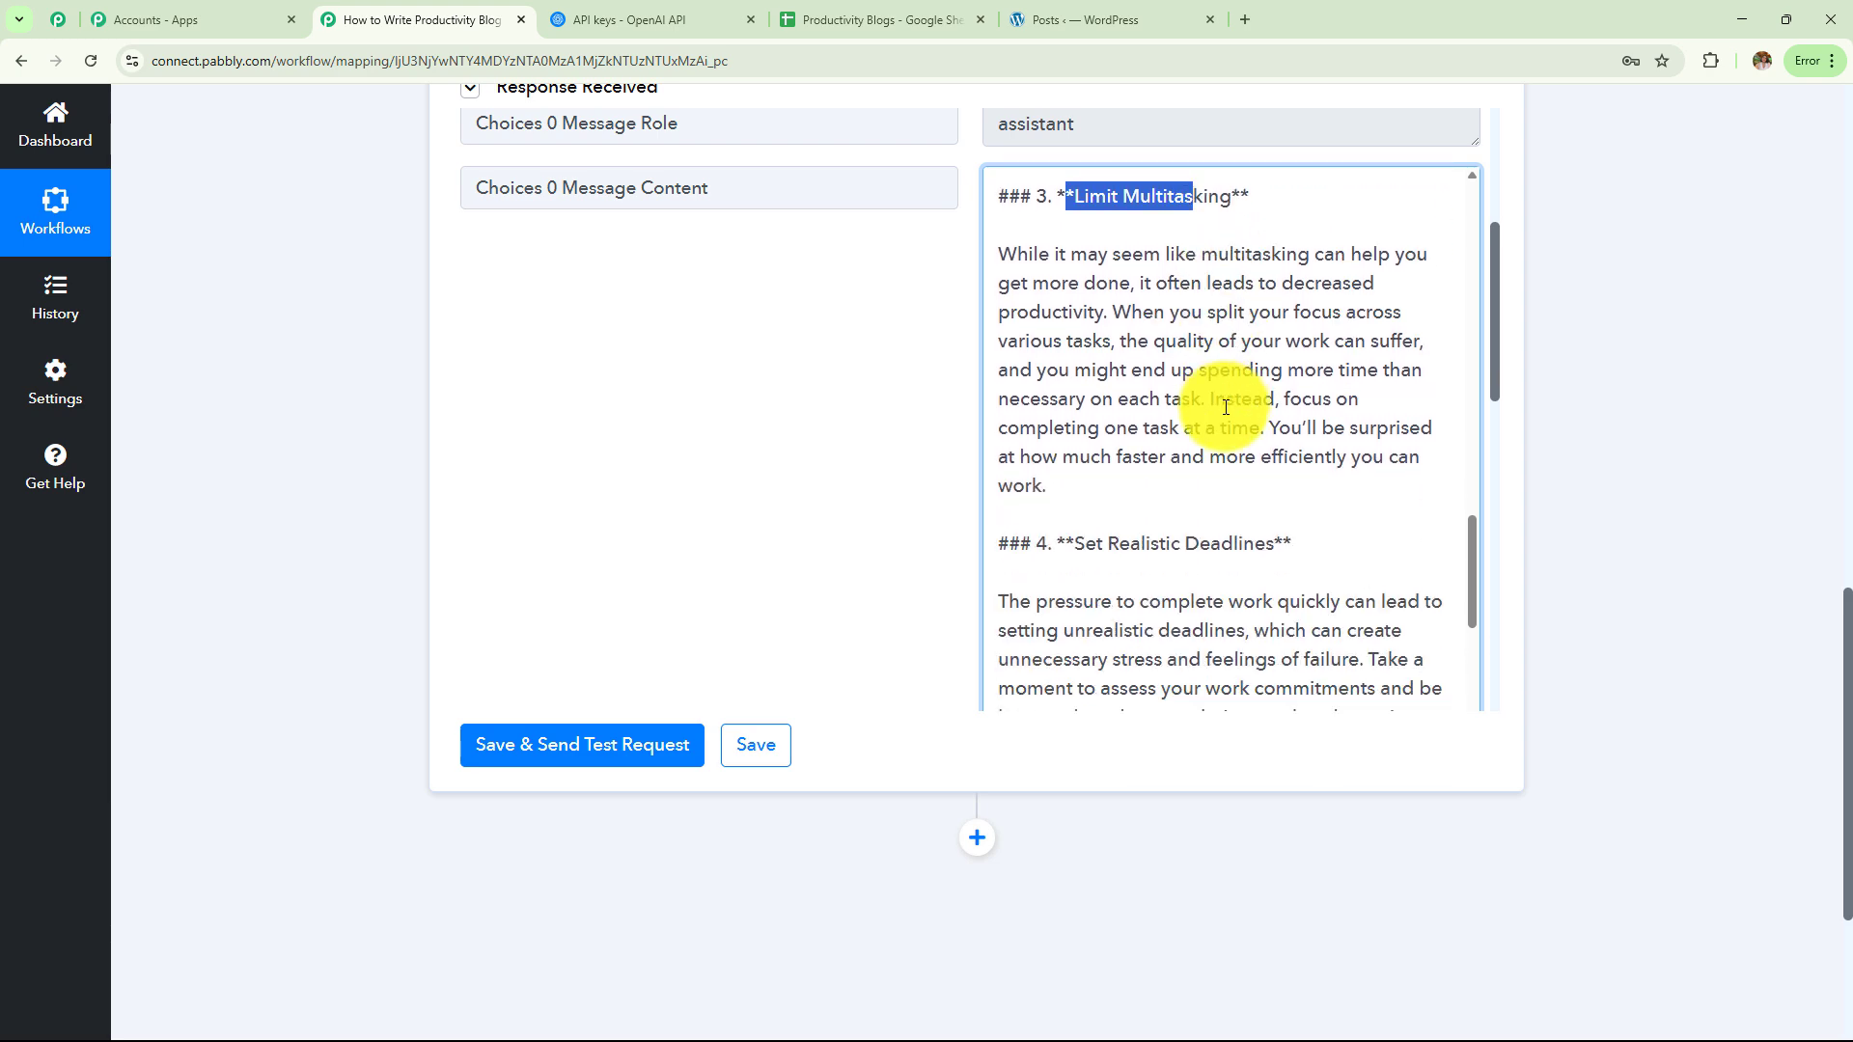
scroll(1222, 411, down, 5)
scroll(1182, 377, up, 3)
scroll(1159, 352, down, 1)
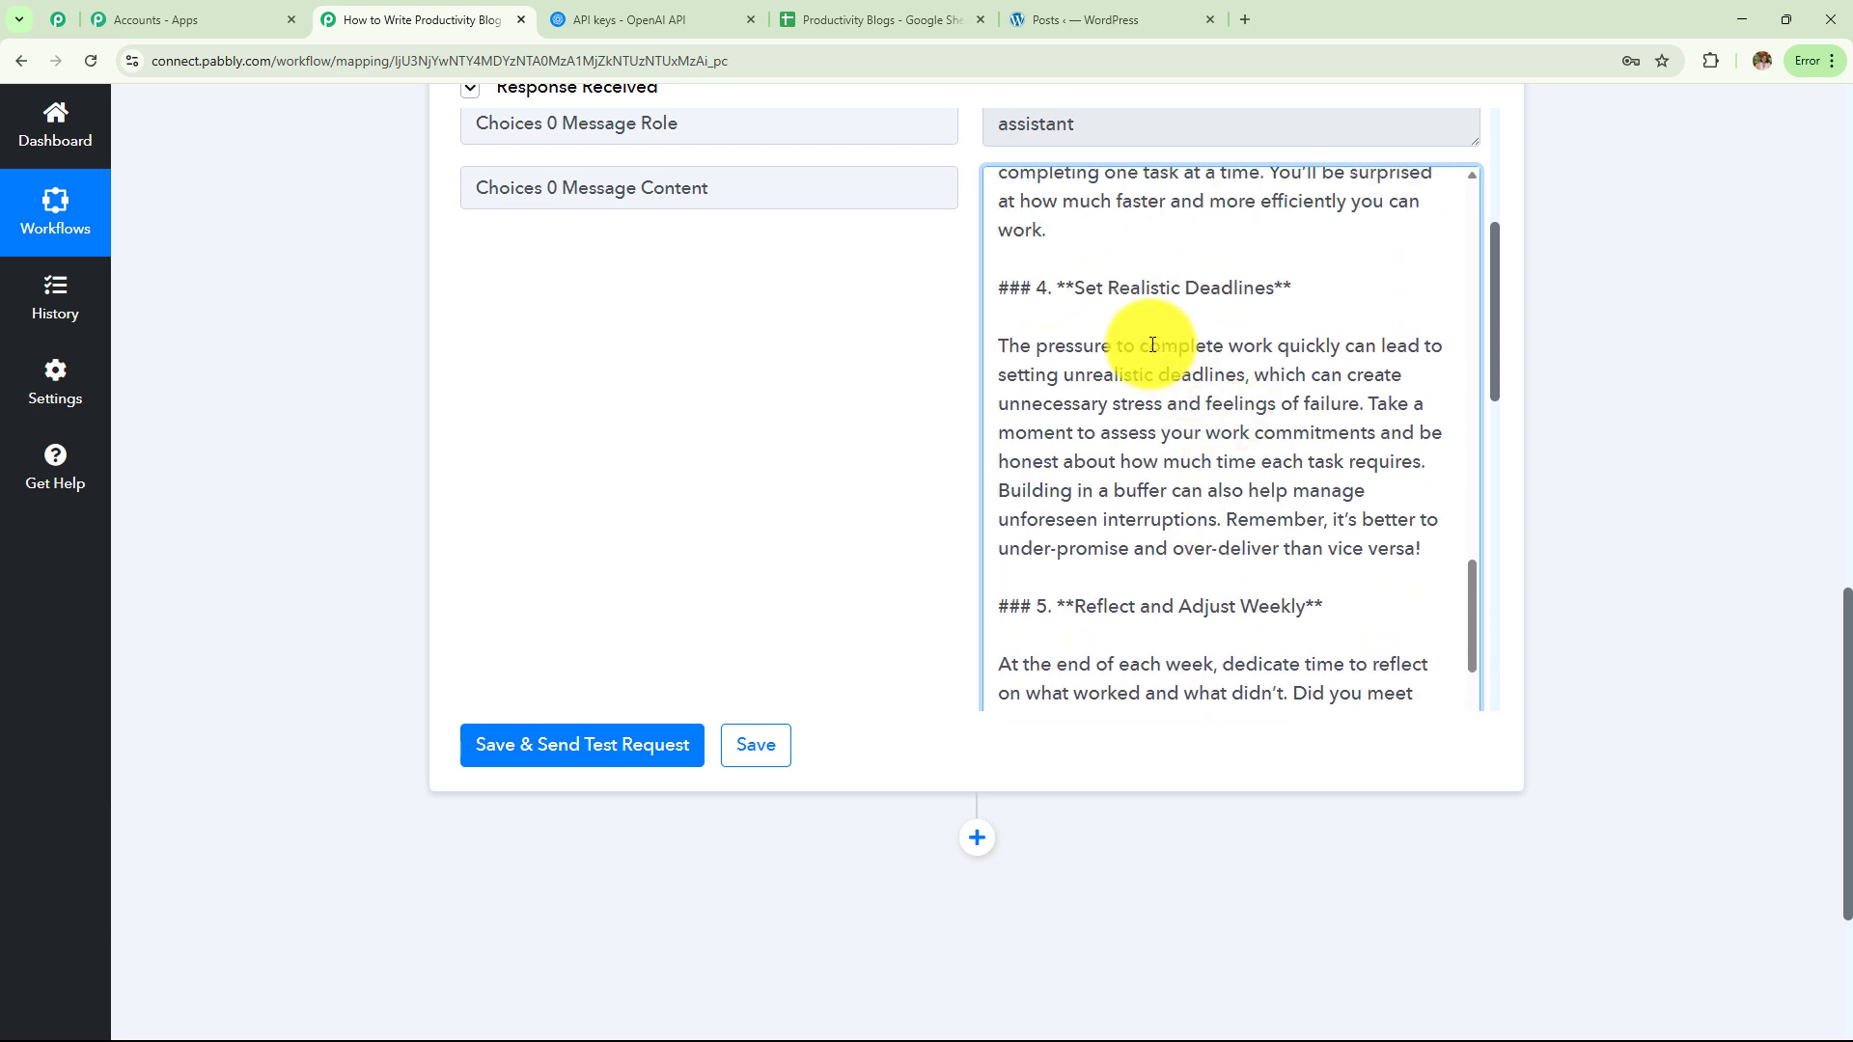
scroll(1153, 344, down, 4)
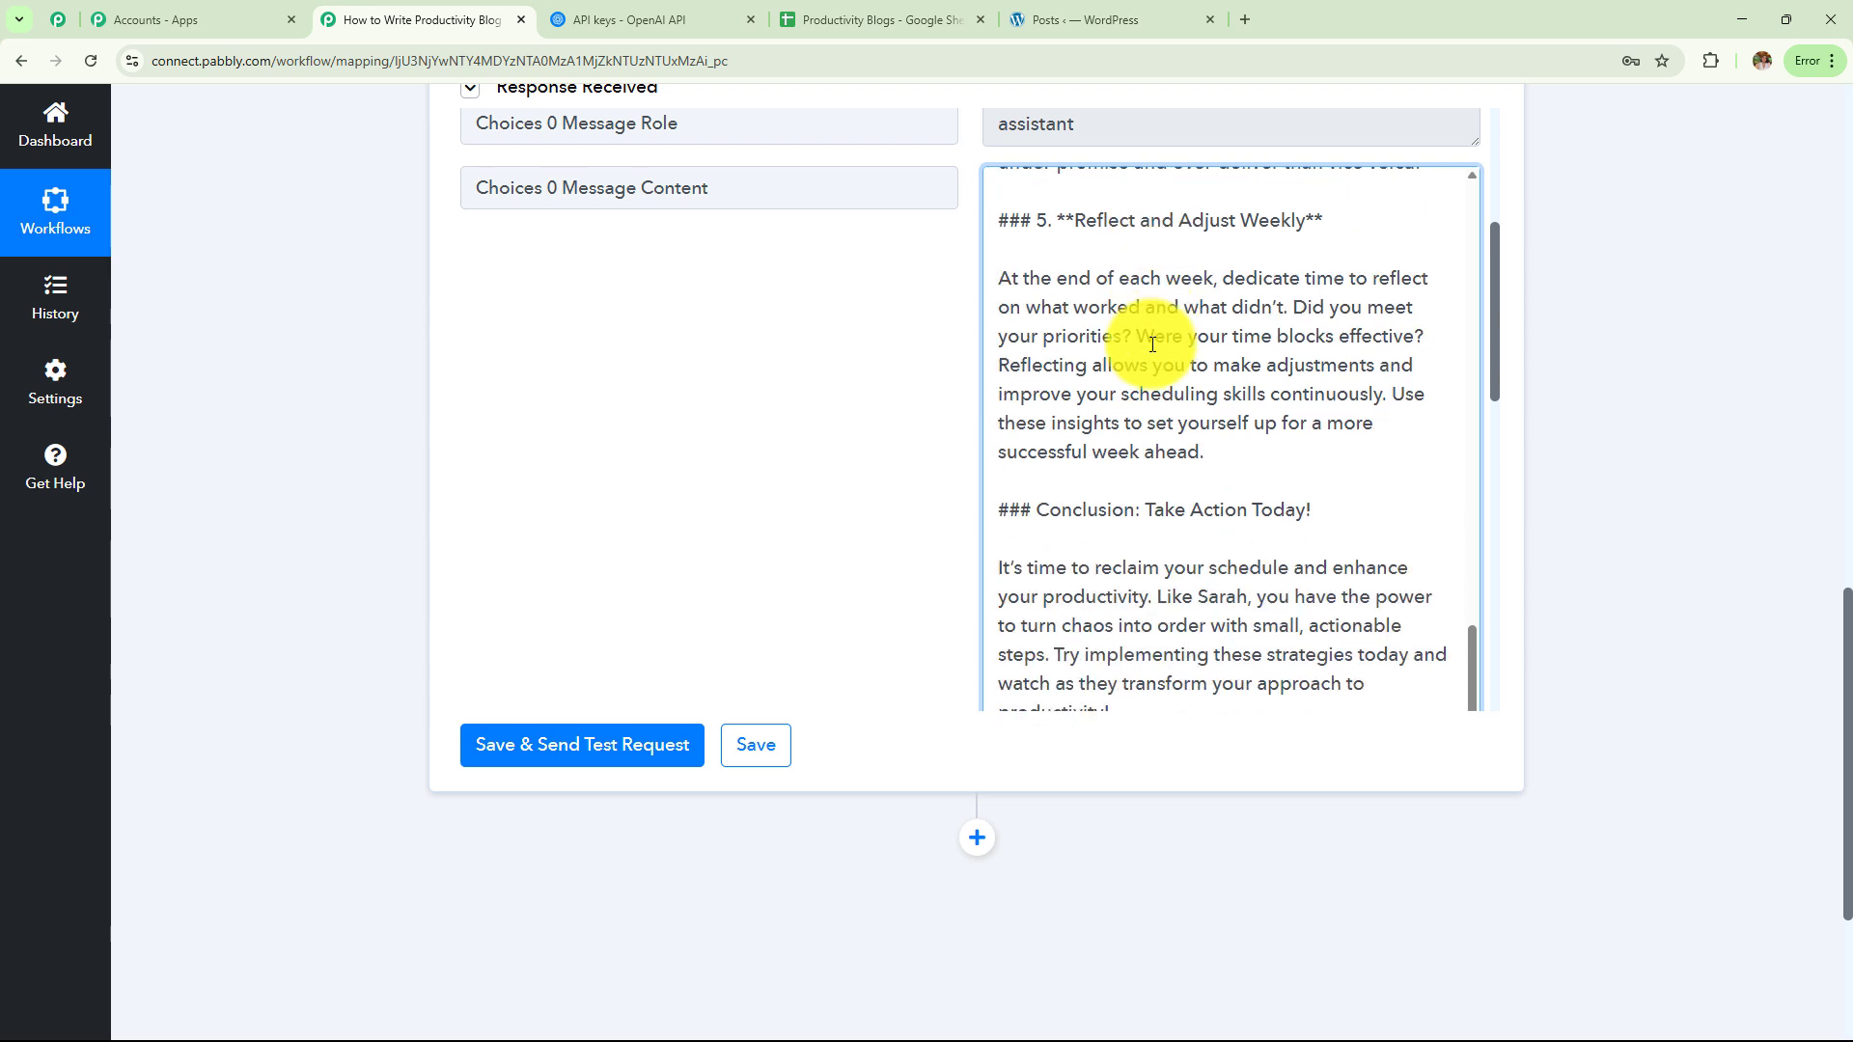
scroll(1149, 342, down, 2)
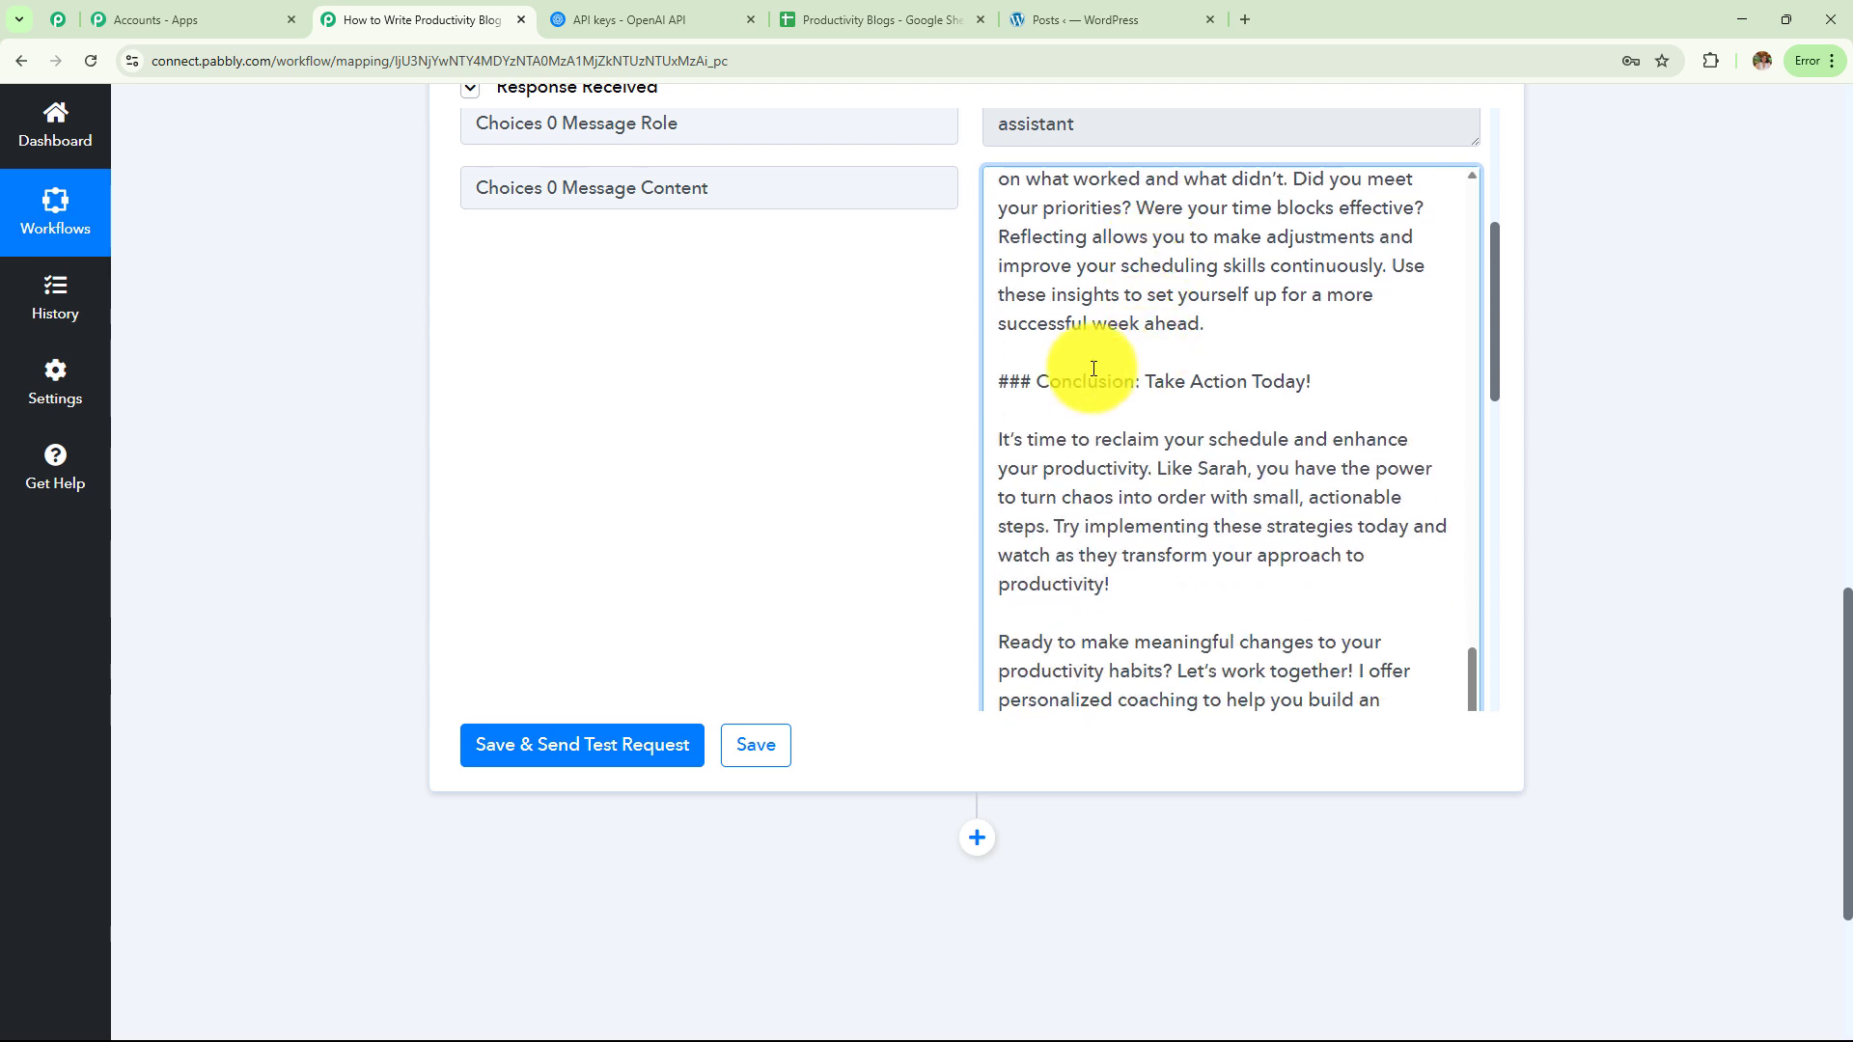
scroll(1062, 372, down, 2)
scroll(1086, 410, down, 3)
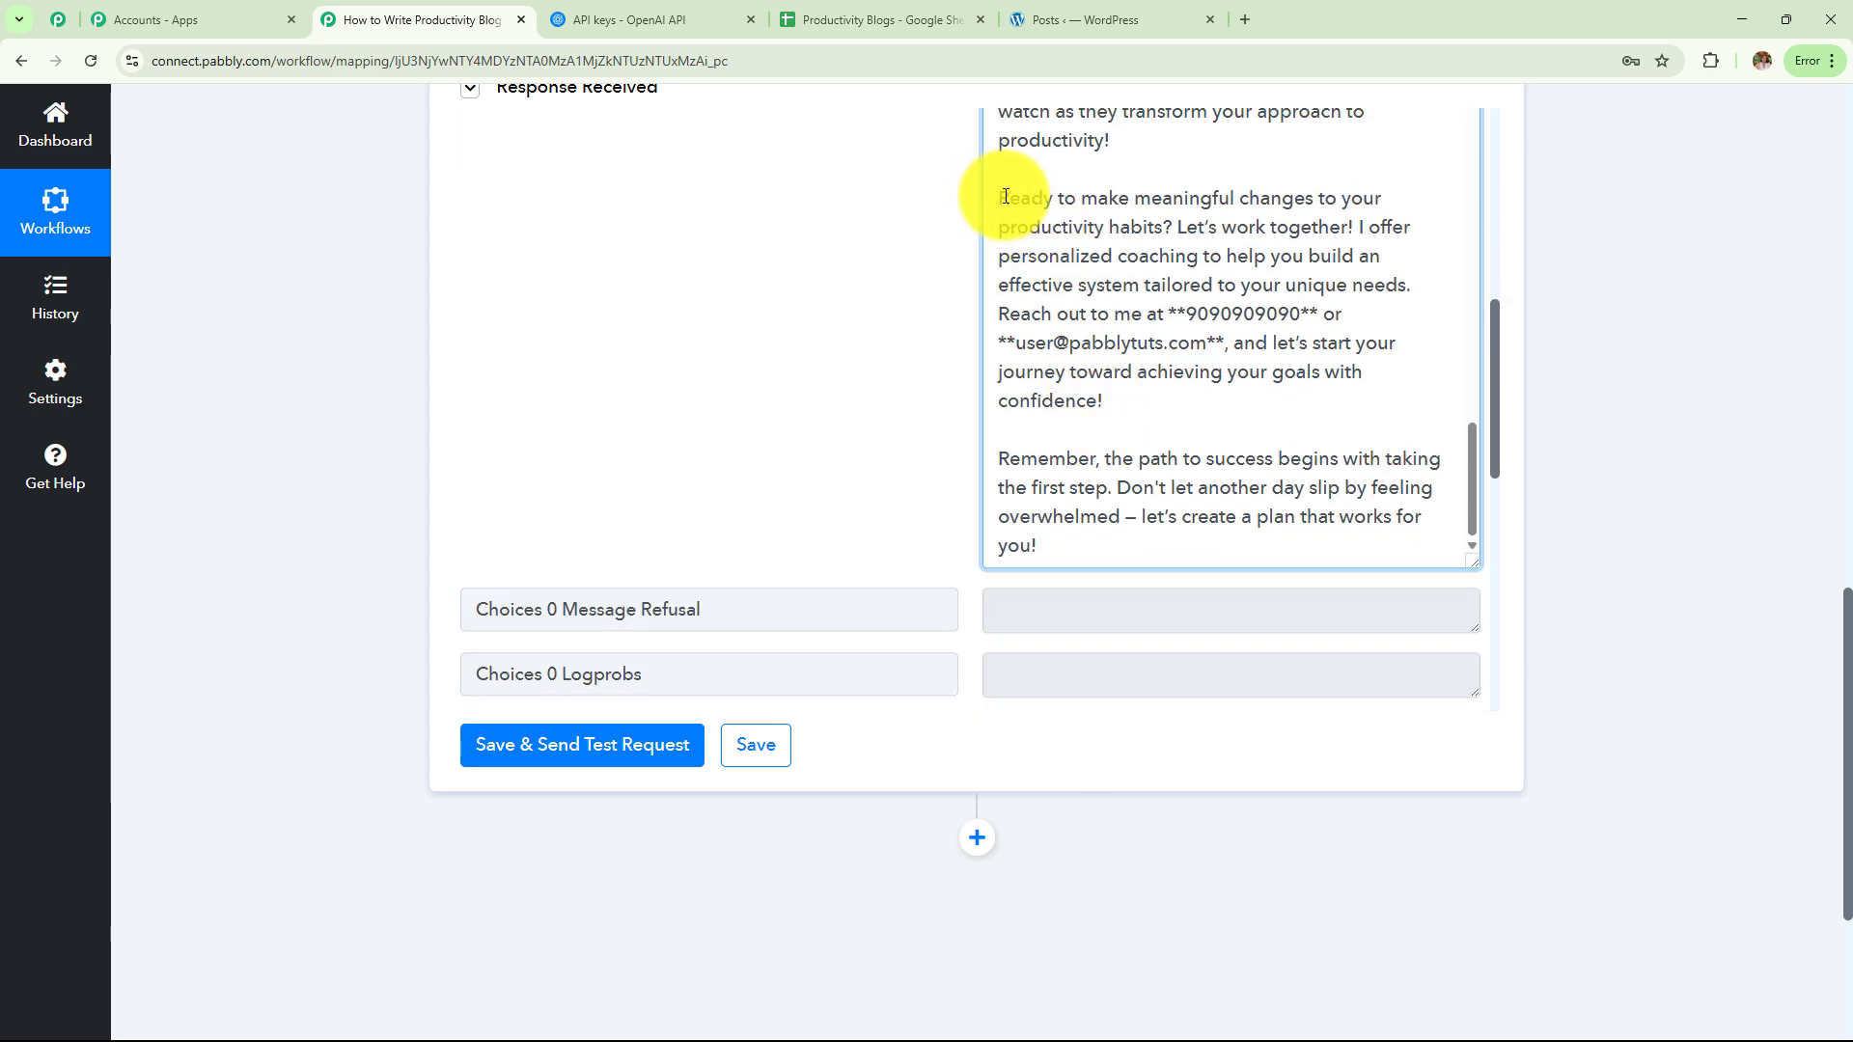
drag(1005, 194, 1216, 554)
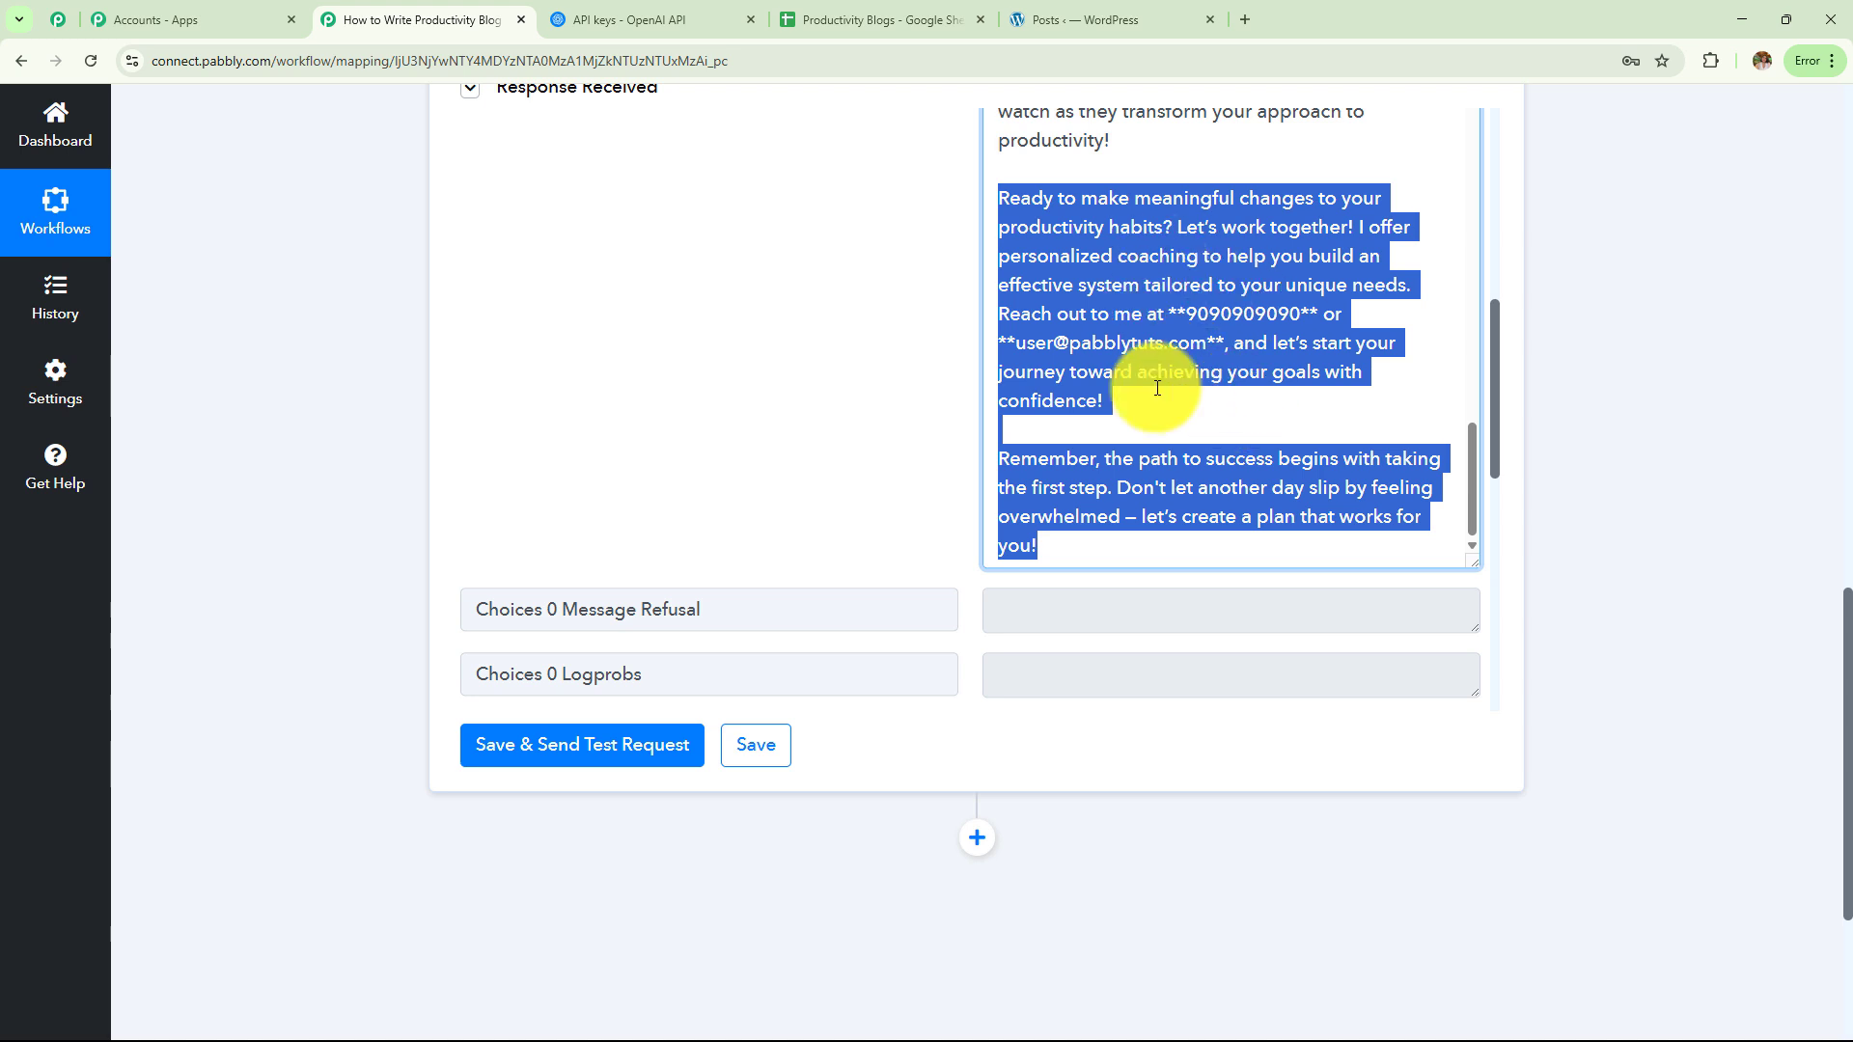
click(1641, 433)
scroll(1640, 432, down, 4)
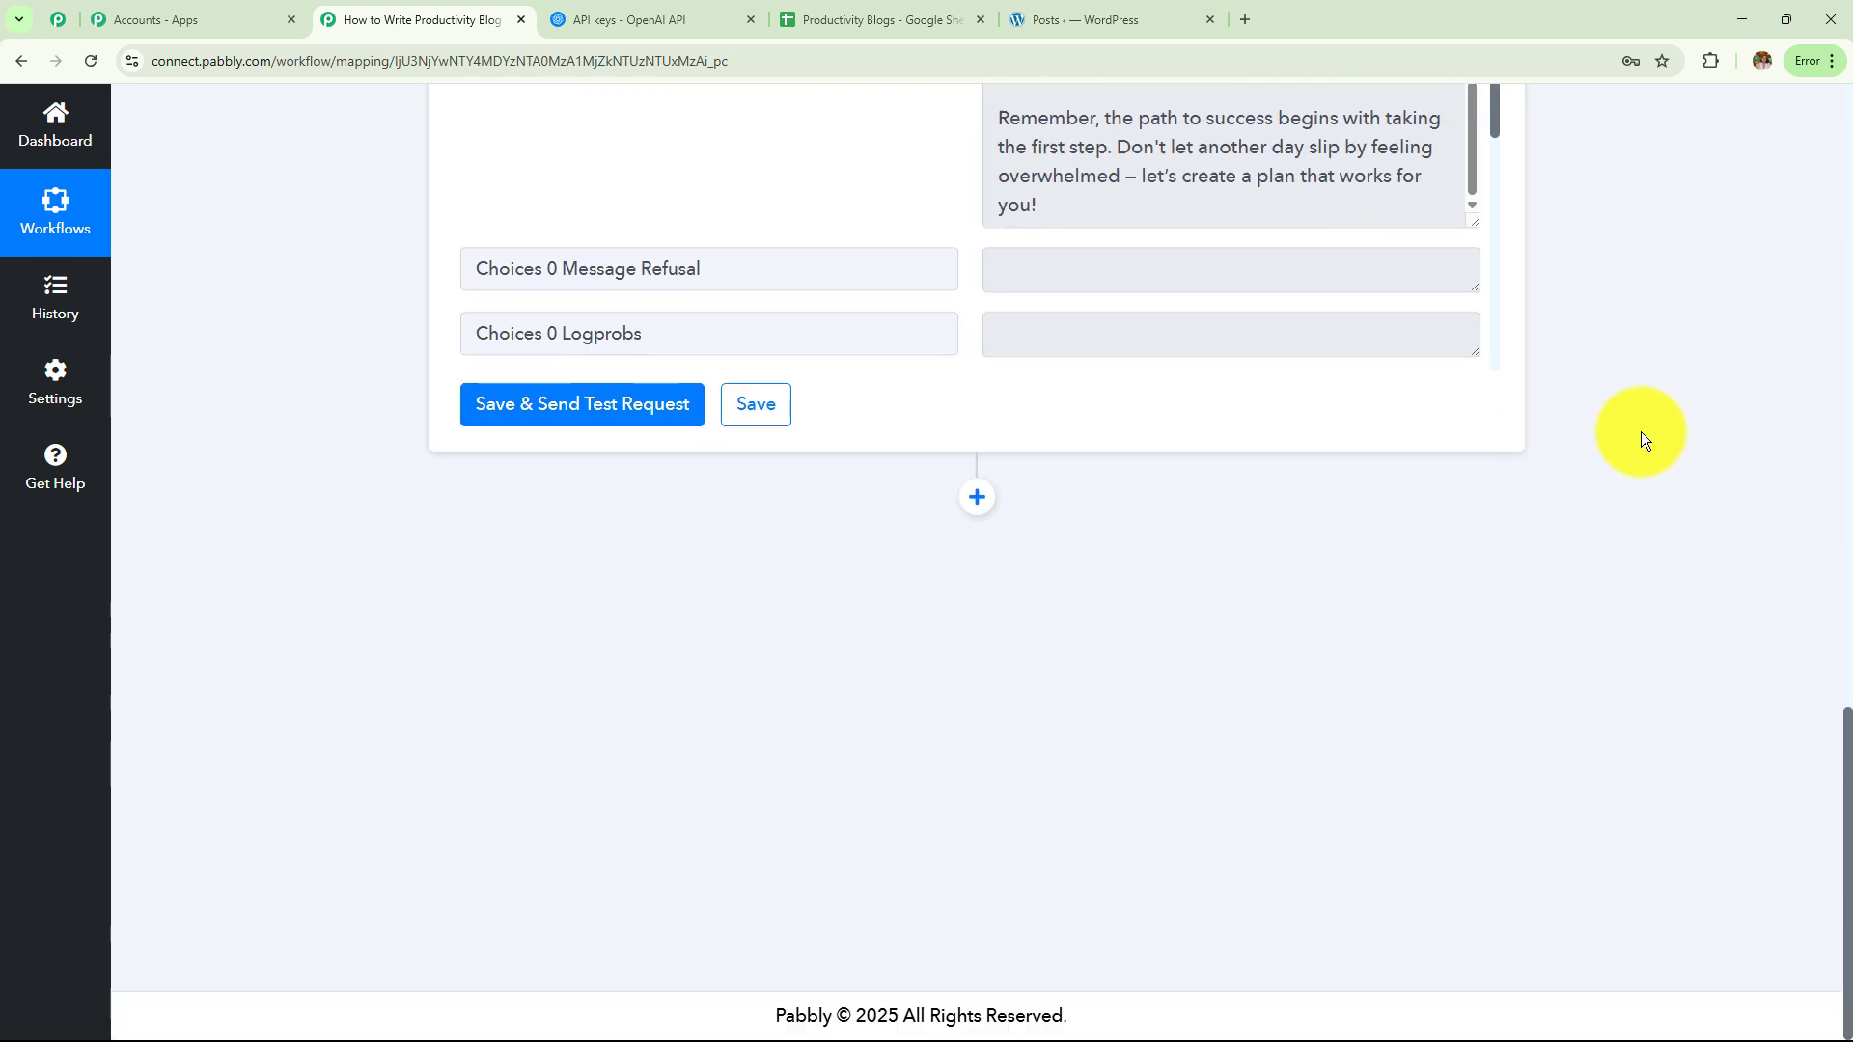
Add a WordPress step using the Create a Post event and begin connecting an account
click(974, 502)
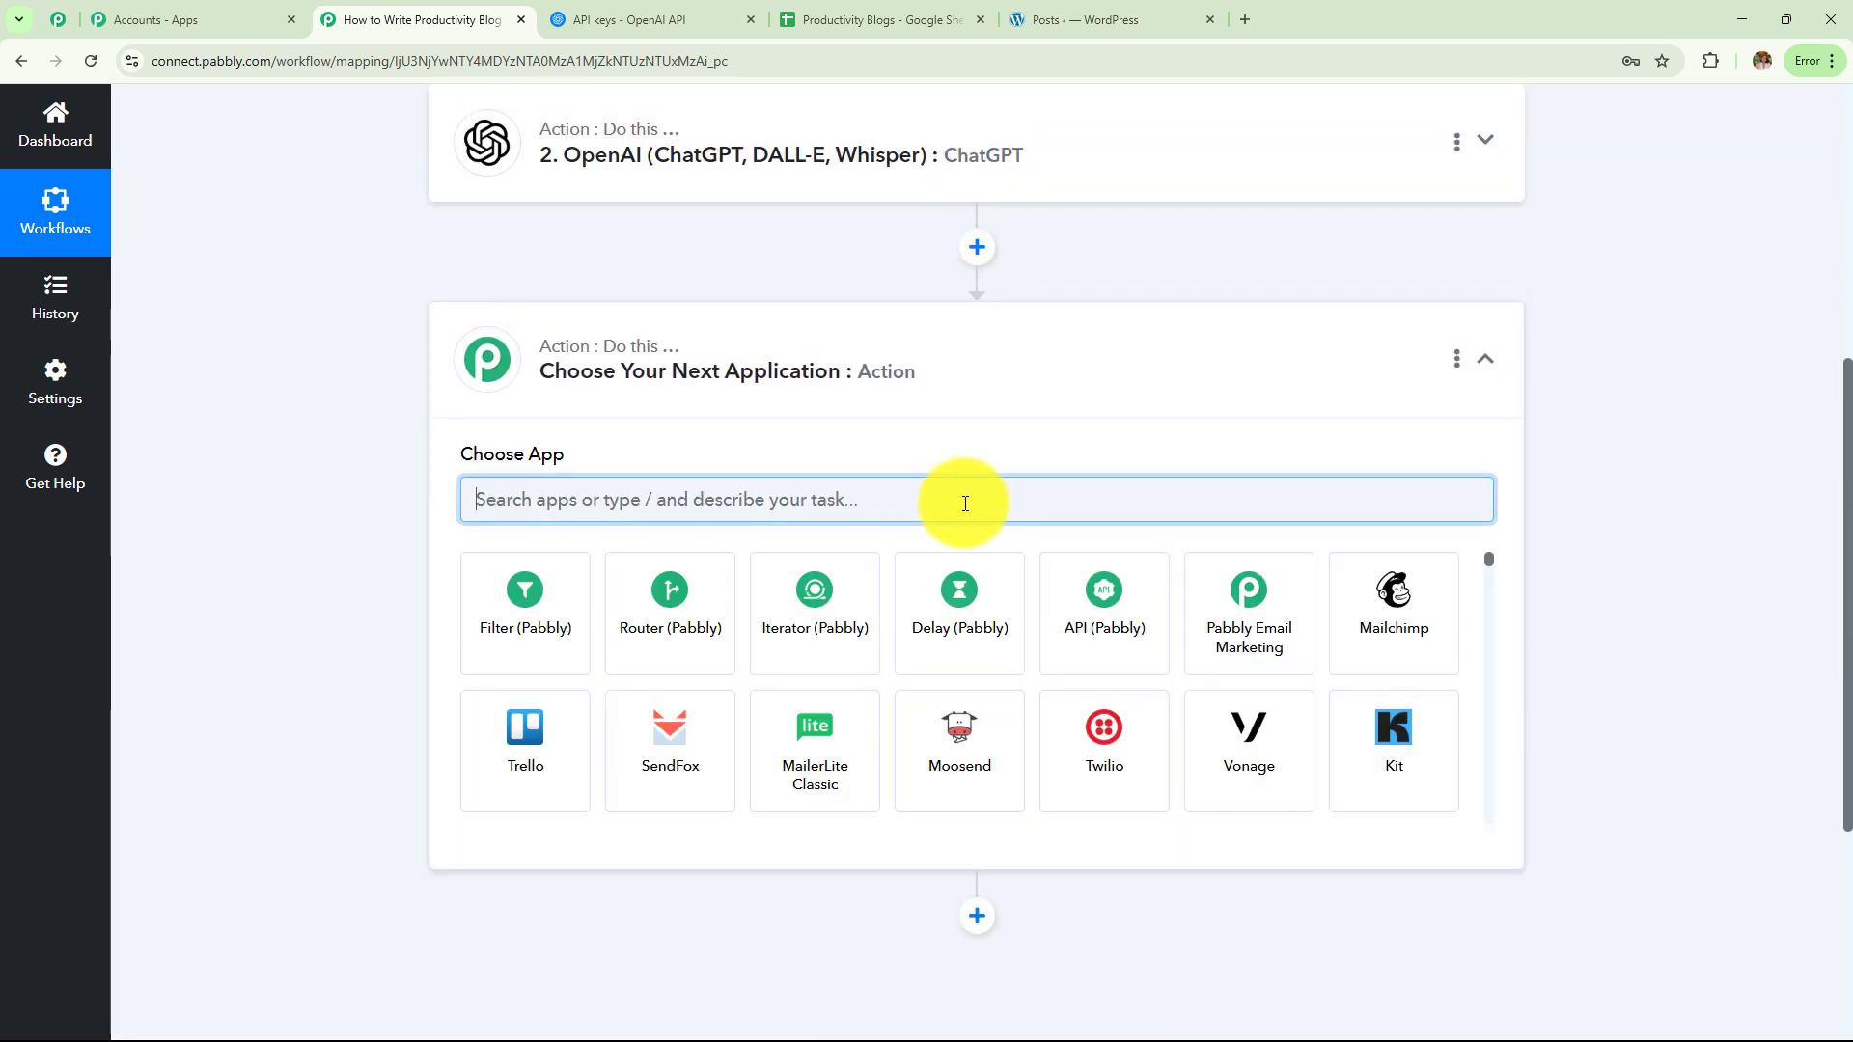
text(Word)
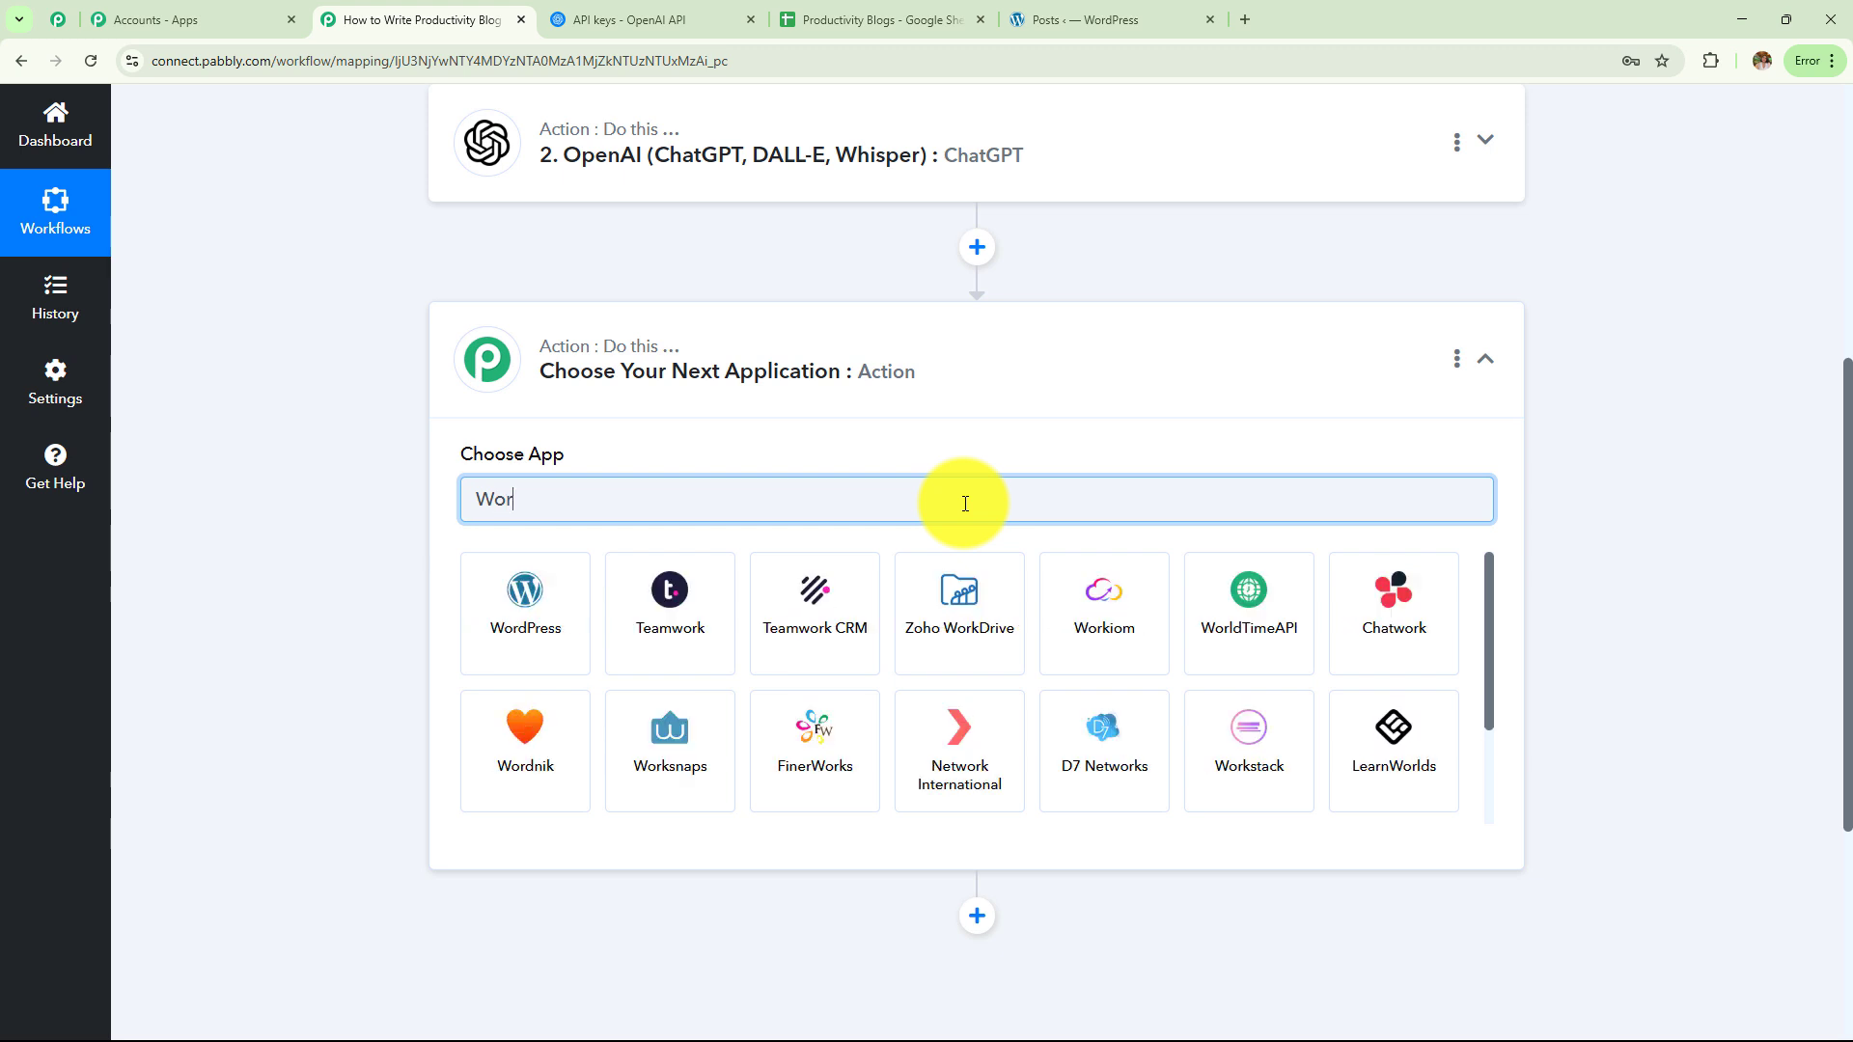
click(530, 603)
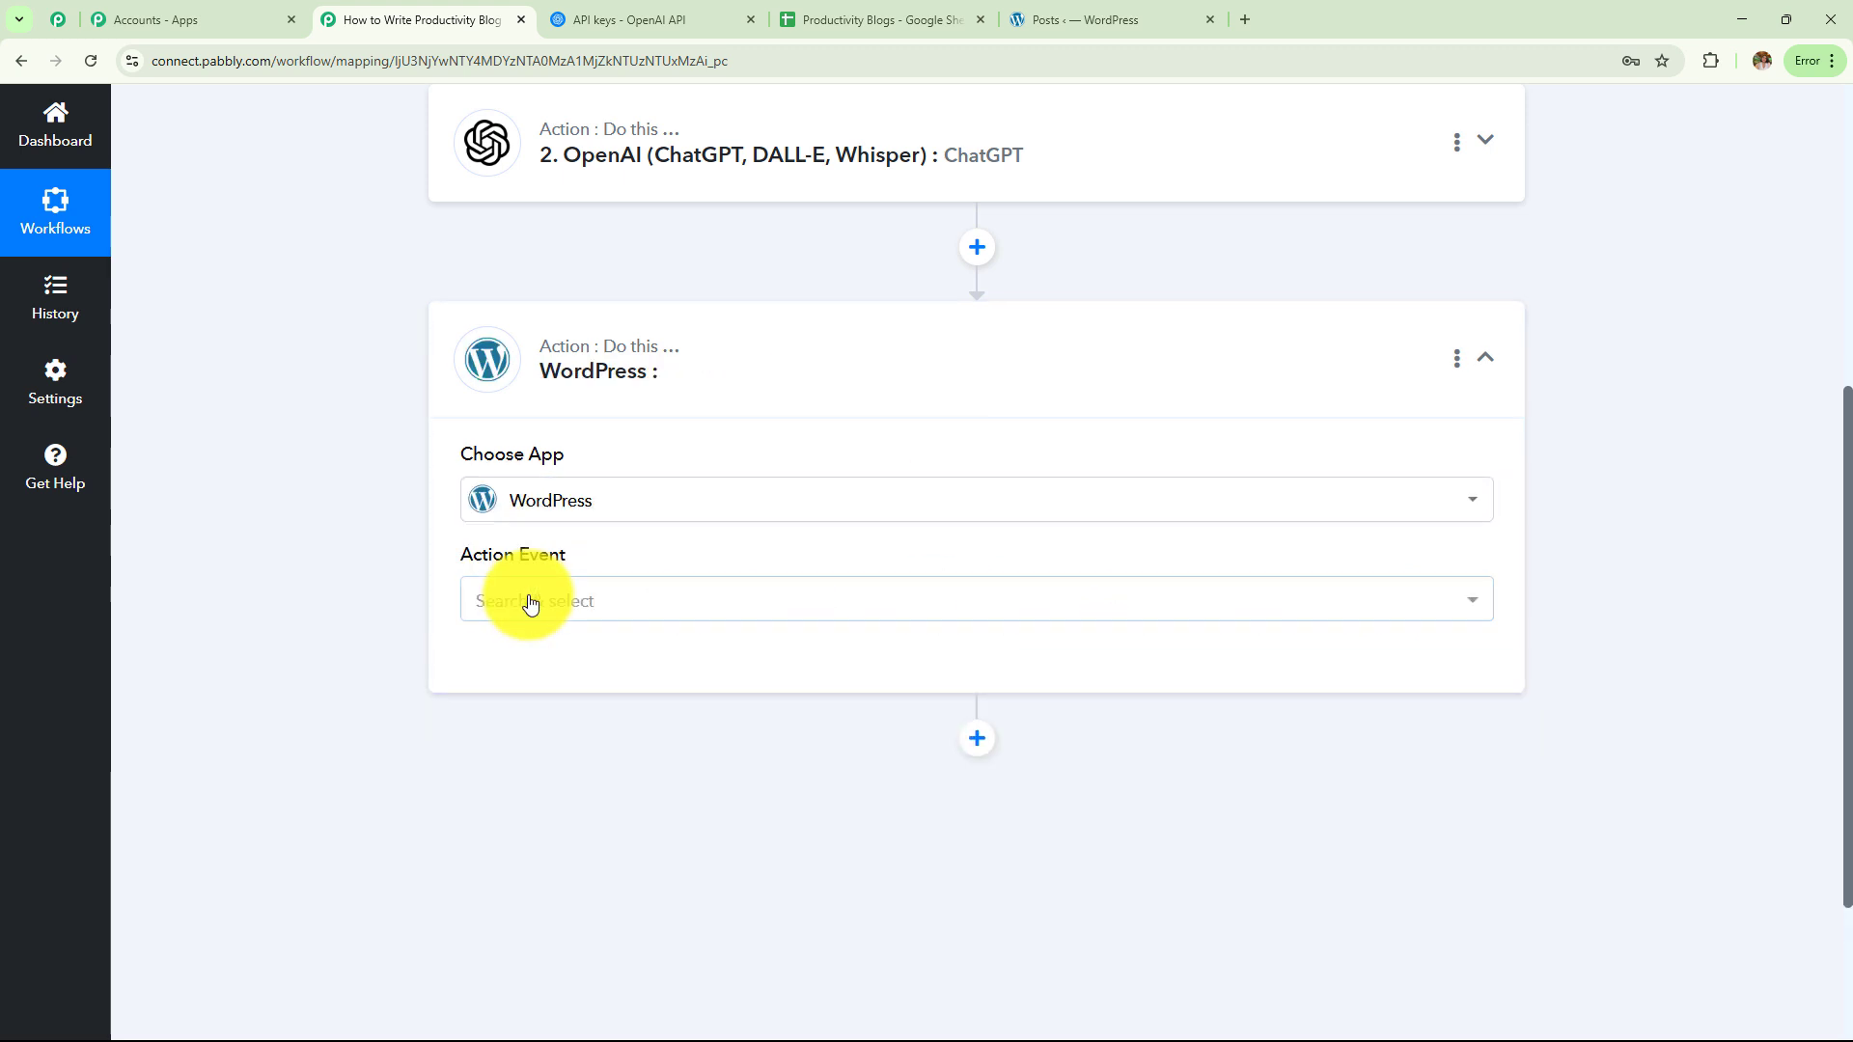
click(530, 601)
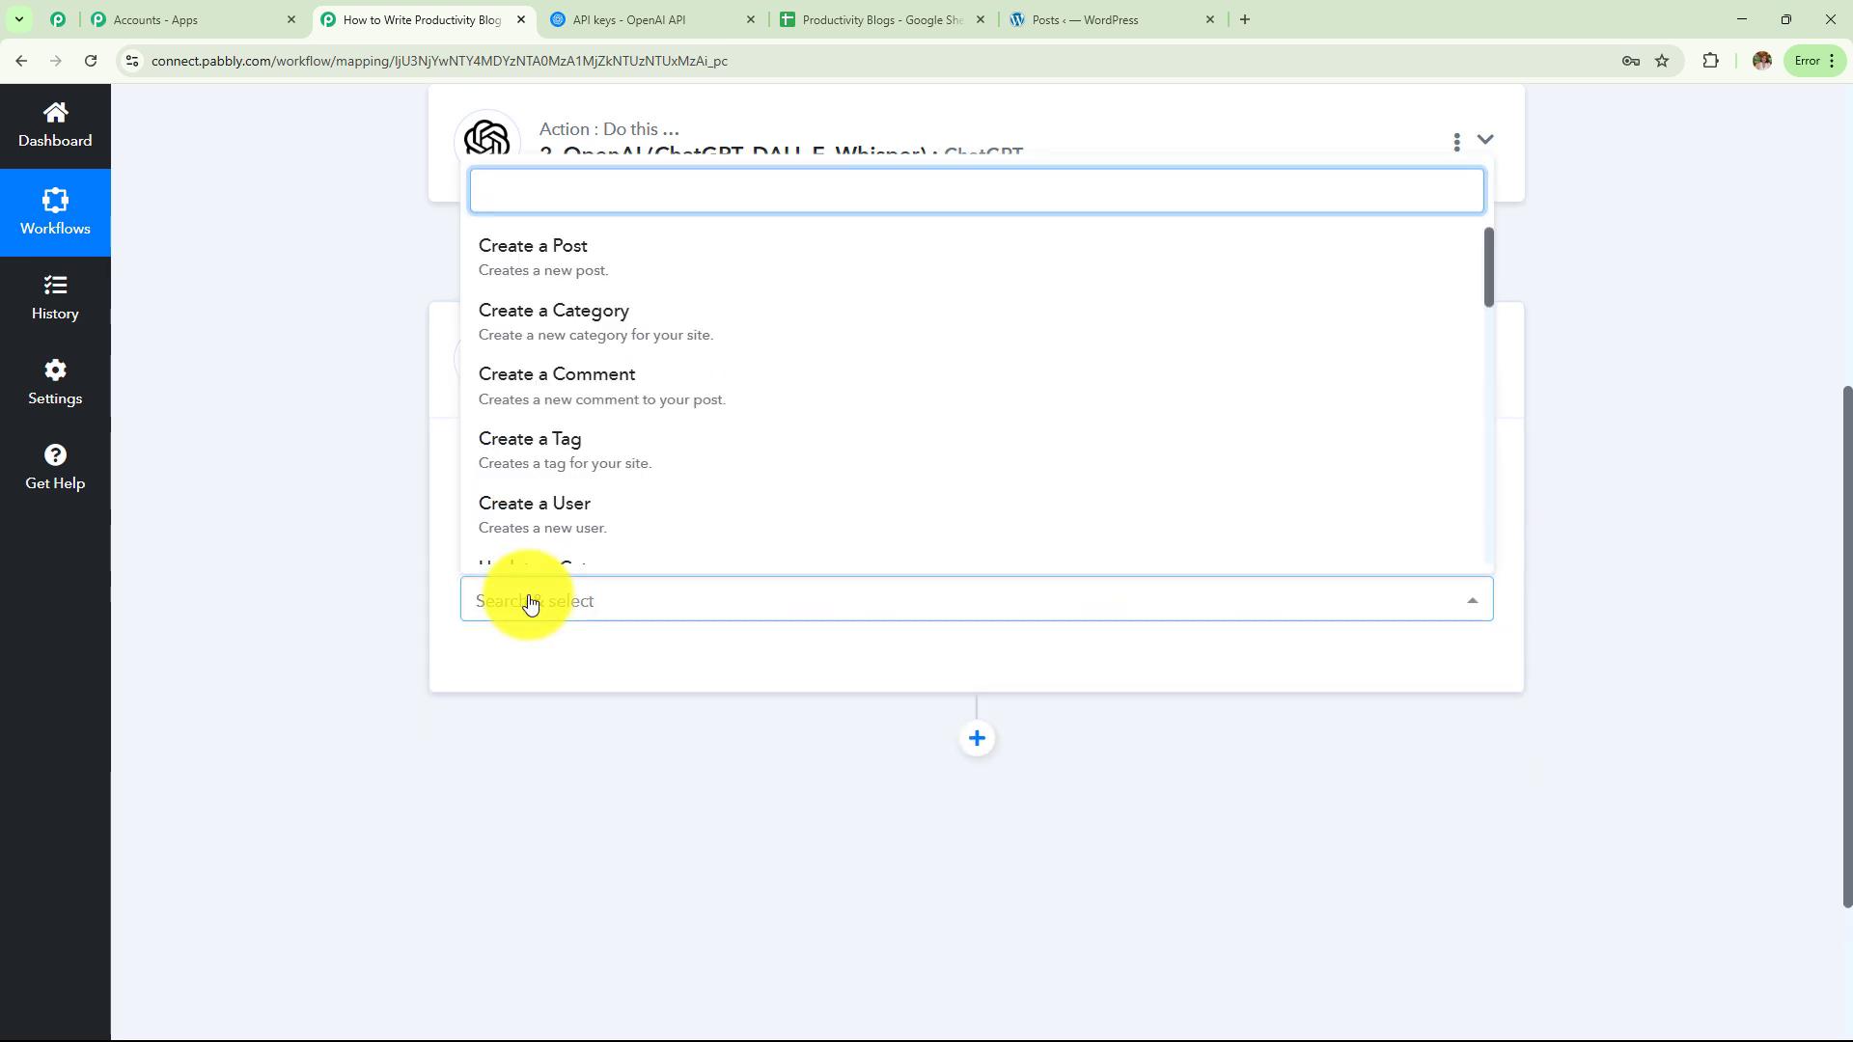
click(547, 268)
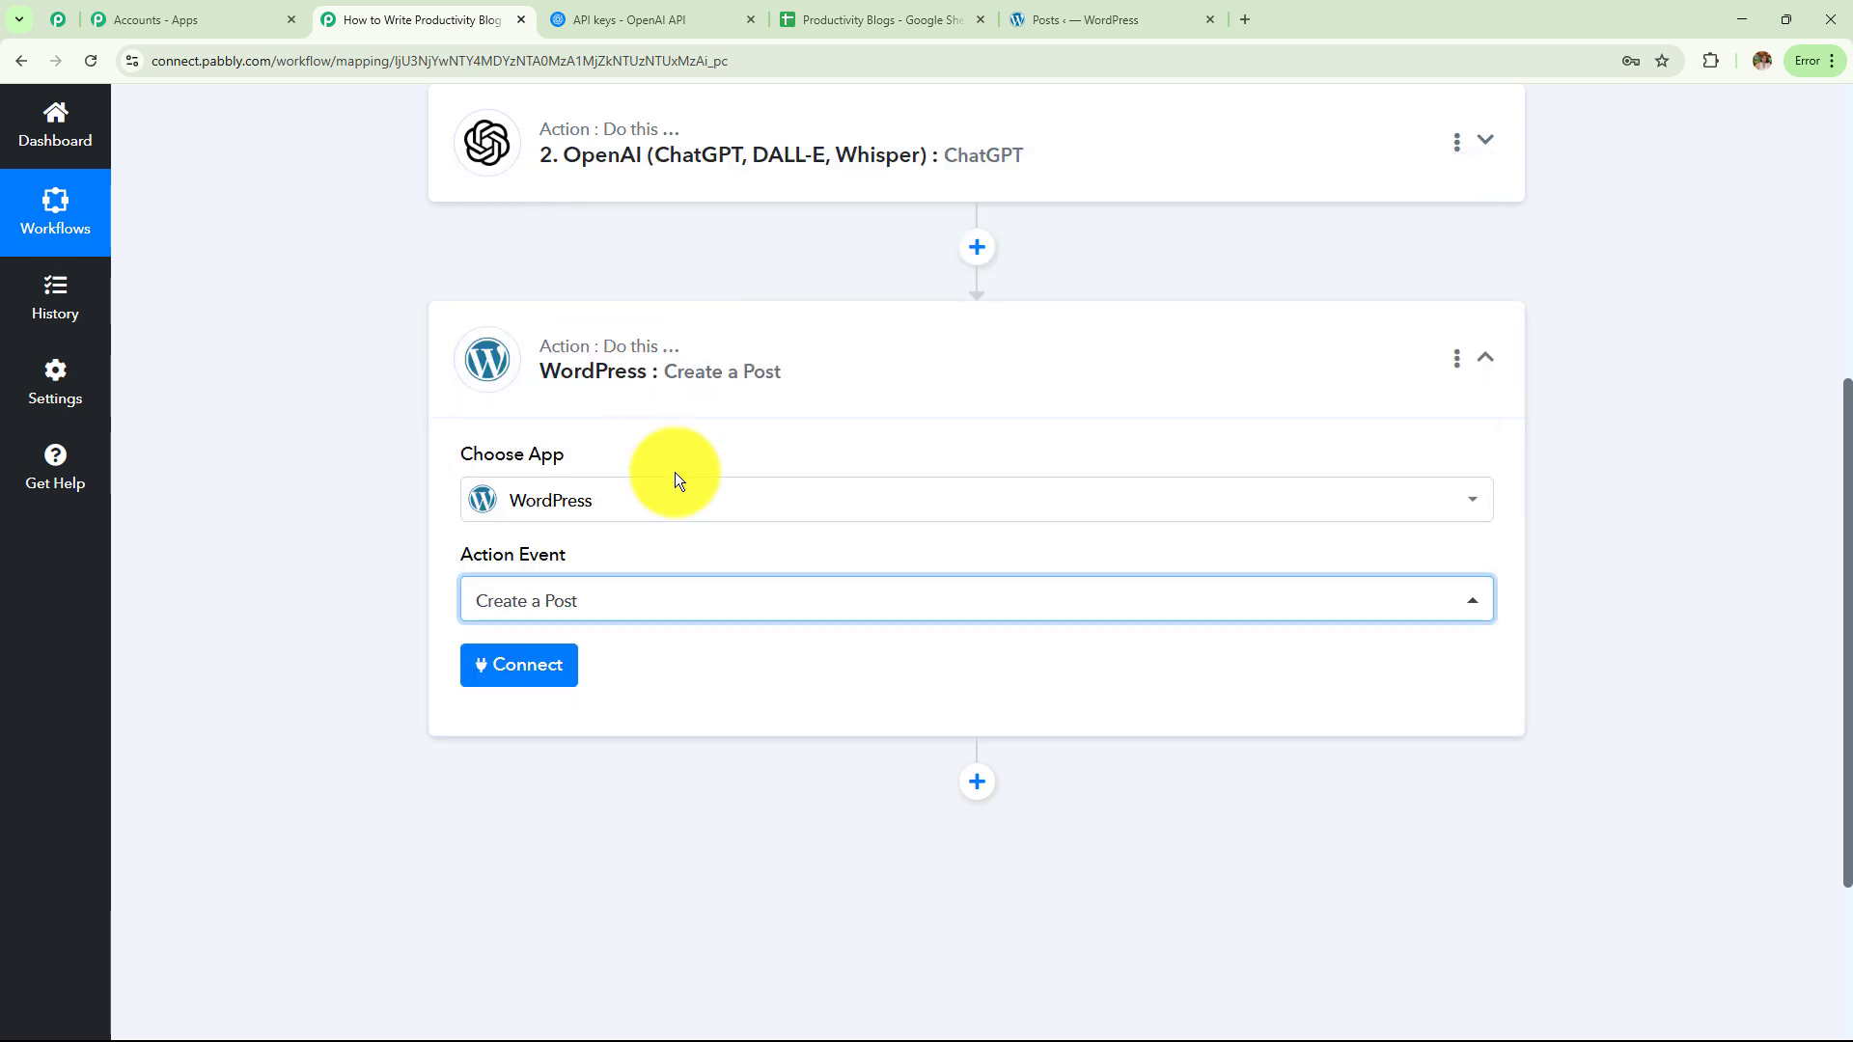
click(541, 670)
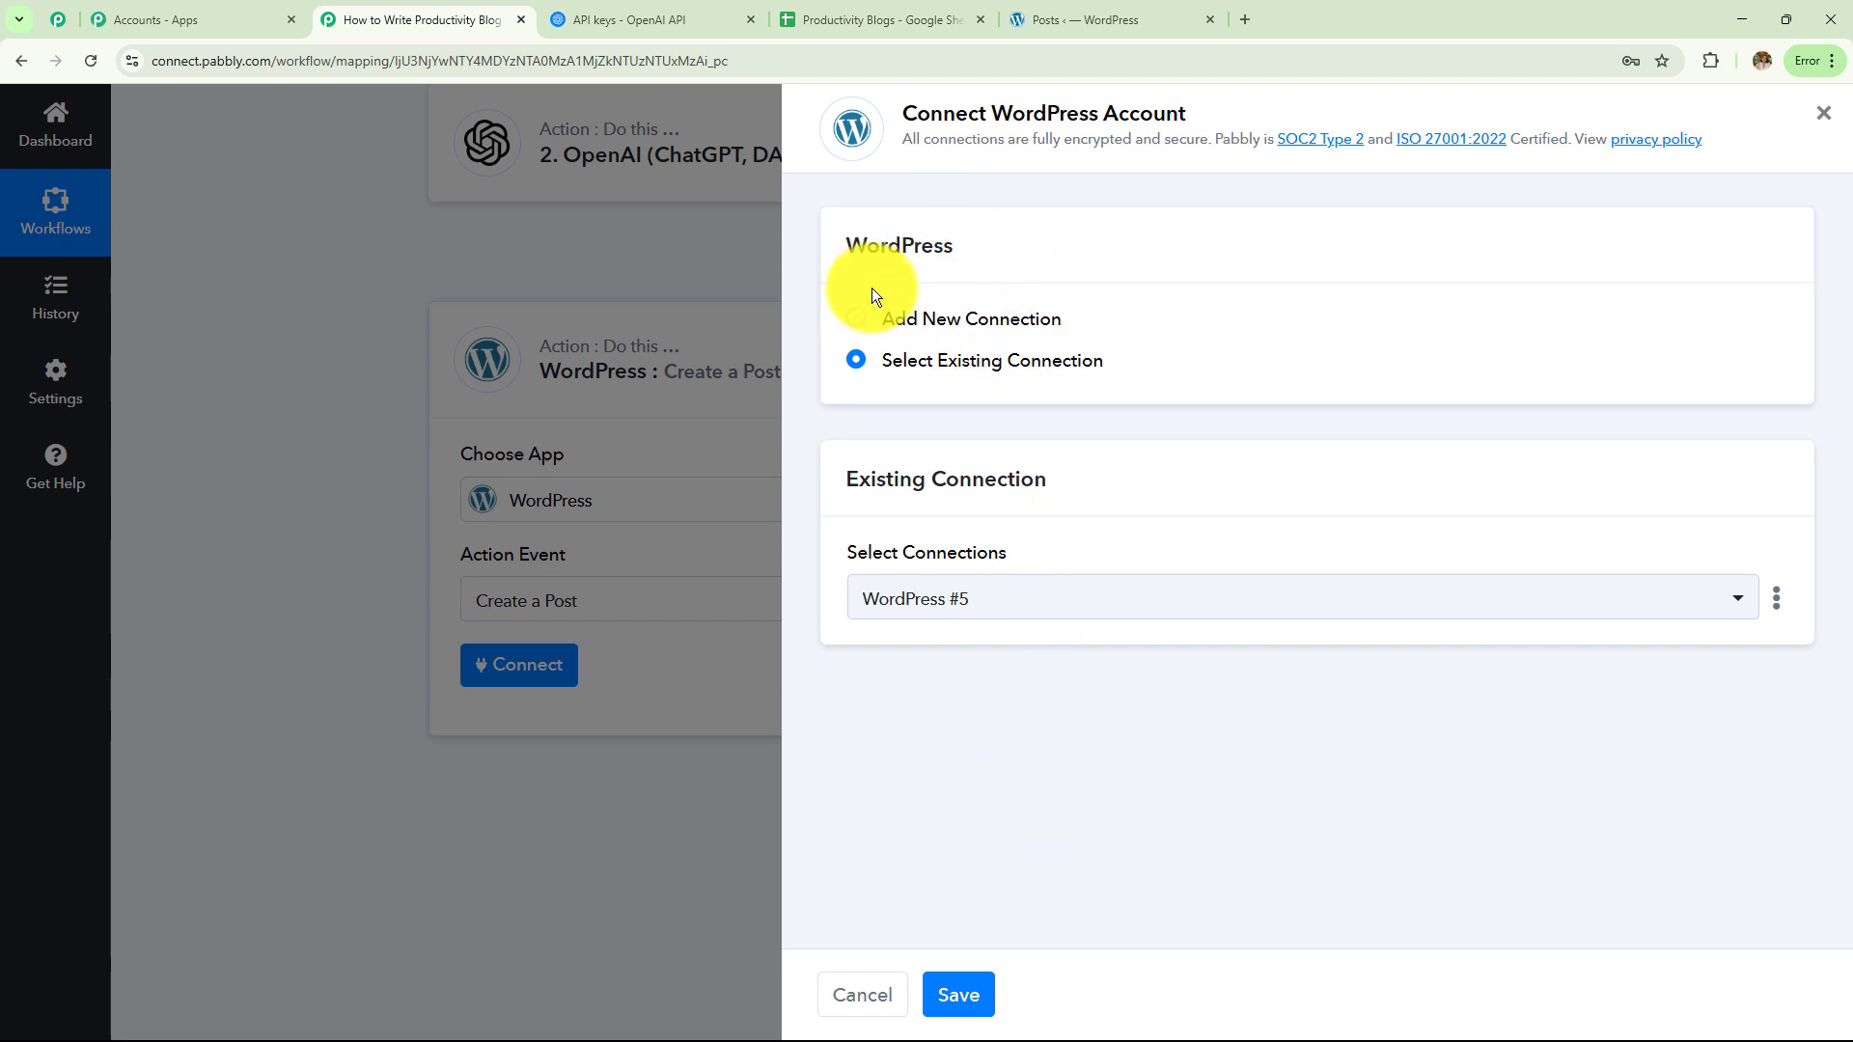
click(858, 321)
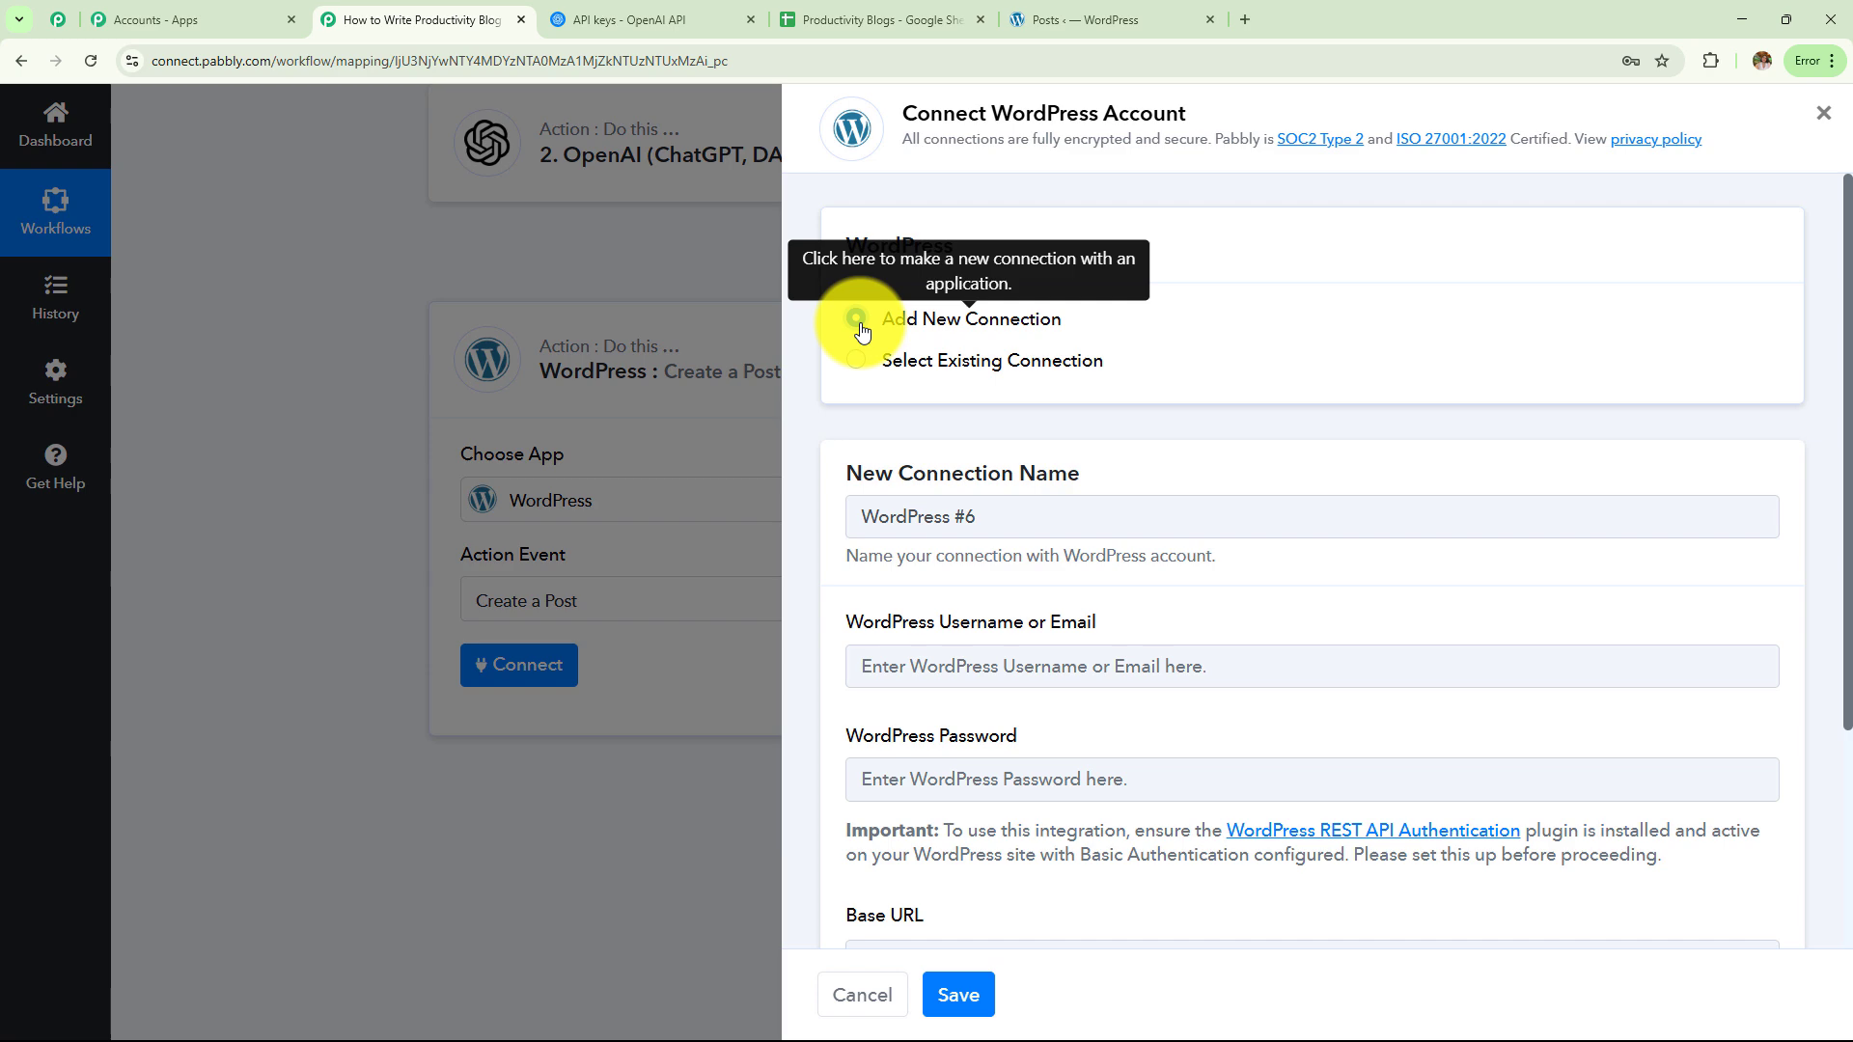
scroll(975, 502, down, 3)
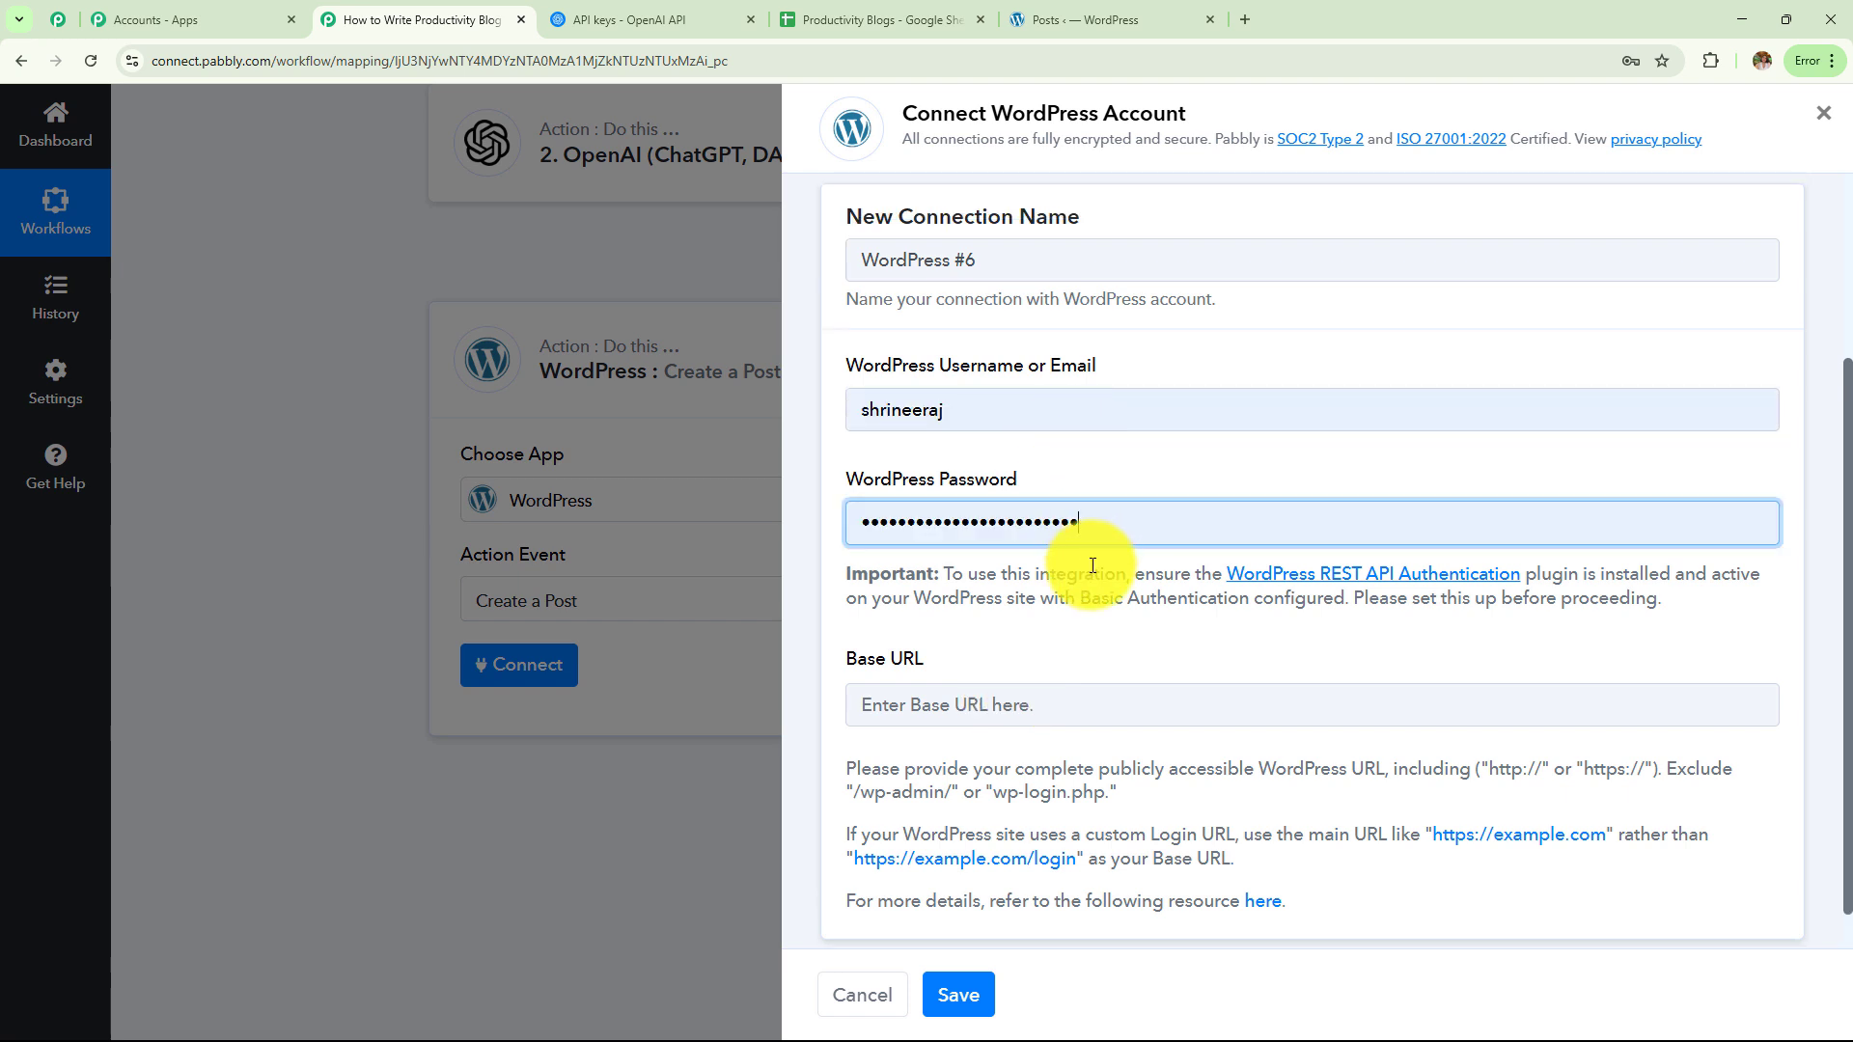
click(1076, 697)
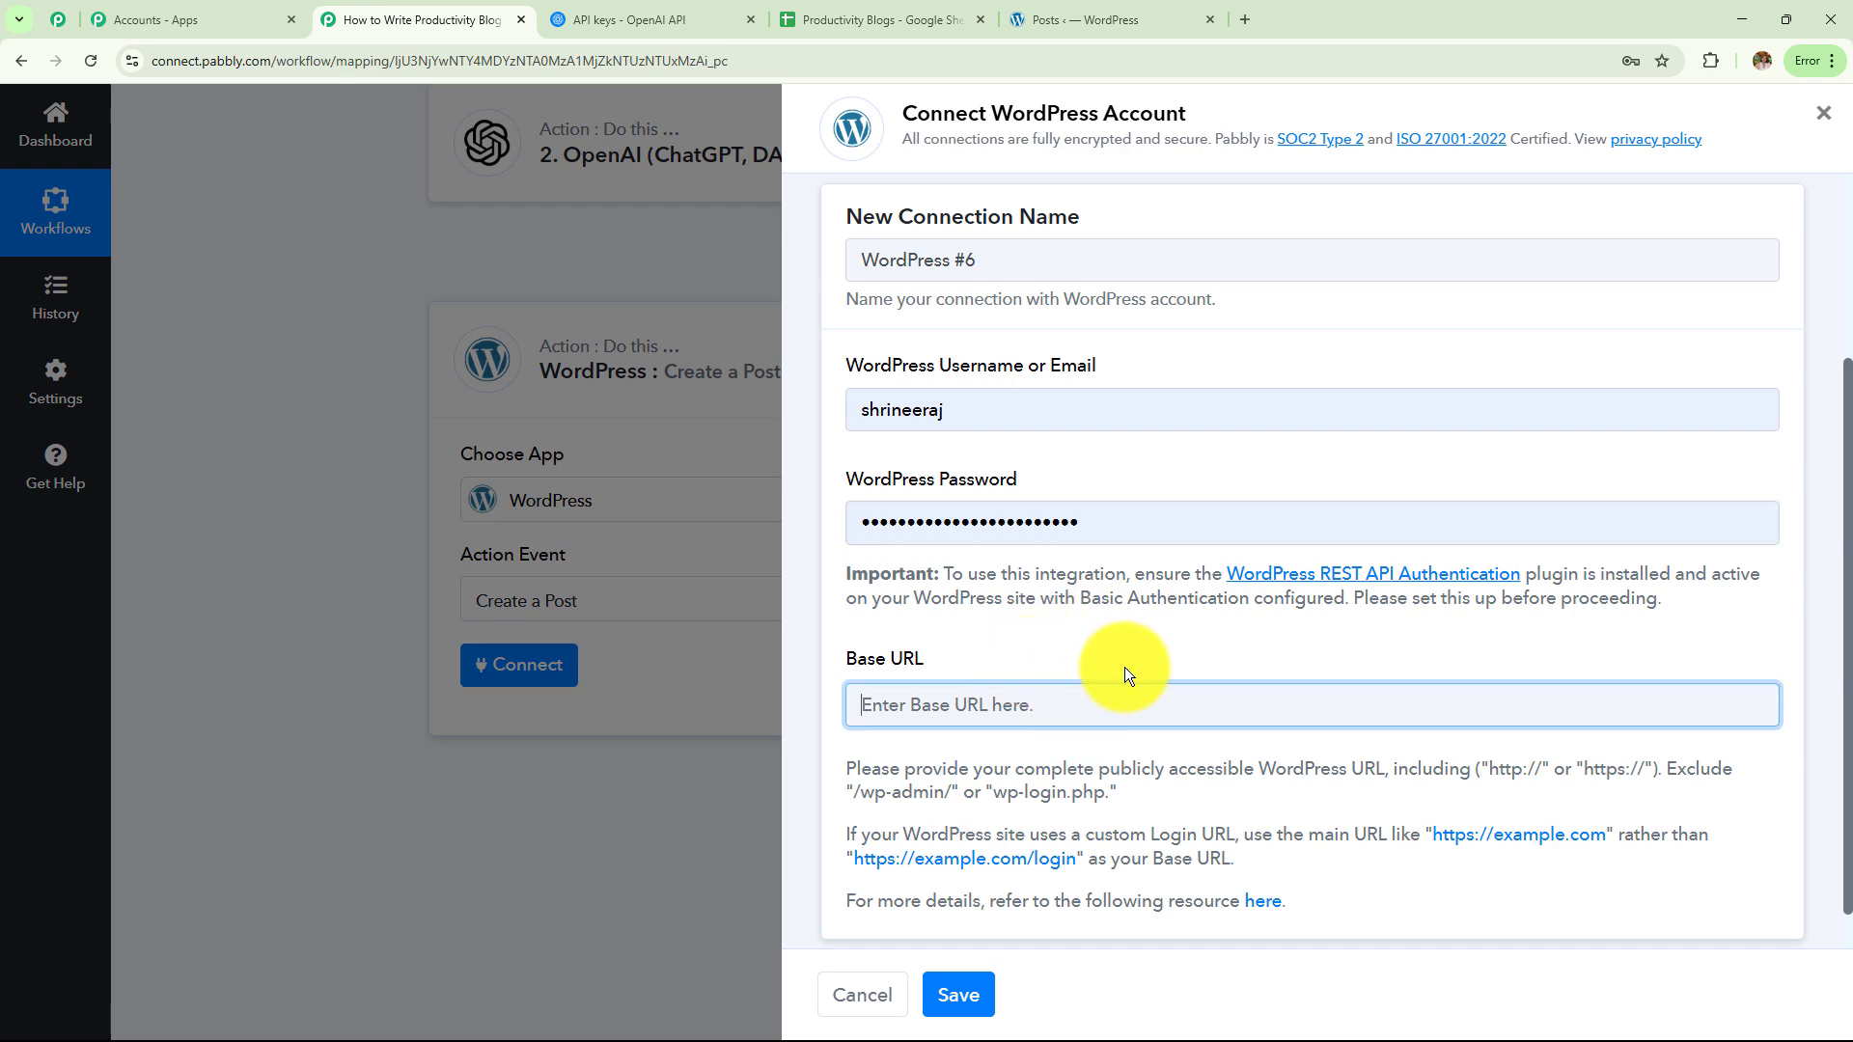
click(1095, 17)
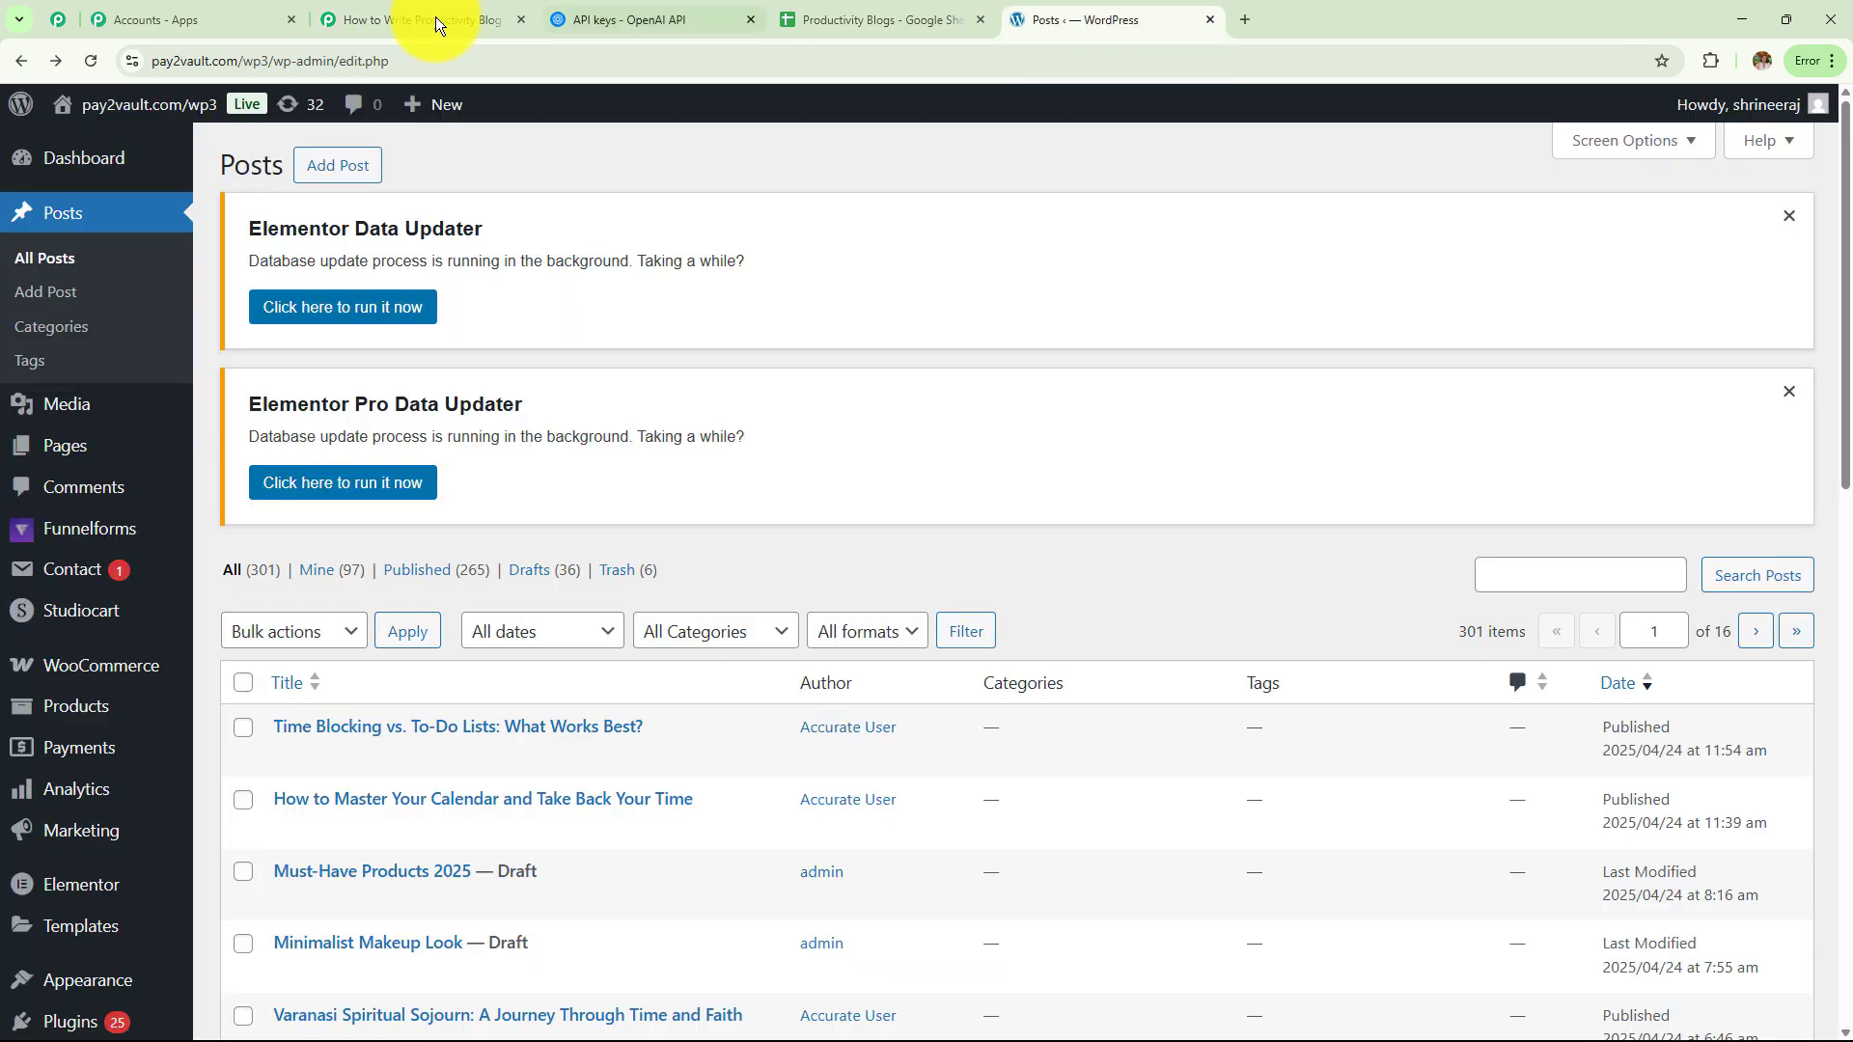
drag(270, 62, 106, 59)
key(ctrl+c)
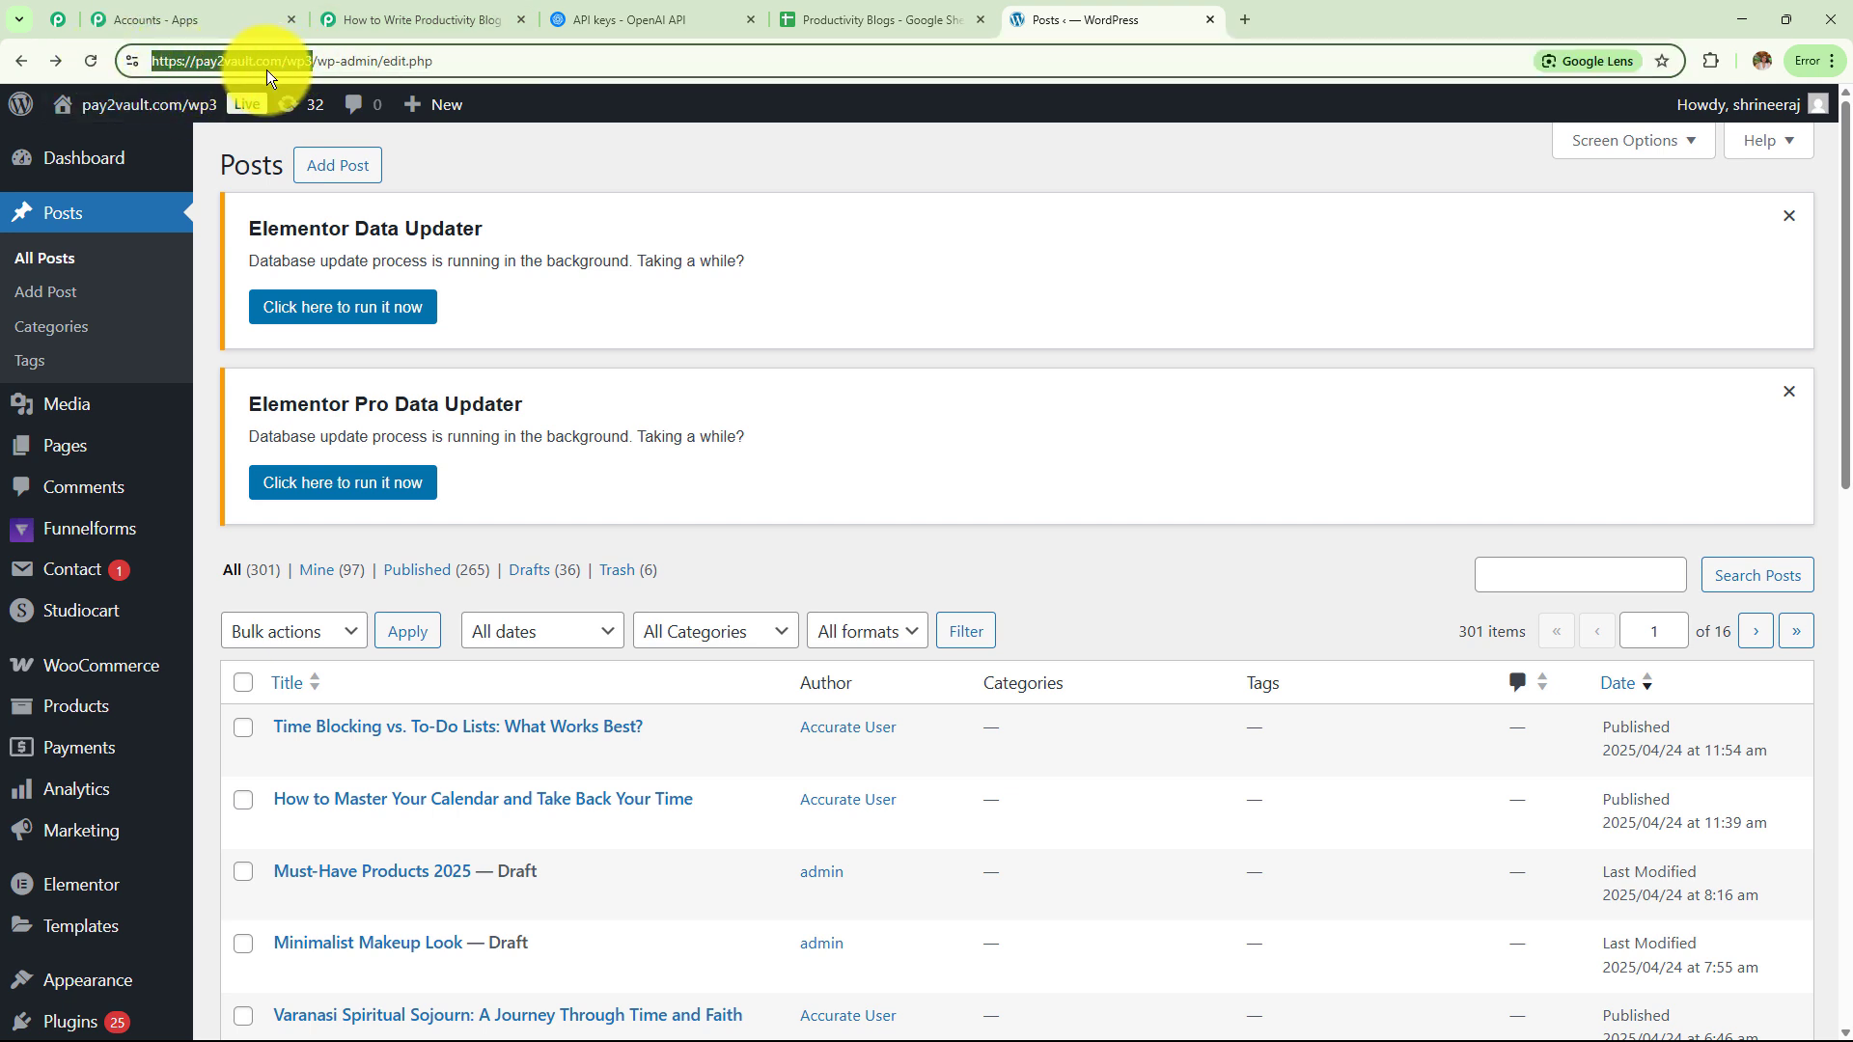
click(482, 17)
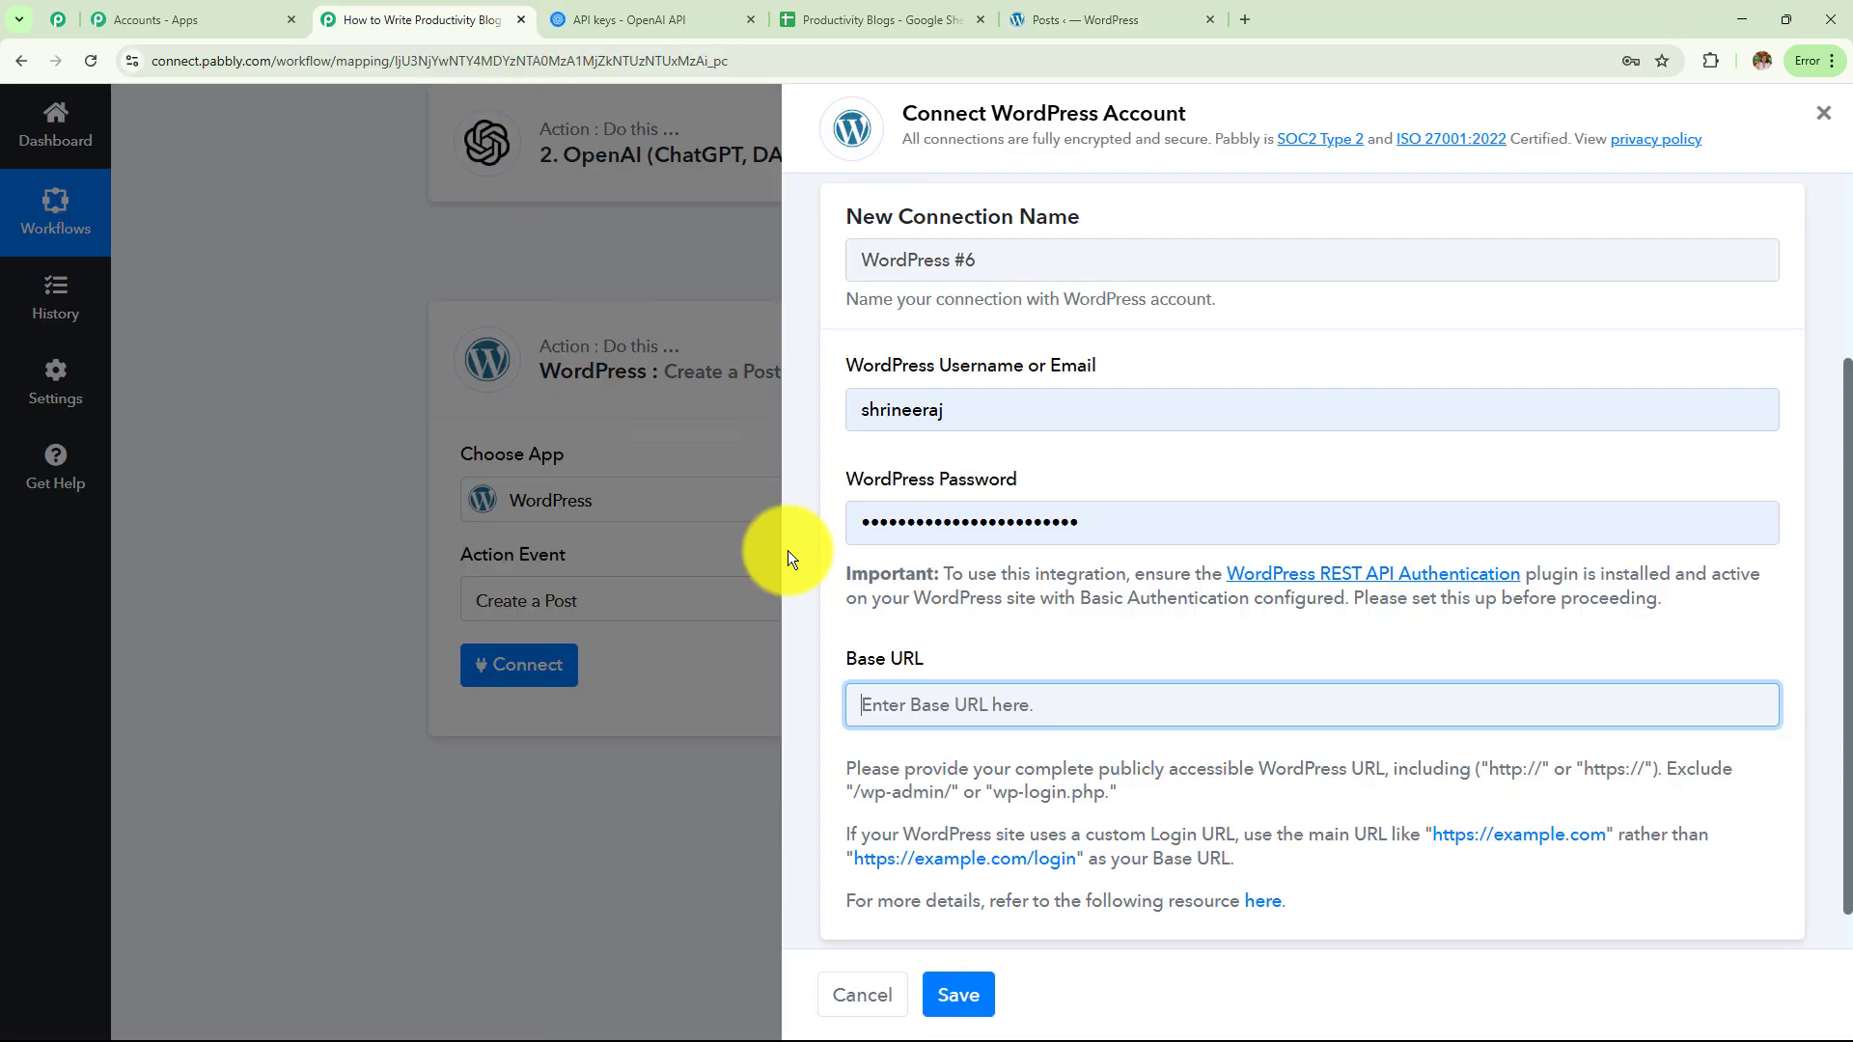
key(ctrl+v)
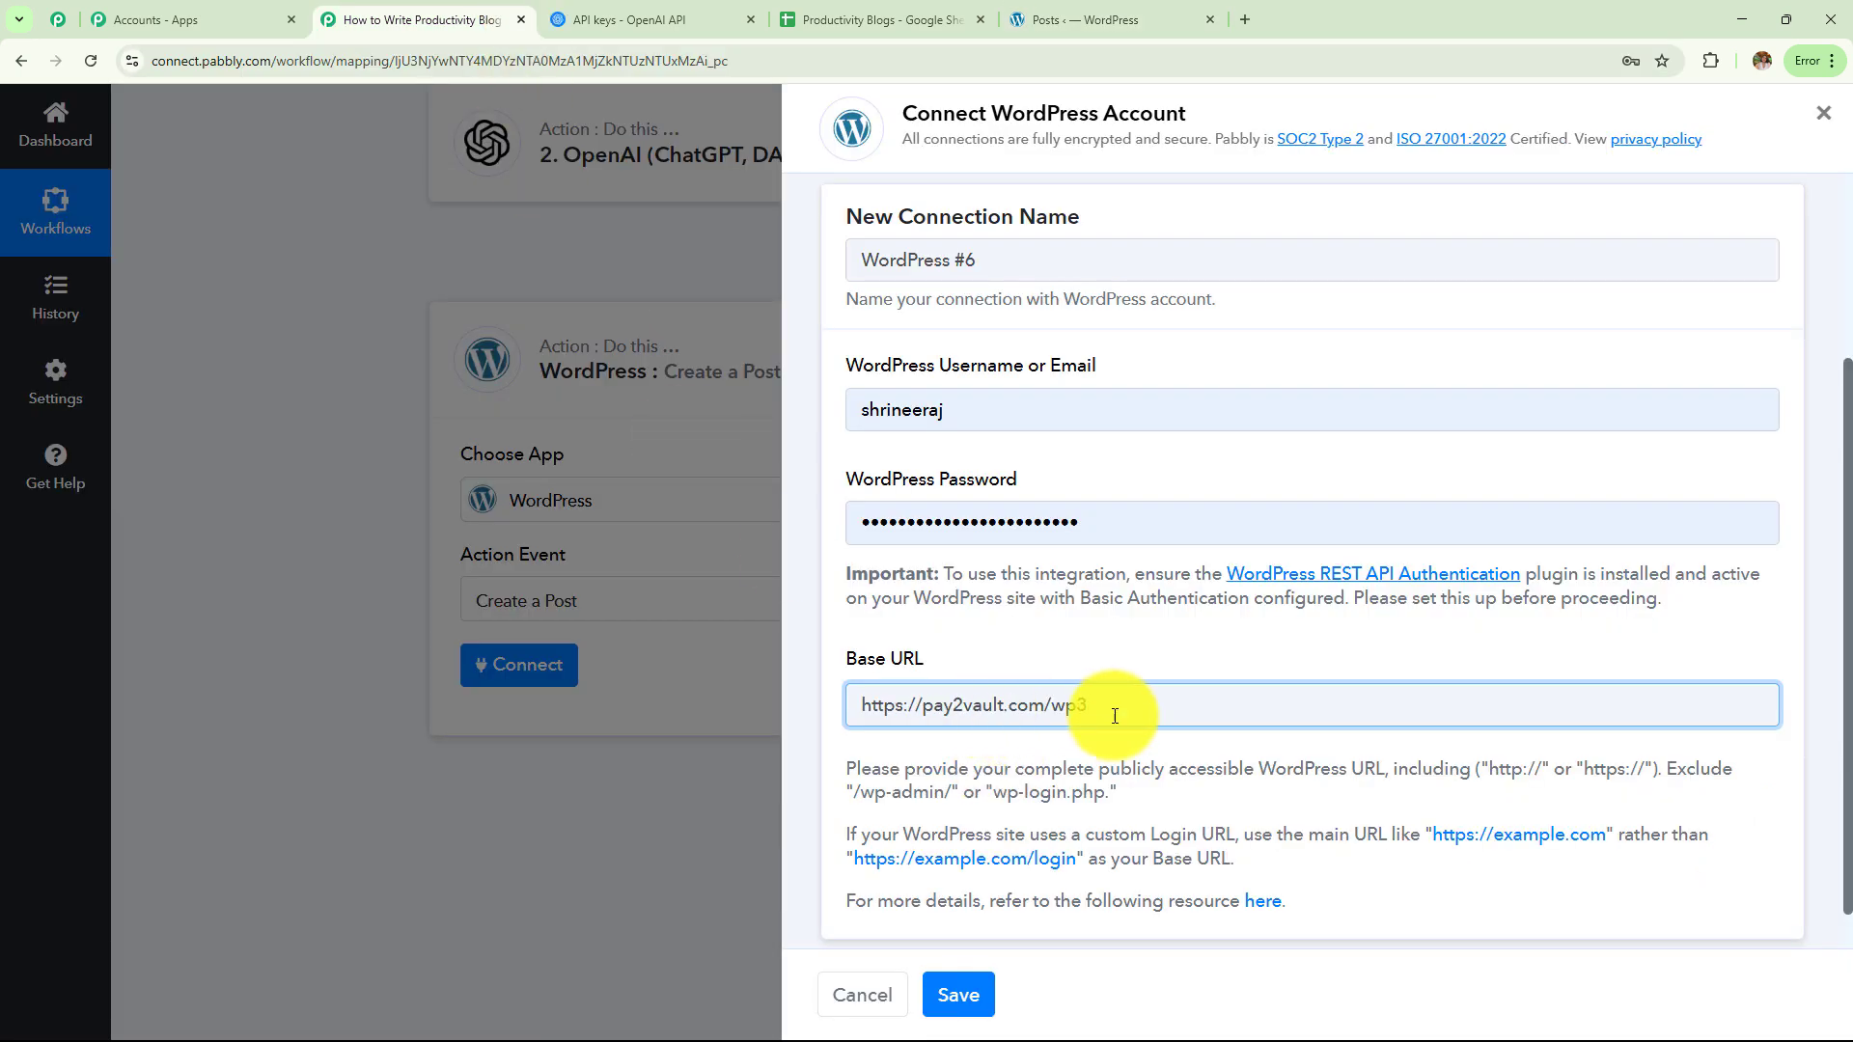
click(955, 994)
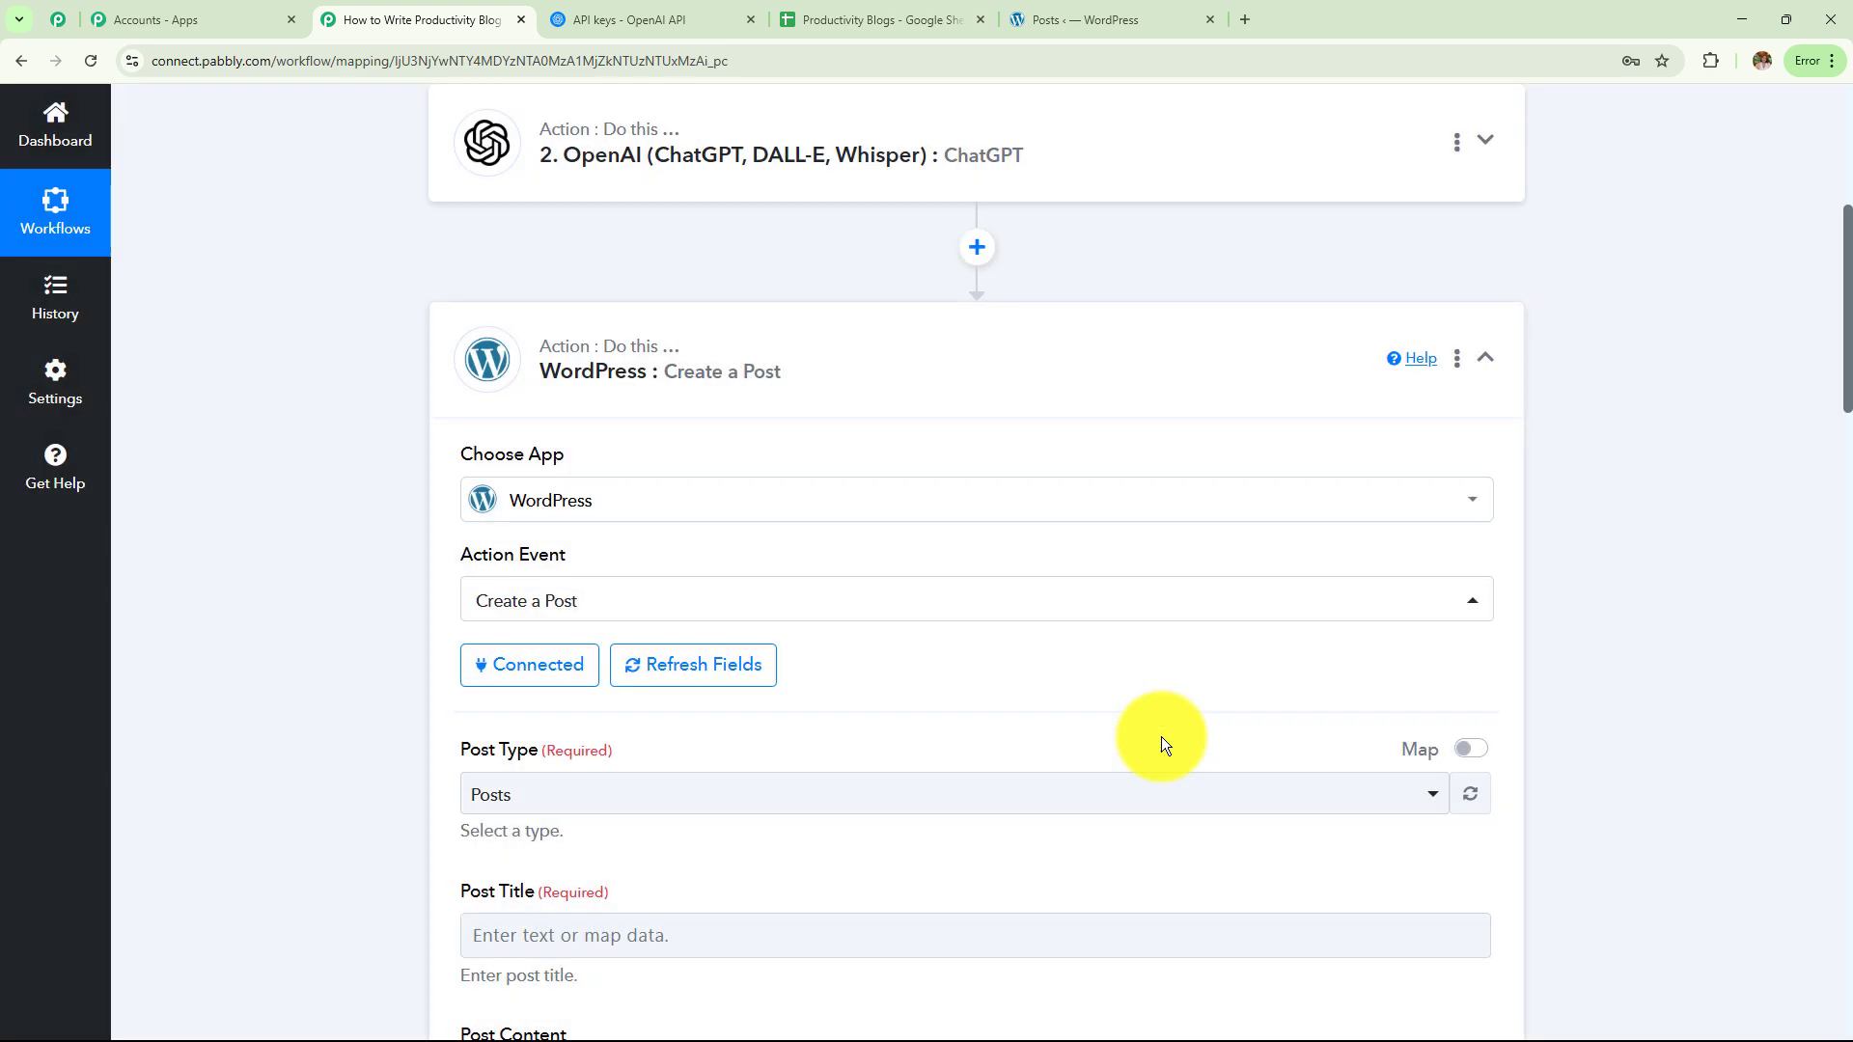
Set the WordPress Post Type to Posts and map the sheet's Title column into Post Title
scroll(871, 633, down, 5)
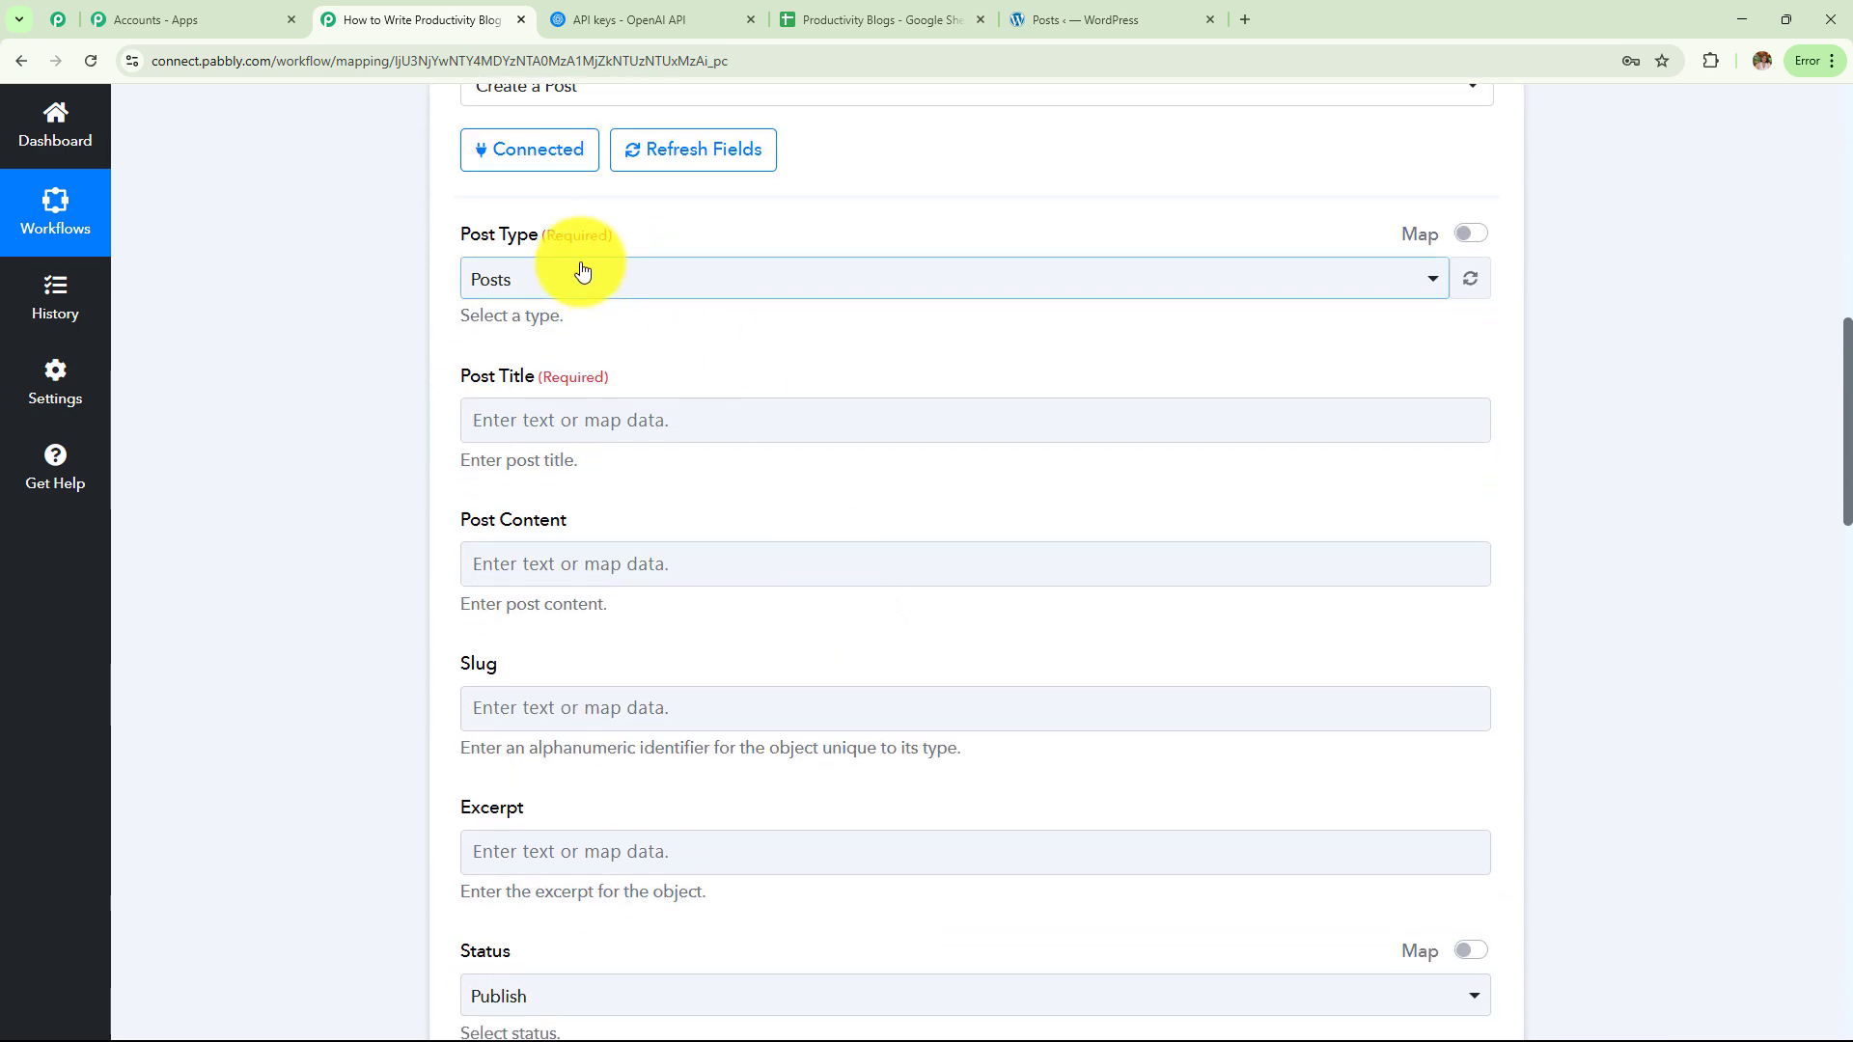
click(579, 280)
click(581, 406)
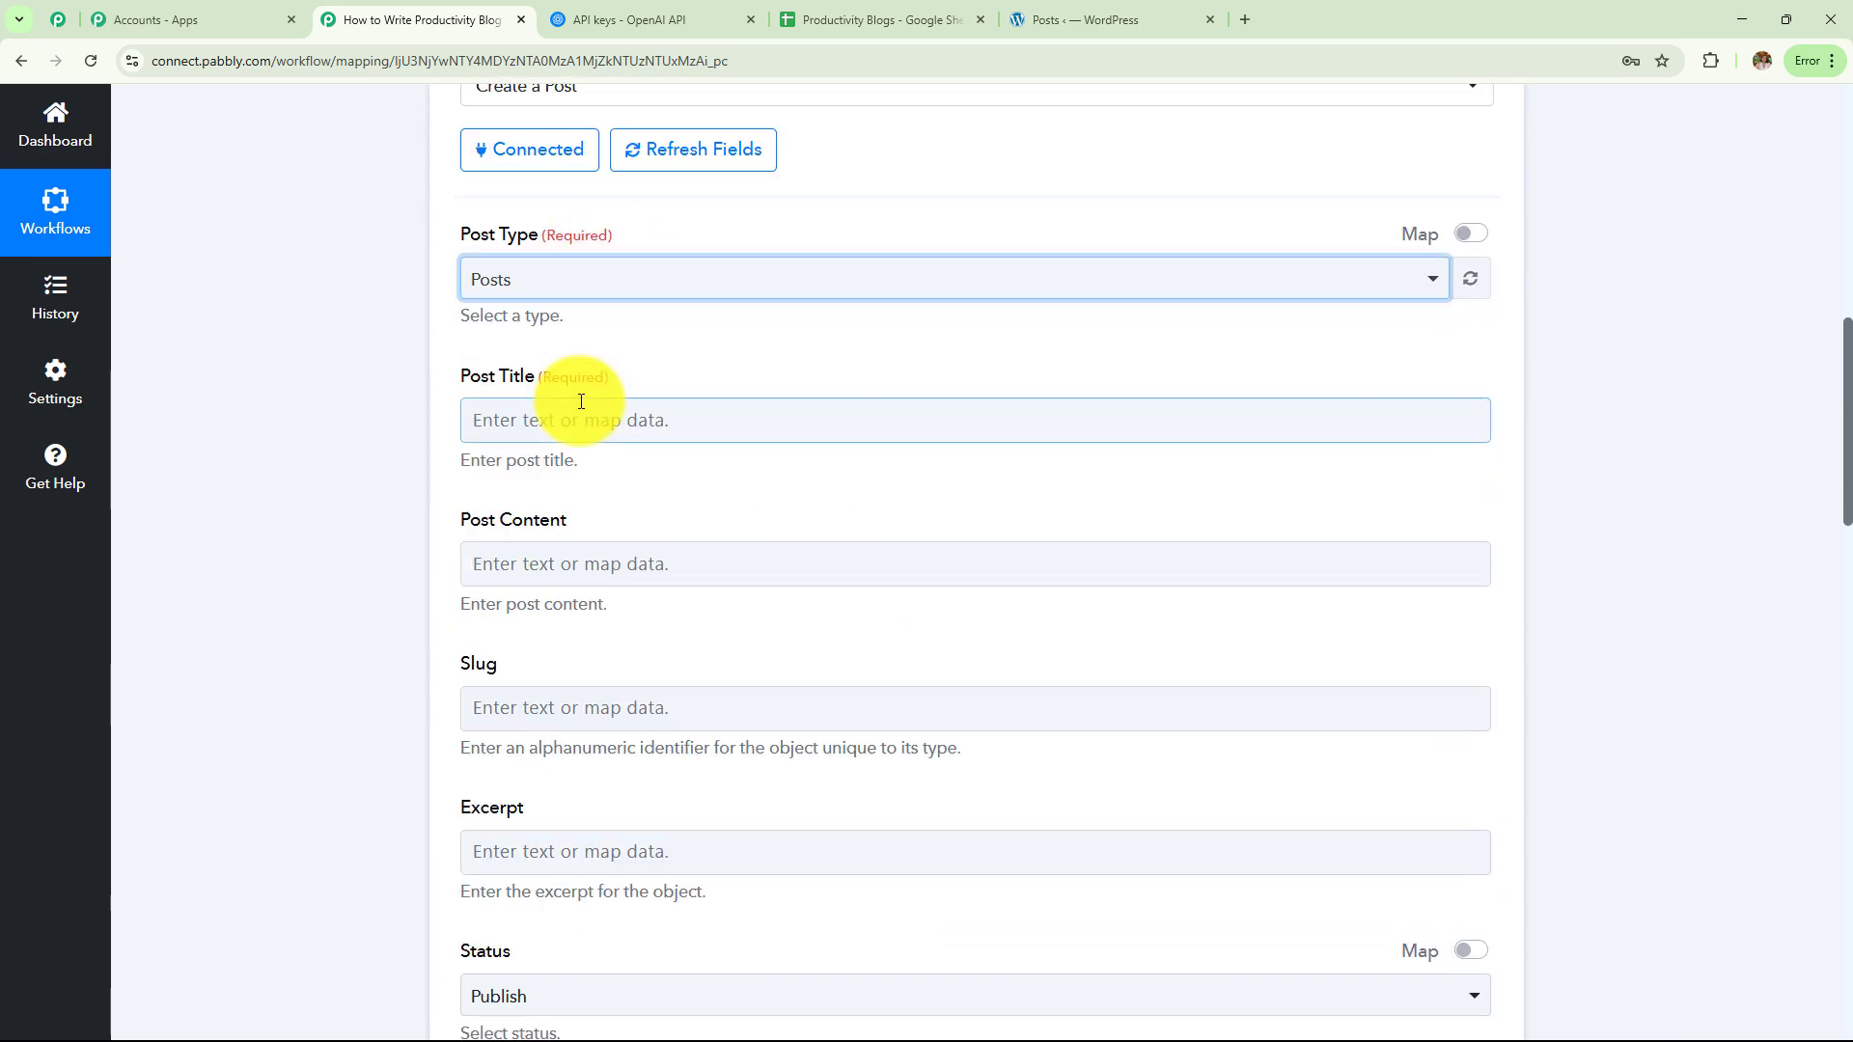
click(576, 422)
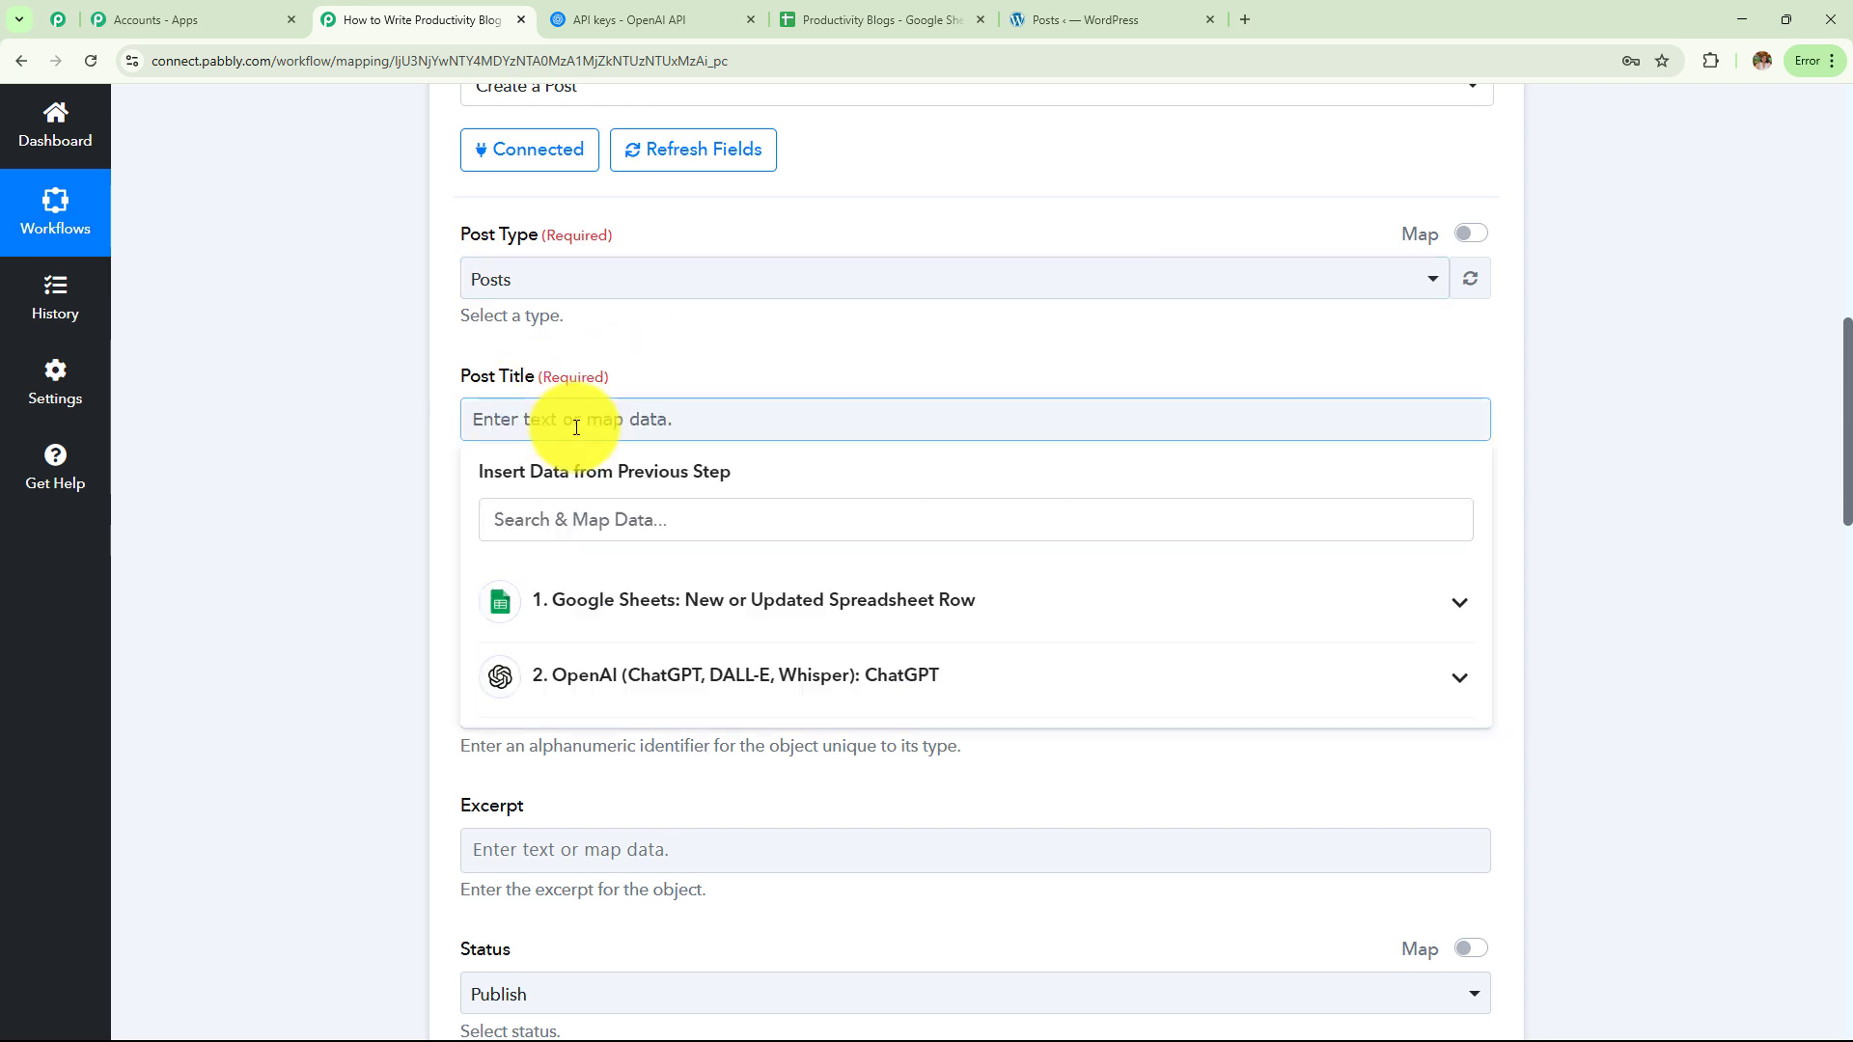
click(604, 622)
click(650, 761)
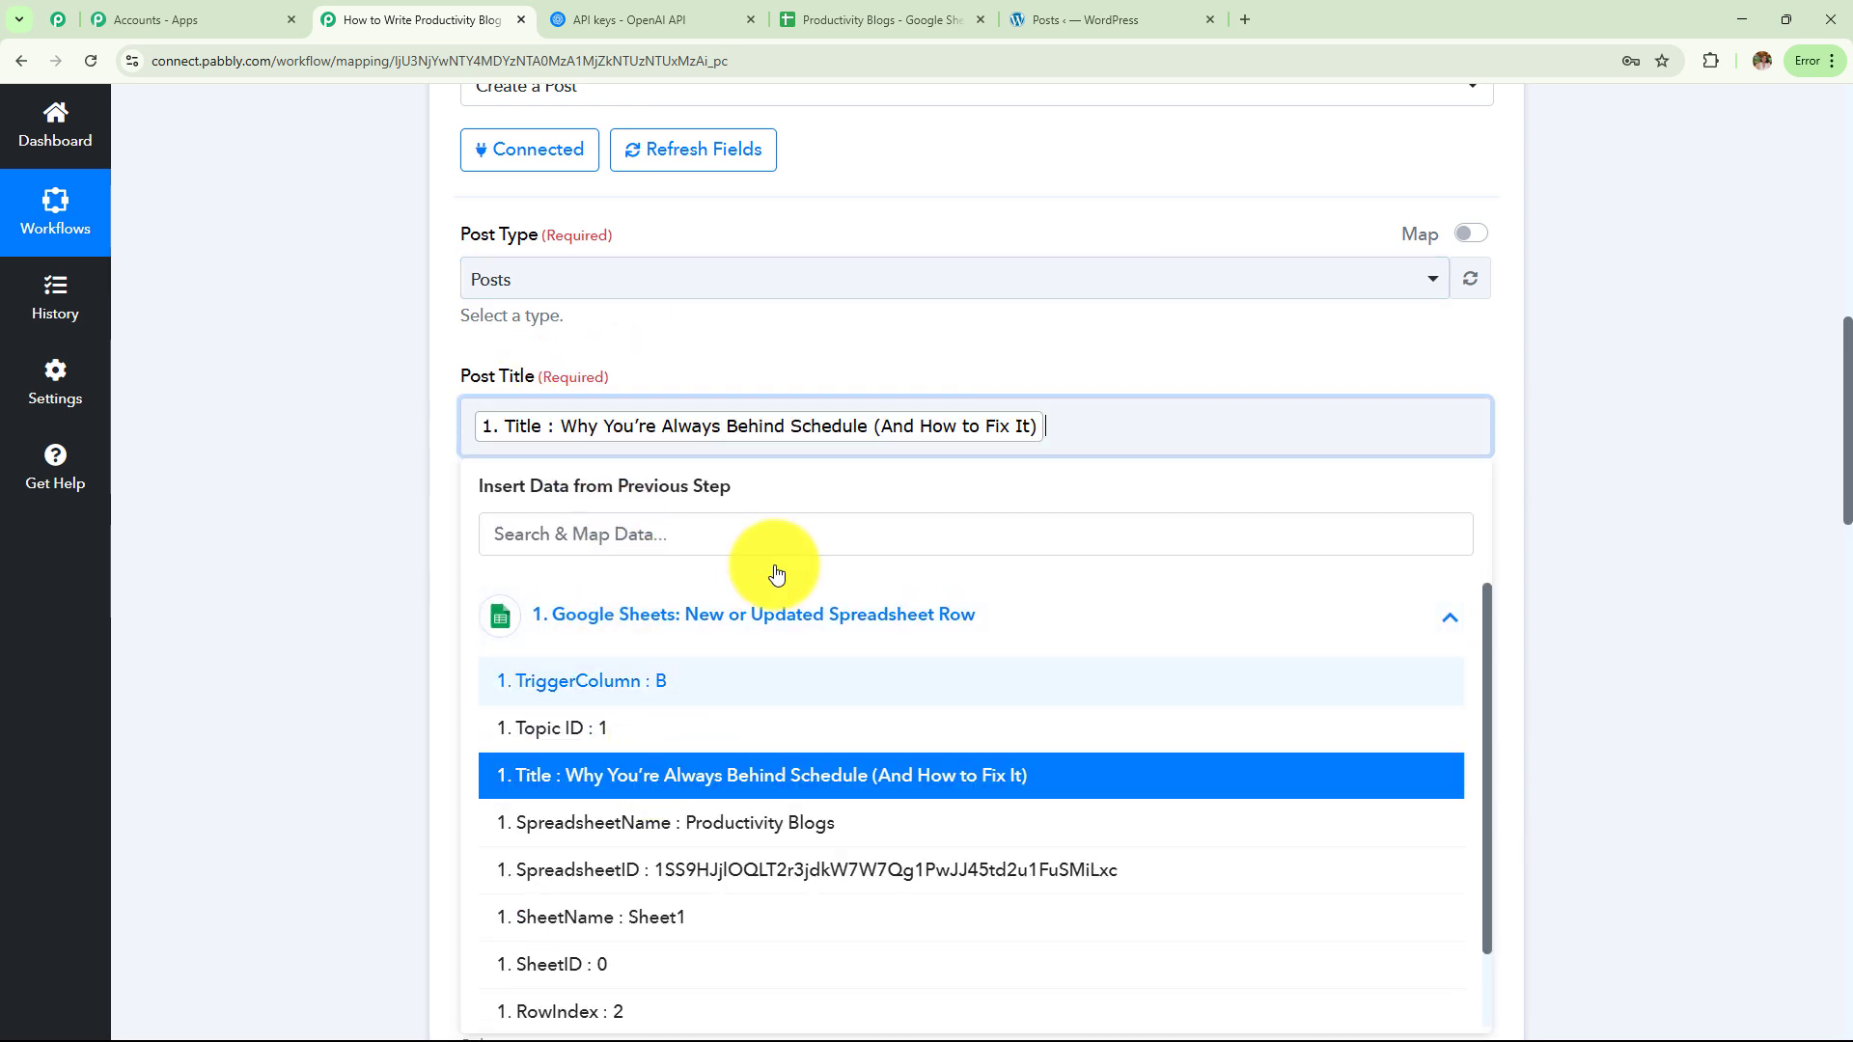
scroll(853, 332, down, 1)
click(318, 393)
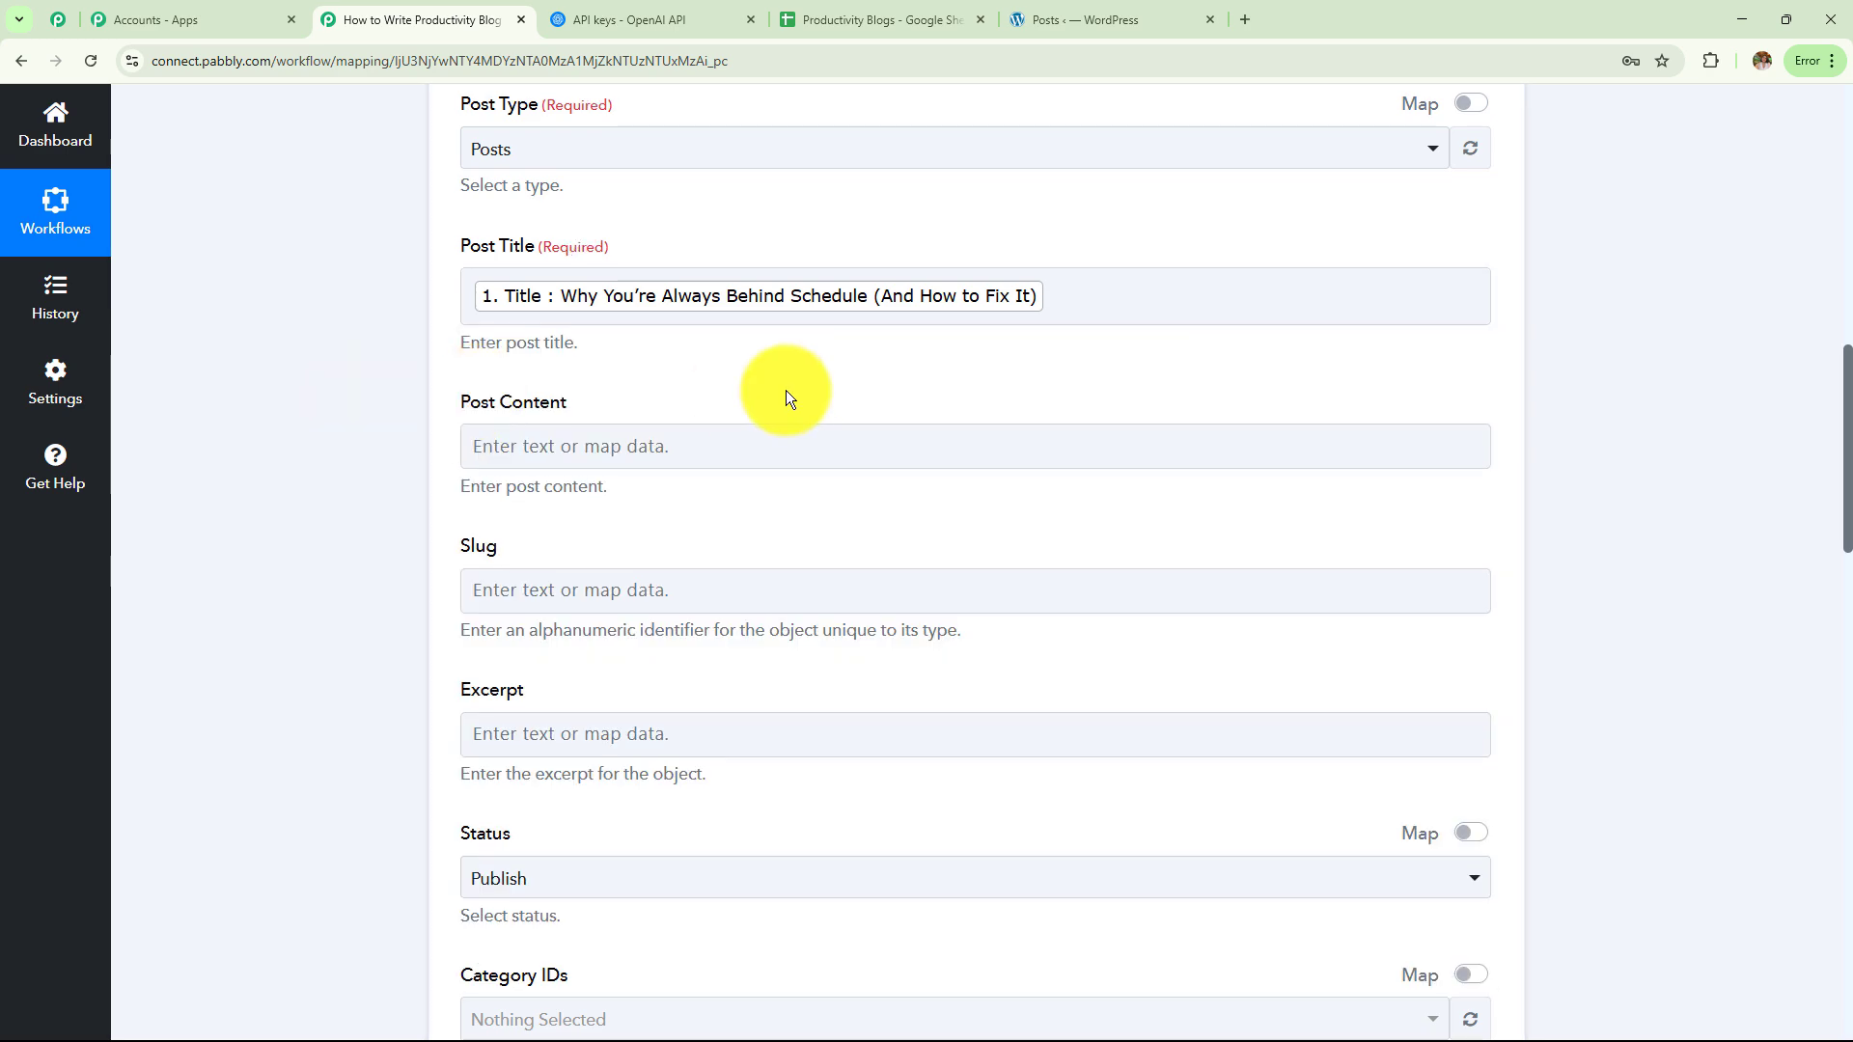
Map ChatGPT's Choices 0 Message Content into Post Content, leaving Slug and Excerpt empty
scroll(786, 390, down, 2)
click(772, 339)
click(773, 577)
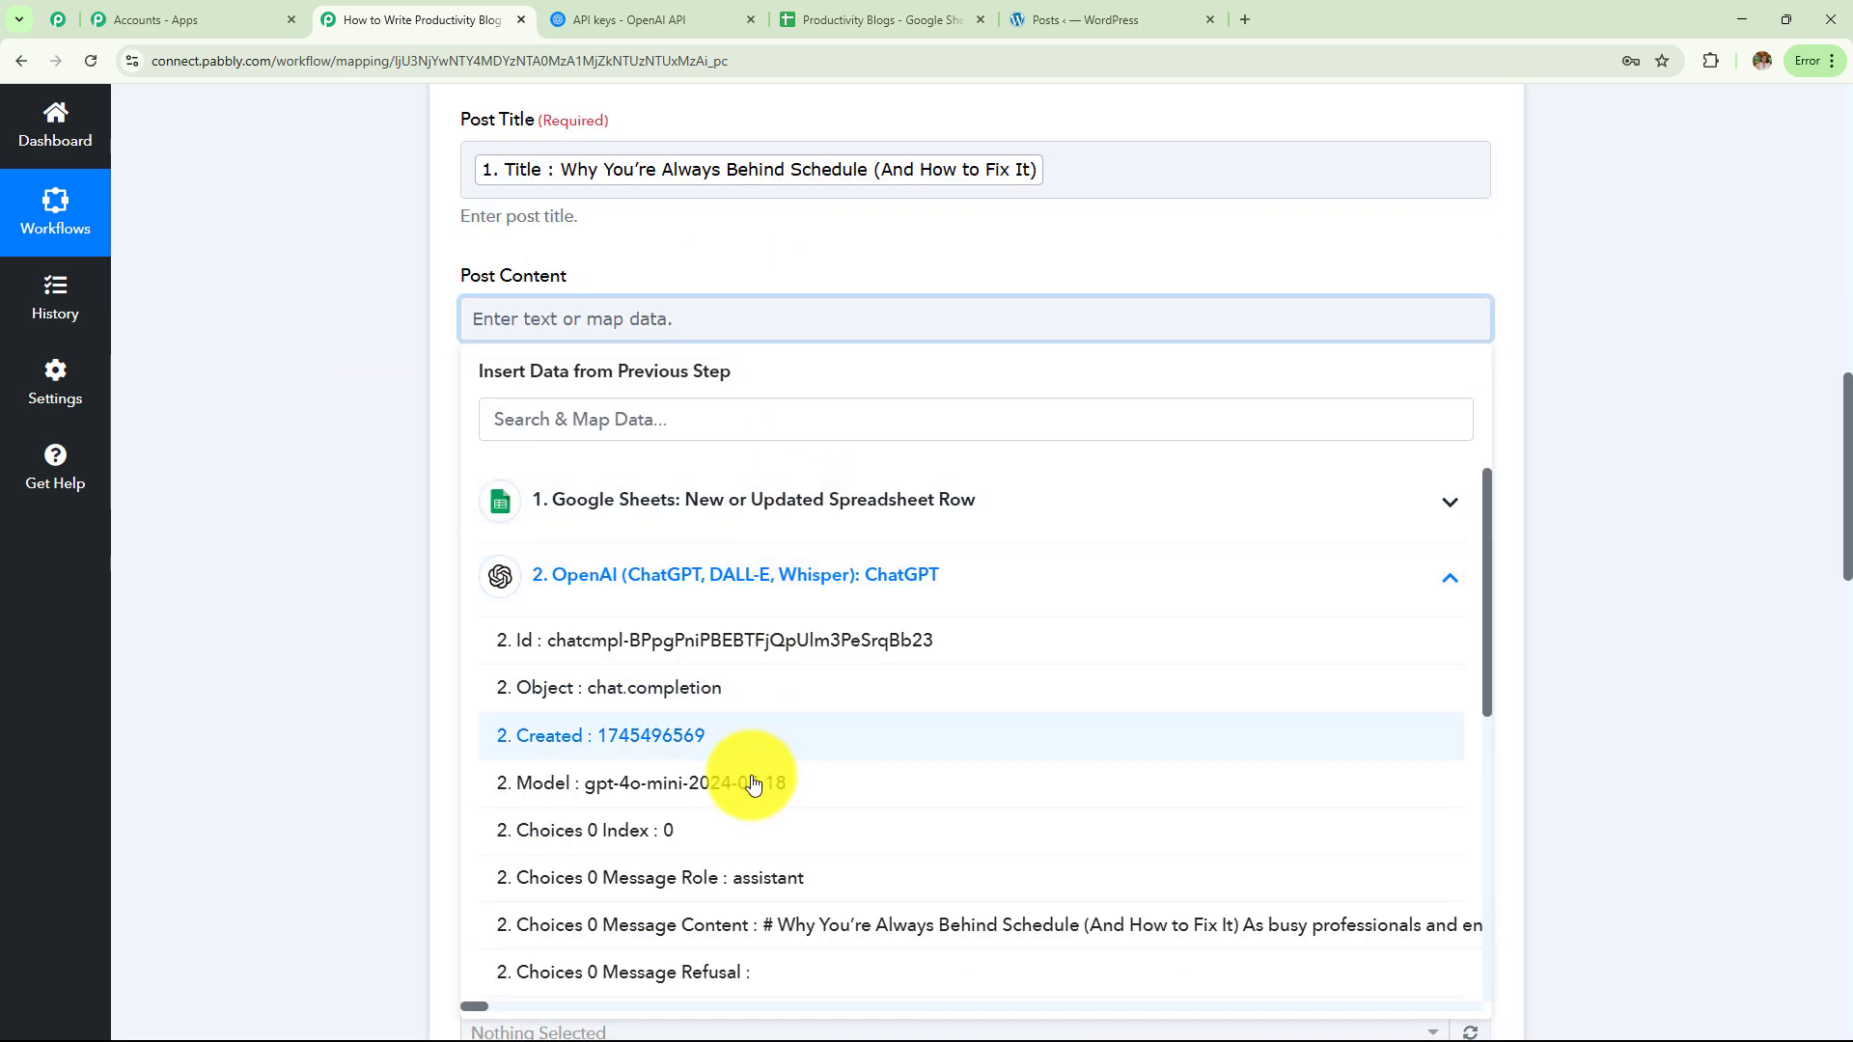
click(746, 924)
click(253, 683)
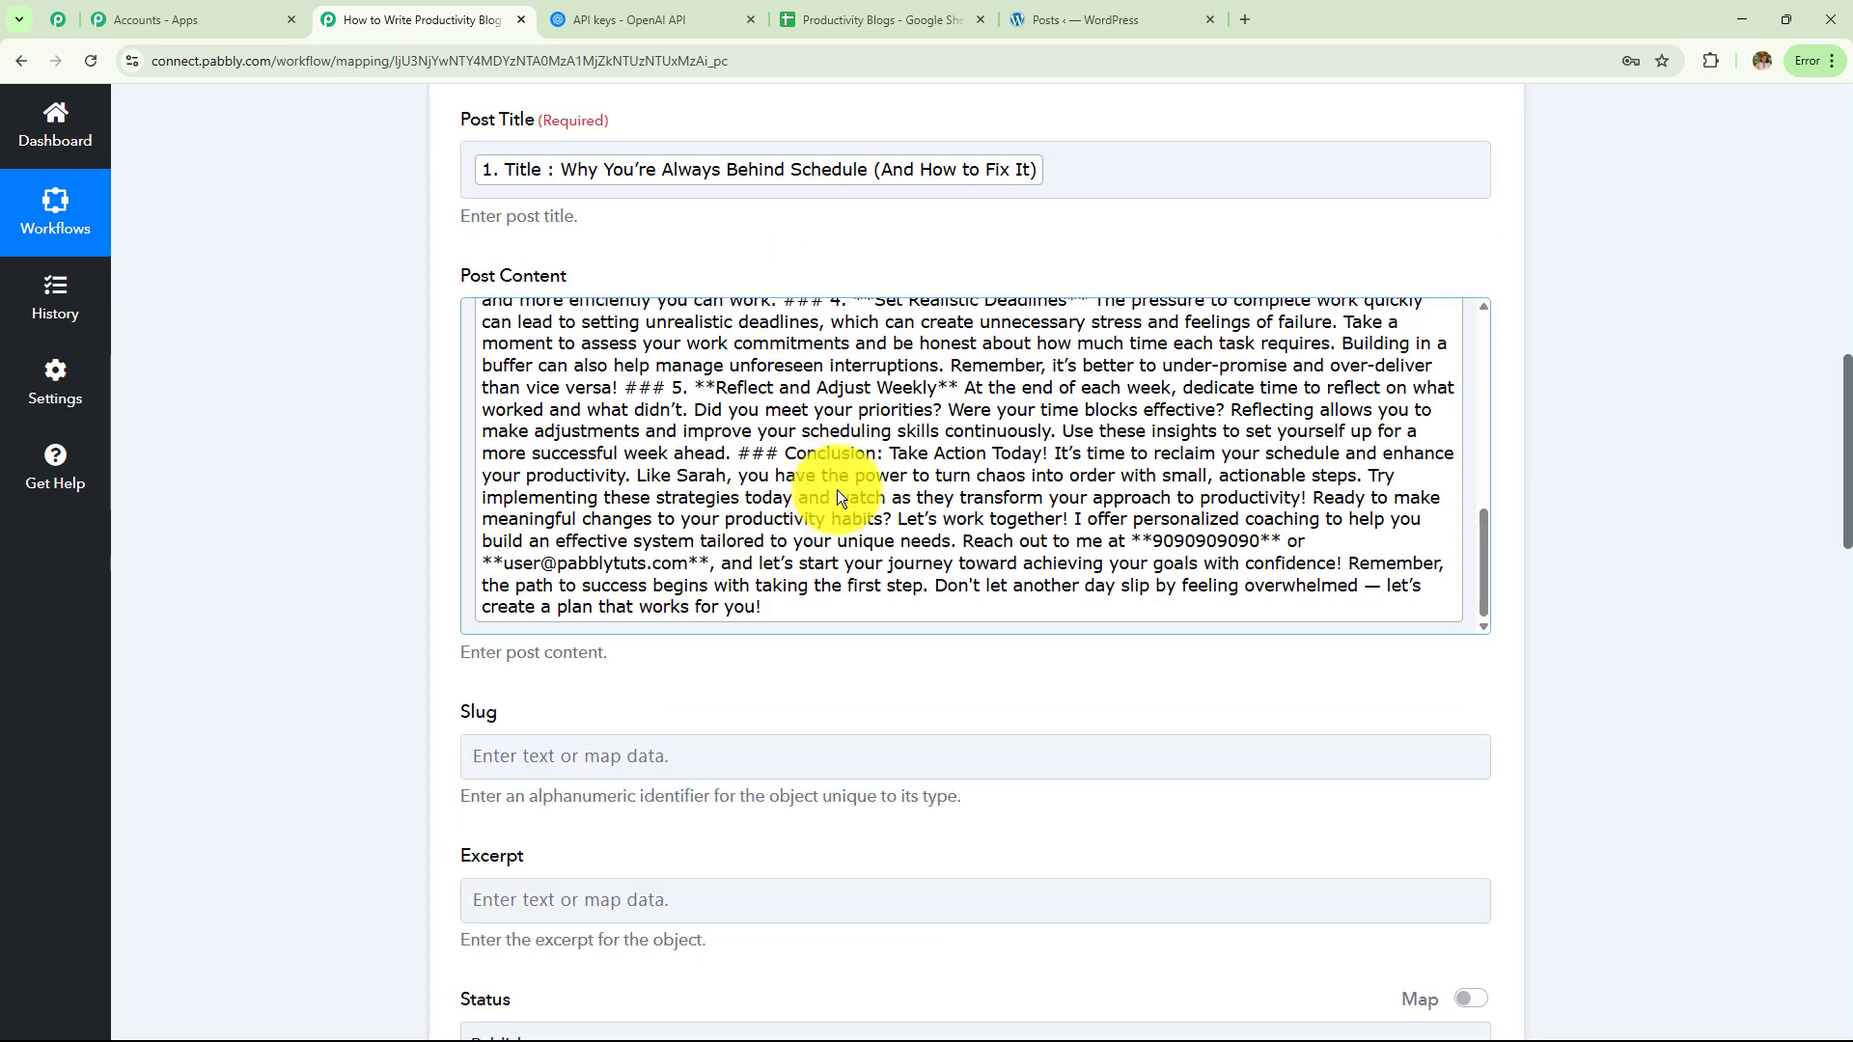
scroll(837, 489, down, 1)
scroll(837, 490, down, 3)
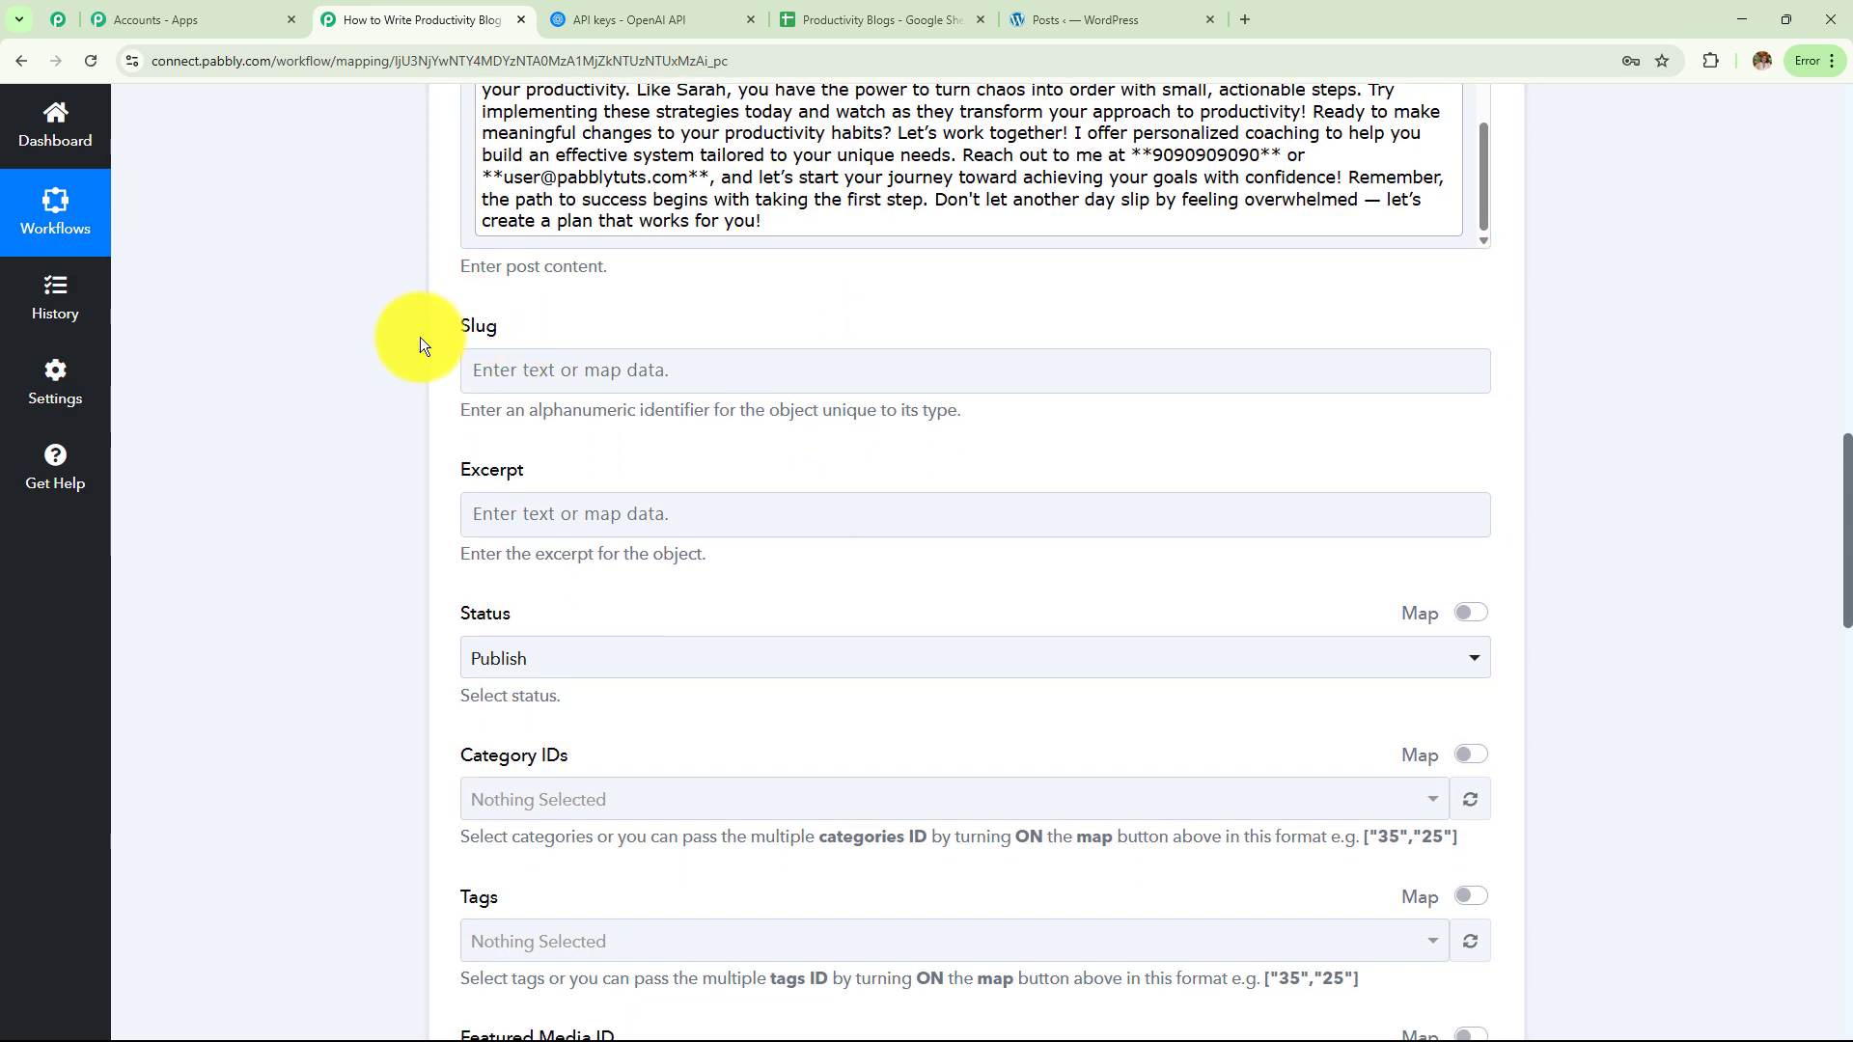
drag(438, 334, 588, 551)
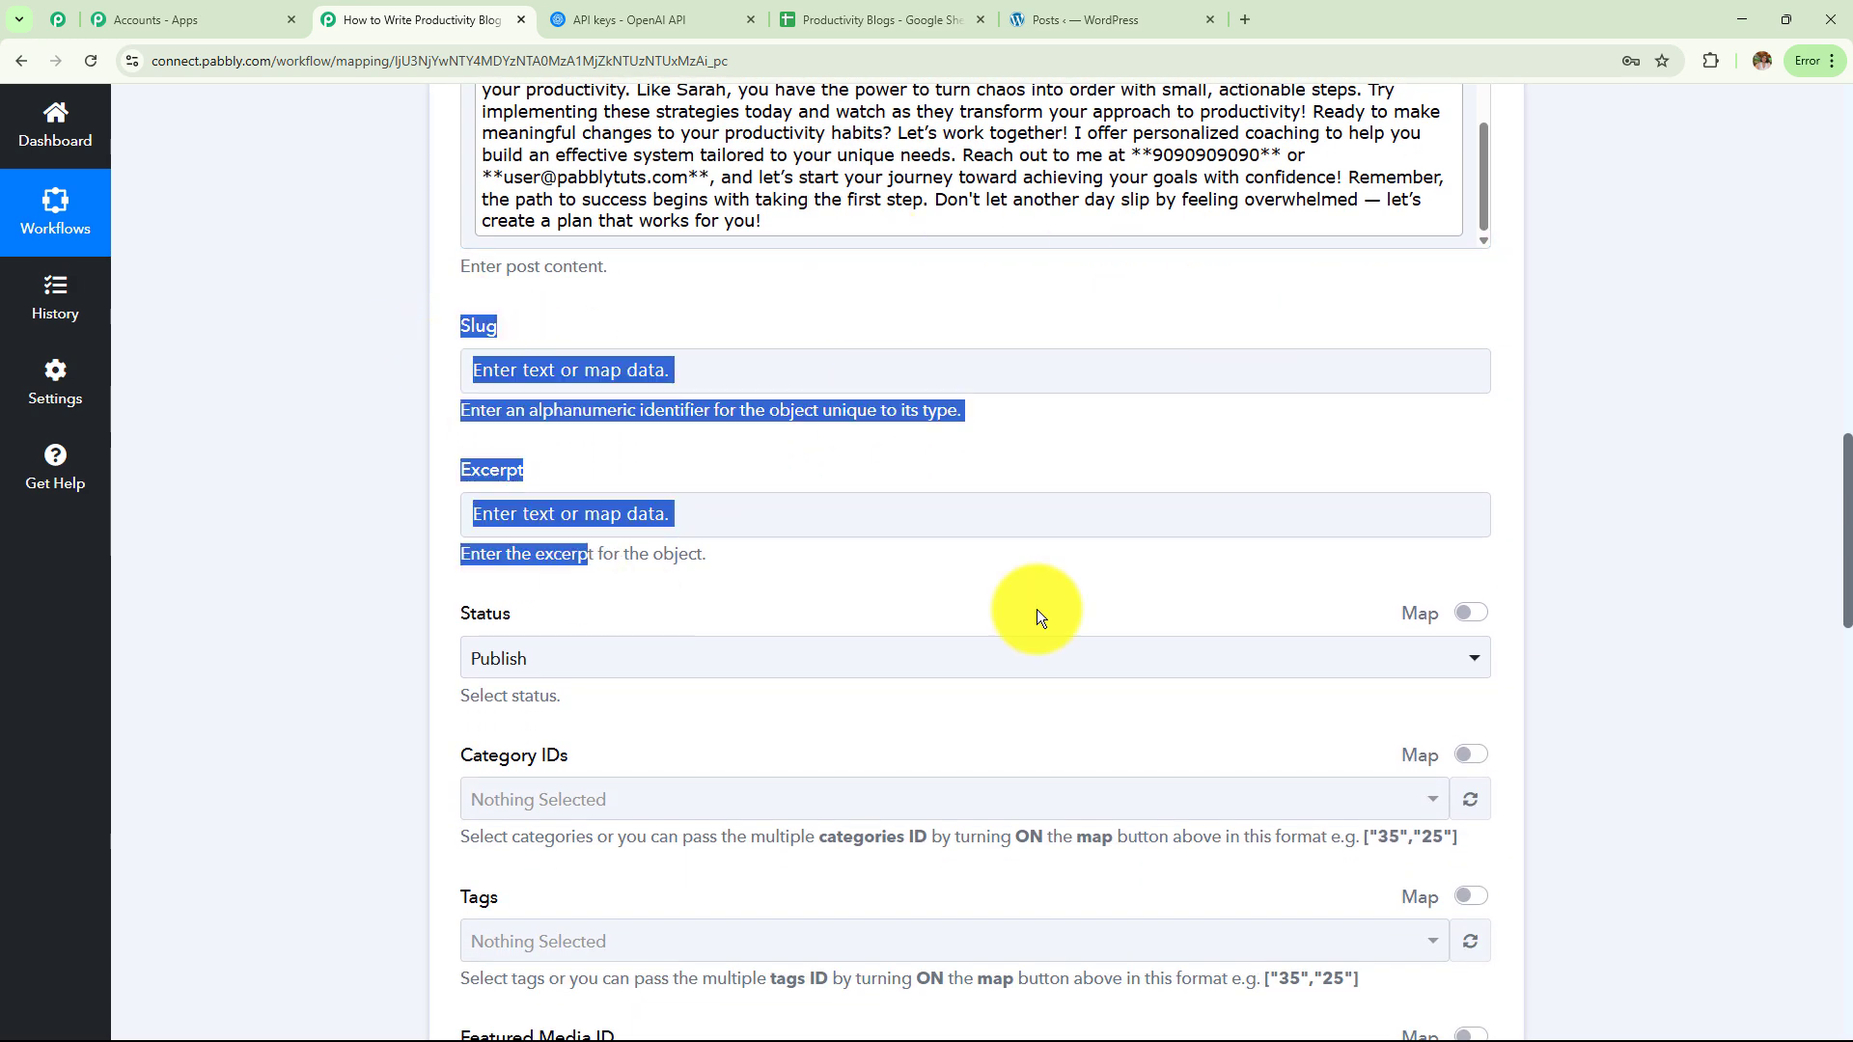
scroll(977, 370, down, 1)
Set the WordPress post Status to Publish
scroll(976, 371, down, 4)
click(605, 281)
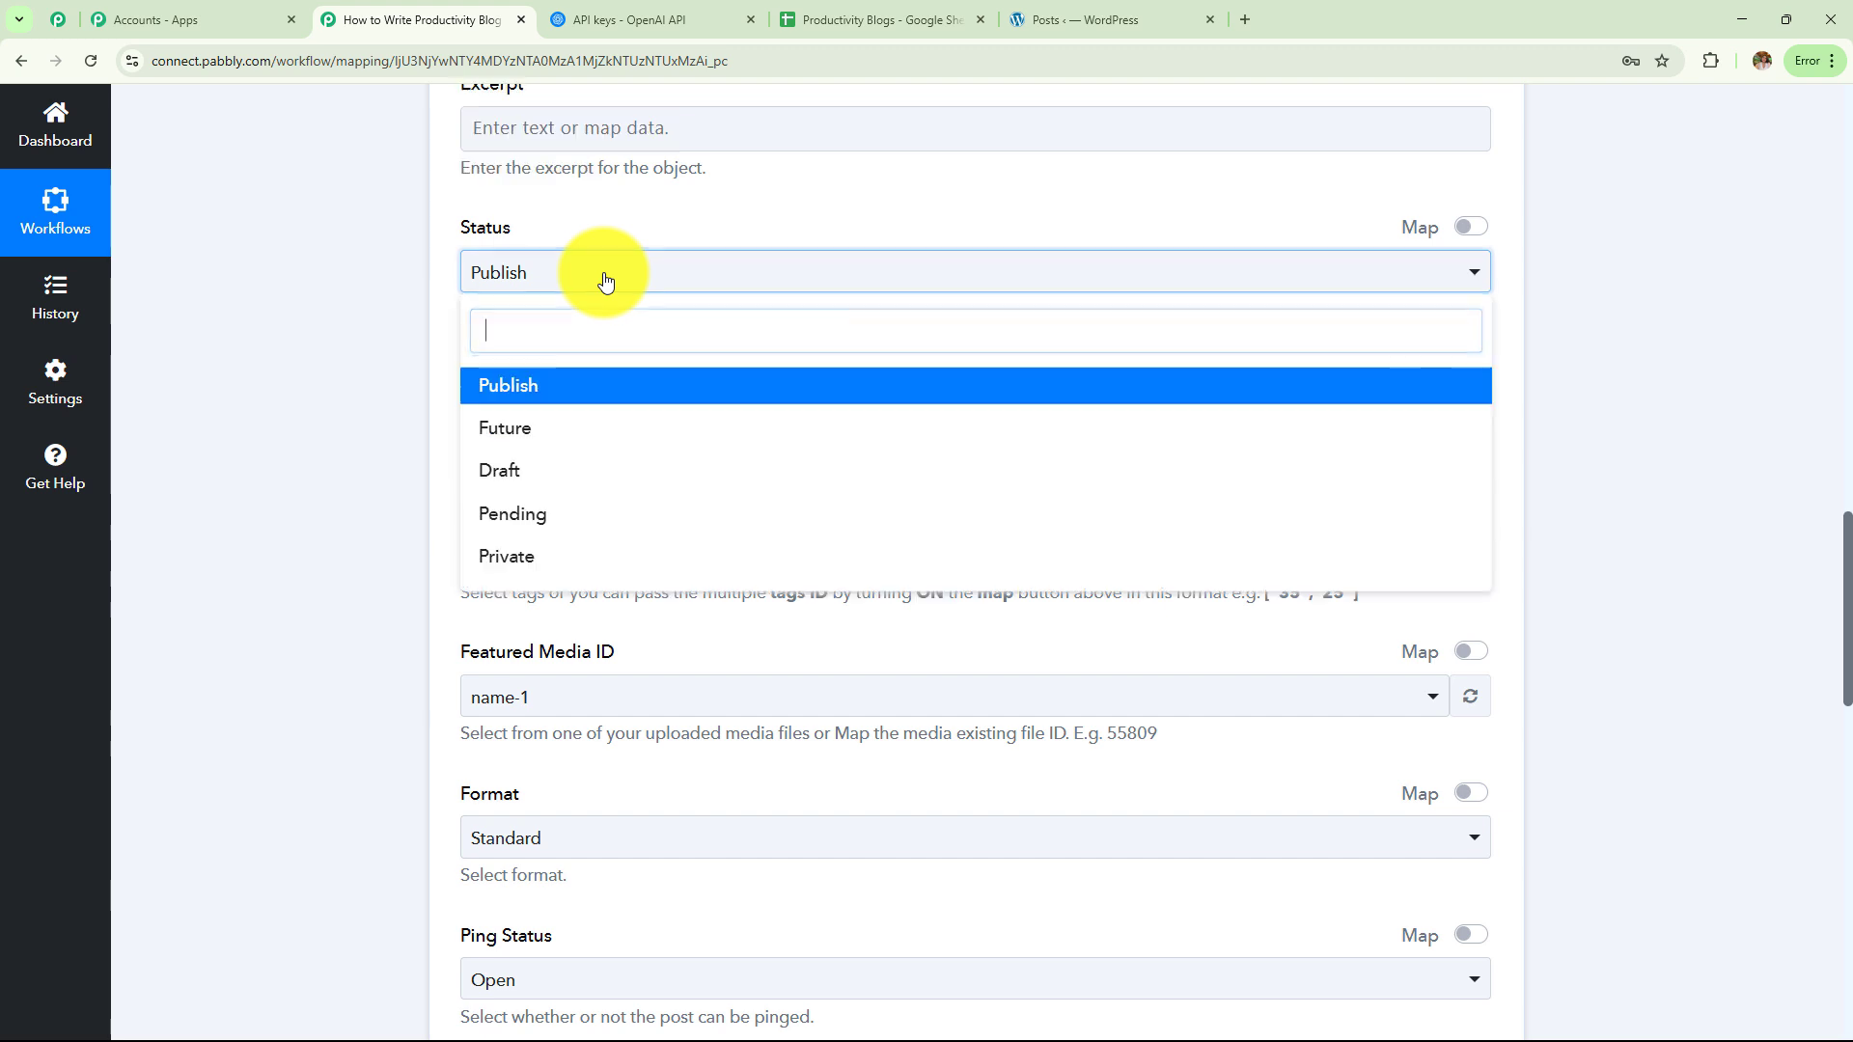
click(592, 390)
scroll(621, 386, down, 1)
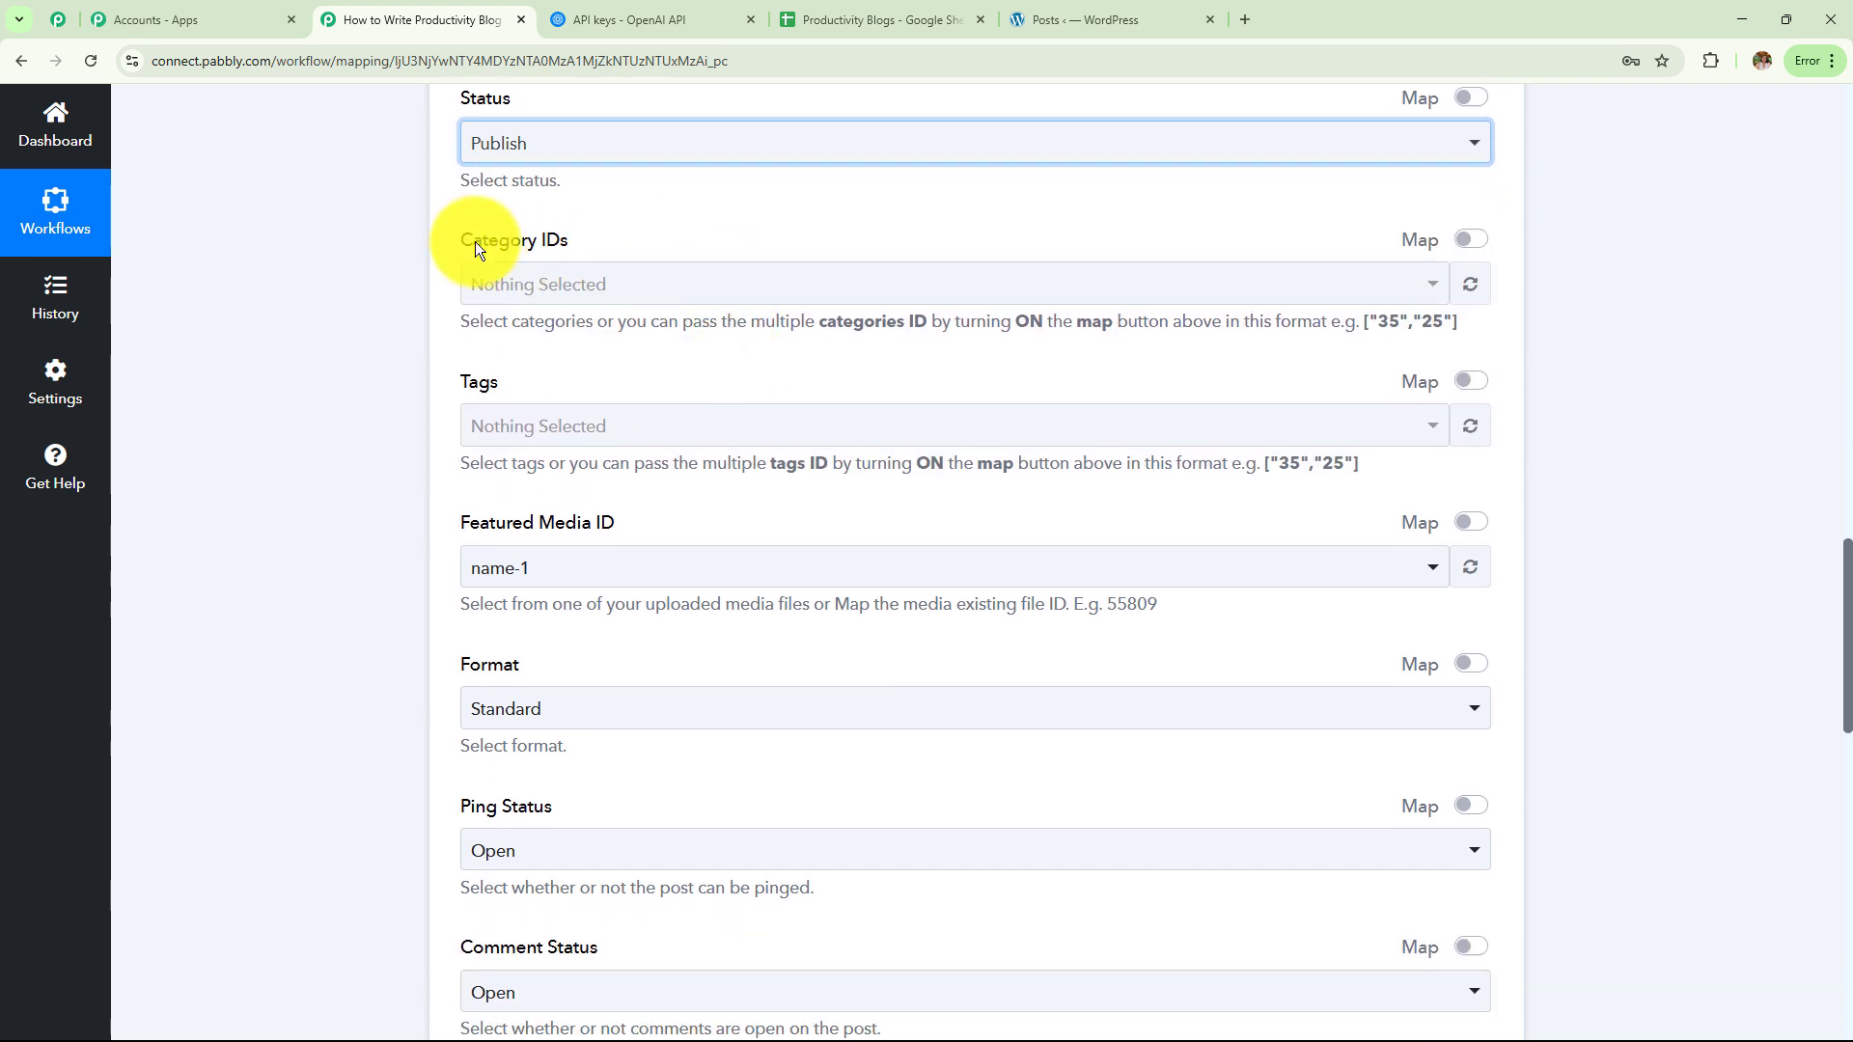
Switch Featured Media ID to mapped input and delete its 112492 value
drag(471, 241, 550, 496)
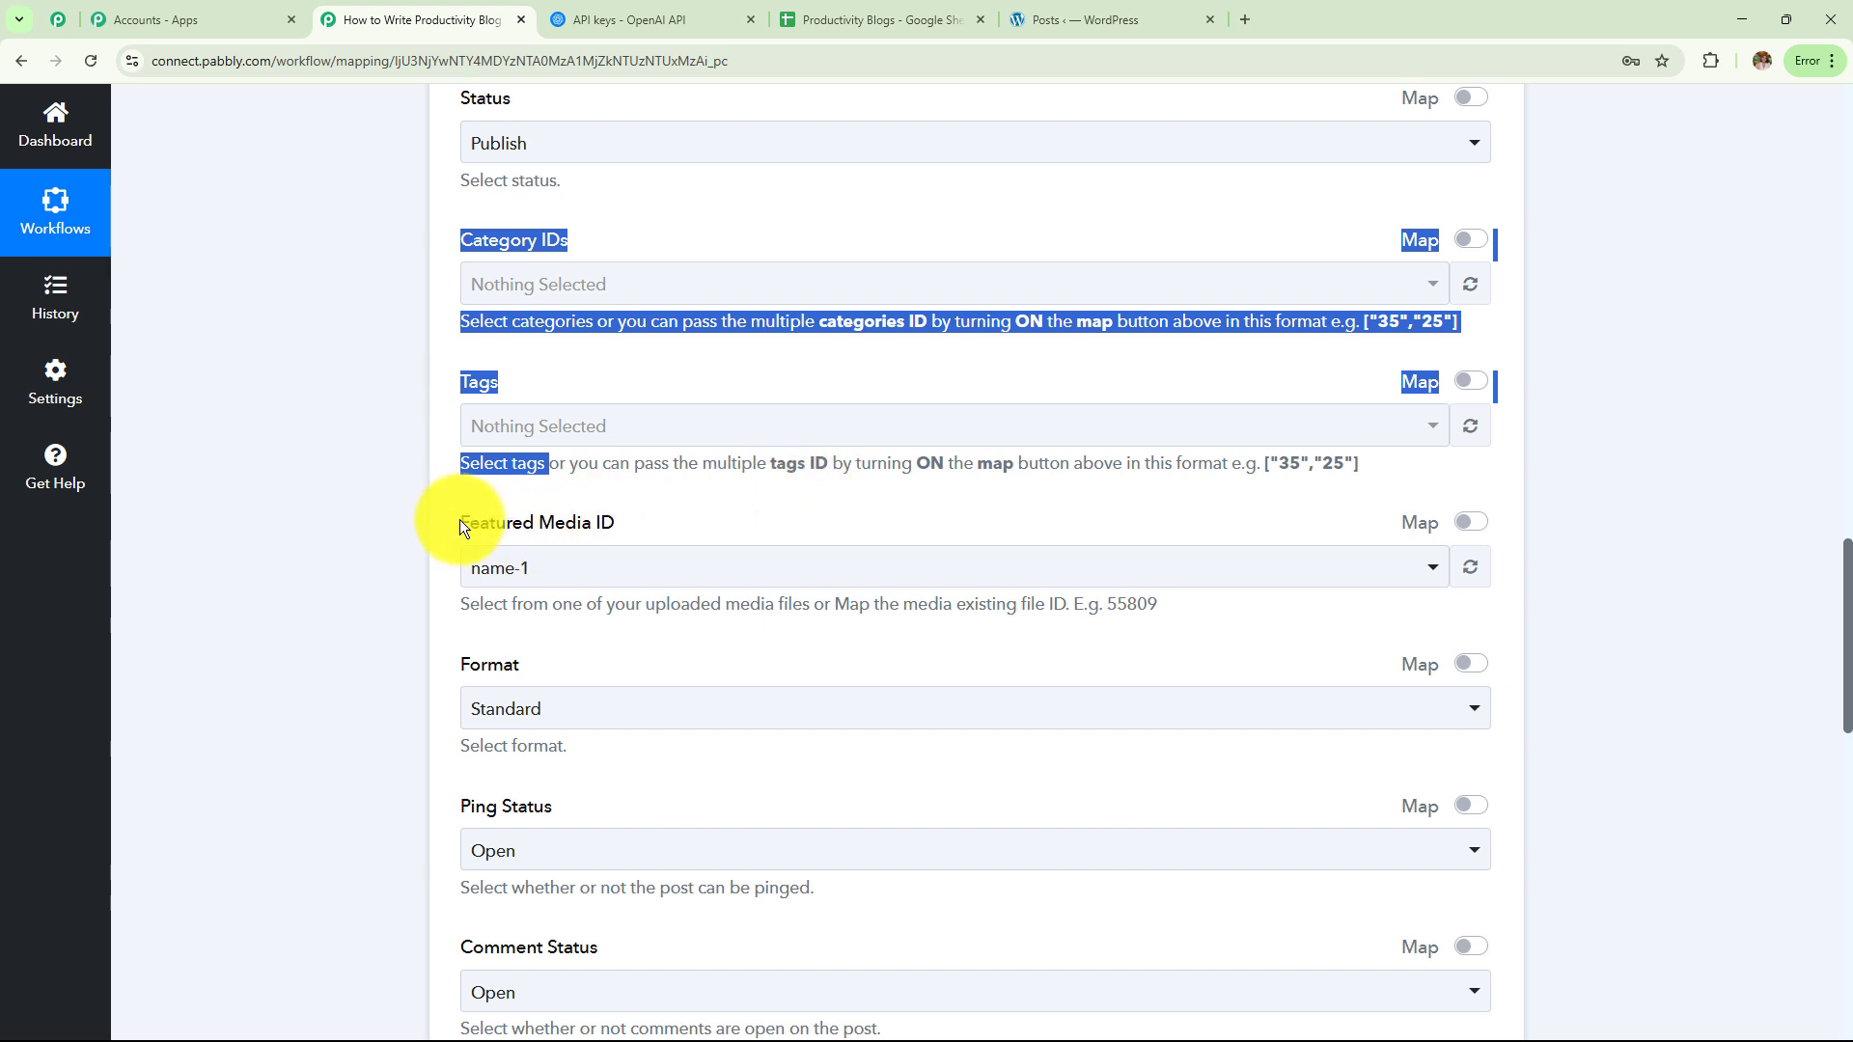
drag(459, 524, 1477, 526)
click(1471, 522)
click(551, 575)
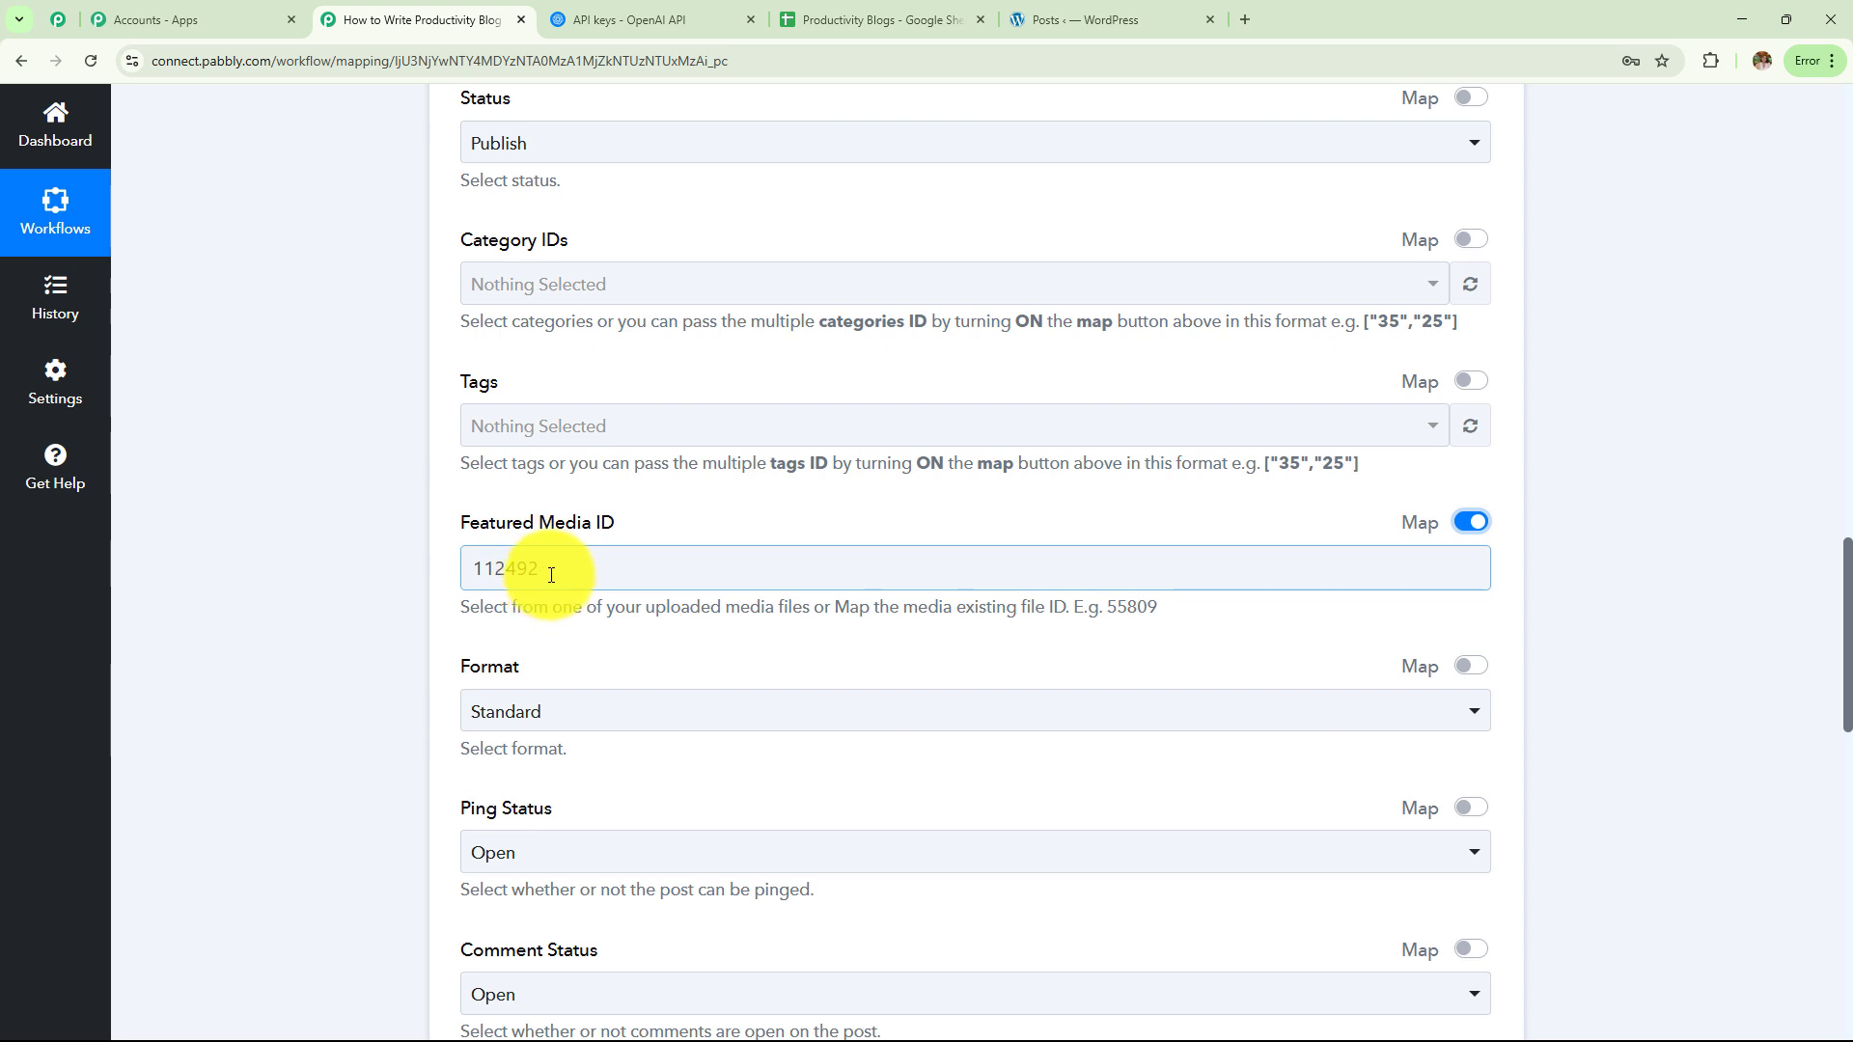
drag(552, 574, 249, 576)
key(BackSpace)
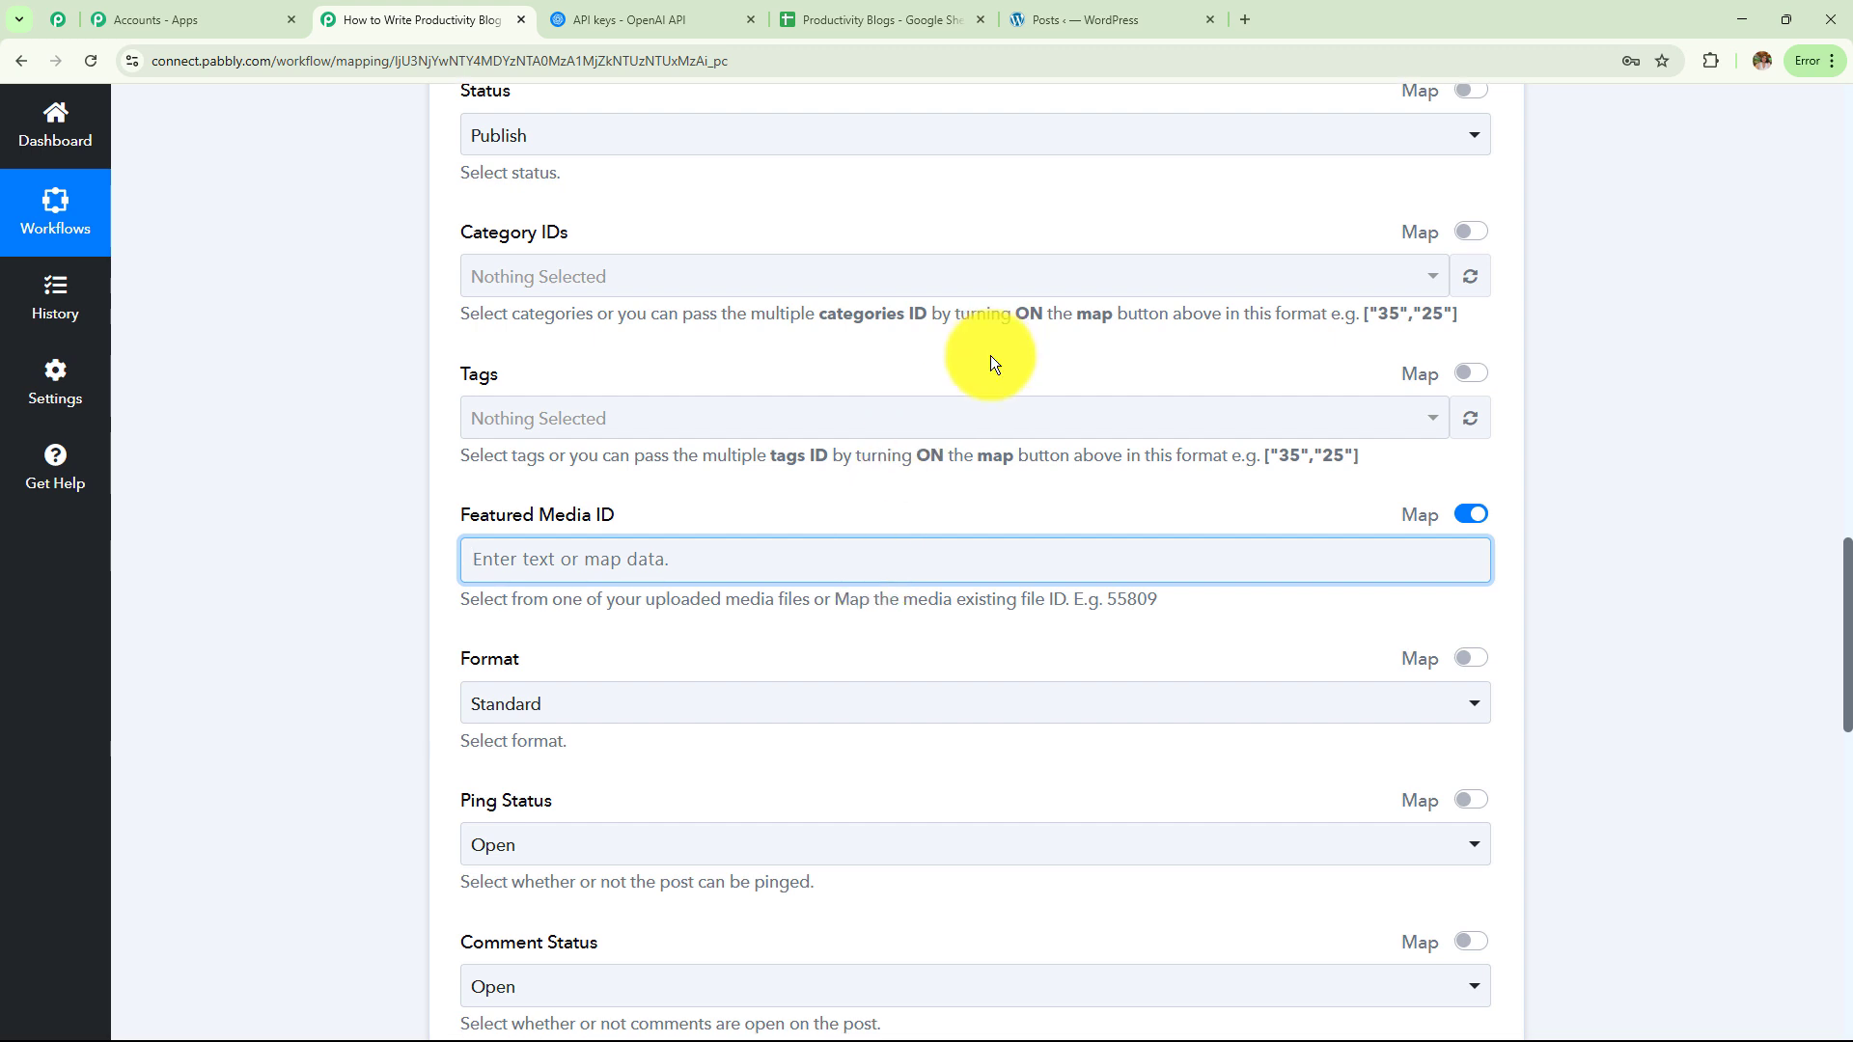
Review the remaining post settings: Standard format, open comments, the author, and Sticky False
scroll(990, 355, down, 4)
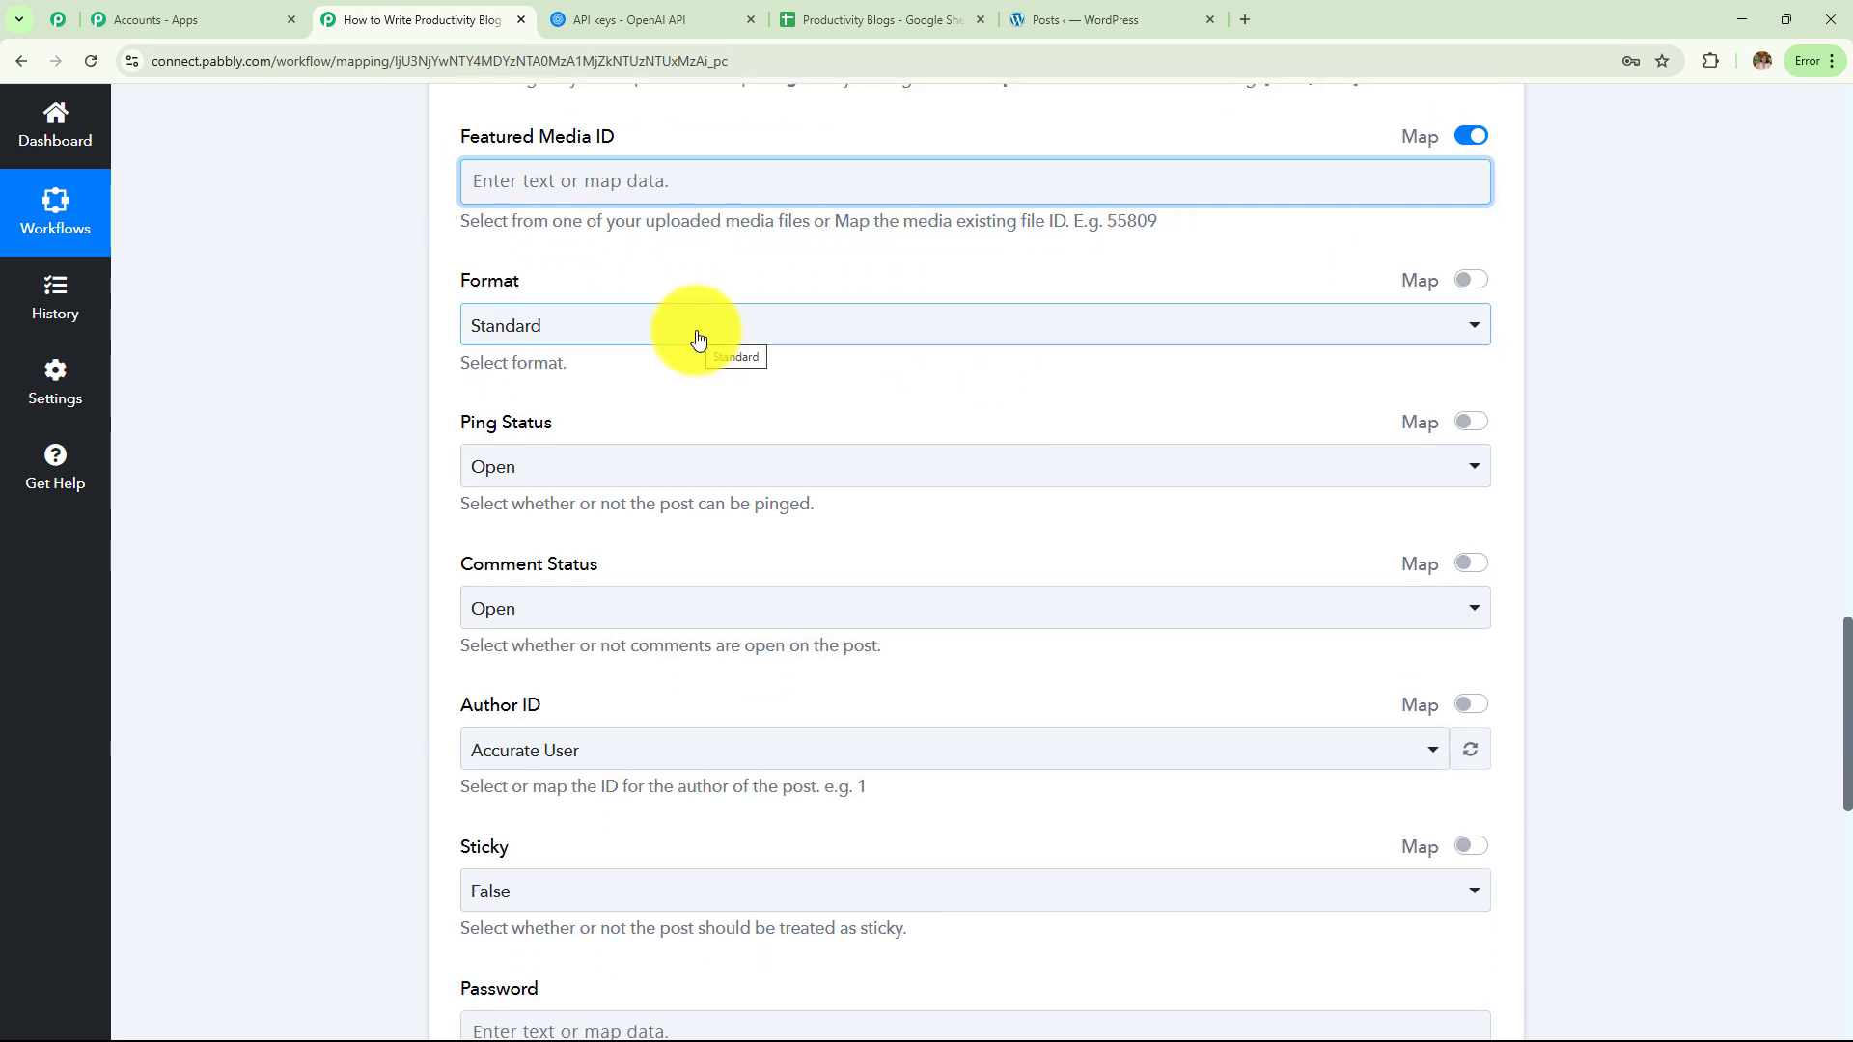
scroll(695, 333, down, 1)
scroll(686, 425, down, 3)
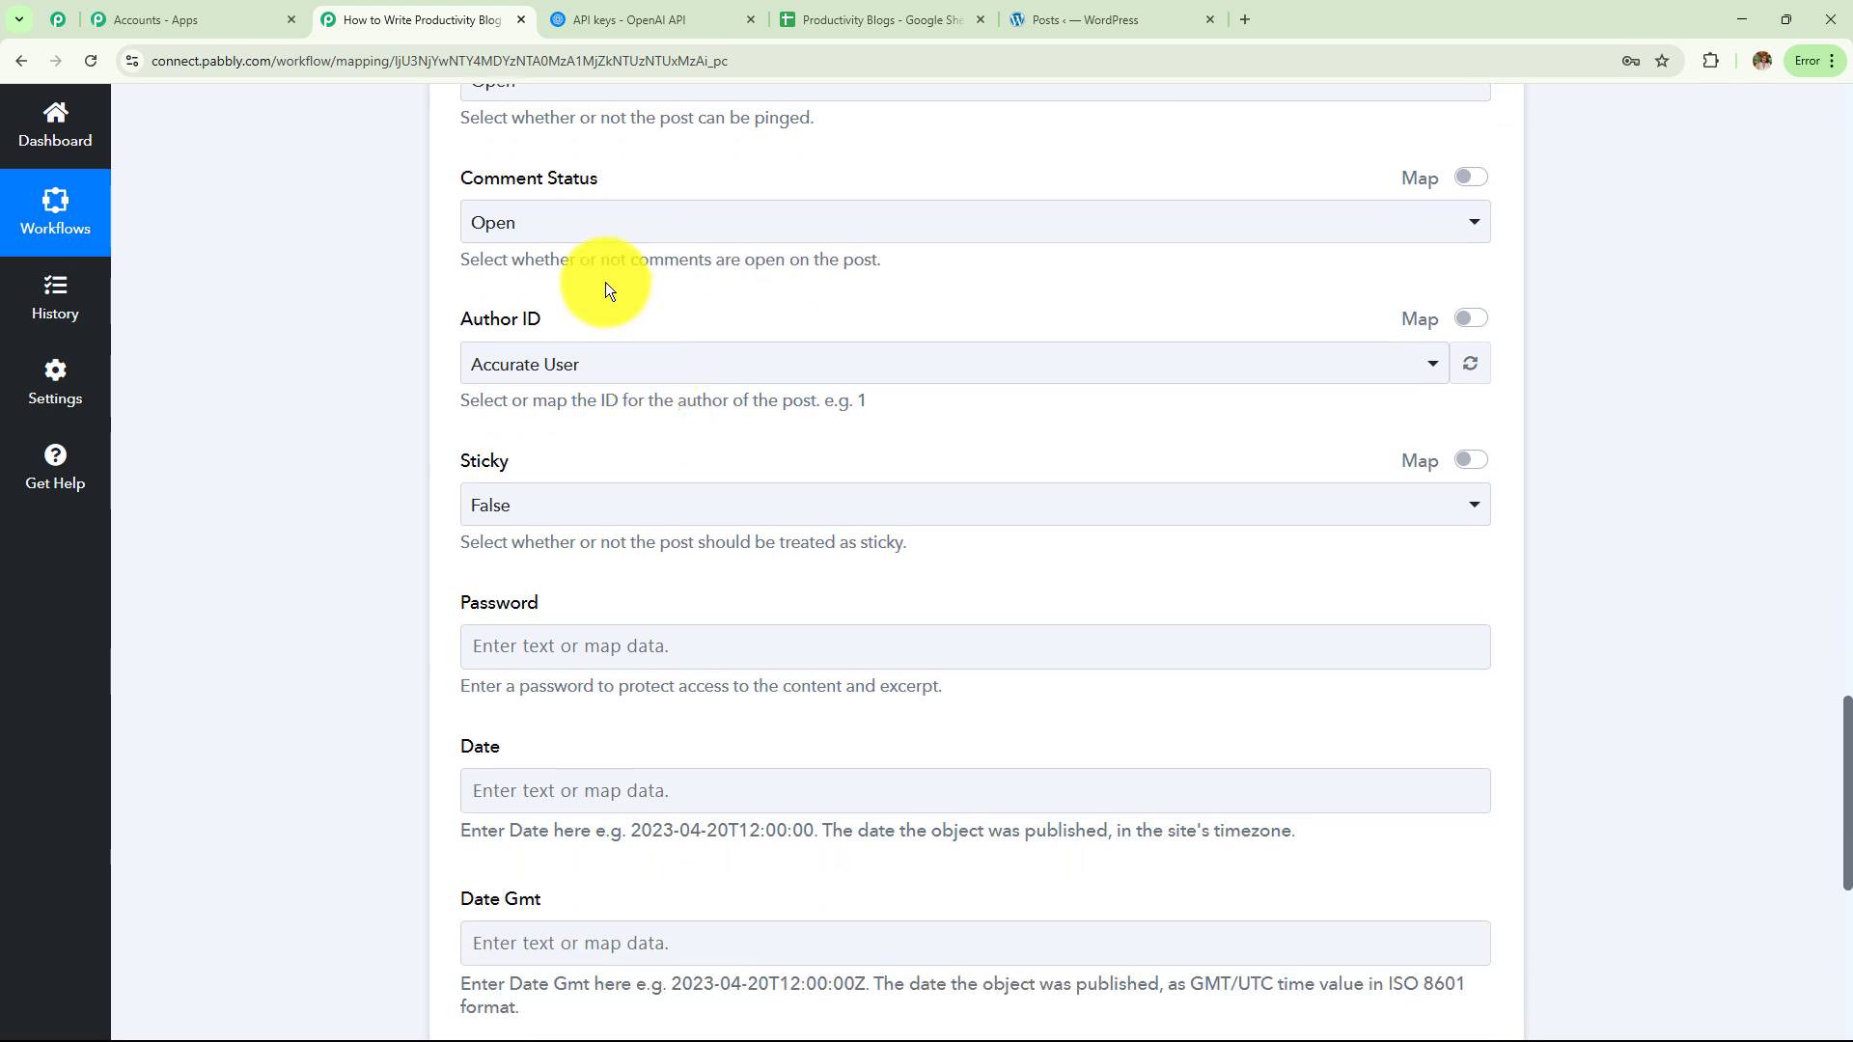
scroll(579, 339, down, 1)
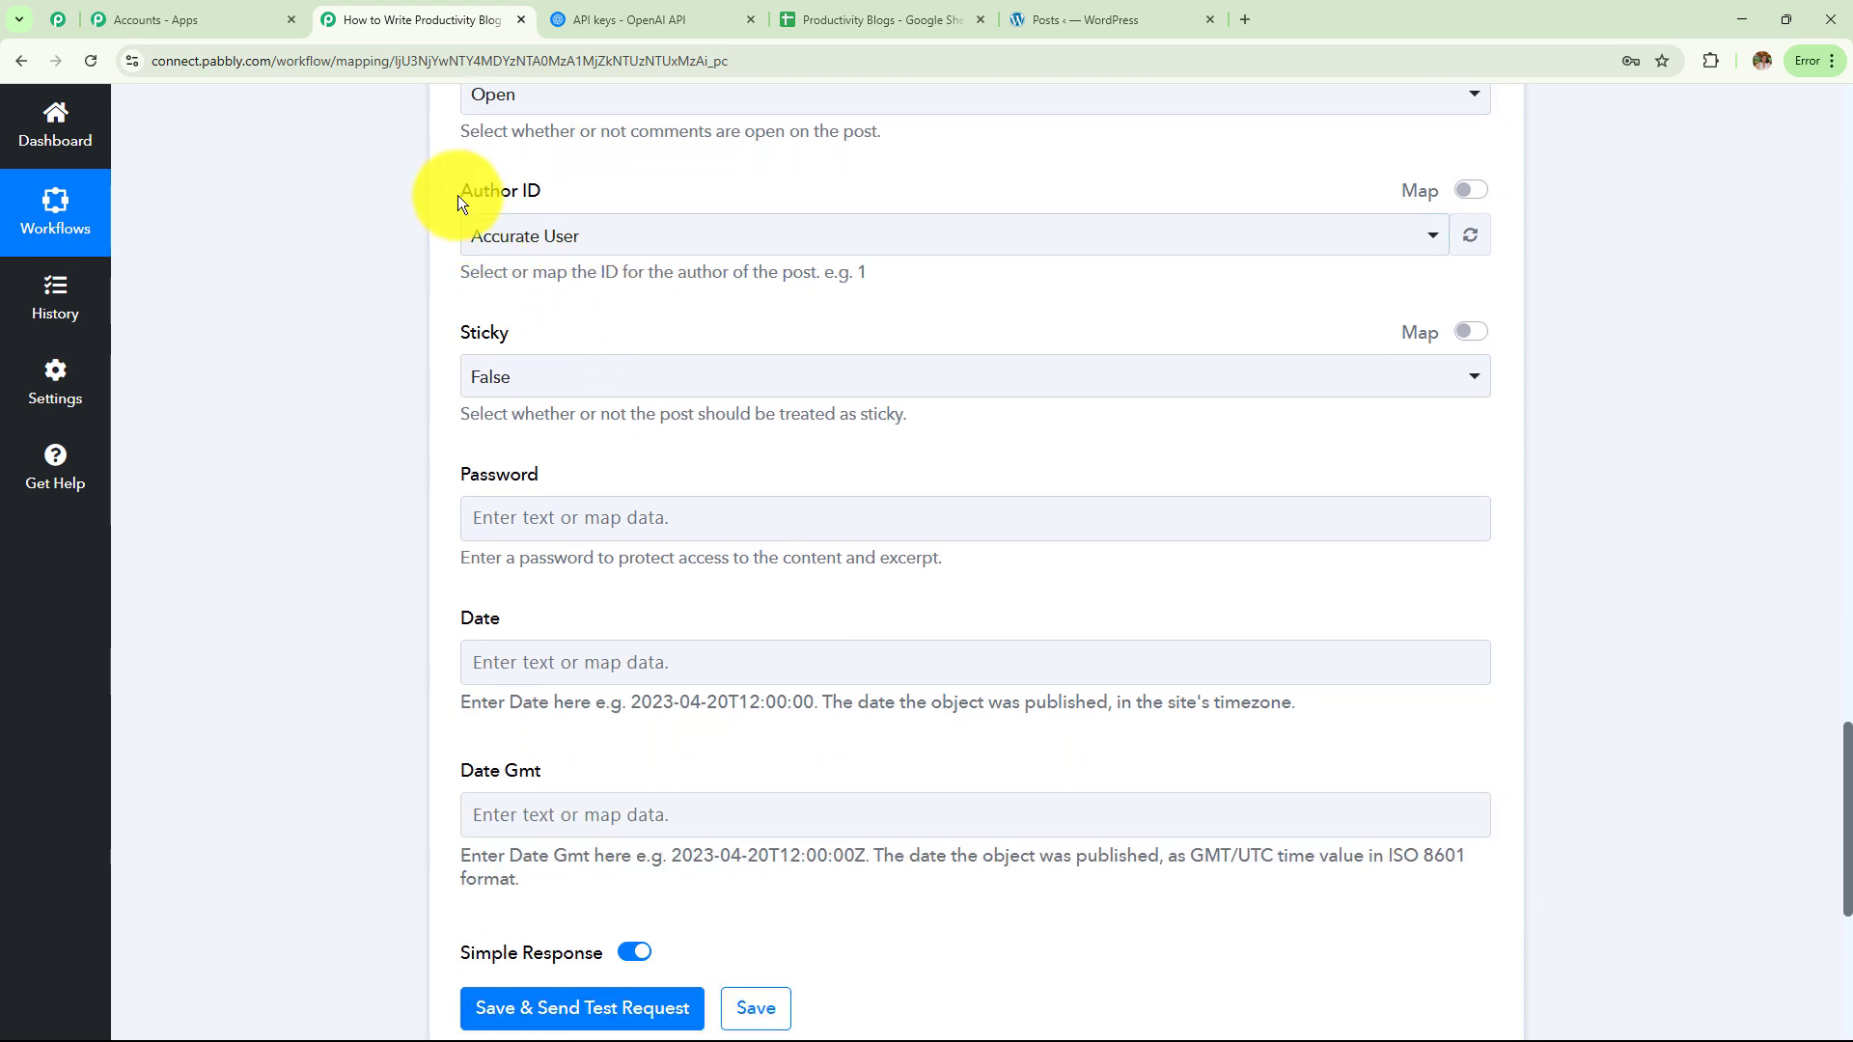
drag(458, 195, 789, 855)
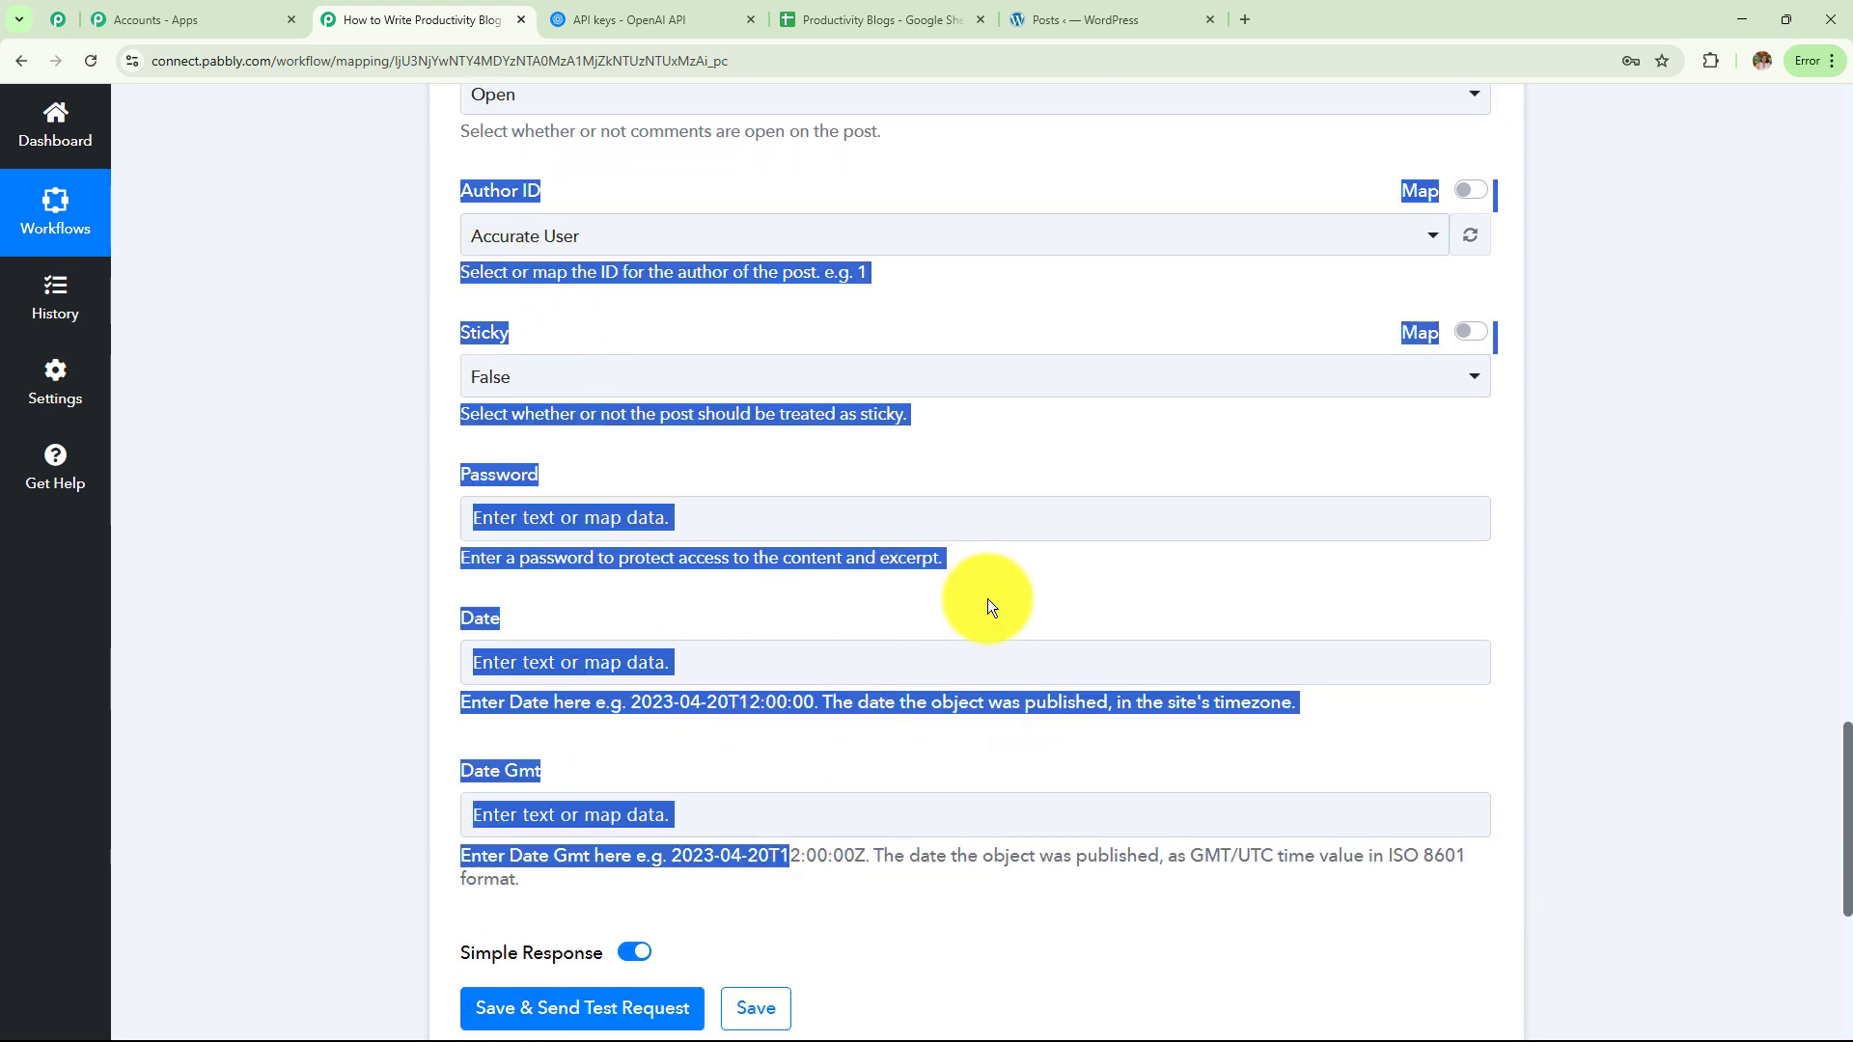
scroll(988, 599, up, 8)
scroll(988, 599, up, 14)
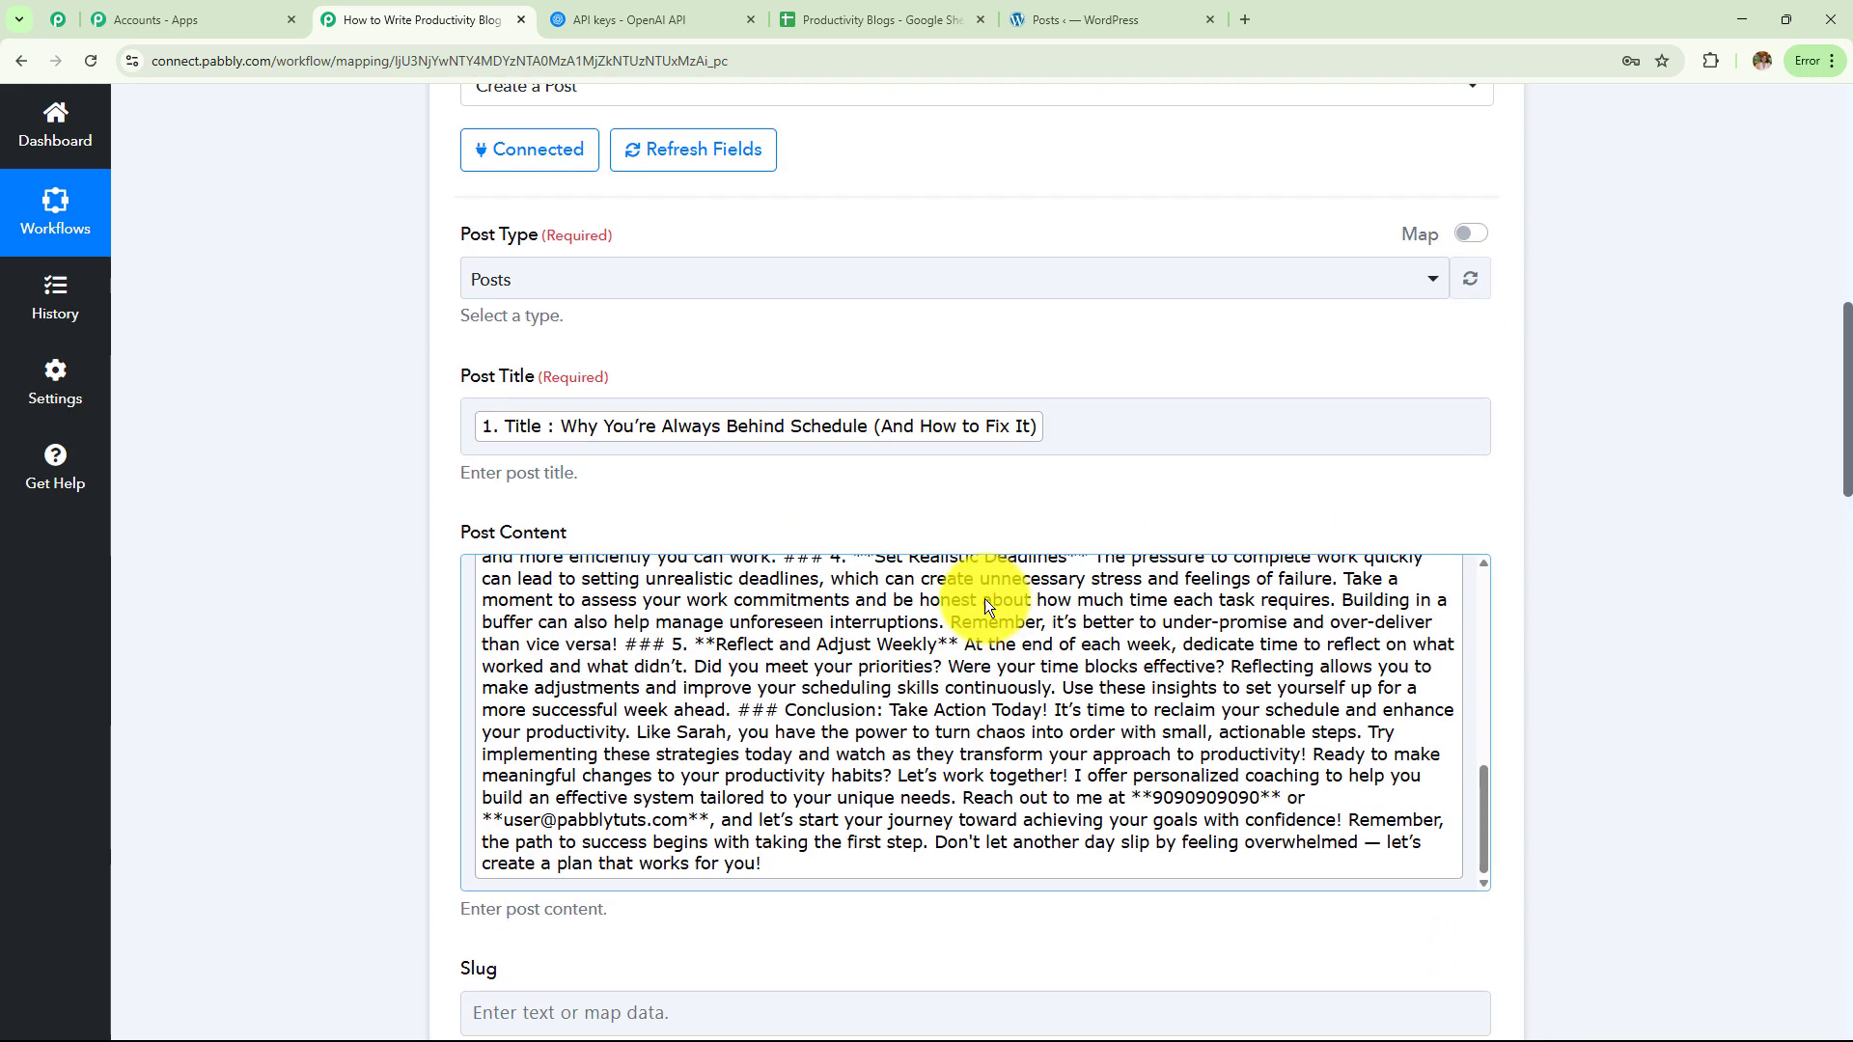
scroll(986, 606, down, 3)
scroll(985, 598, down, 10)
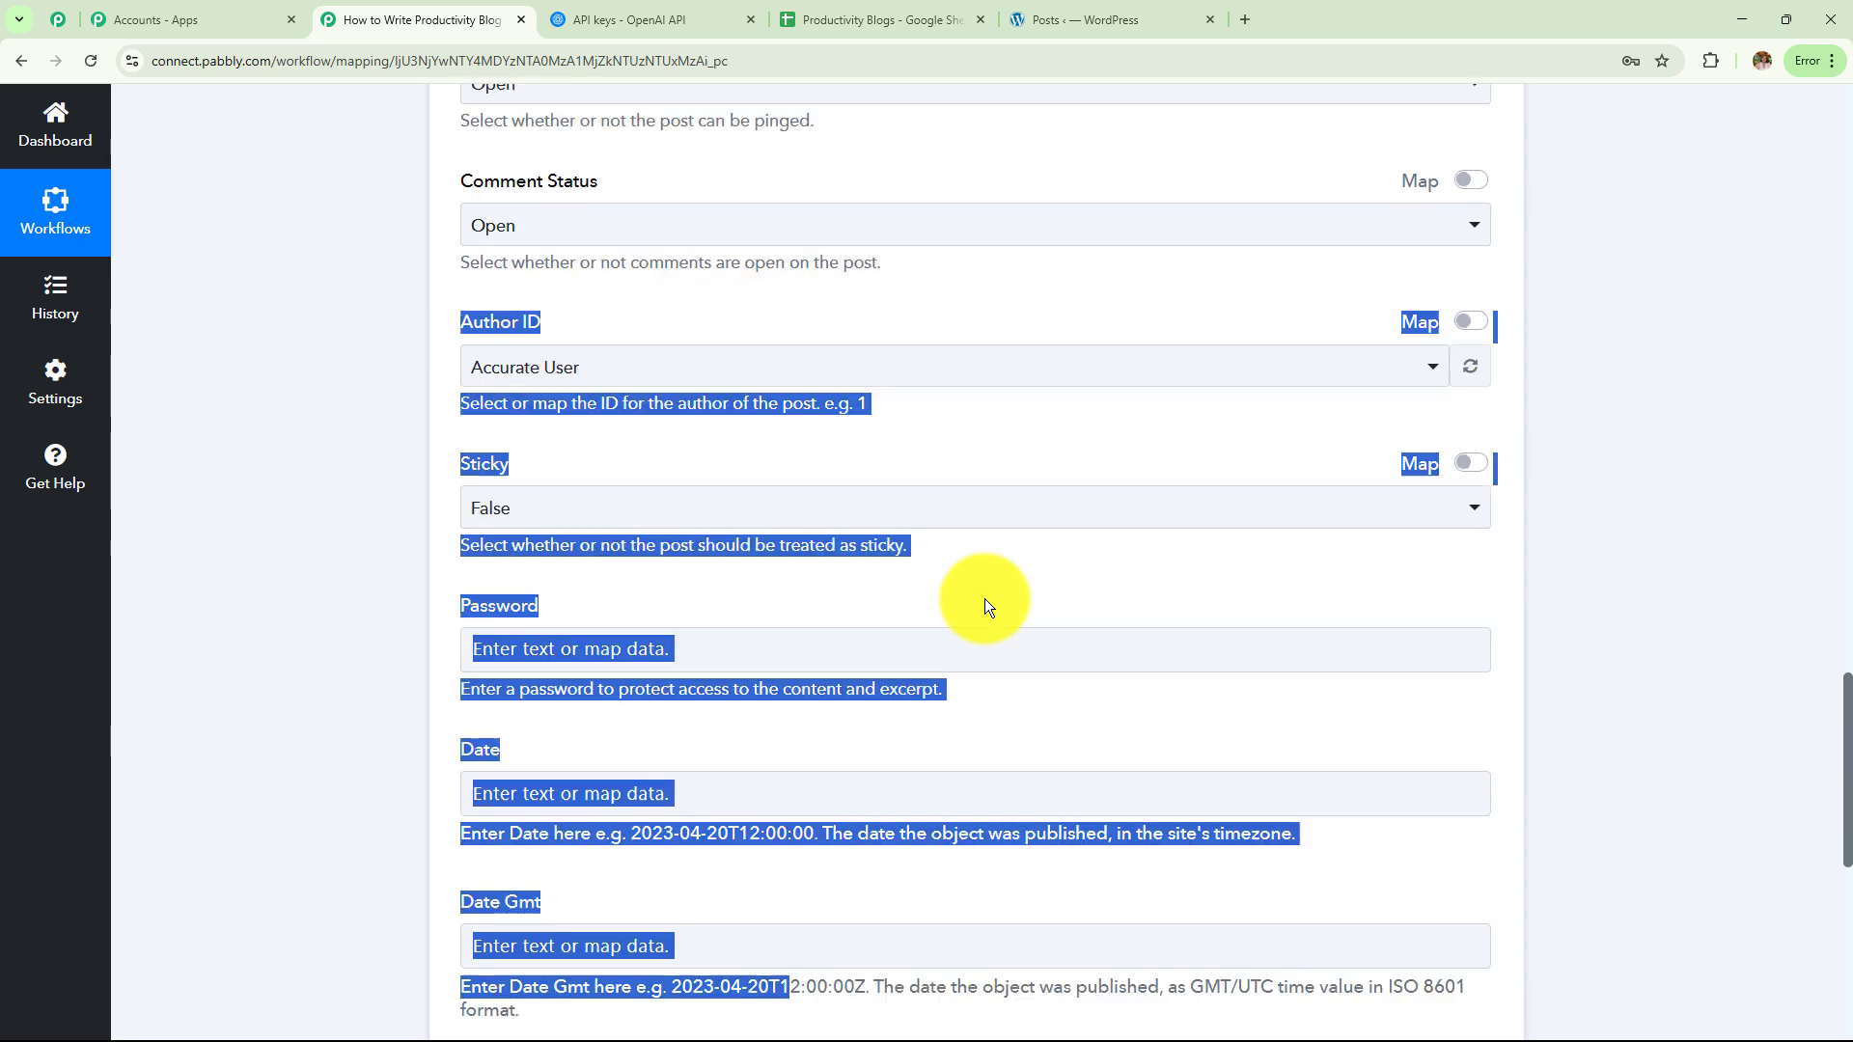
Save the WordPress step with a test request and confirm it returned type post, status publish
click(608, 627)
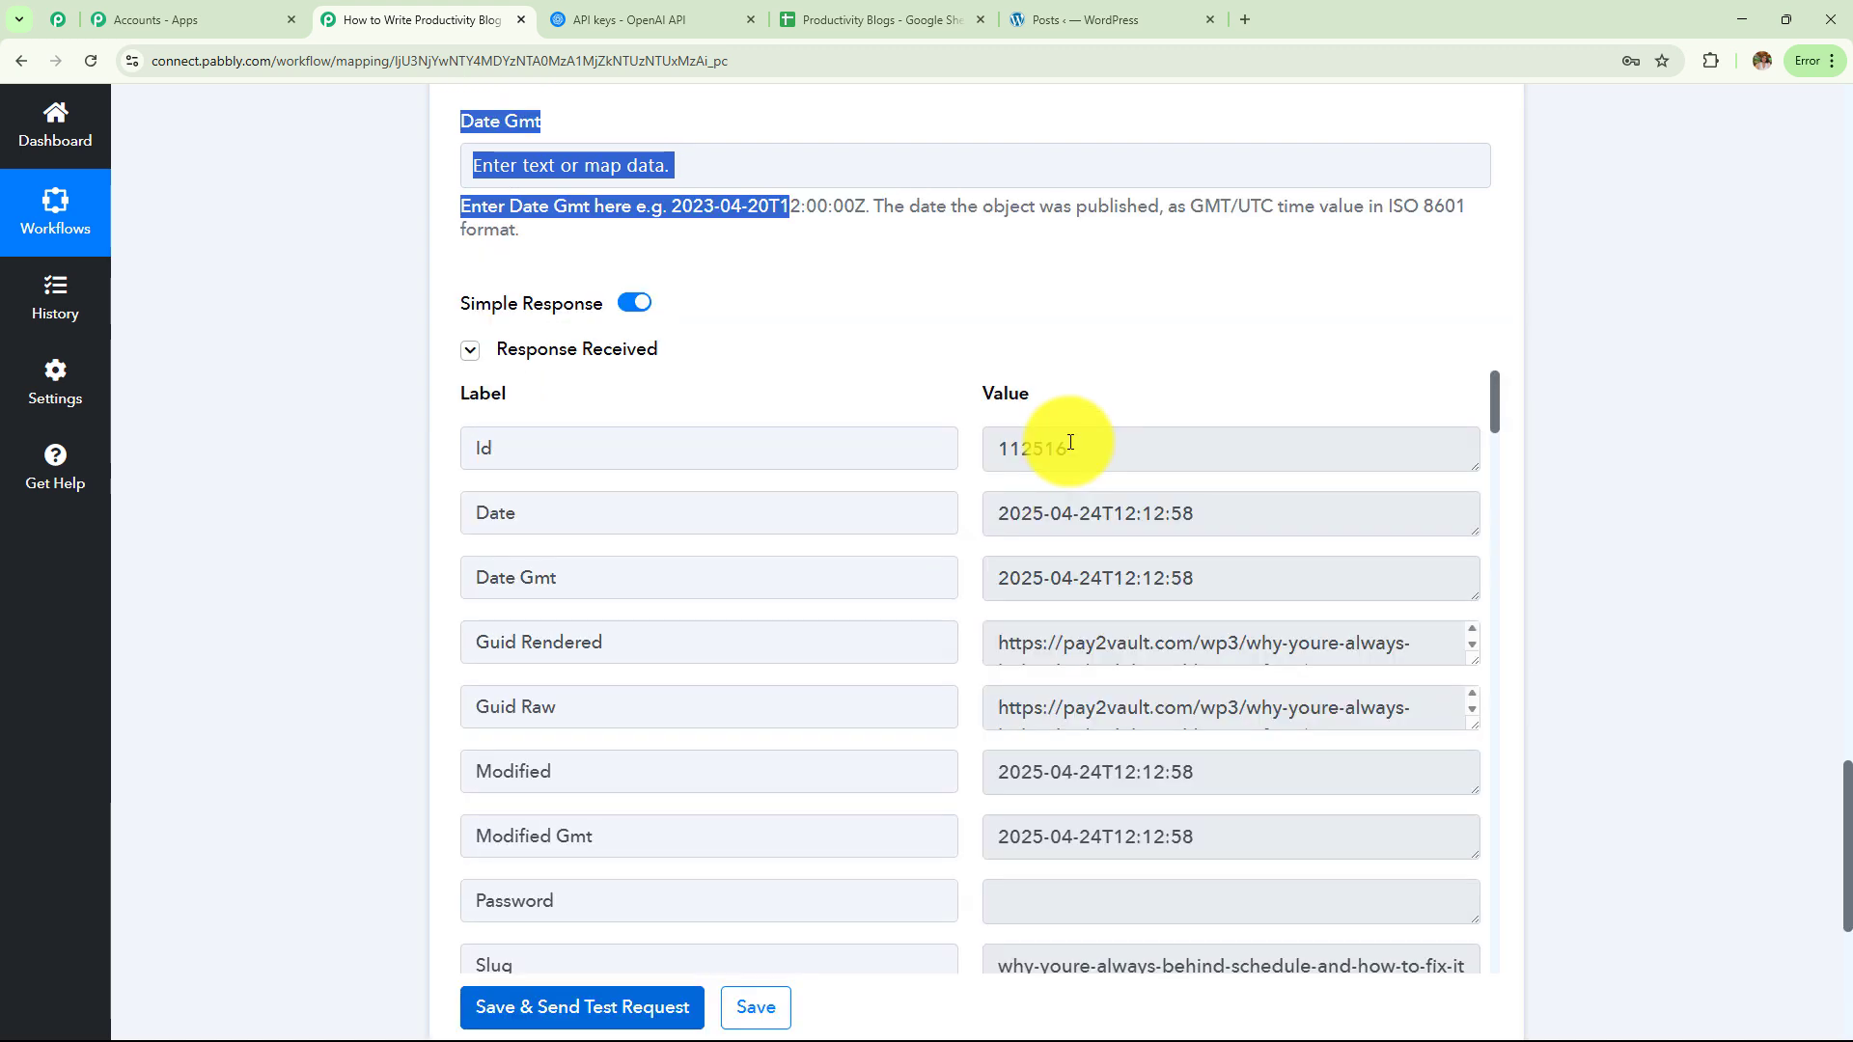
scroll(1121, 541, down, 5)
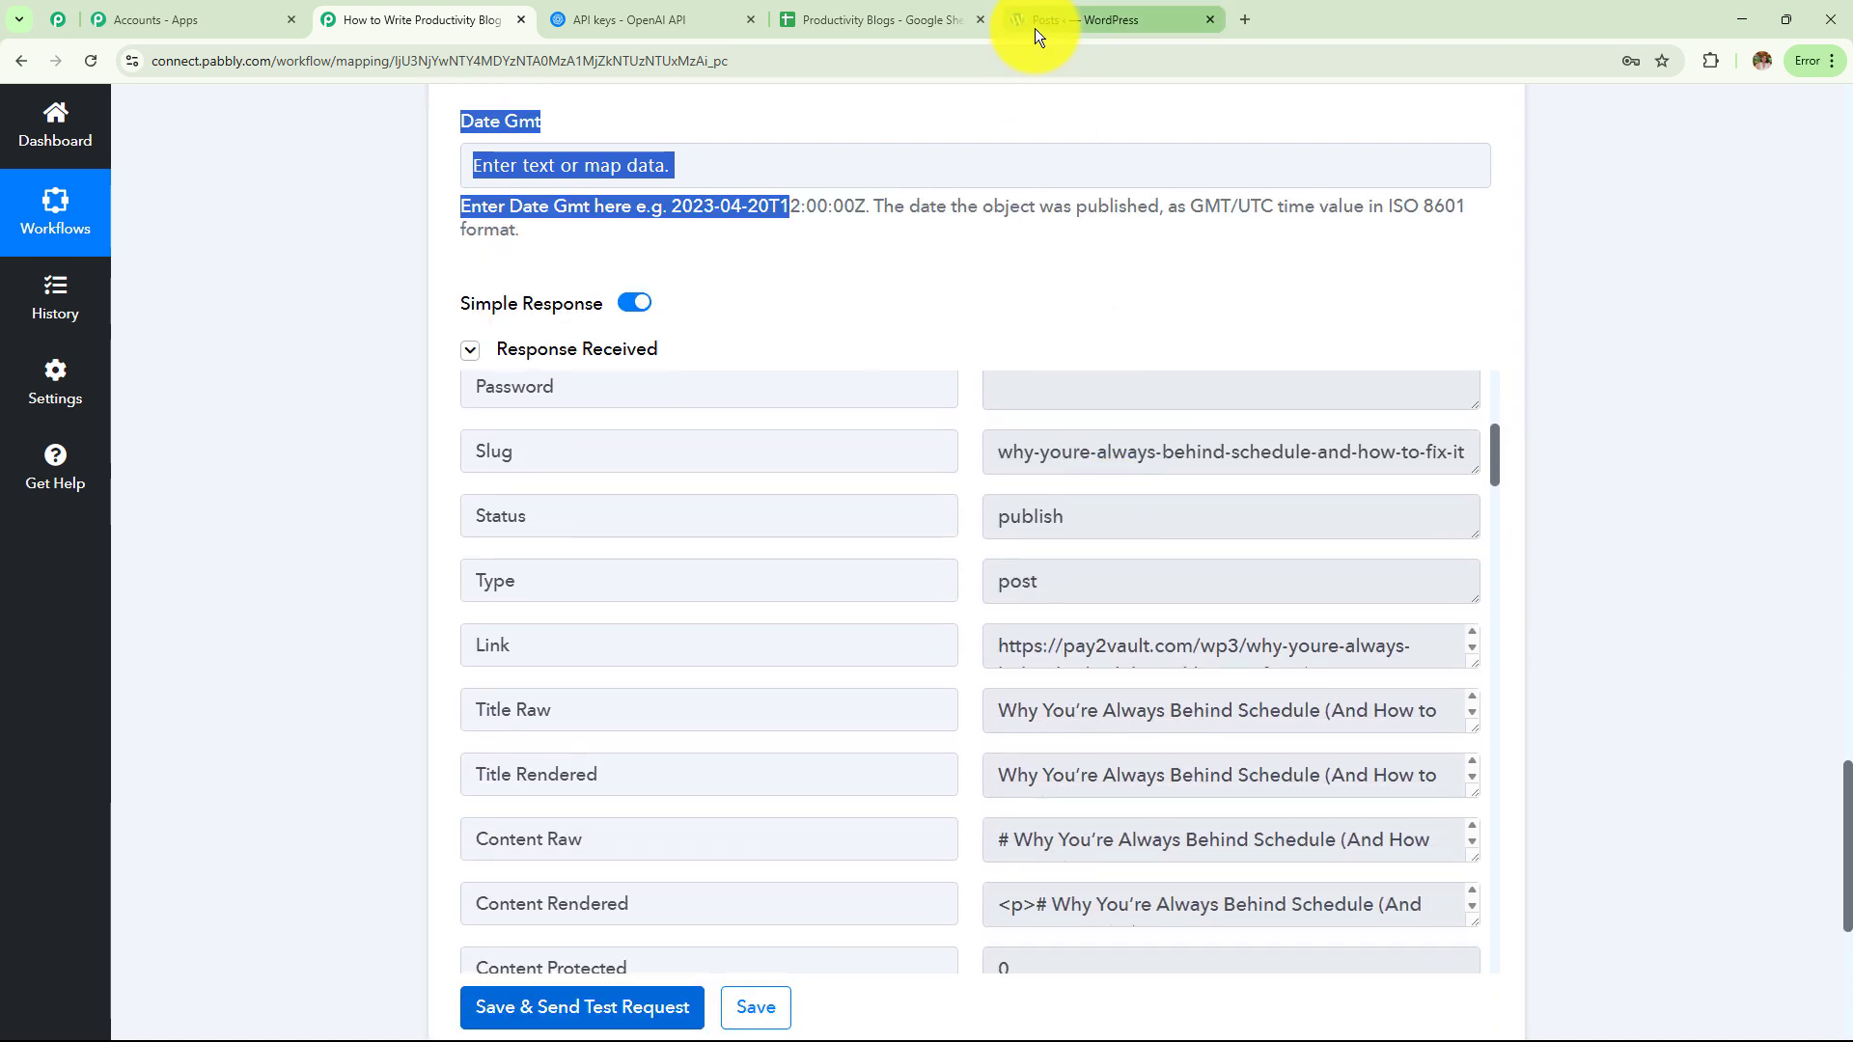
drag(1068, 586, 892, 589)
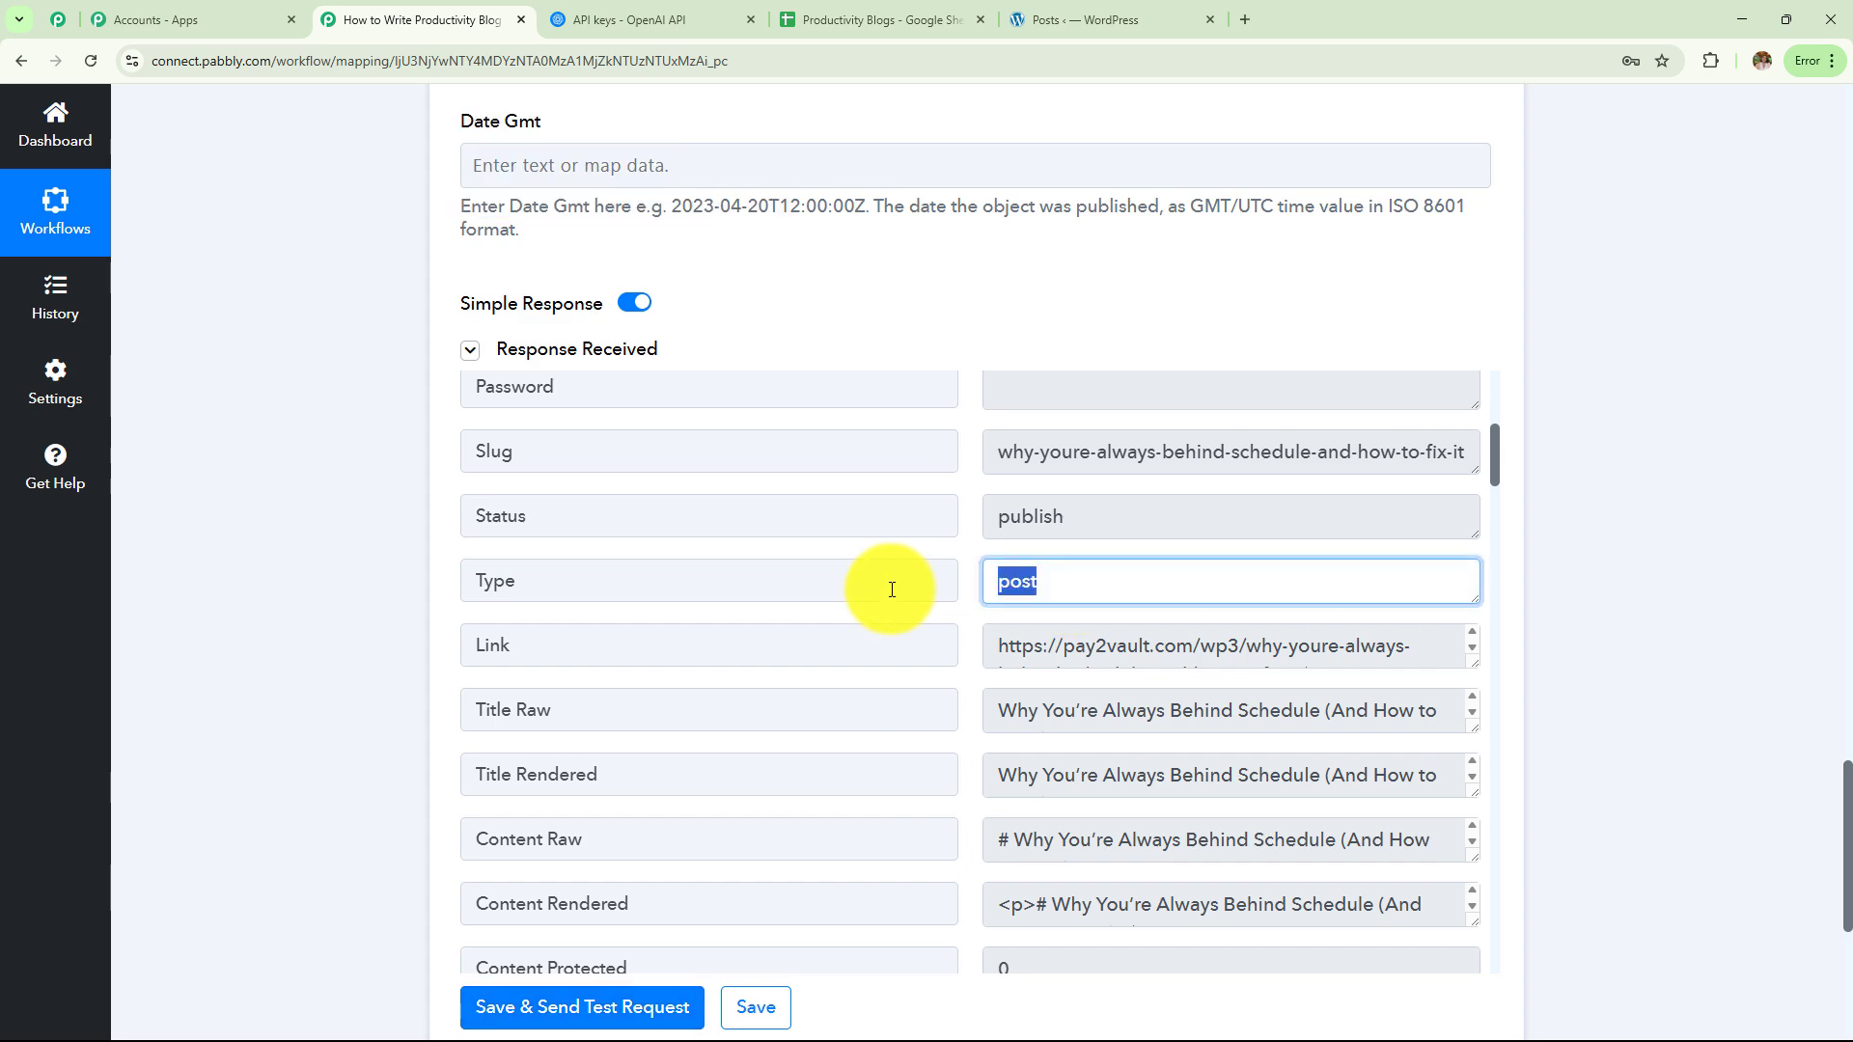
double_click(1026, 508)
Reload the WordPress posts list and read through the live post 'Why You're Always Behind Schedule (And How to Fix It)'
click(1097, 11)
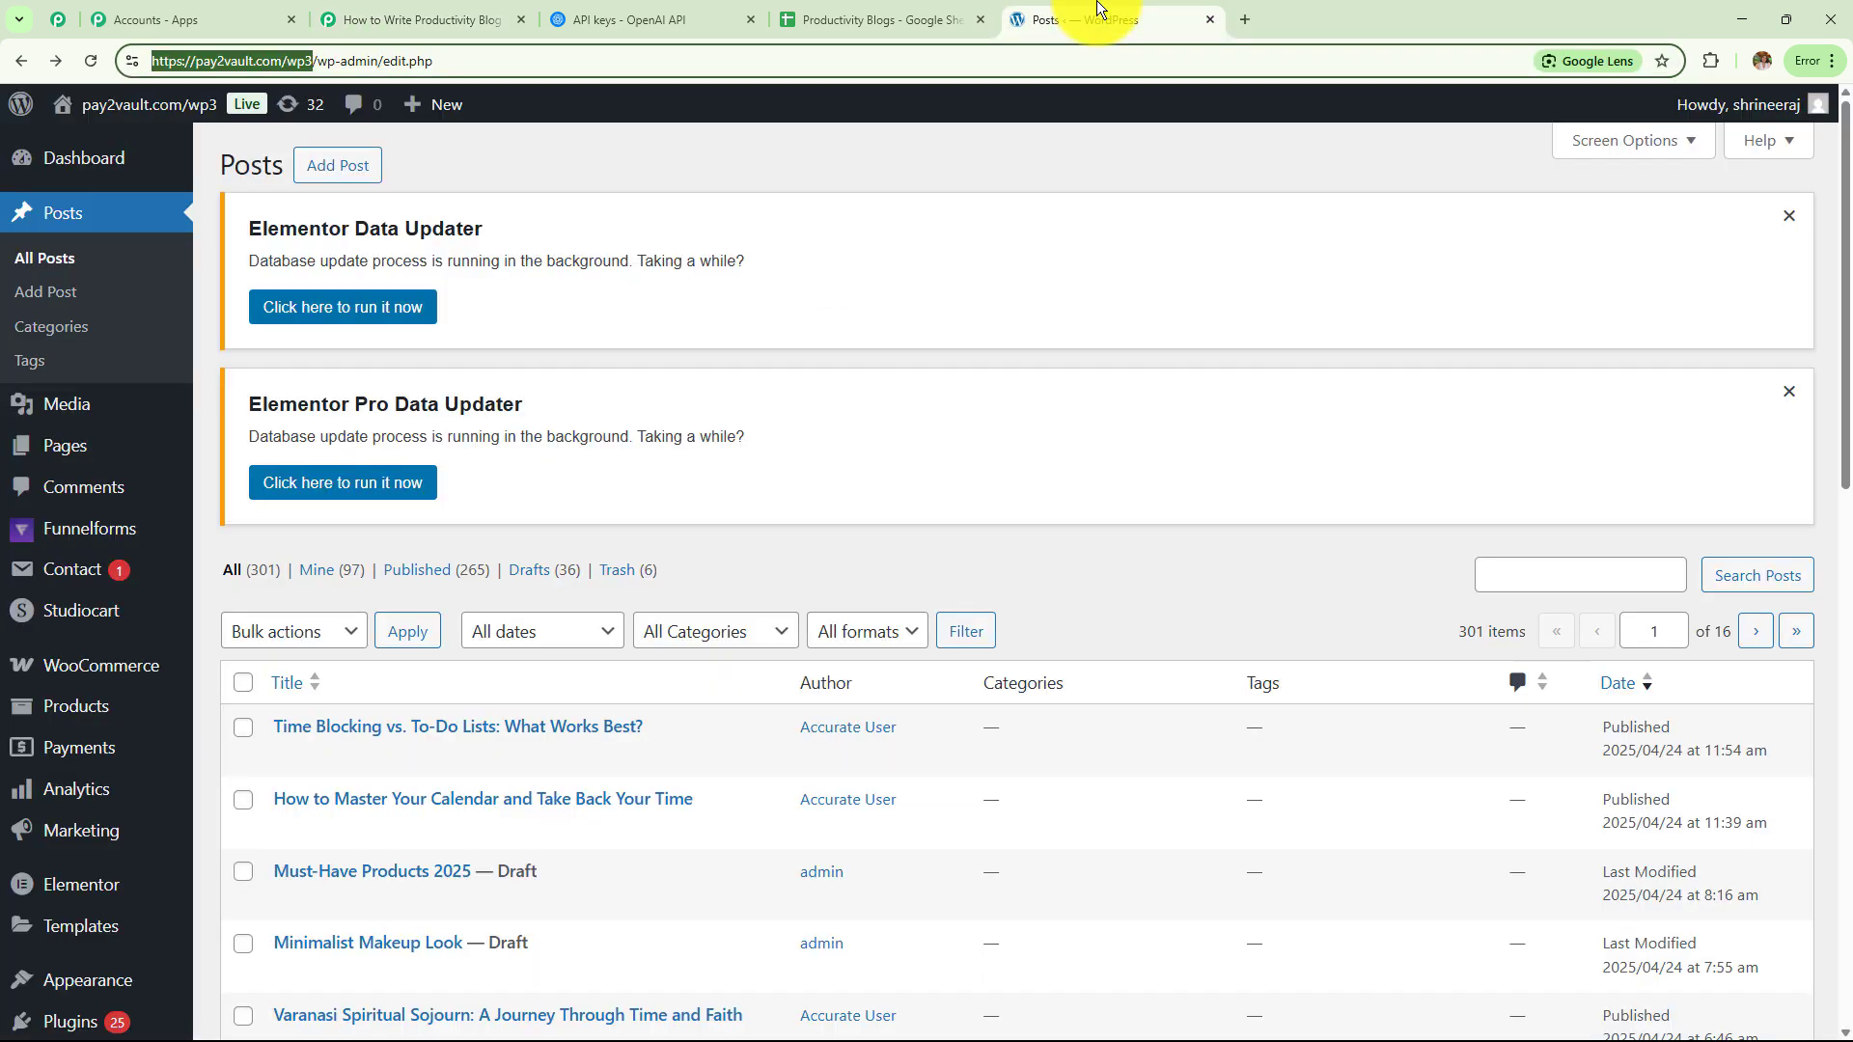
click(91, 59)
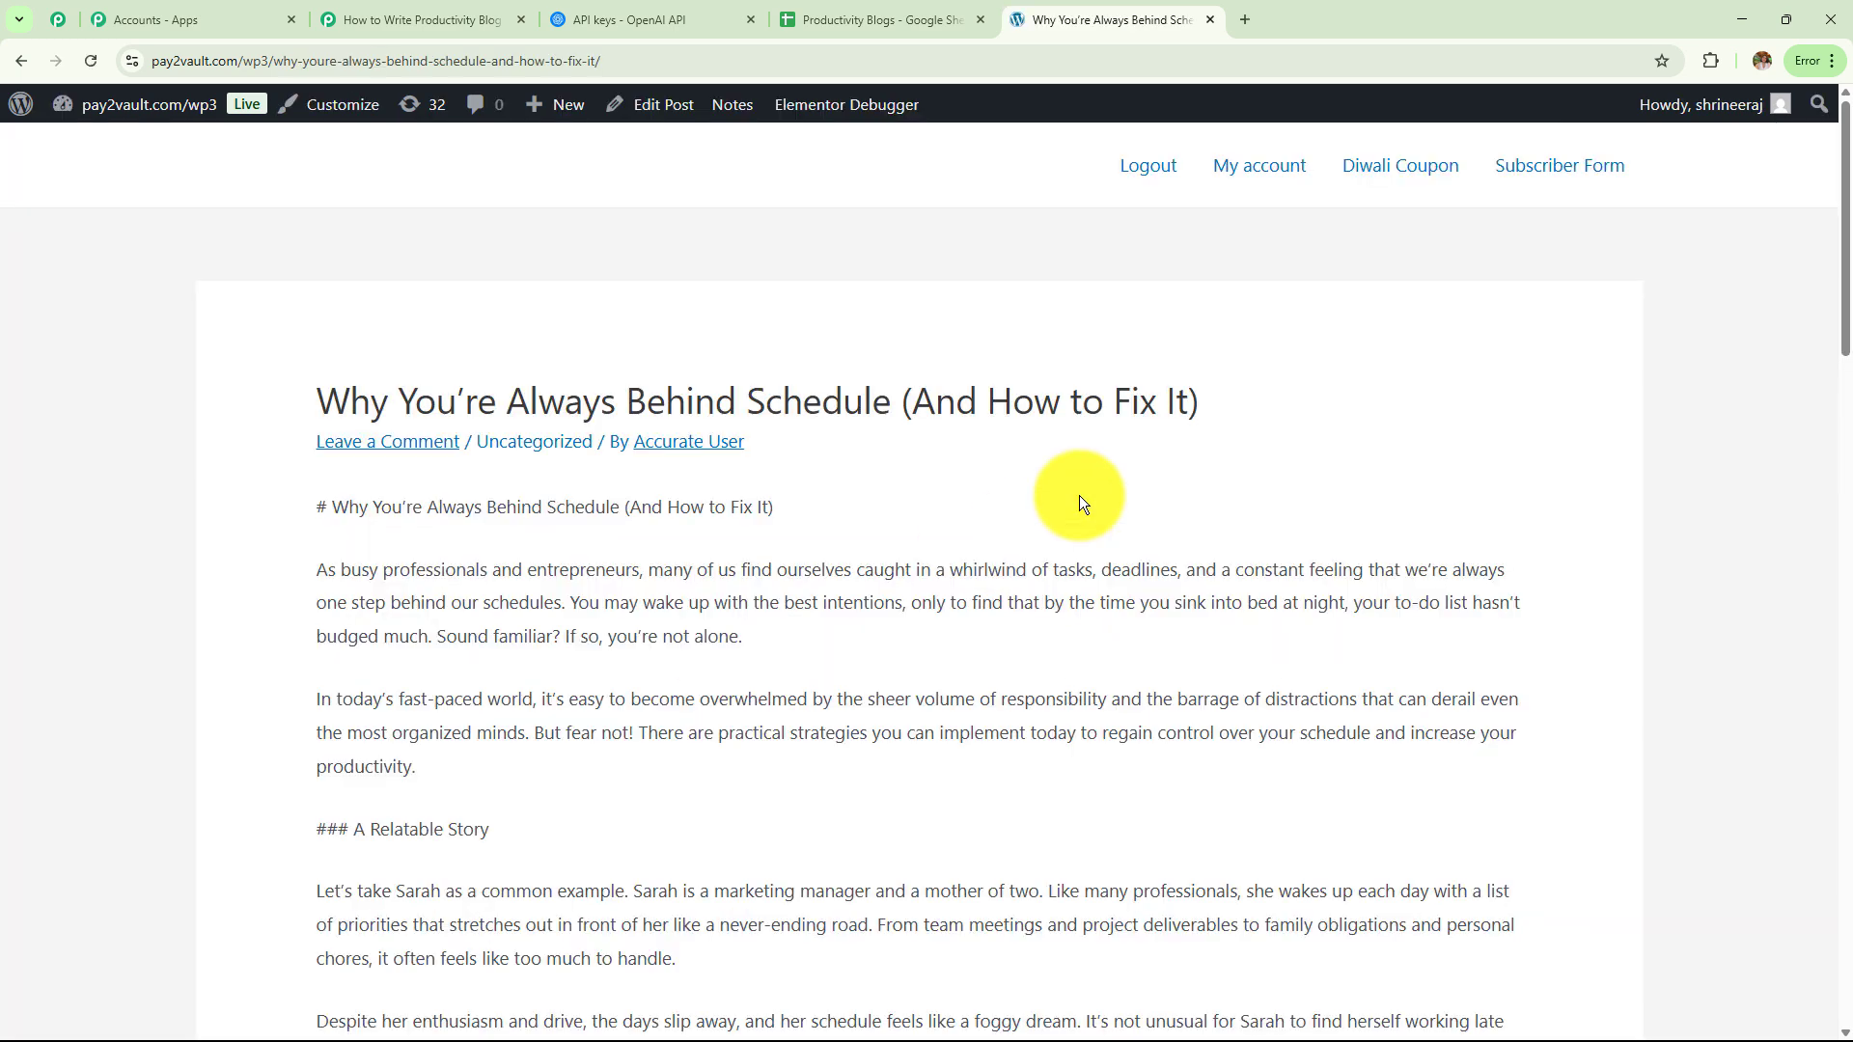
scroll(1081, 500, down, 1)
scroll(1081, 500, down, 1)
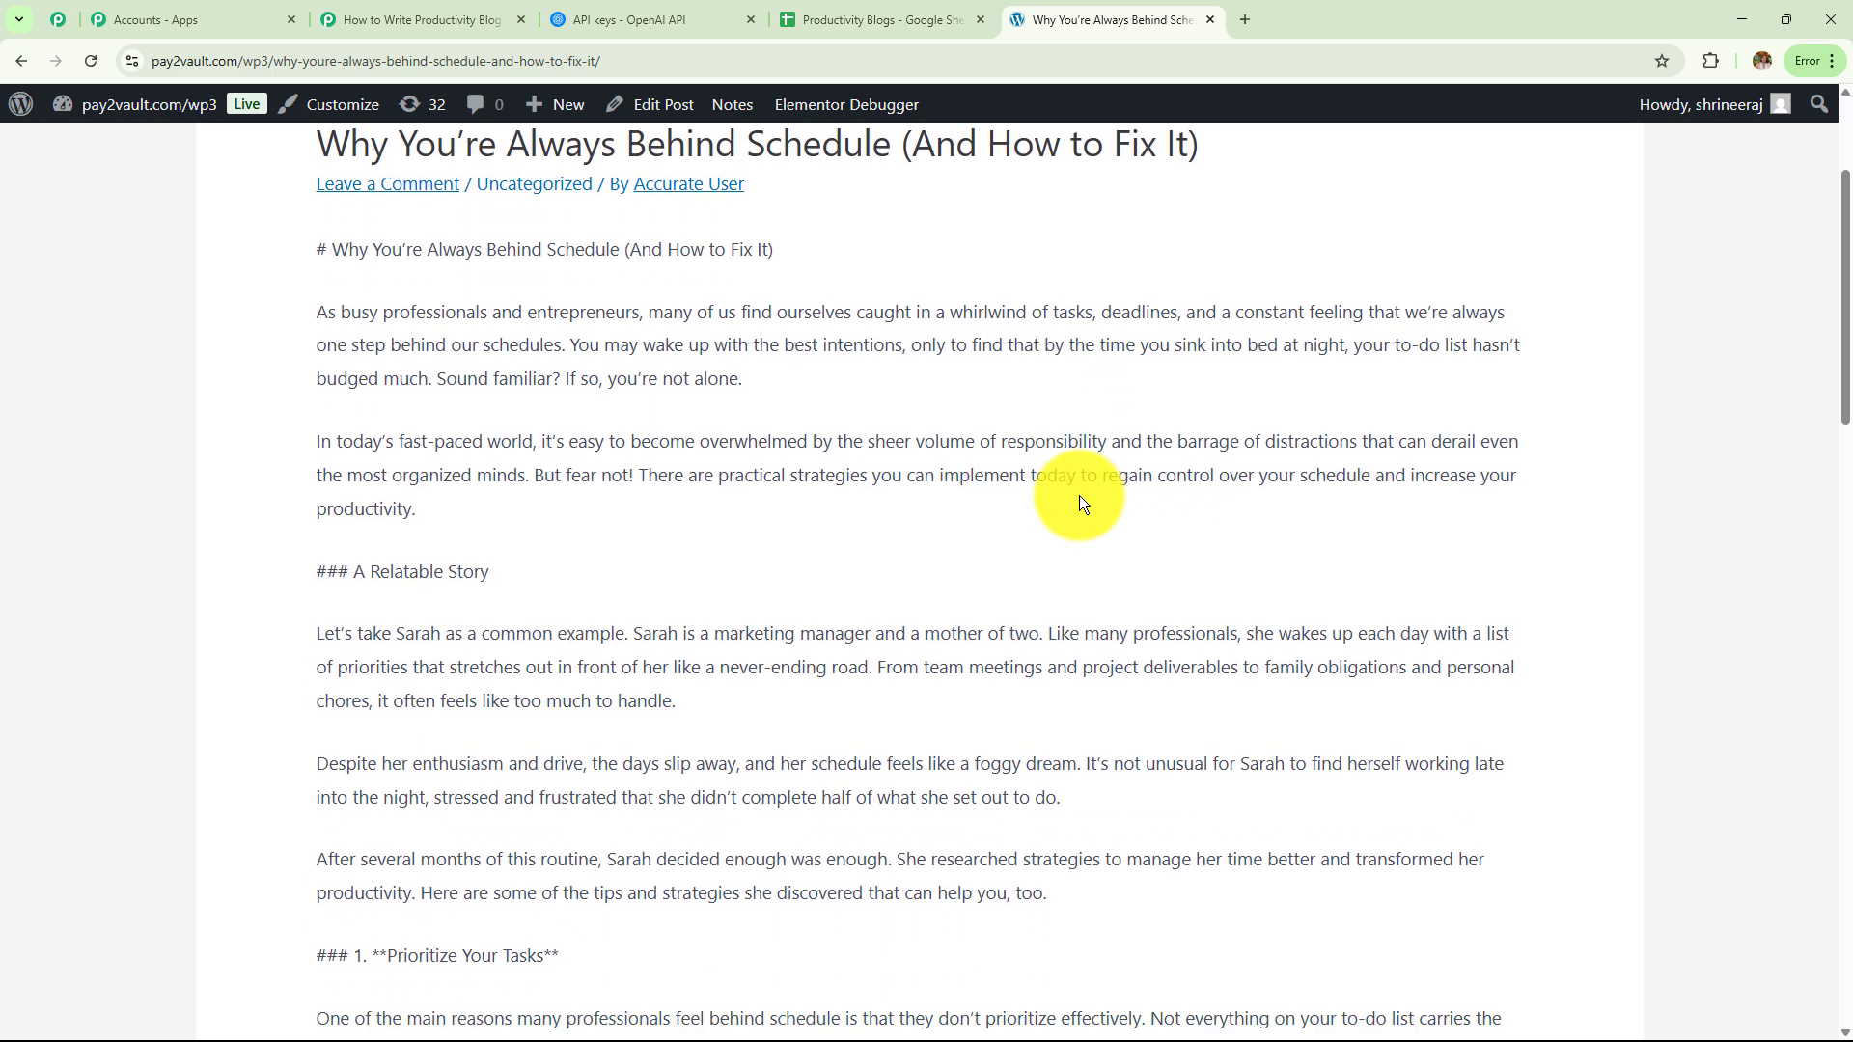
scroll(1079, 495, down, 12)
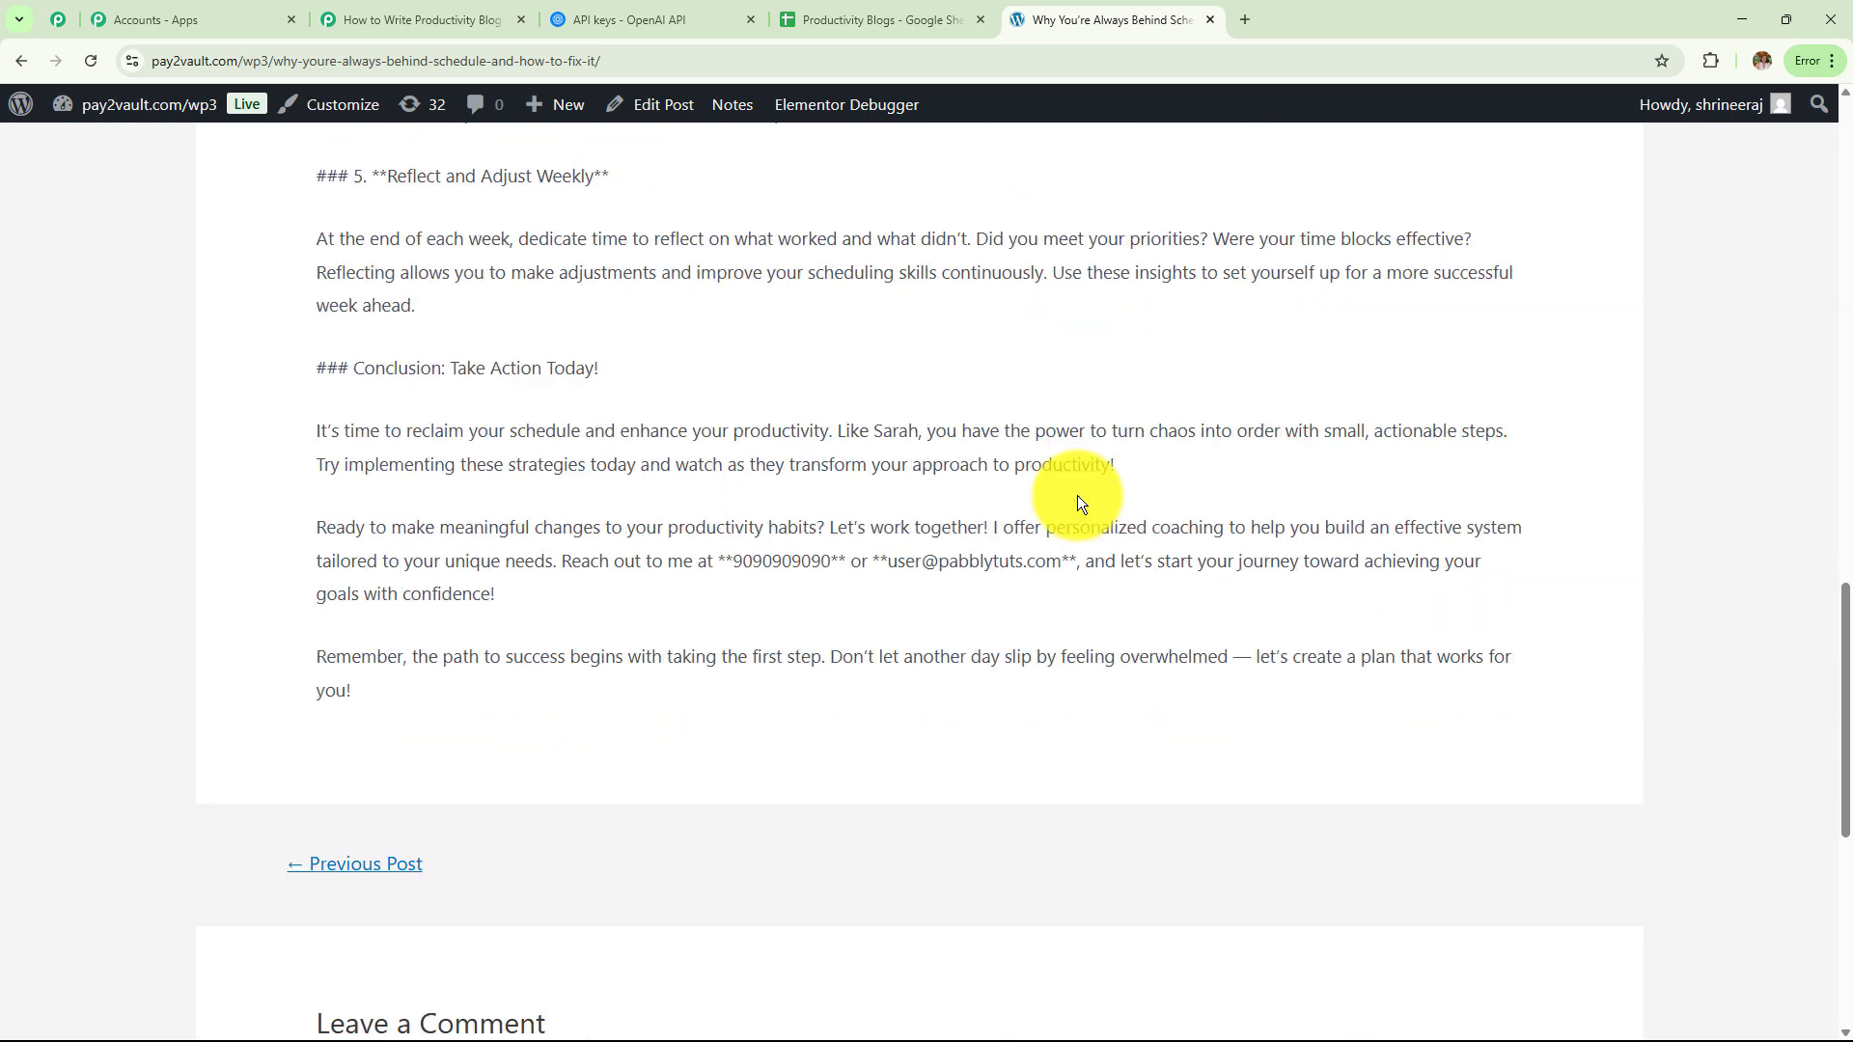
scroll(1079, 495, up, 12)
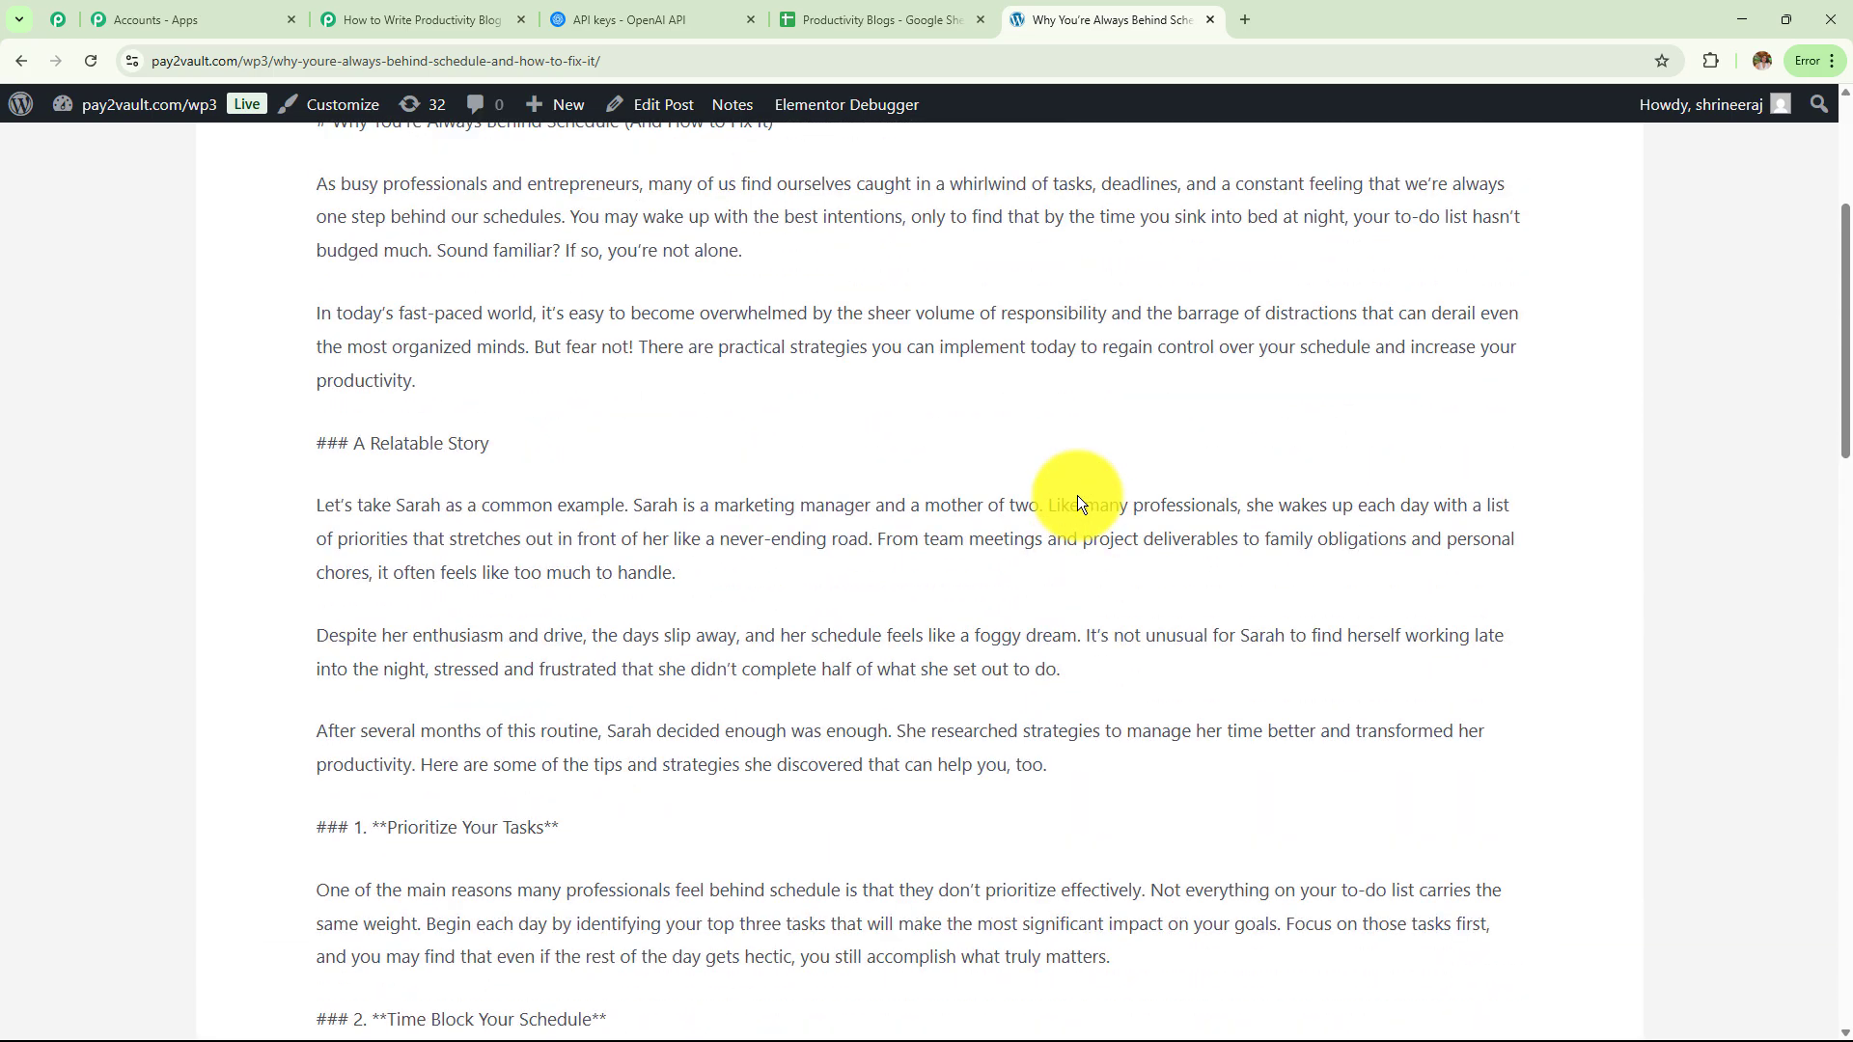
scroll(1077, 495, up, 4)
Expand the Google Sheets trigger to inspect its captured row fields, then collapse it
click(426, 21)
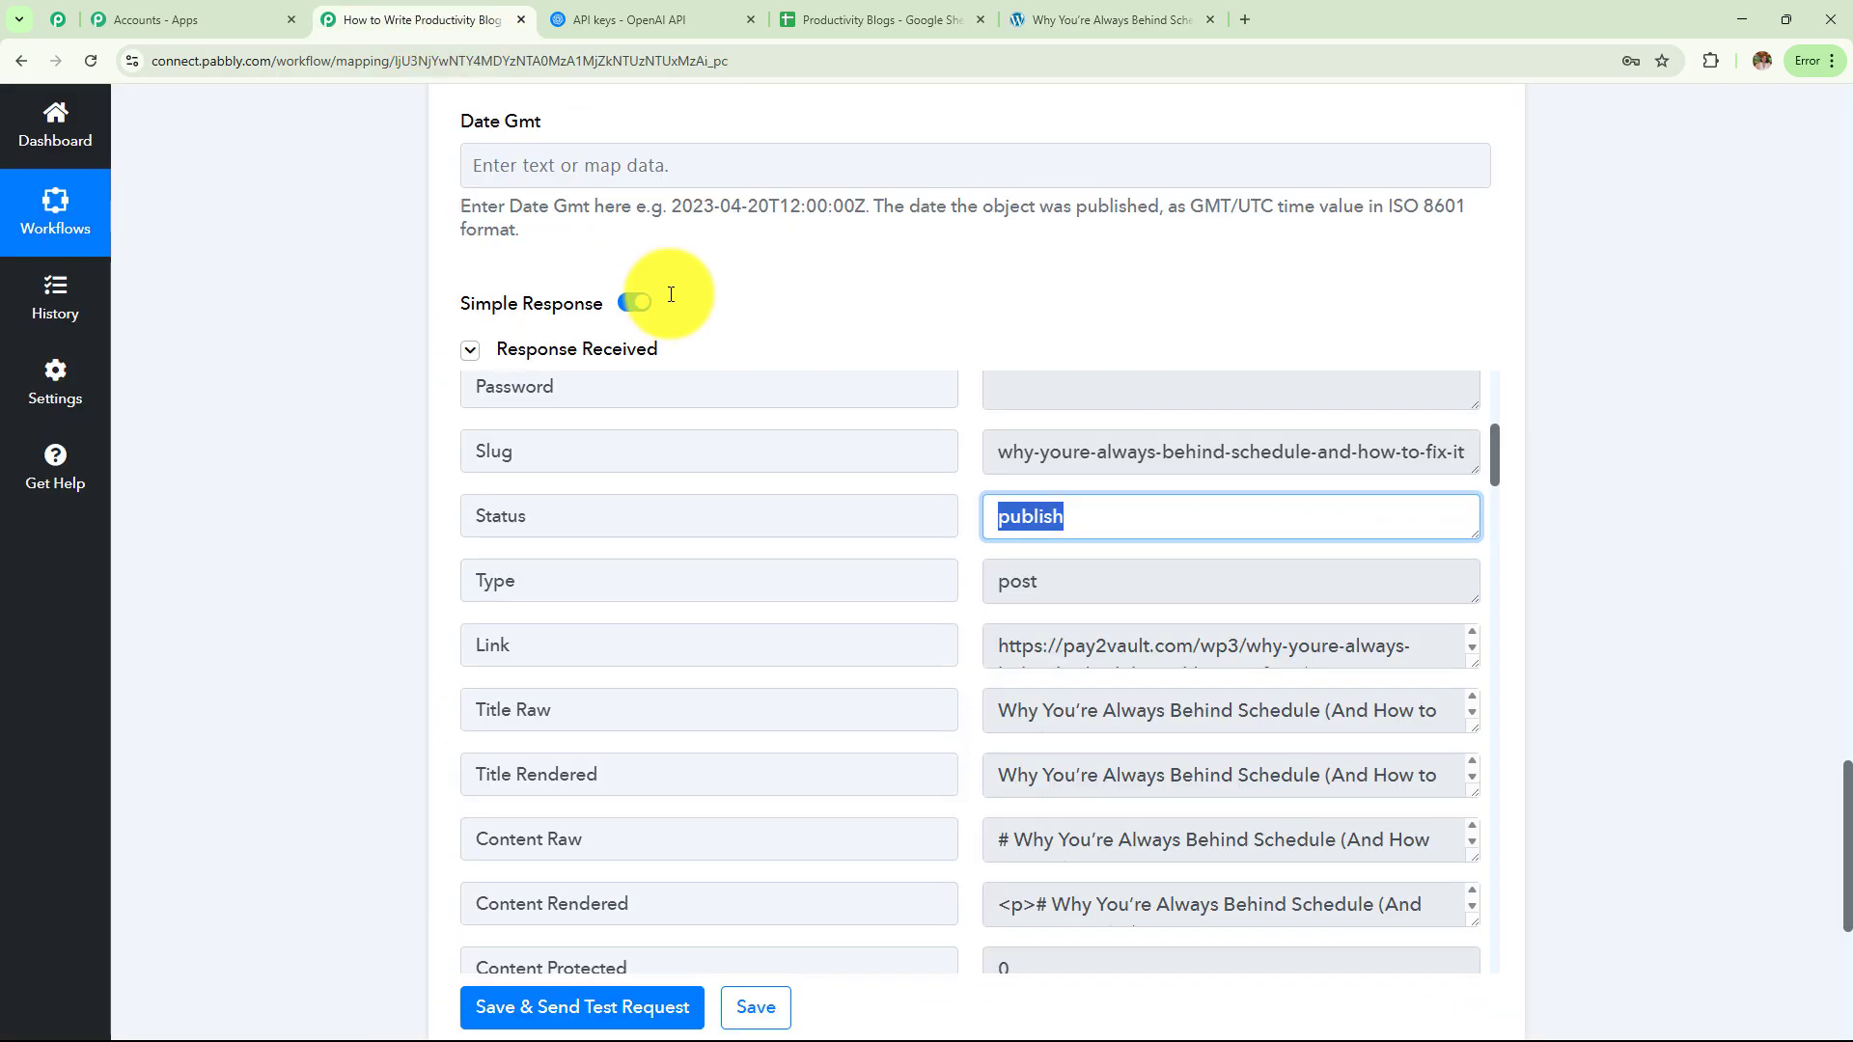
click(861, 525)
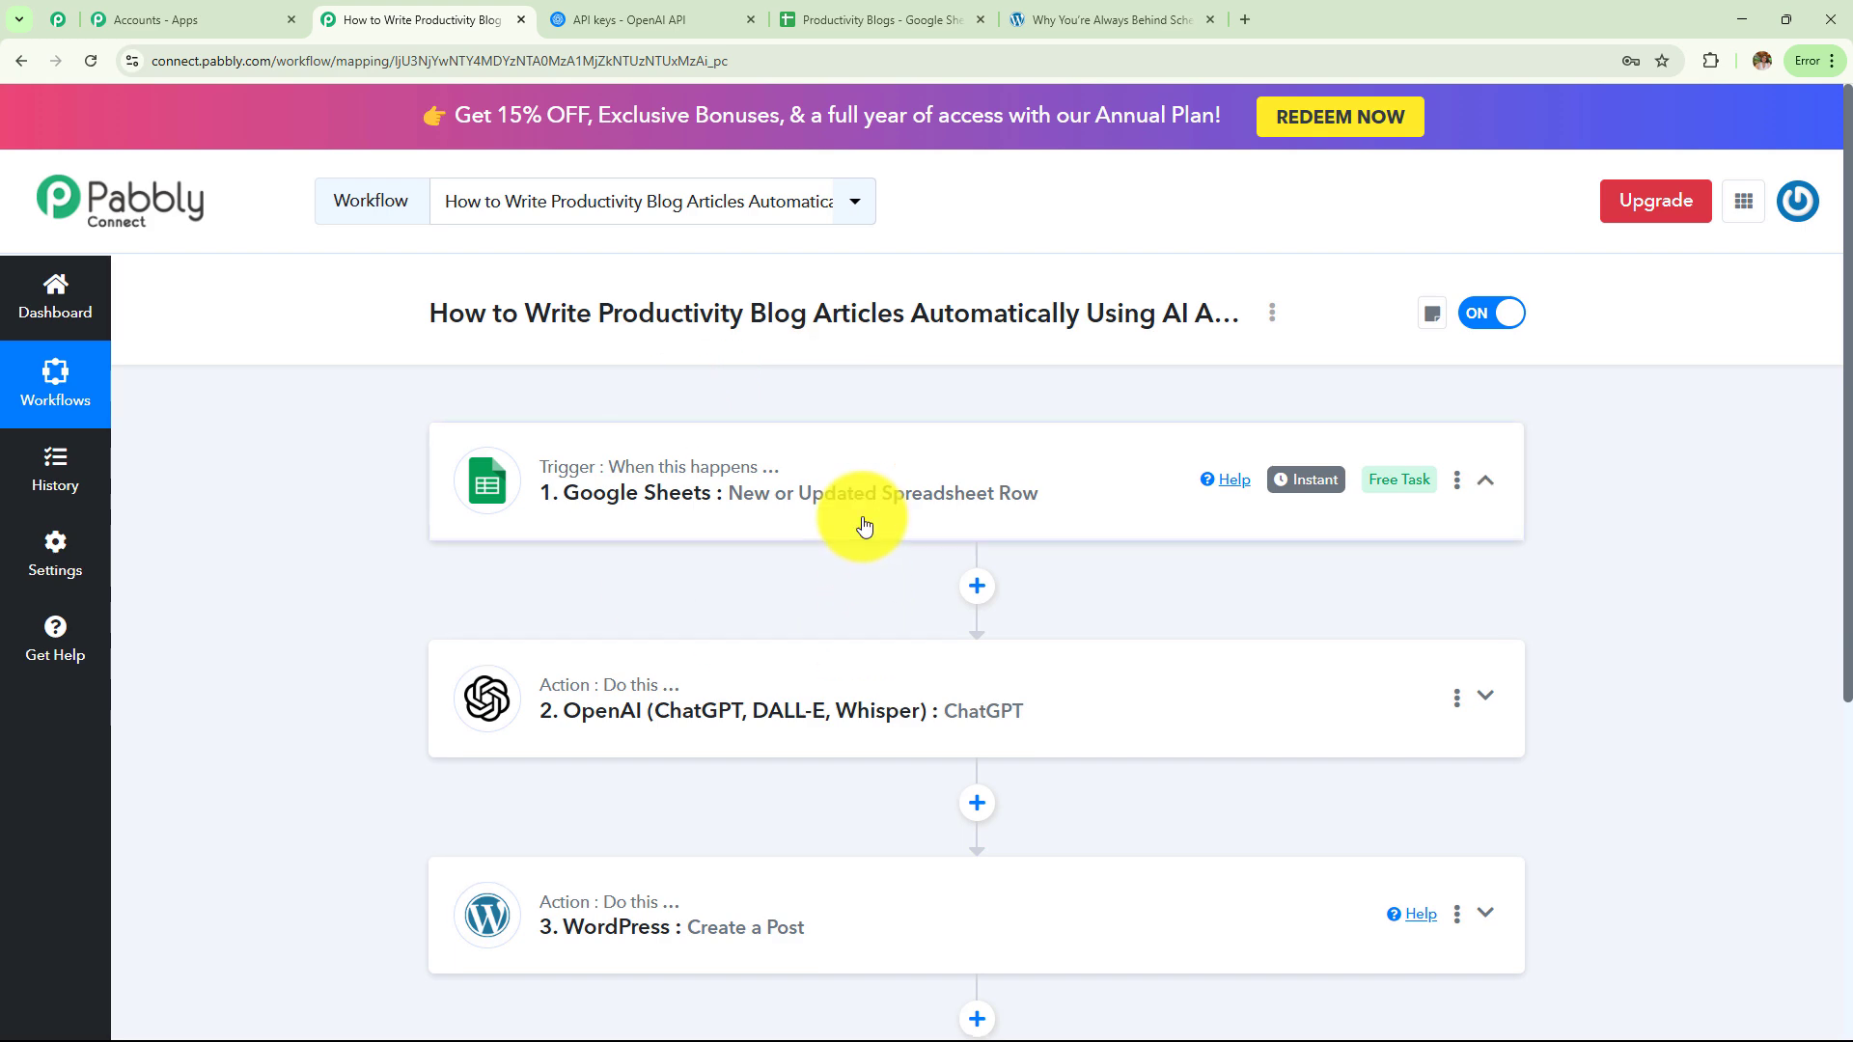
scroll(862, 522, down, 2)
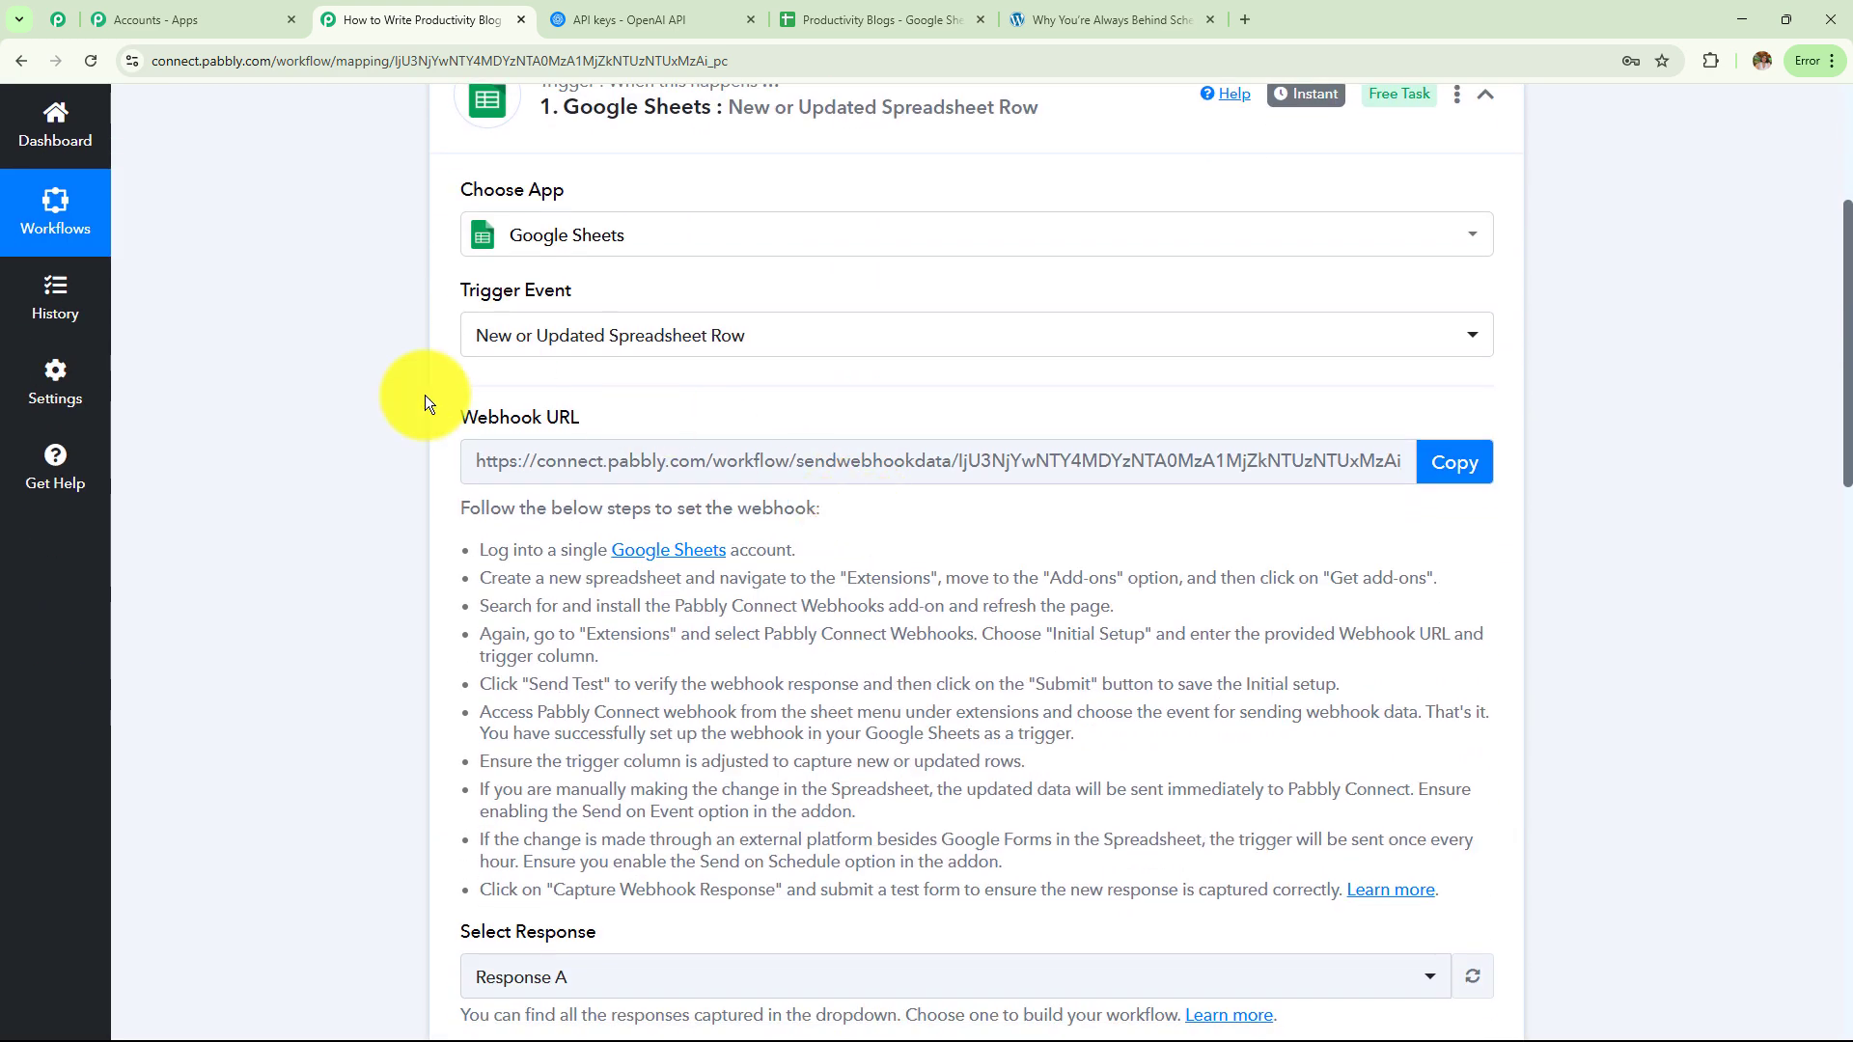
scroll(1214, 604, down, 5)
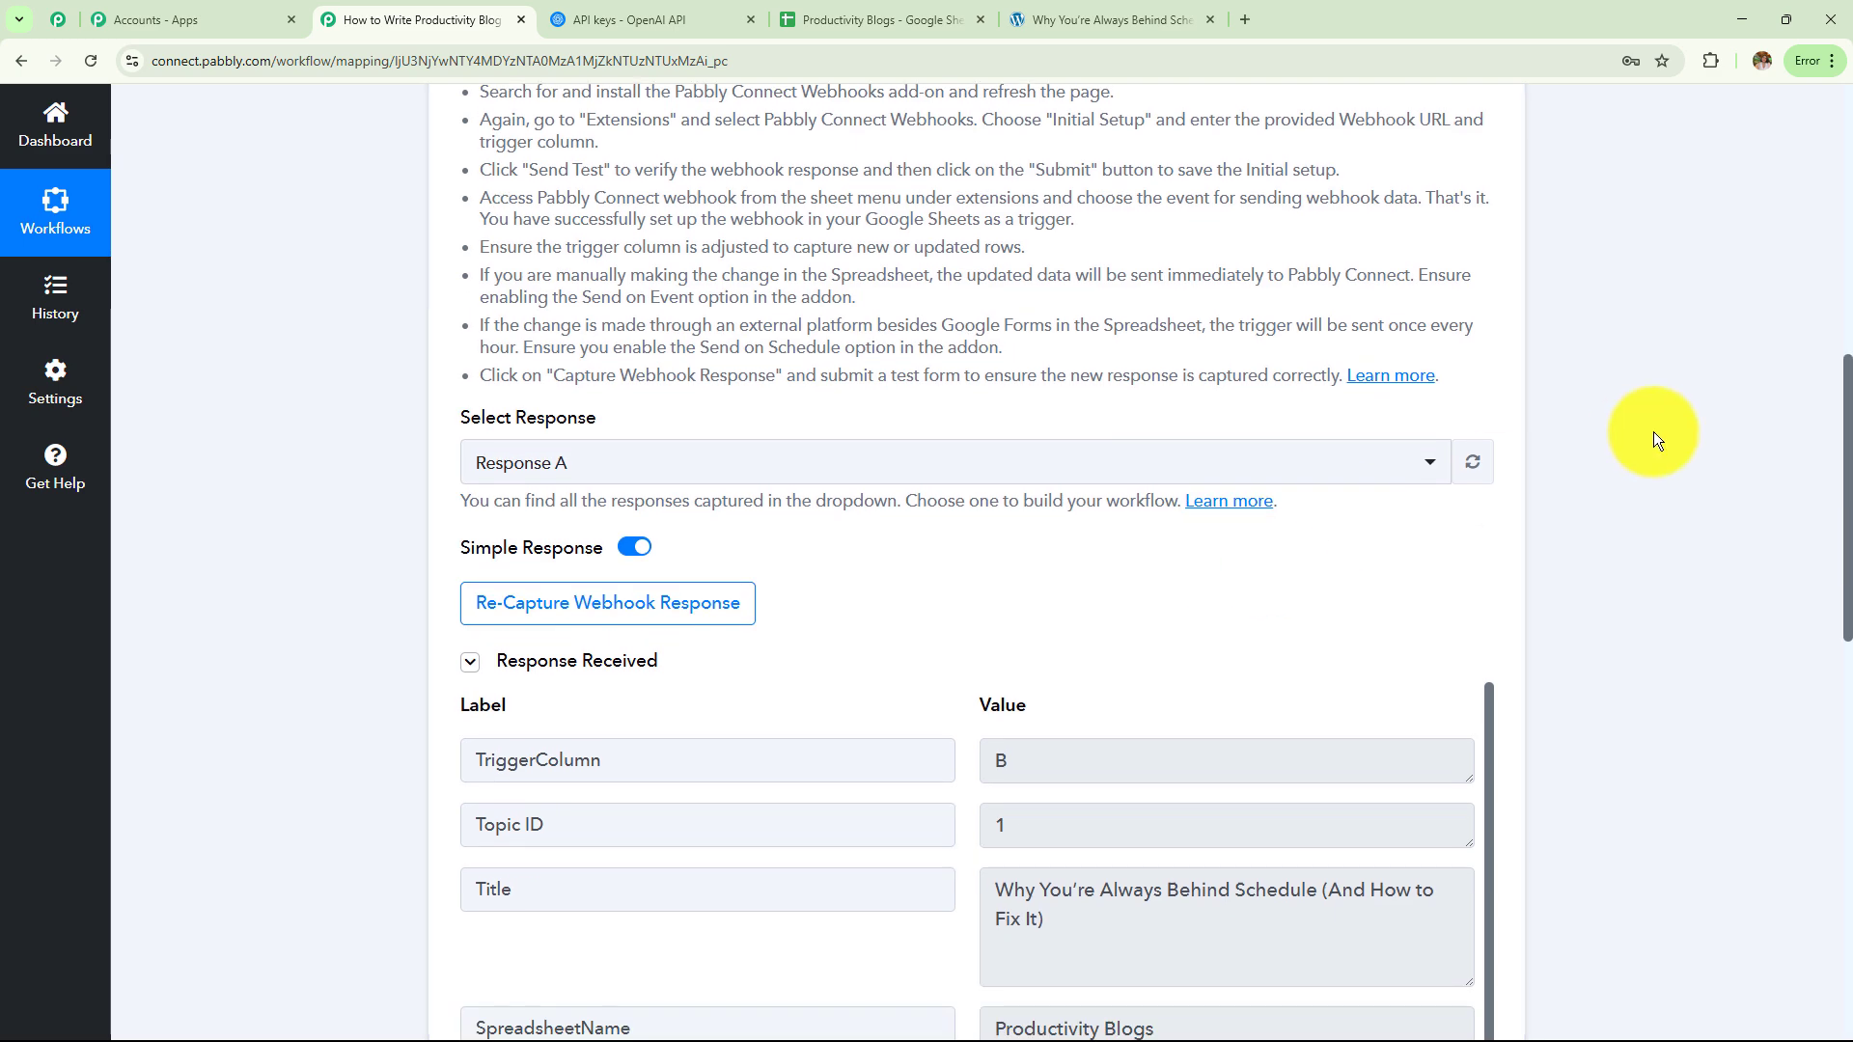
scroll(1593, 430, down, 4)
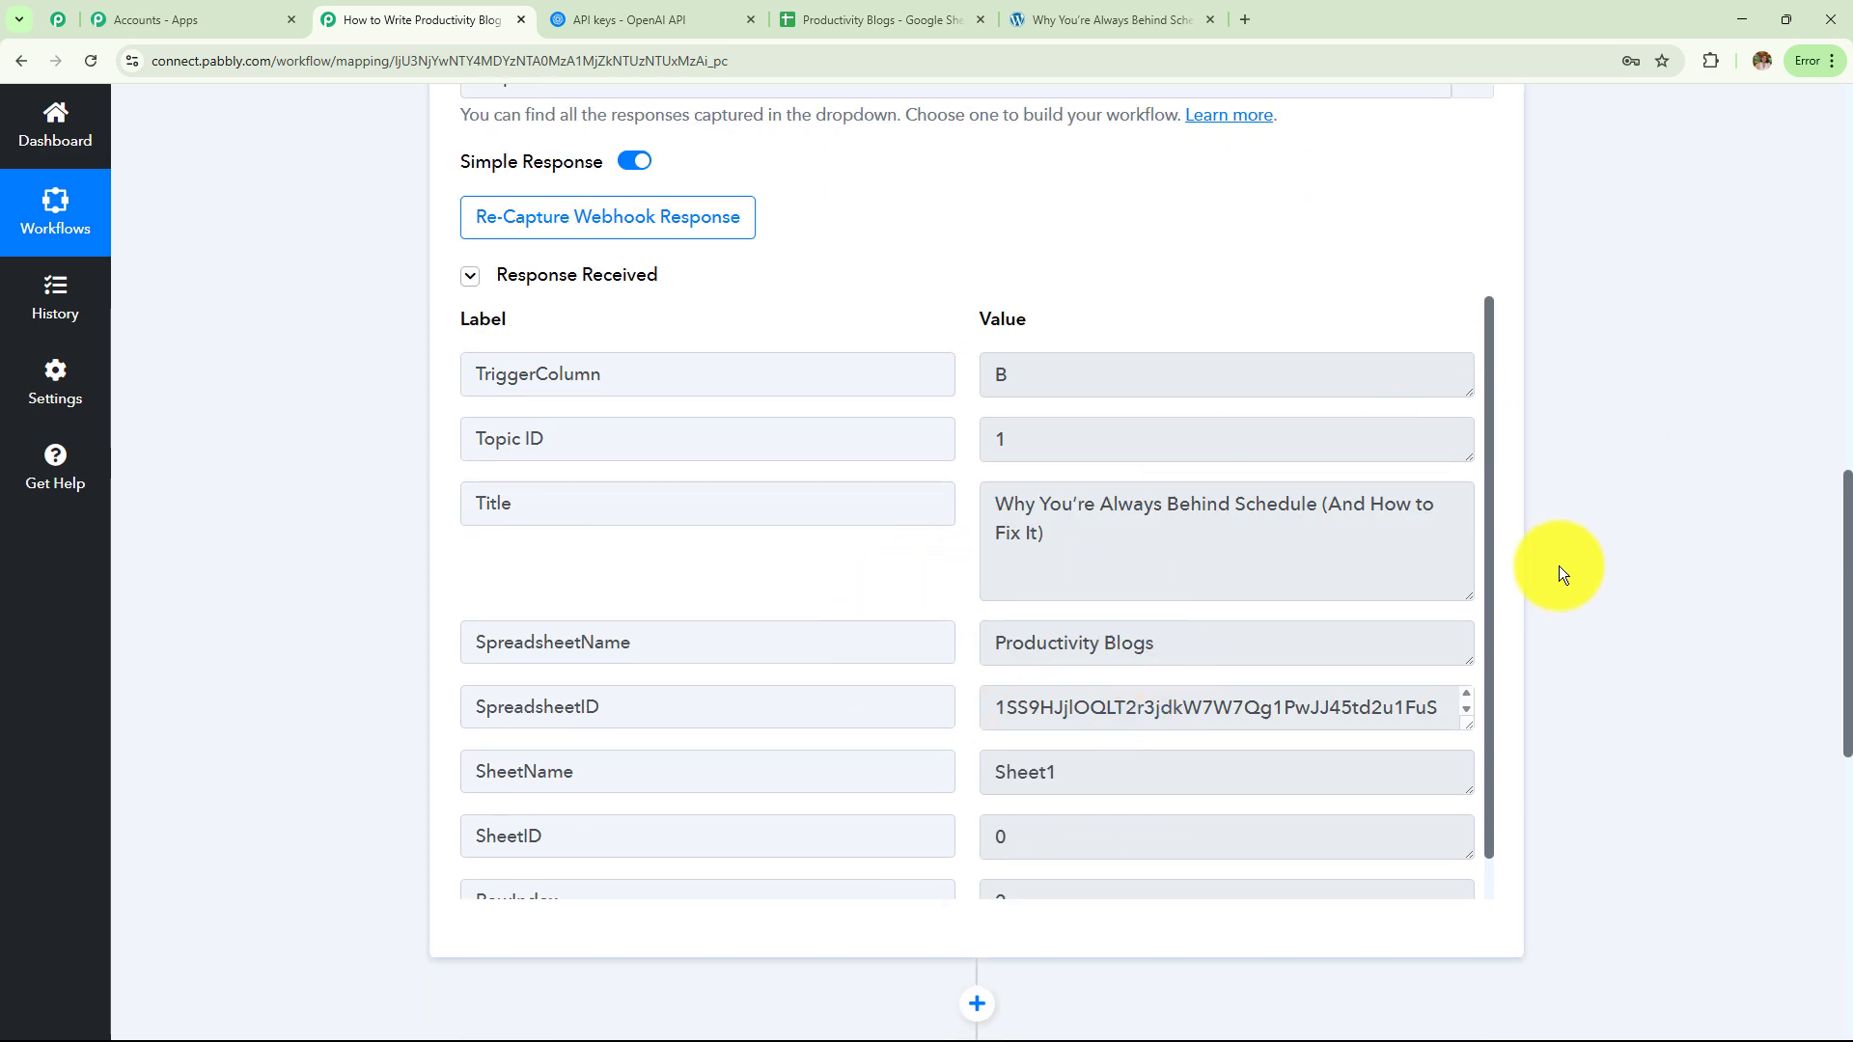
scroll(1589, 564, down, 8)
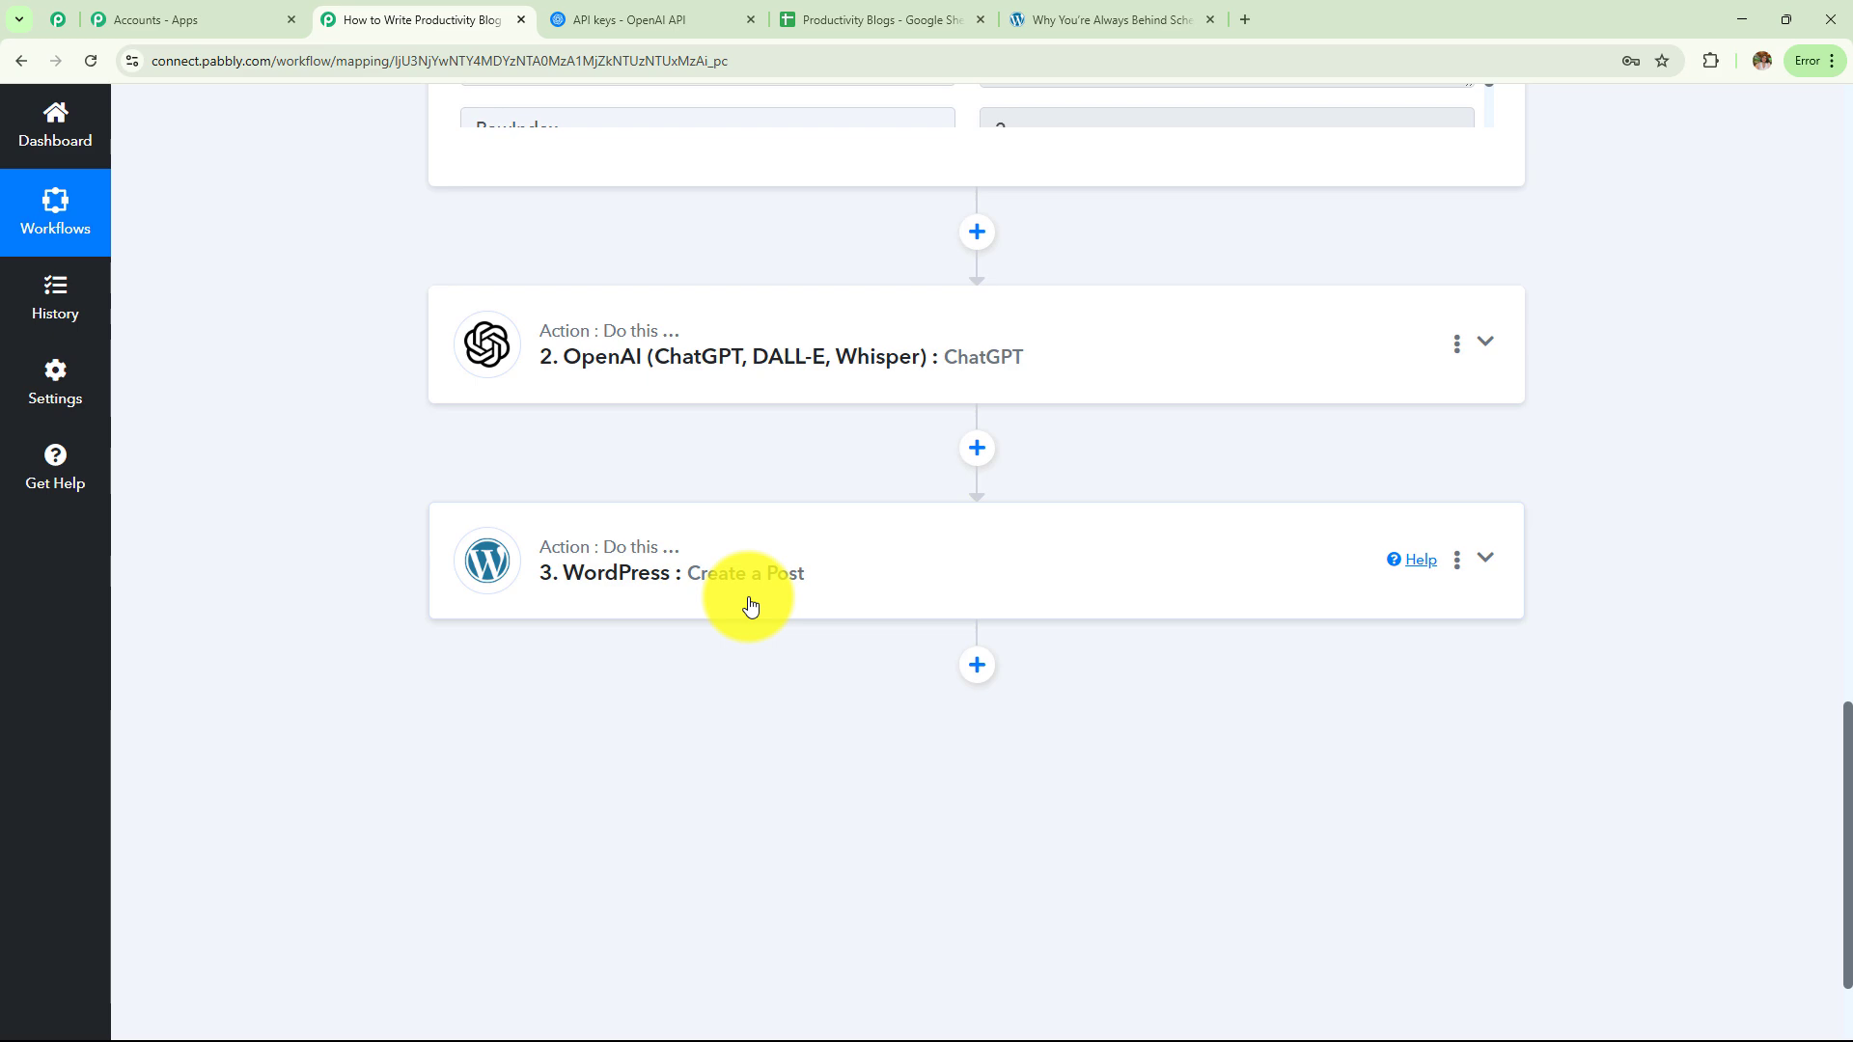
scroll(745, 780, up, 8)
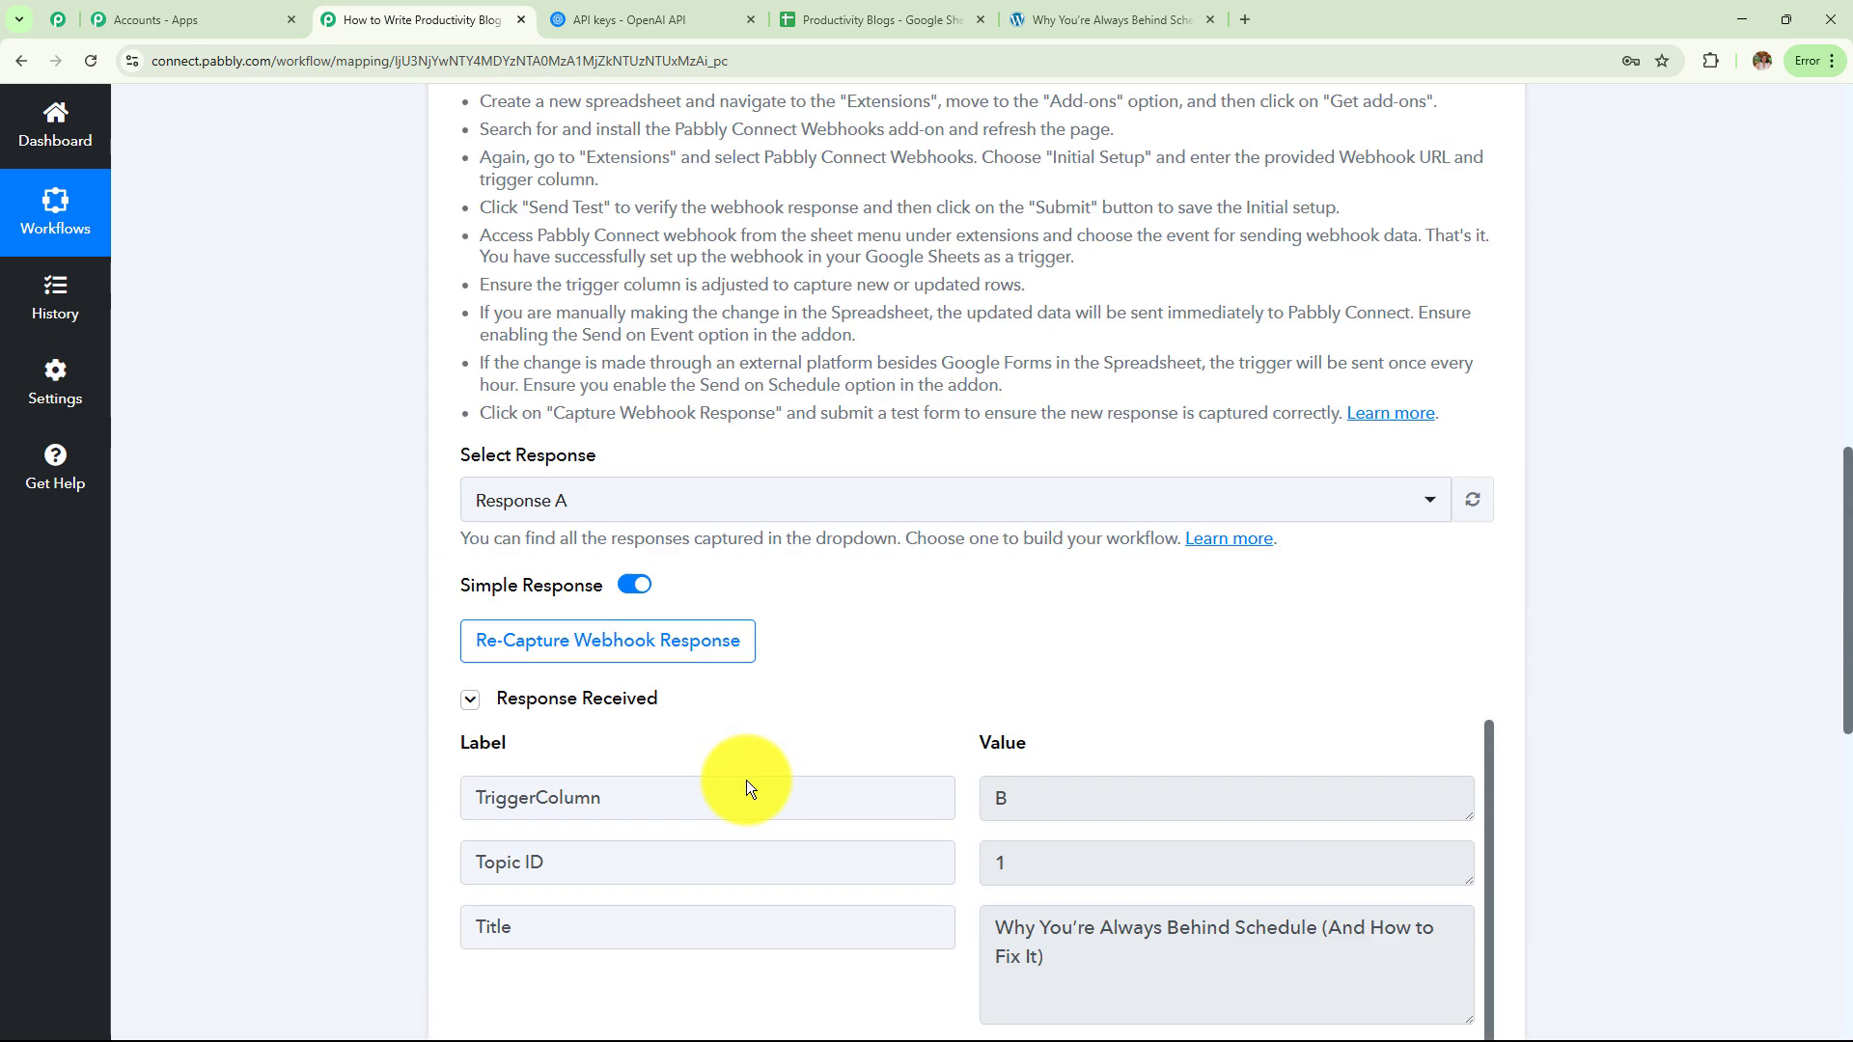
scroll(762, 734, up, 10)
click(875, 485)
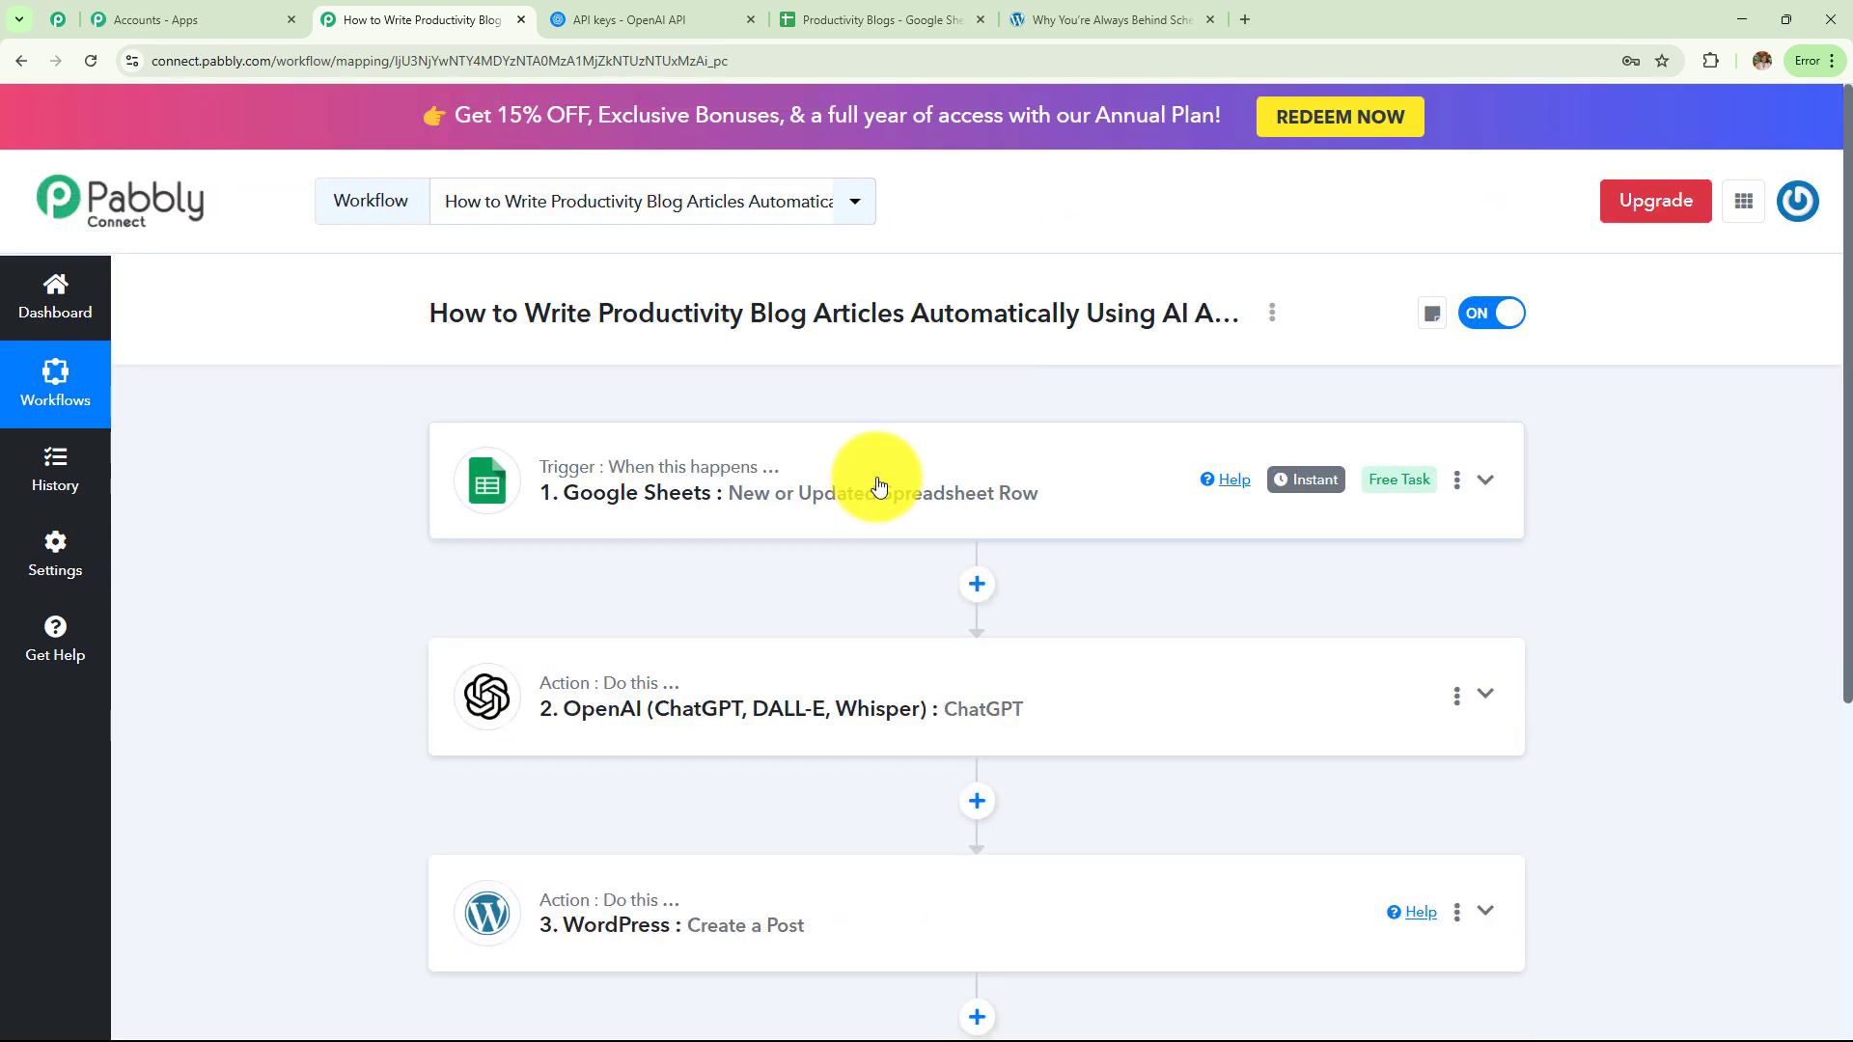